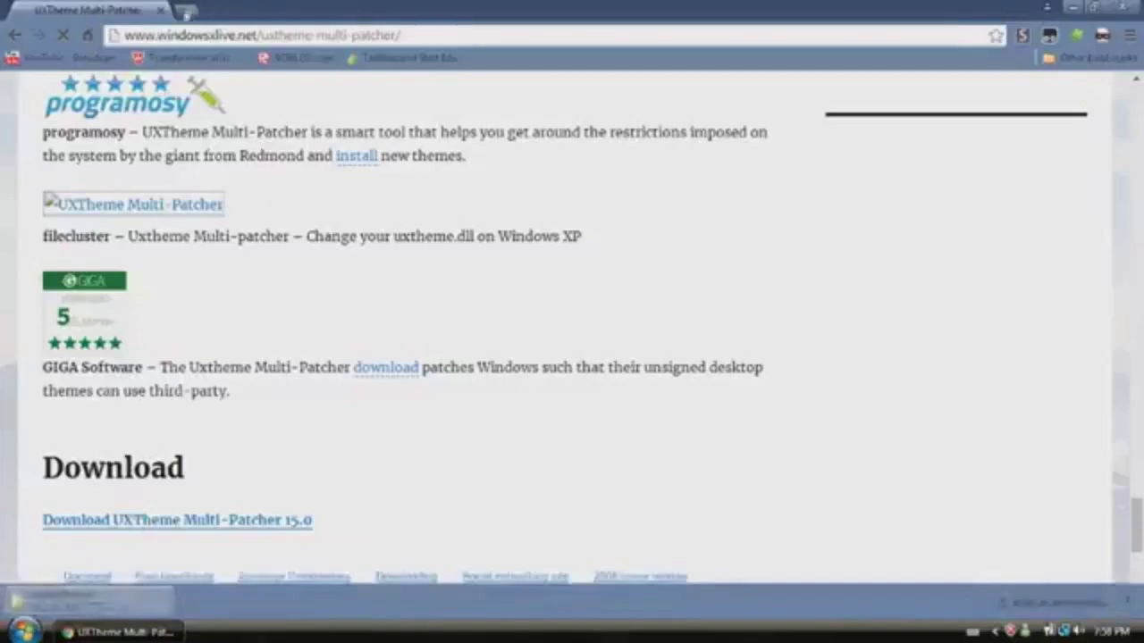
Open the downloaded uxpatcher archive and extract it into an uxpatcher folder in Downloads
left_click(185, 10)
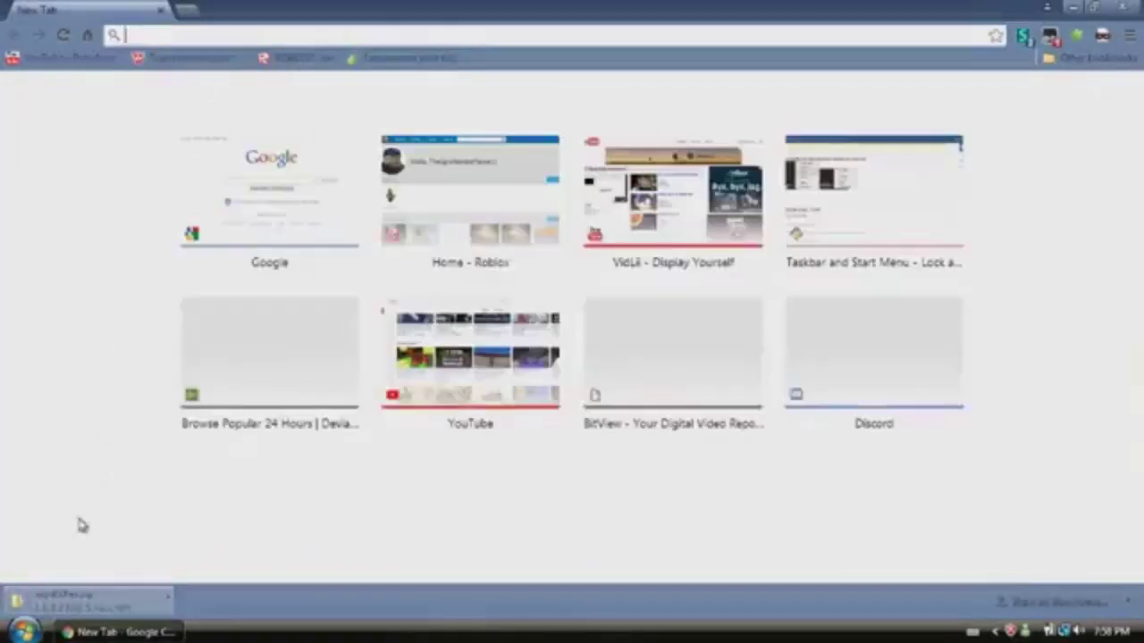
left_click(89, 602)
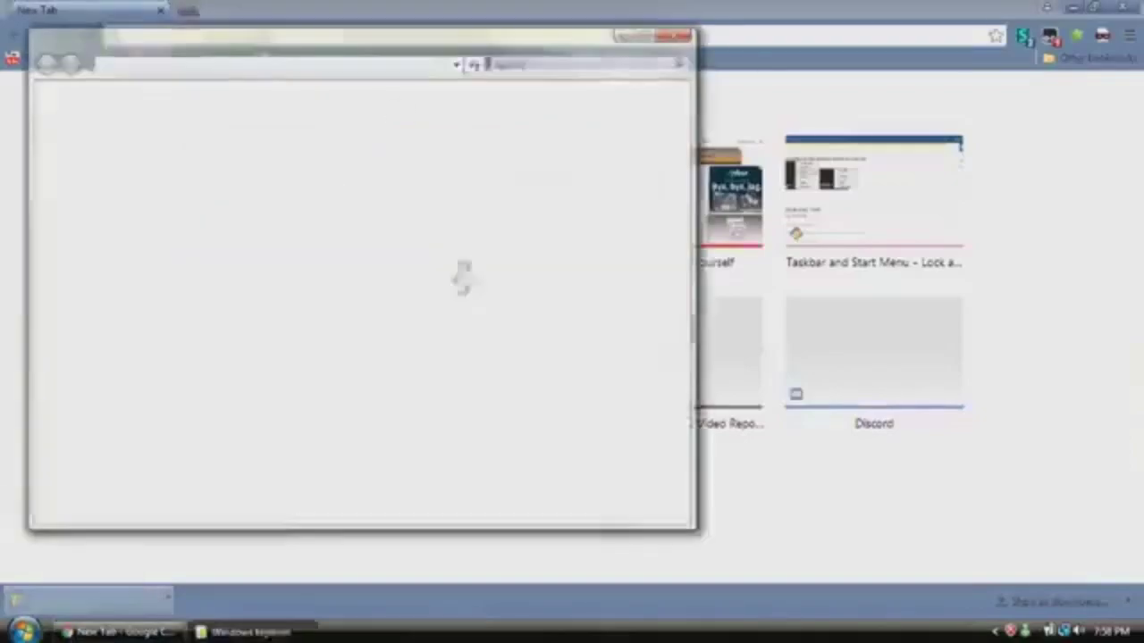
left_click(240, 93)
left_click(725, 482)
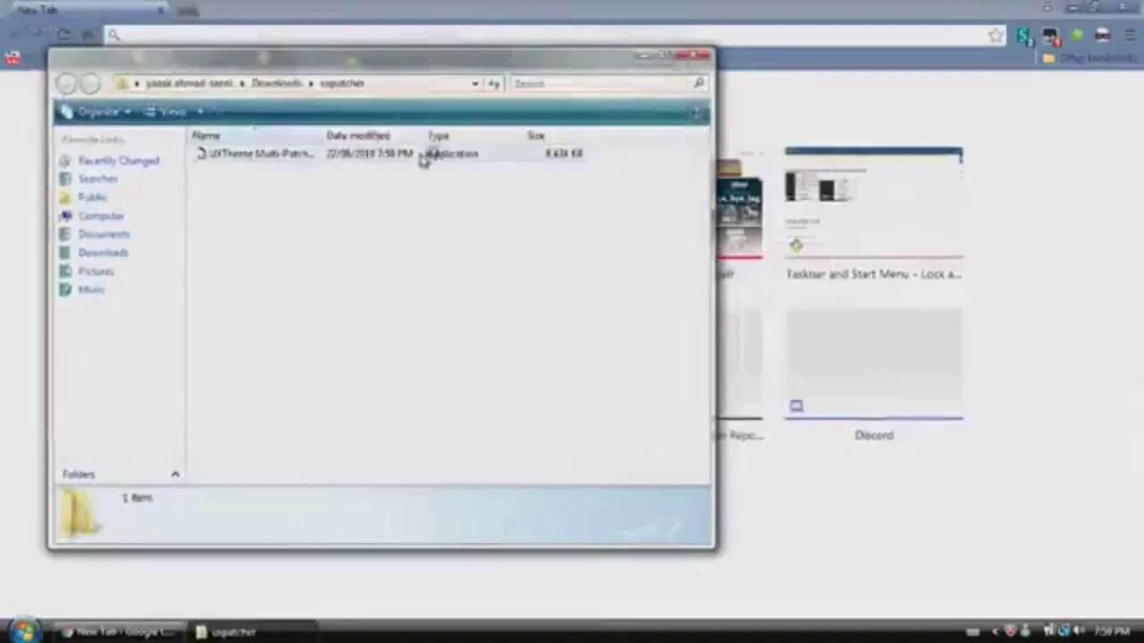
Run UXTheme Multi-Patcher 15.0 from the extracted folder, allow it access to the computer, and start patching the theme engine
left_click(425, 156)
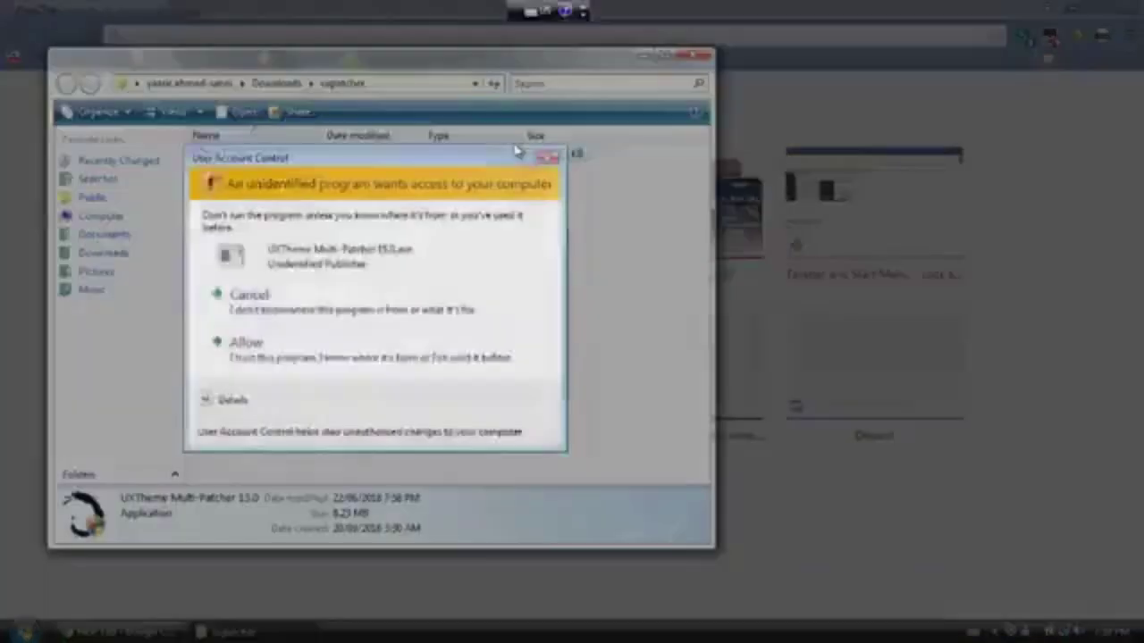
left_click(342, 346)
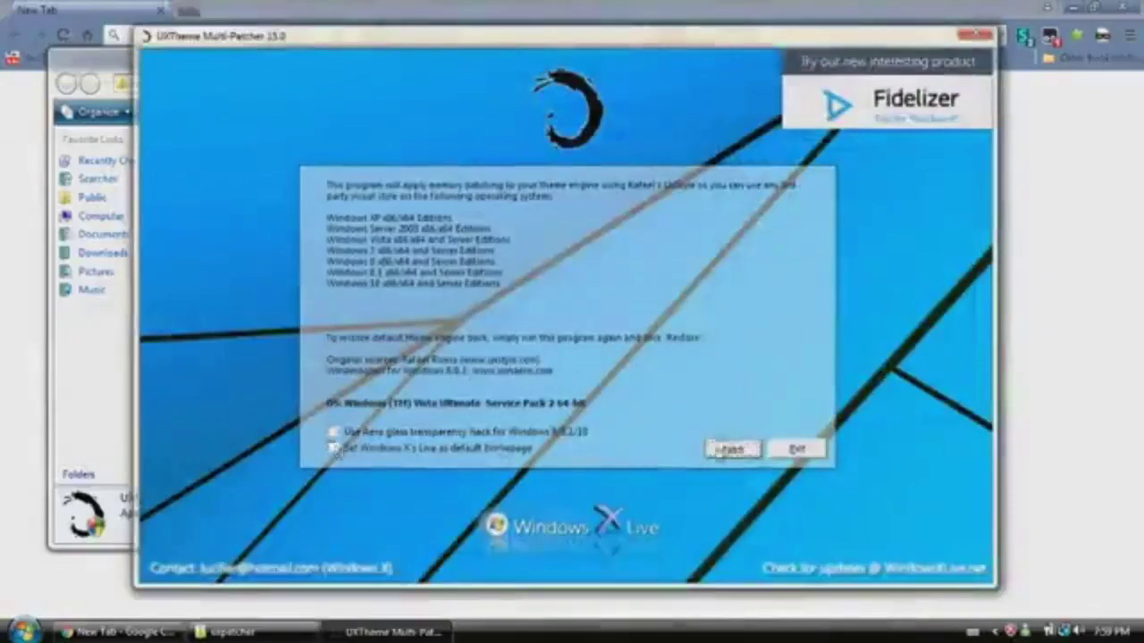
left_click(730, 450)
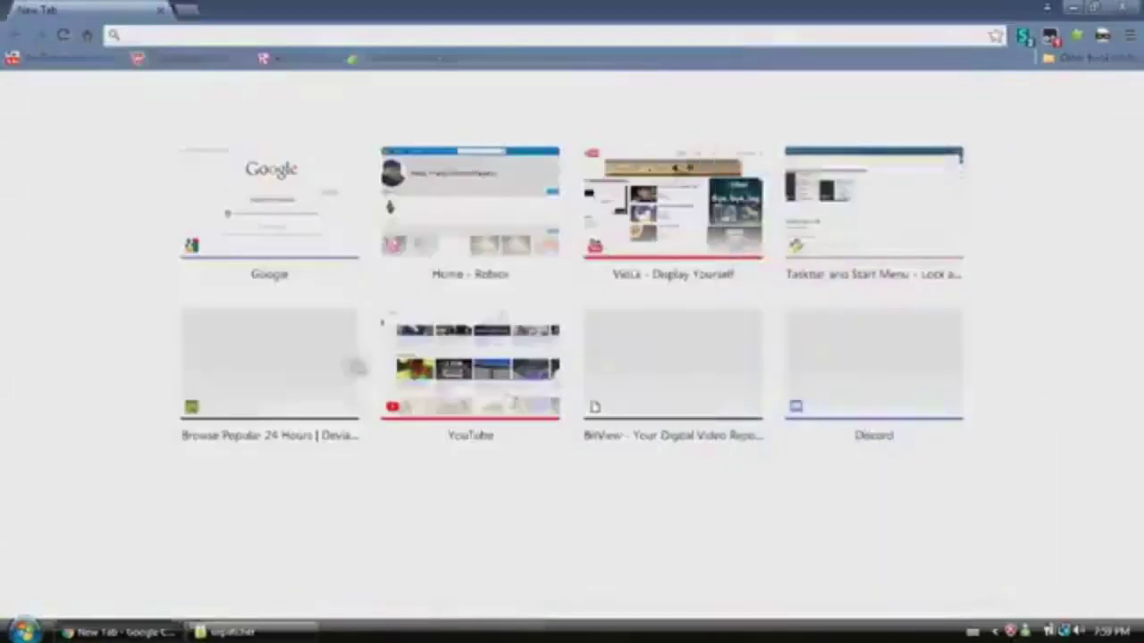
Go to DeviantArt in the browser and search for "windows 7 style for vista"
left_click(348, 389)
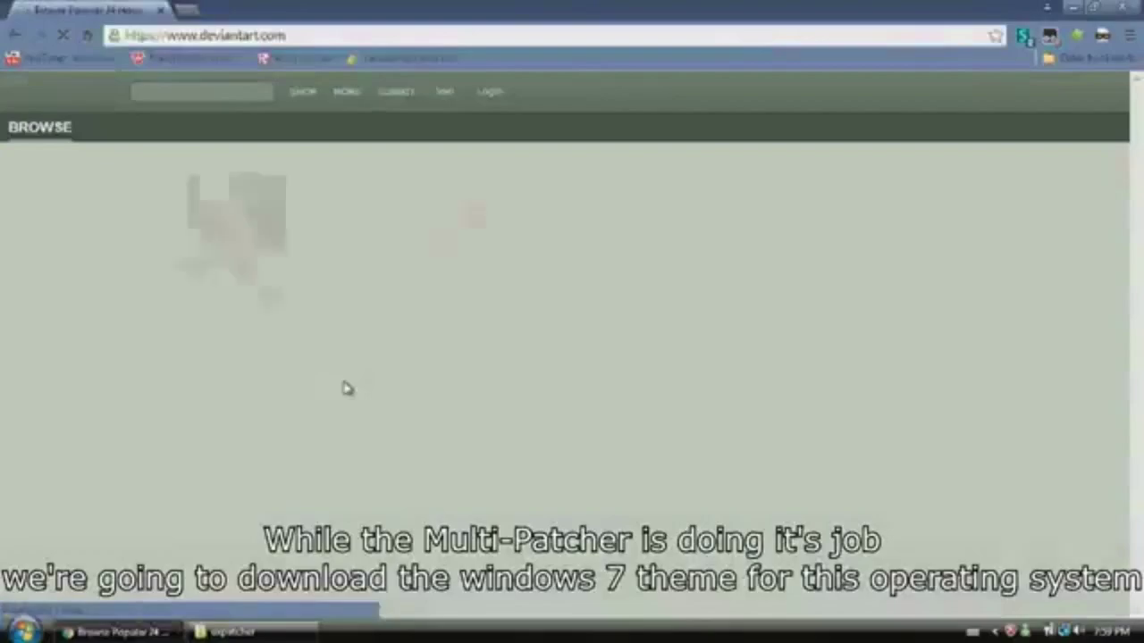
left_click(94, 353)
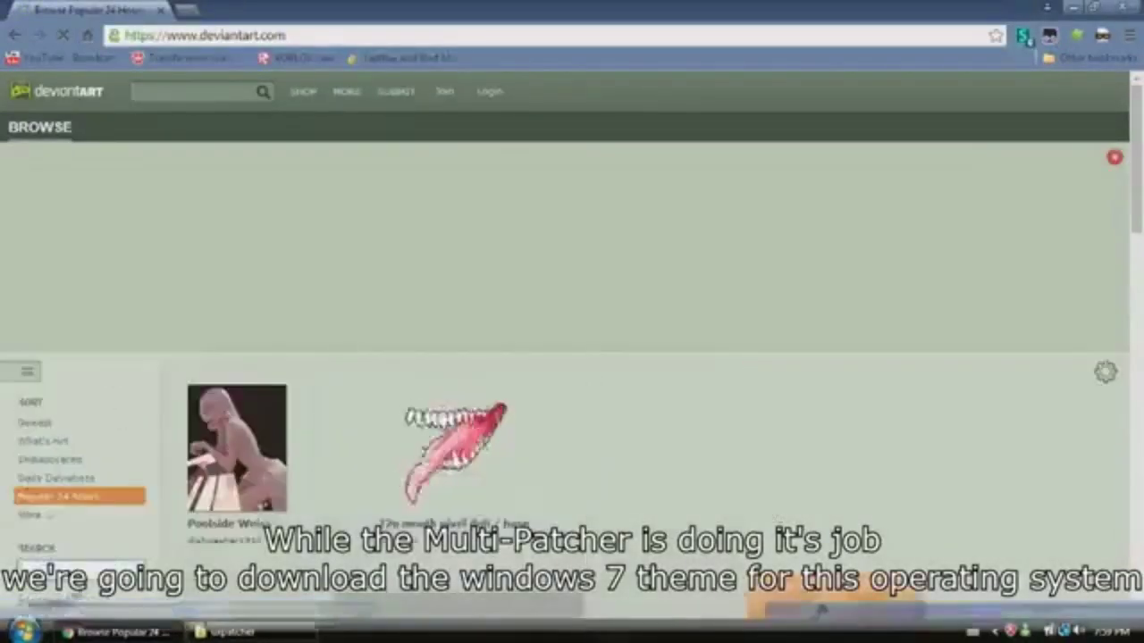
left_click(67, 570)
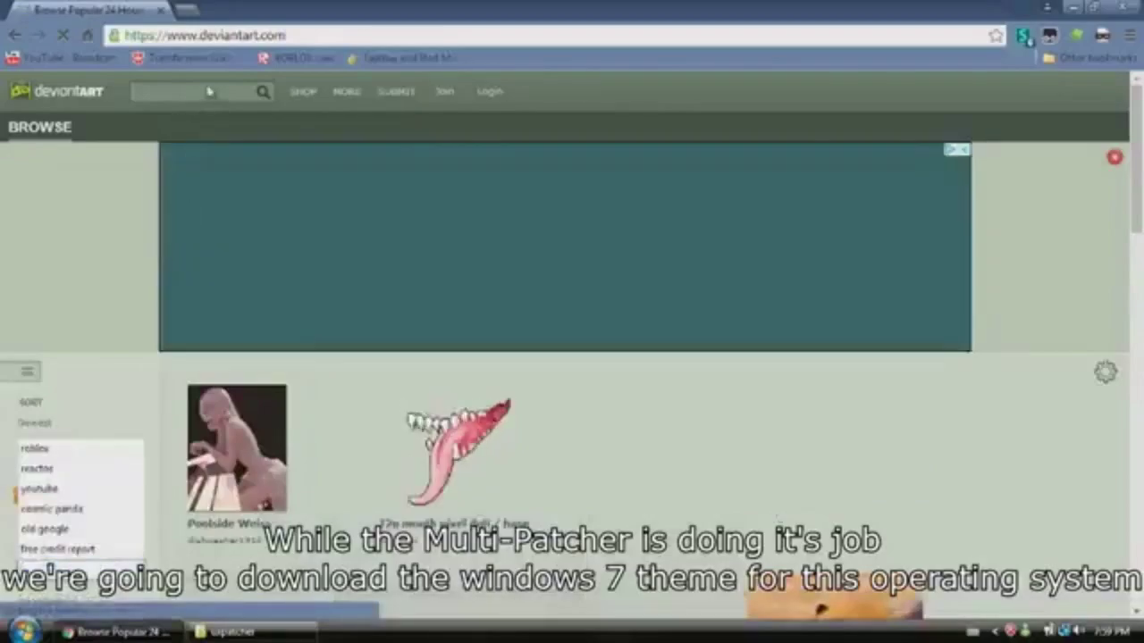
left_click(204, 90)
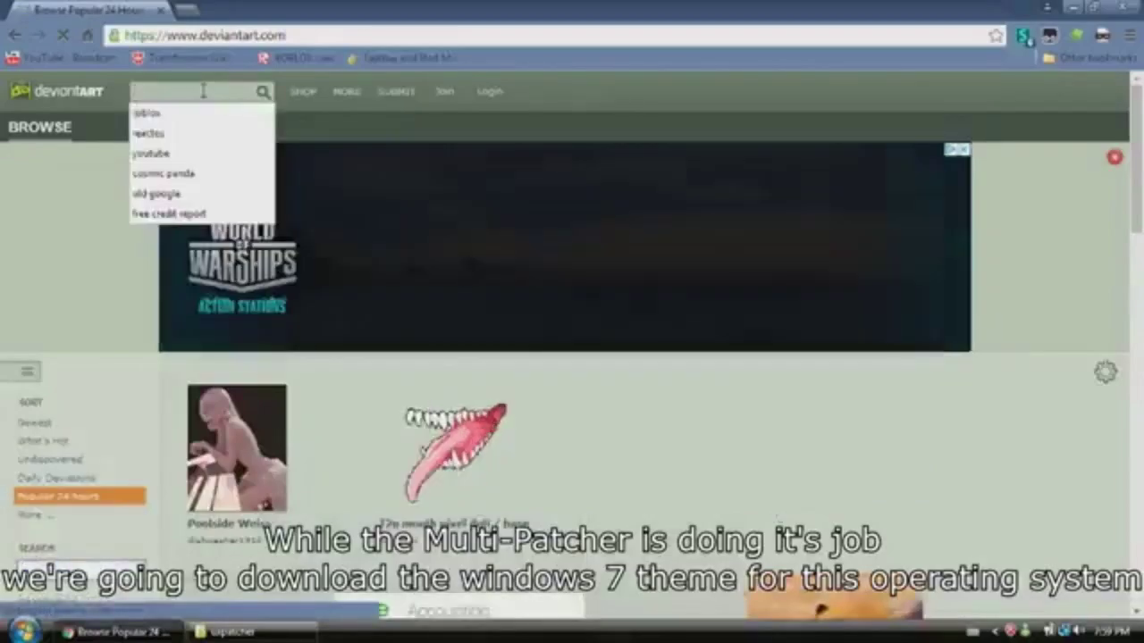
type("windows 7")
key("Down")
key("Return")
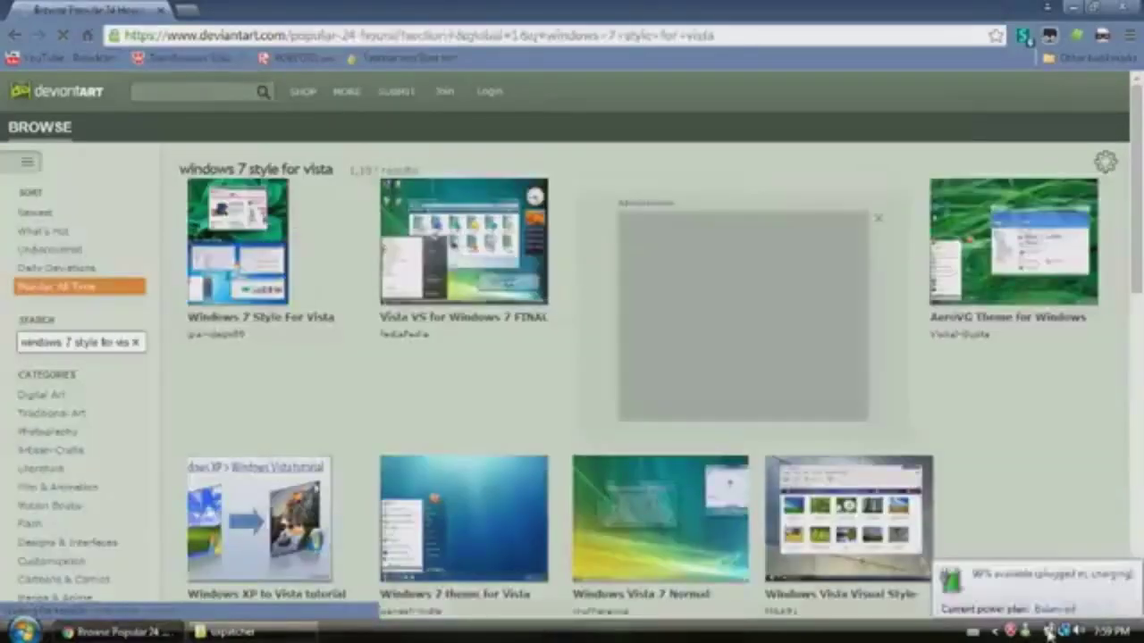
Open the Windows 7 Style For Vista result, download its theme archive, and read through the description
left_click(260, 317)
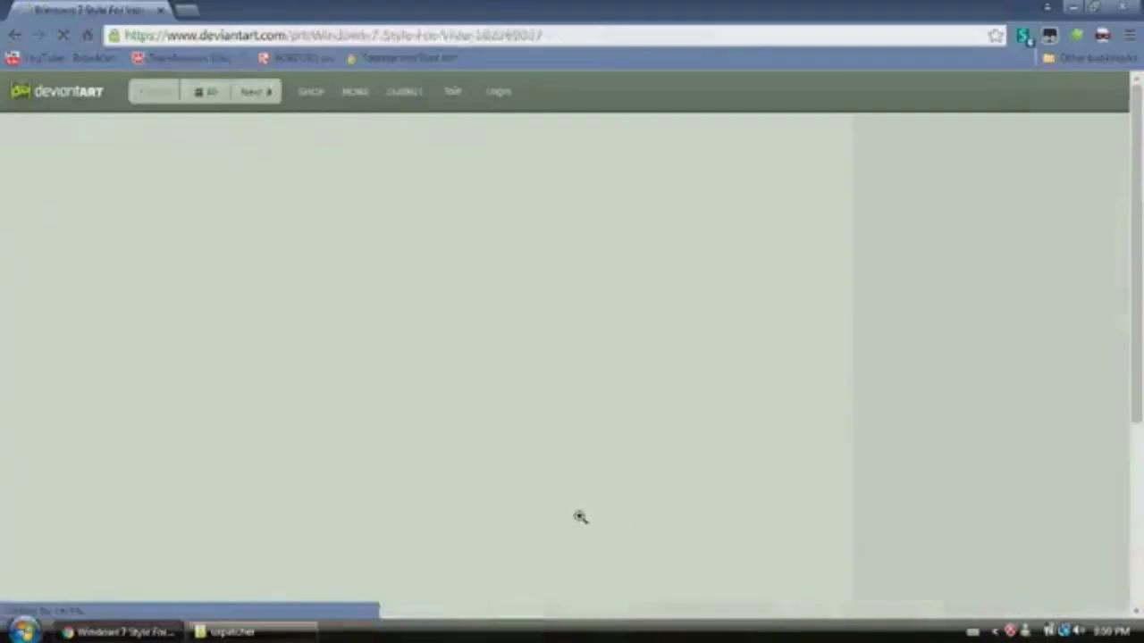
left_click(581, 517)
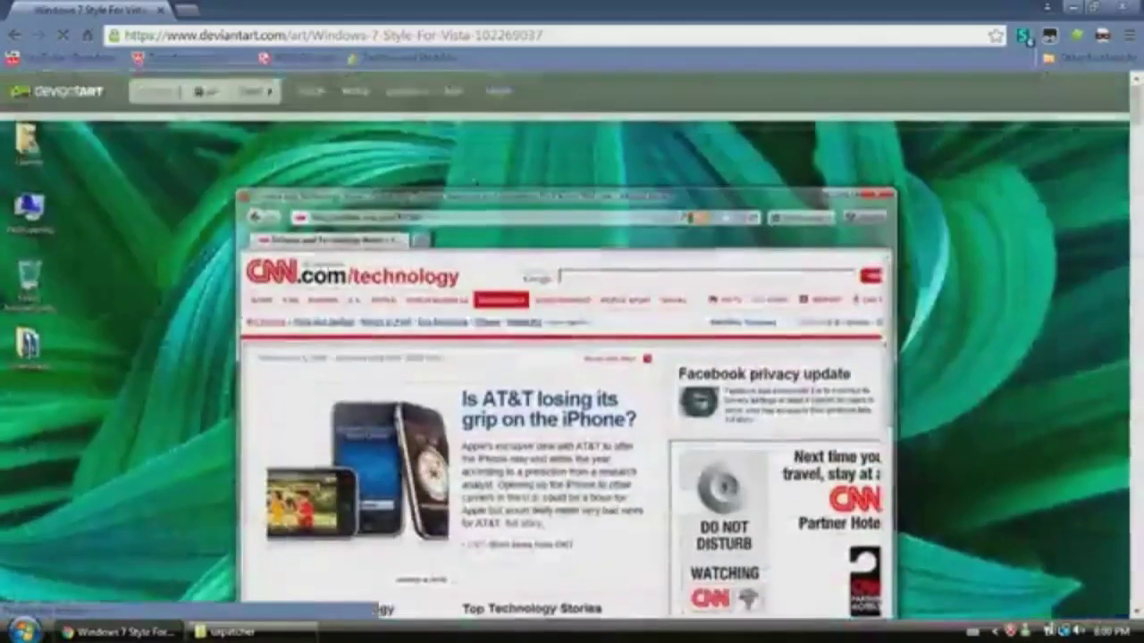
scroll(799, 161, "down", 5)
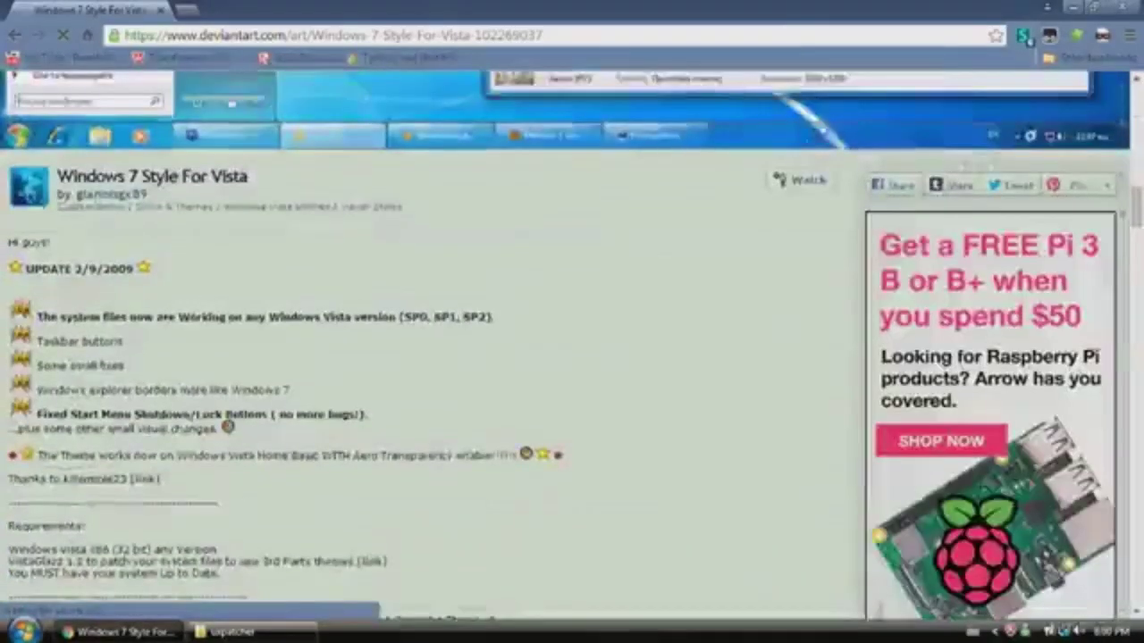
scroll(799, 161, "up", 2)
scroll(525, 359, "up", 3)
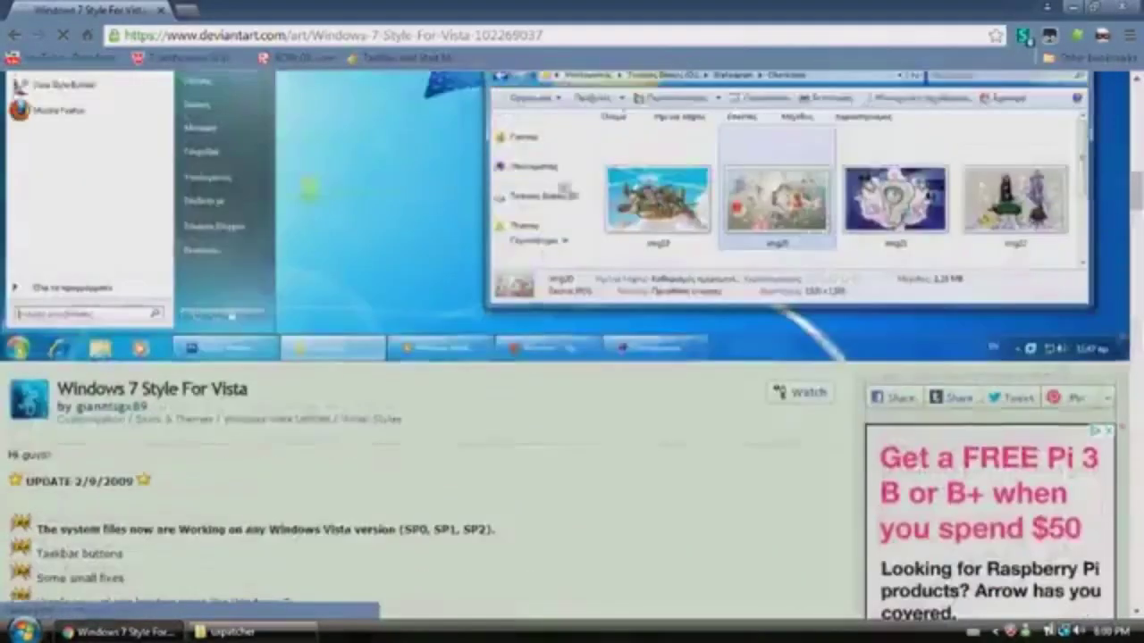
scroll(579, 159, "down", 10)
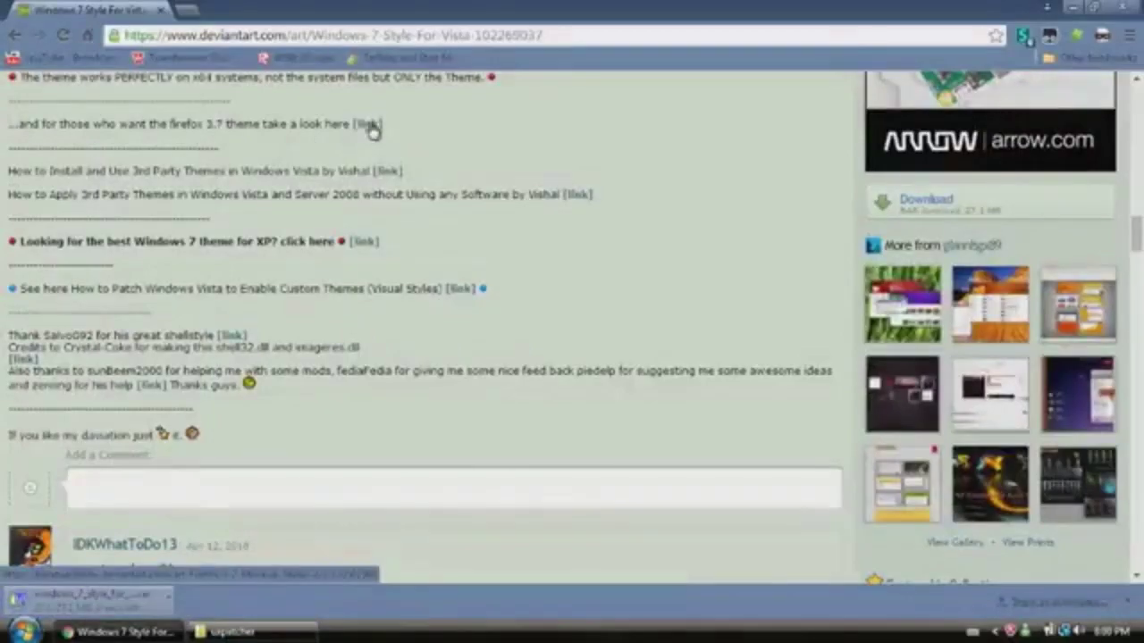
scroll(332, 302, "down", 3)
scroll(319, 266, "up", 10)
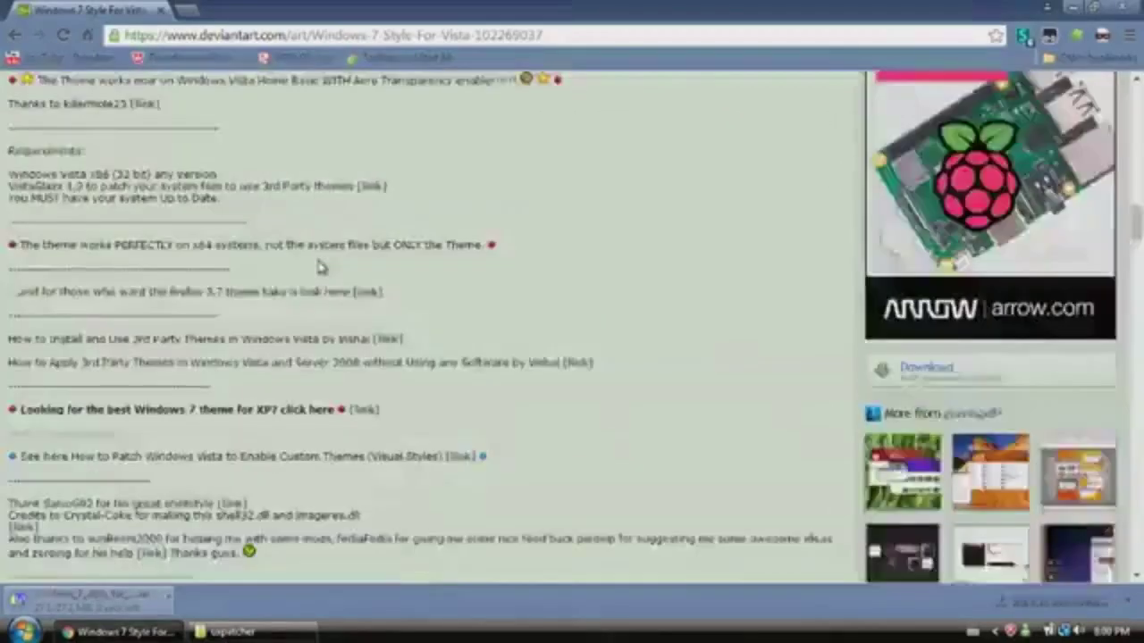
Extract the Windows 7 Style folder from the downloaded theme archive into Downloads using 7-Zip
scroll(319, 261, "up", 2)
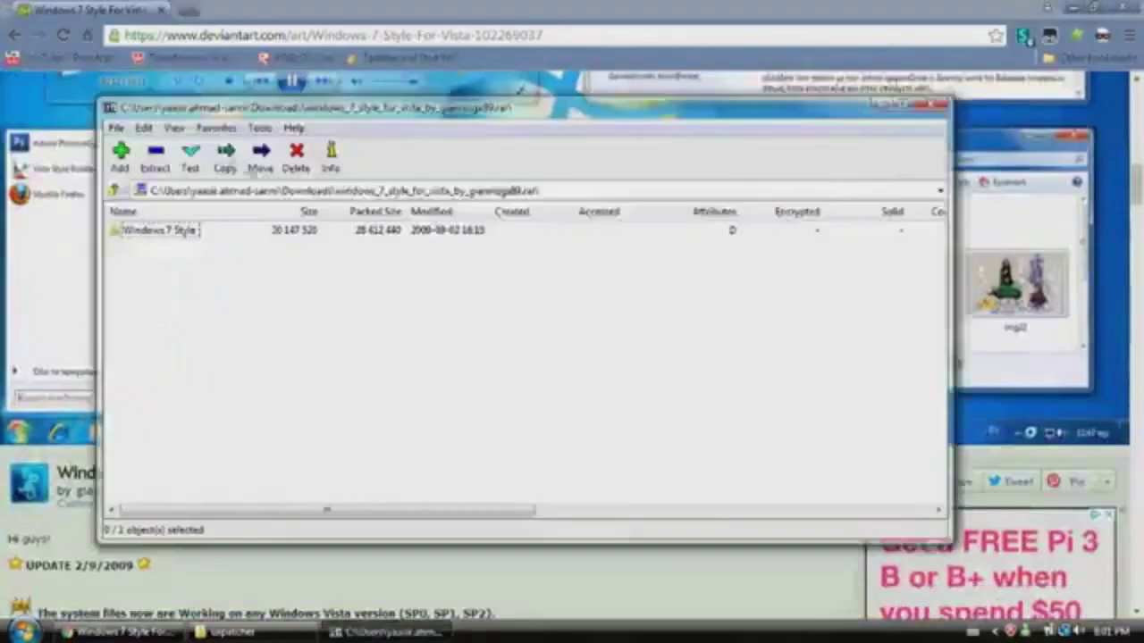
left_click(638, 407)
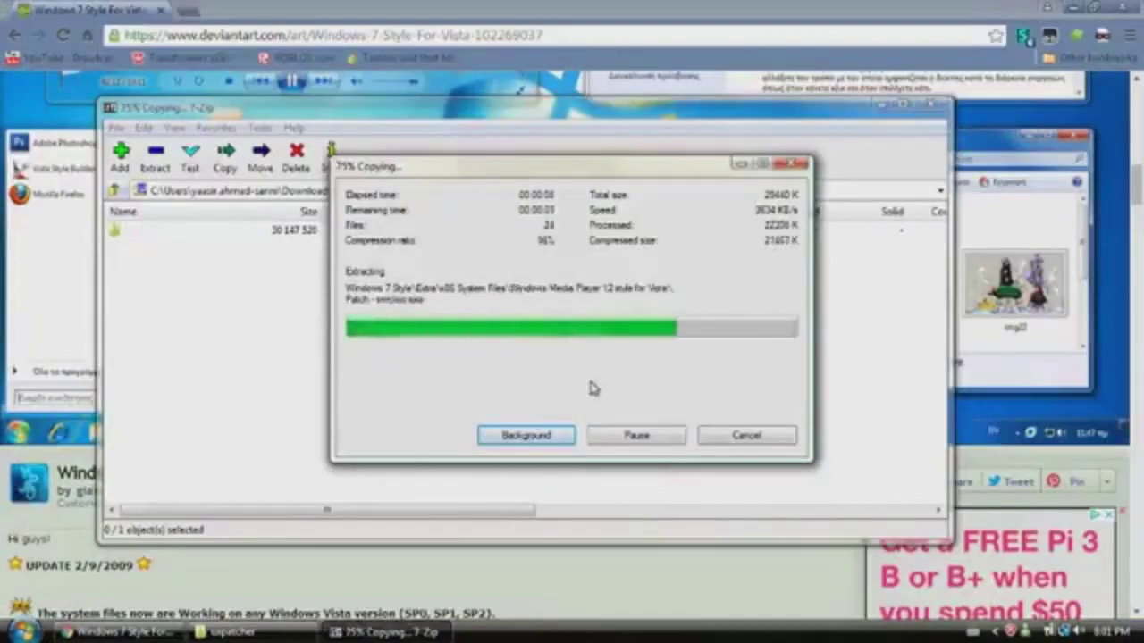
left_click_drag(506, 170, 532, 288)
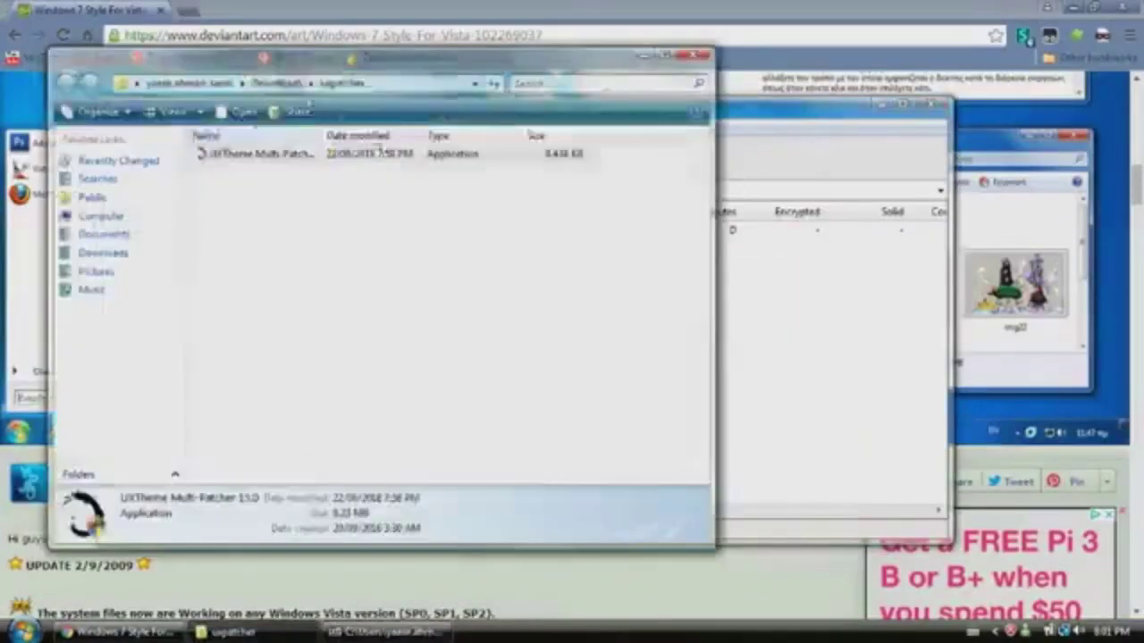
Copy the Windows 7 folder and the Windows 7 theme file from the Theme folder inside the extracted Windows 7 Style folder
key("BackSpace")
double_click(303, 219)
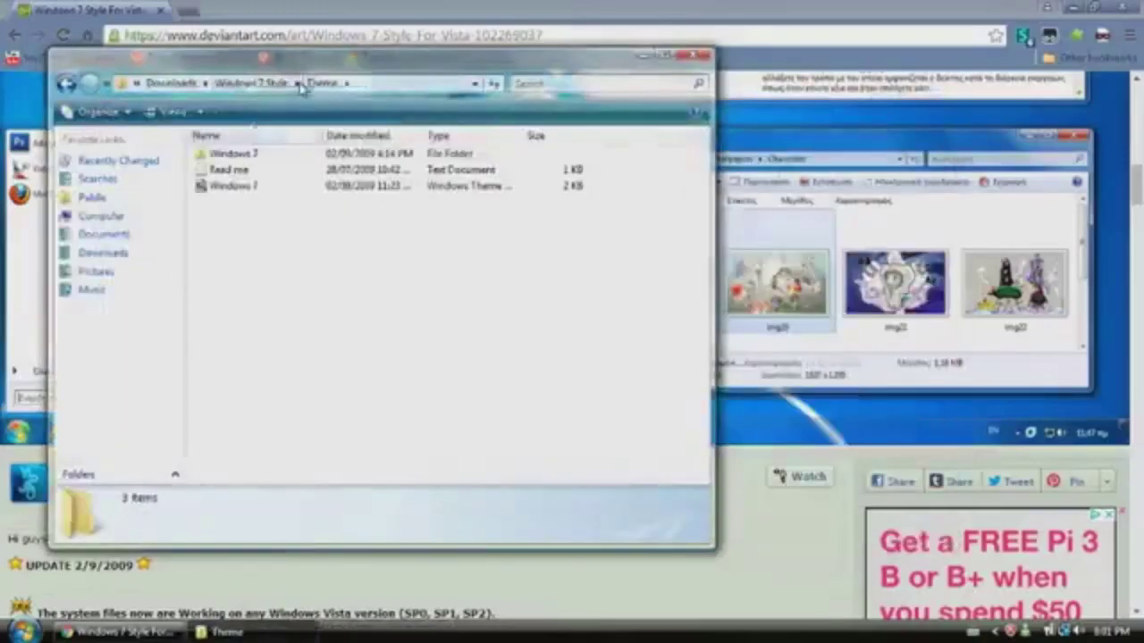
left_click(234, 186, "ctrl")
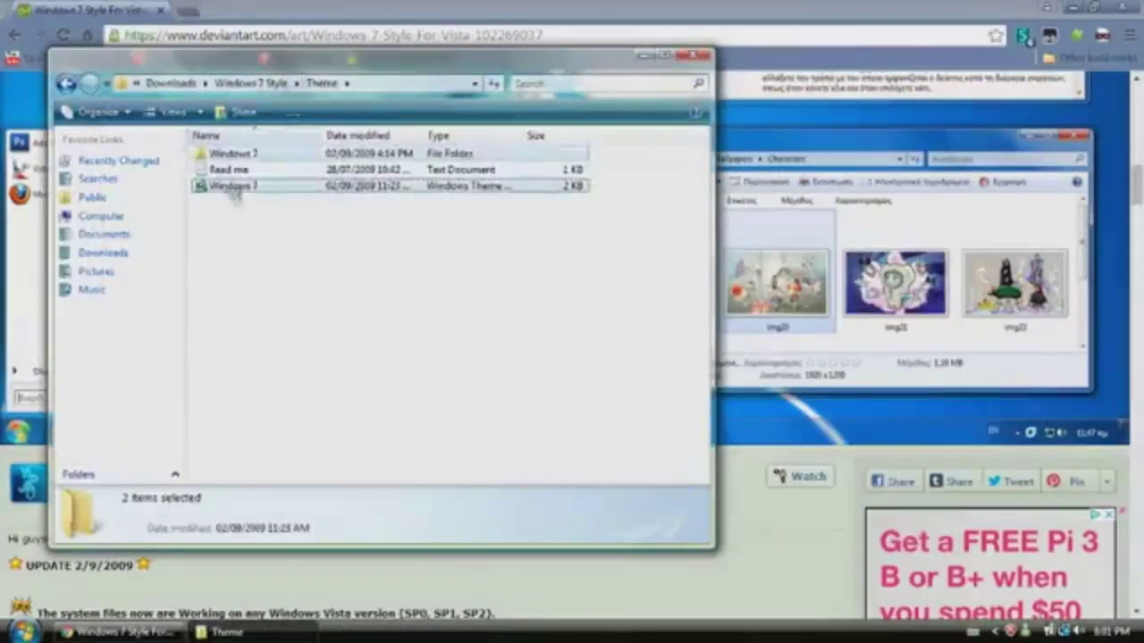
right_click(234, 190)
left_click(309, 313)
Browse to the C:\Windows\Resources\Themes folder in the file explorer
left_click(79, 475)
scroll(190, 347, "down", 5)
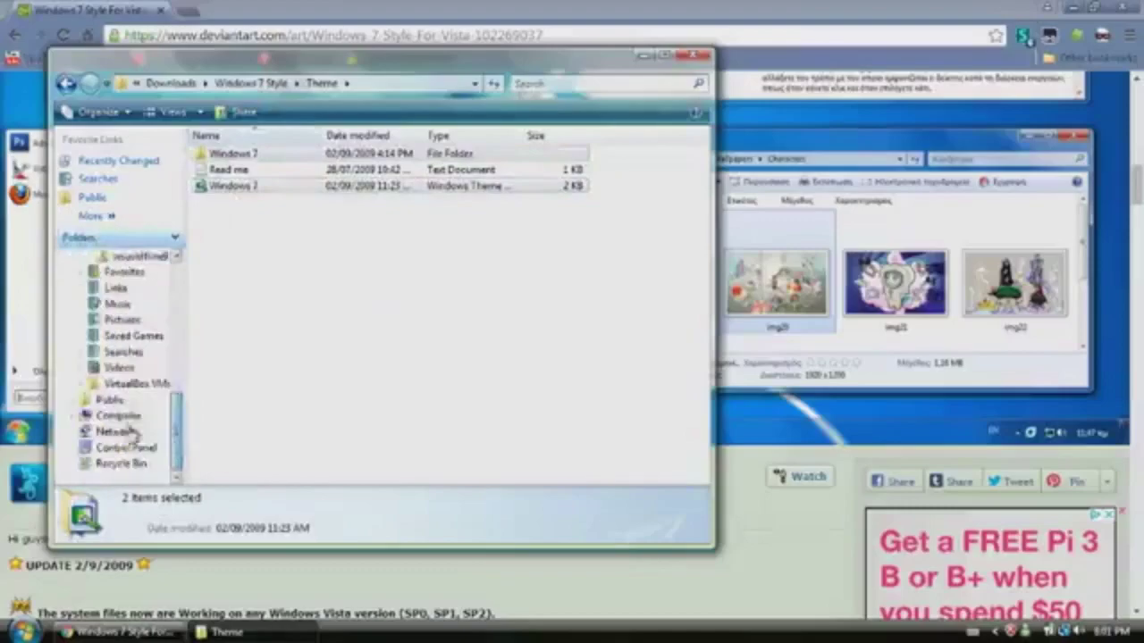
left_click(118, 415)
left_click(311, 200)
double_click(311, 200)
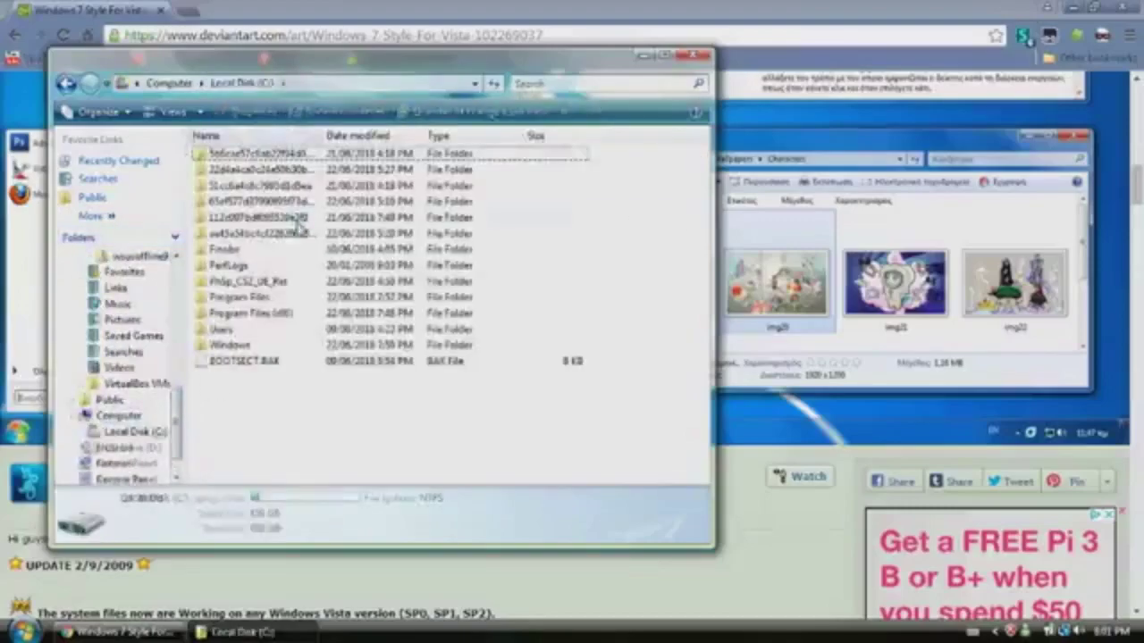
left_click(261, 313)
double_click(229, 345)
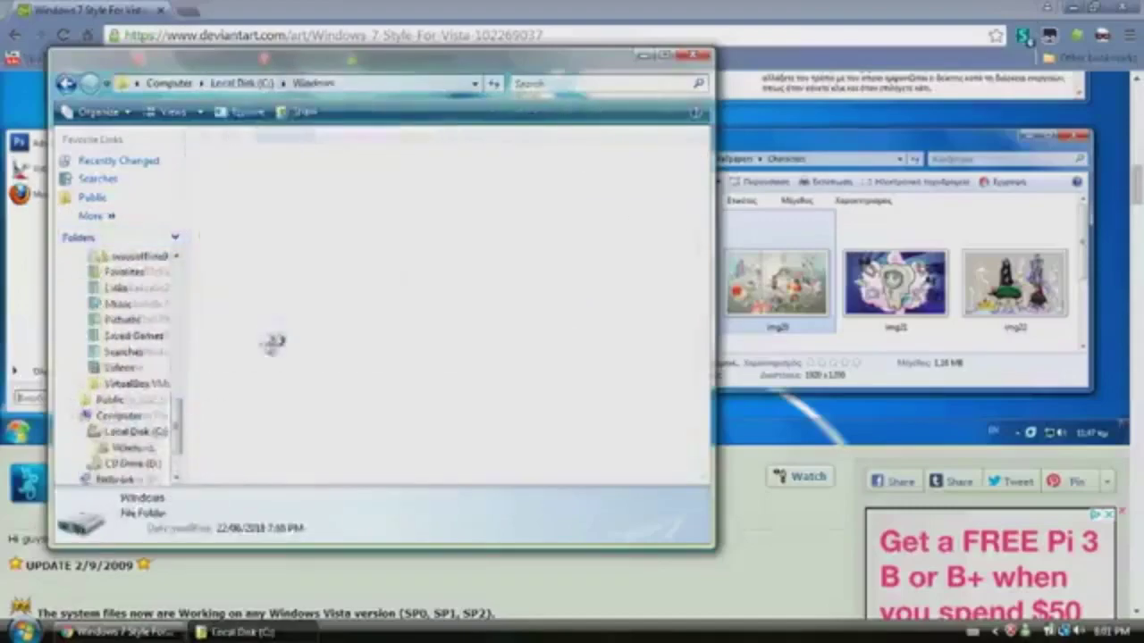
scroll(268, 294, "down", 10)
scroll(273, 214, "up", 10)
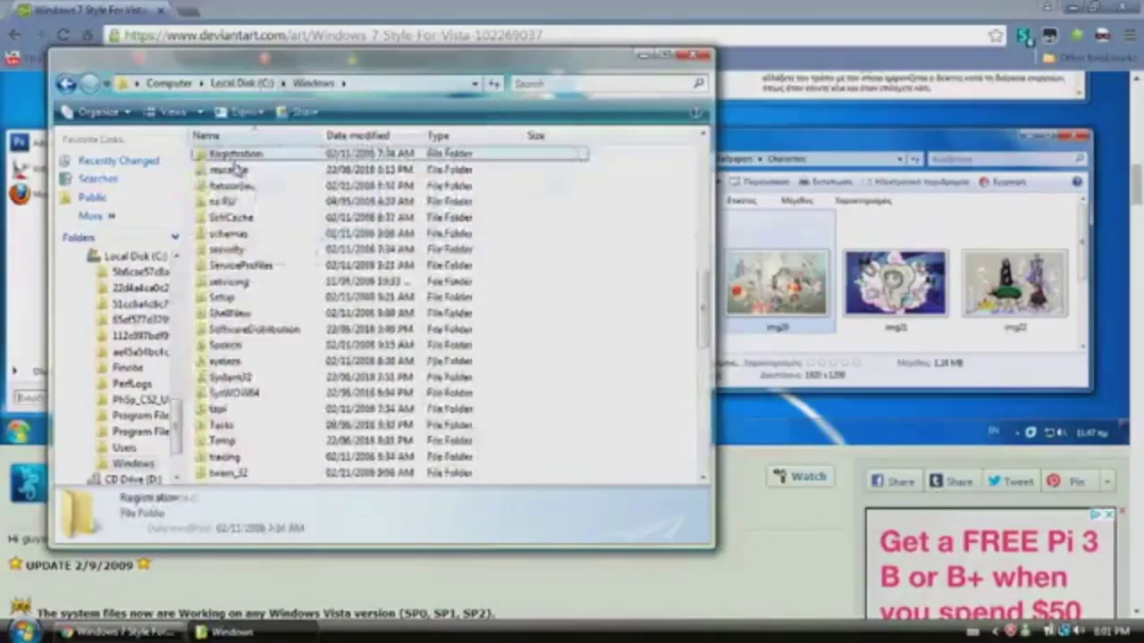
double_click(268, 153)
double_click(281, 156)
Paste the copied Windows 7 folder and theme file into the system Themes folder, granting the required administrator permission
right_click(293, 270)
left_click(346, 402)
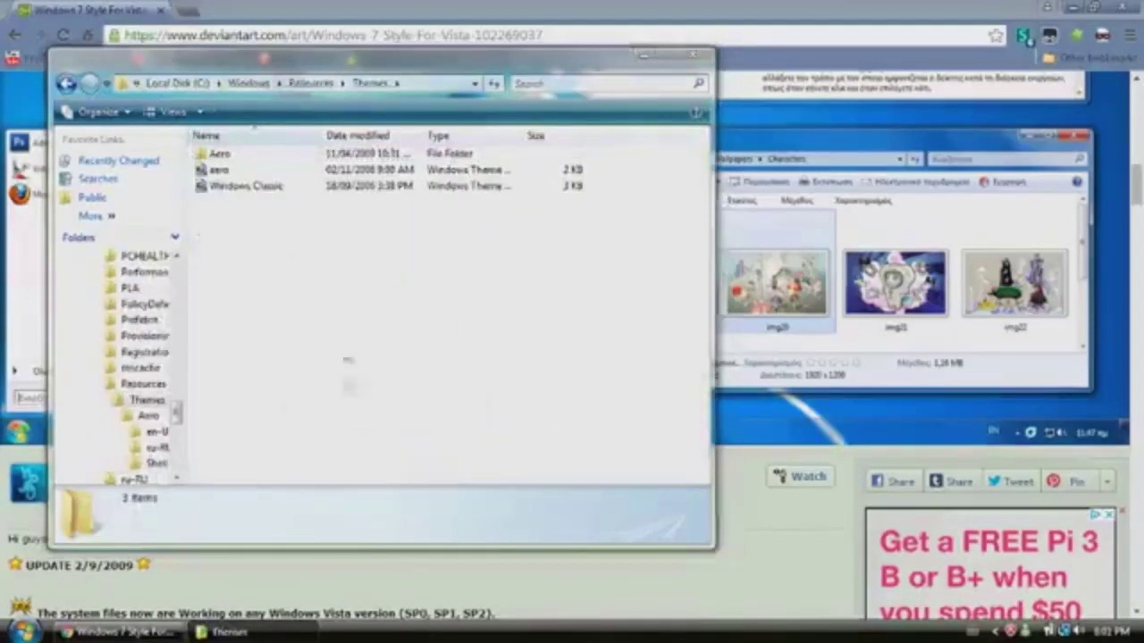
left_click(577, 376)
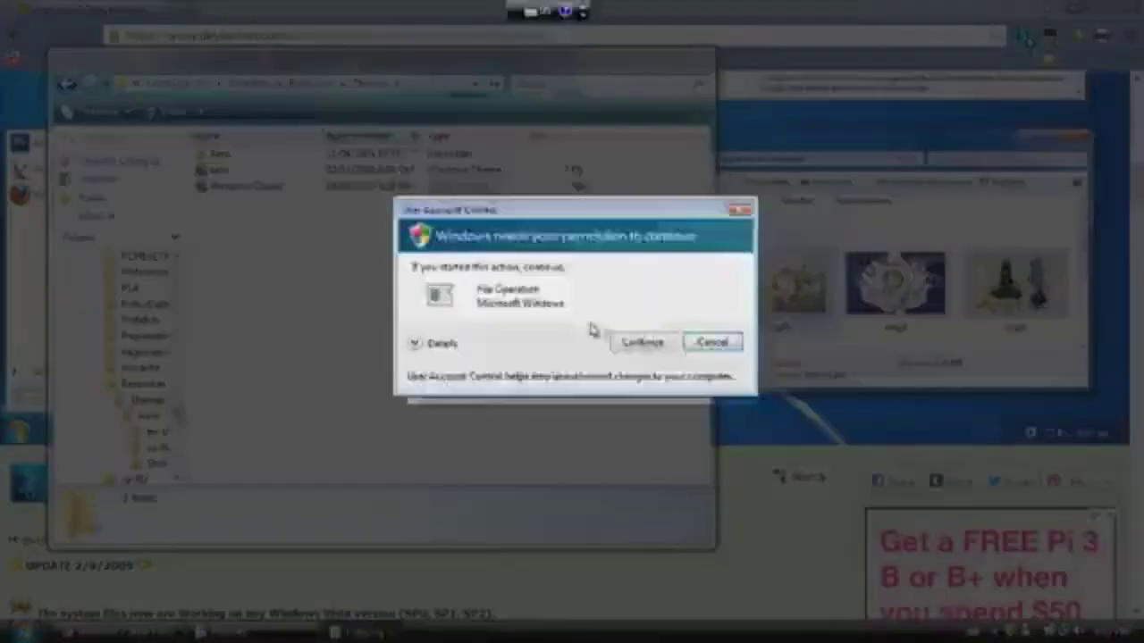
left_click(623, 345)
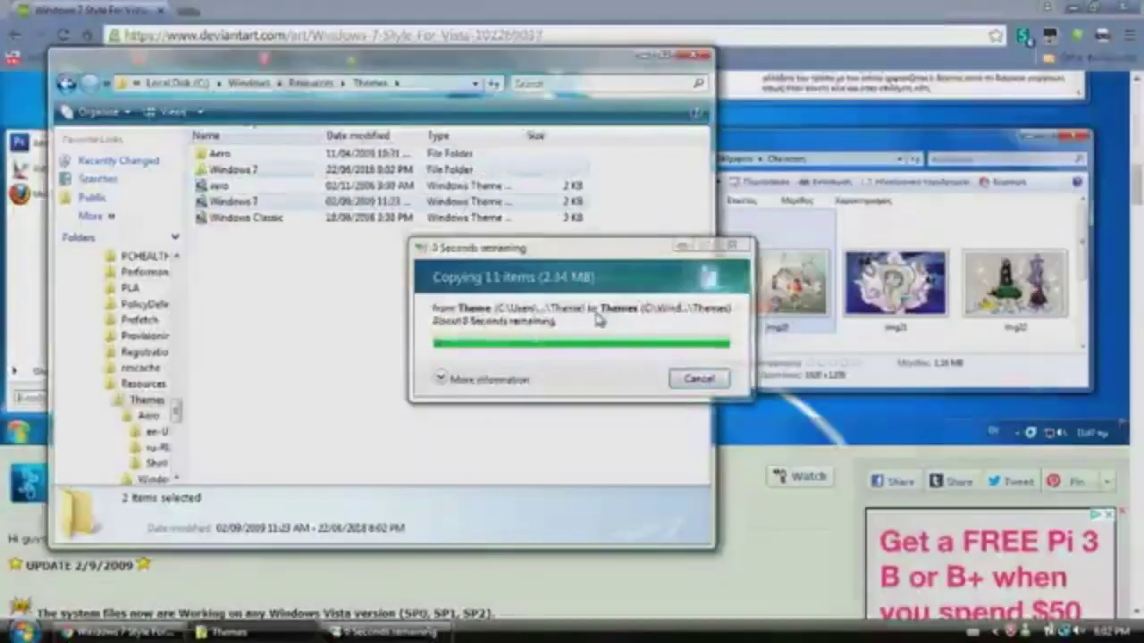
Minimize the Themes folder window and open the Theme settings from the desktop's Personalization options
left_click(645, 57)
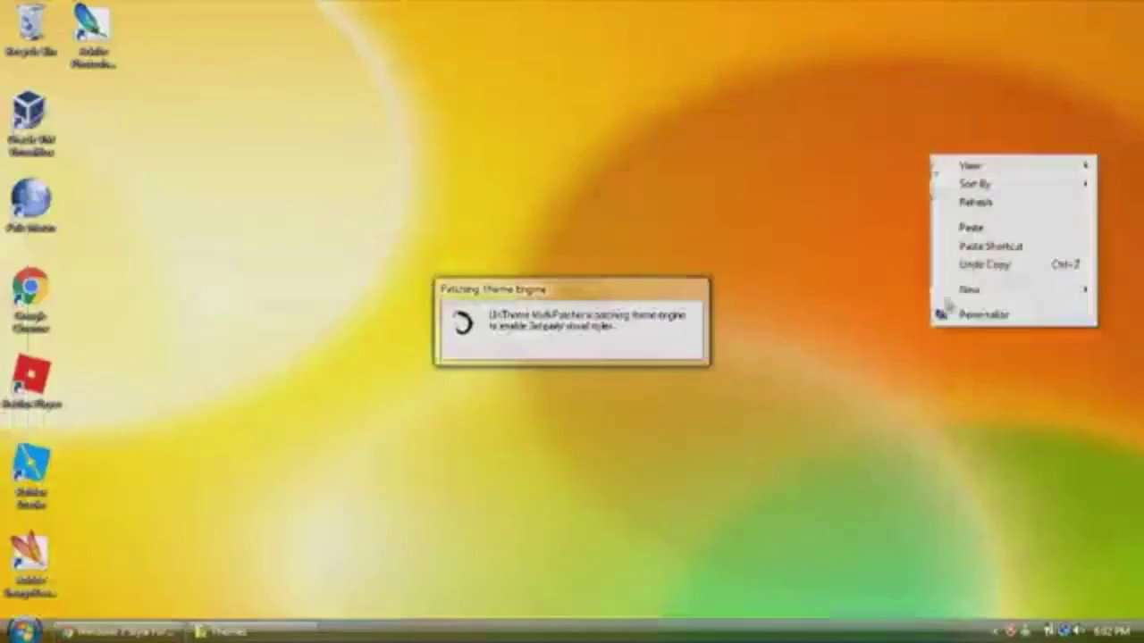
left_click(981, 320)
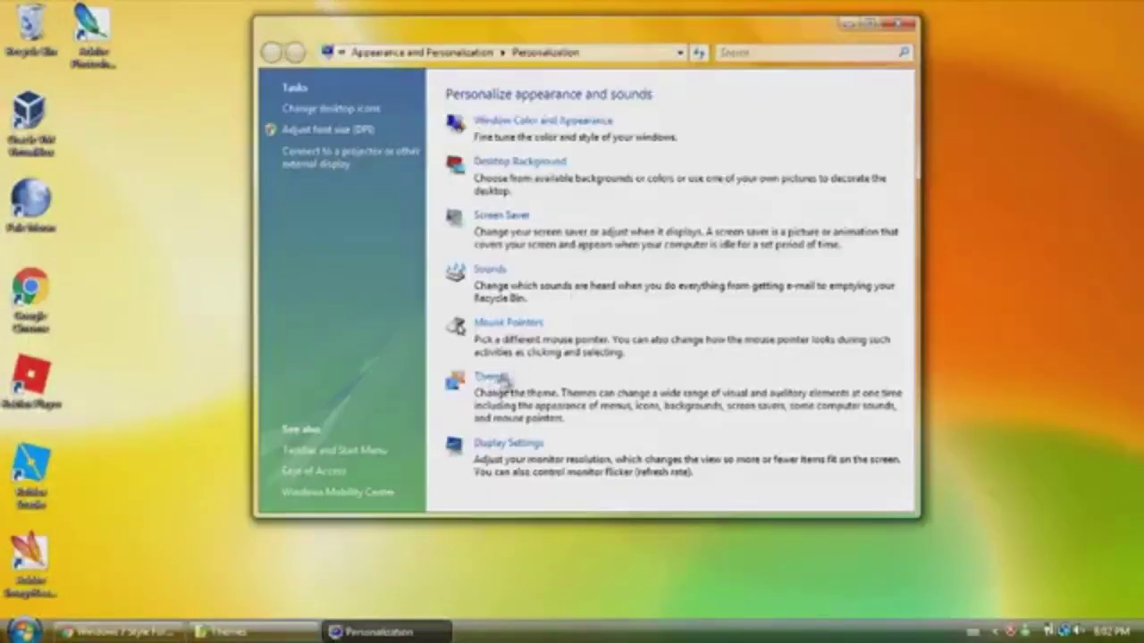
left_click(503, 380)
Choose the theme entry listed as Windows Vista that carries the Windows 7 style, and apply it
left_click(211, 152)
left_click(210, 169)
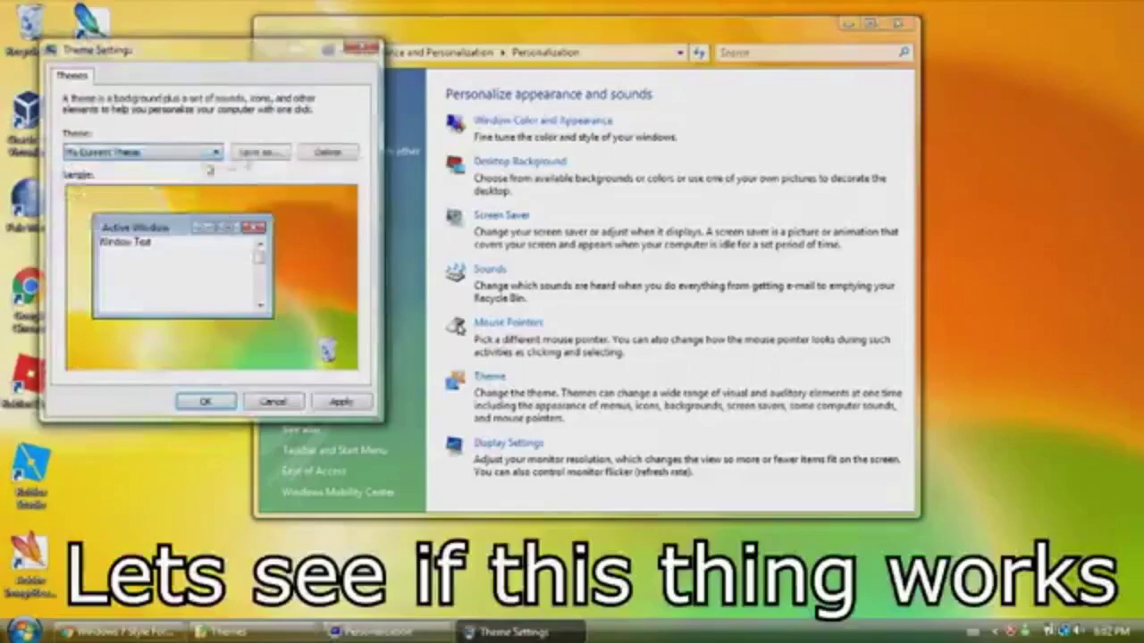
left_click(251, 152)
left_click(428, 181)
left_click(211, 152)
left_click(191, 183)
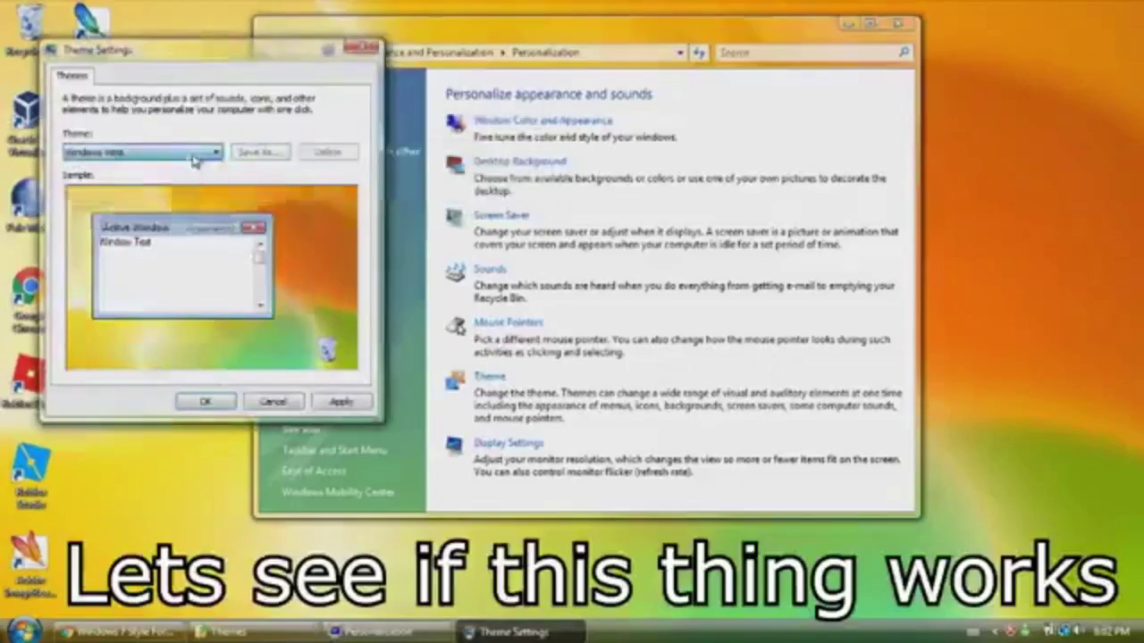
left_click(340, 401)
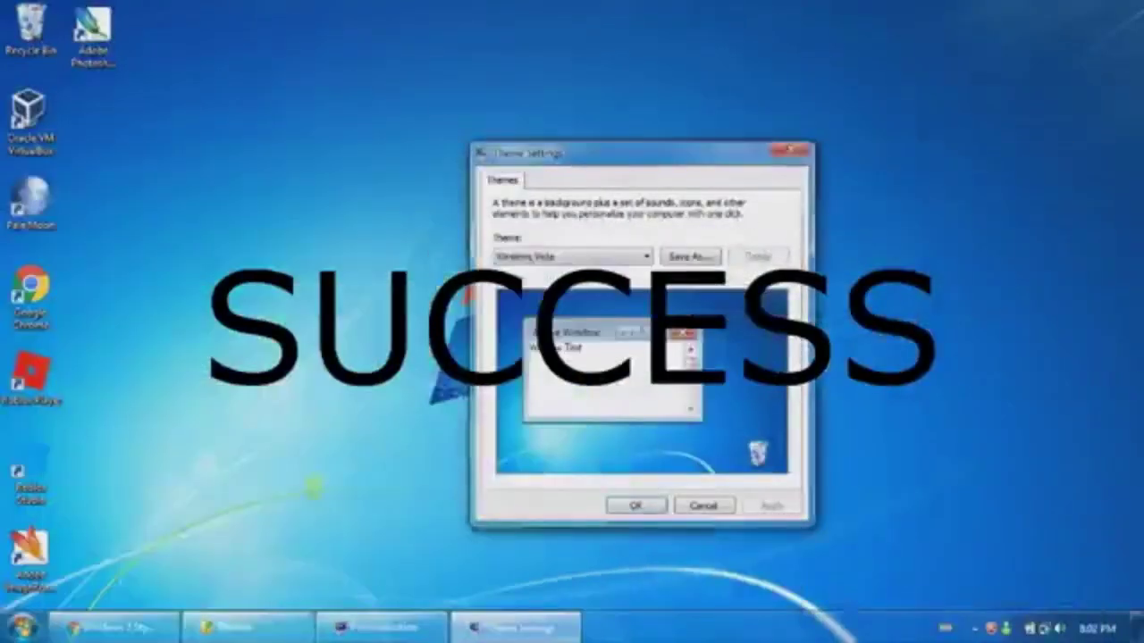
Open the Start menu to check its appearance under the applied theme
left_click(22, 628)
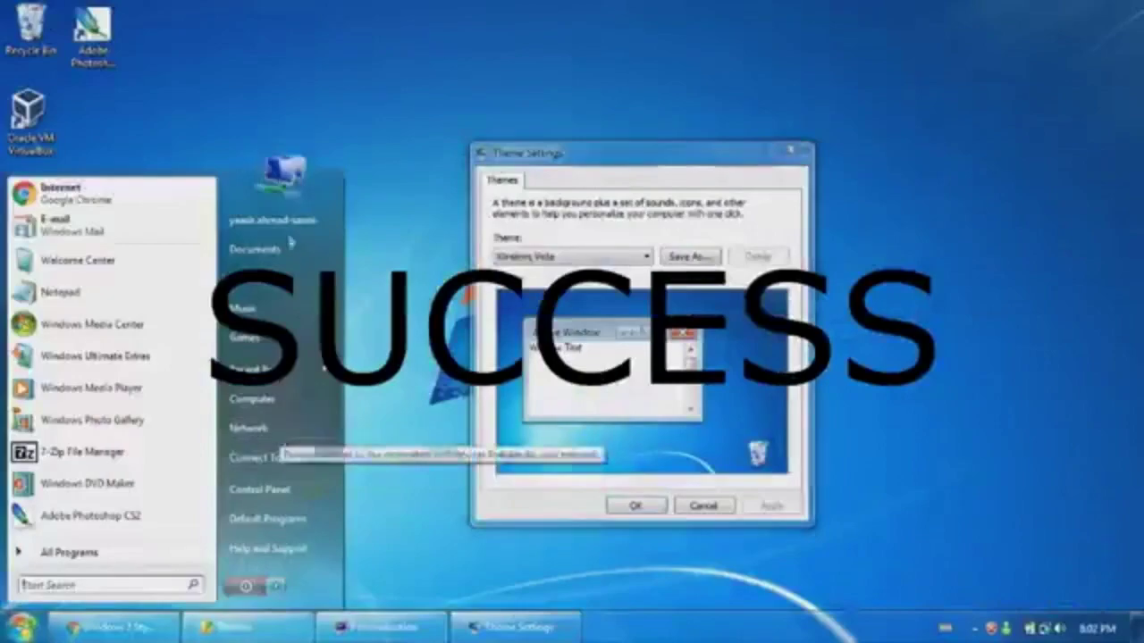
Close the Start menu and the Theme Settings dialog, and switch to Chrome to open a new tab
left_click(679, 544)
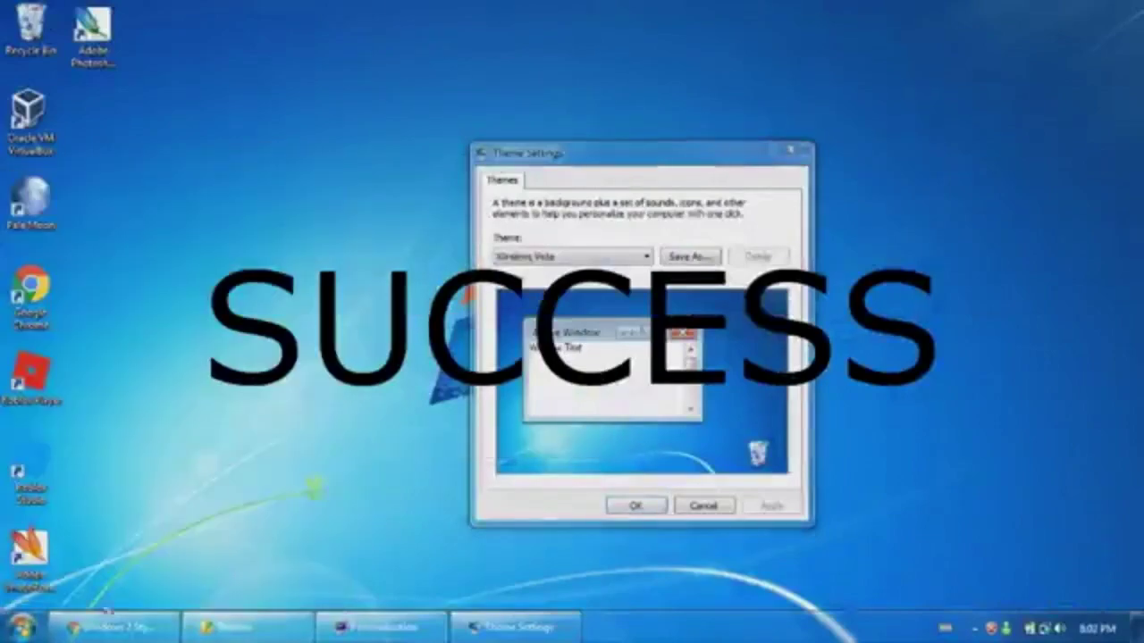
left_click(723, 508)
left_click(121, 636)
left_click(191, 18)
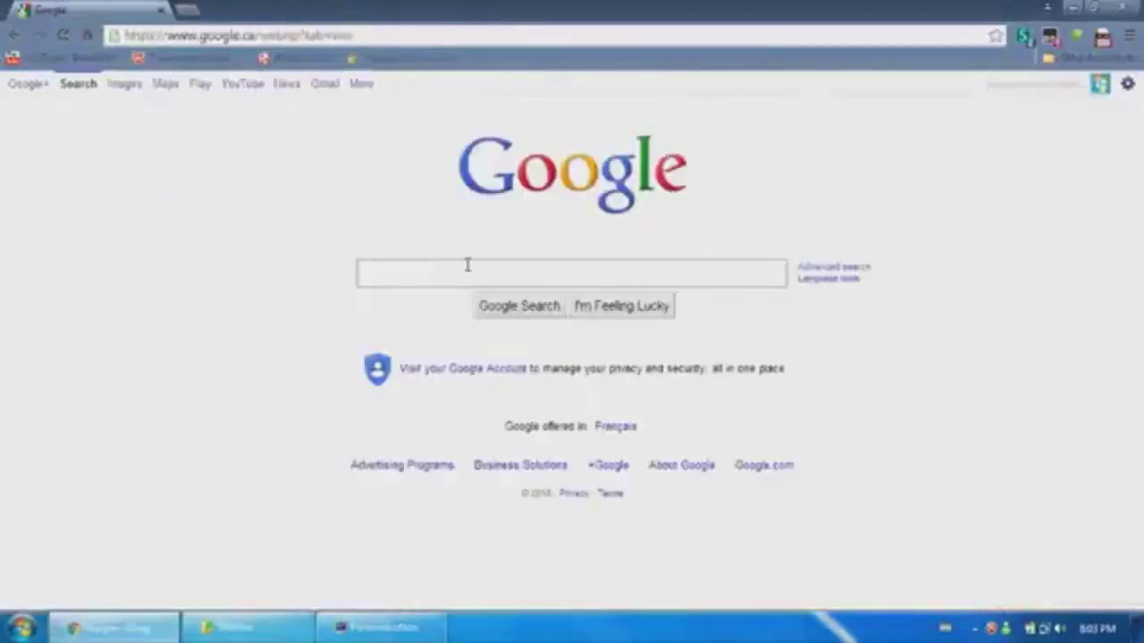
Search Google for viglance and open Lee-Soft's ViGlance – Windows 7 Taskbar page
type("viglance")
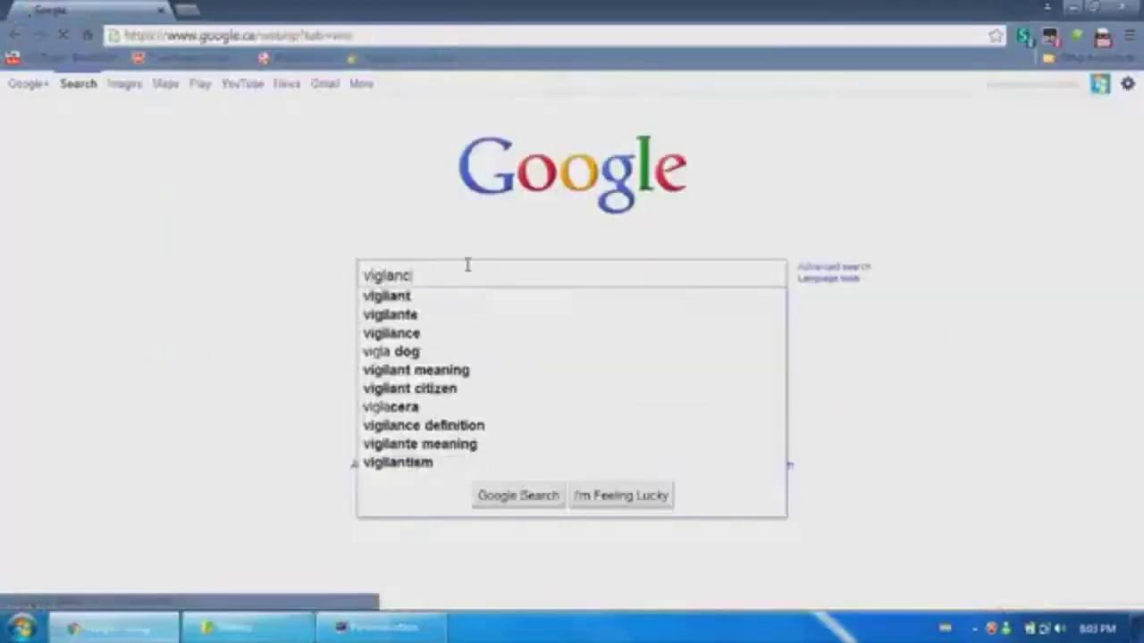
key("Return")
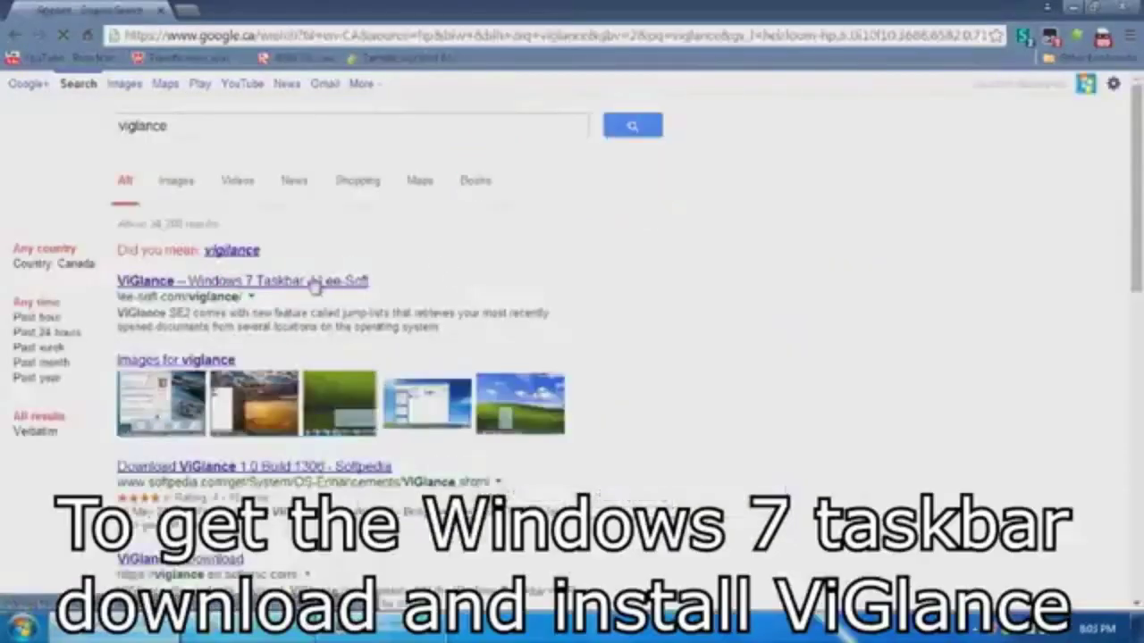
left_click(288, 251)
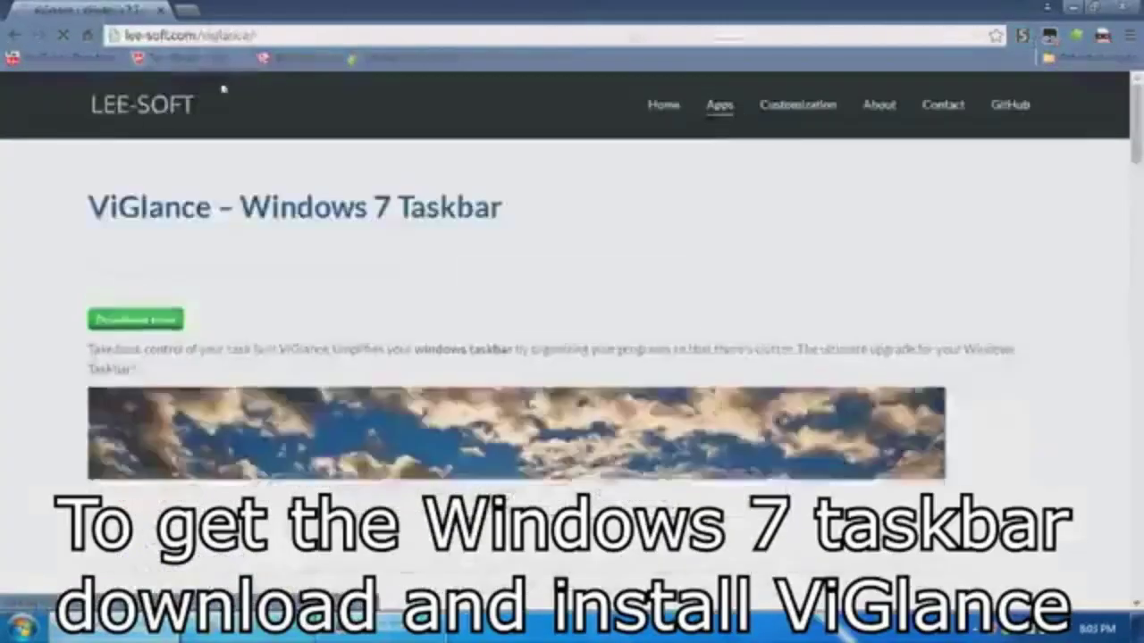
Look through the ViGlance page, download the installer from it and keep the downloaded file
scroll(223, 89, "down", 8)
scroll(459, 432, "down", 10)
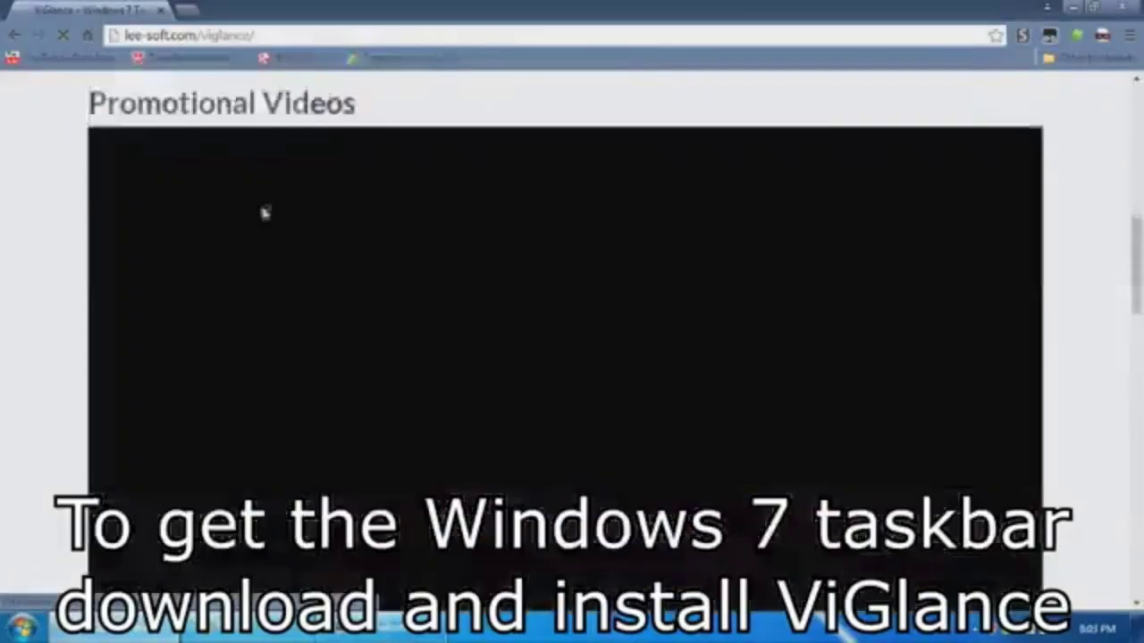
scroll(40, 286, "down", 3)
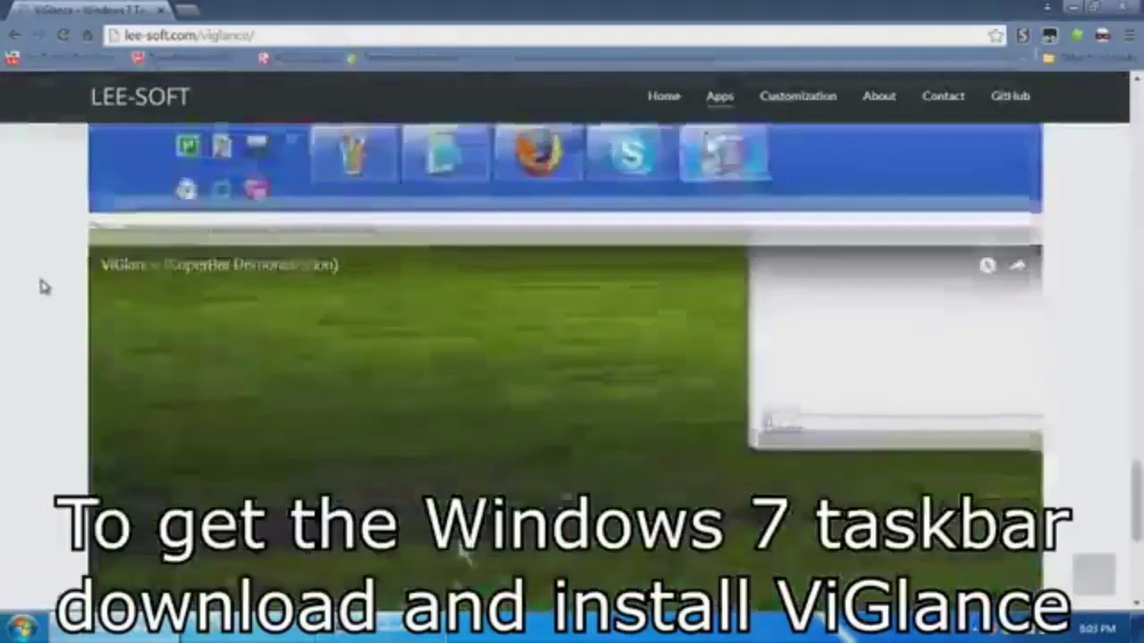
scroll(66, 268, "up", 10)
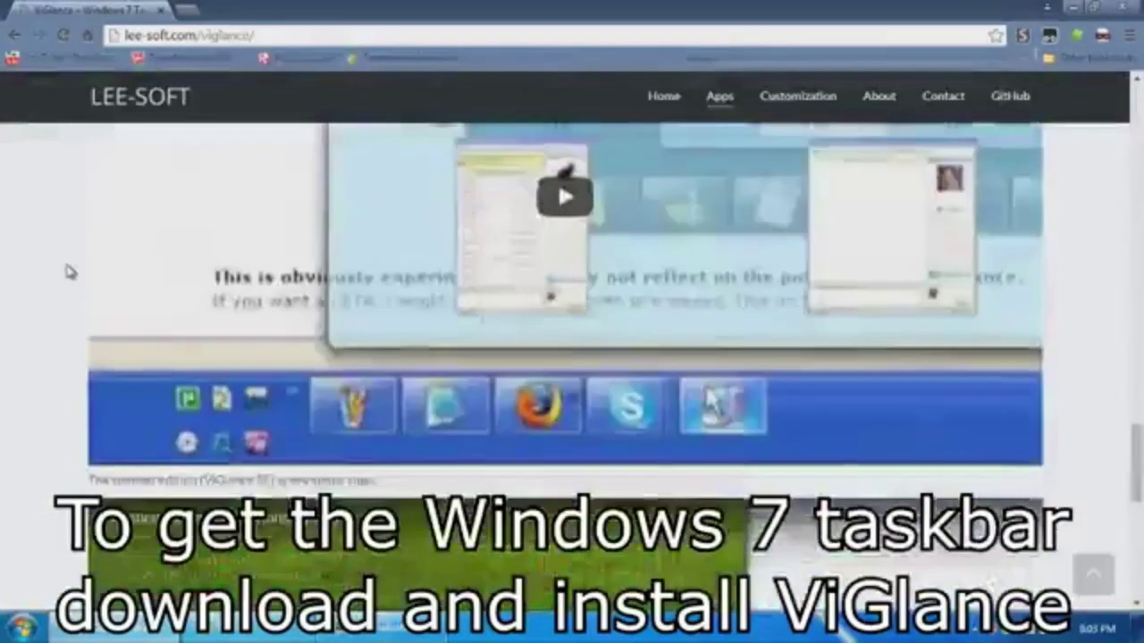
scroll(66, 271, "up", 10)
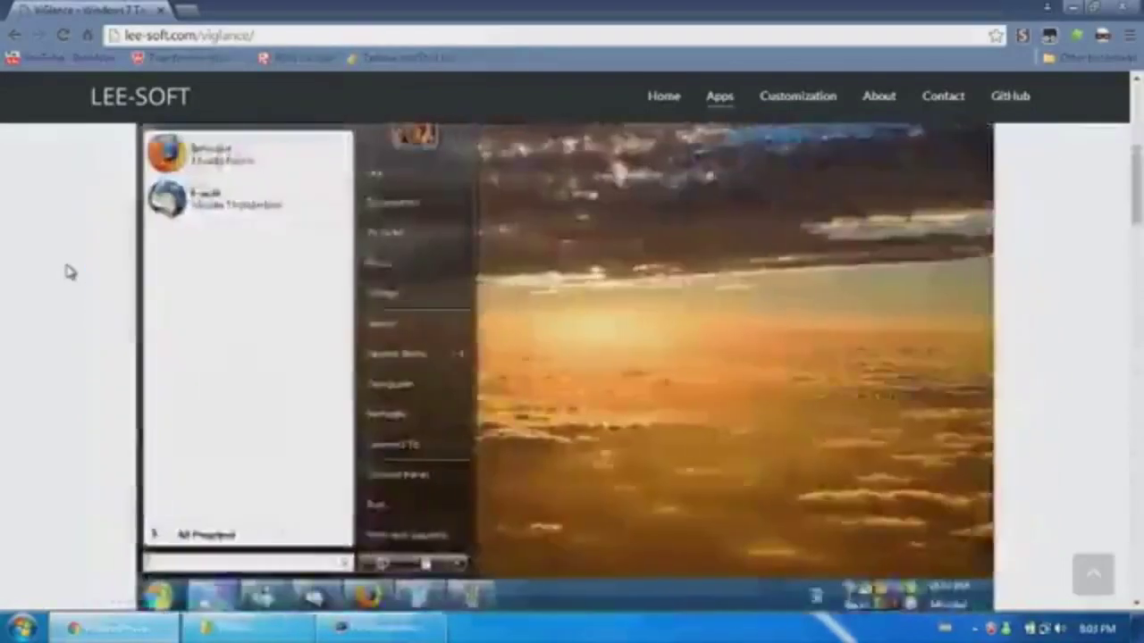
scroll(147, 211, "down", 1)
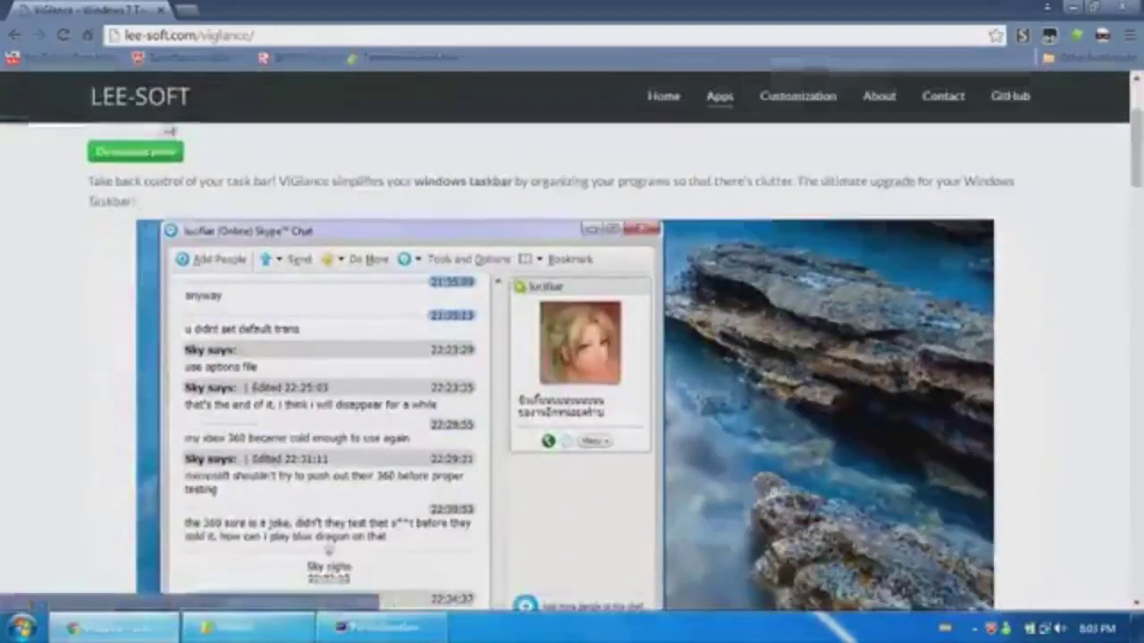
left_click(151, 150)
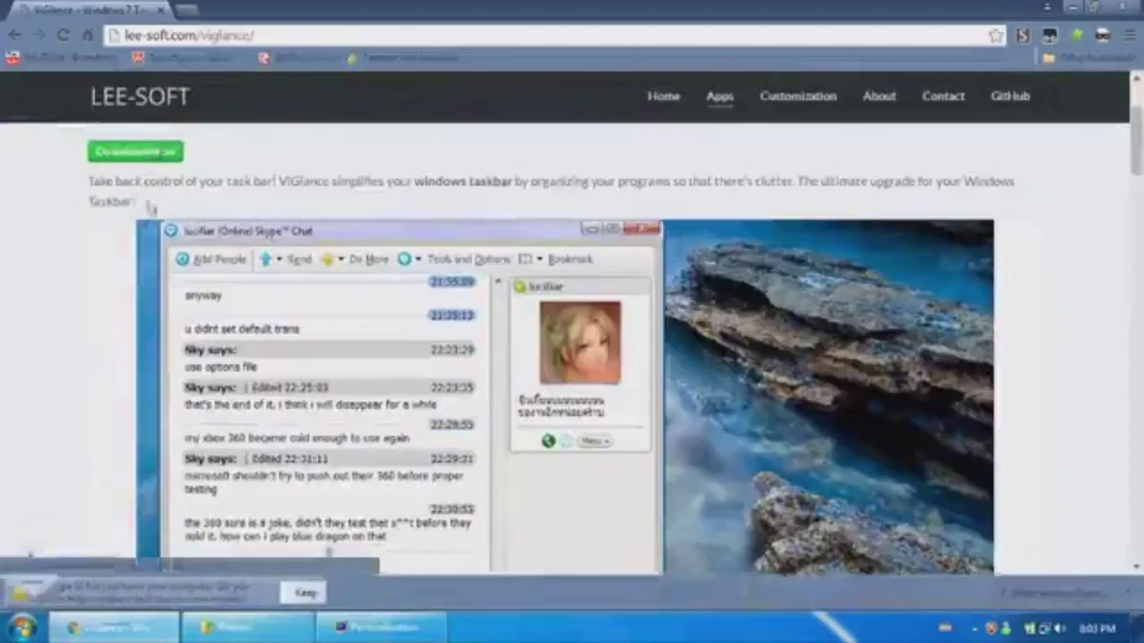
scroll(326, 331, "down", 2)
scroll(326, 331, "up", 4)
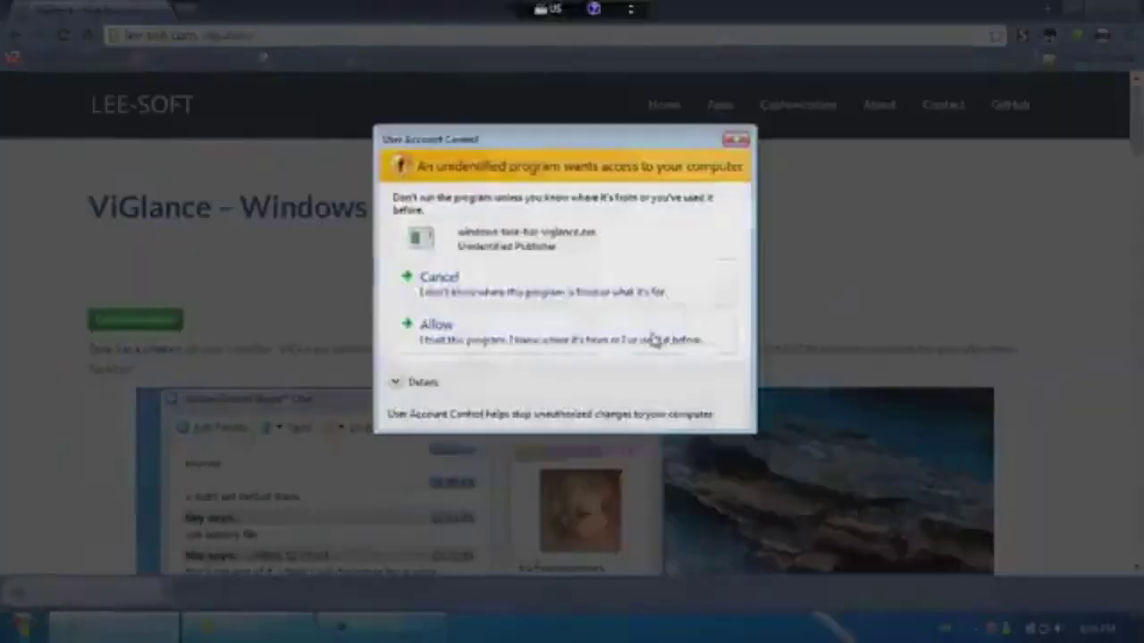
Allow the ViGlance installer to run and complete its setup wizard
left_click(655, 340)
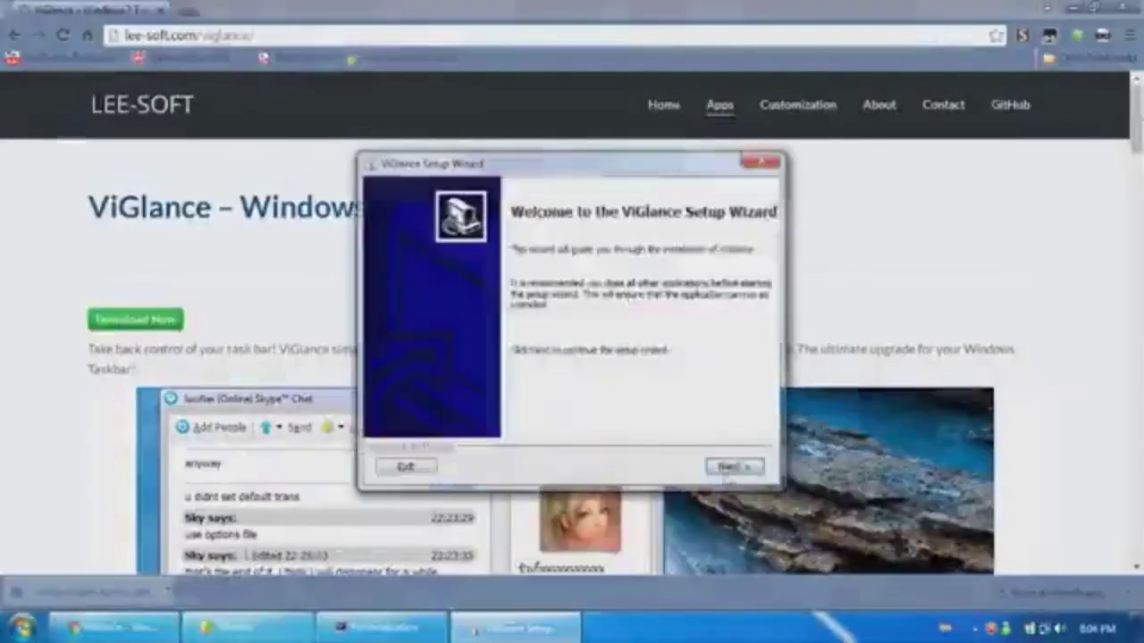
left_click(736, 467)
left_click(733, 467)
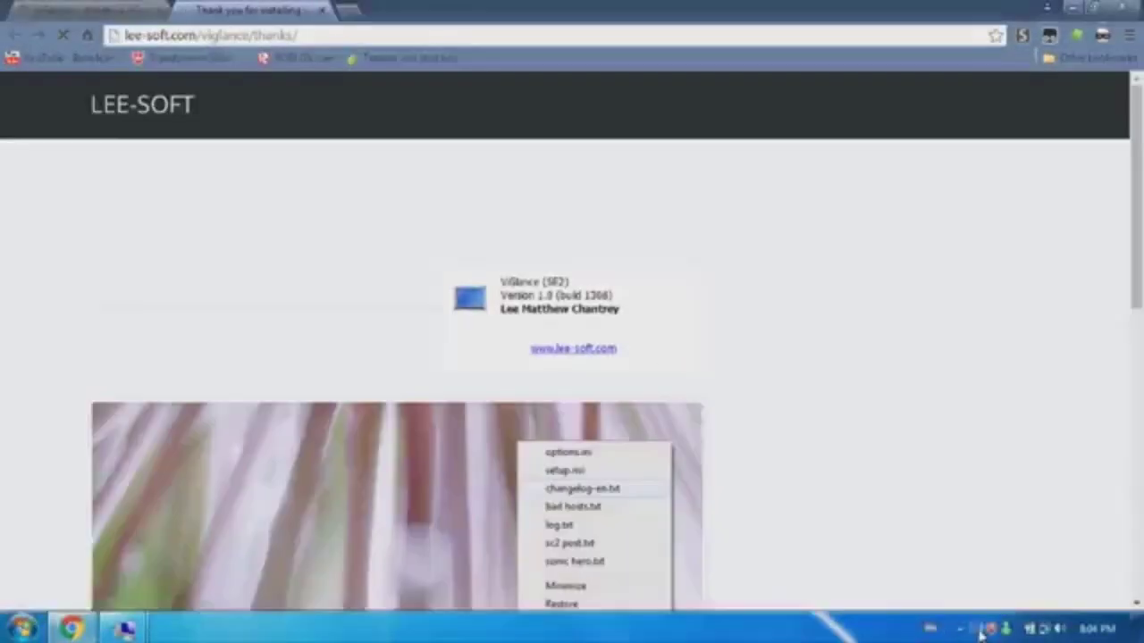
Disable the start orb and Windows taskbar transparency in ViGlance's options, and reopen and accept the options once more
right_click(975, 628)
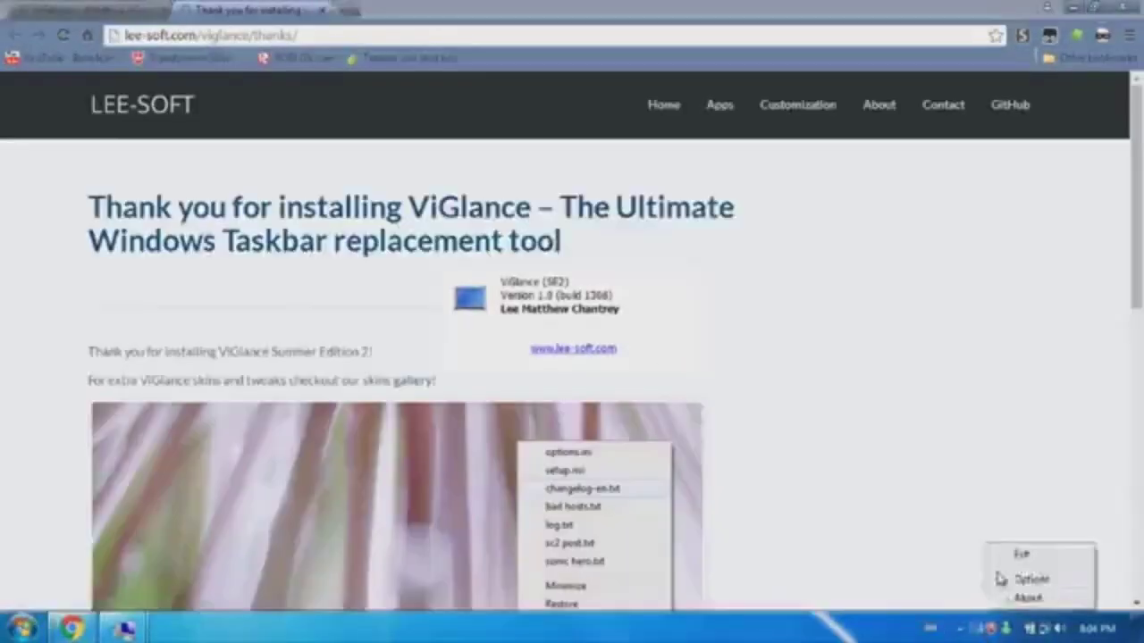
left_click(1001, 579)
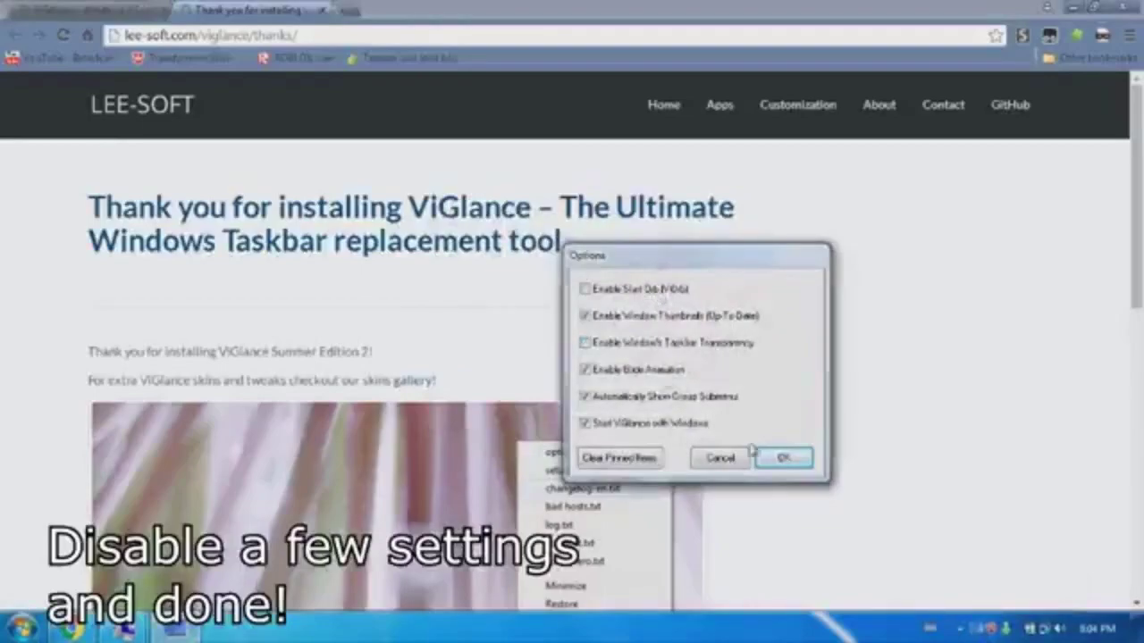
left_click(777, 460)
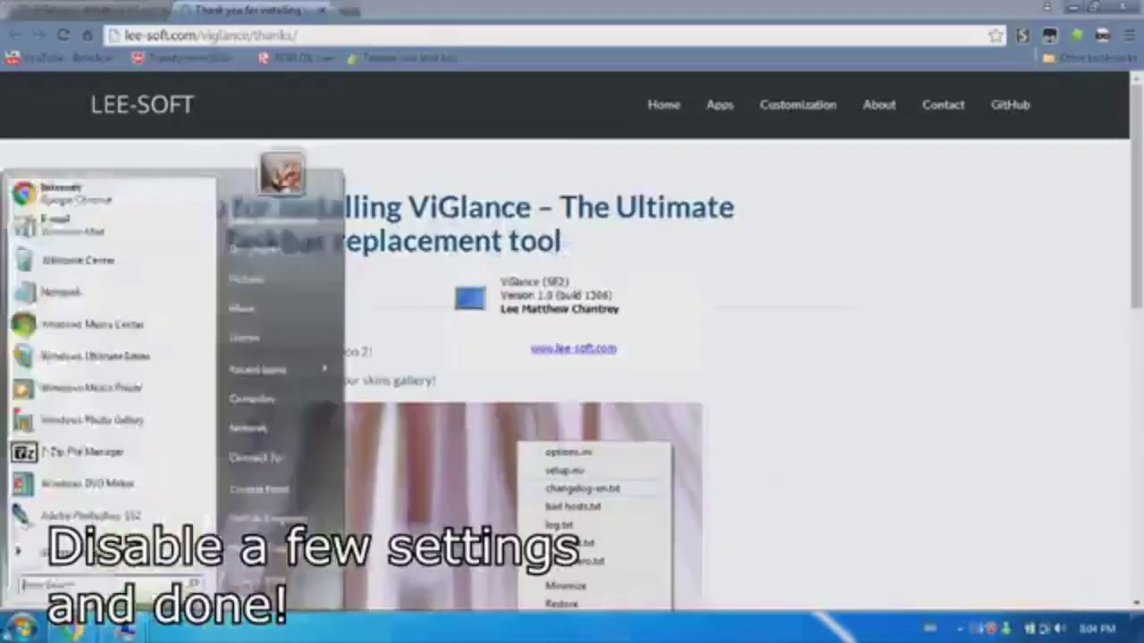
right_click(979, 628)
left_click(994, 595)
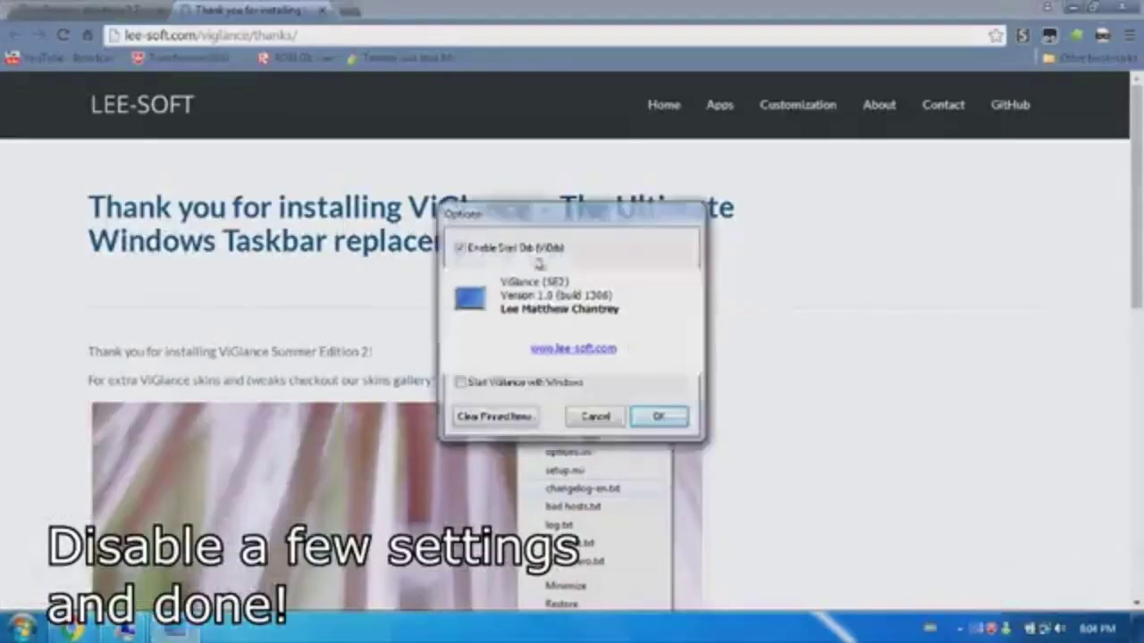
left_click(663, 417)
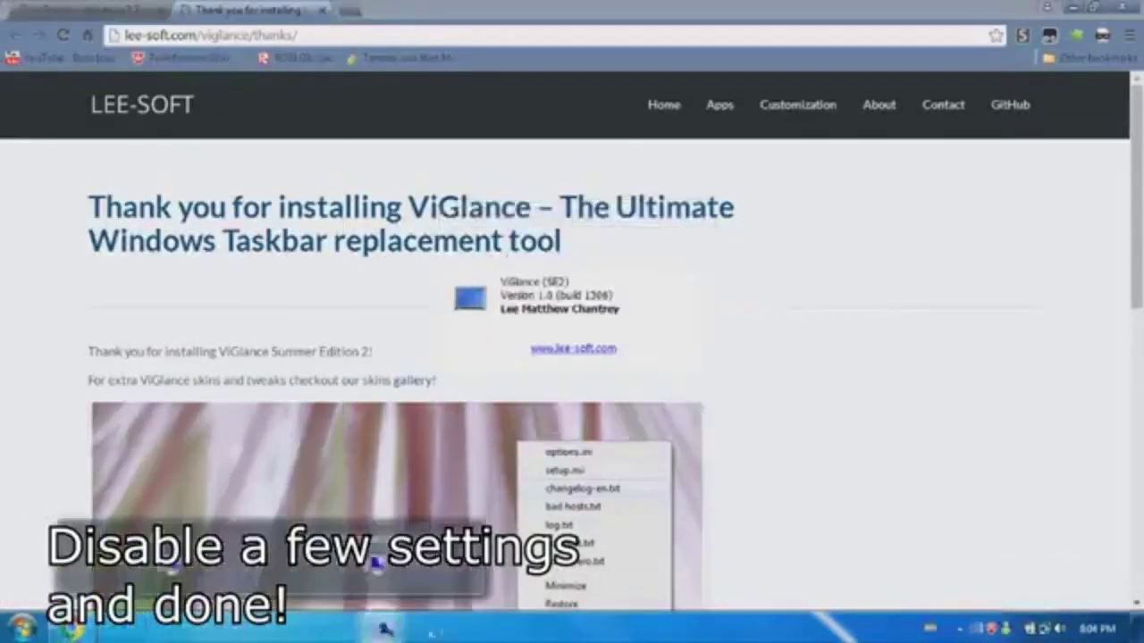
Try the new taskbar's window thumbnails by switching between the Themes folder and Personalization windows
mouse_move(125, 629)
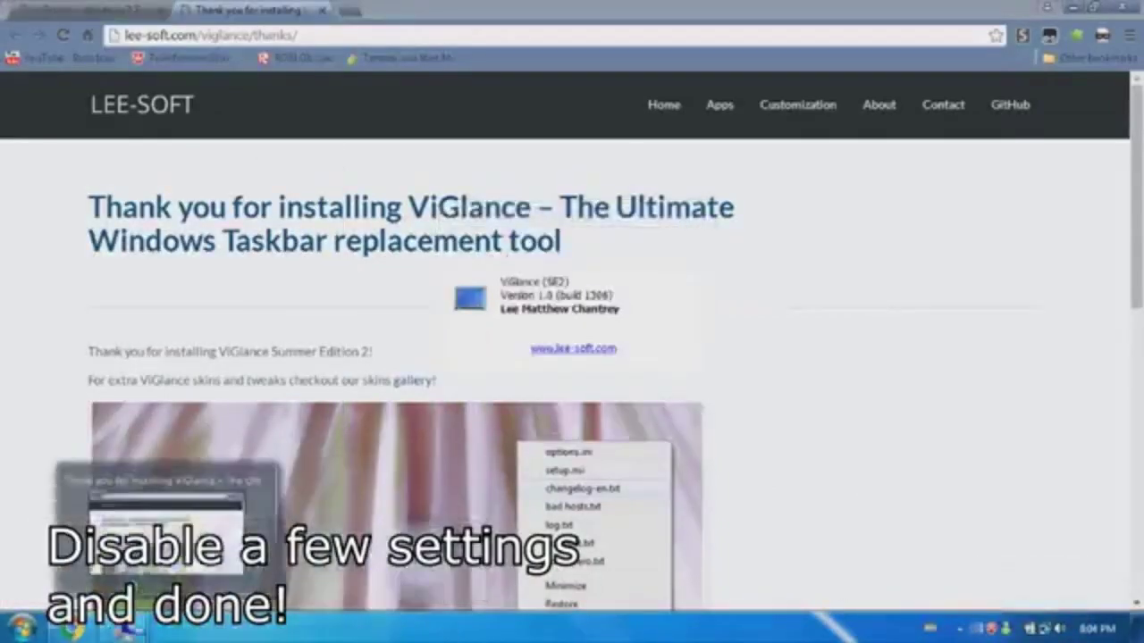
left_click(150, 631)
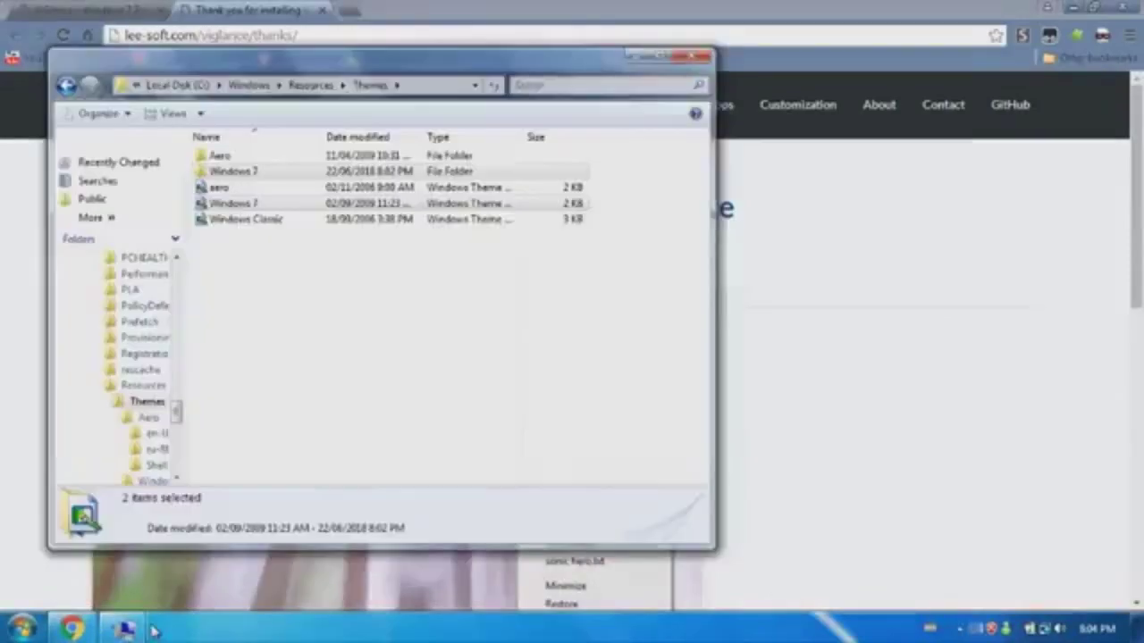
mouse_move(125, 630)
left_click(370, 493)
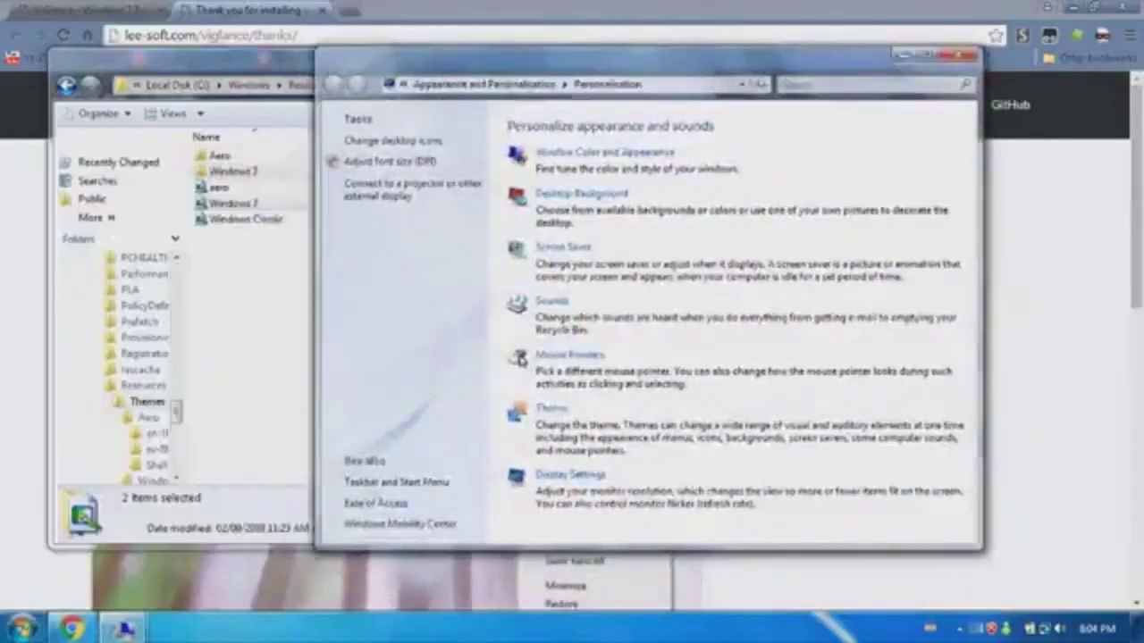
left_click(153, 490)
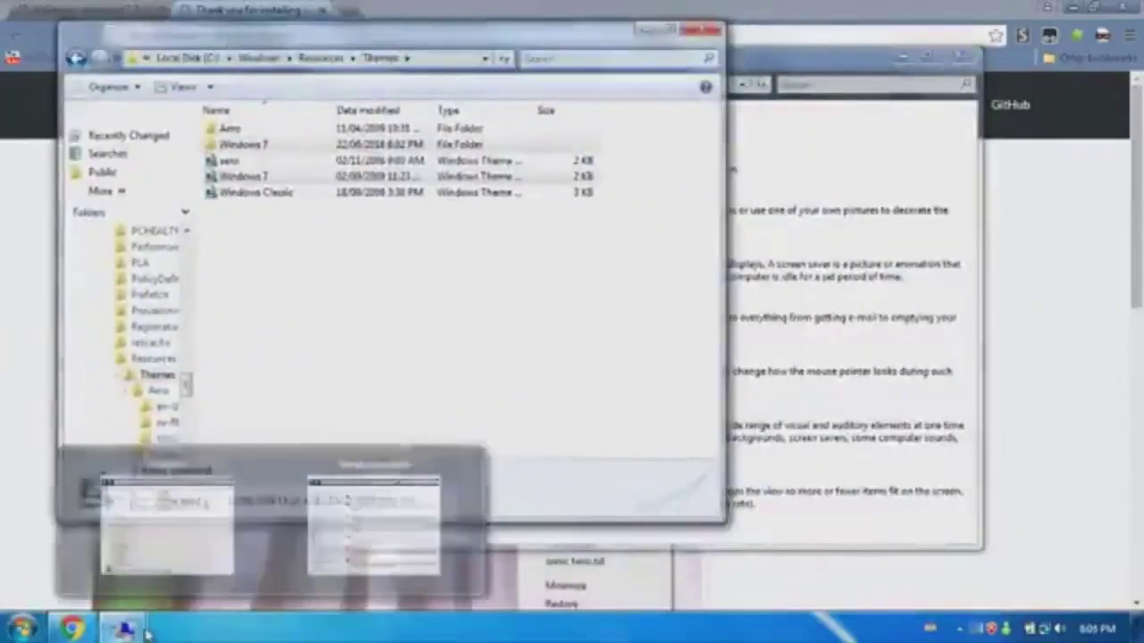
Return to Chrome, close the ViGlance page, and search Google for tclock light to open its Softpedia result
left_click(71, 629)
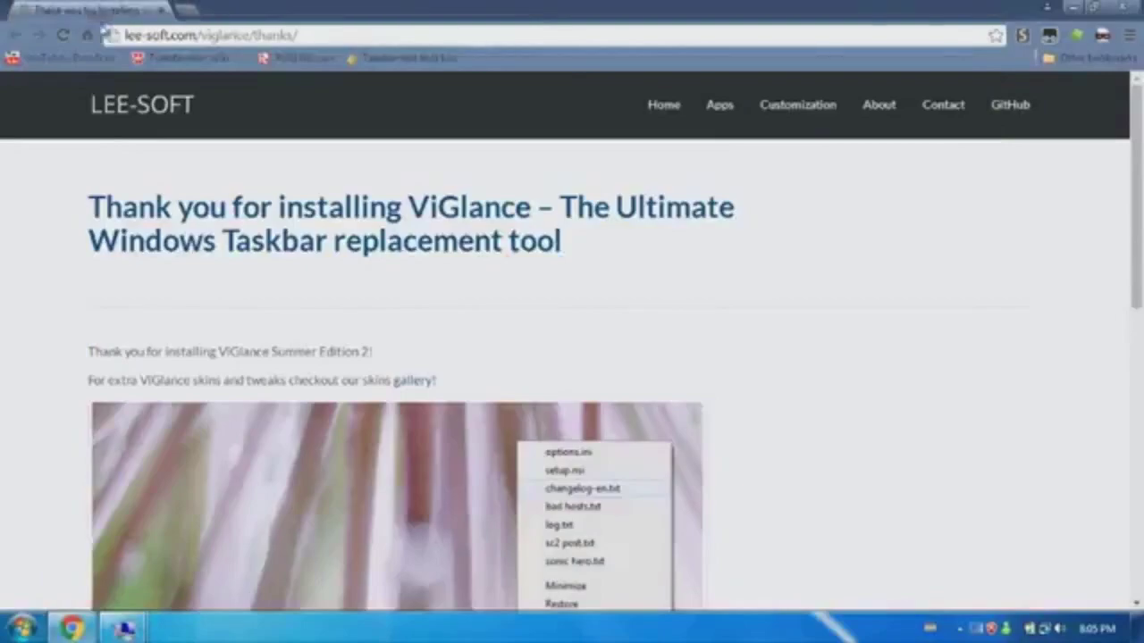
key("ctrl+w")
type("tclock light")
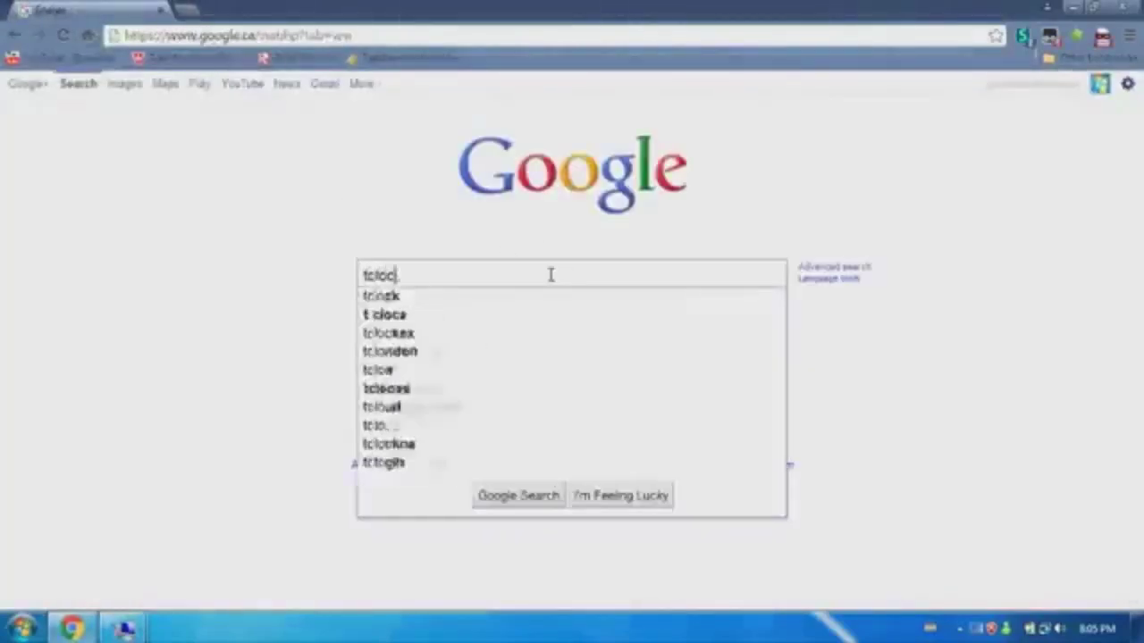
key("Return")
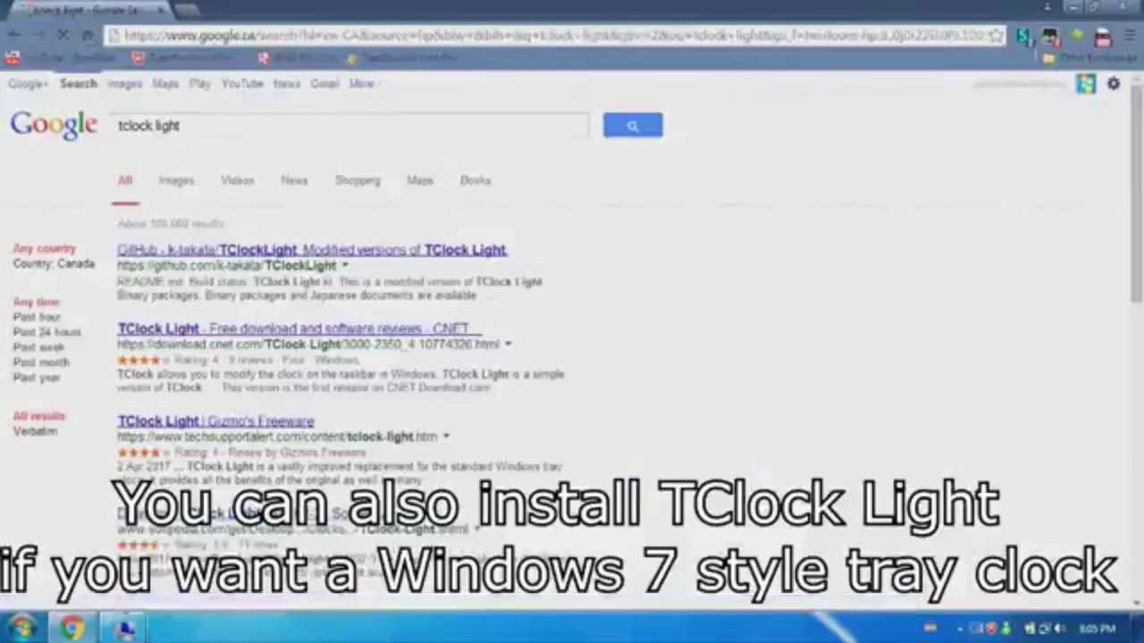
left_click(264, 518)
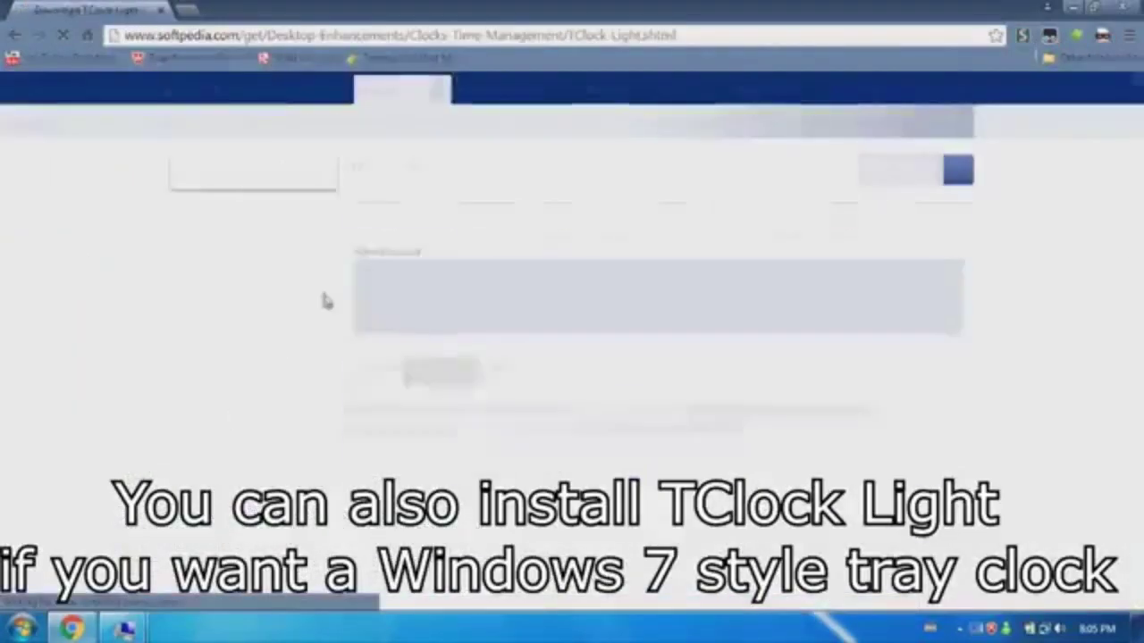
Check the TClock Light page on Softpedia and open its download locations
scroll(329, 295, "down", 5)
scroll(329, 295, "up", 5)
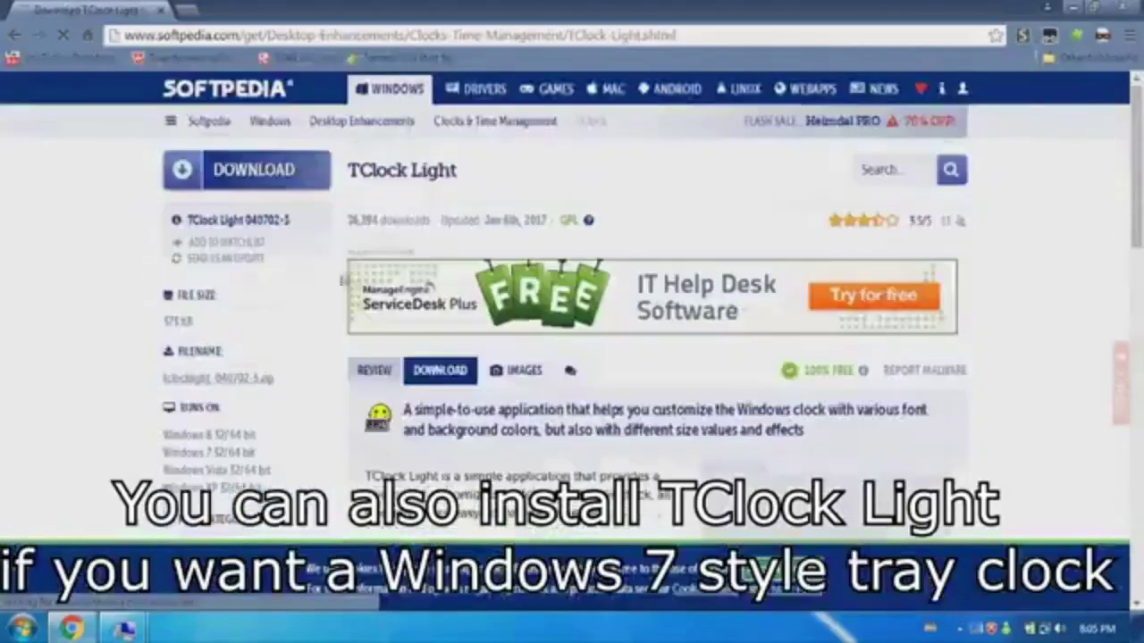
left_click(268, 172)
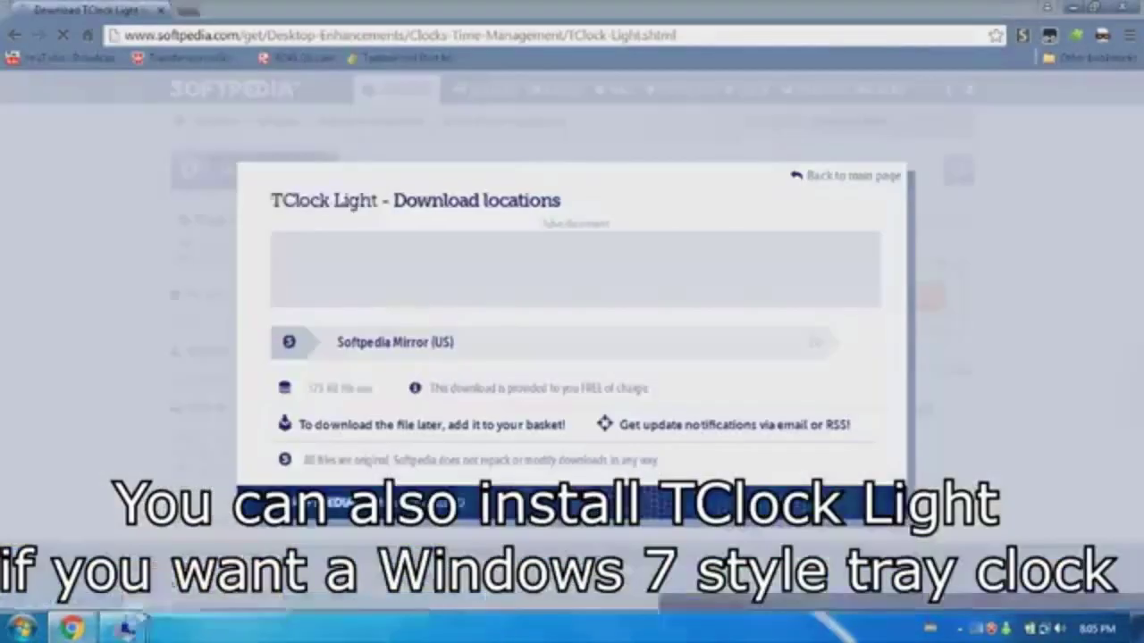
key("super")
left_click(53, 552)
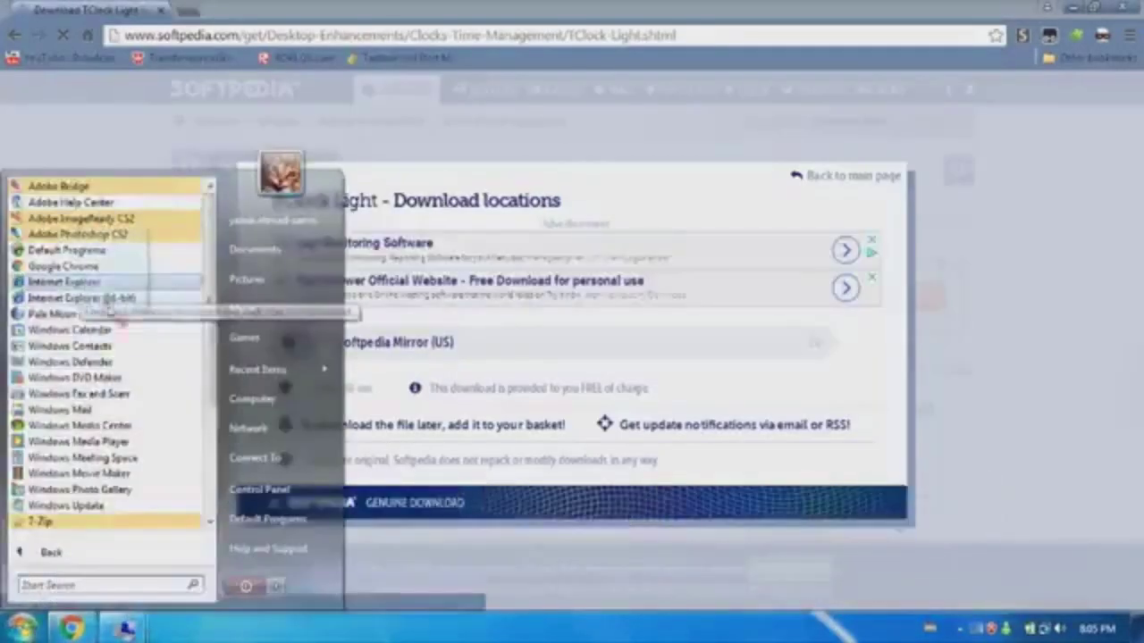
key("Escape")
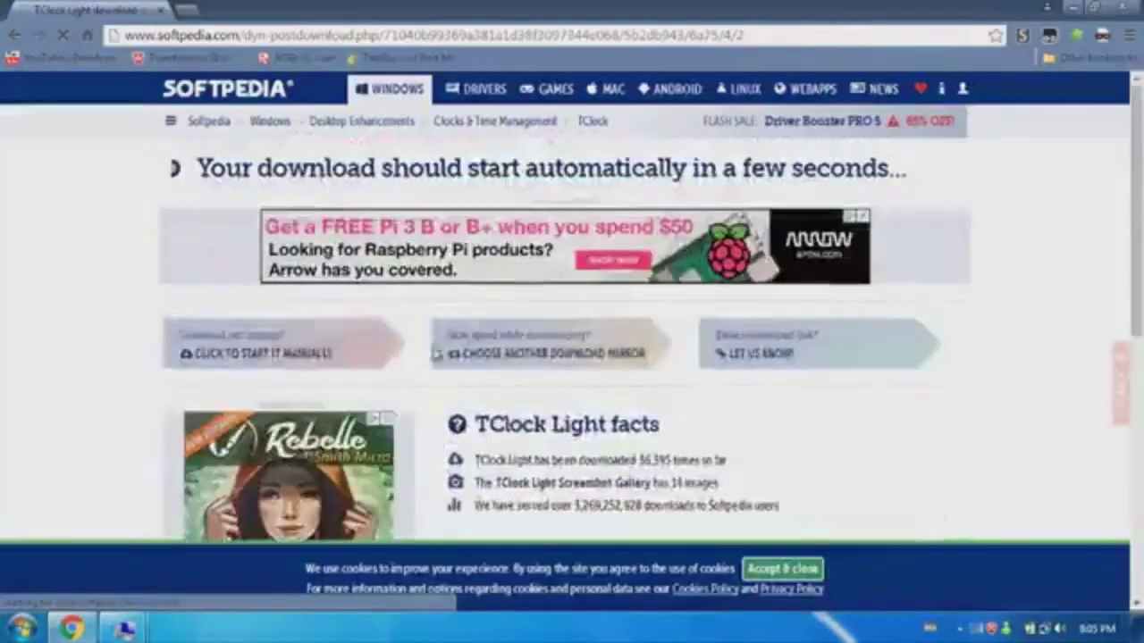
Download TClock Light from the Softpedia Mirror (US) and extract the archive into the tclocklight-040702-3 folder
scroll(309, 354, "down", 5)
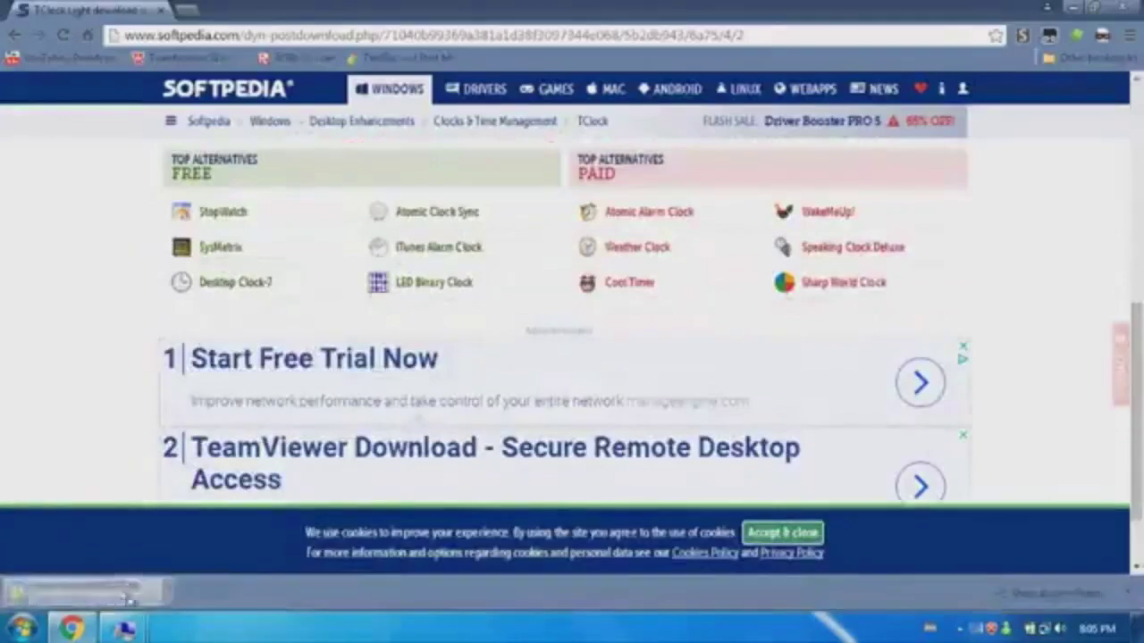
left_click(130, 601)
left_click(485, 106)
left_click(728, 476)
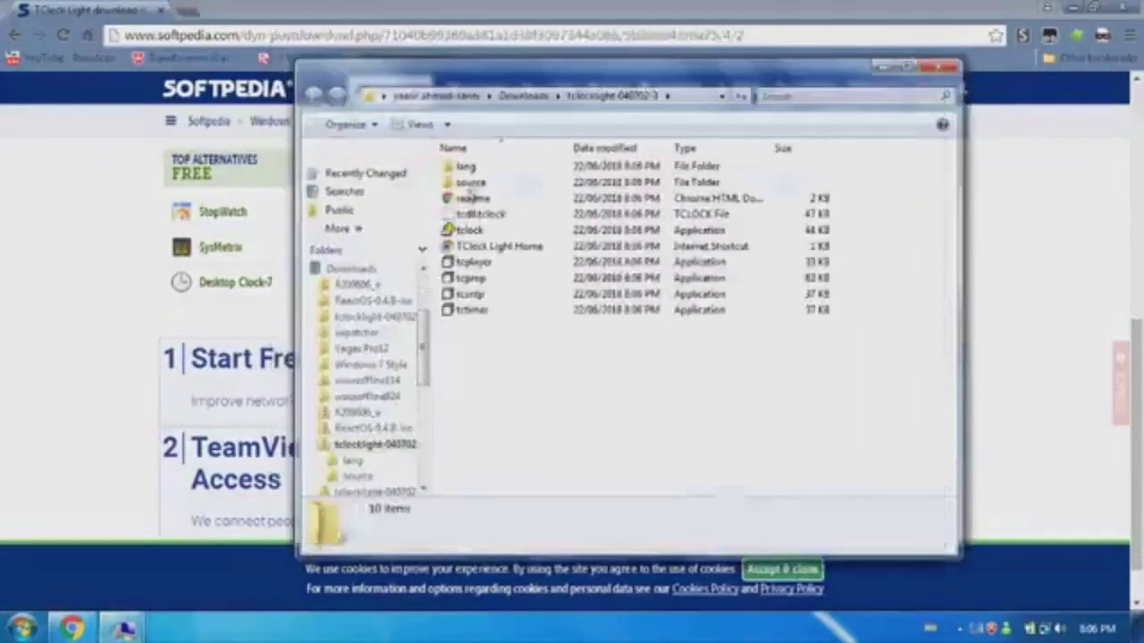
Run tclock from the extracted folder, allowing the unverified file, and check the tray clock's context menu
double_click(496, 230)
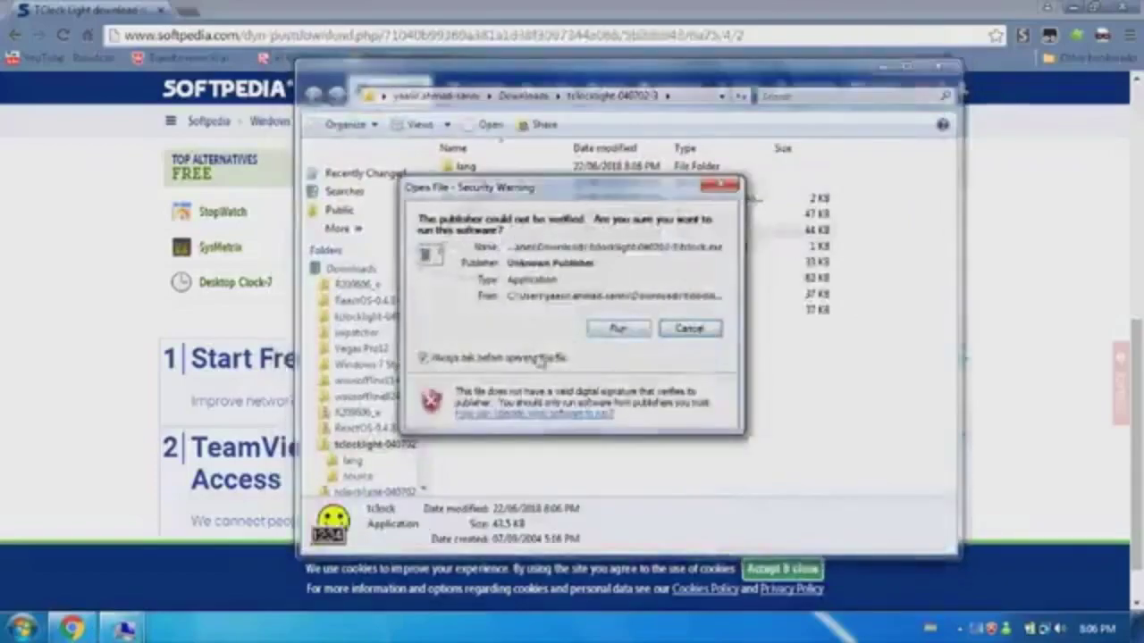
left_click(615, 330)
right_click(1088, 630)
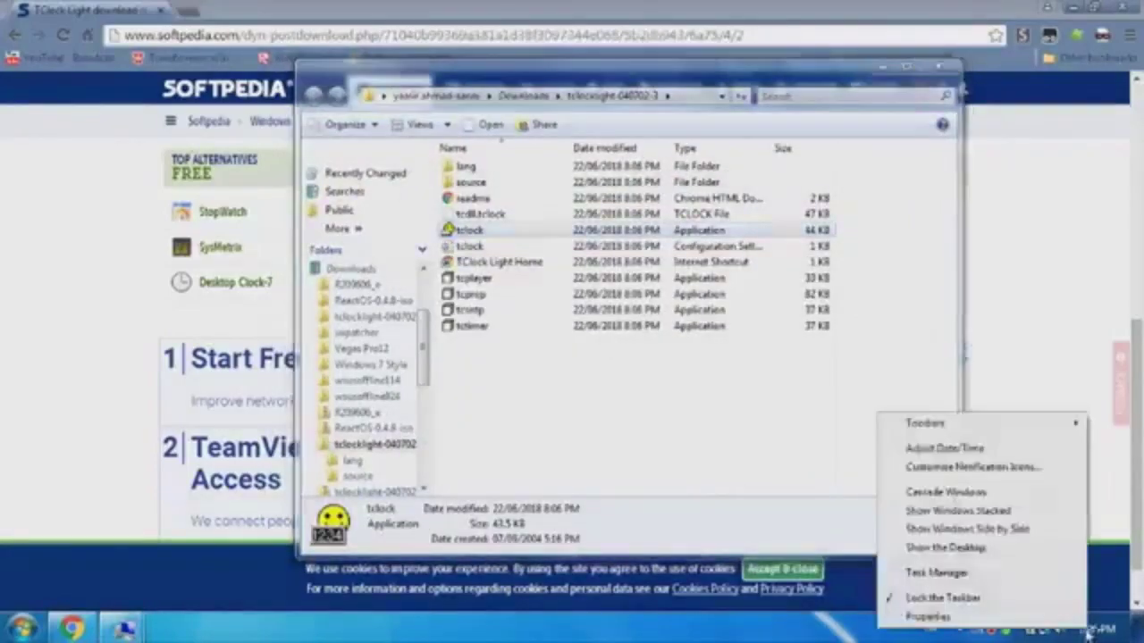
left_click(947, 631)
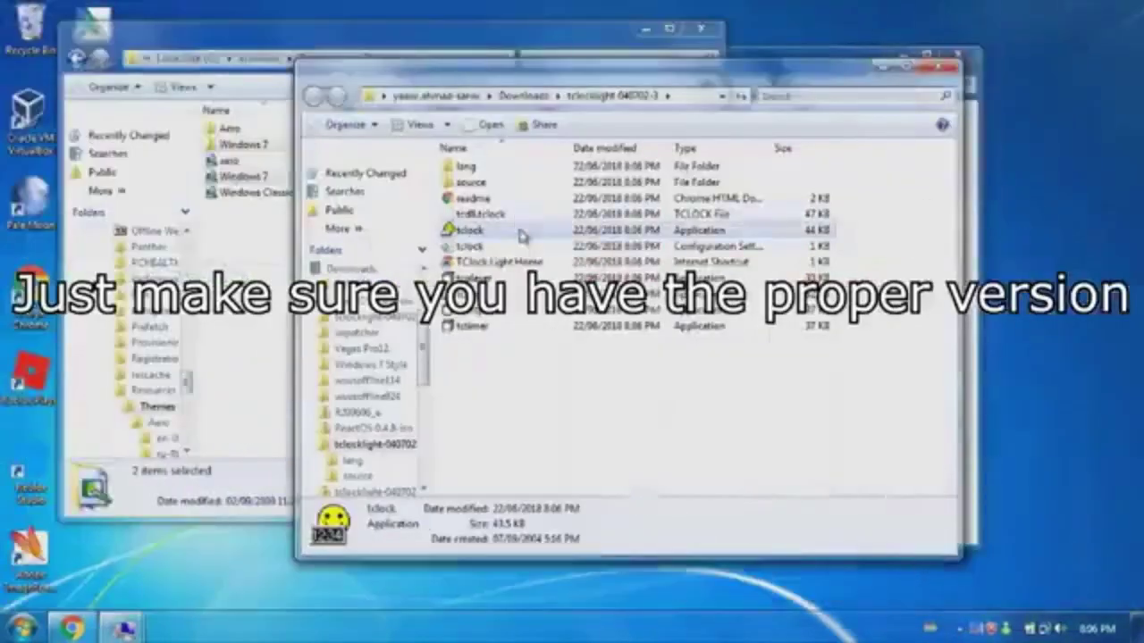
Try tclock again through its context menu, recheck the tray clock's menu, and try launching tcplayer
right_click(537, 234)
left_click(581, 254)
left_click(611, 360)
right_click(587, 229)
left_click(666, 549)
left_click(815, 585)
right_click(885, 626)
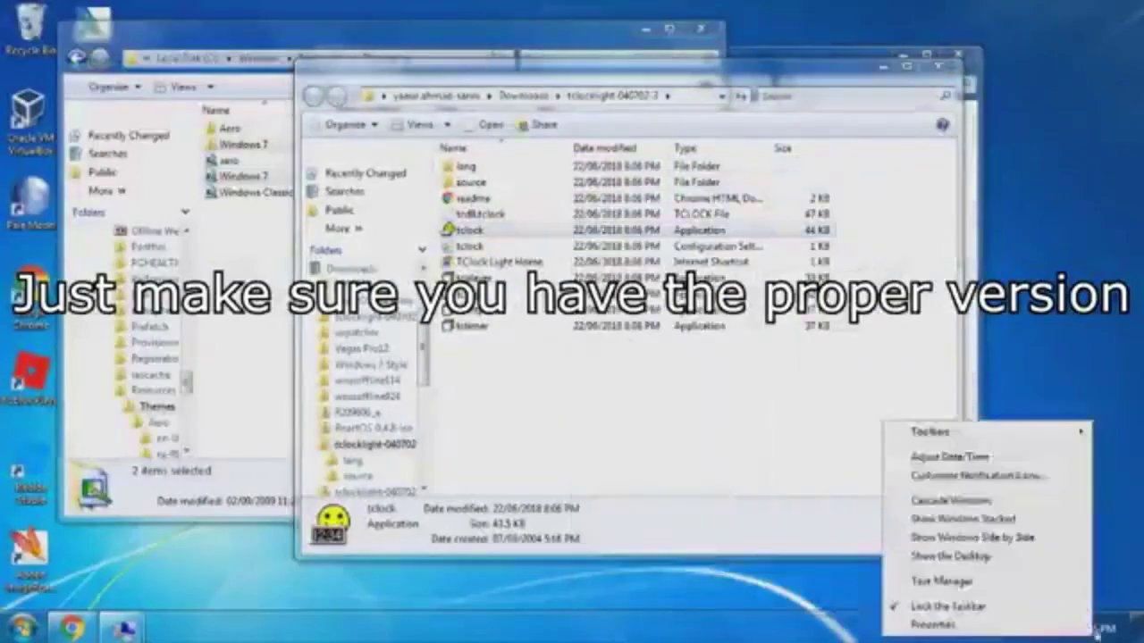
left_click(826, 396)
double_click(625, 277)
left_click(688, 328)
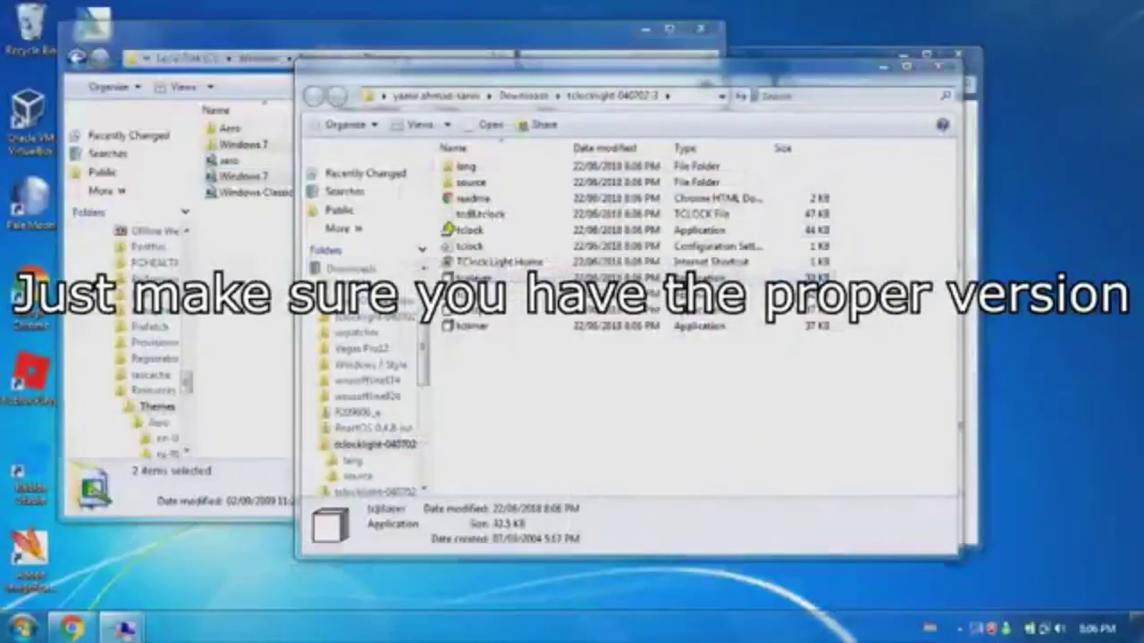
Close the tclocklight-040702-3 folder, leave the Softpedia listing, and open DeviantArt in a new browser tab
left_click(934, 61)
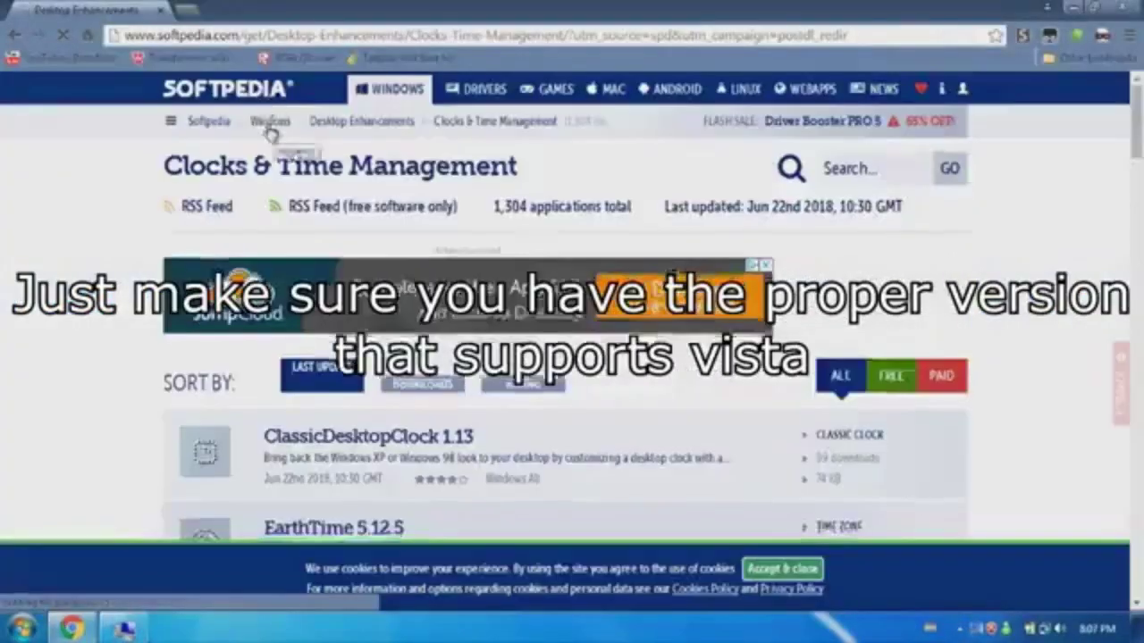
scroll(272, 127, "down", 3)
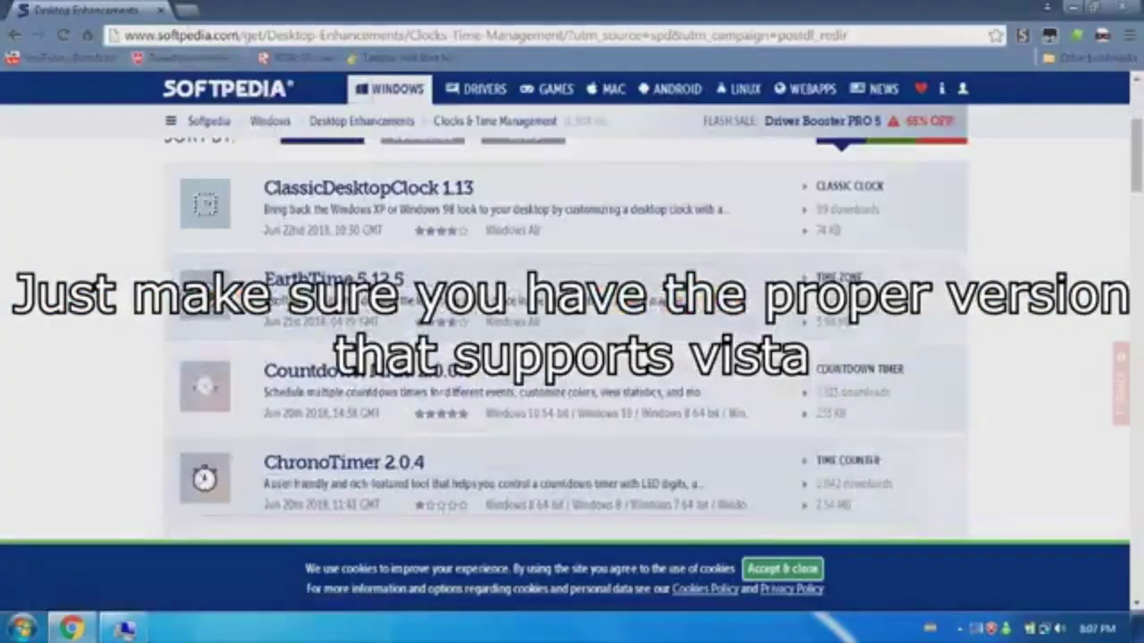
left_click(86, 35)
key("ctrl+t")
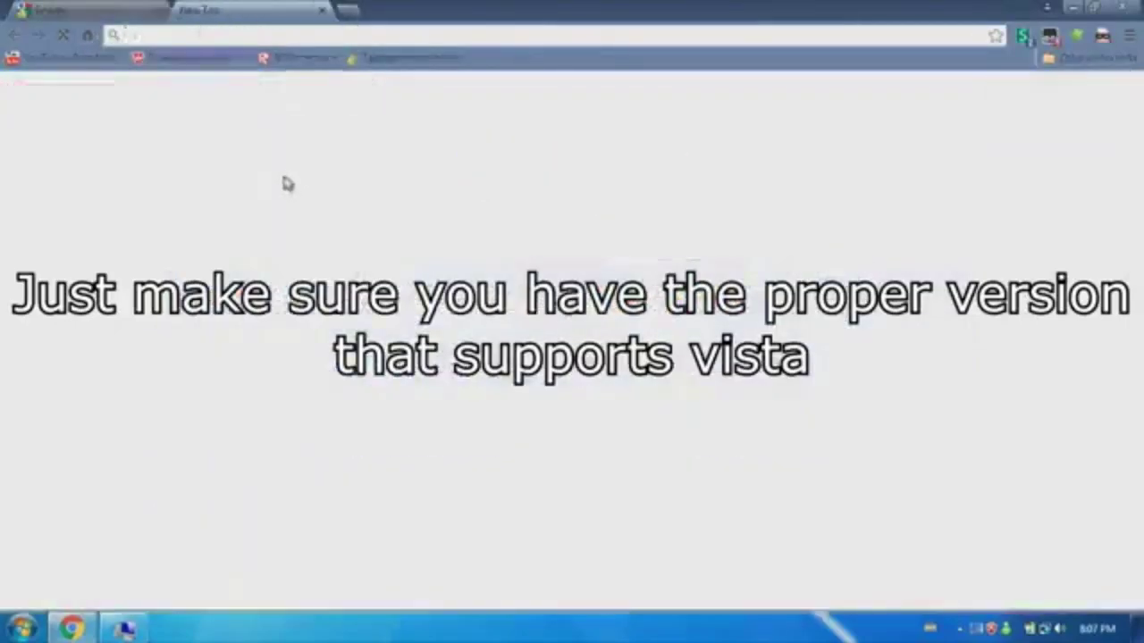
left_click(265, 331)
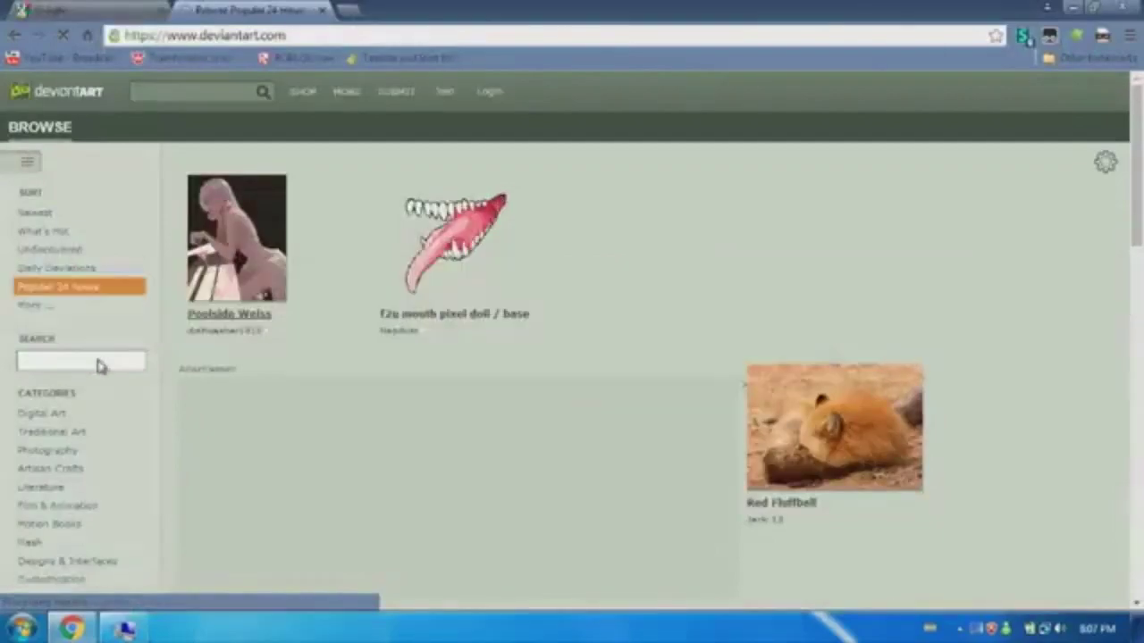
Search DeviantArt for show desktop and open the first Show Desktop result
left_click(92, 361)
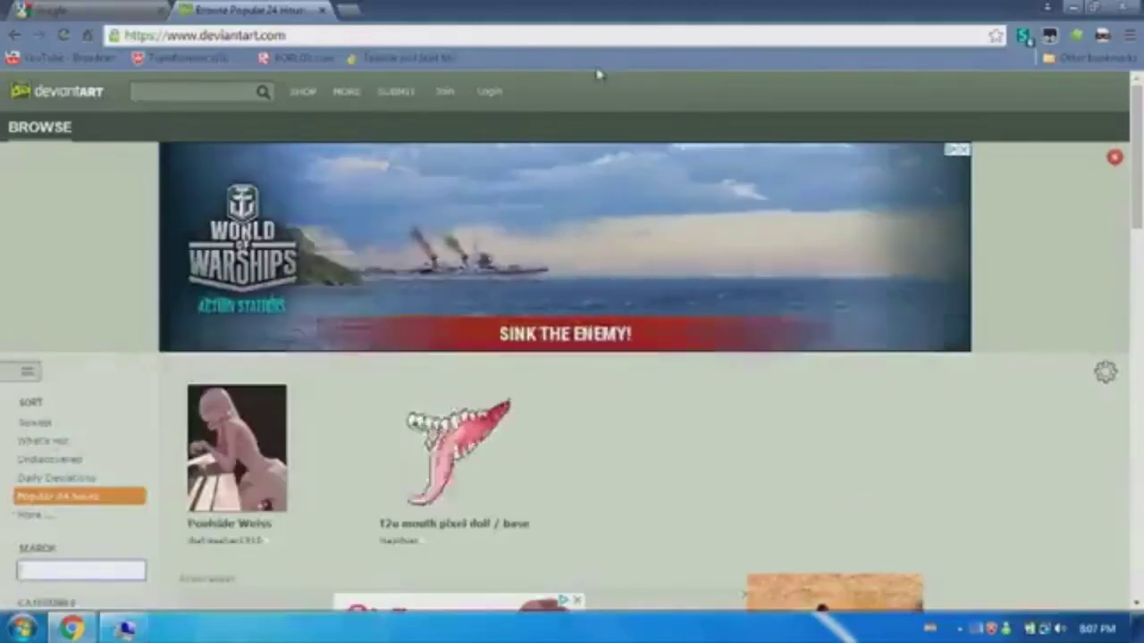
left_click(106, 572)
type("show desktop")
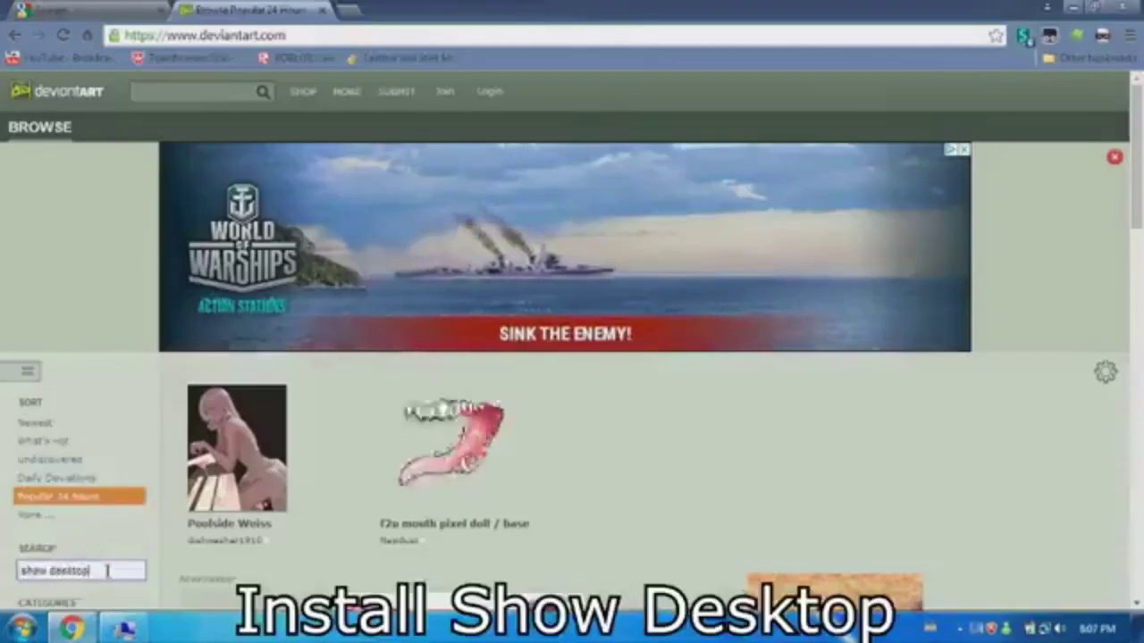
key("Return")
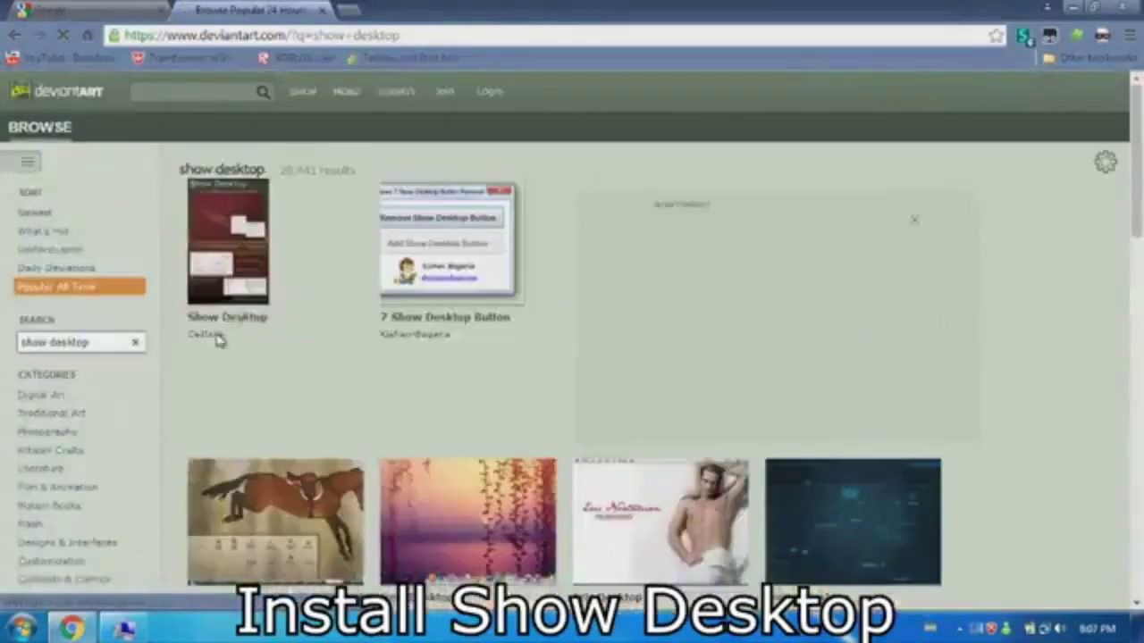
left_click(217, 338)
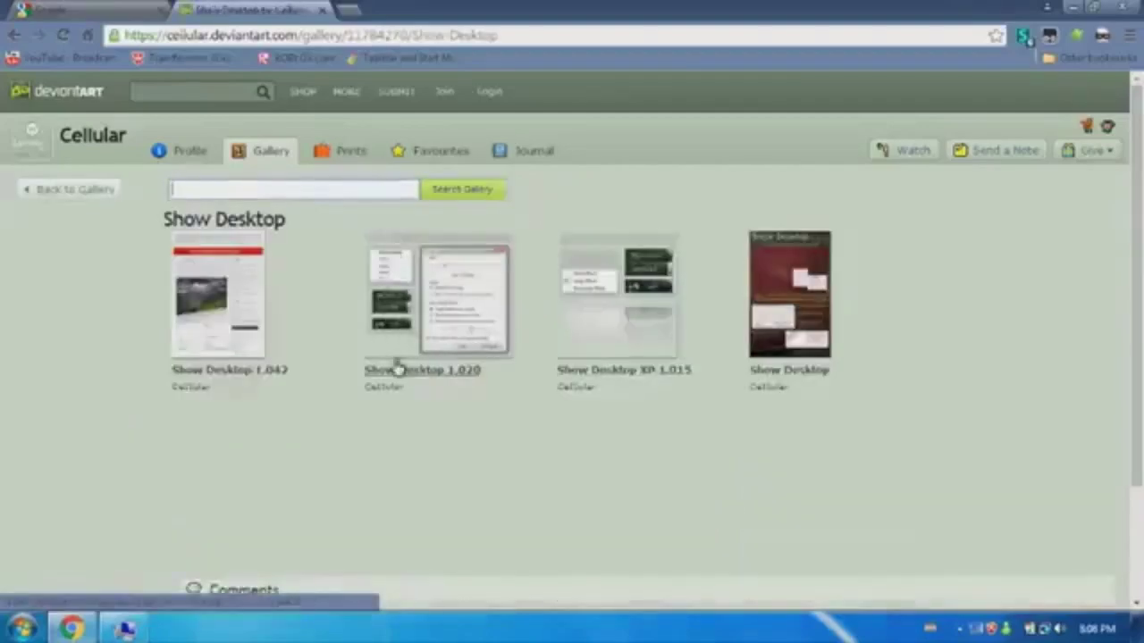
Check the Show Desktop 1.020 page and switch to the newer Show Desktop 1.042 page
left_click(397, 368)
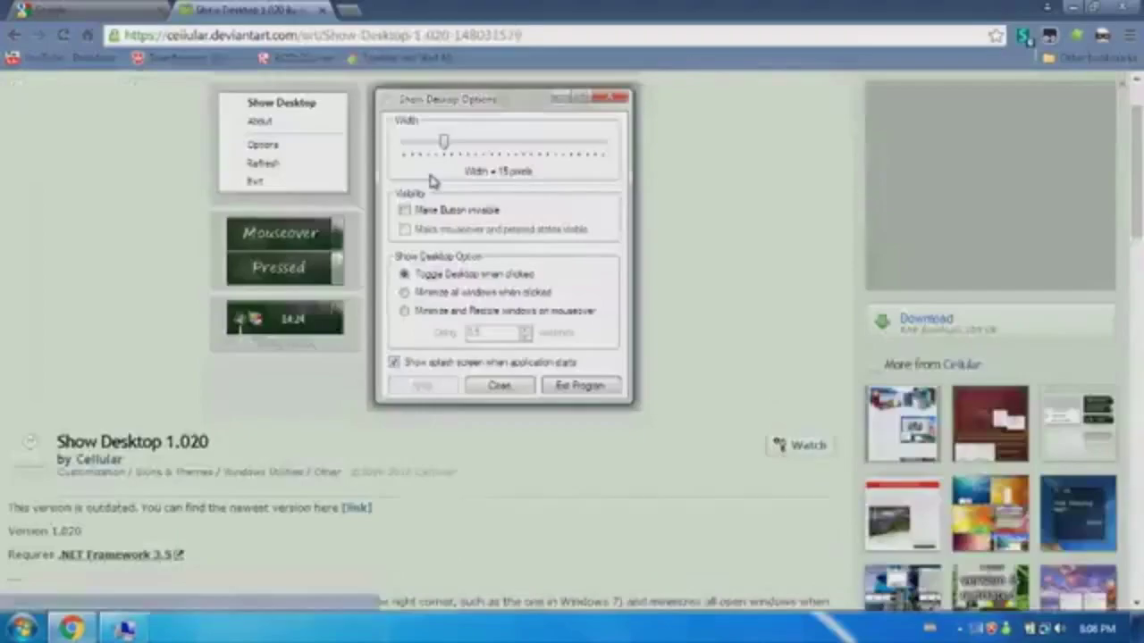
scroll(816, 248, "down", 5)
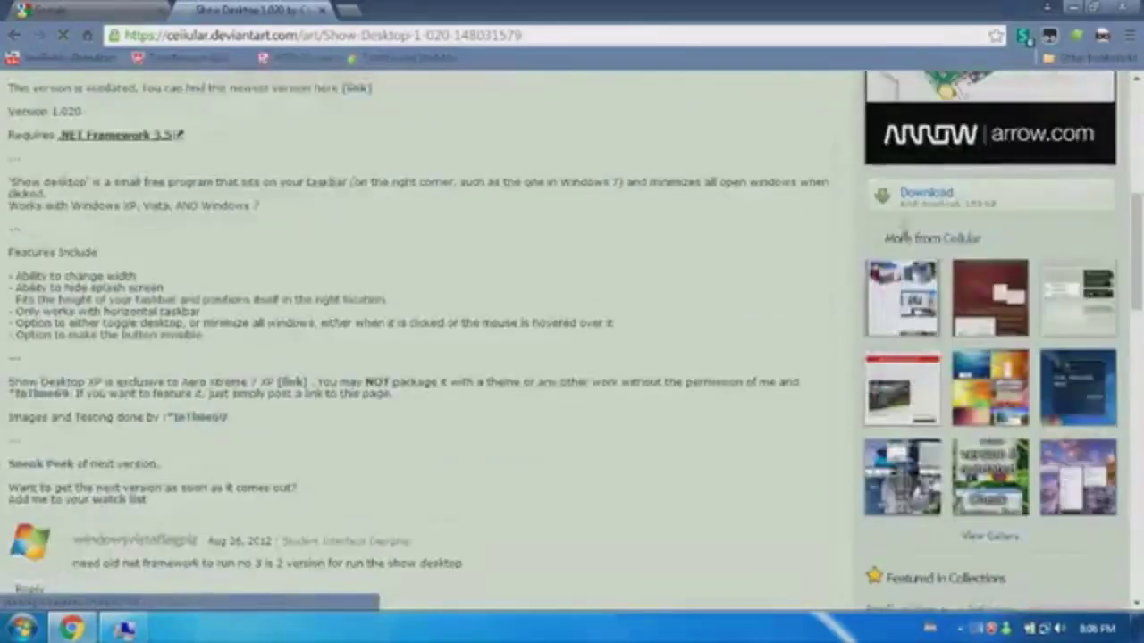
scroll(902, 234, "up", 1)
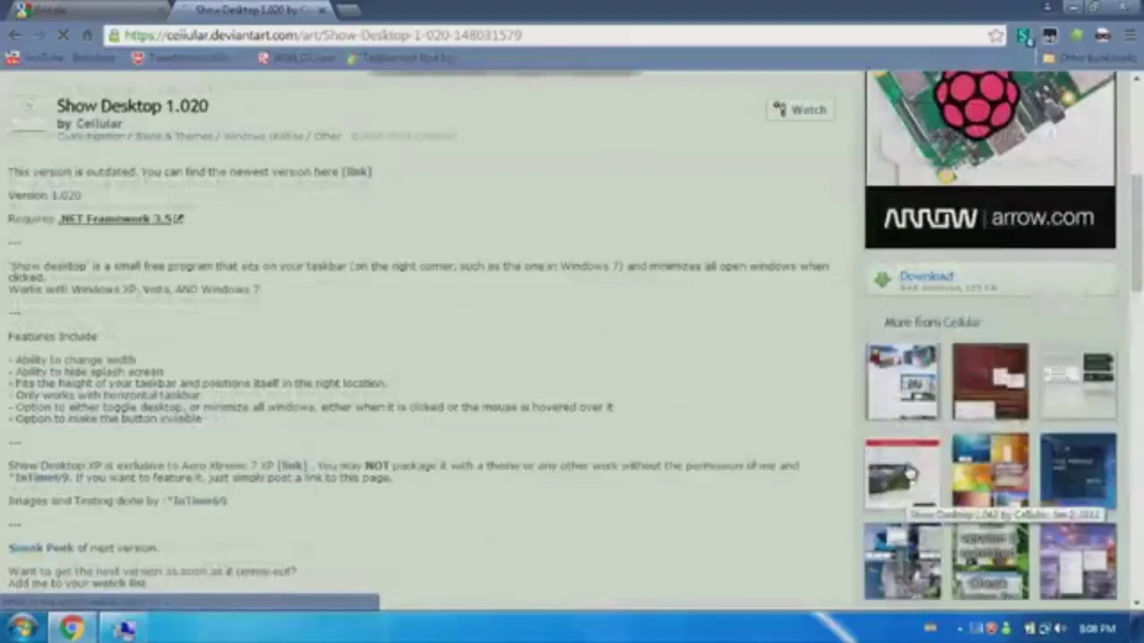
left_click(905, 474)
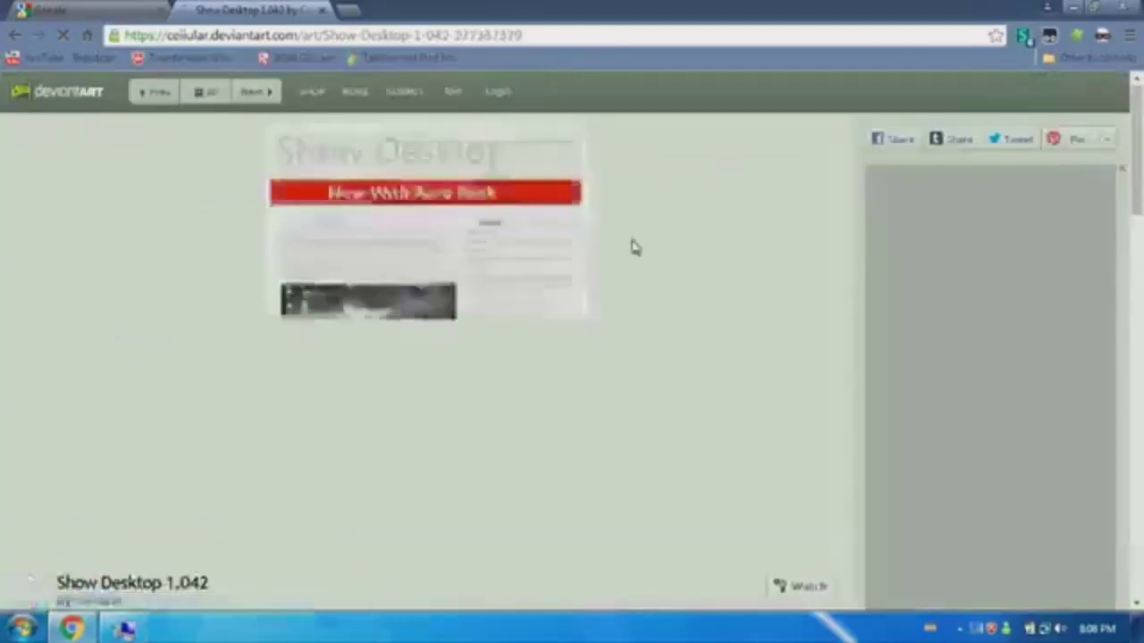
Download the Show Desktop 1.042 archive and extract it into its own folder in Downloads
scroll(742, 388, "down", 3)
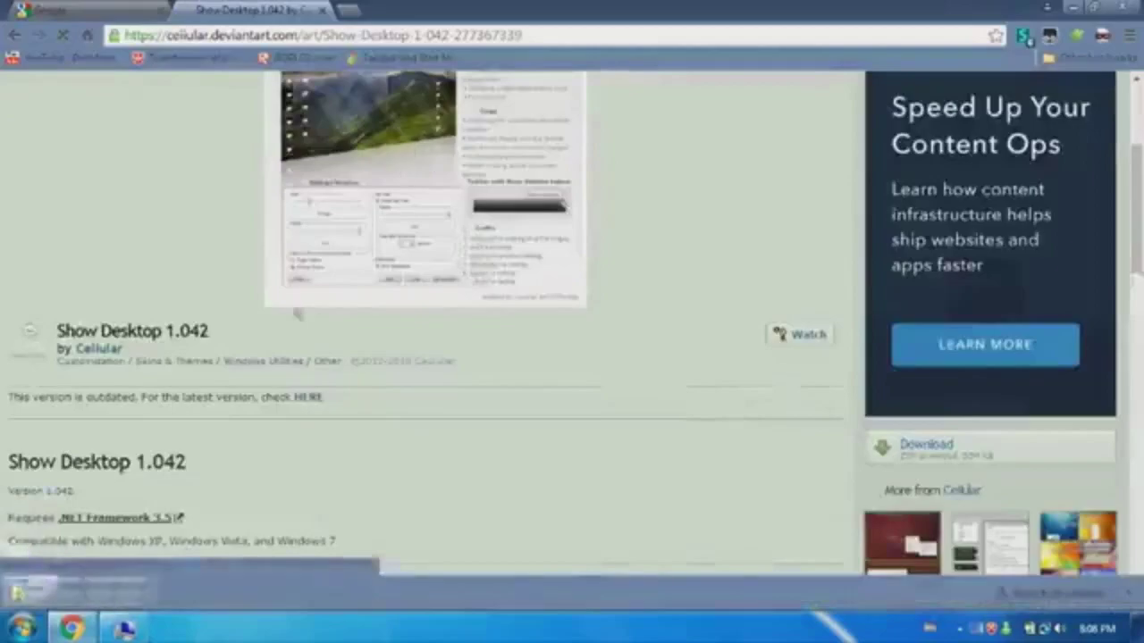
scroll(297, 313, "down", 2)
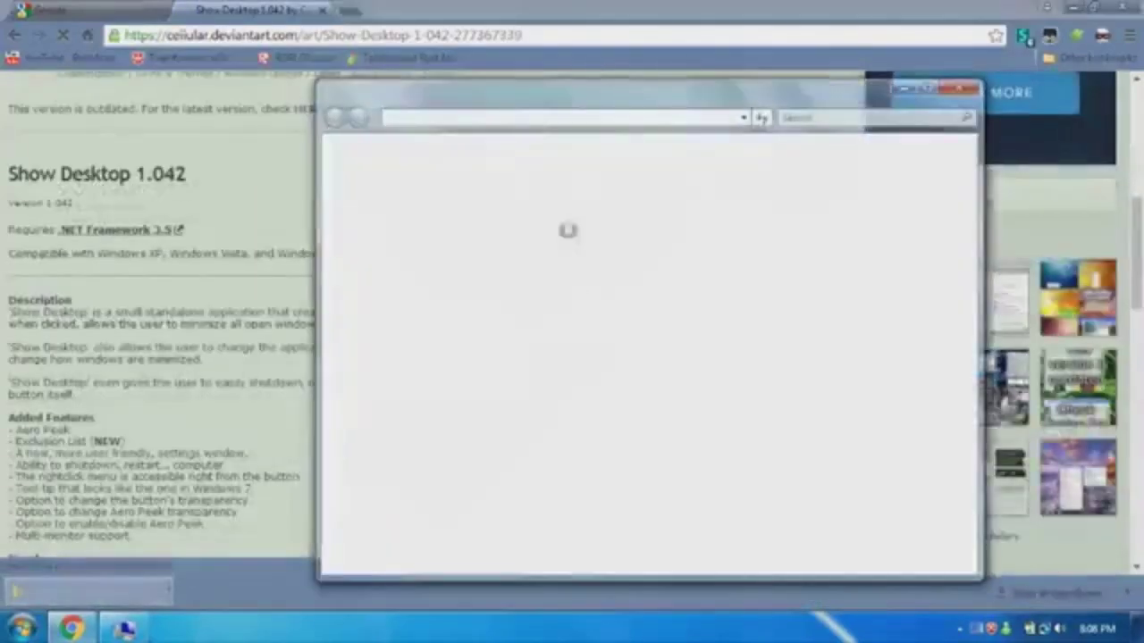
left_click(527, 142)
left_click(708, 482)
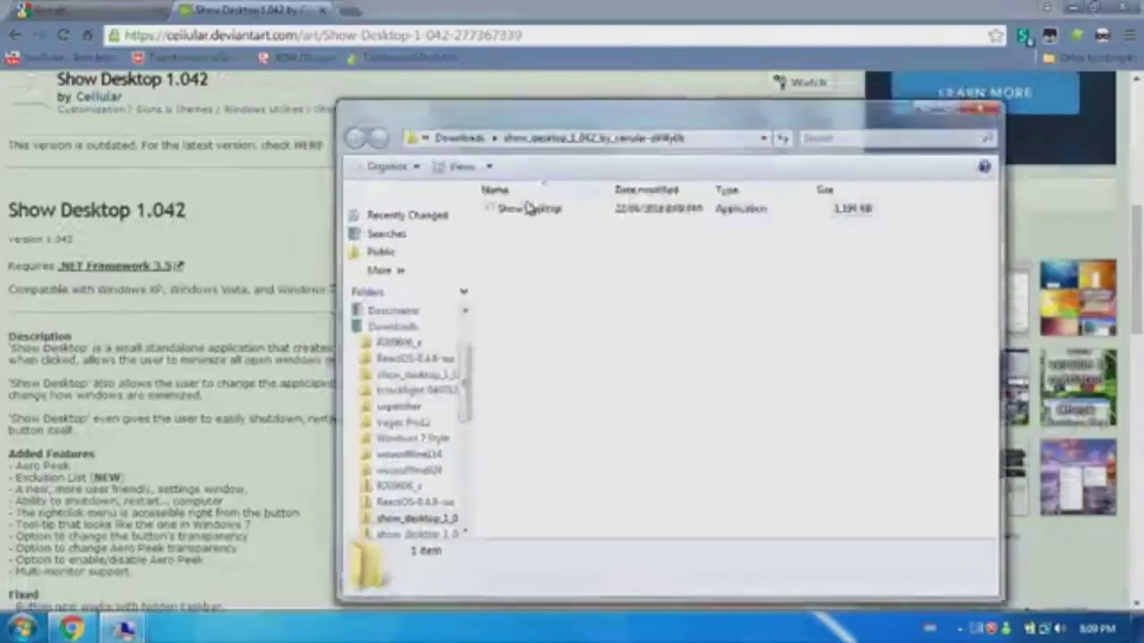
Run the extracted Show Desktop application and move its folder window aside
double_click(527, 208)
left_click(613, 327)
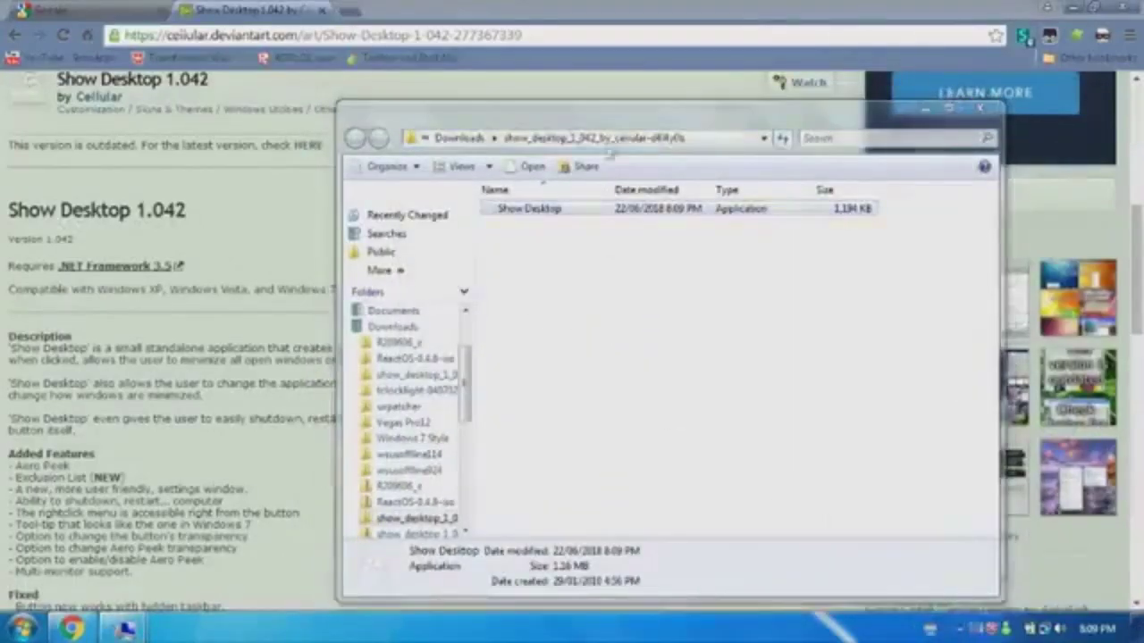
left_click_drag(659, 117, 597, 72)
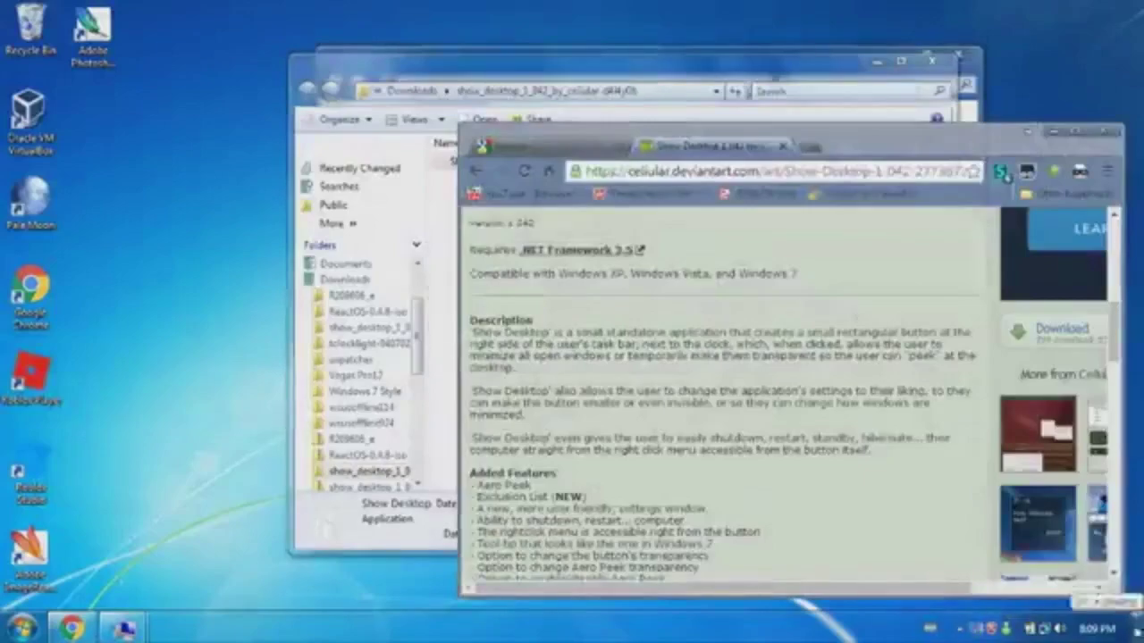
Open the Show Desktop button's settings, set the width to 18 pixels and the opacity to 45%, and apply
right_click(1134, 629)
left_click(1045, 562)
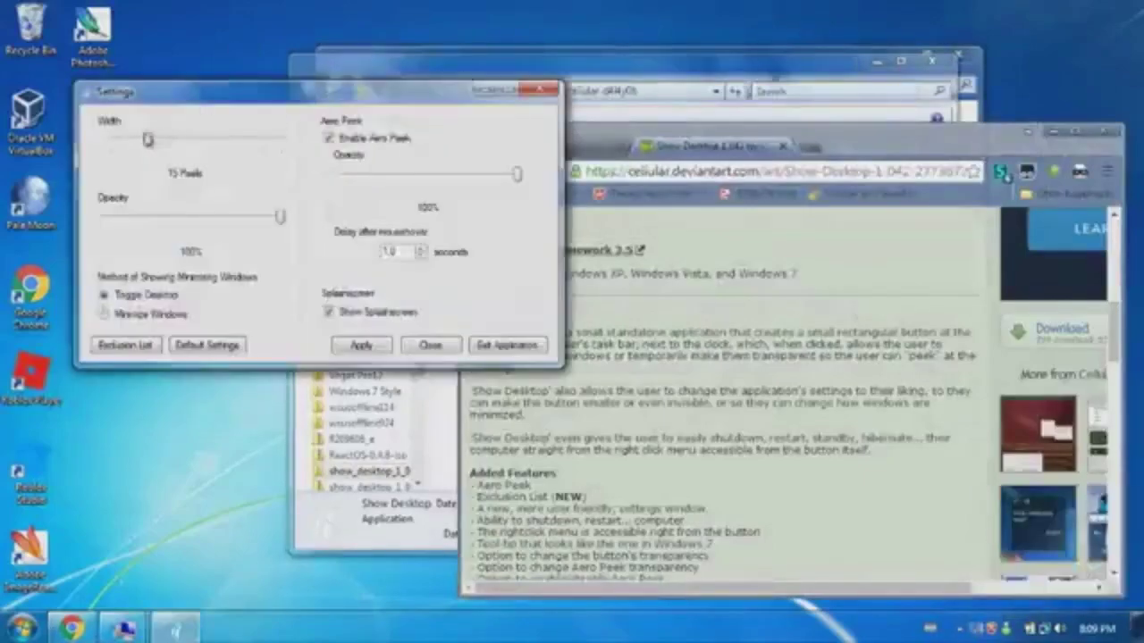
left_click_drag(148, 139, 216, 154)
left_click(360, 345)
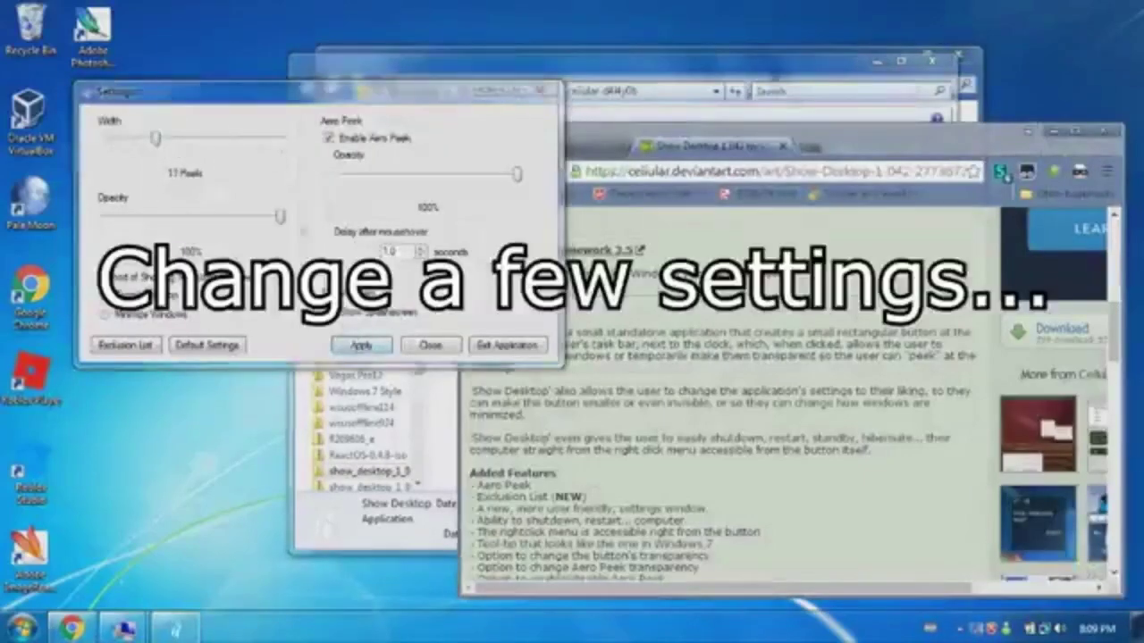
left_click_drag(153, 141, 161, 141)
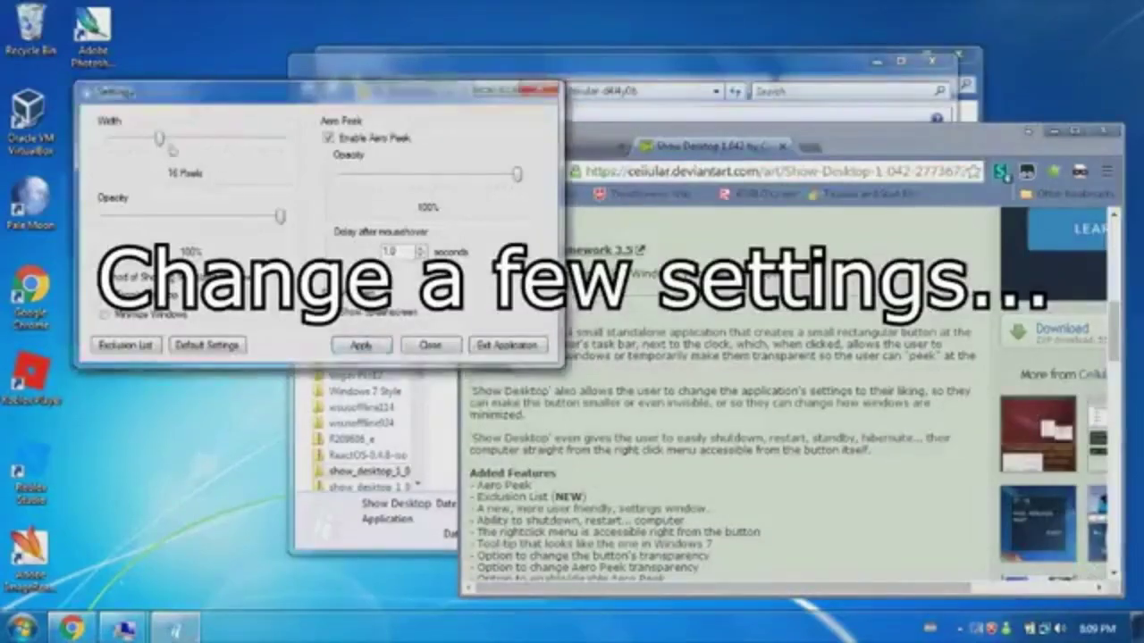
left_click(394, 190)
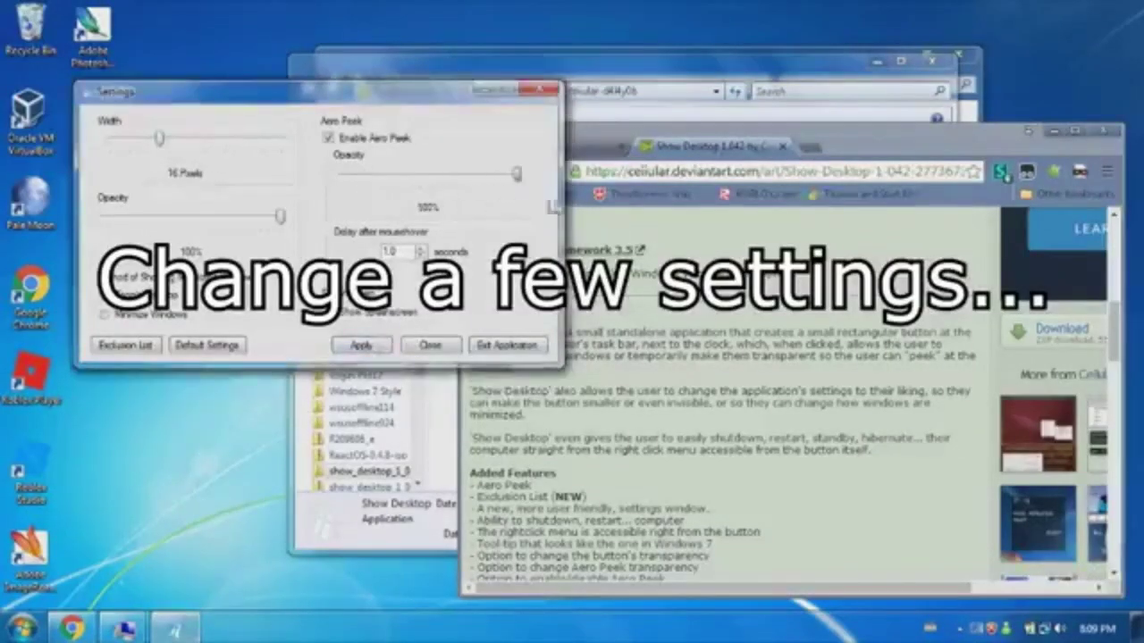
left_click(362, 346)
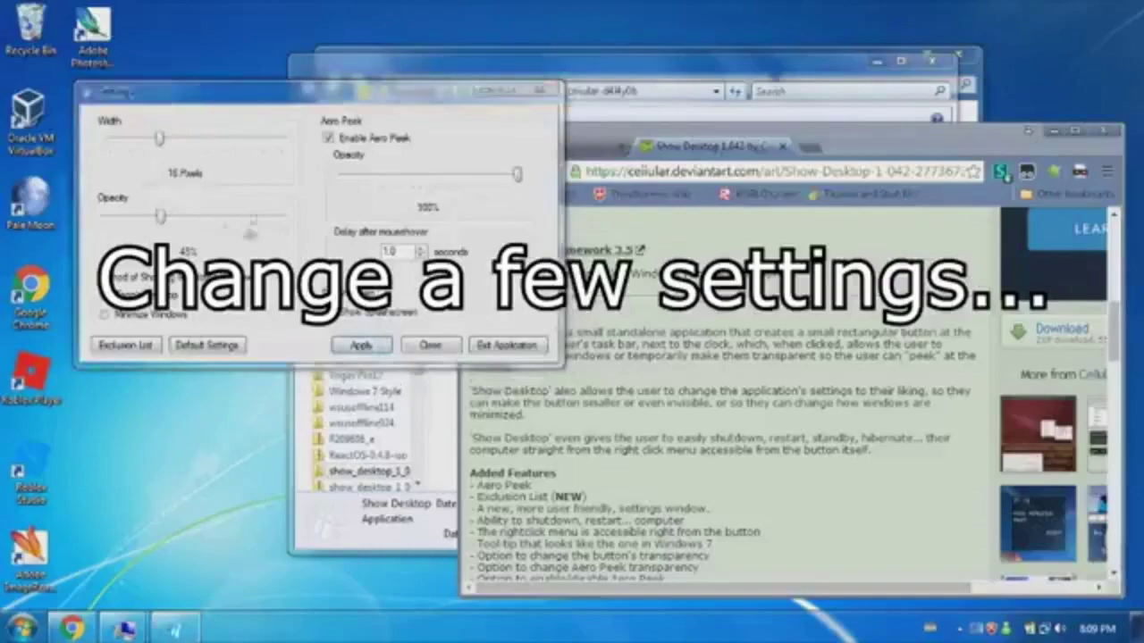
Set the Show Desktop button's opacity to 20%, apply it, test the button, and close the settings
left_click_drag(160, 216, 105, 218)
left_click(362, 346)
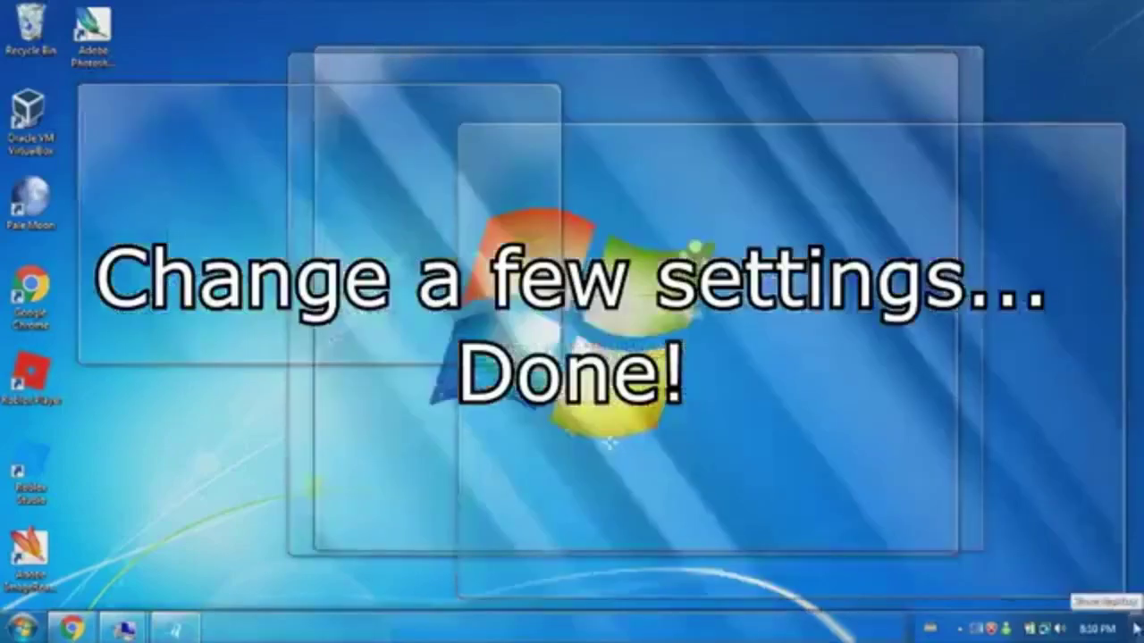
left_click(1137, 631)
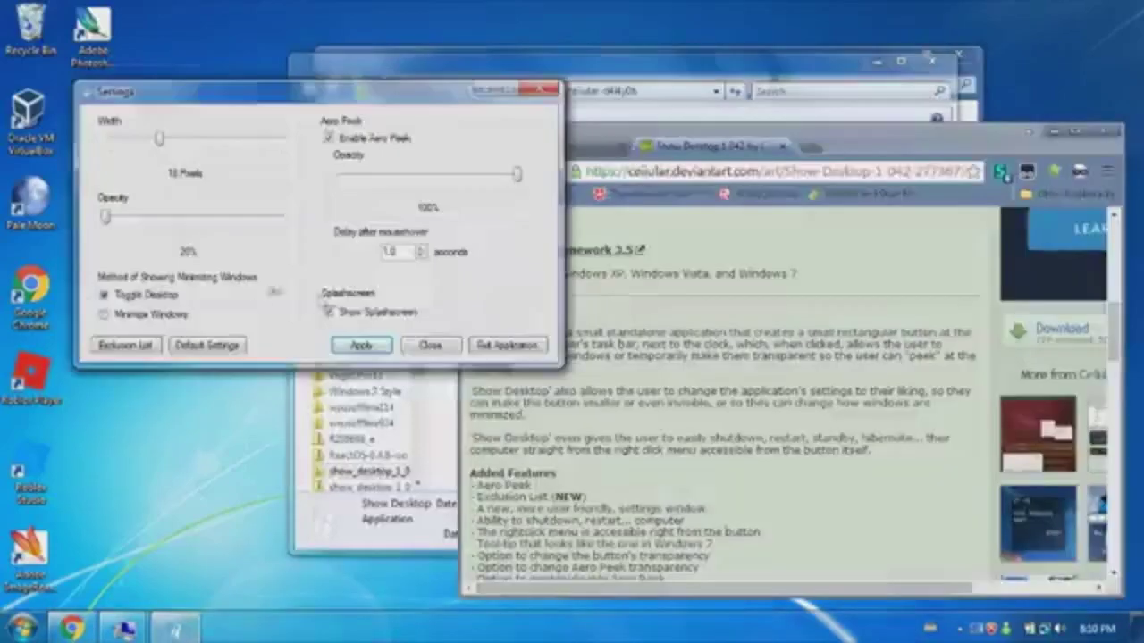
left_click(430, 345)
left_click_drag(871, 141, 833, 123)
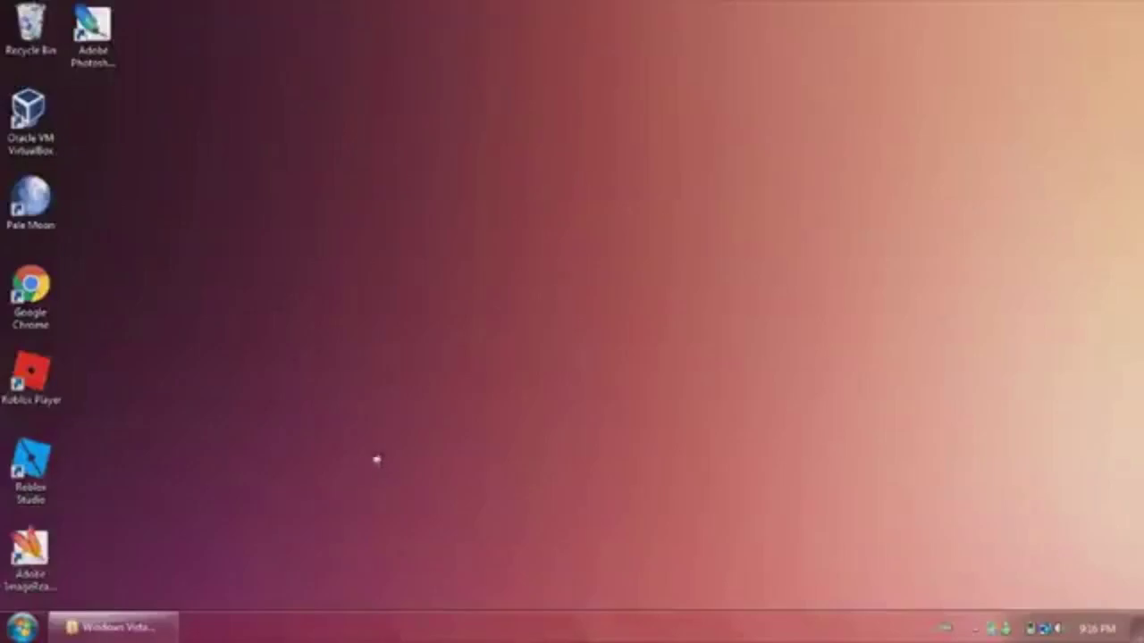
Browse from Computer to the ViGlance folder in Program Files (x86) on drive C: and launch ViGlance
left_click(134, 626)
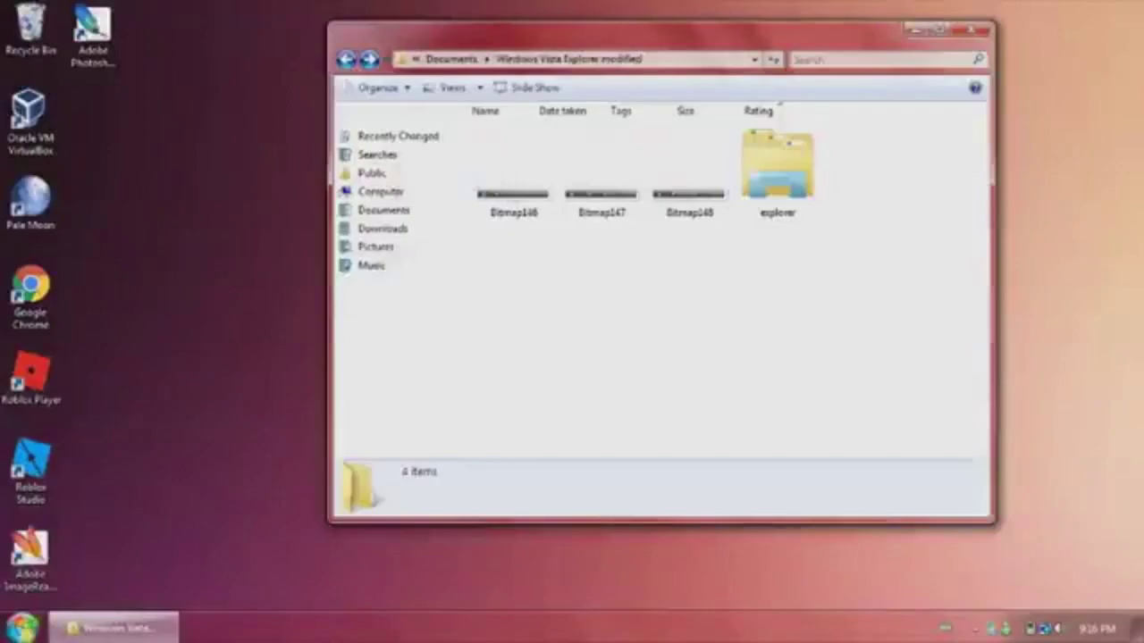
left_click(413, 192)
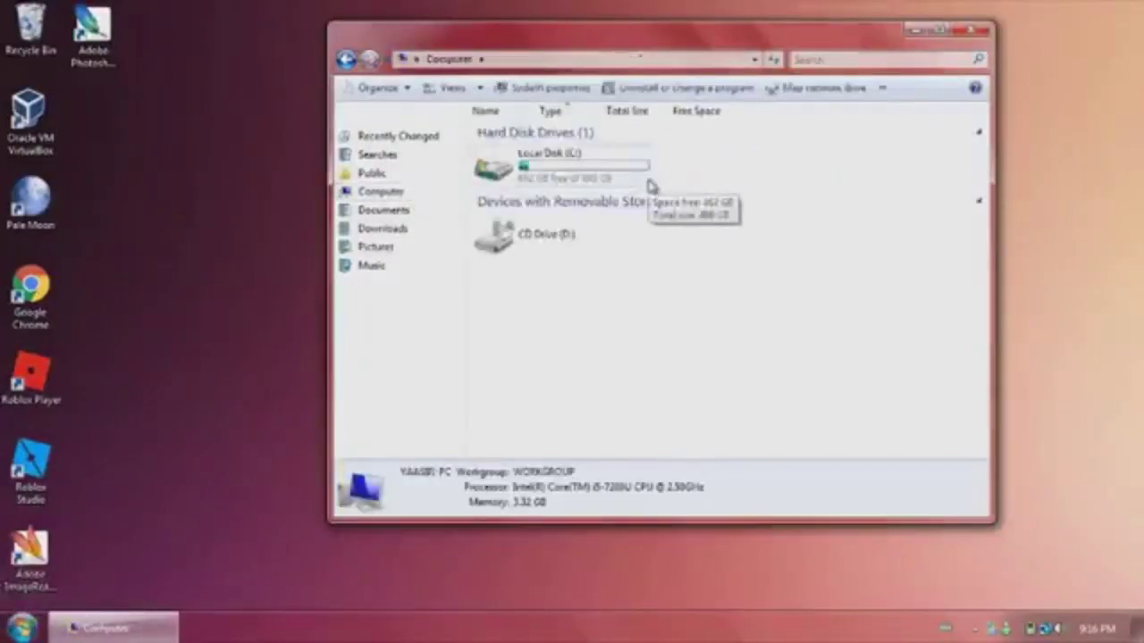
double_click(624, 183)
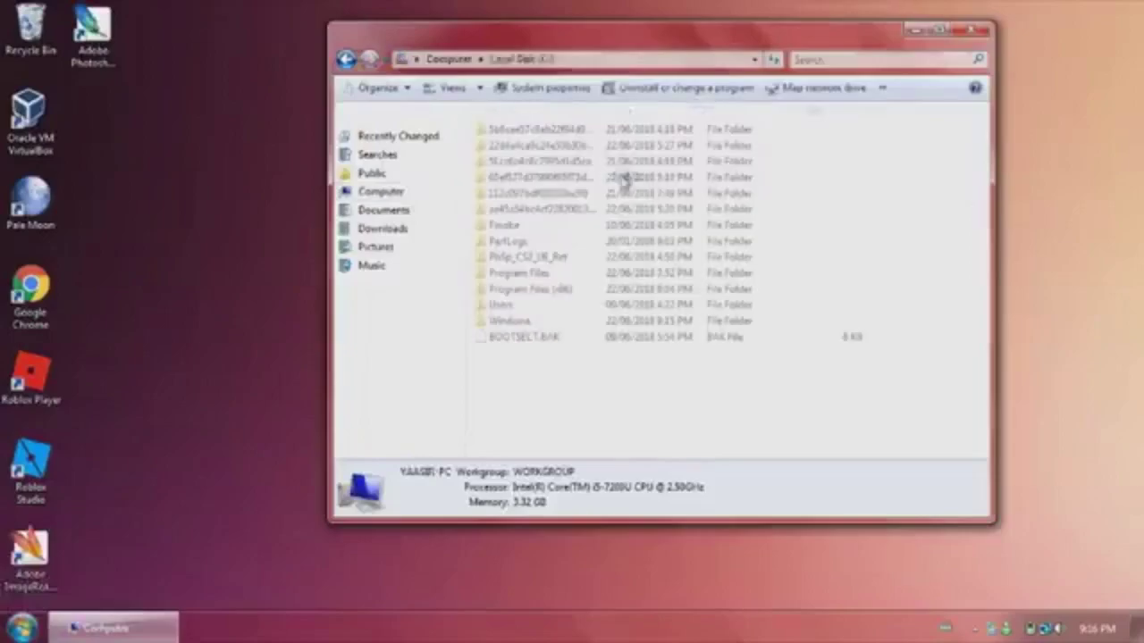
double_click(534, 290)
double_click(532, 264)
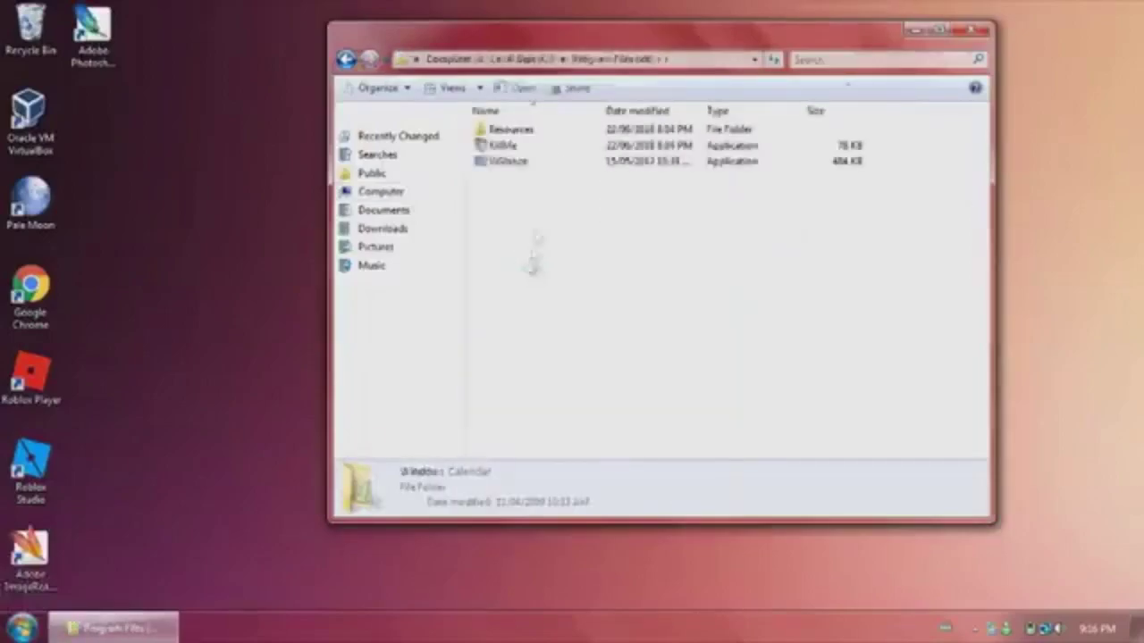
double_click(534, 162)
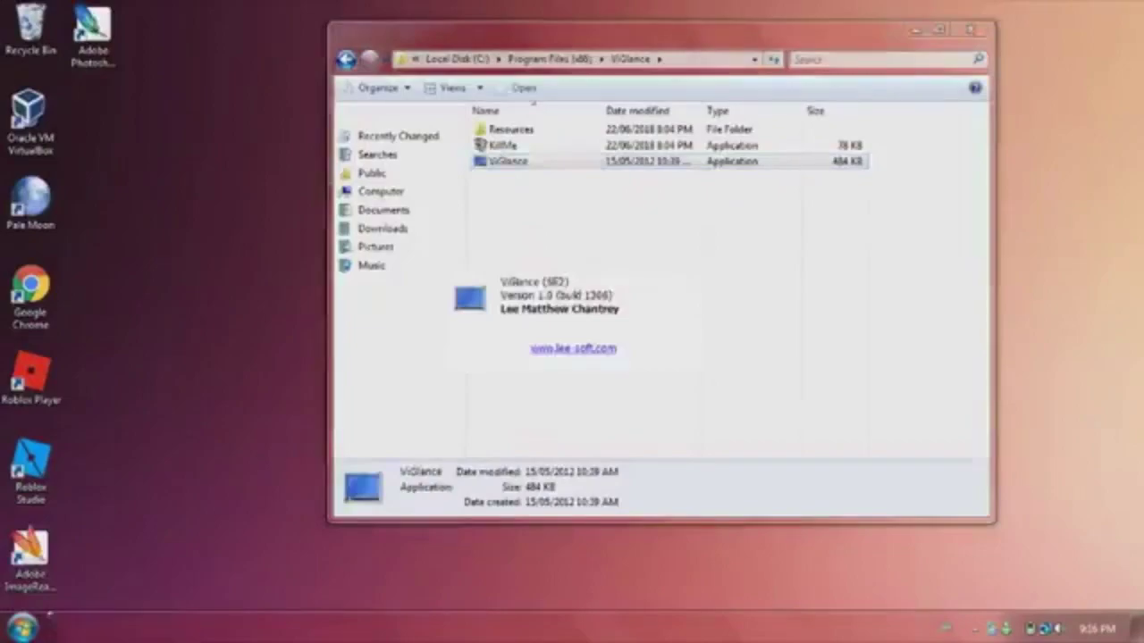
Check the ViGlance taskbar's window preview and the Start menu, and exit ViGlance
mouse_move(73, 628)
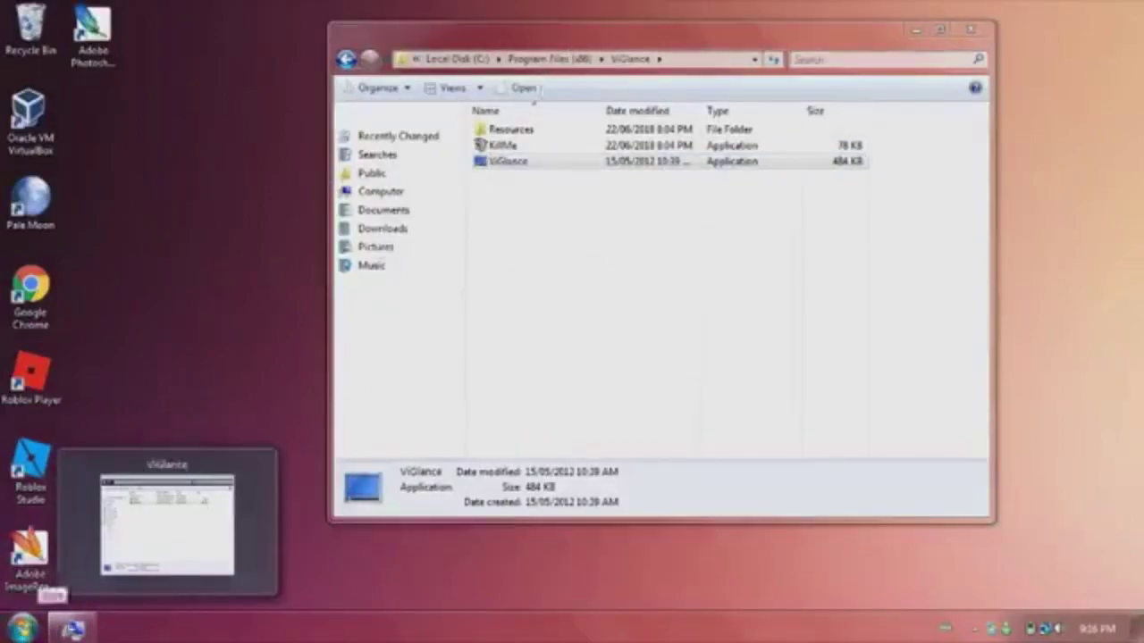
left_click(22, 628)
key("Escape")
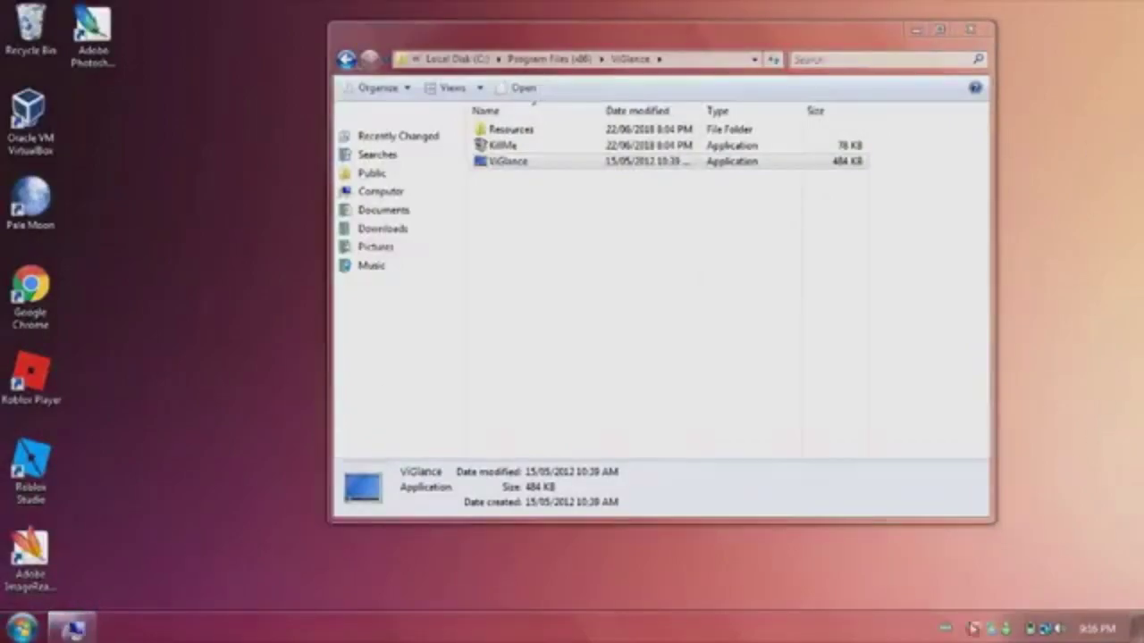
right_click(952, 629)
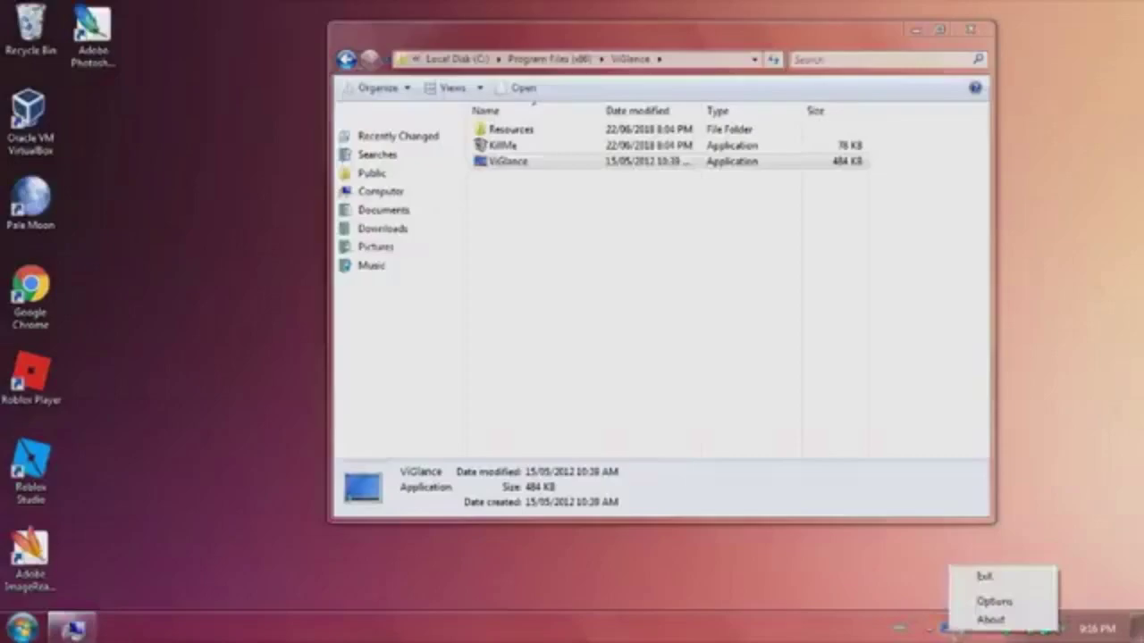
left_click(981, 578)
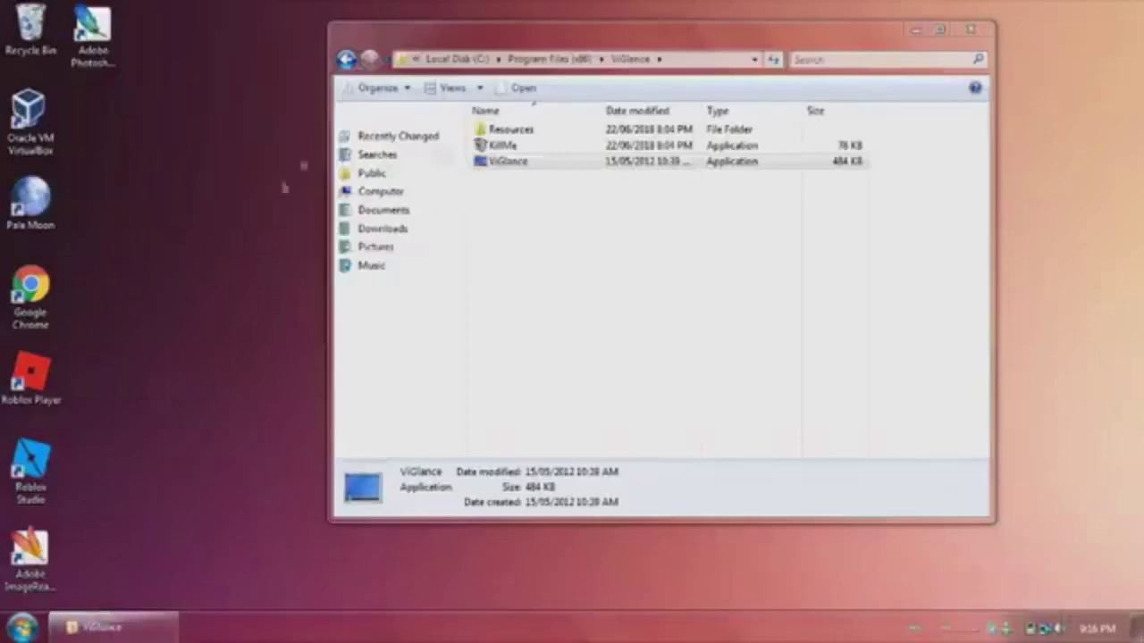
Launch Google Chrome, and select the explorer application in the "Windows Vista Explorer modified" folder under Documents
key("super")
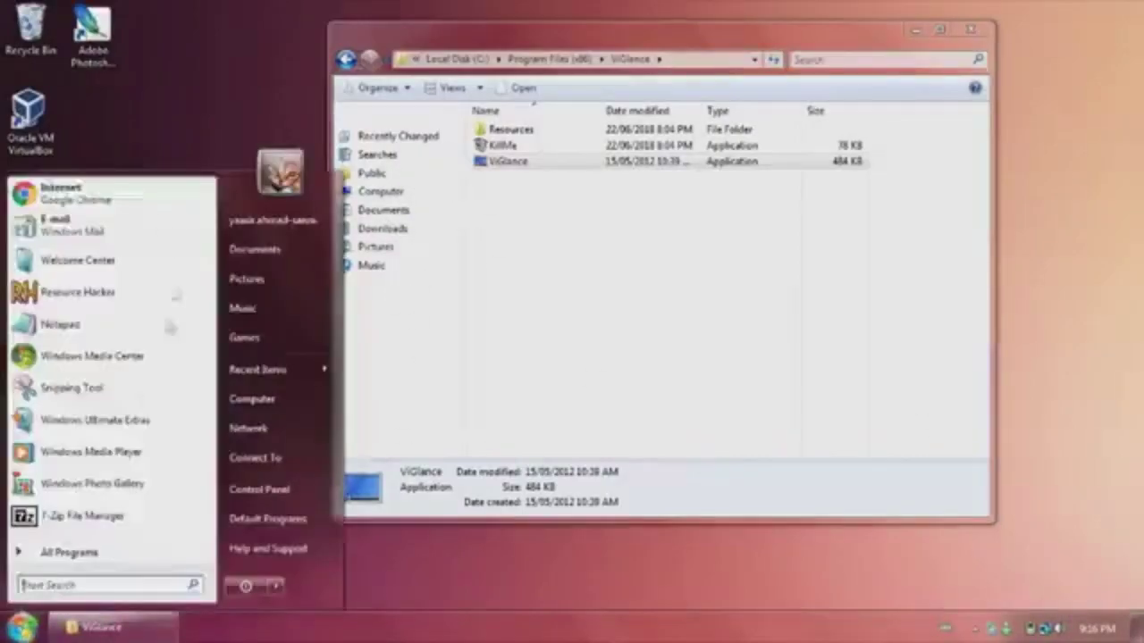
key("super")
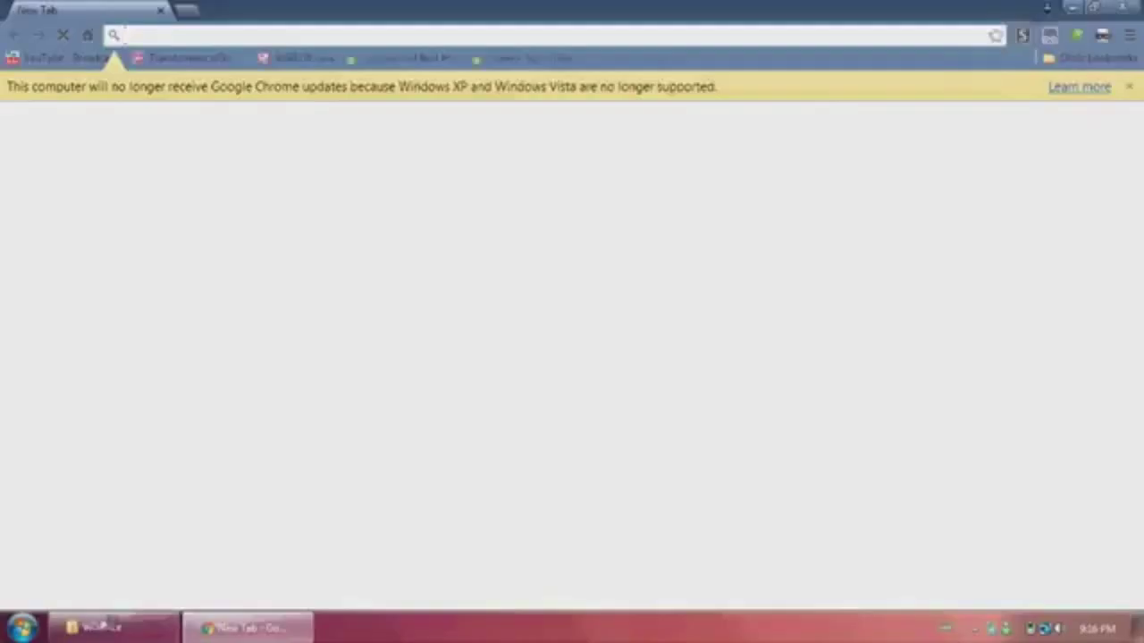
left_click(103, 627)
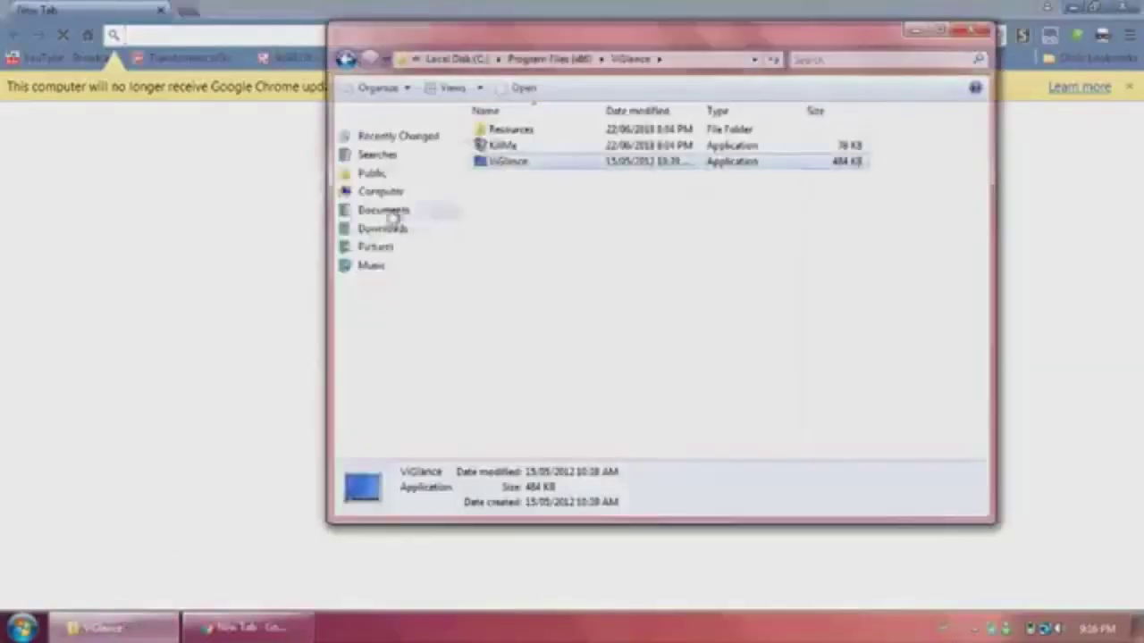
left_click(380, 191)
left_click(407, 211)
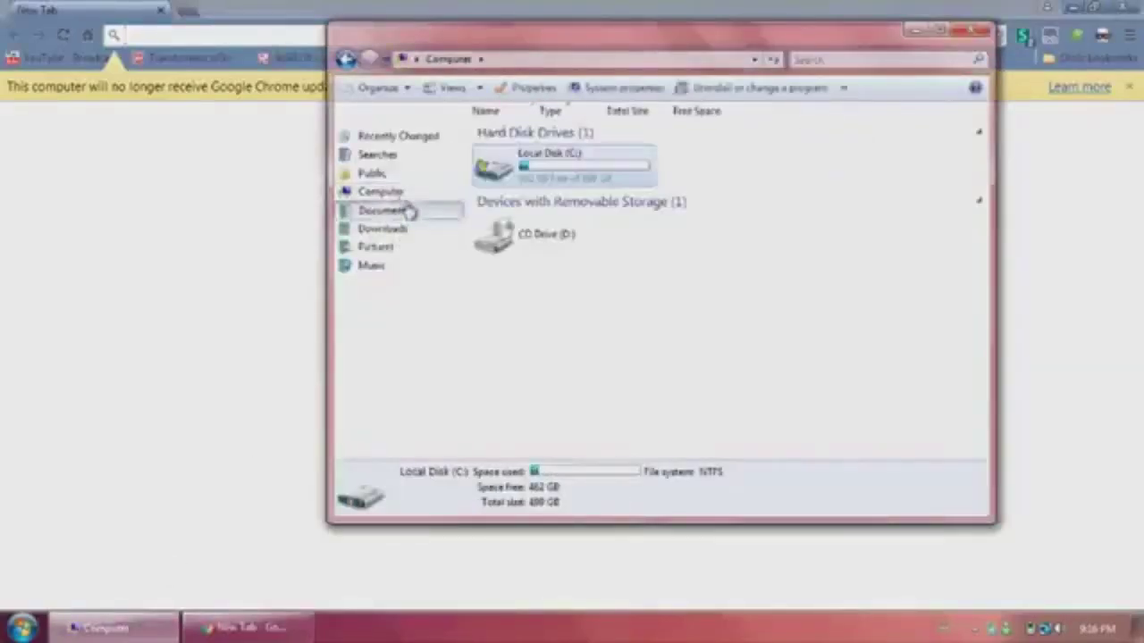
double_click(516, 317)
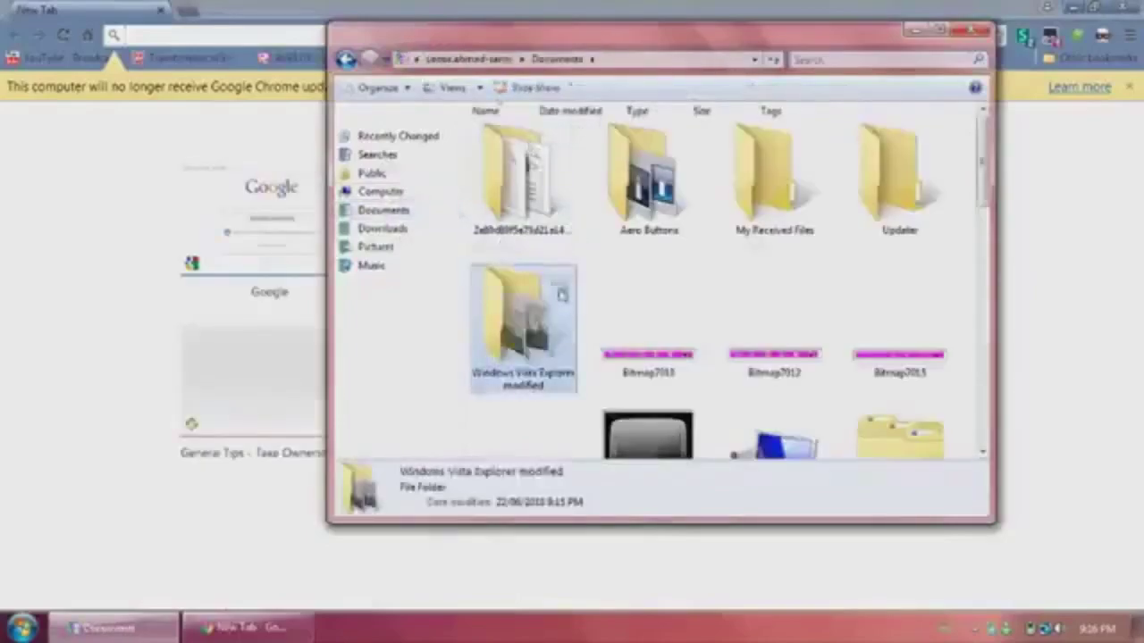
left_click(774, 161)
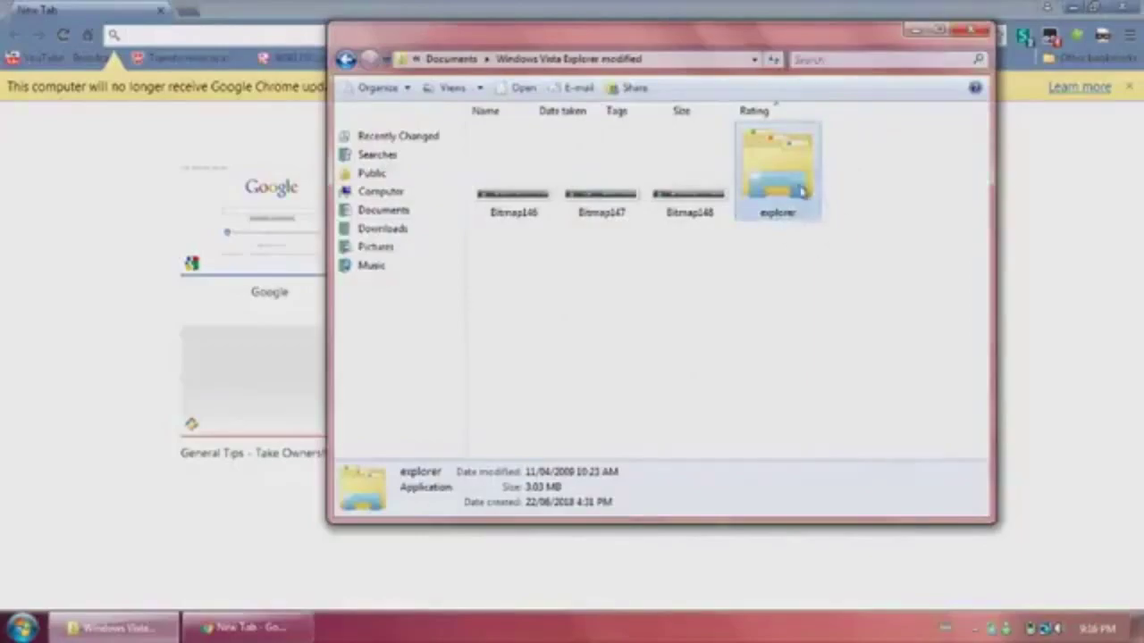
mouse_move(803, 191)
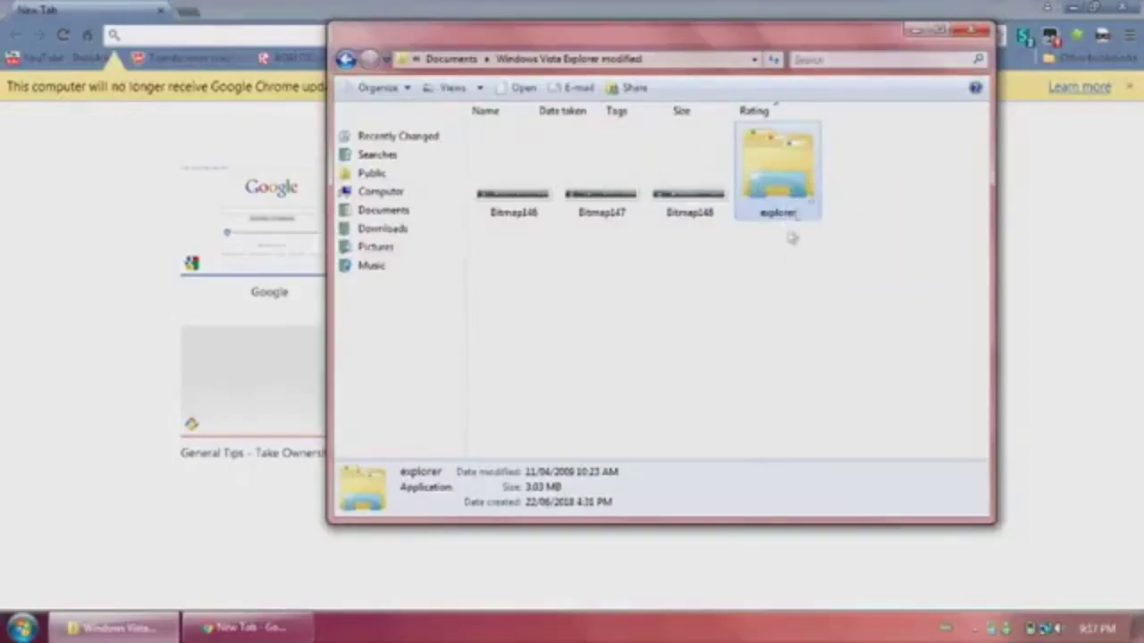
Open the bookmarked Dropbox page for the modified Vista Explorer, and load the bookmarked take-ownership tutorial on vistax64.com
left_click(1081, 57)
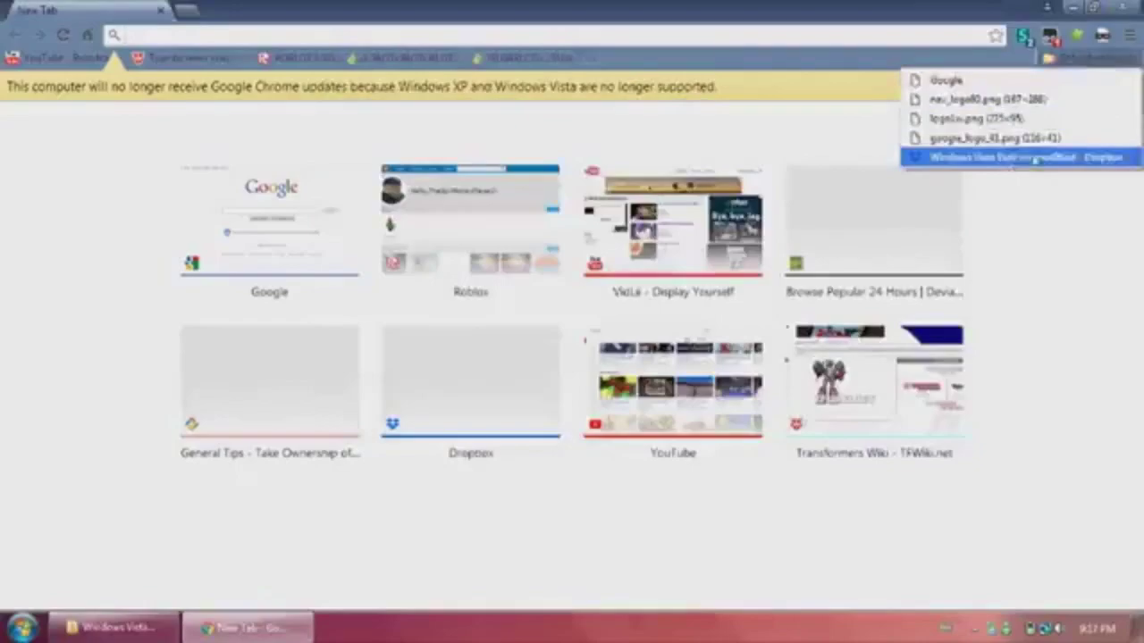
left_click(1034, 159)
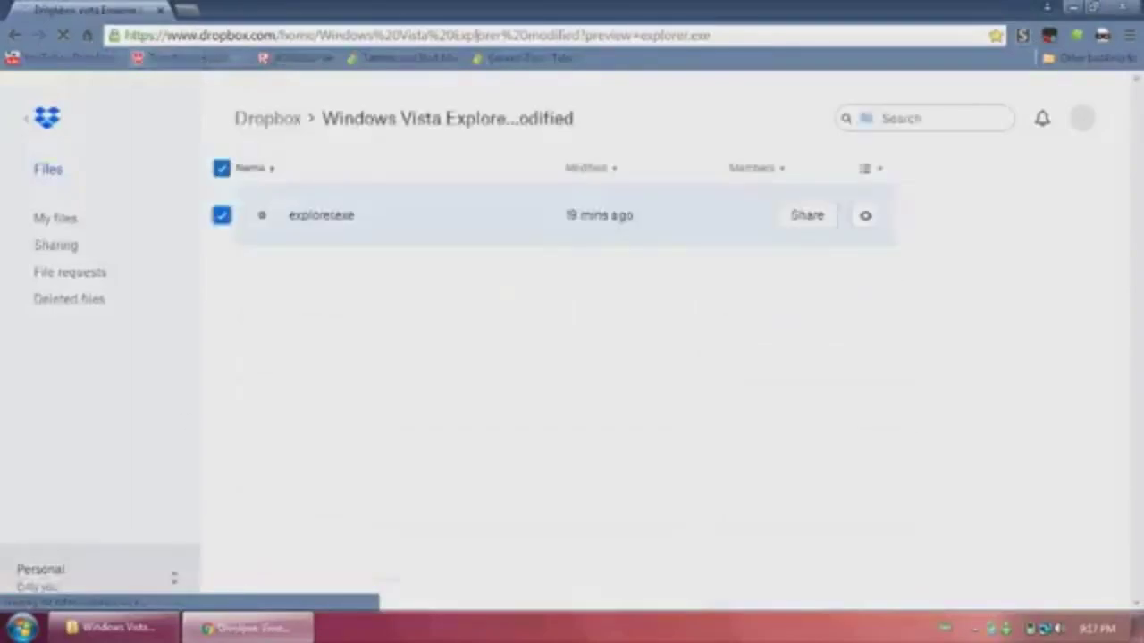
left_click(483, 59)
Copy the modified explorer application and browse through the folder tree to the Windows folder on drive C:
key("alt+Tab")
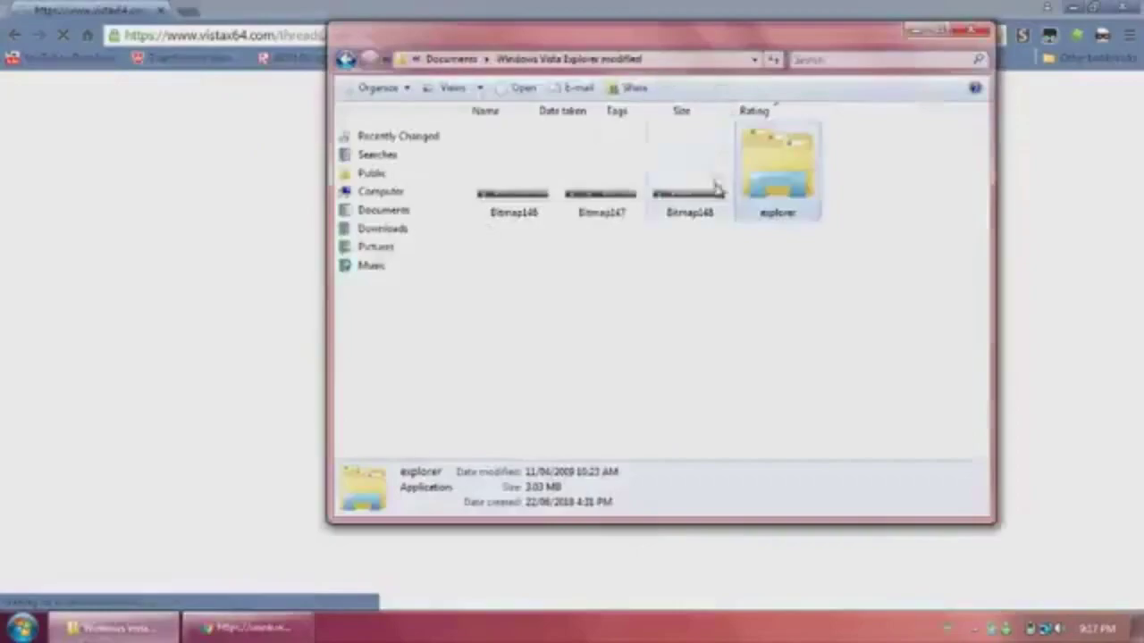
right_click(751, 171)
left_click(782, 386)
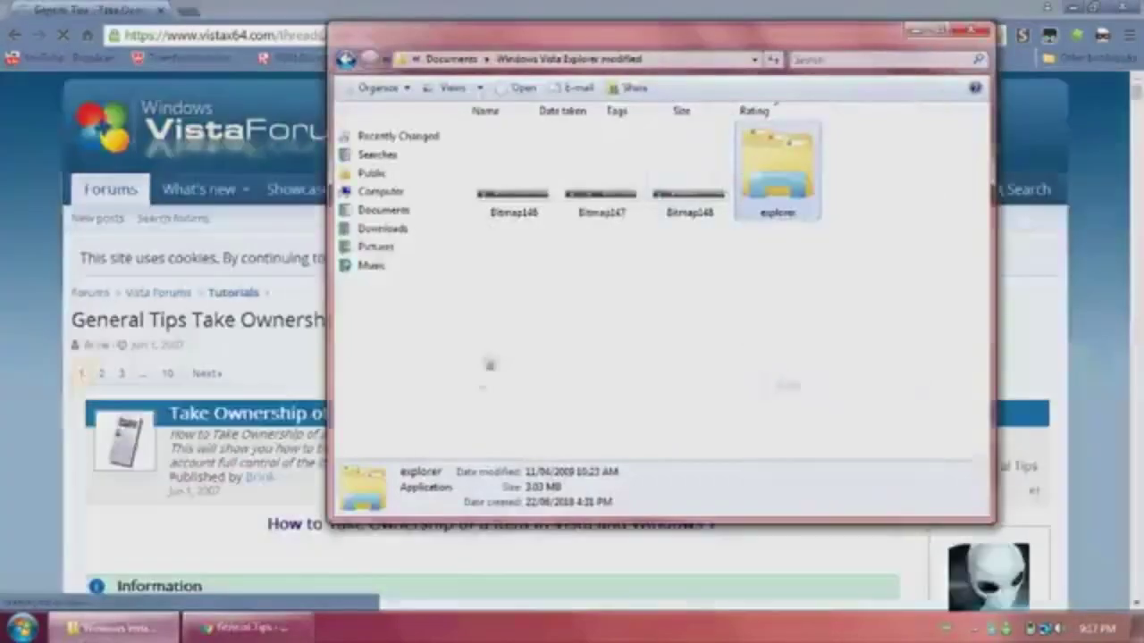
left_click(393, 456)
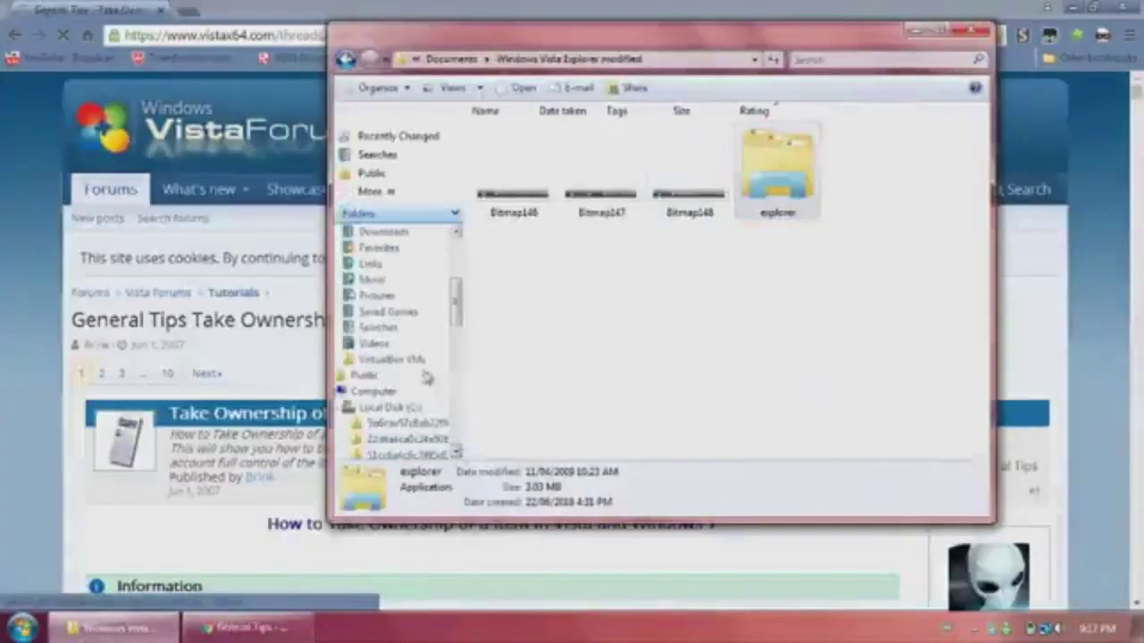
left_click(370, 406)
double_click(511, 320)
Paste the copied explorer.exe into C:\Windows, keeping both files, and approve the permission requests
scroll(809, 184, "down", 20)
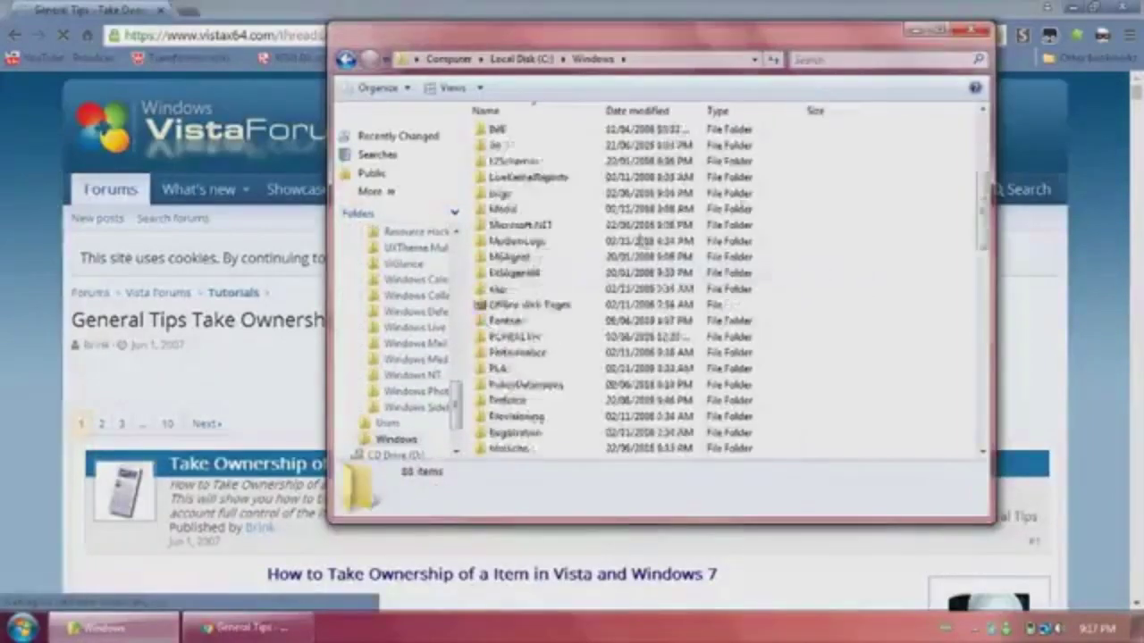
scroll(766, 229, "down", 1)
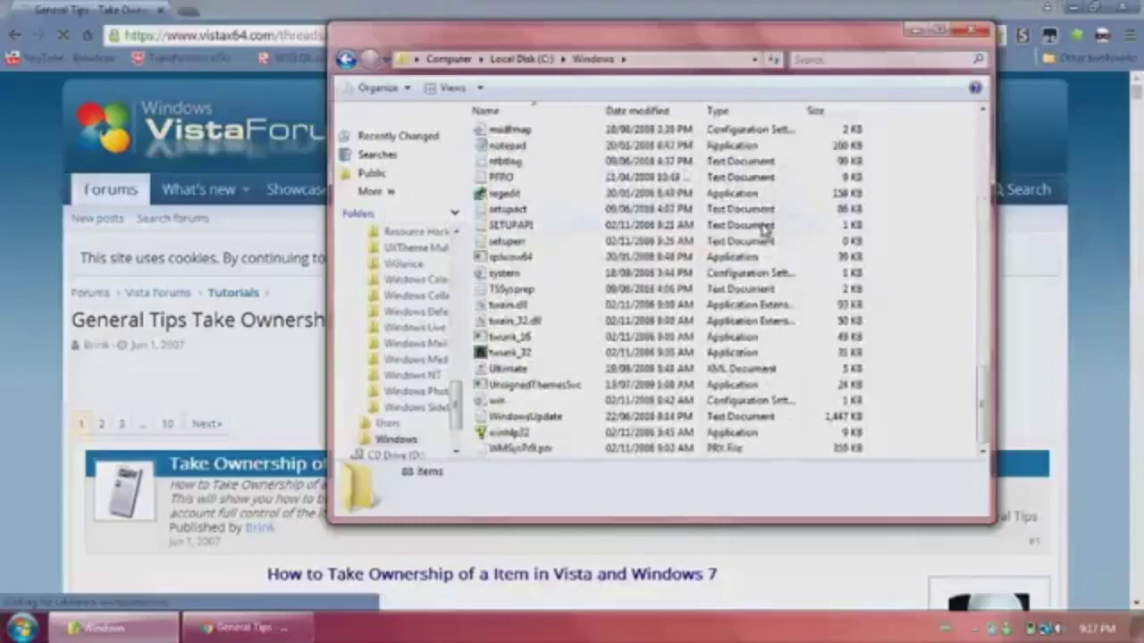
right_click(907, 203)
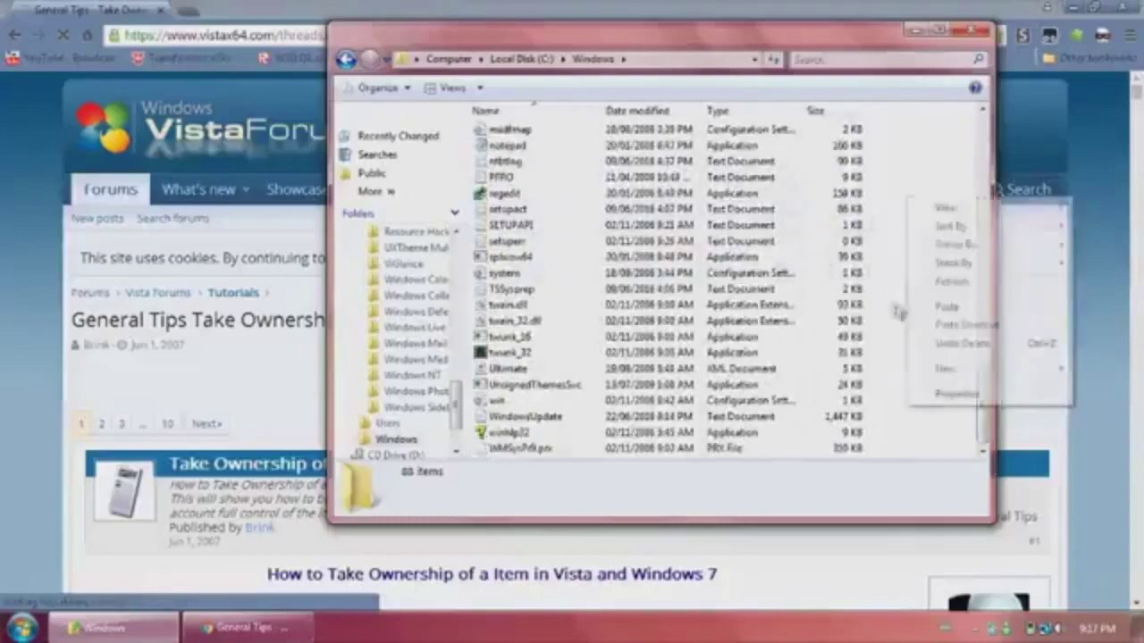
left_click(911, 315)
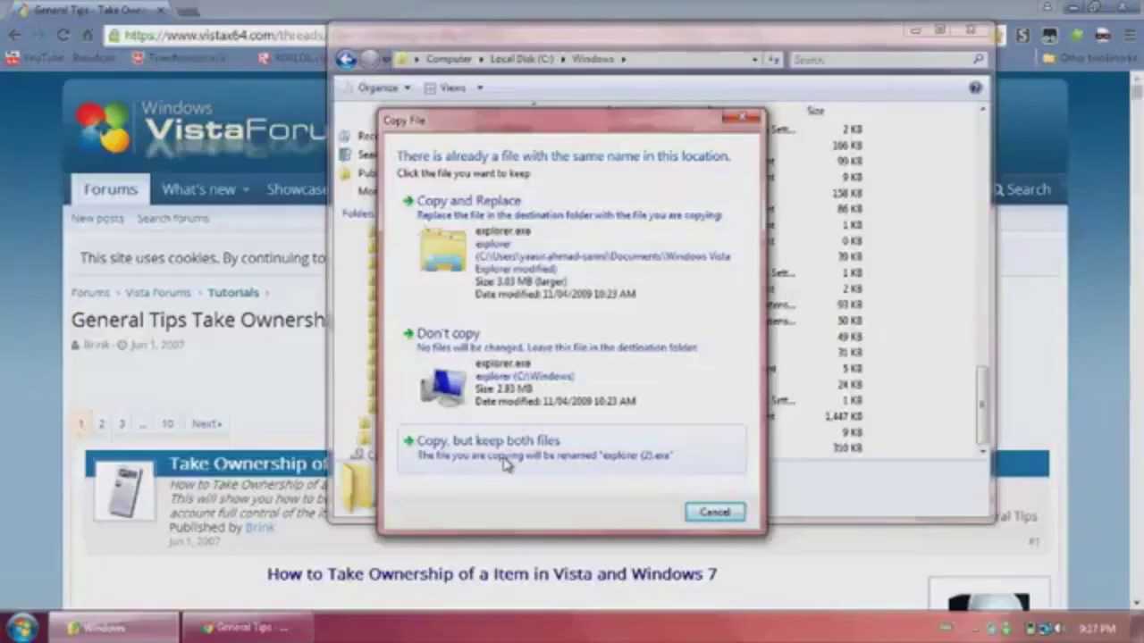
left_click(504, 456)
left_click(528, 380)
left_click(643, 337)
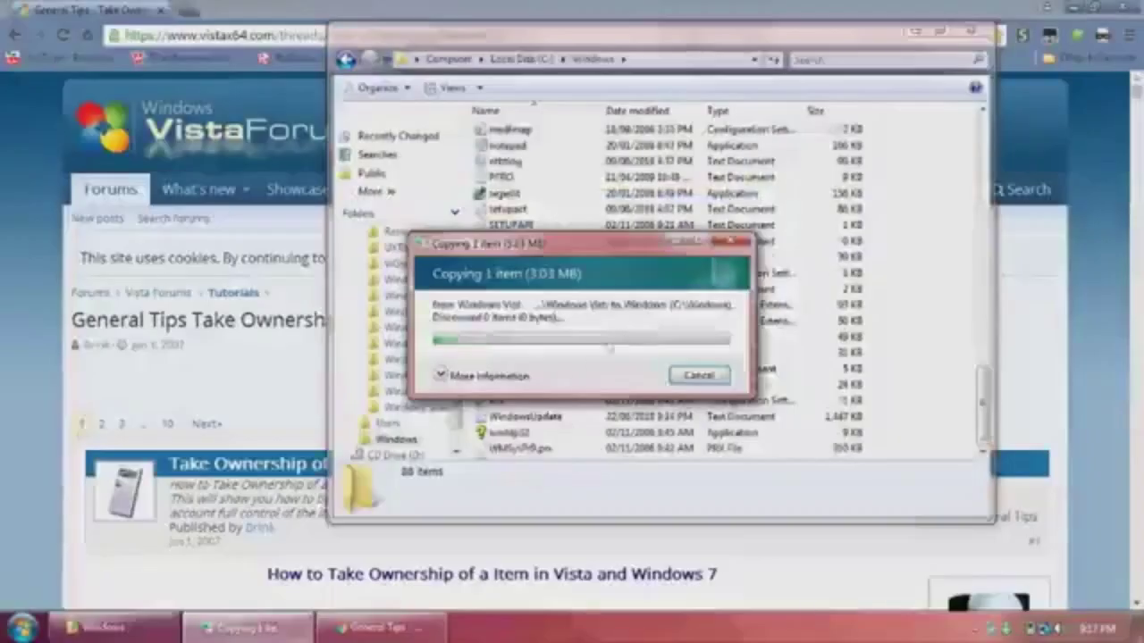
Consult the tutorial's takeown instructions, run cmd as administrator, and place its window beside the instructions
scroll(569, 395, "up", 1)
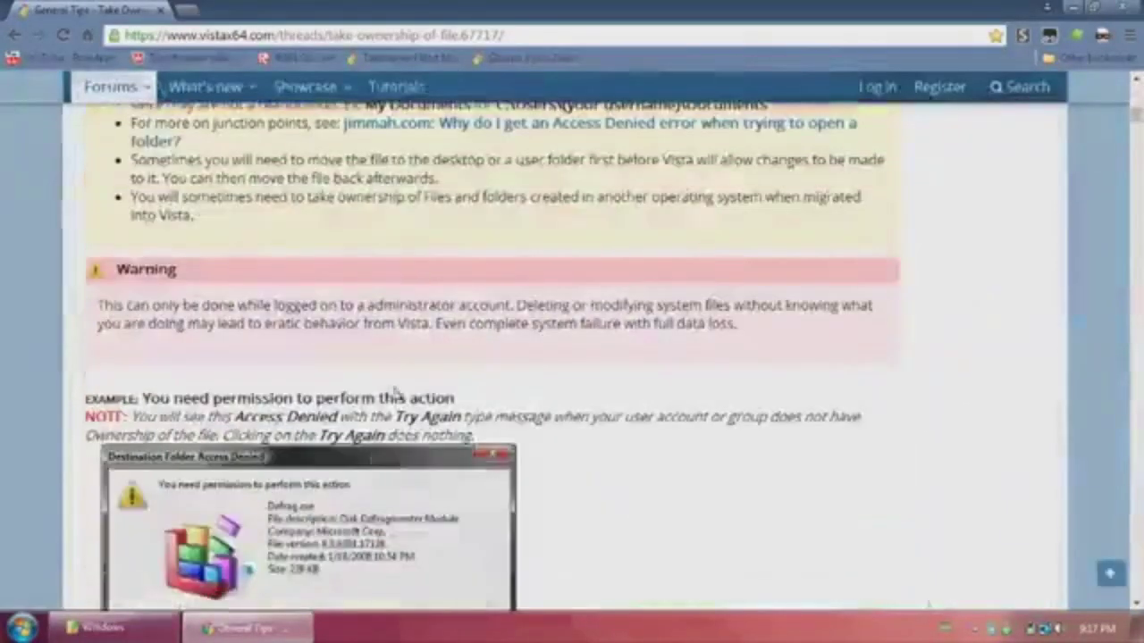
scroll(399, 393, "down", 5)
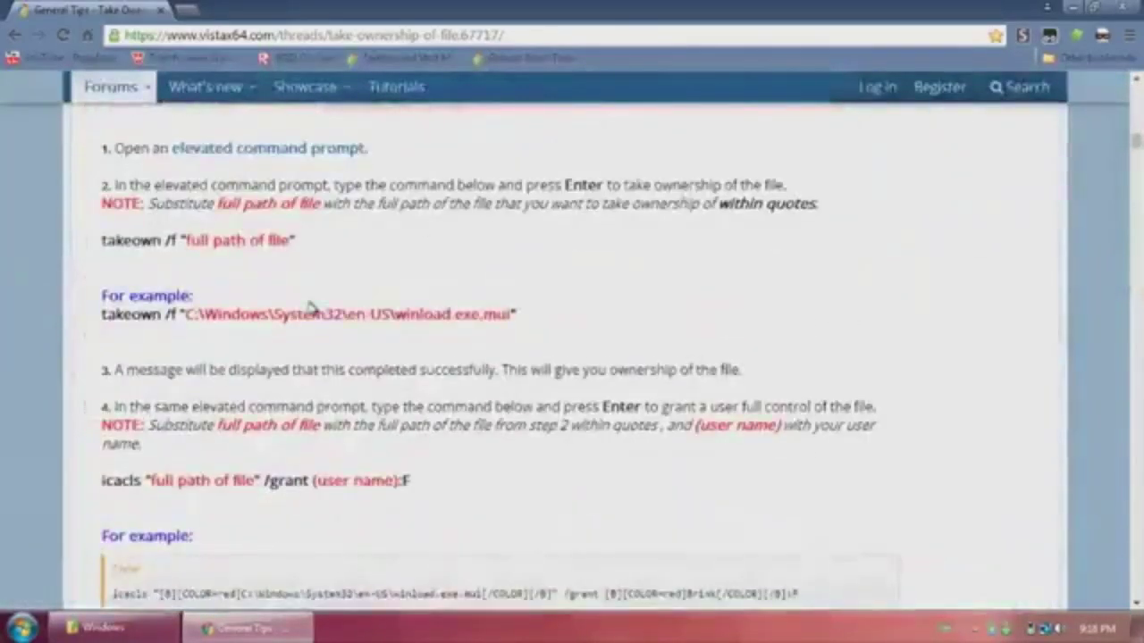
scroll(201, 301, "up", 1)
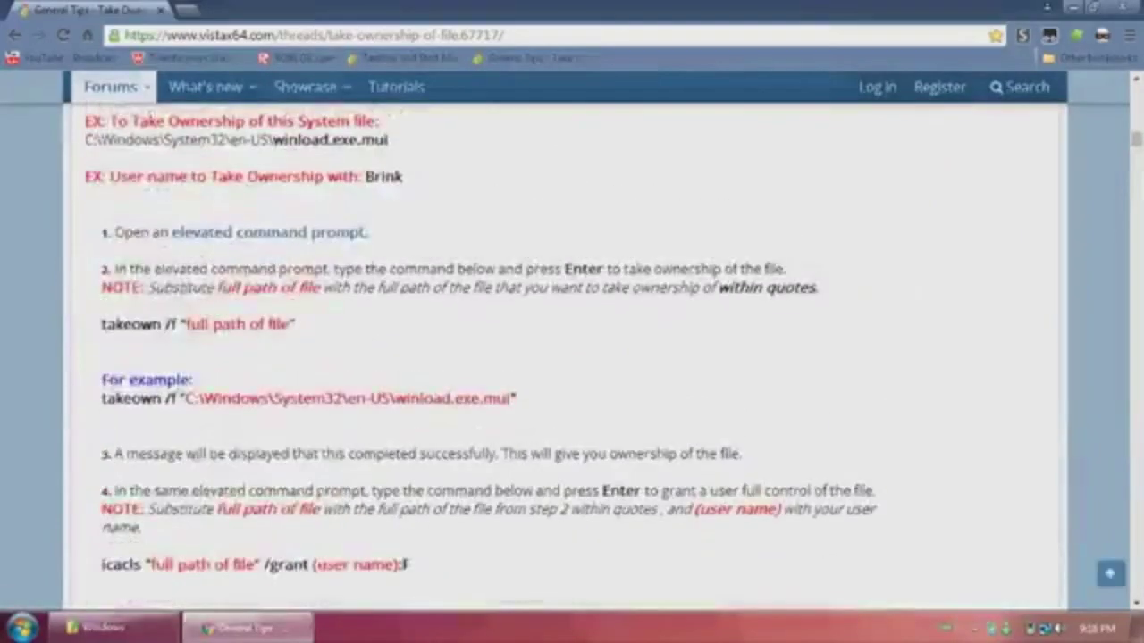
key("super")
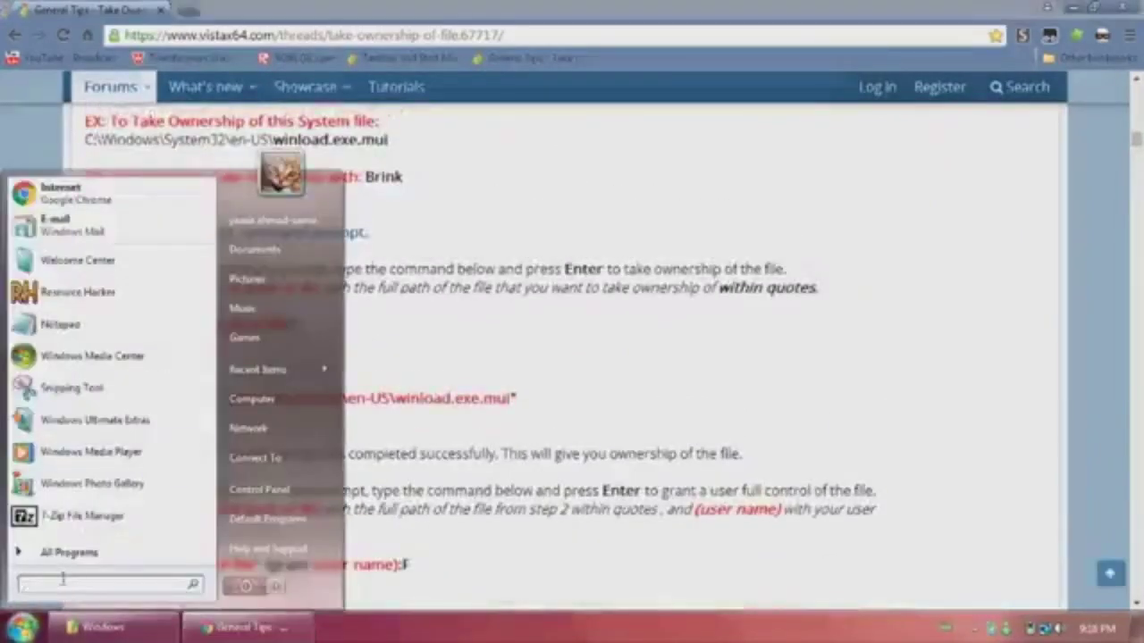
type("cmd")
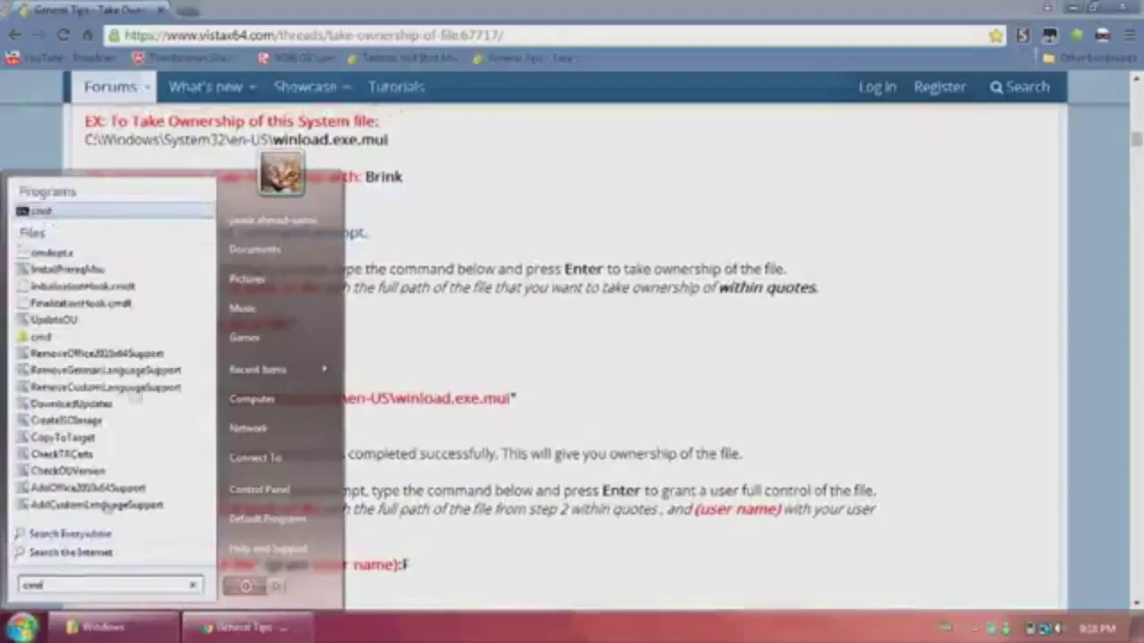
right_click(90, 219)
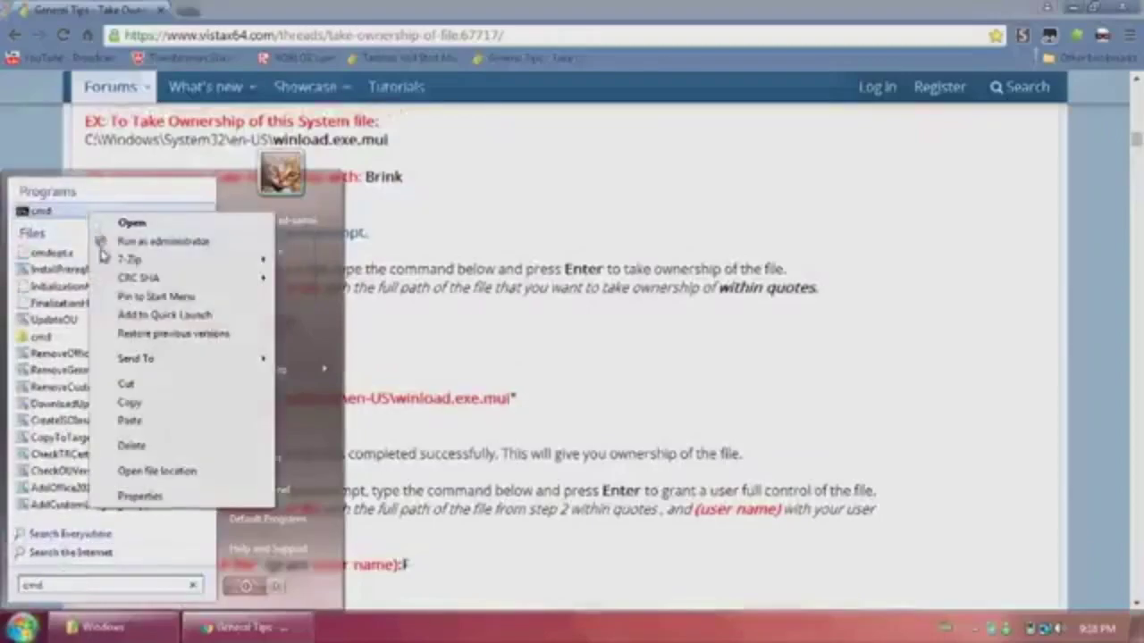
left_click(157, 242)
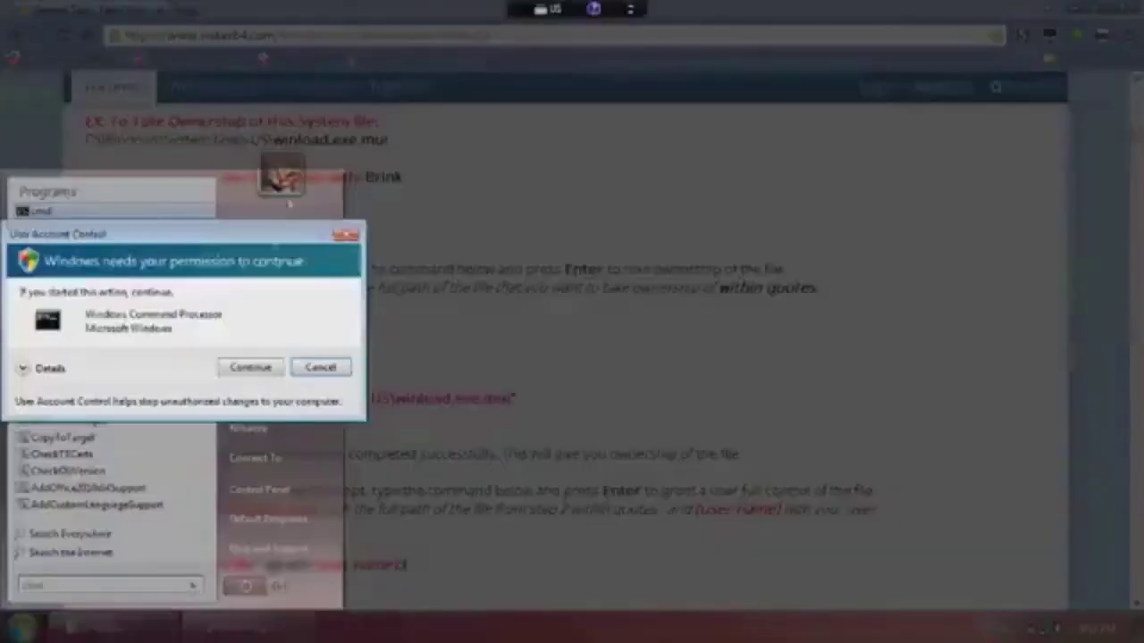
left_click(225, 372)
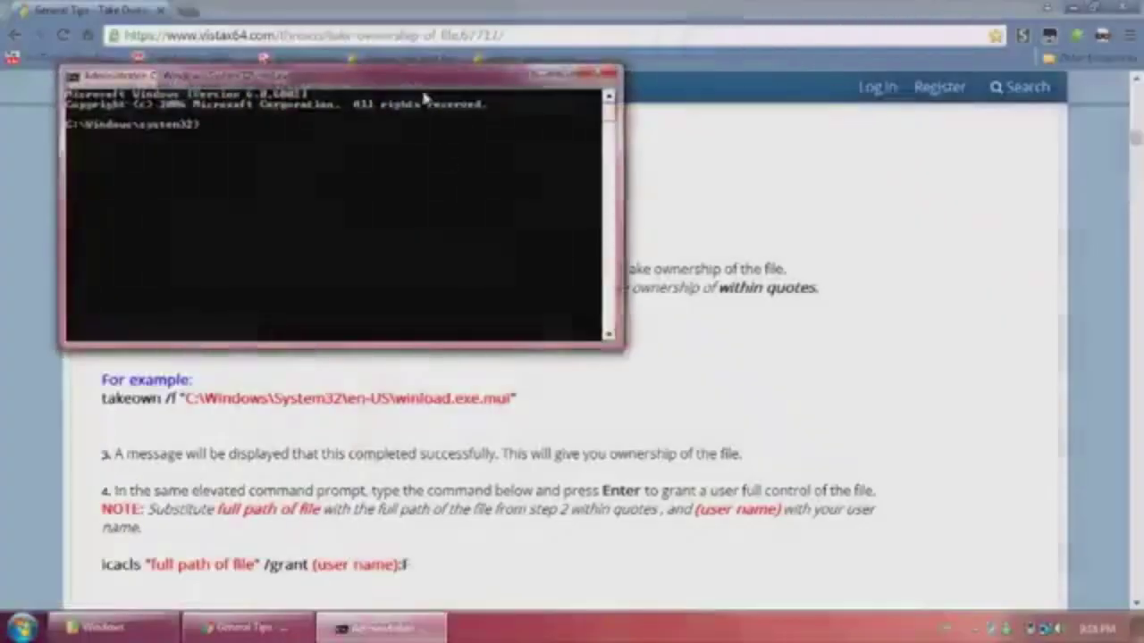
left_click_drag(436, 67, 789, 125)
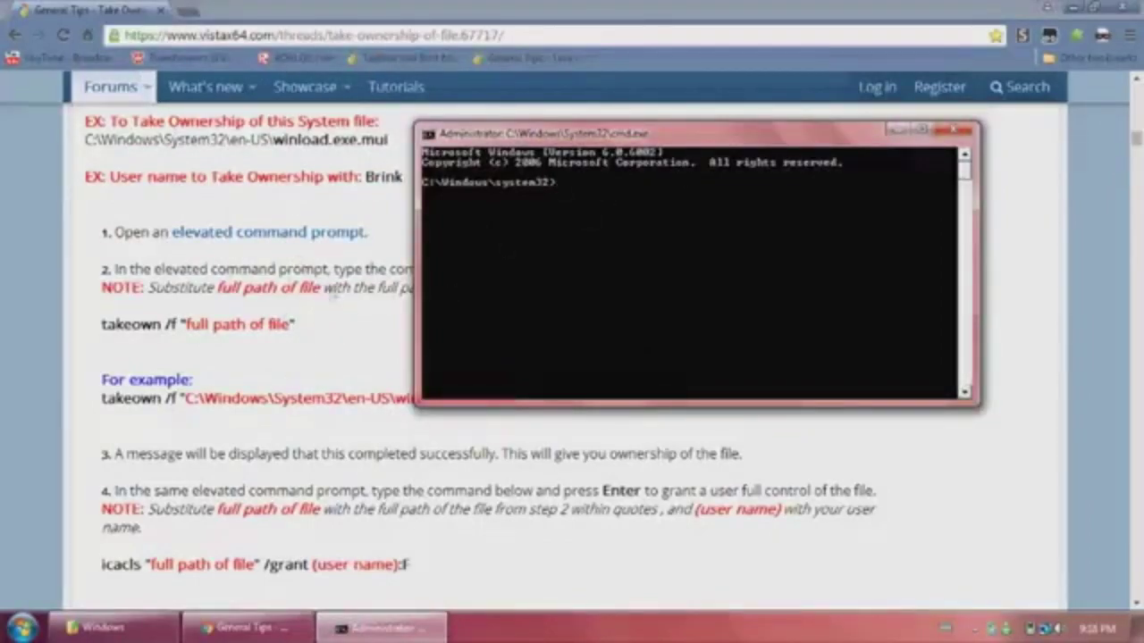
Copy the takeown /f "full path of file" command from the tutorial and paste it into the elevated command prompt
left_click_drag(322, 324, 297, 325)
left_click(101, 326)
right_click(299, 327)
left_click(327, 341)
key("alt+Tab")
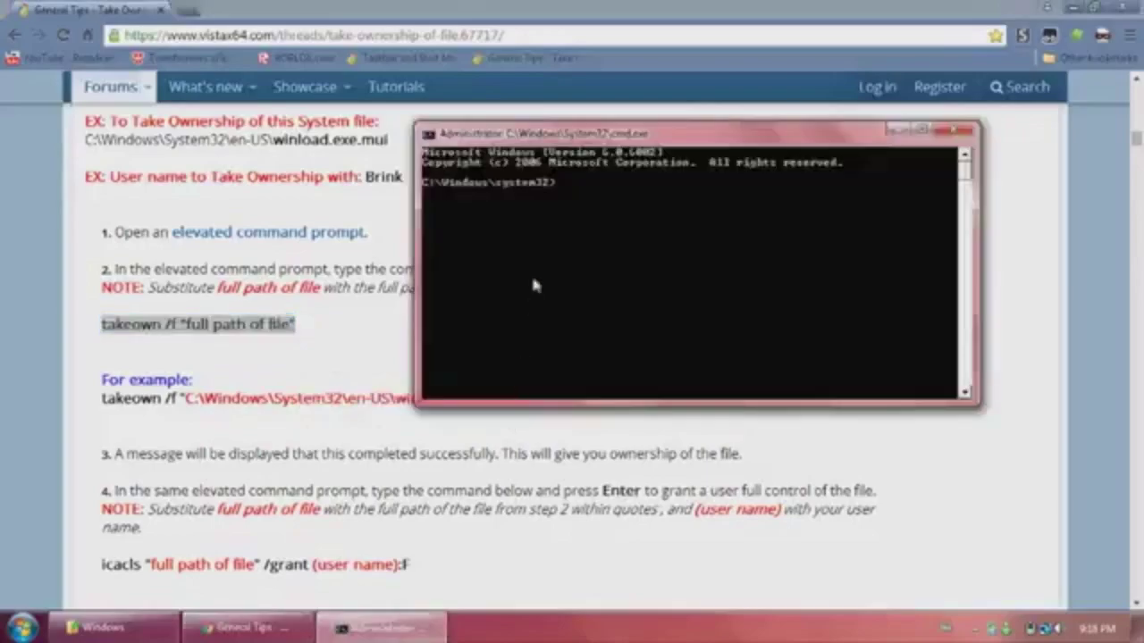
right_click(568, 183)
left_click(596, 225)
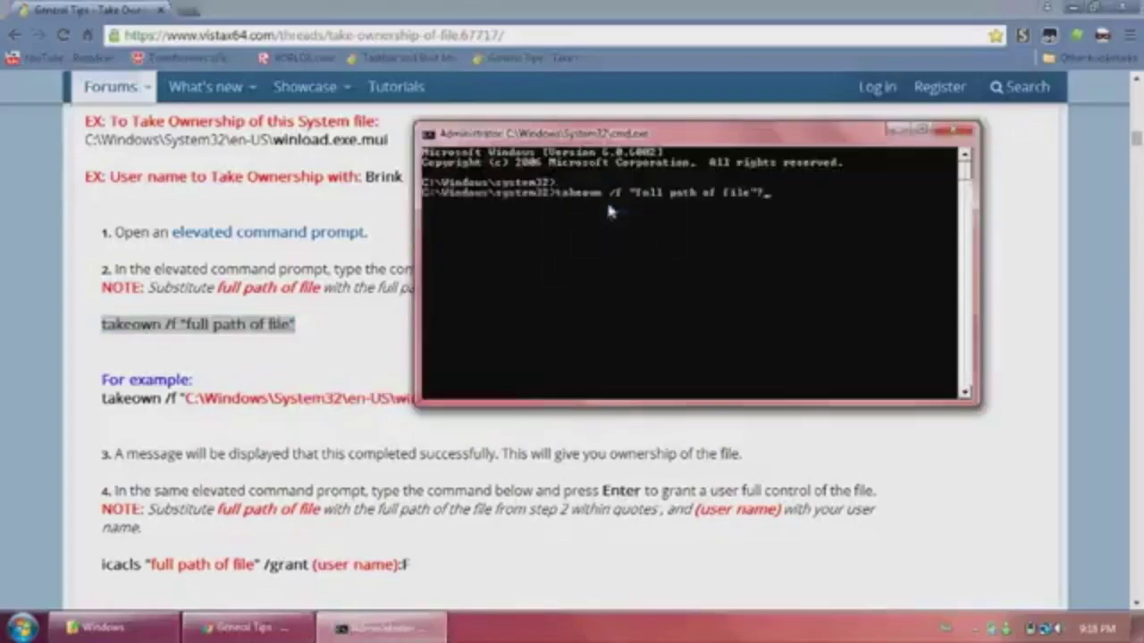
Remove the placeholder path from the pasted command so that it reads takeown /f ""
key("BackSpace")
key("BackSpace")
key("BackSpace")
key("BackSpace")
key("BackSpace")
key("BackSpace")
key("BackSpace")
key("BackSpace")
key("BackSpace")
key("BackSpace")
key("BackSpace")
key("BackSpace")
key("BackSpace")
key("BackSpace")
key("BackSpace")
key("BackSpace")
key("BackSpace")
key("BackSpace")
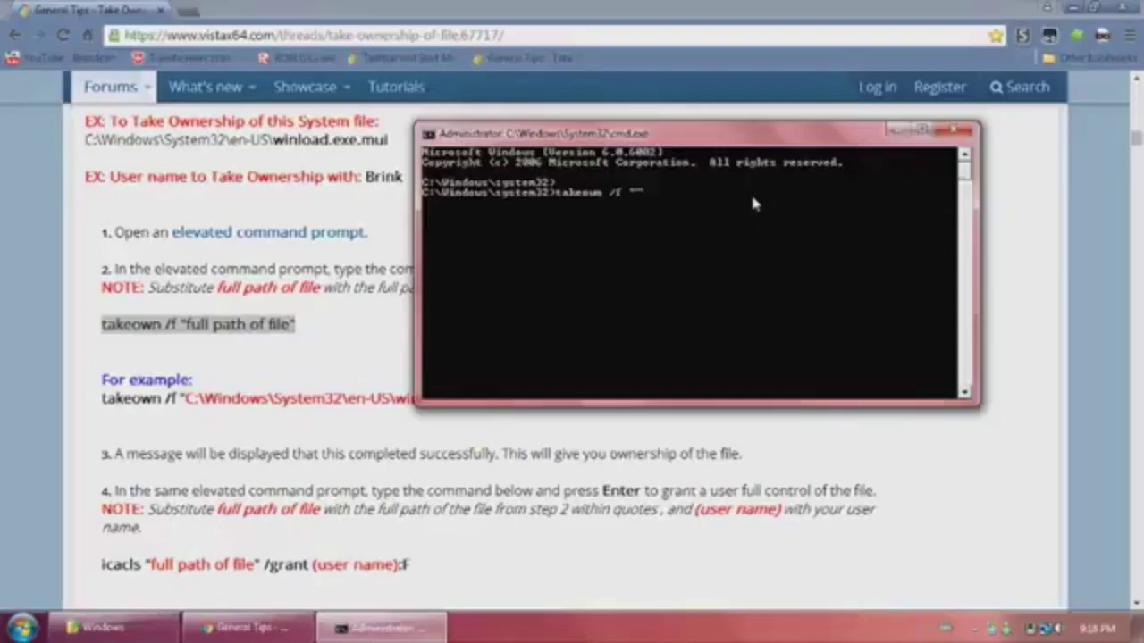
Return to the Windows folder window and copy its full path from the address bar
left_click(102, 628)
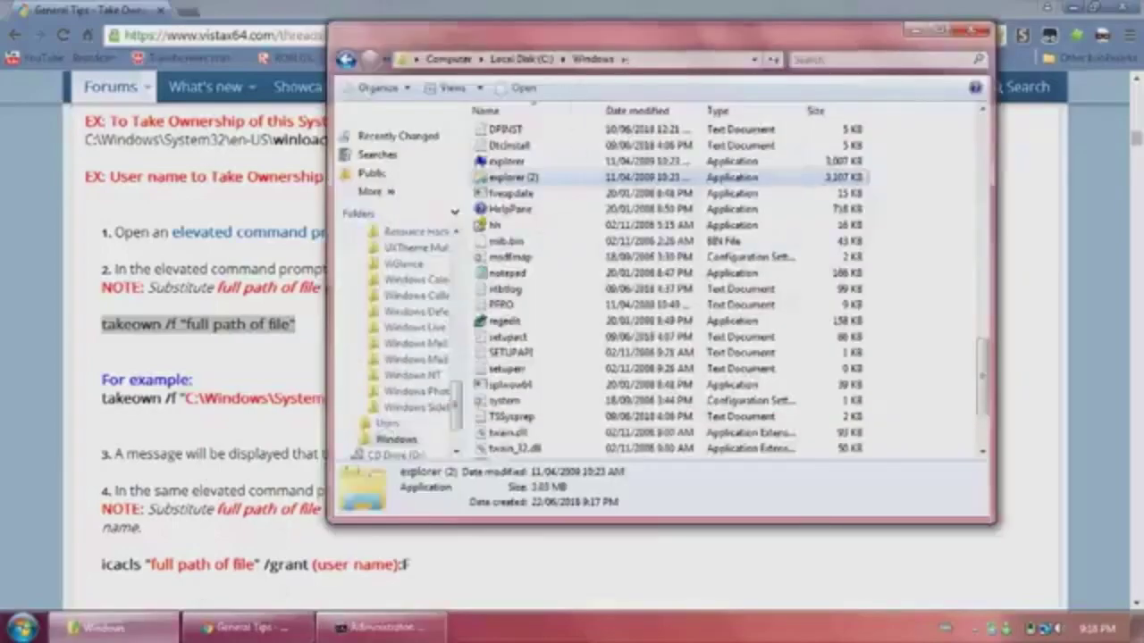
left_click(625, 59)
right_click(640, 59)
left_click(678, 113)
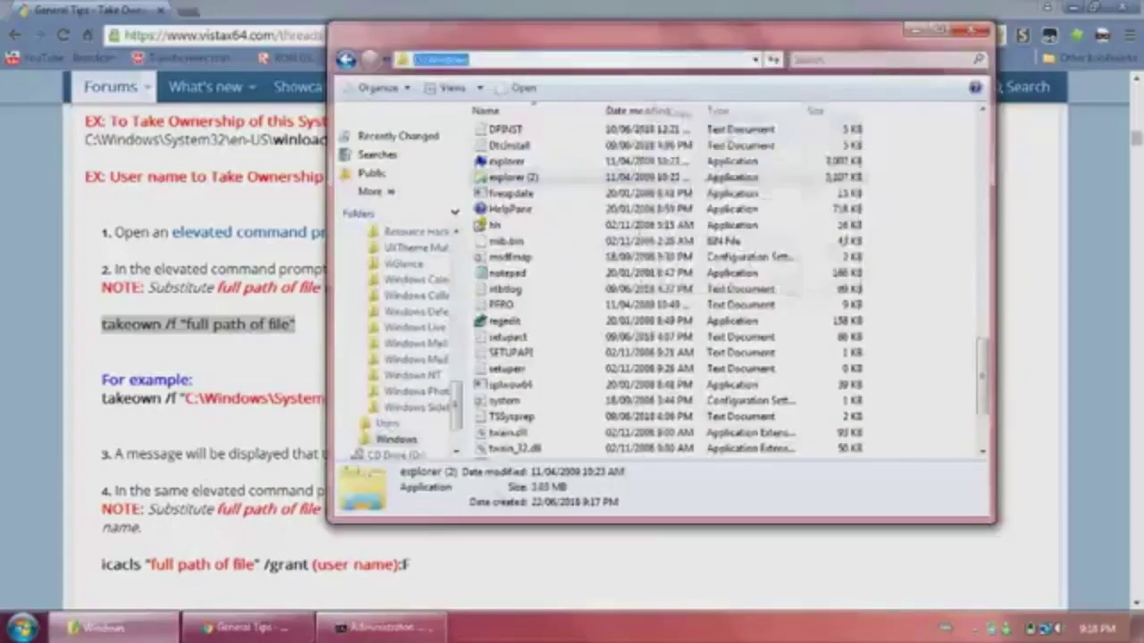
Complete the takeown command in the elevated command prompt as takeown /f "C:\Windows\explorer.exe" and run it
key("alt+Tab")
right_click(631, 195)
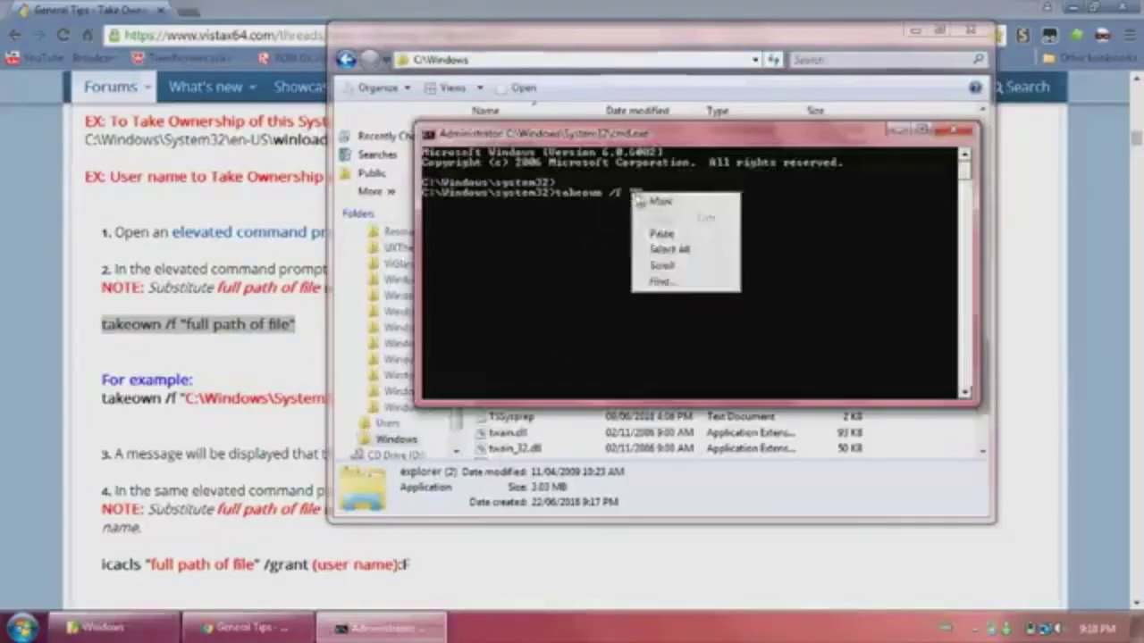
left_click(659, 223)
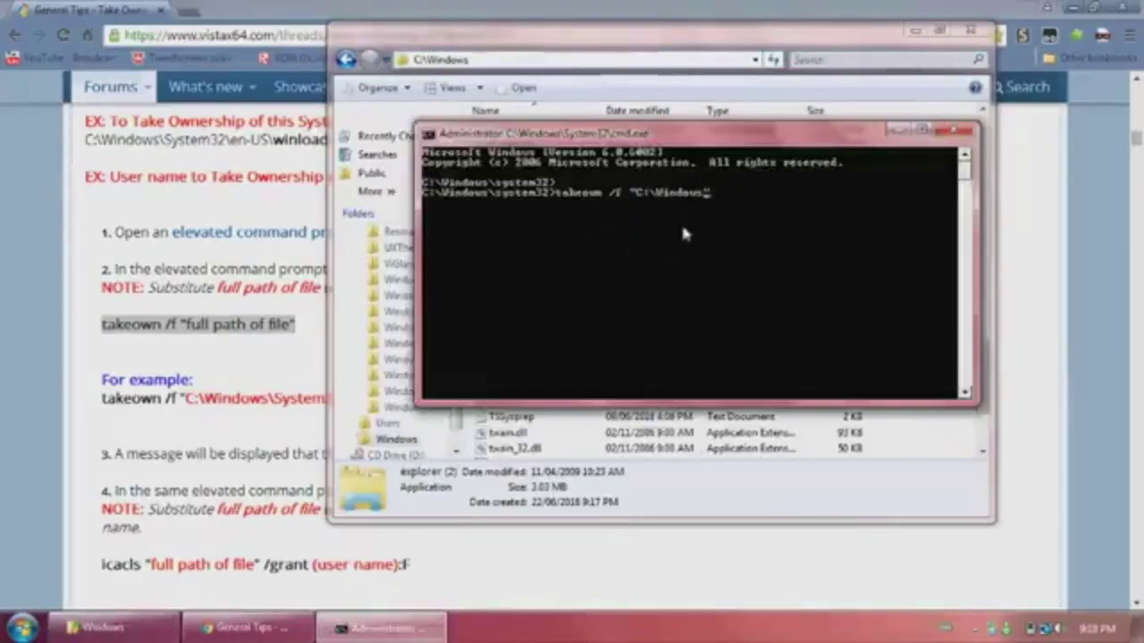
type("\\explorer")
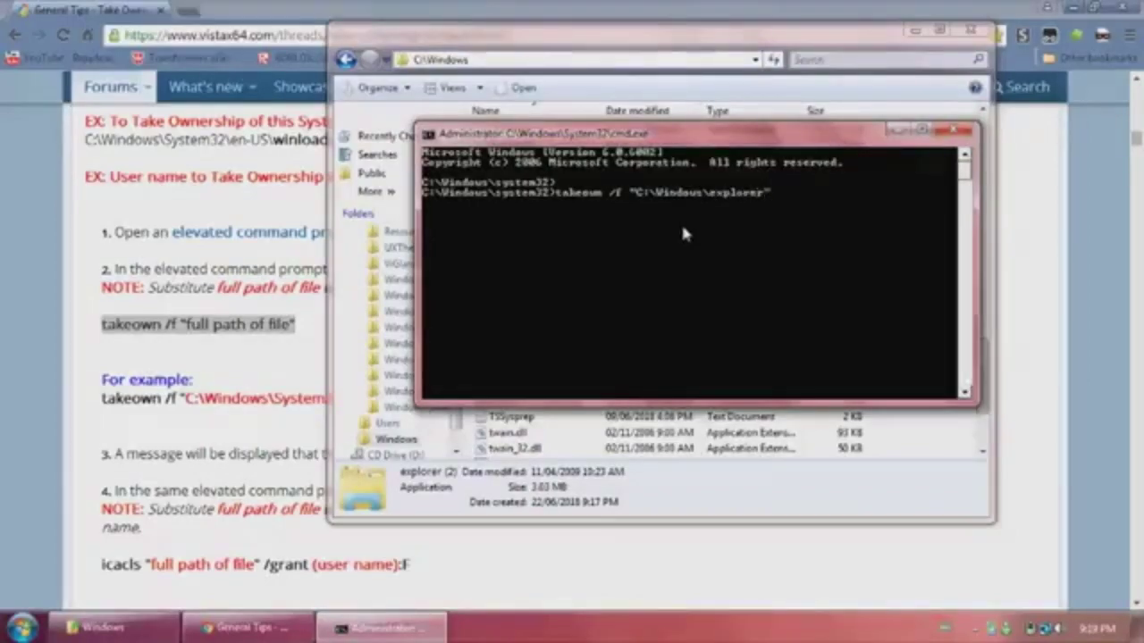
left_click_drag(671, 148, 604, 215)
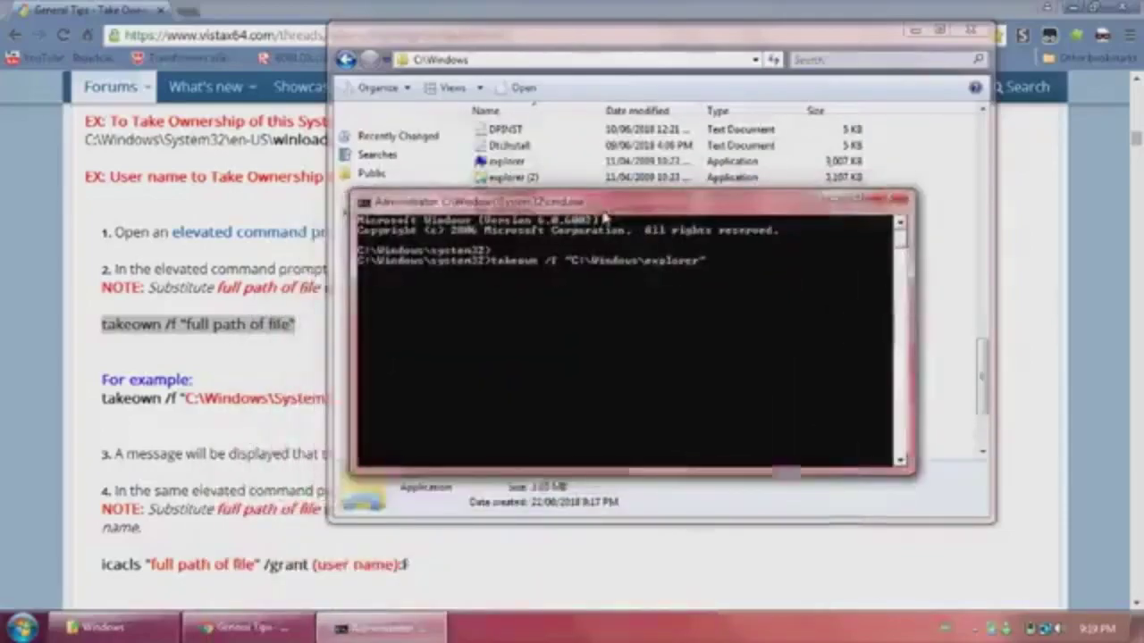
left_click(220, 404)
key("alt+Tab")
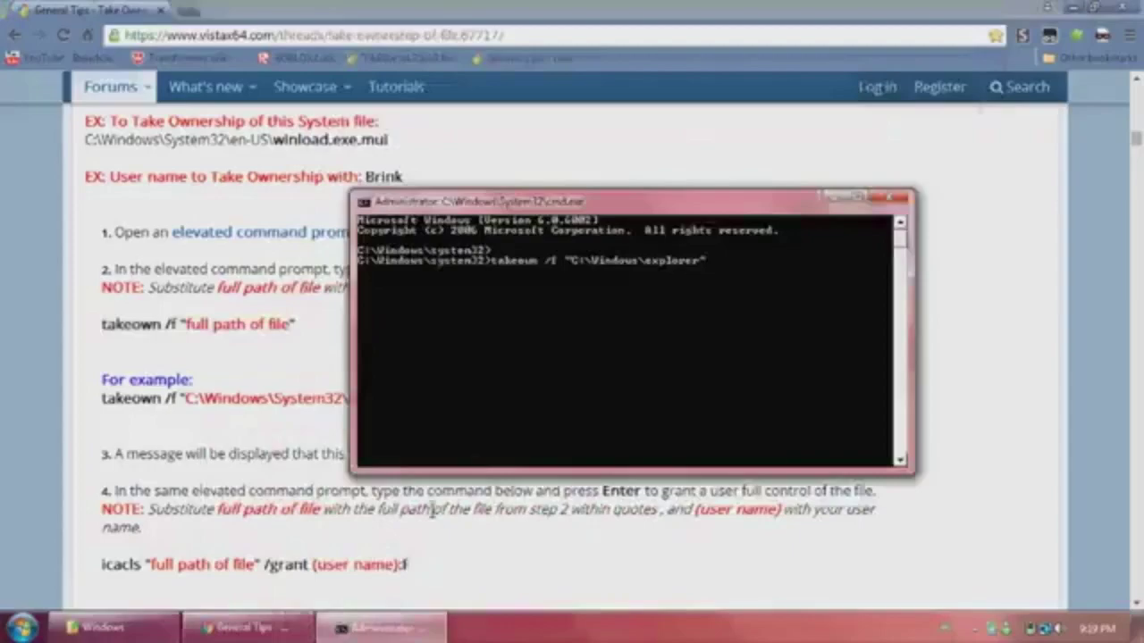
type(".exe")
key("Return")
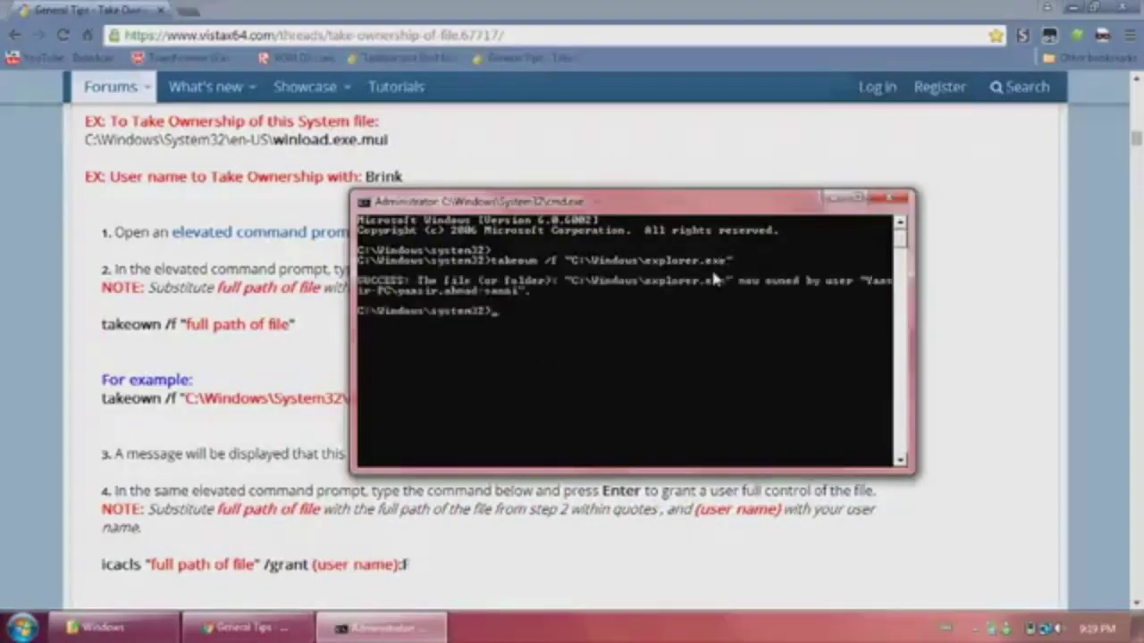
Try to rename the original explorer application in the Windows folder to explorer.old
key("alt+Tab")
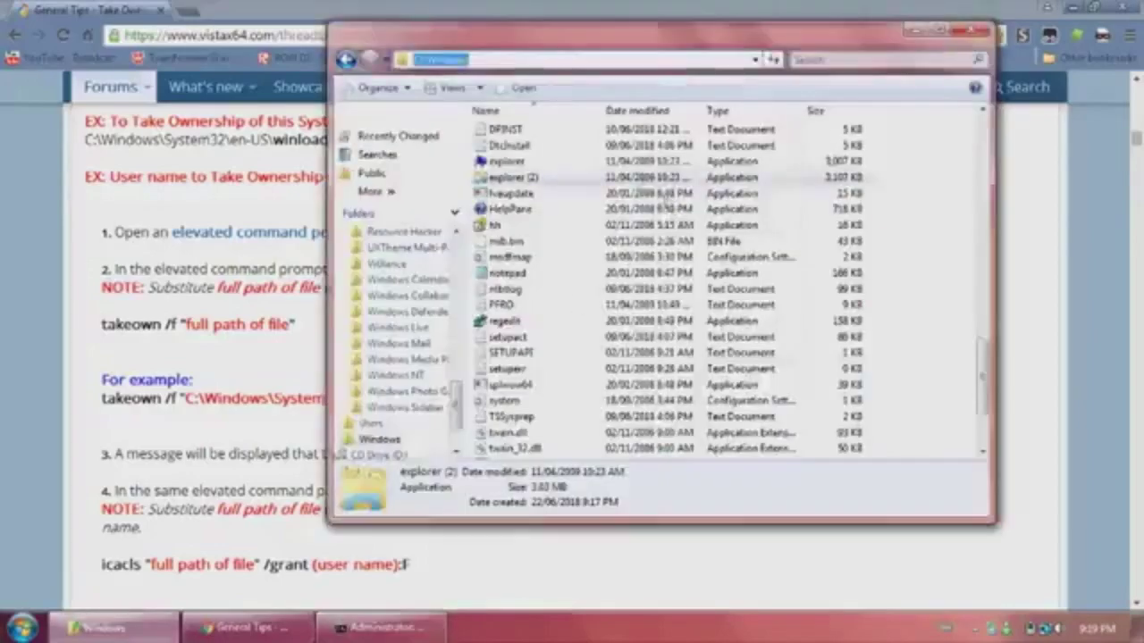
right_click(636, 162)
left_click(672, 429)
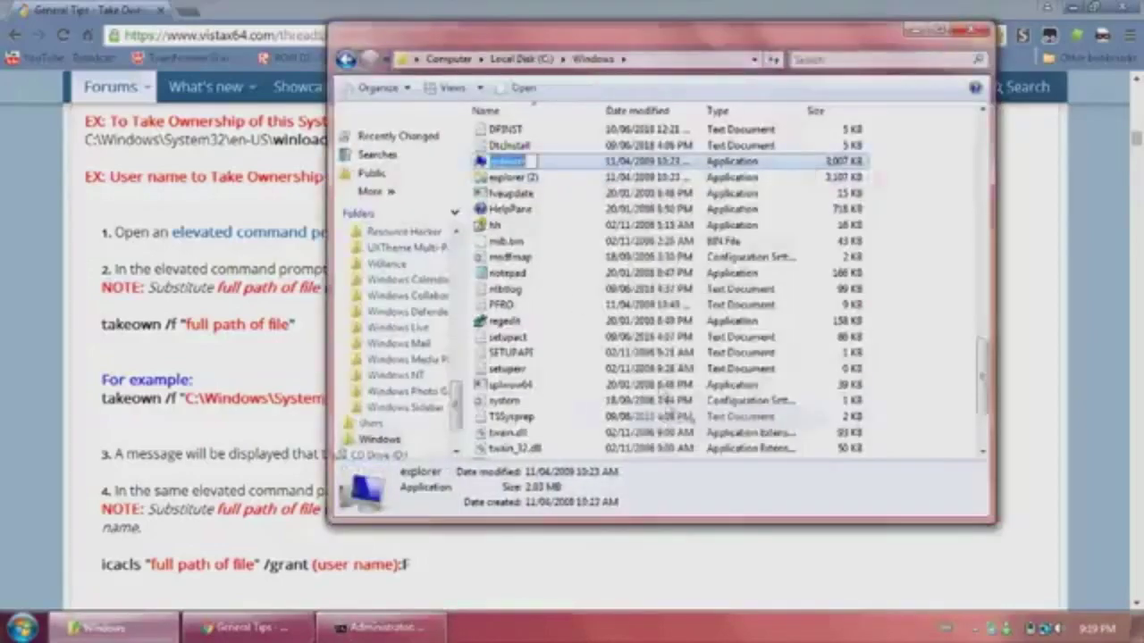
left_click(533, 161)
left_click(532, 161)
type(".old")
key("Return")
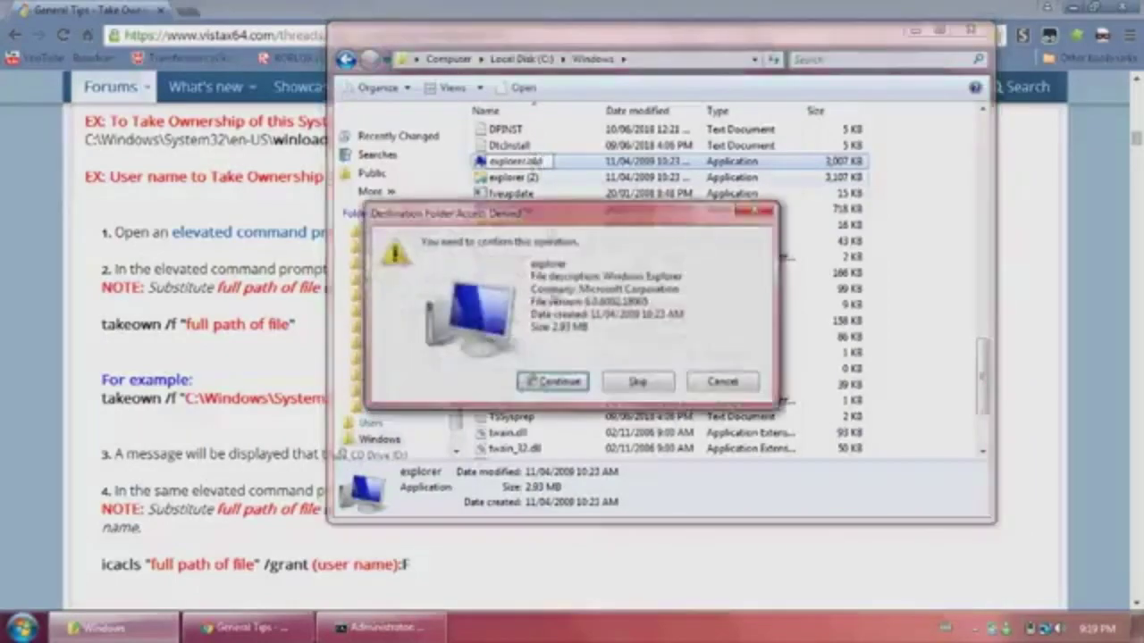
left_click(551, 381)
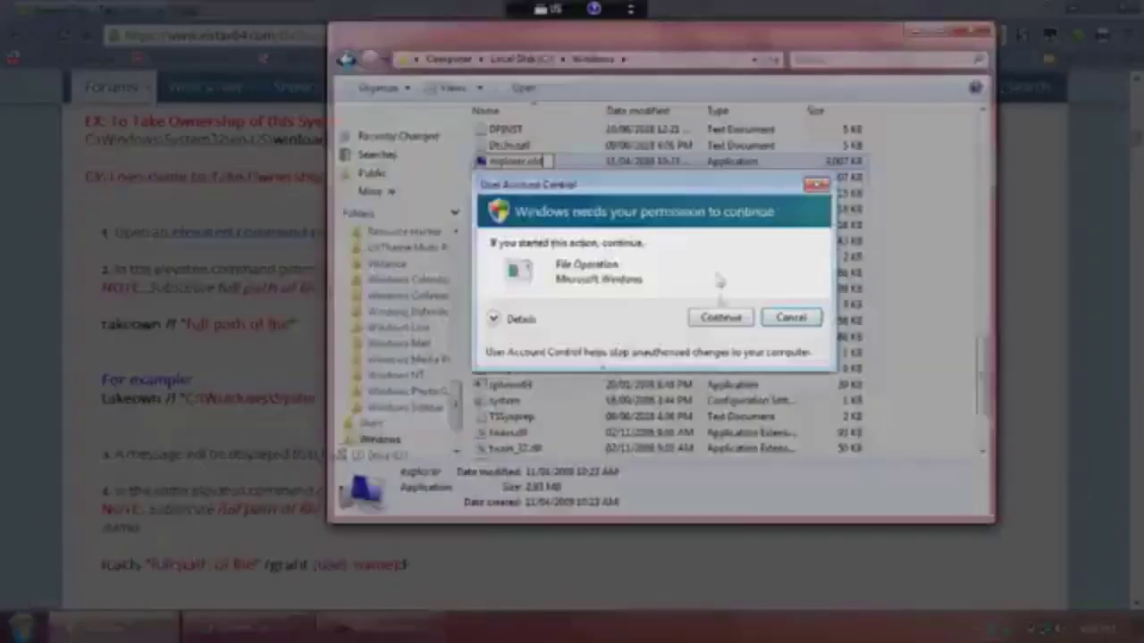
left_click(720, 317)
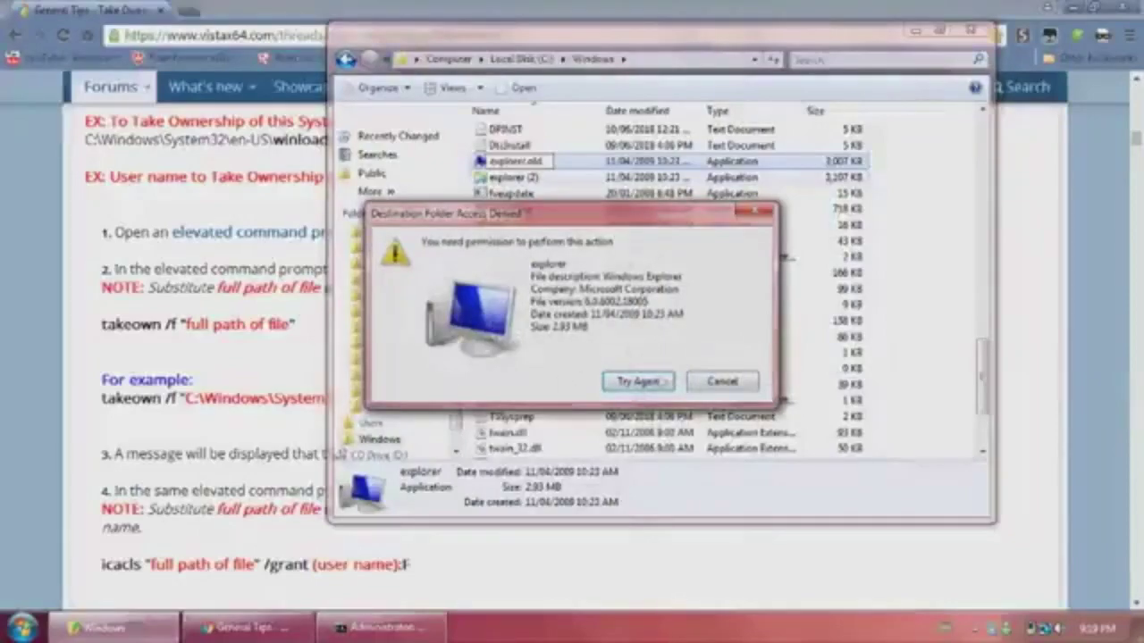
left_click(715, 383)
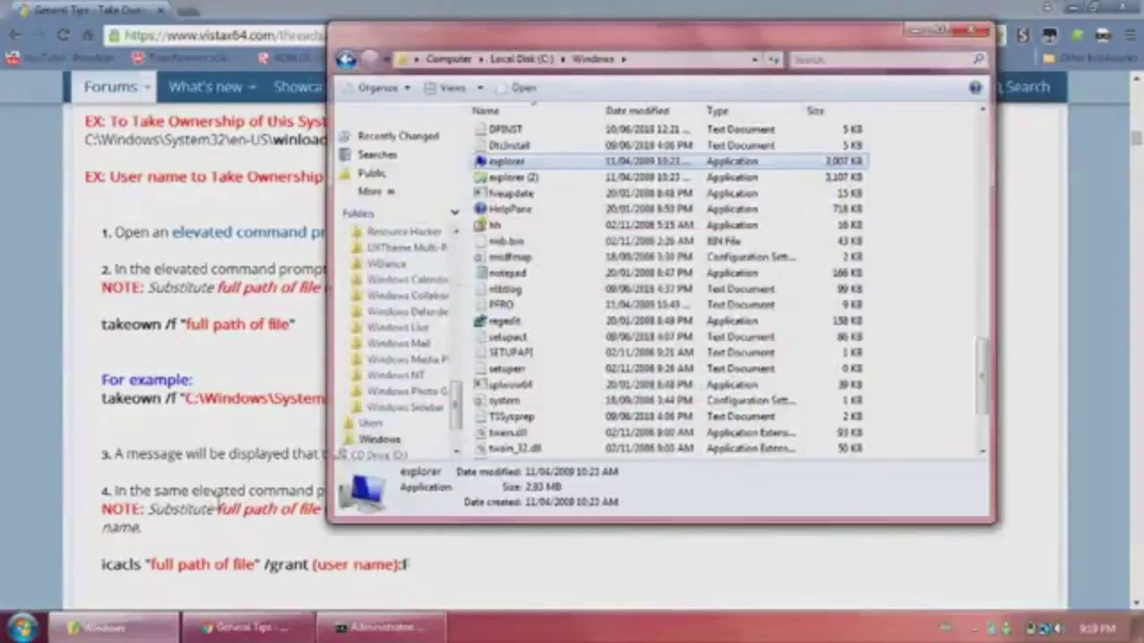
Following the tutorial's step 4, run icacls "C:\Windows\explorer.exe" /grant with the account's user name and :F in the elevated command prompt
left_click(228, 506)
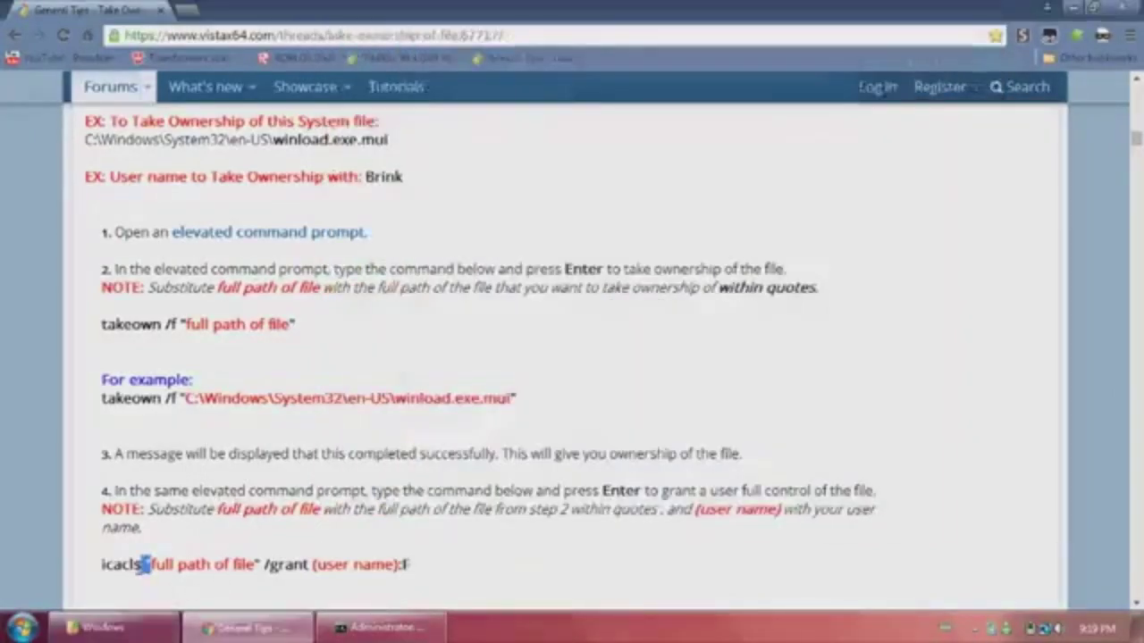
left_click(387, 623)
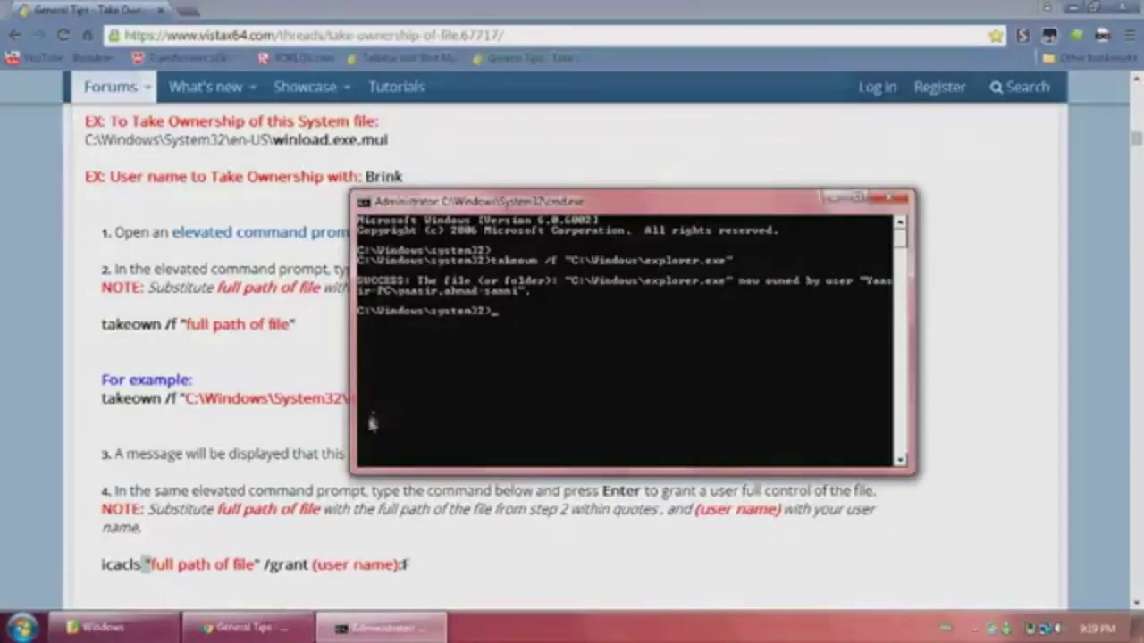
type("icacls \"C")
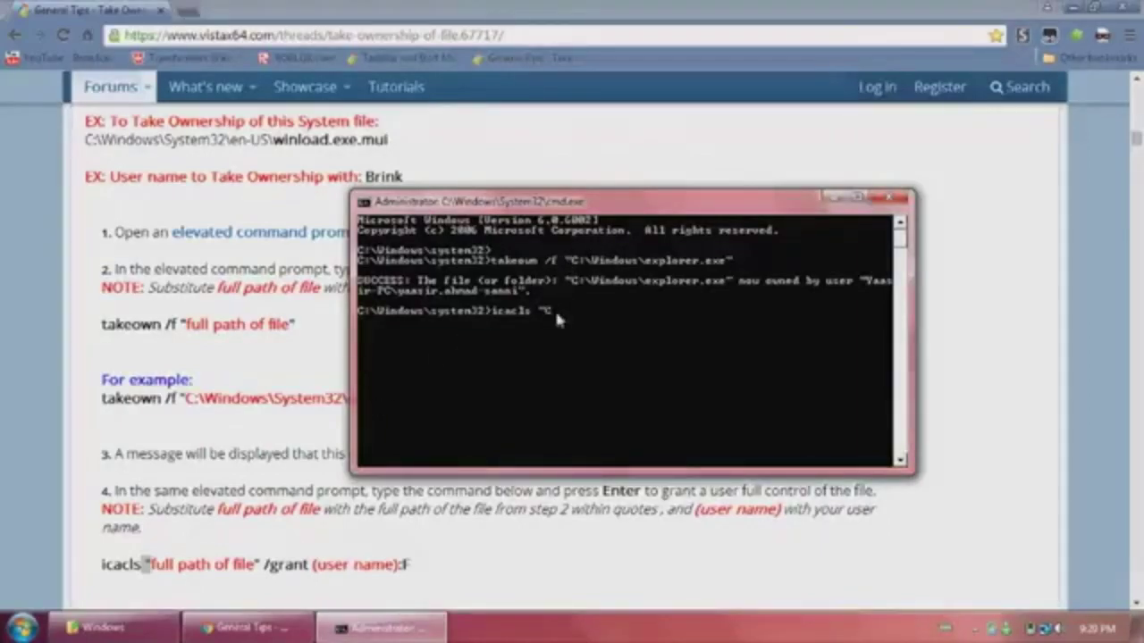
type("\\Windows\\ex")
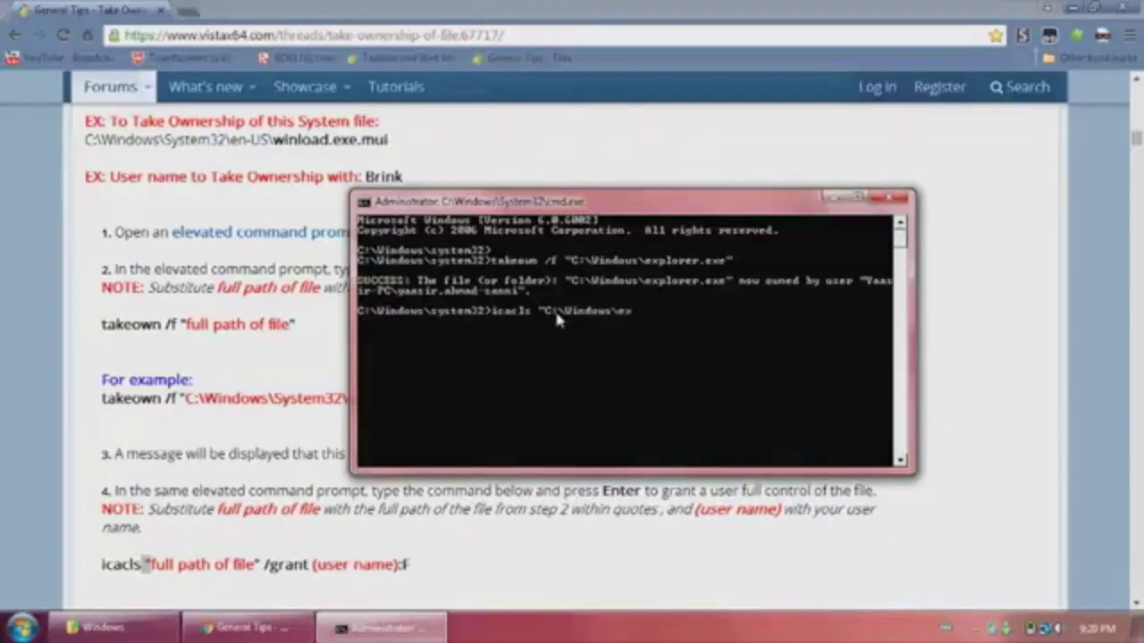
type("plorer.exe\"")
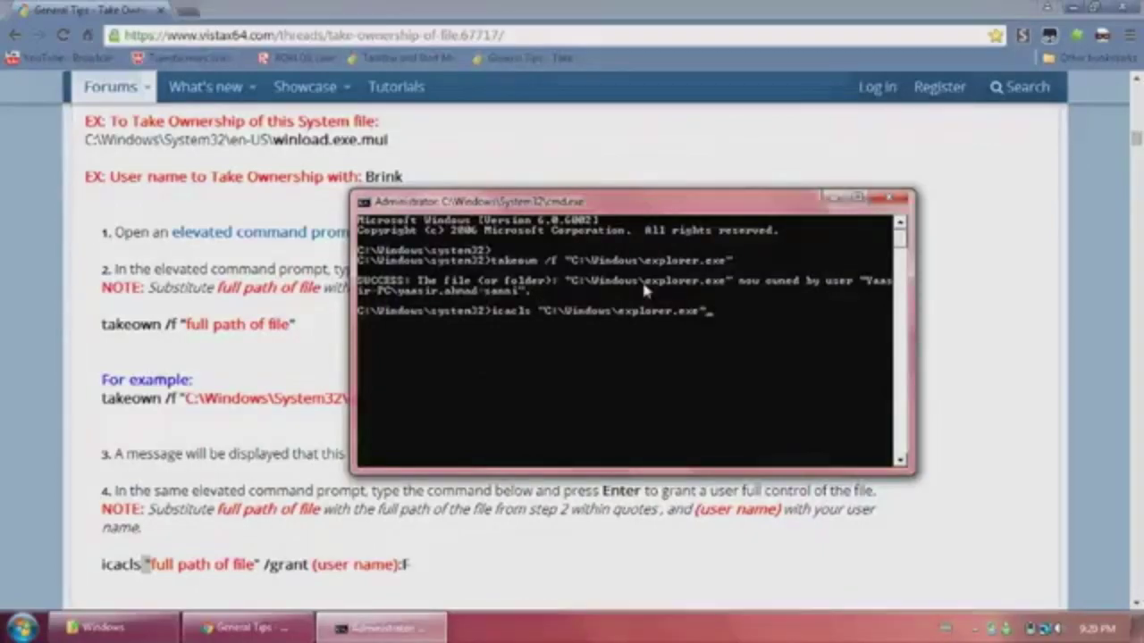
type("/grant")
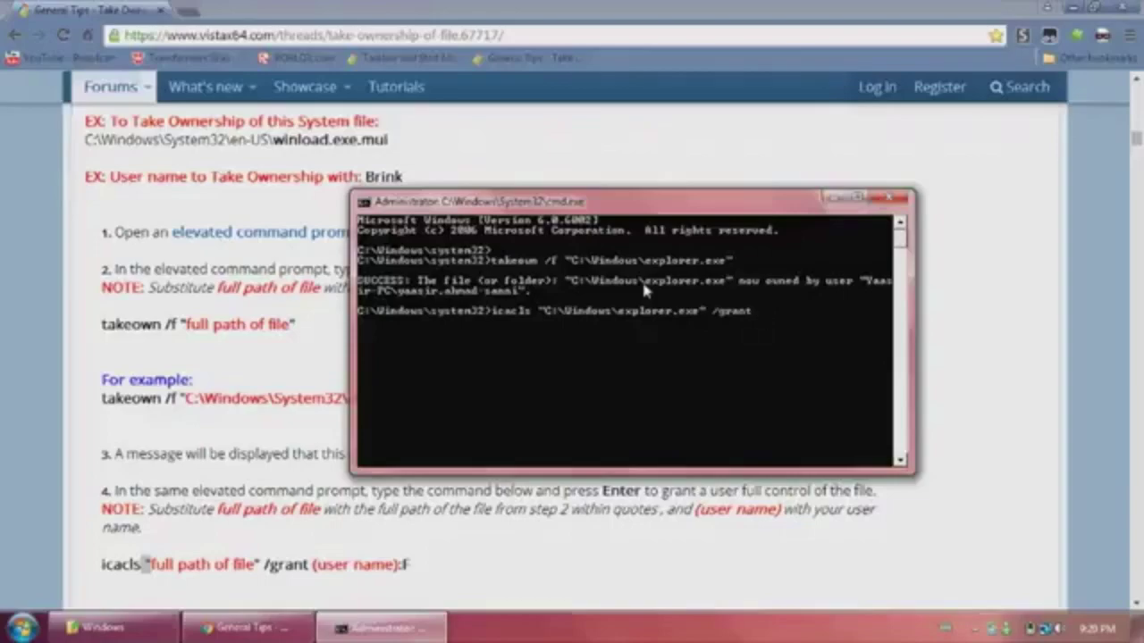
type("s")
type("ir.ahm")
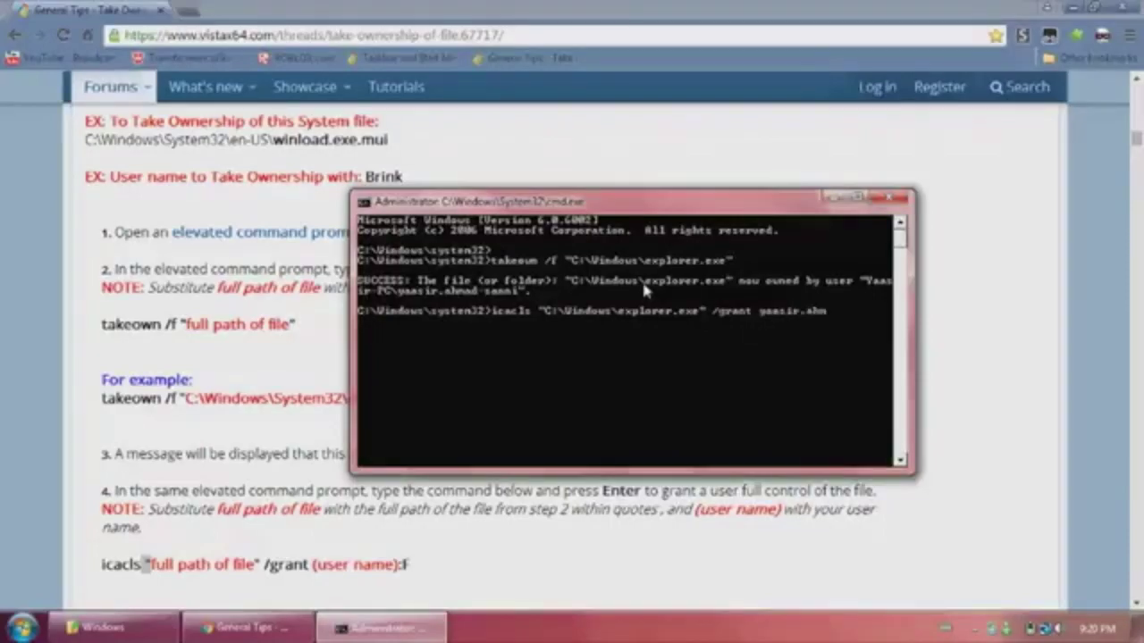
type("ad.sani:F")
key("Return")
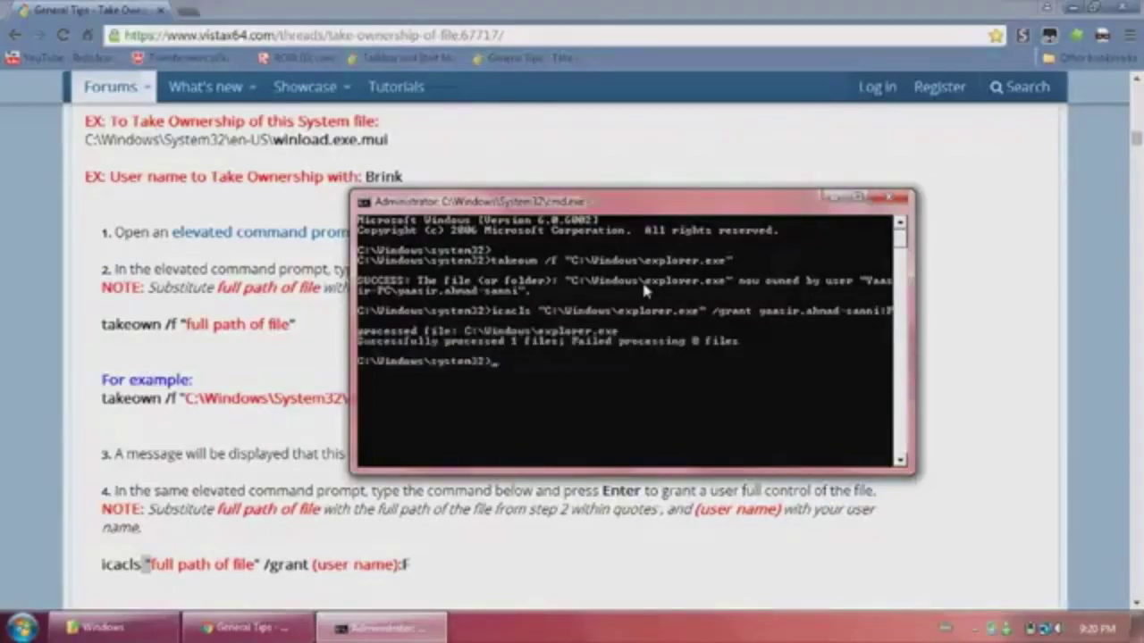
Rename the original explorer application in the Windows folder to explorer.old, granting the administrator permission
left_click(175, 631)
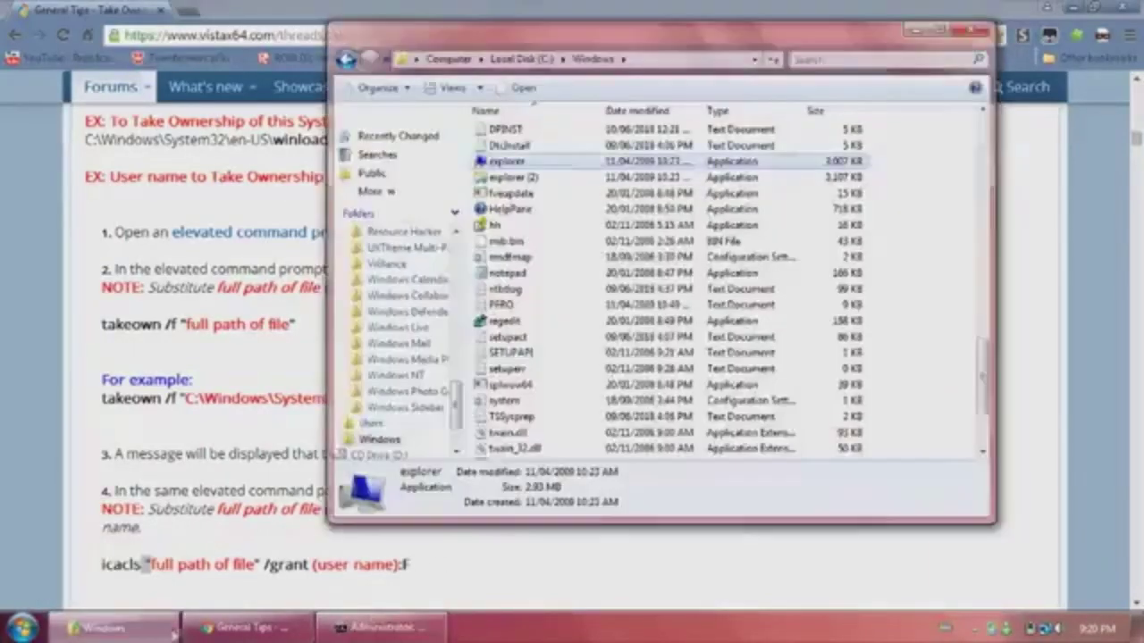
right_click(576, 160)
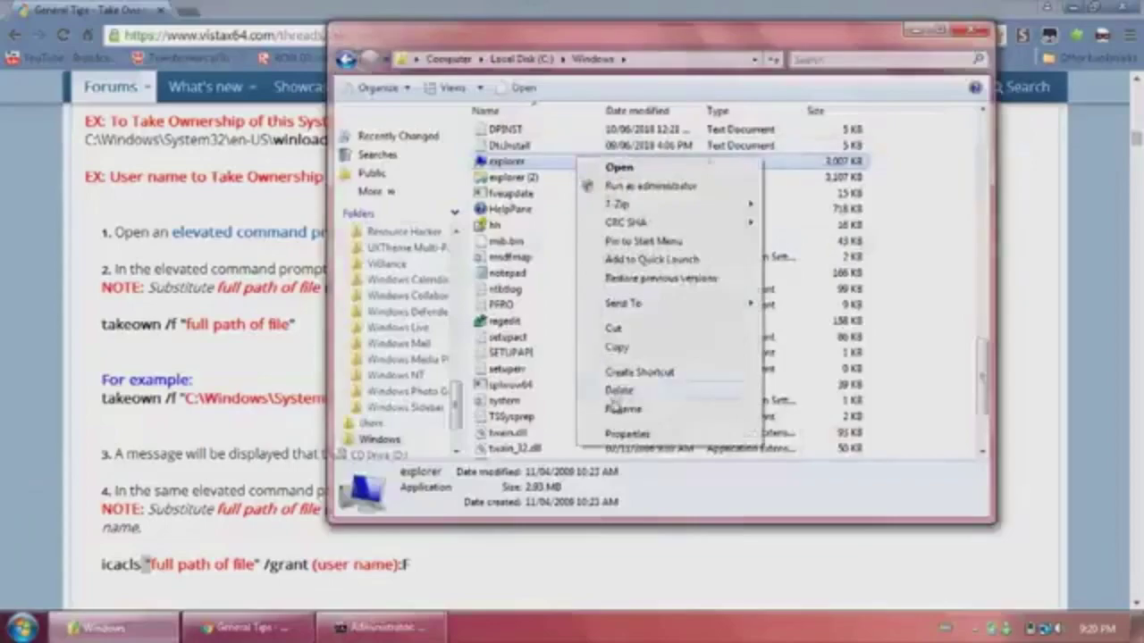
left_click(618, 391)
left_click(722, 379)
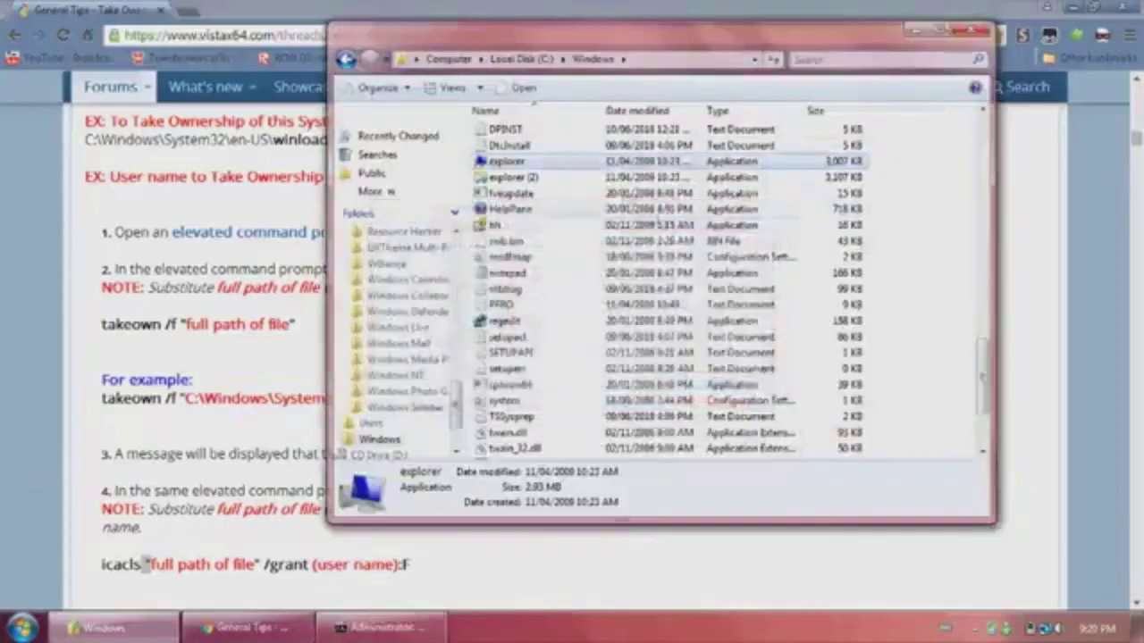
right_click(610, 162)
left_click(659, 413)
key("End")
type(".old")
key("Return")
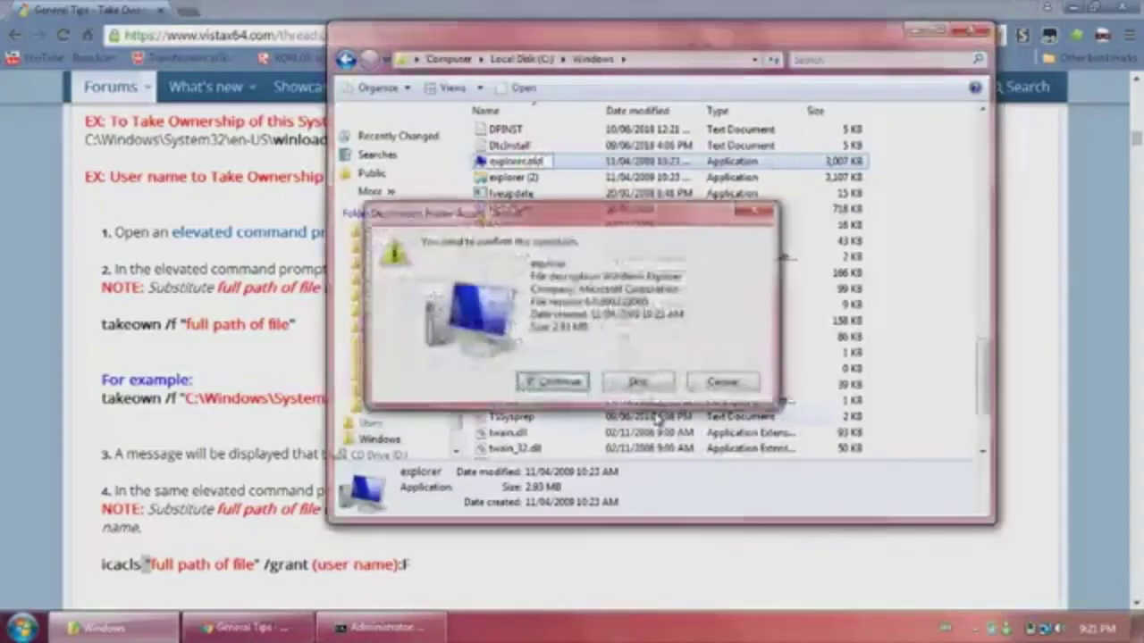
key("Return")
left_click(720, 315)
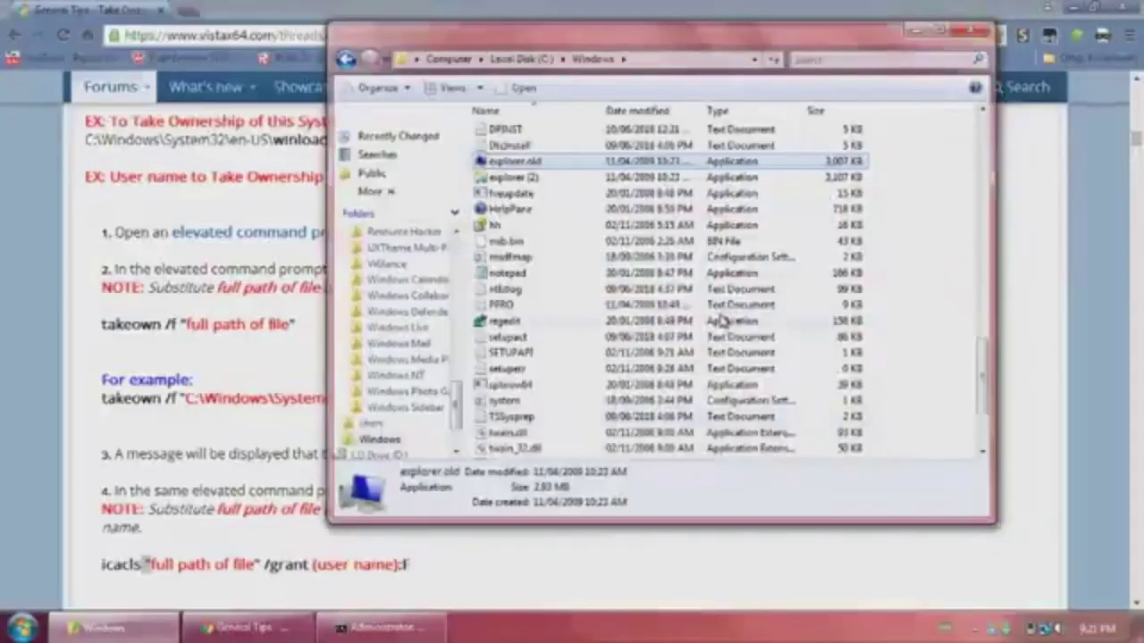
Rename the modified explorer (2) application in the Windows folder to explorer, granting the administrator permission
right_click(561, 179)
left_click(606, 432)
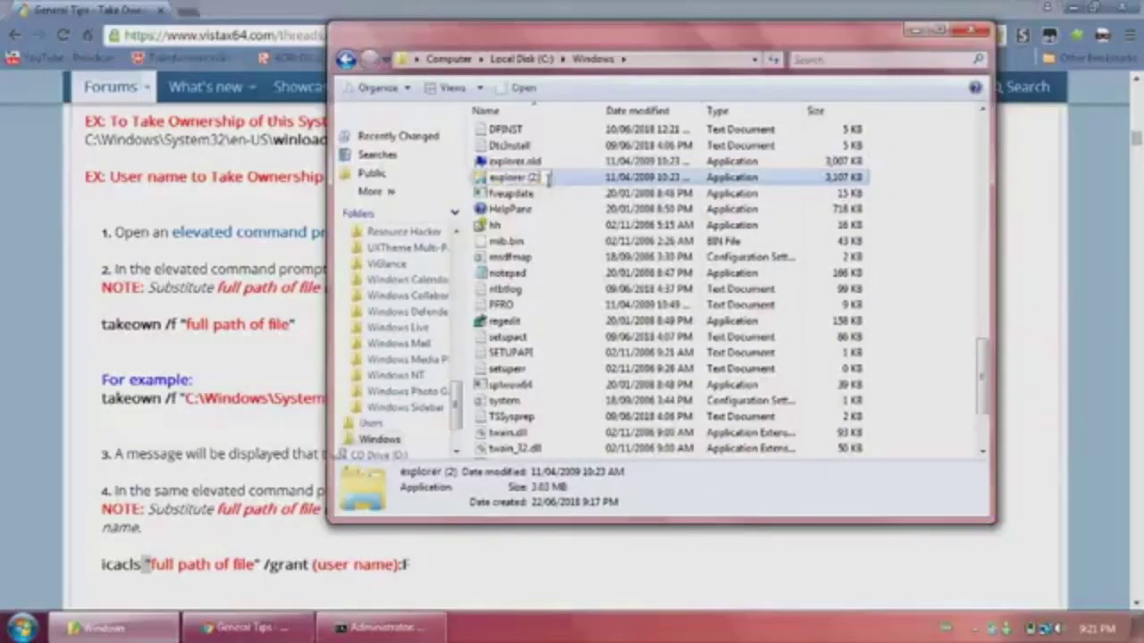
key("Return")
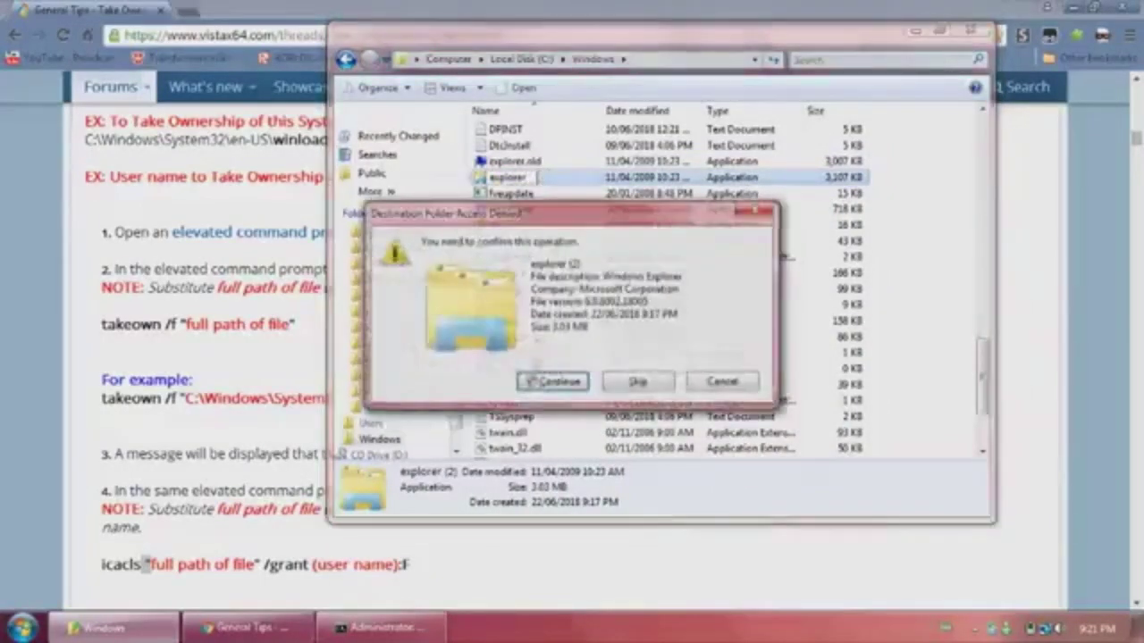
left_click(551, 381)
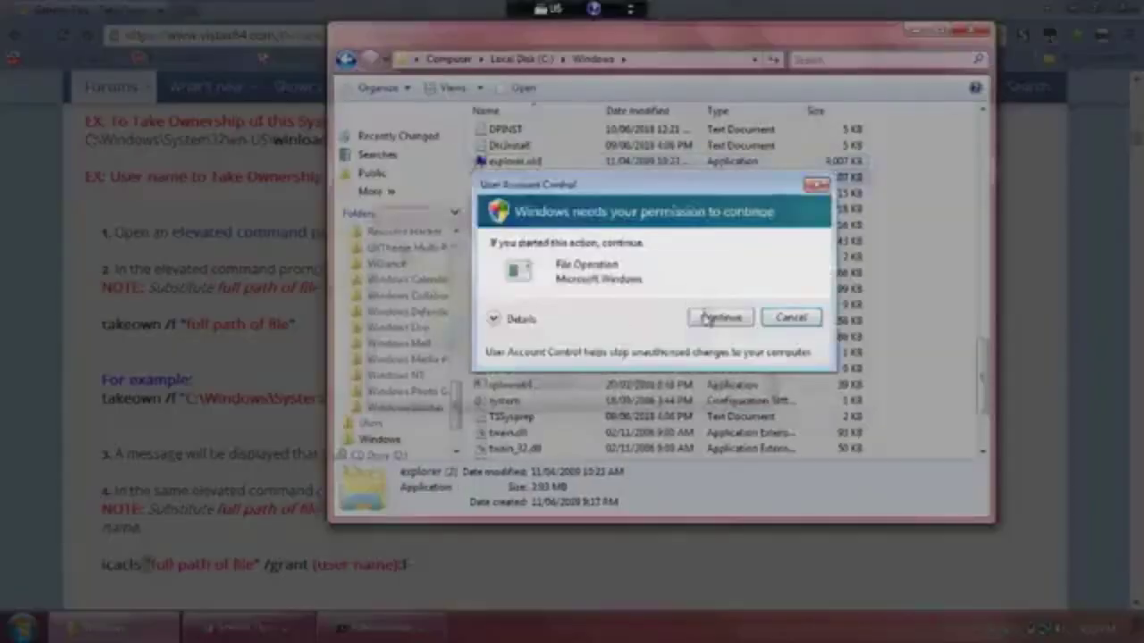
left_click(720, 318)
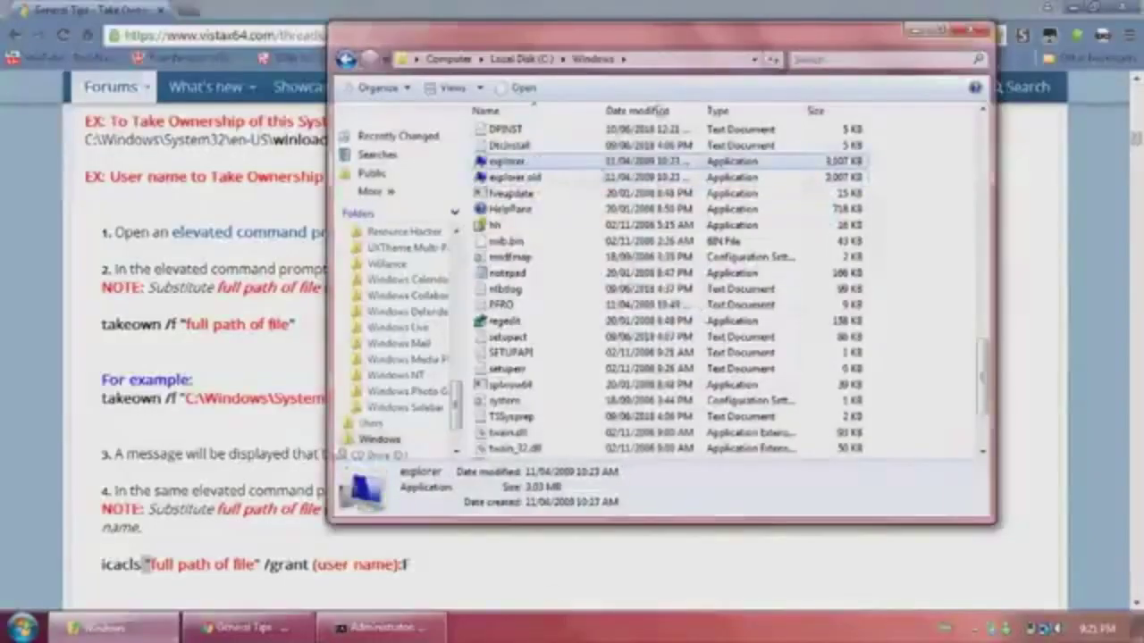
Refresh the Windows folder and select the explorer application to check the replaced file
left_click(773, 59)
scroll(561, 378, "down", 20)
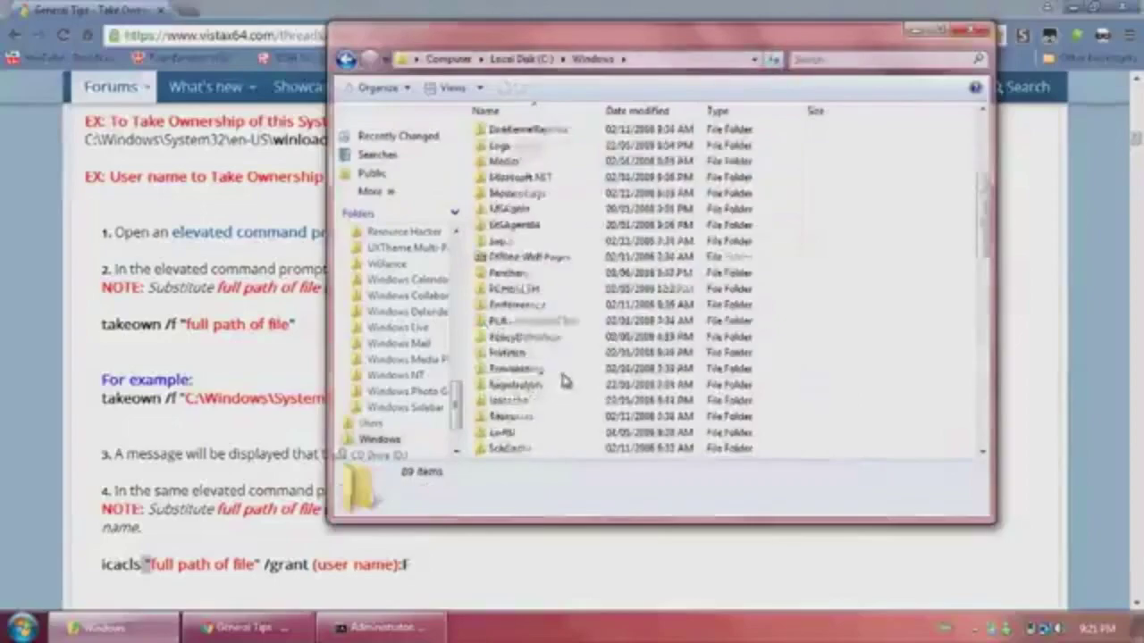
scroll(568, 365, "up", 1)
left_click(508, 257)
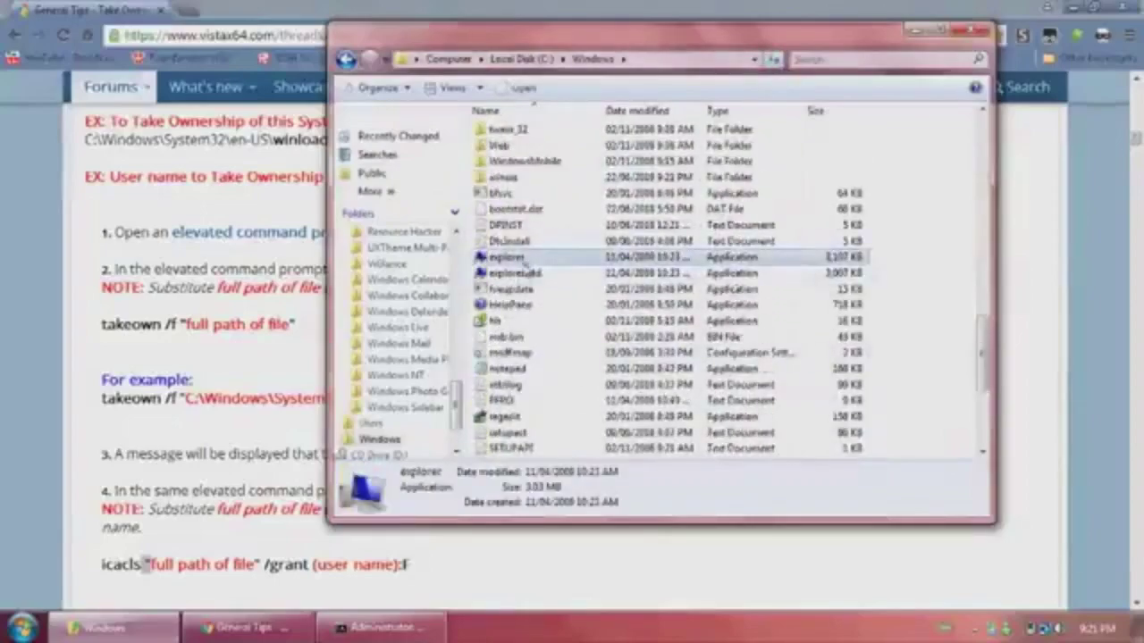
Open Windows Task Manager and end the explorer.exe process
right_click(507, 637)
left_click(567, 578)
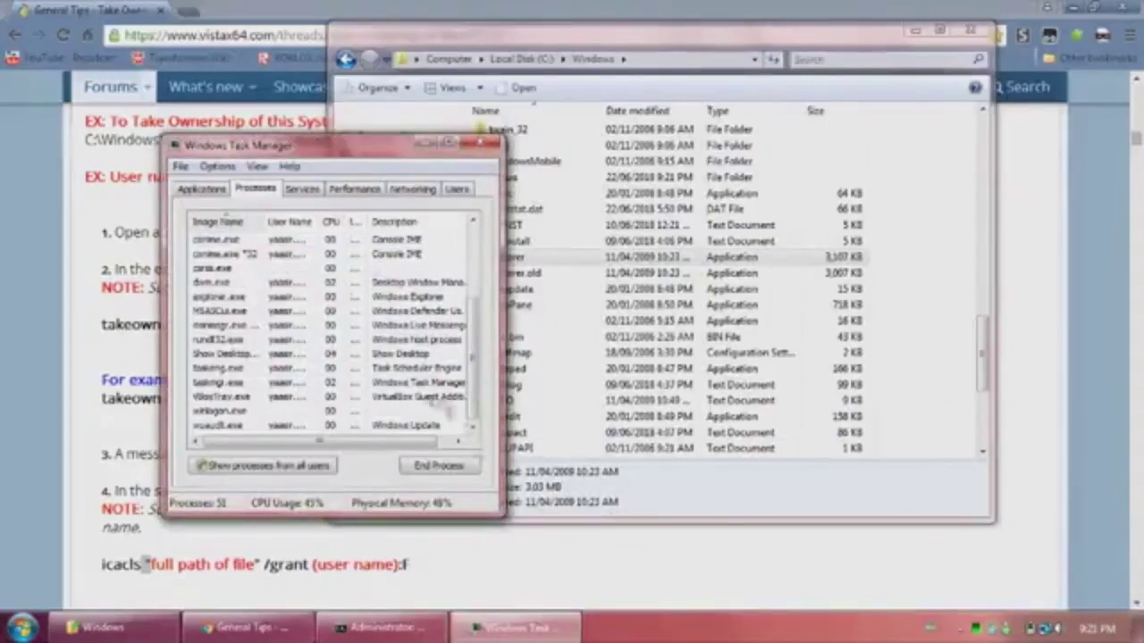
left_click(349, 413)
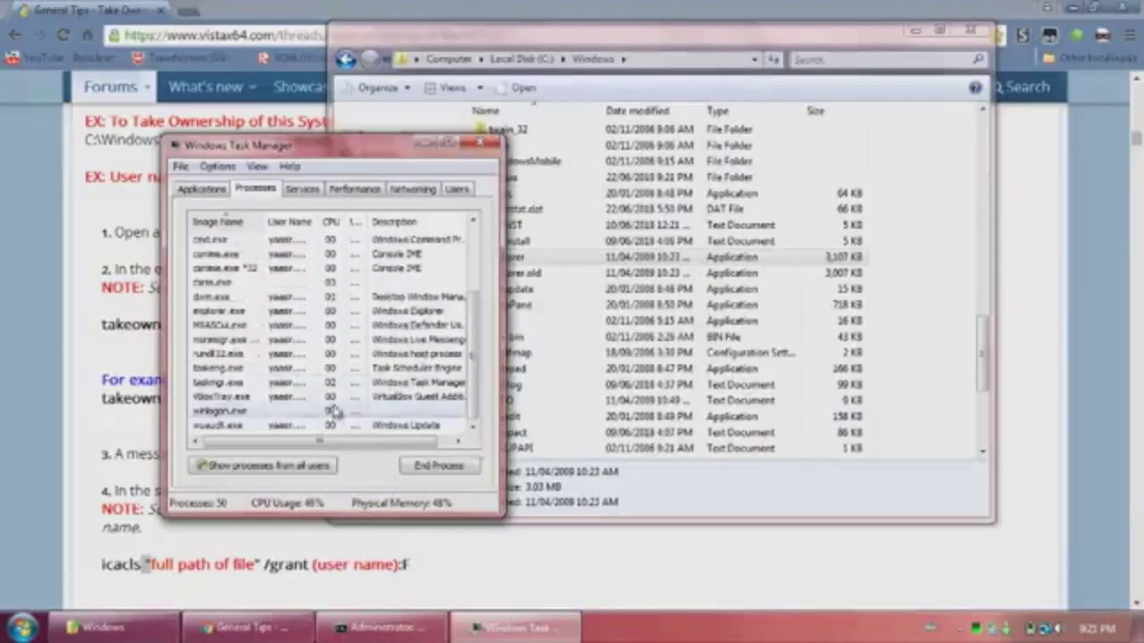
left_click(288, 310)
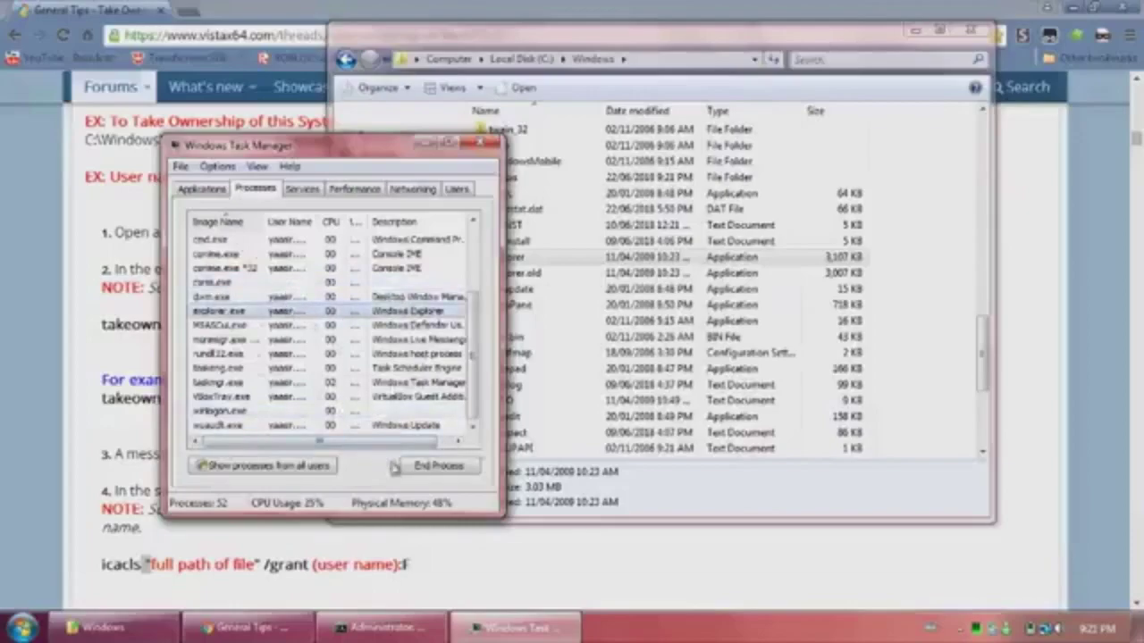
left_click(427, 465)
left_click(587, 342)
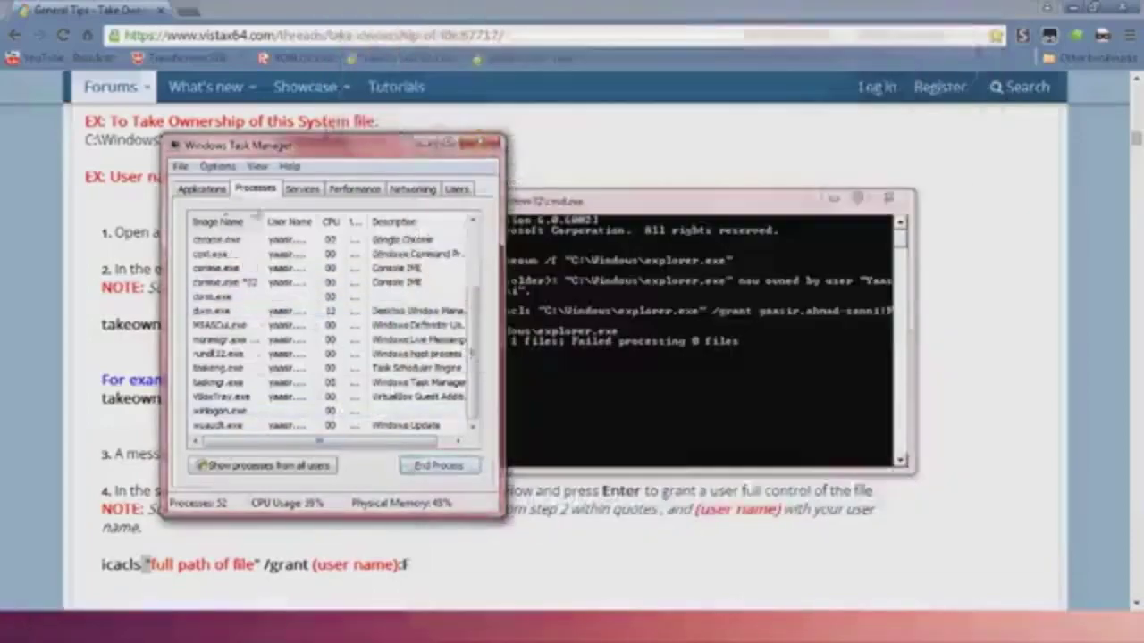
Run a new explorer task from Task Manager to restart the Windows shell
left_click(179, 166)
left_click(192, 185)
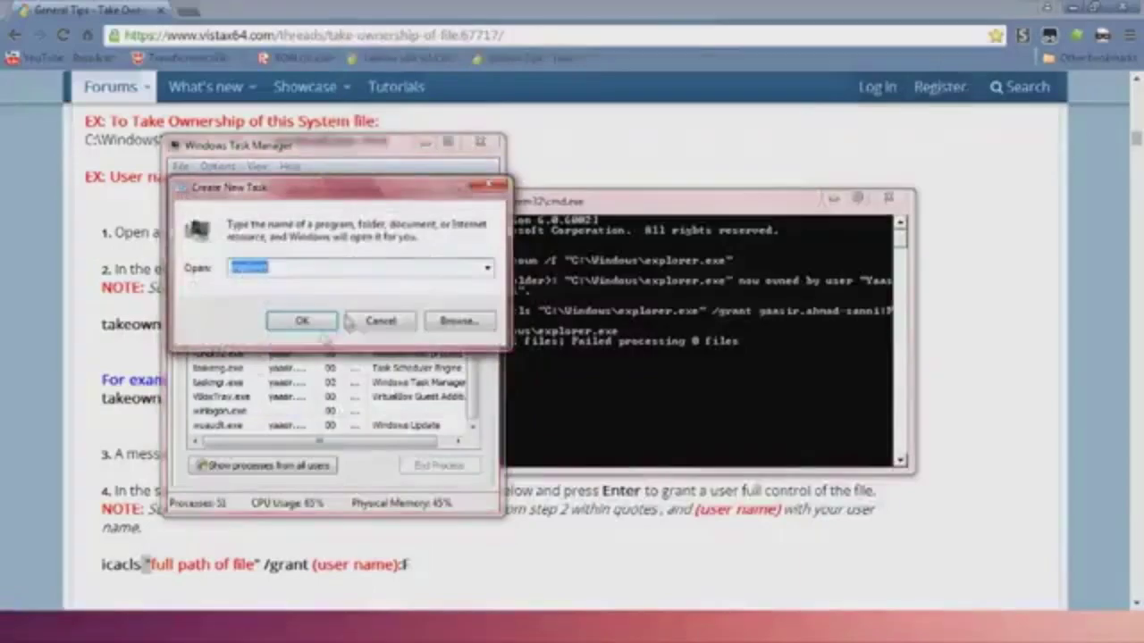
left_click(300, 321)
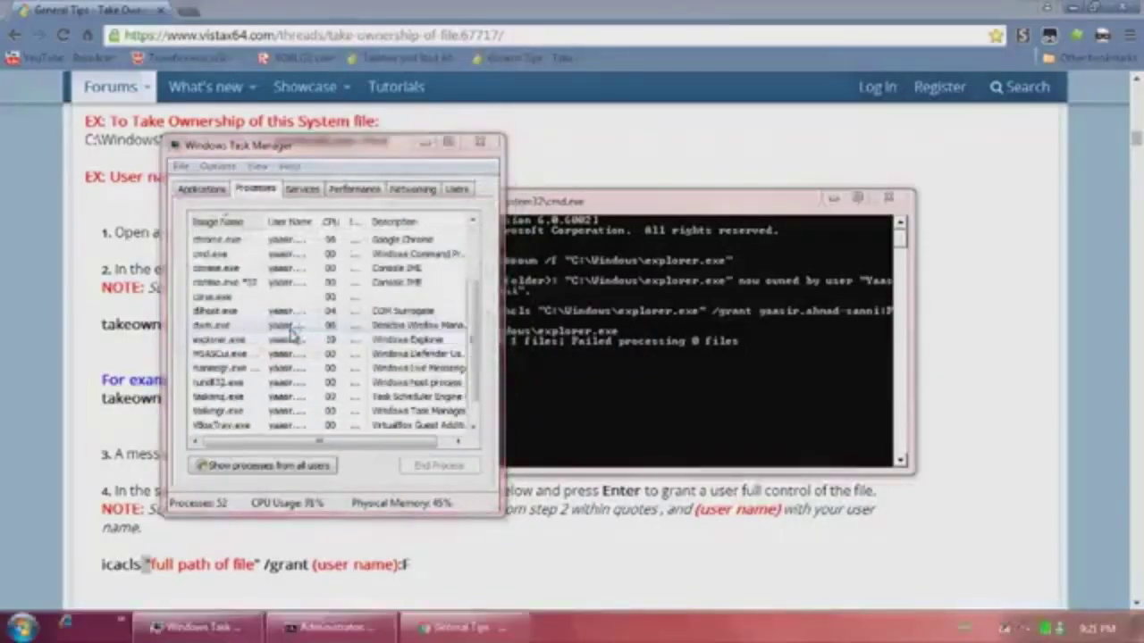
Browse to the Program Files folder on Local Disk (C:) and move the Task Manager window clear of the folder window
left_click(22, 628)
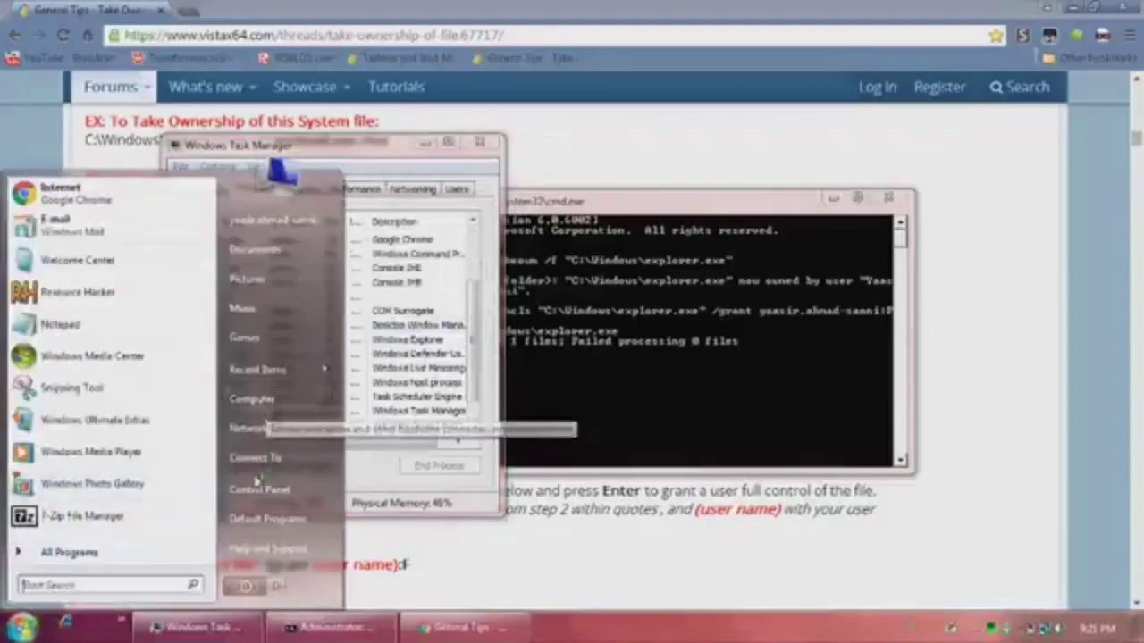
left_click(295, 400)
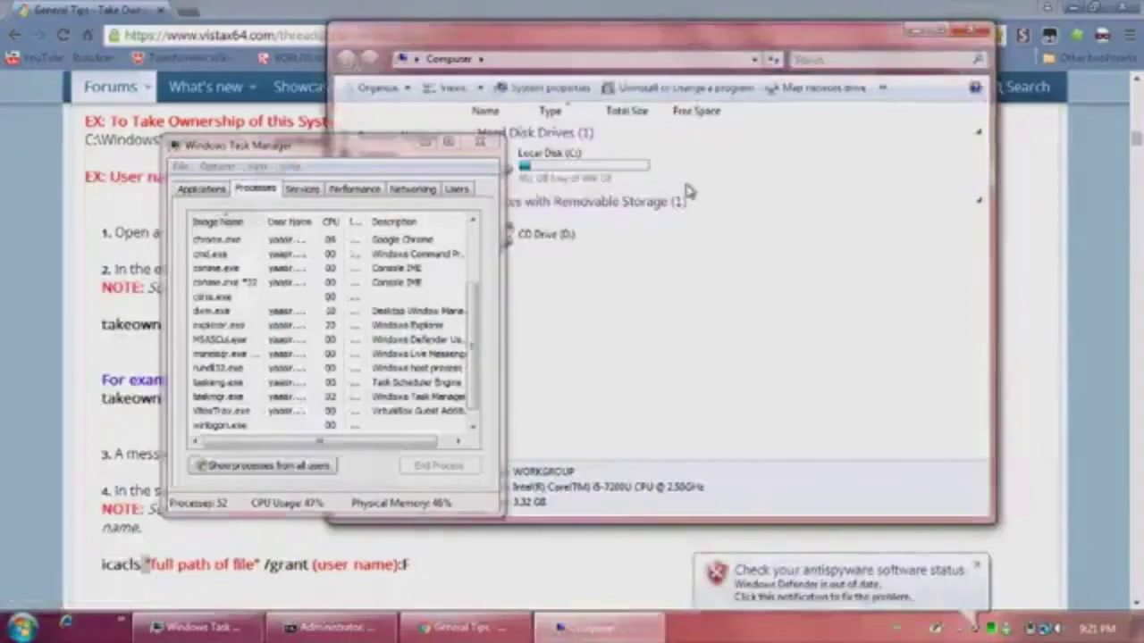
double_click(640, 173)
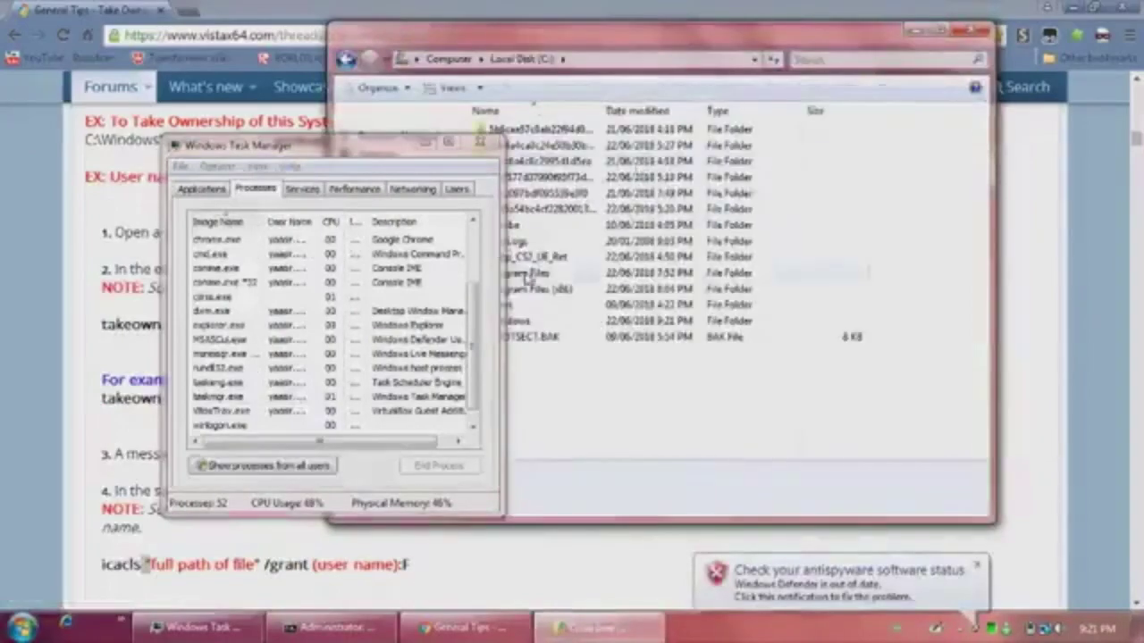
double_click(529, 275)
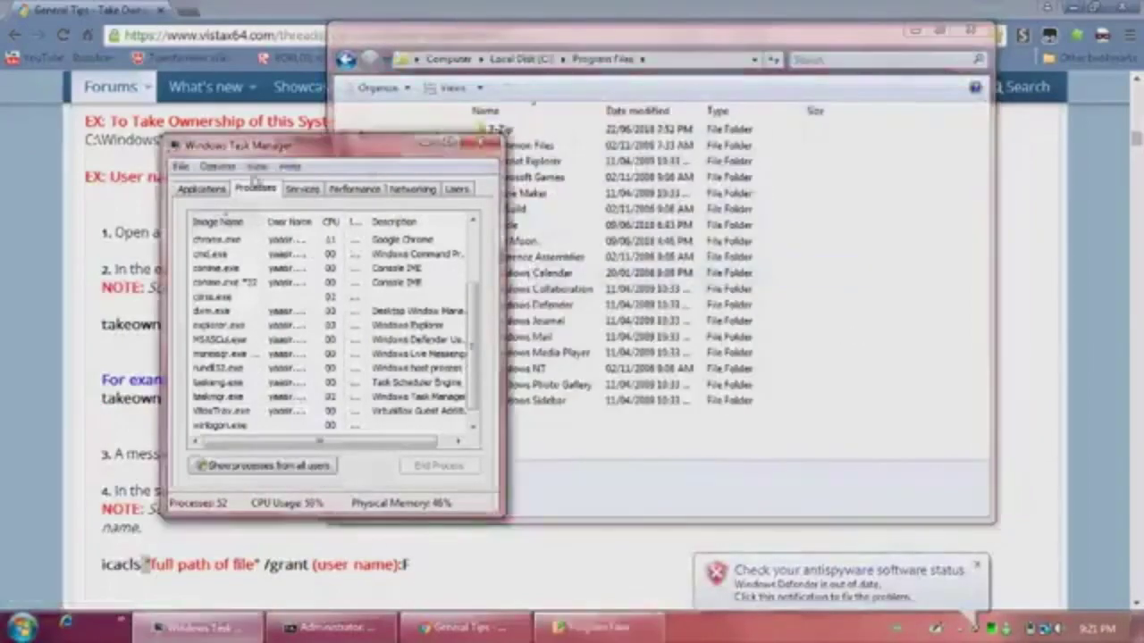
left_click_drag(375, 146, 201, 151)
left_click(536, 79)
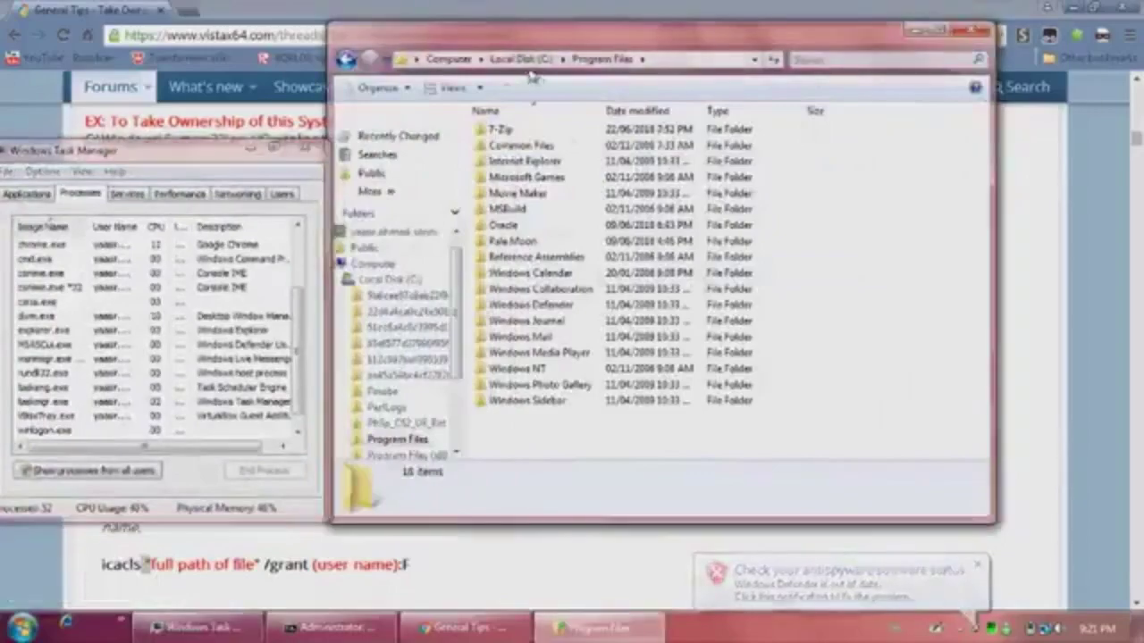
Go to the ViGlance folder in Program Files (x86) on drive C and launch the ViGlance application
left_click(522, 59)
double_click(502, 291)
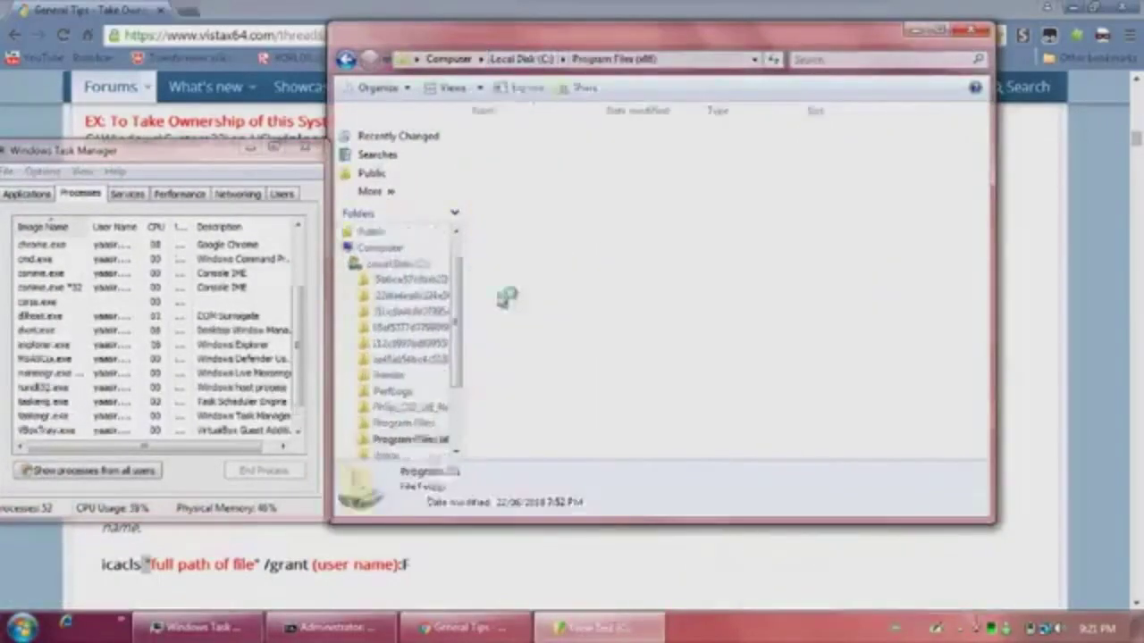
double_click(517, 261)
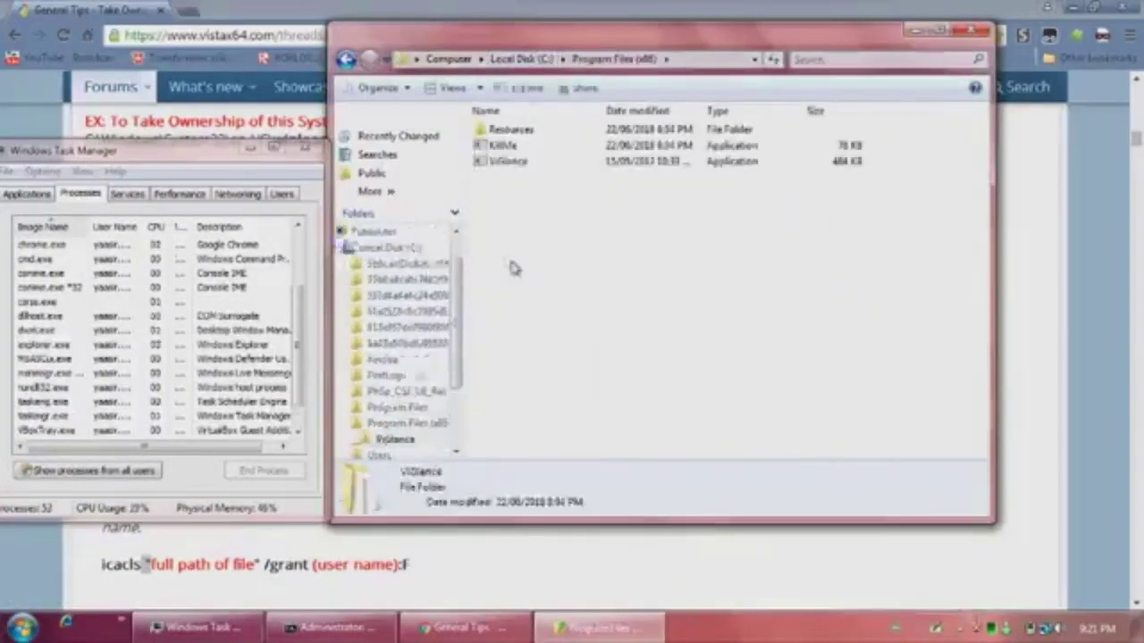
left_click(543, 164)
double_click(544, 165)
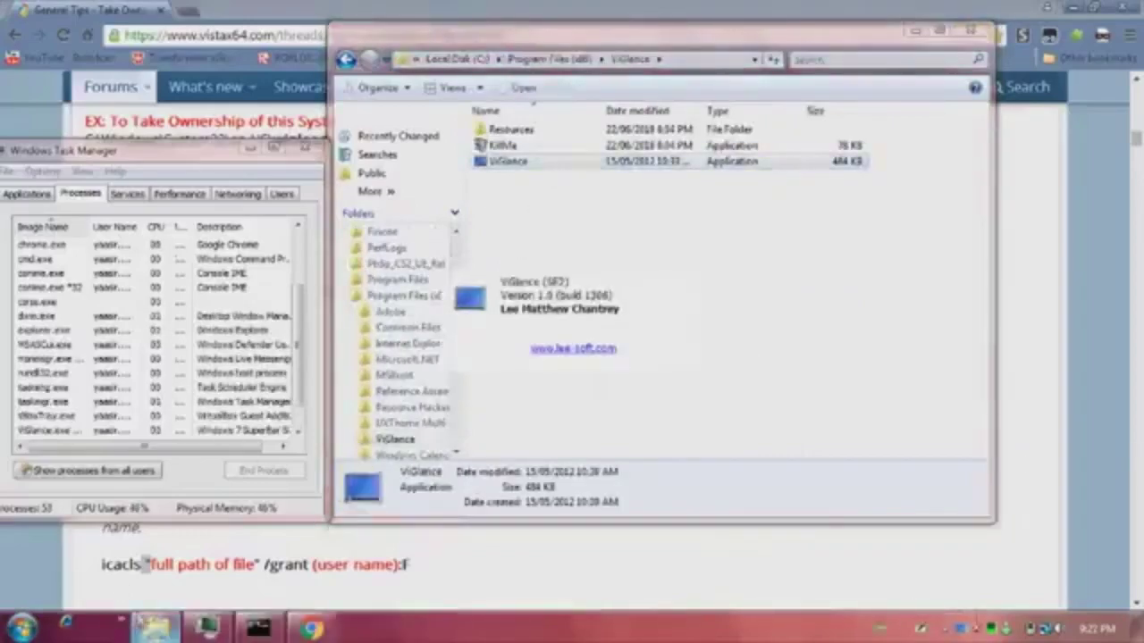
Turn off Show Quick Launch in the taskbar properties and apply the change
mouse_move(161, 628)
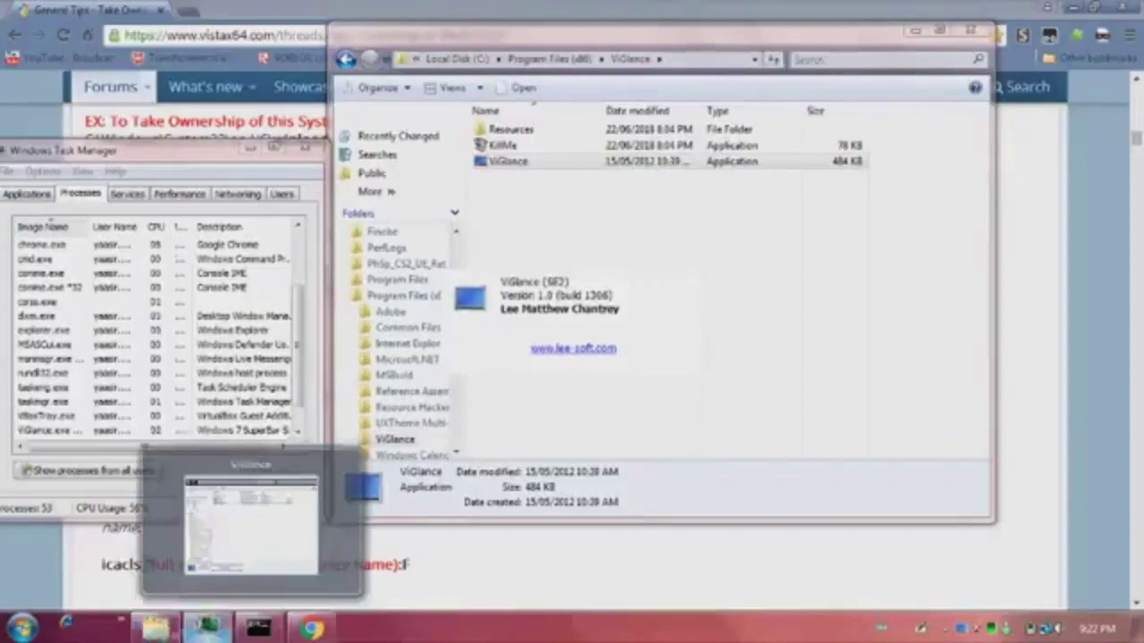
right_click(363, 636)
left_click(410, 618)
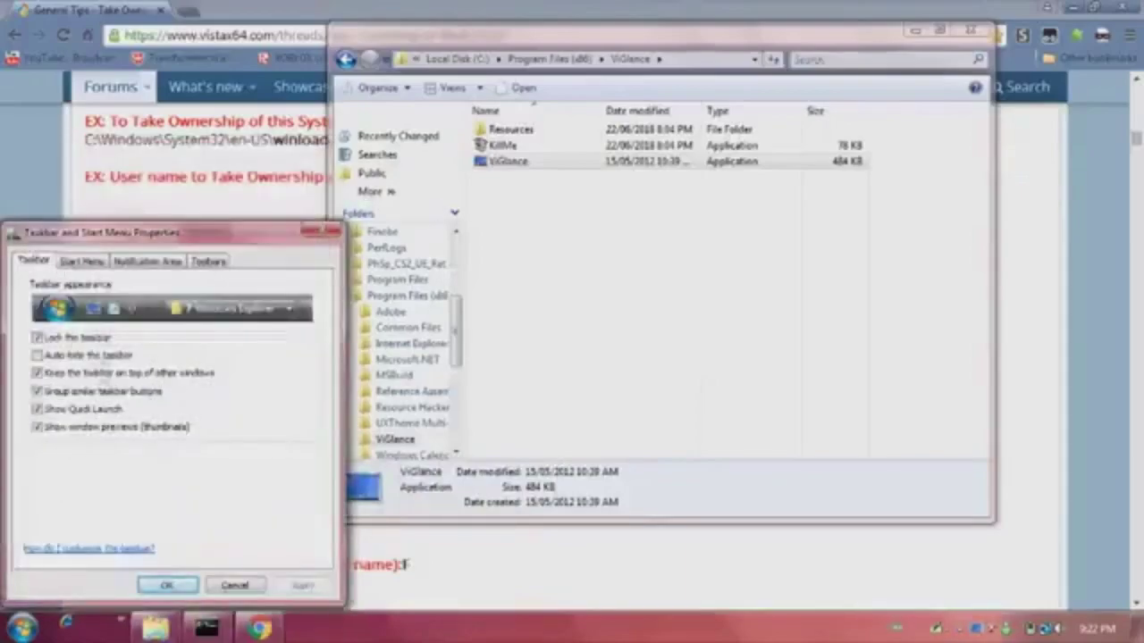
left_click(64, 409)
left_click(302, 585)
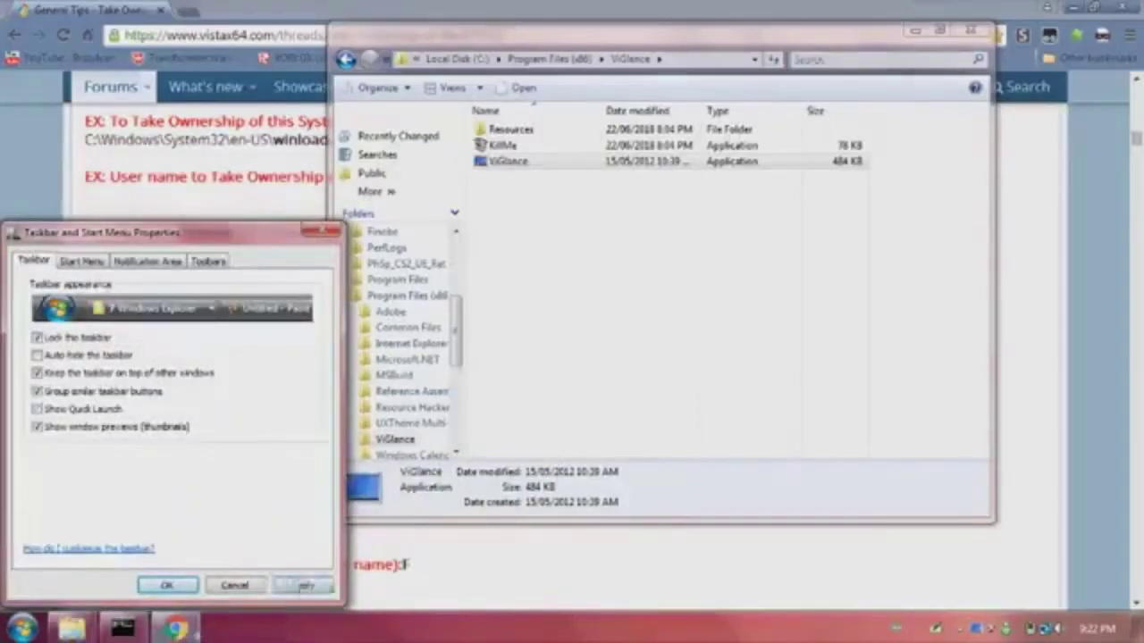
left_click(183, 584)
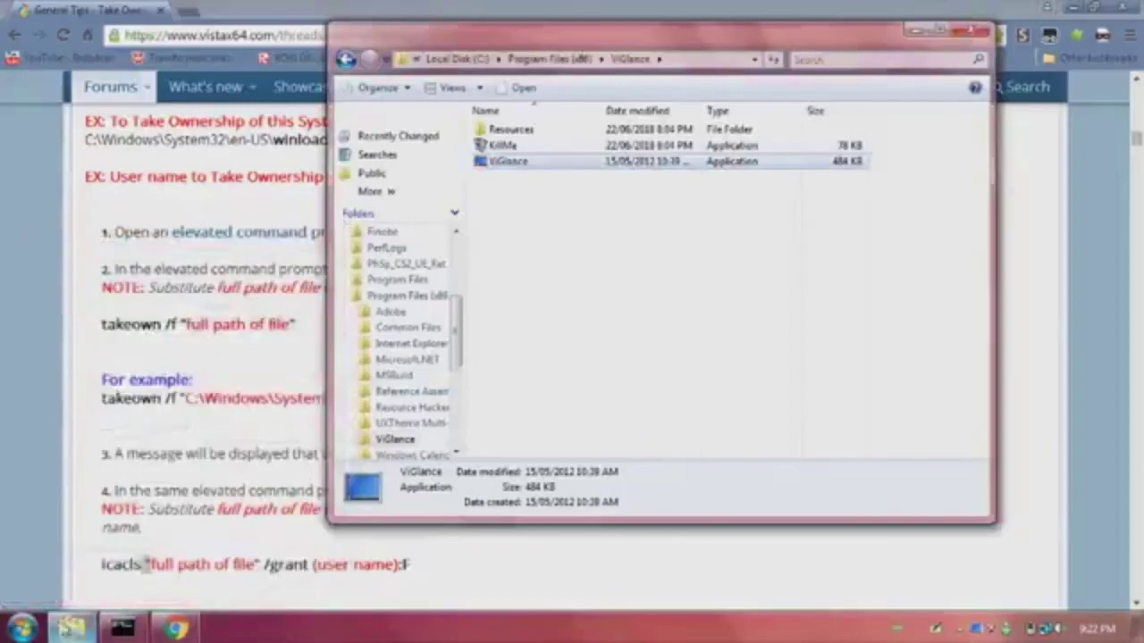
Check the window options of the Explorer taskbar item, and close the ViGlance folder and command prompt windows
right_click(76, 628)
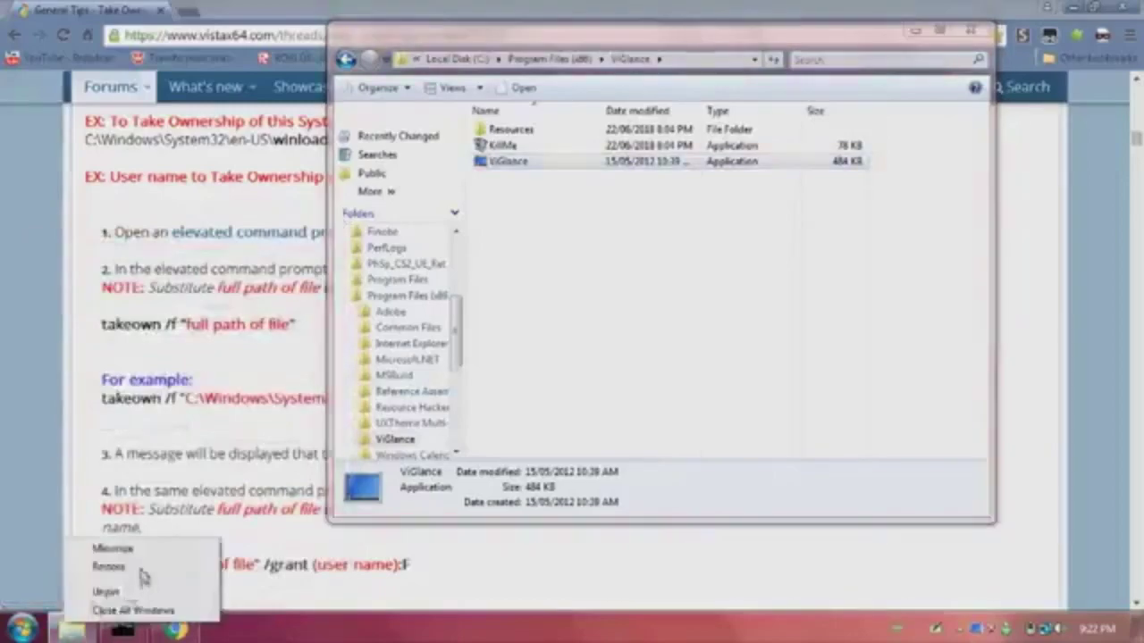
left_click(250, 633)
left_click(980, 32)
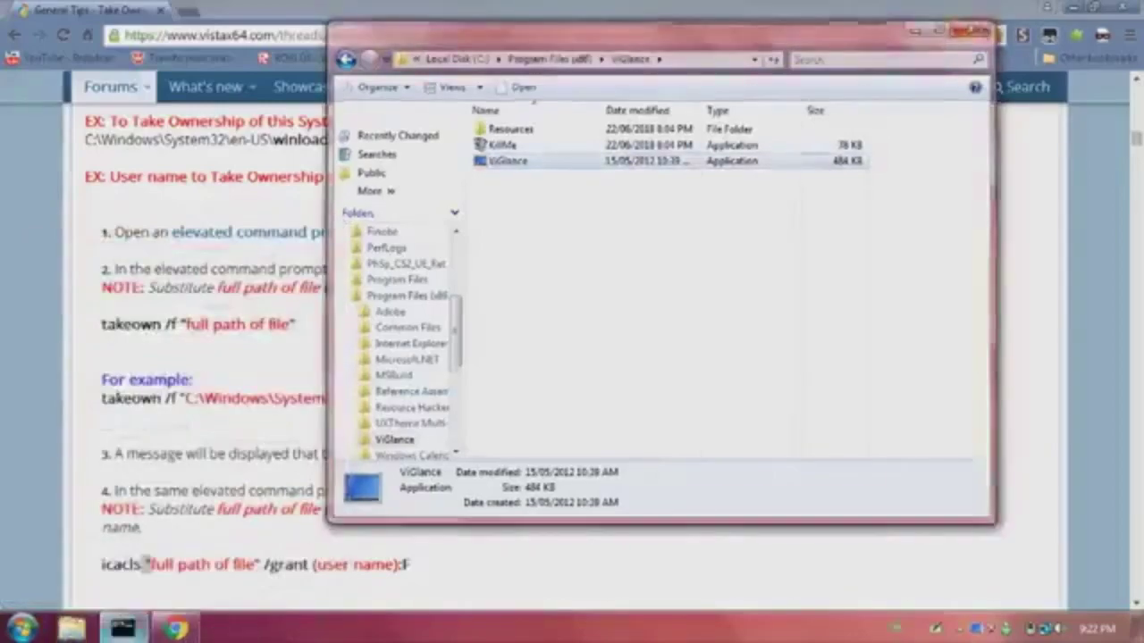
left_click(980, 31)
left_click(888, 198)
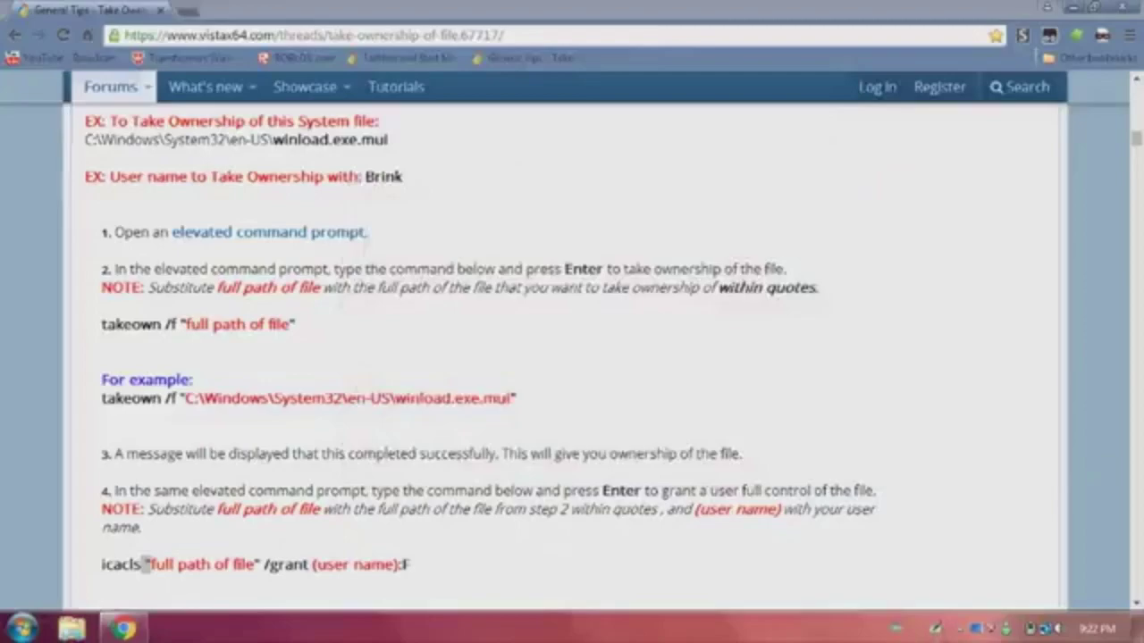
View the Start menu and open the DeviantArt site in a new browser tab
left_click(22, 629)
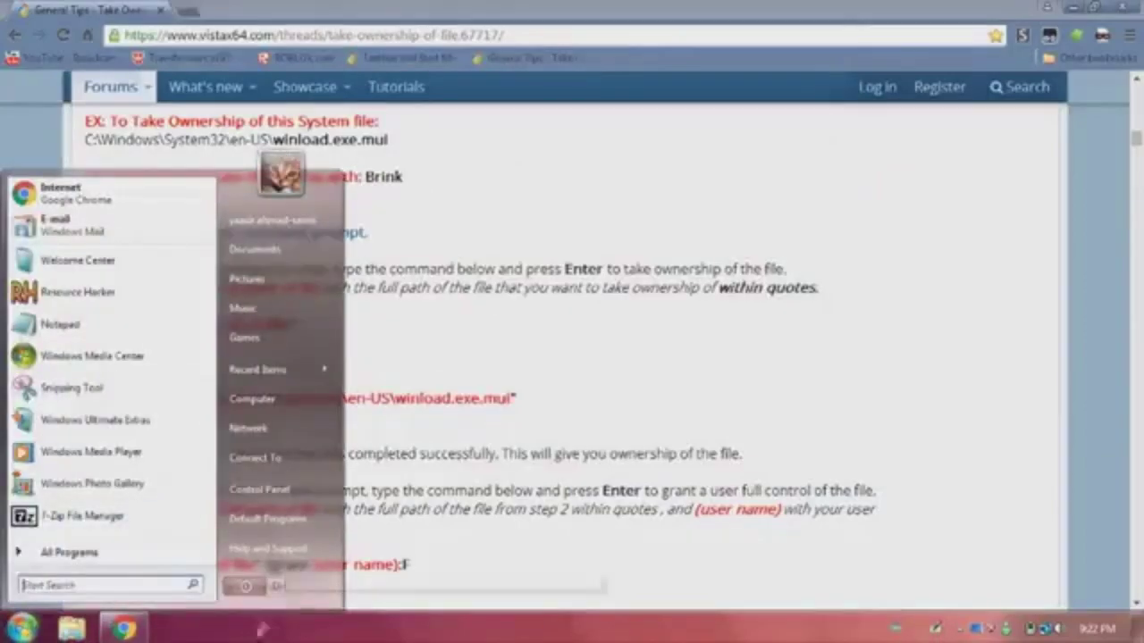
left_click(234, 34)
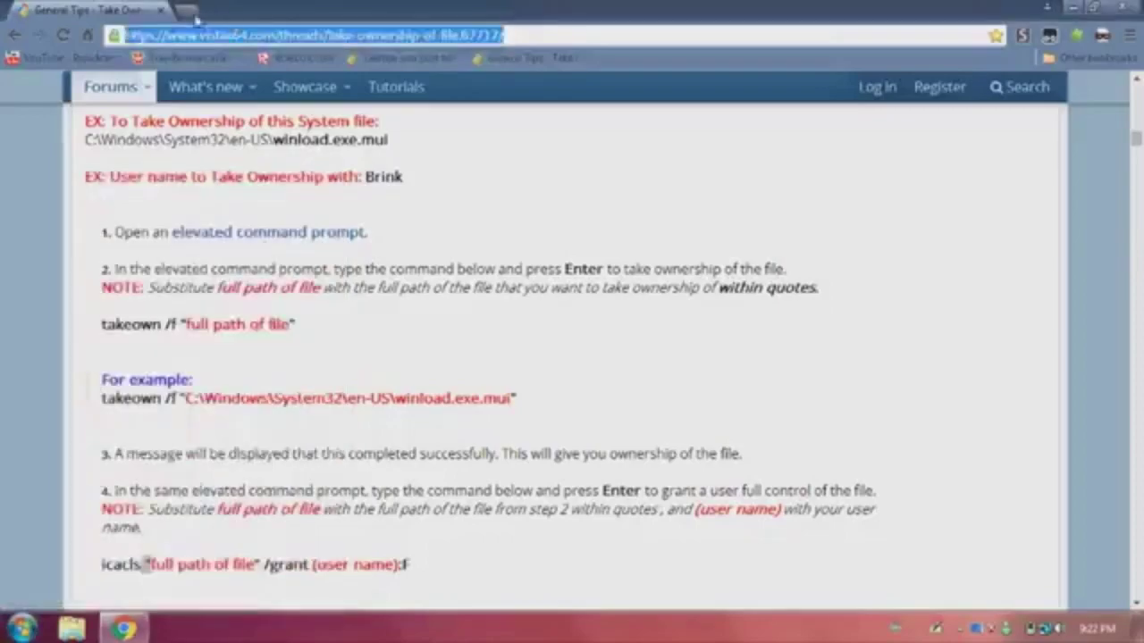
left_click(188, 11)
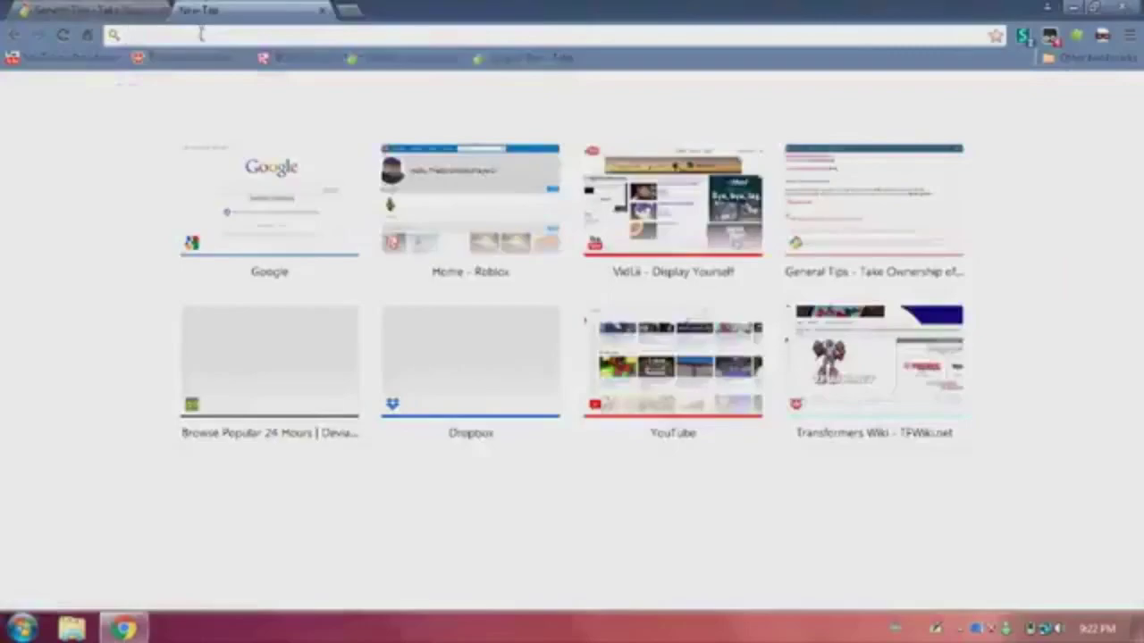
left_click(209, 402)
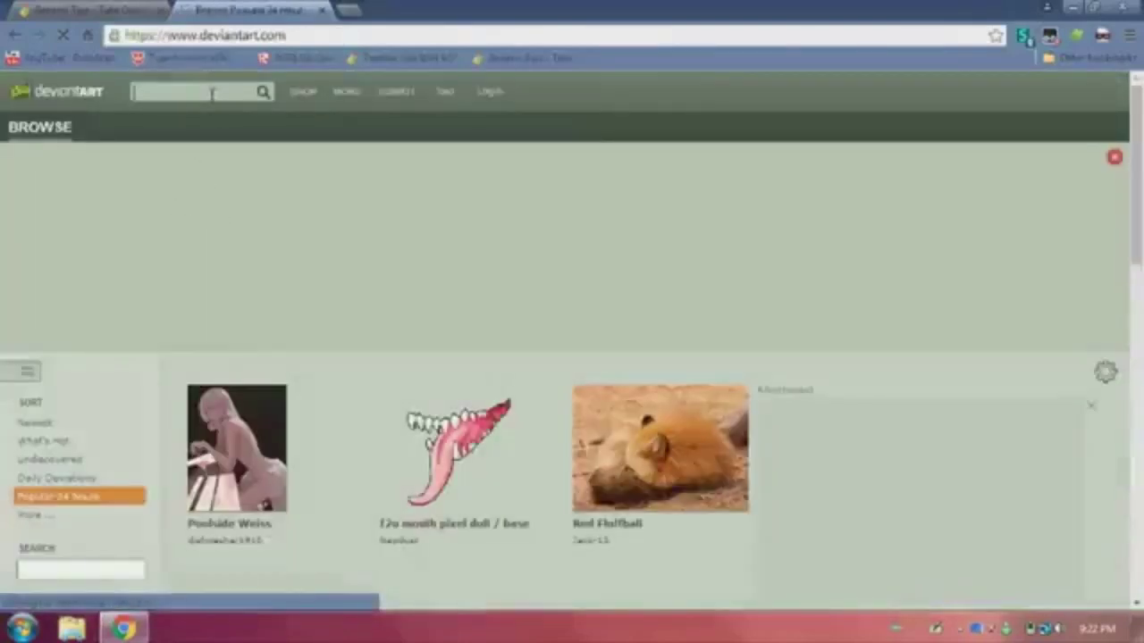
Search DeviantArt for "windows 7 icons"
type("s")
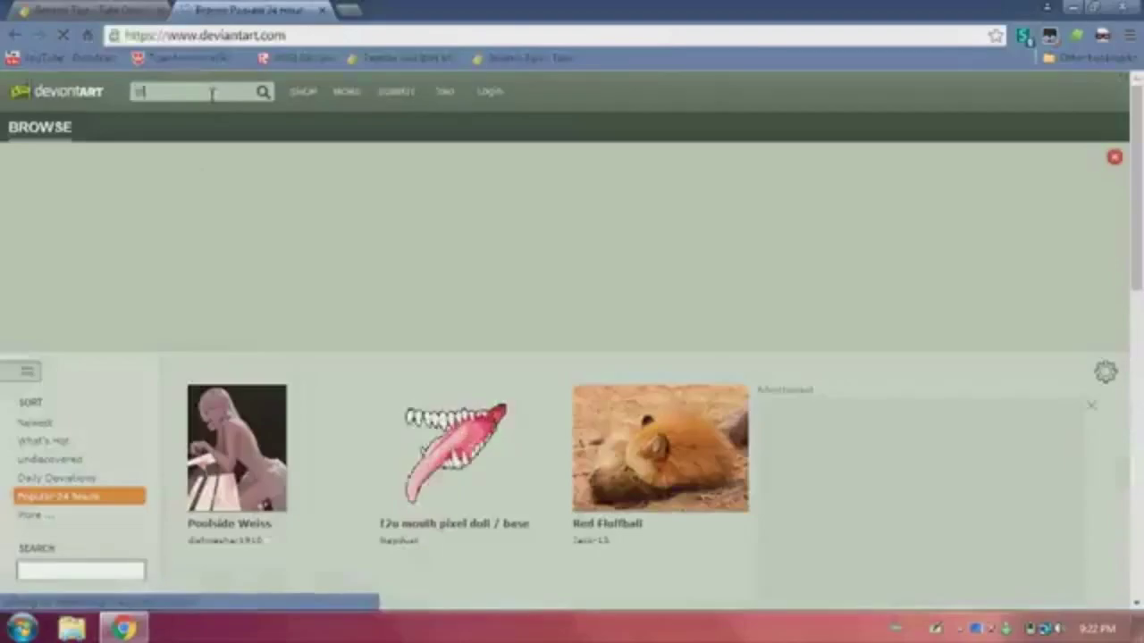
type("indows 7 i")
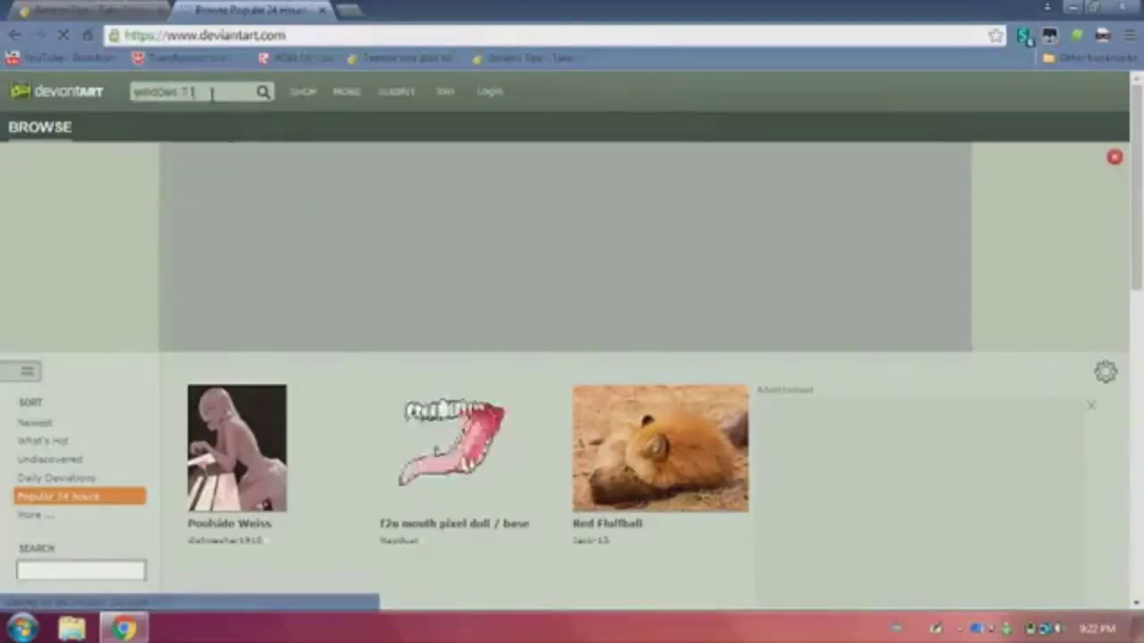
type("cons")
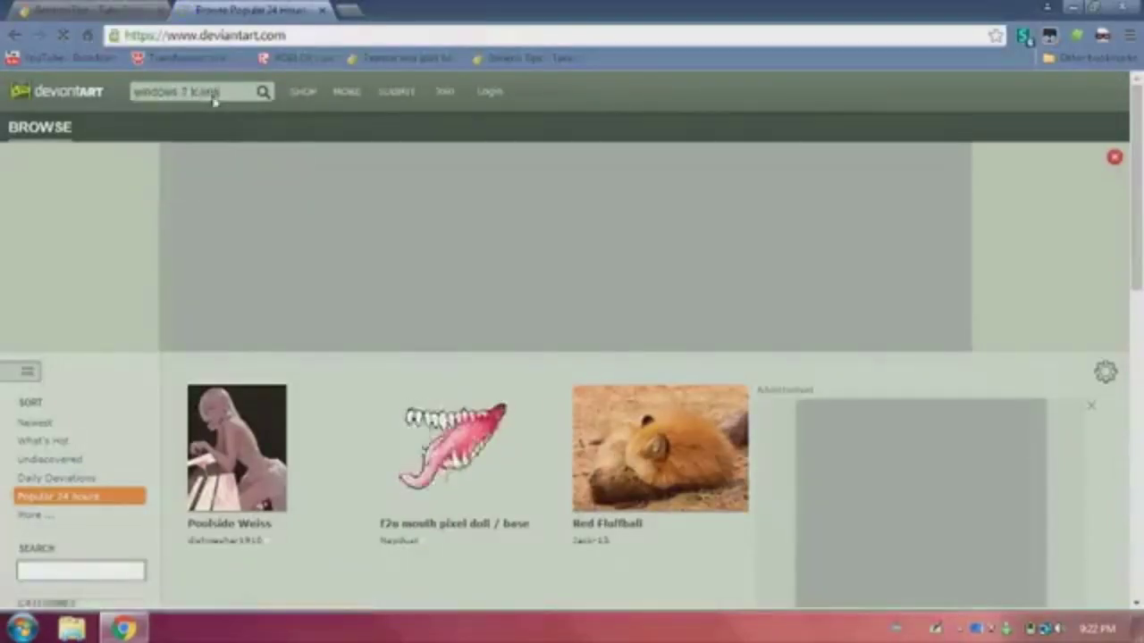
key("Return")
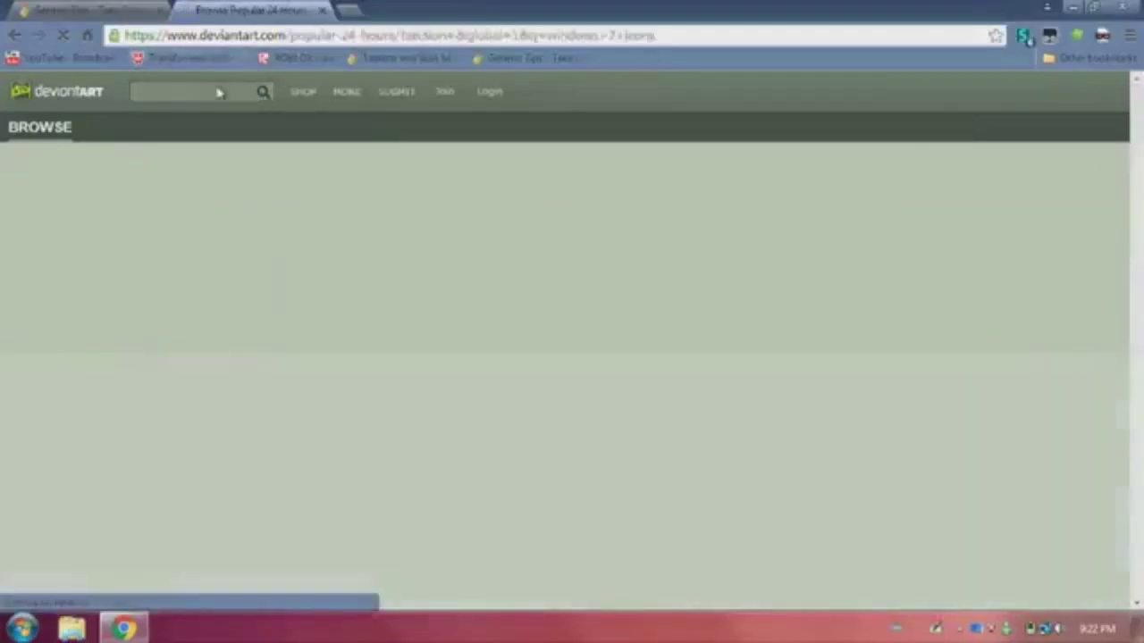
Find the second Windows 7 Official 256x256 icon pack in the results and open it in a new tab
scroll(161, 245, "down", 3)
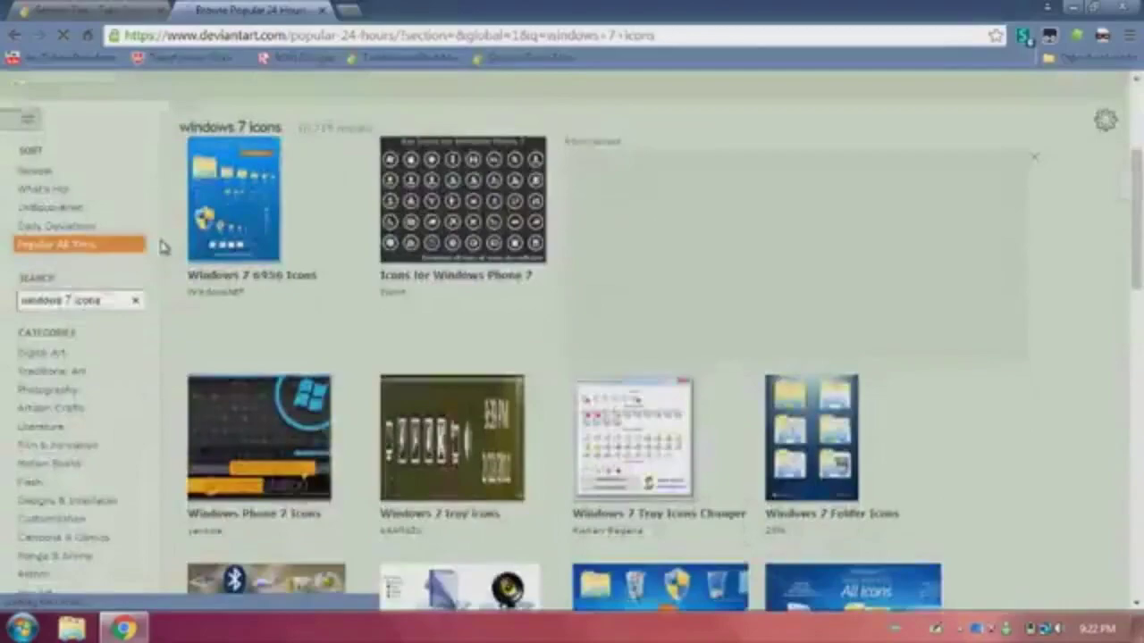
scroll(161, 245, "down", 2)
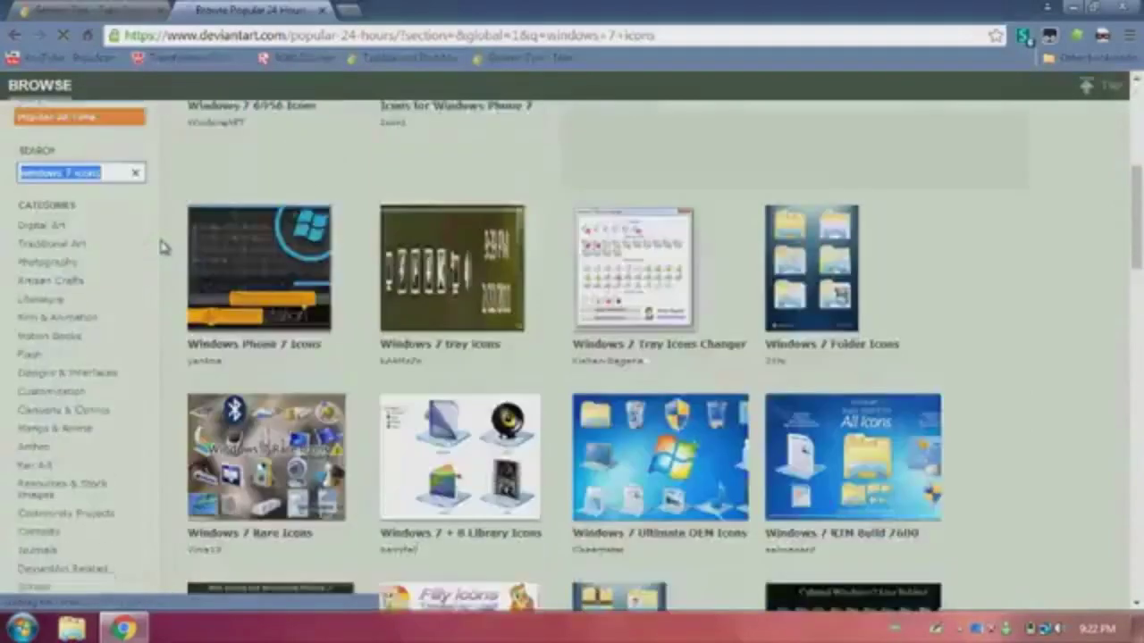
scroll(161, 245, "down", 1)
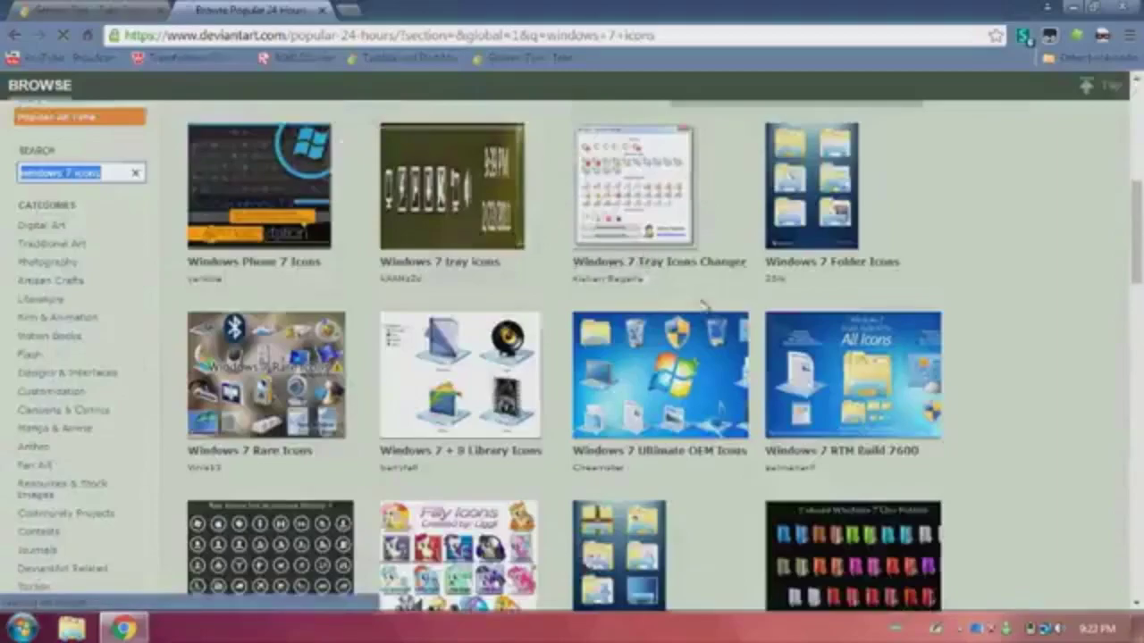
scroll(705, 305, "down", 3)
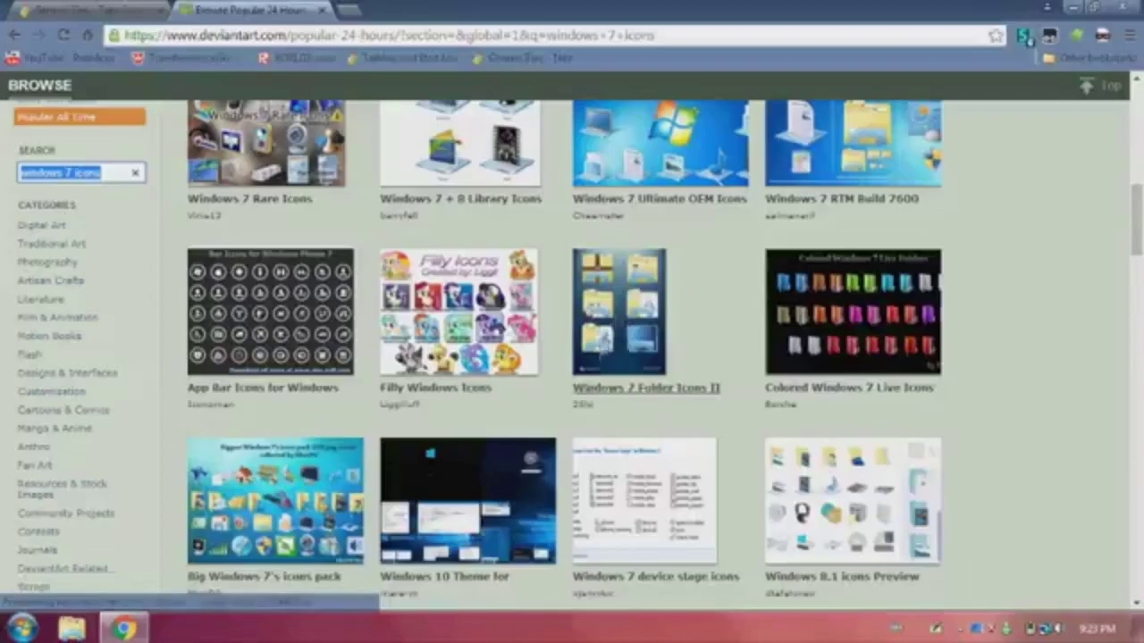
scroll(608, 302, "down", 5)
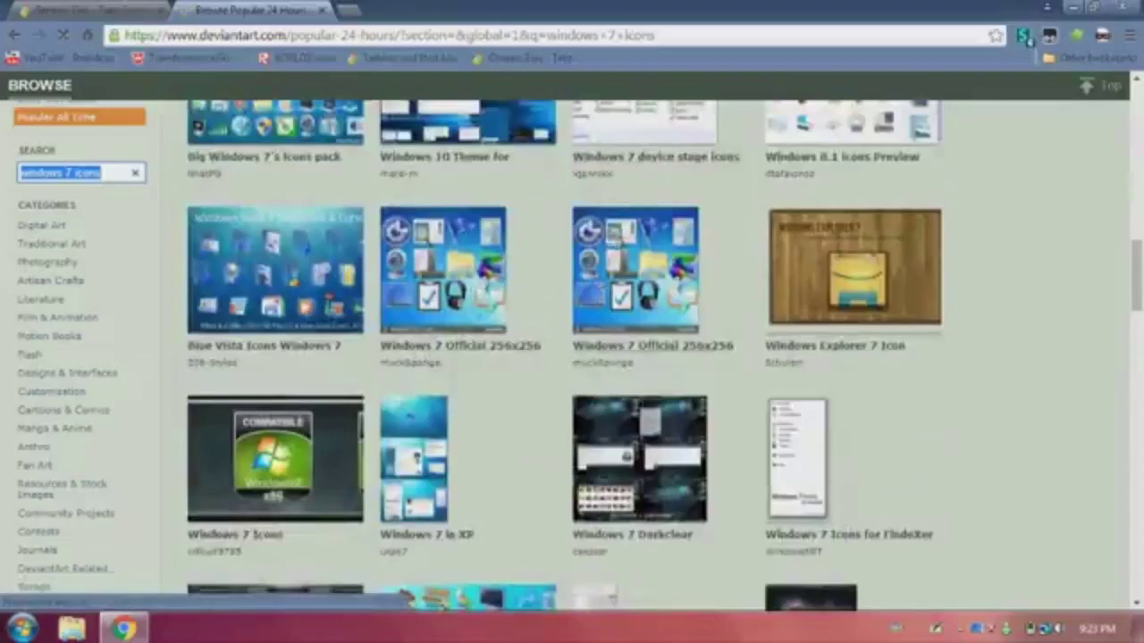
right_click(604, 234)
left_click(625, 240)
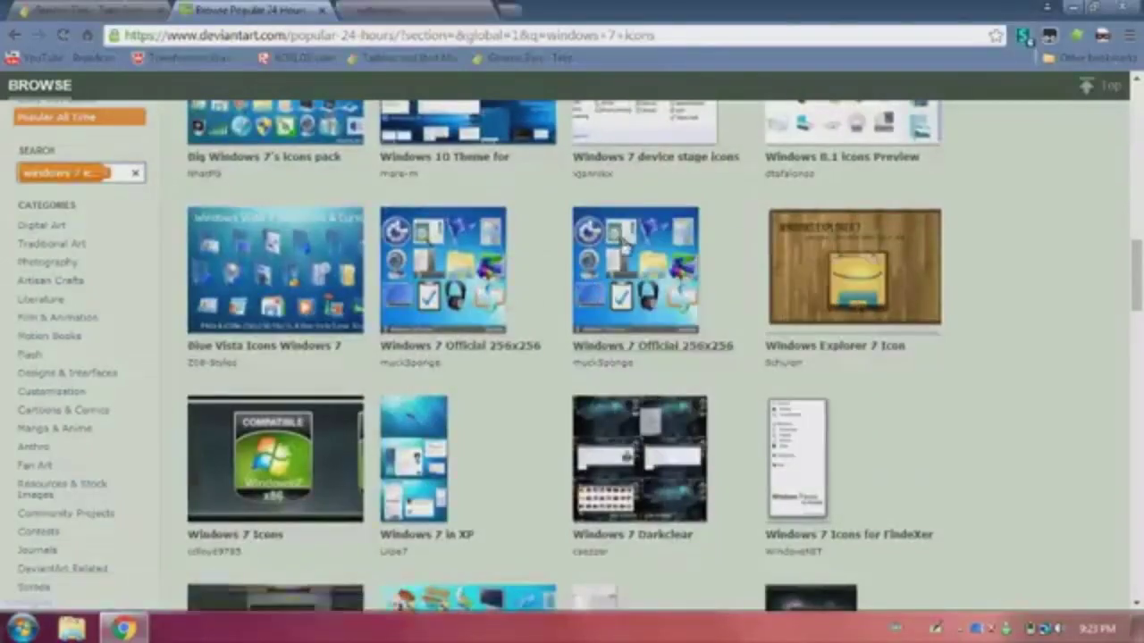
Look through the DeviantArt search results for other Windows 7 icon packs
scroll(400, 507, "down", 3)
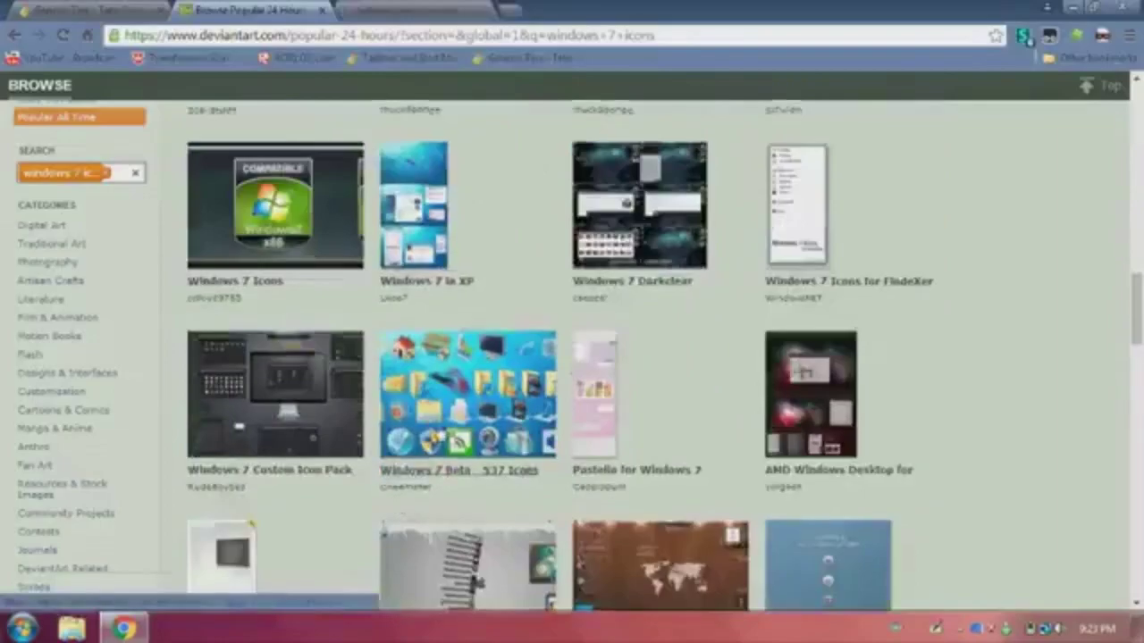
scroll(444, 427, "down", 3)
scroll(440, 429, "down", 2)
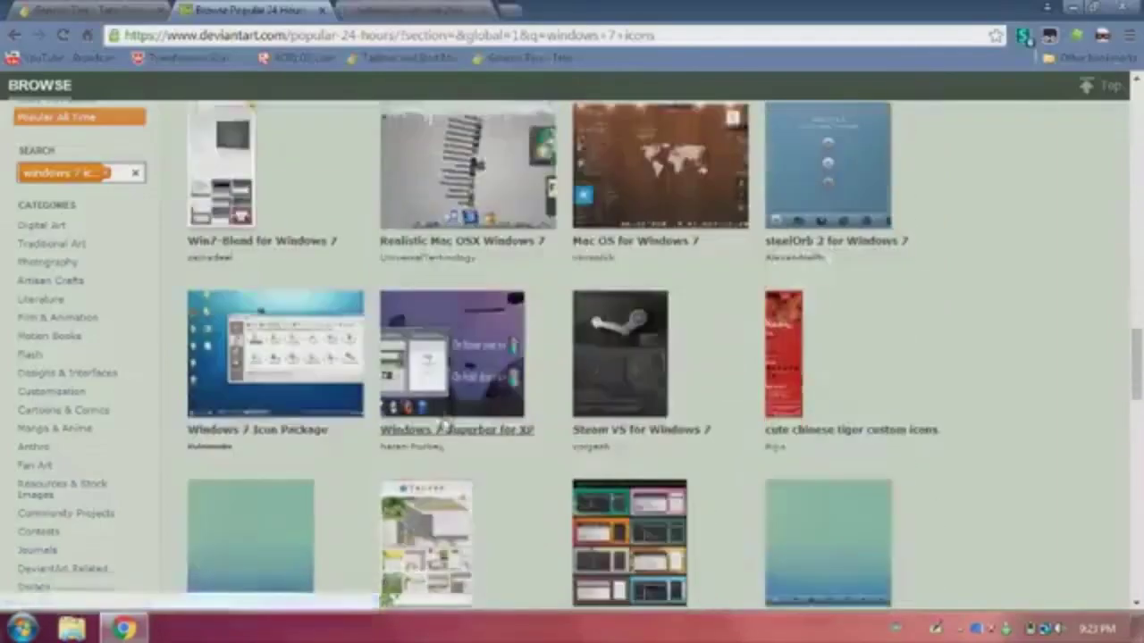
scroll(443, 425, "down", 2)
scroll(450, 420, "up", 6)
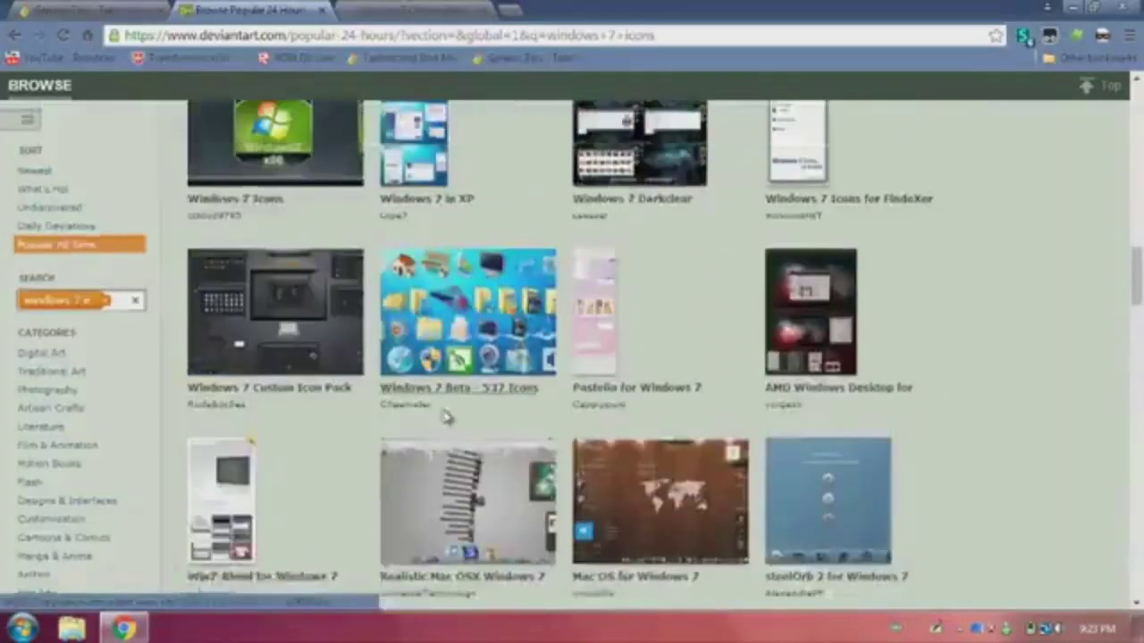
scroll(565, 256, "up", 8)
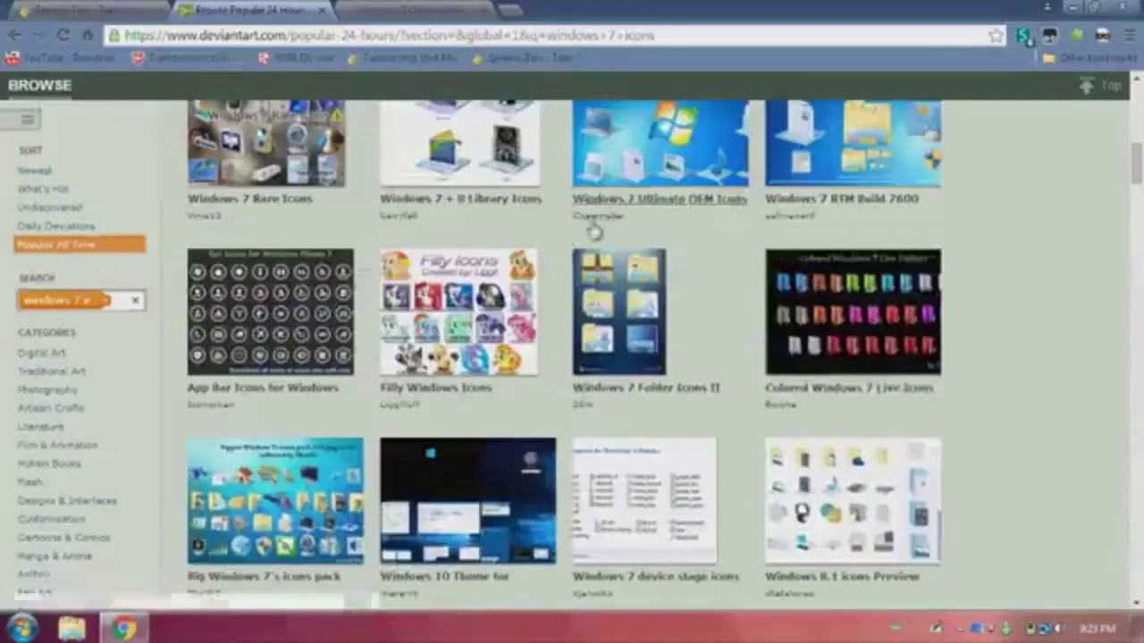
scroll(591, 230, "up", 2)
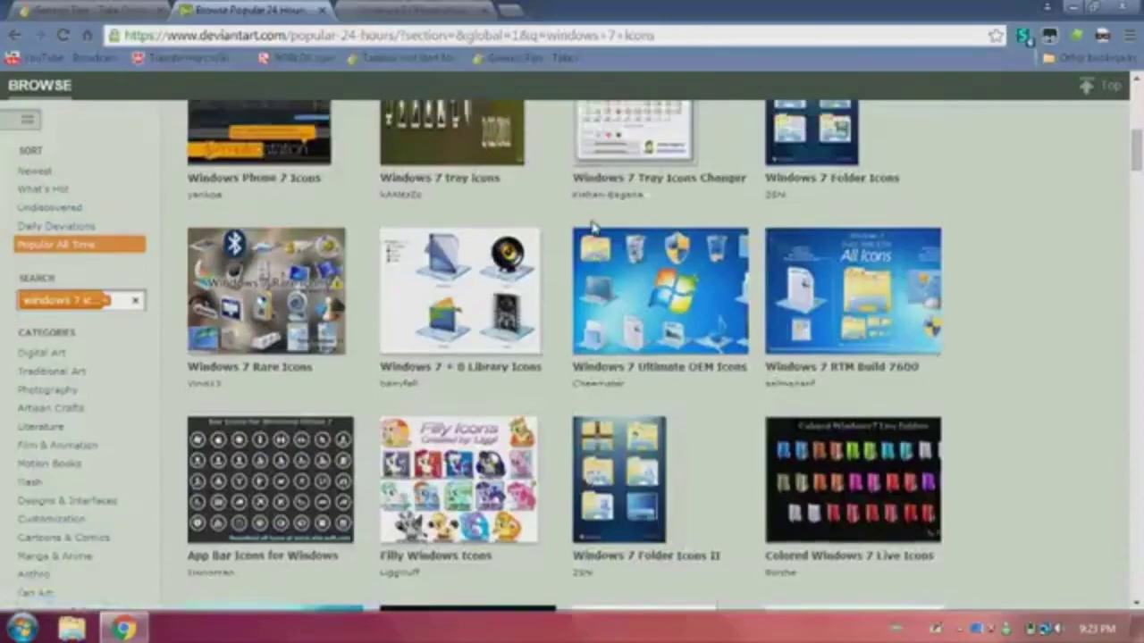
Download the Windows 7 Official 256x256 Icons (ICO) pack from its DeviantArt page
left_click(472, 15)
scroll(487, 185, "down", 5)
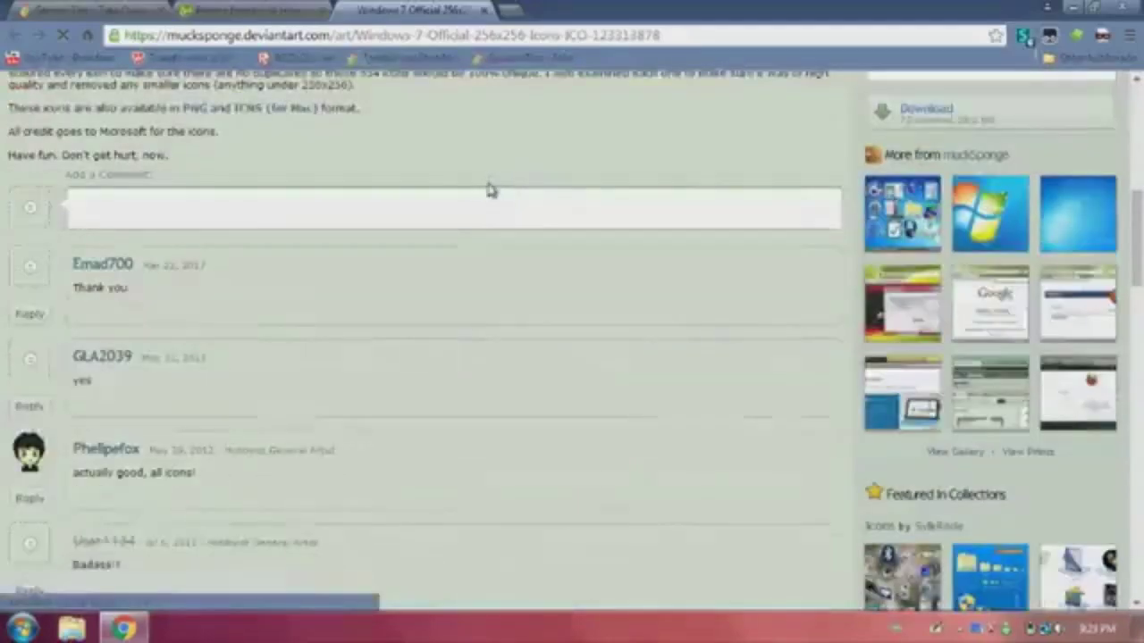
scroll(490, 191, "up", 1)
scroll(490, 190, "up", 1)
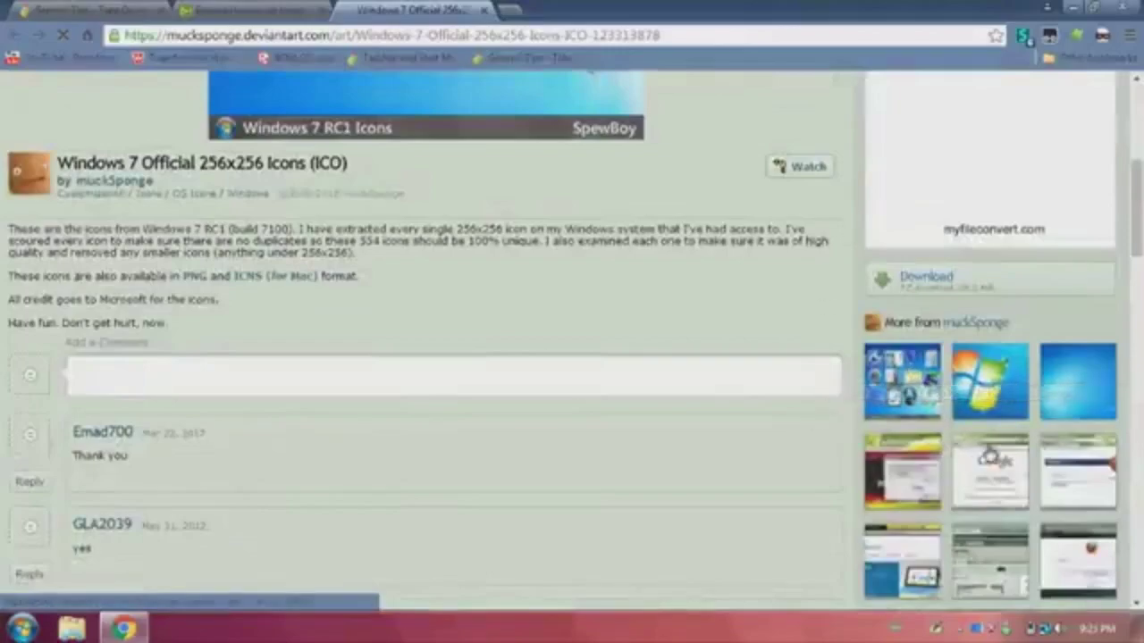
left_click(1052, 278)
scroll(740, 312, "down", 2)
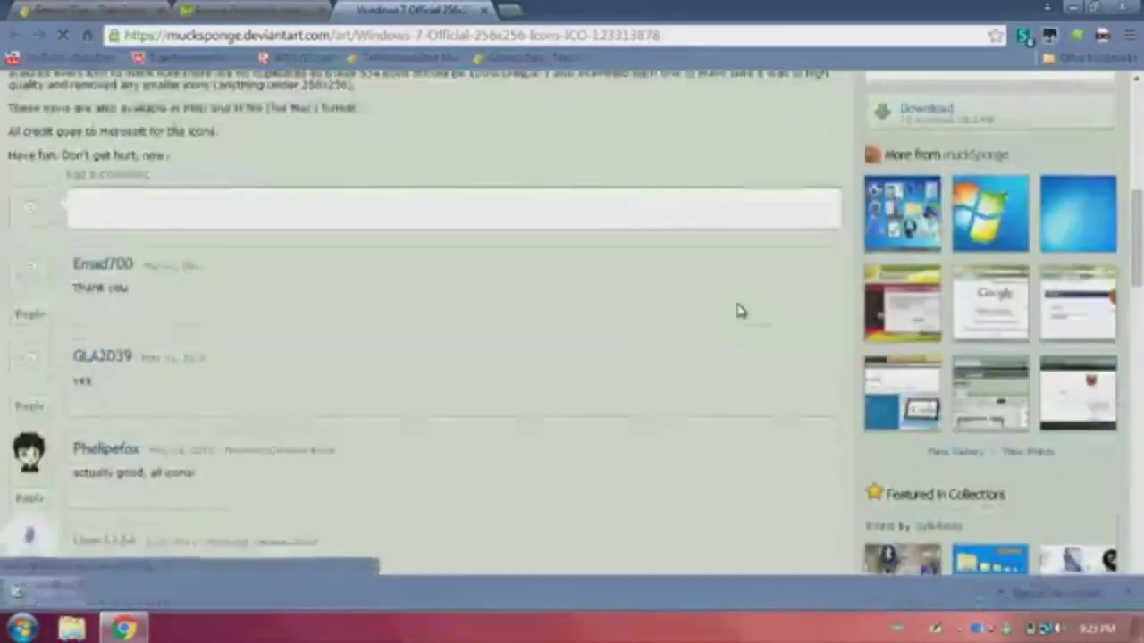
scroll(738, 311, "down", 1)
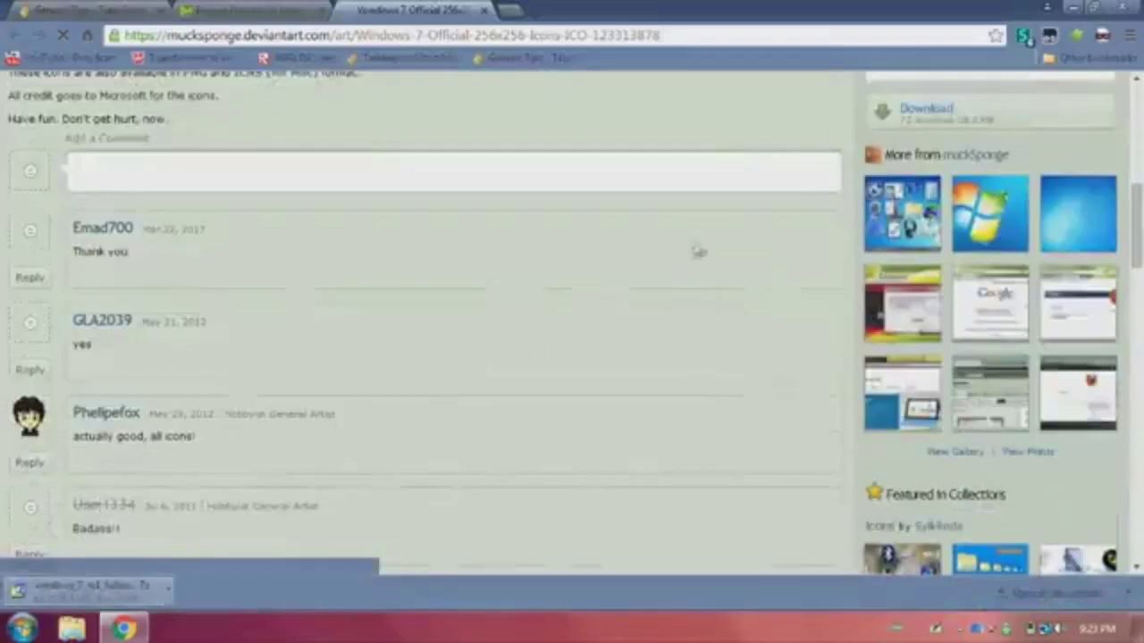
scroll(694, 247, "up", 6)
Open Windows 7 Ultimate OEM Icons from the search results in a new tab and download that pack
scroll(459, 431, "down", 3)
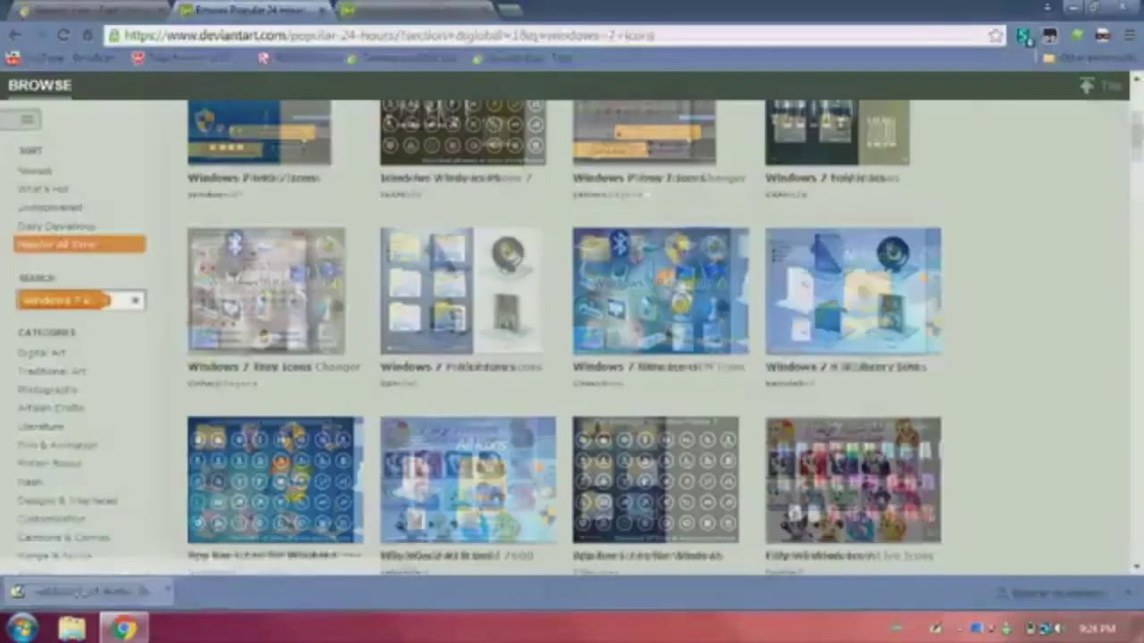
left_click(1128, 591)
right_click(319, 545)
left_click(387, 306)
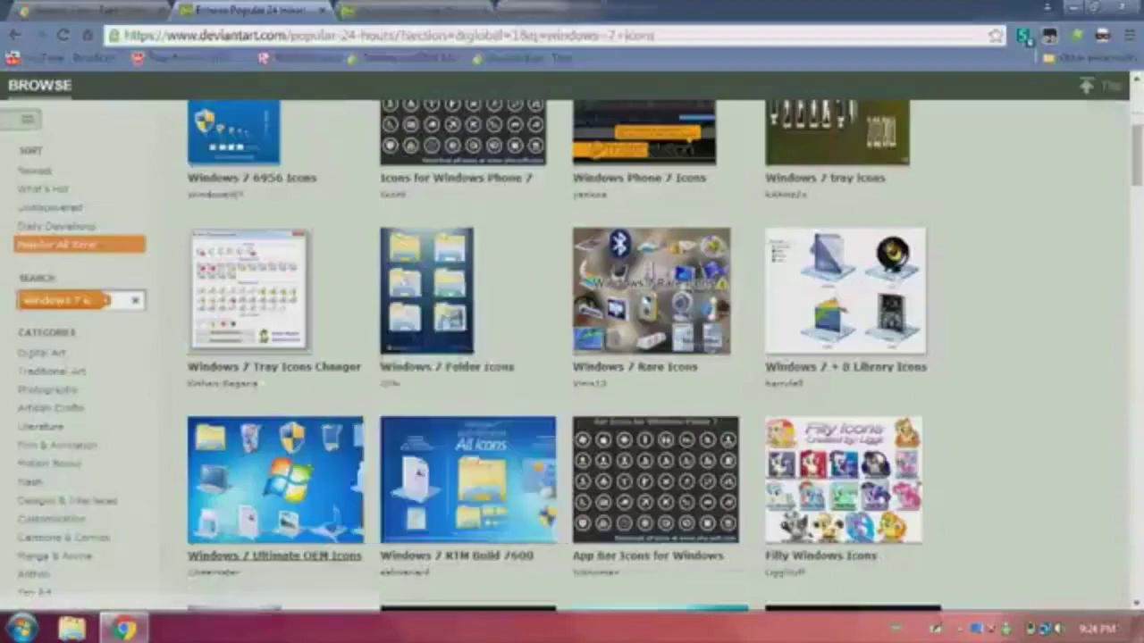
left_click(592, 7)
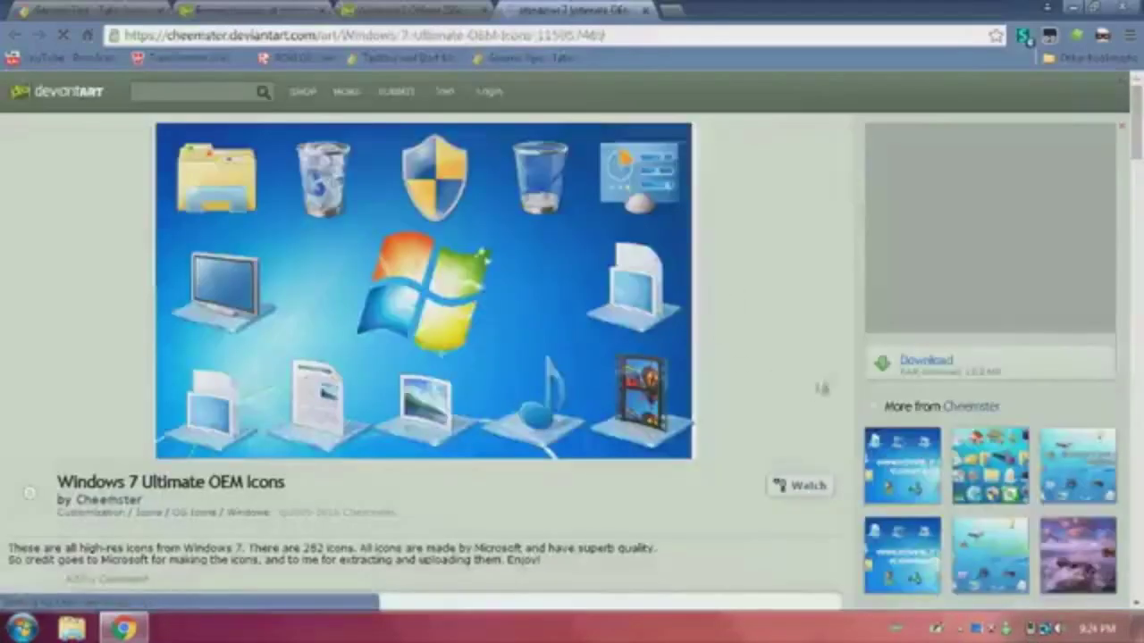
left_click(871, 361)
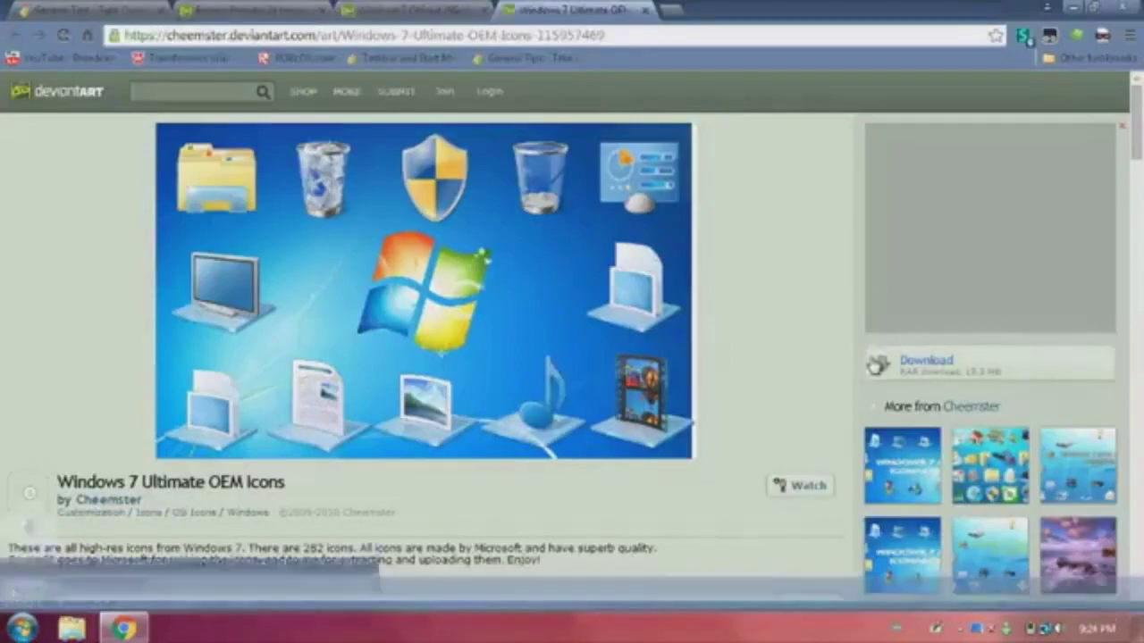
scroll(683, 451, "down", 1)
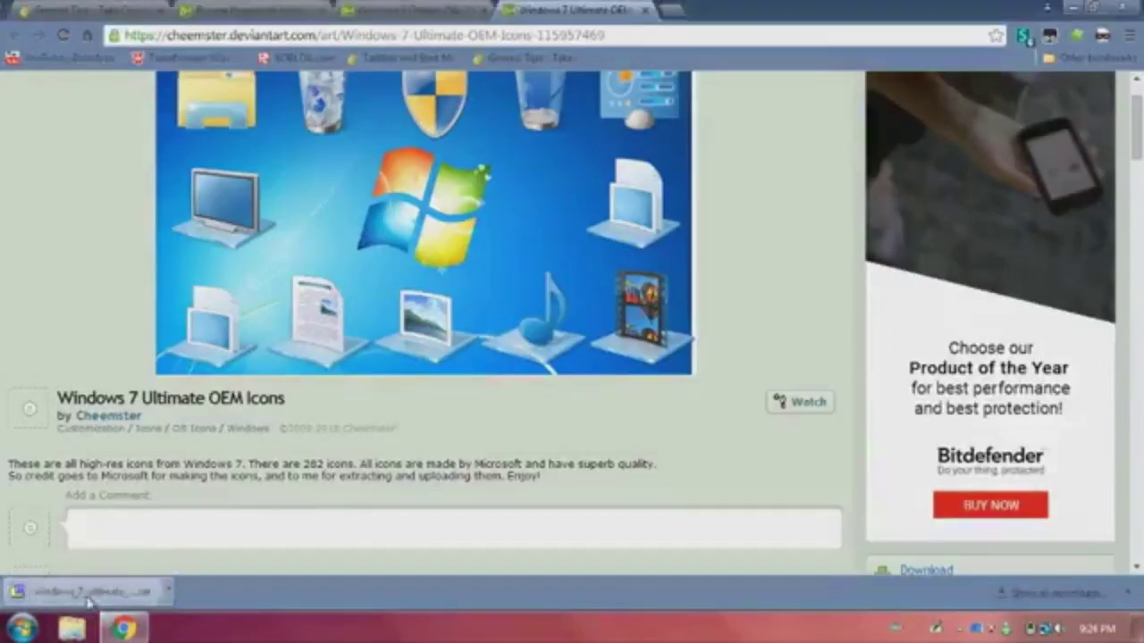
Open the downloaded Windows 7 Ultimate icons archive in 7-Zip and copy its contents to the Downloads folder
left_click(87, 591)
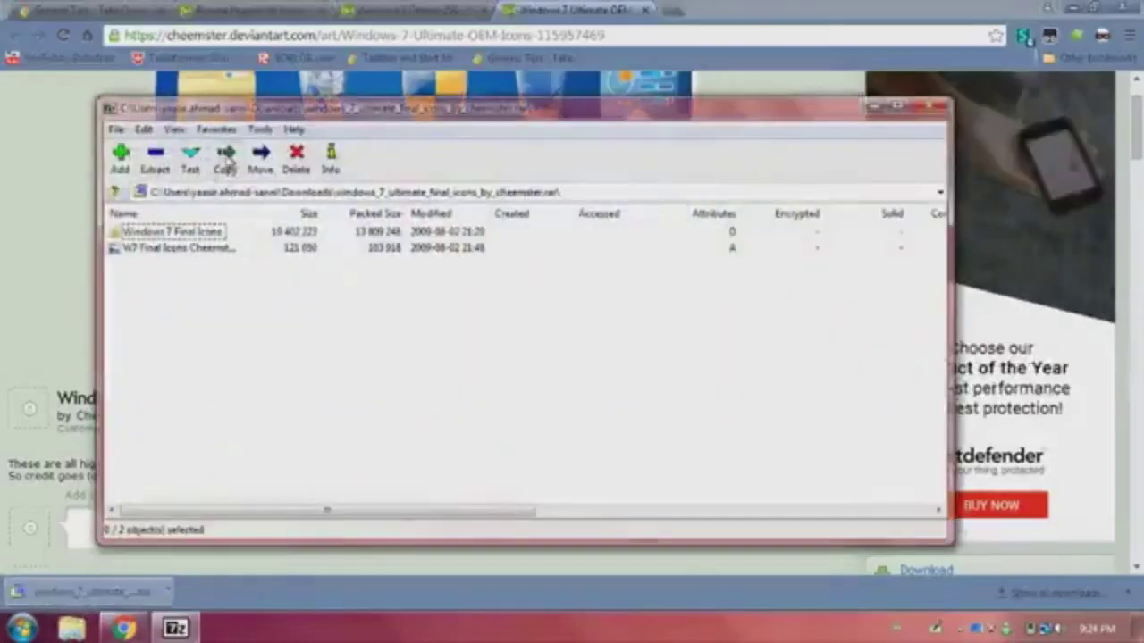
left_click(225, 159)
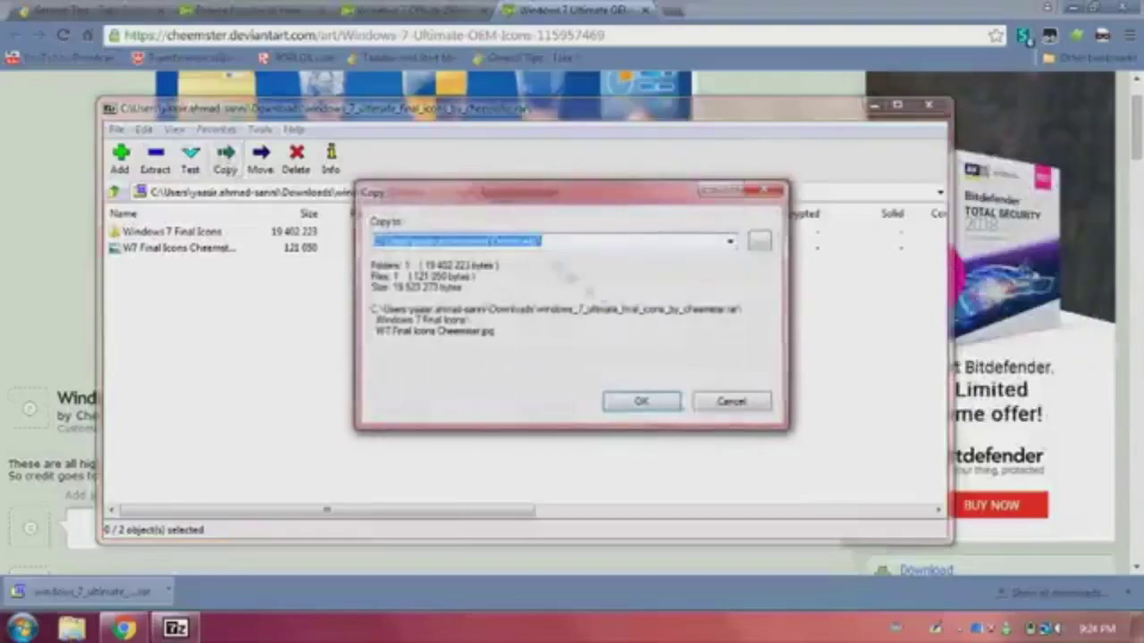
left_click(613, 407)
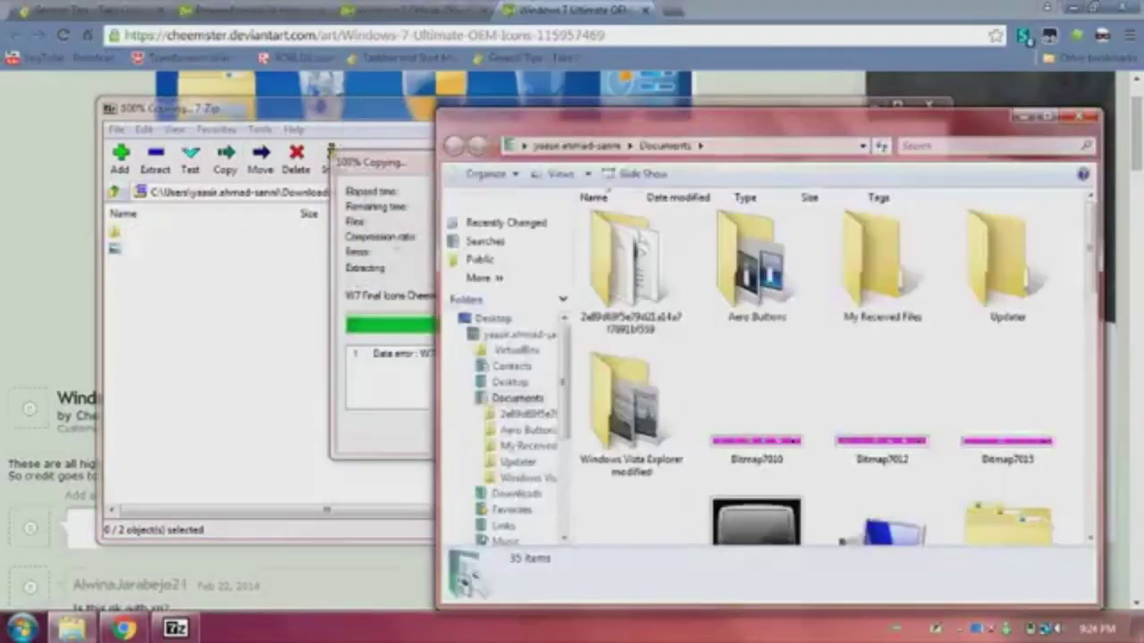
Show the Downloads folder in Explorer, dismiss the 7-Zip copy dialog and open the extracted Windows 7 Final Icons folder
left_click(483, 299)
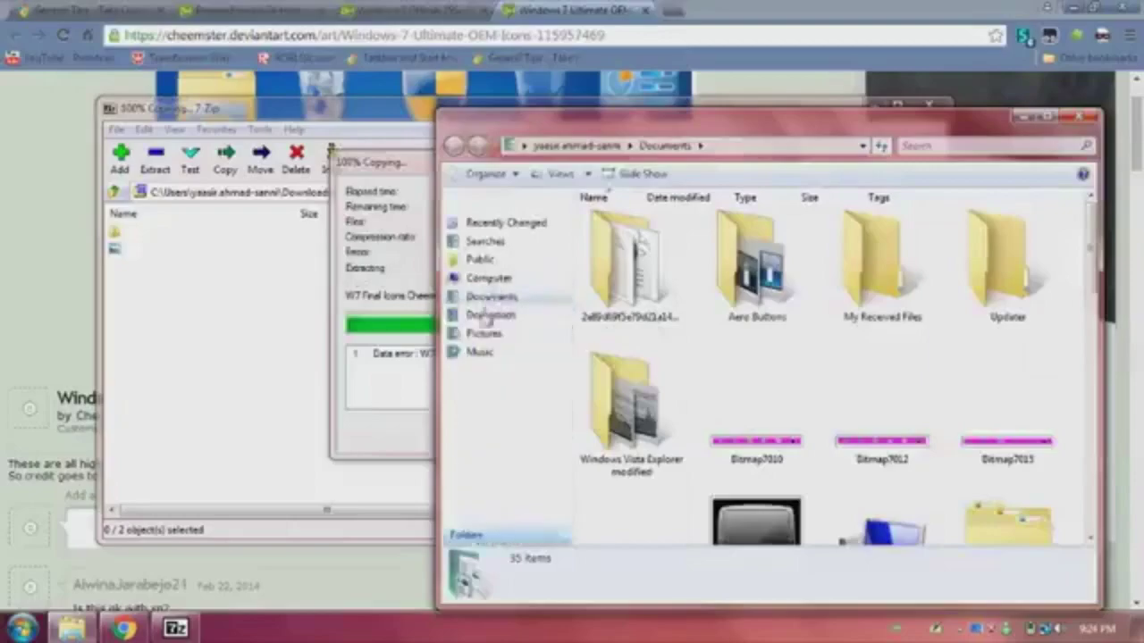
left_click(490, 315)
left_click(353, 321)
left_click(735, 432)
left_click(1020, 318)
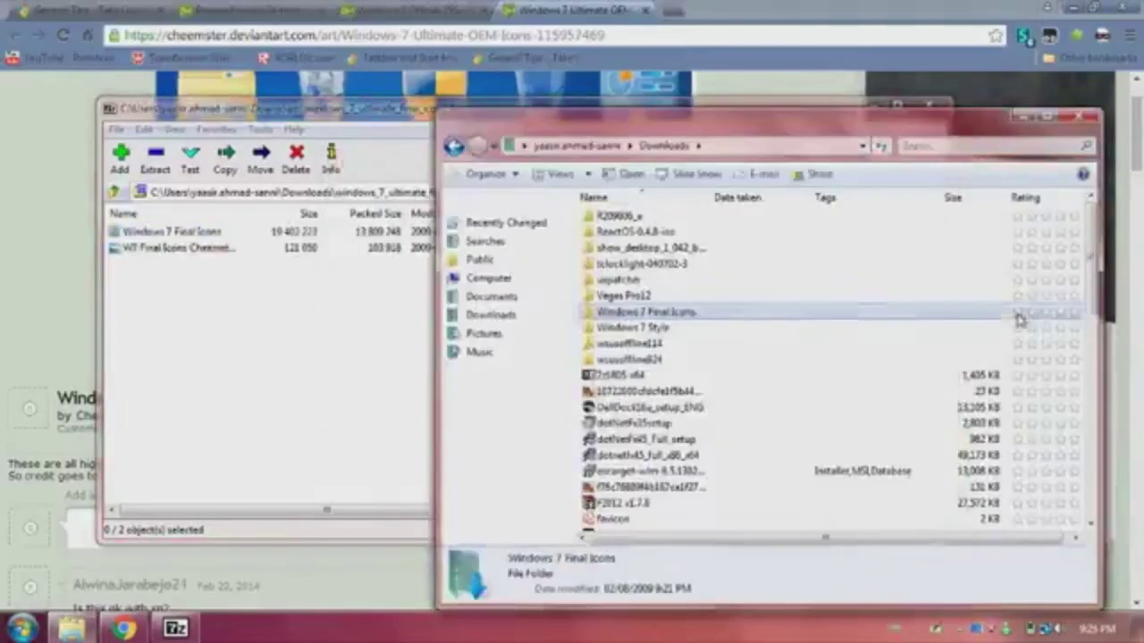
double_click(758, 316)
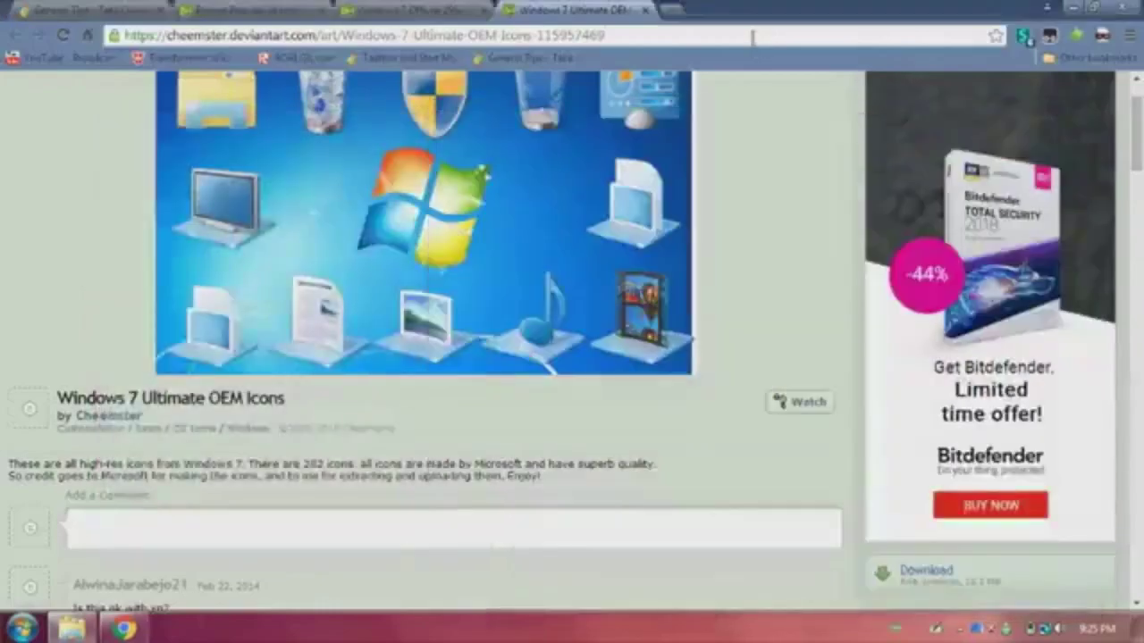
Try to search the web for "customizergod" from the browser's address bar
left_click(753, 35)
type("cus")
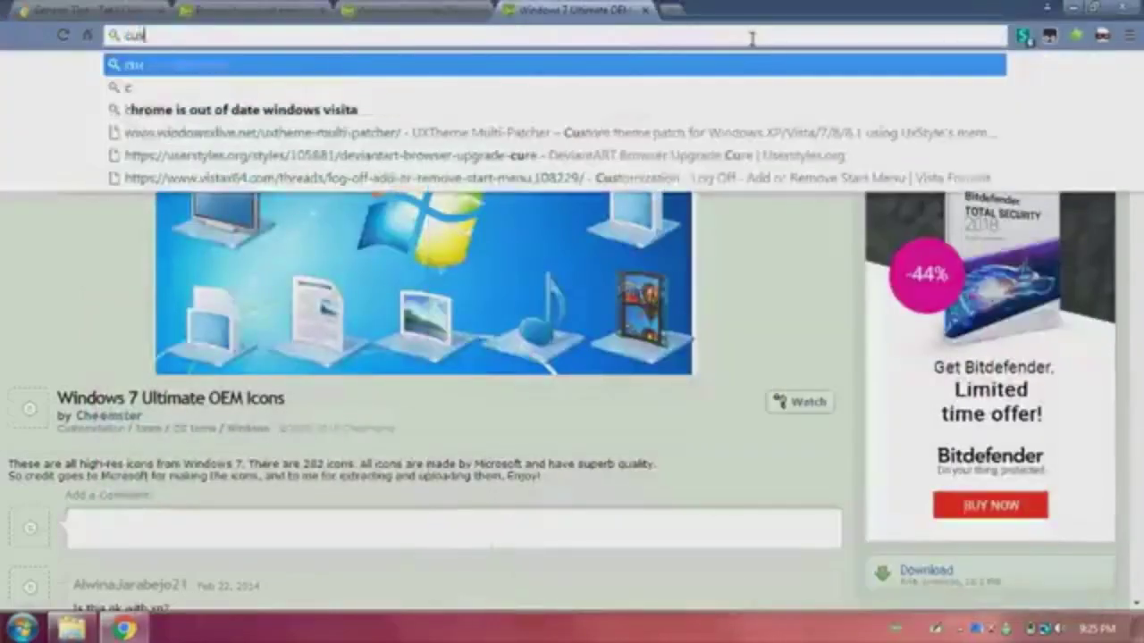
type("tomizer")
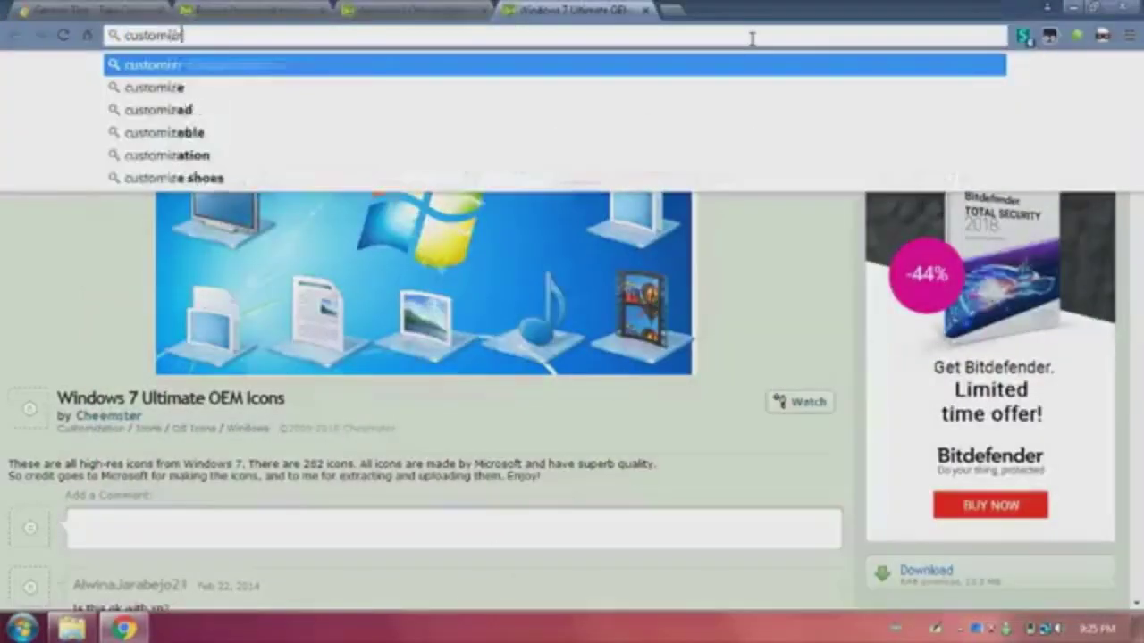
type(" god")
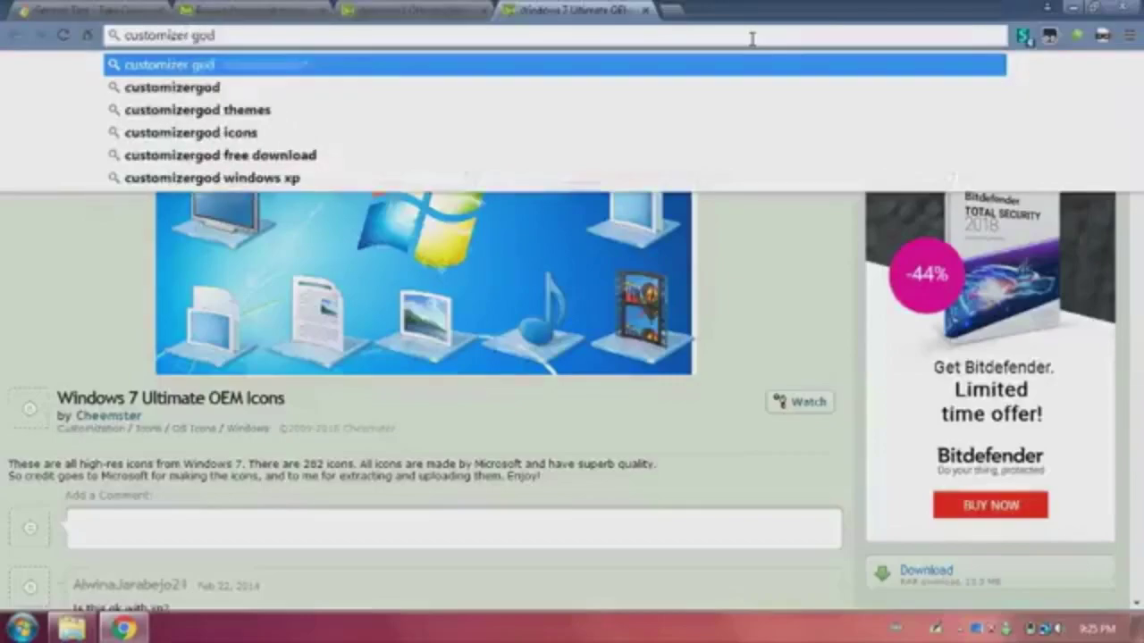
key("Down")
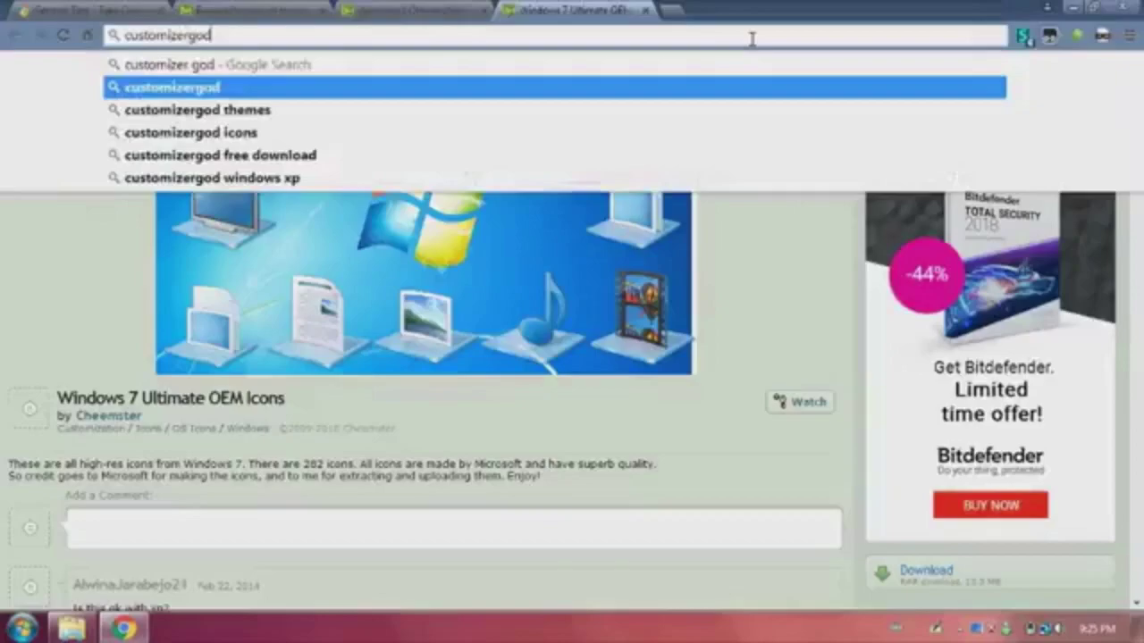
key("Return")
Search for "customizergod" on the Google home page and open the door2windows CustomizerGod result
left_click(536, 284)
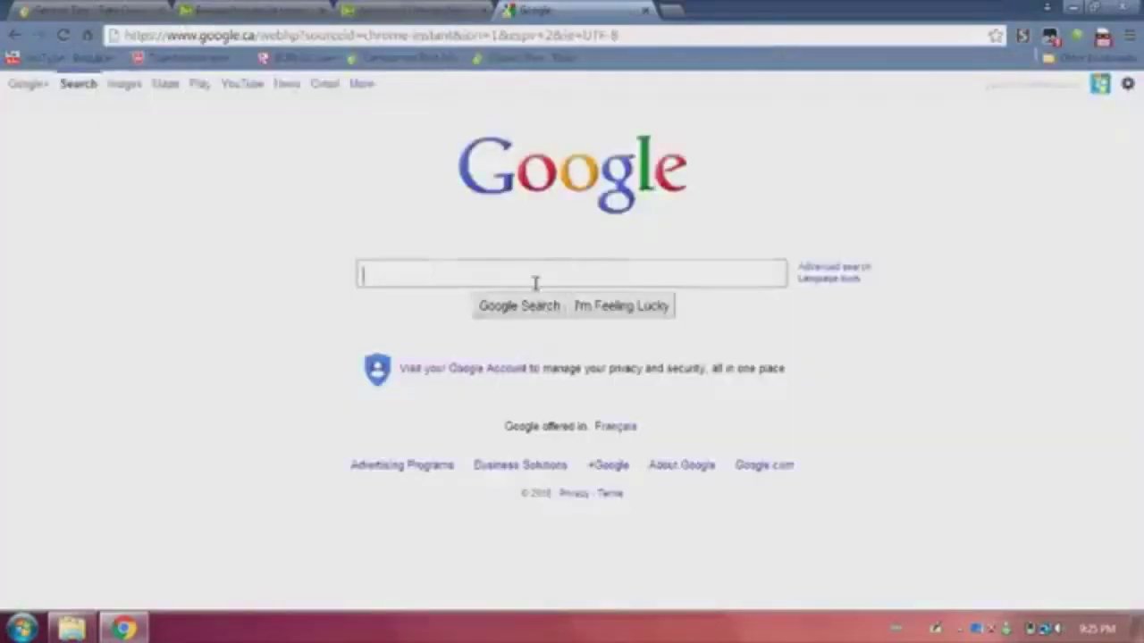
type("cus")
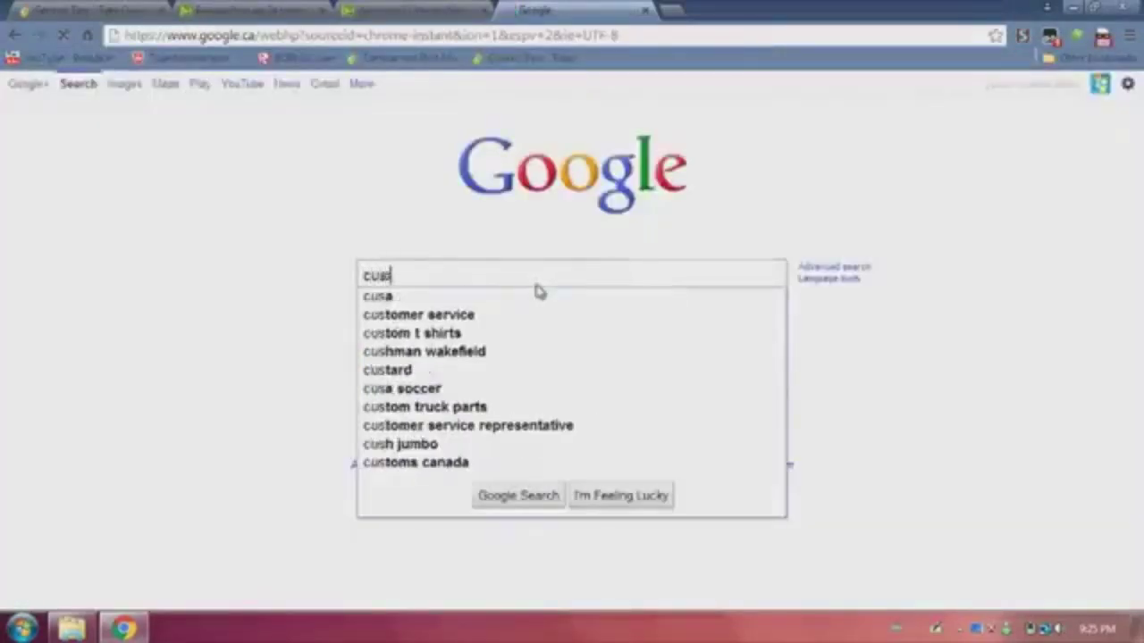
type("tomizergod")
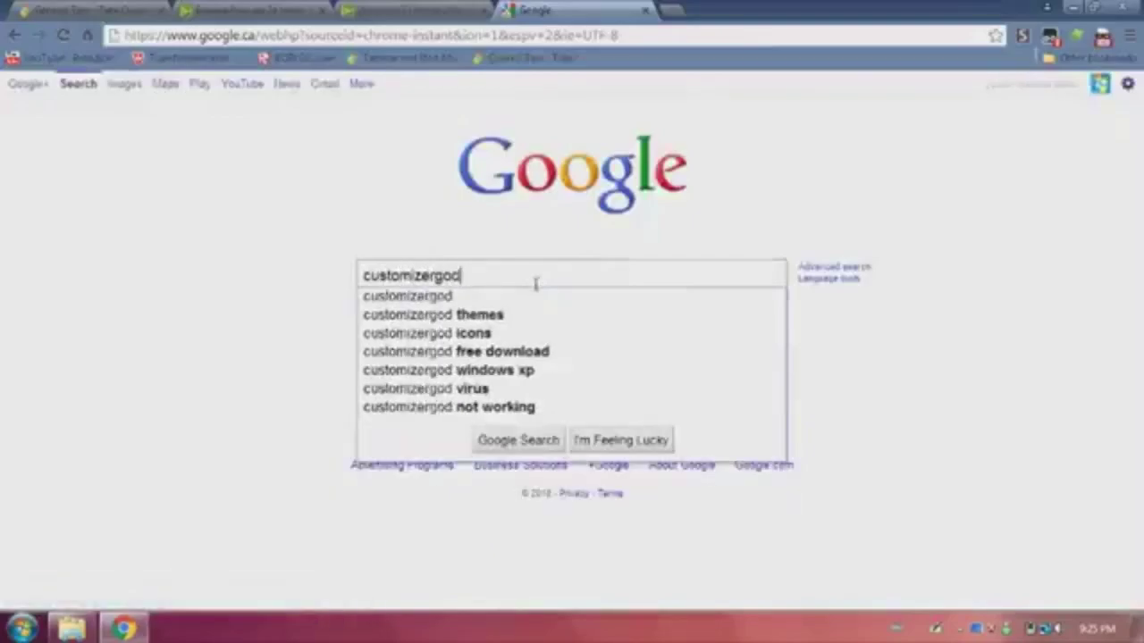
key("Return")
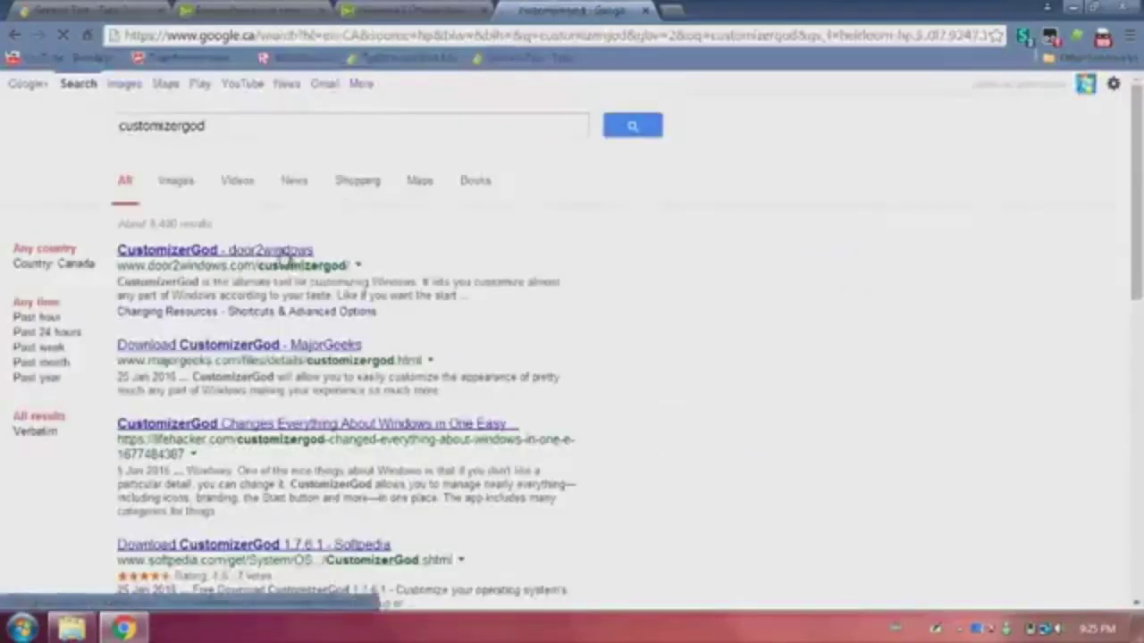
left_click(286, 256)
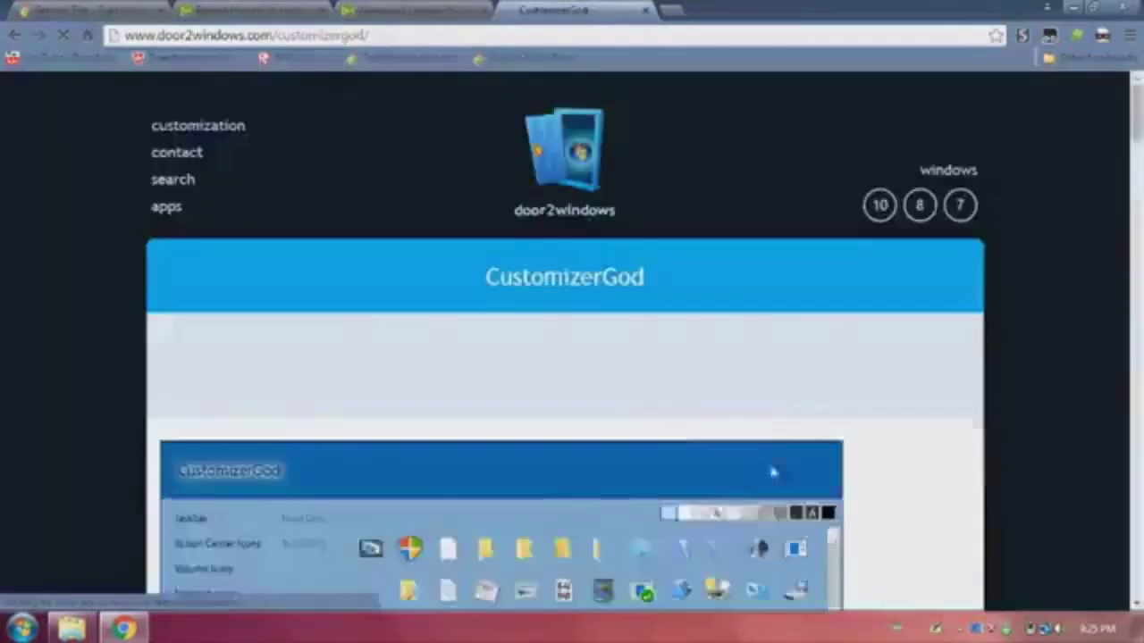
Find the CustomizerGod download link on the door2windows page and open its download page
scroll(613, 408, "down", 8)
scroll(603, 403, "down", 5)
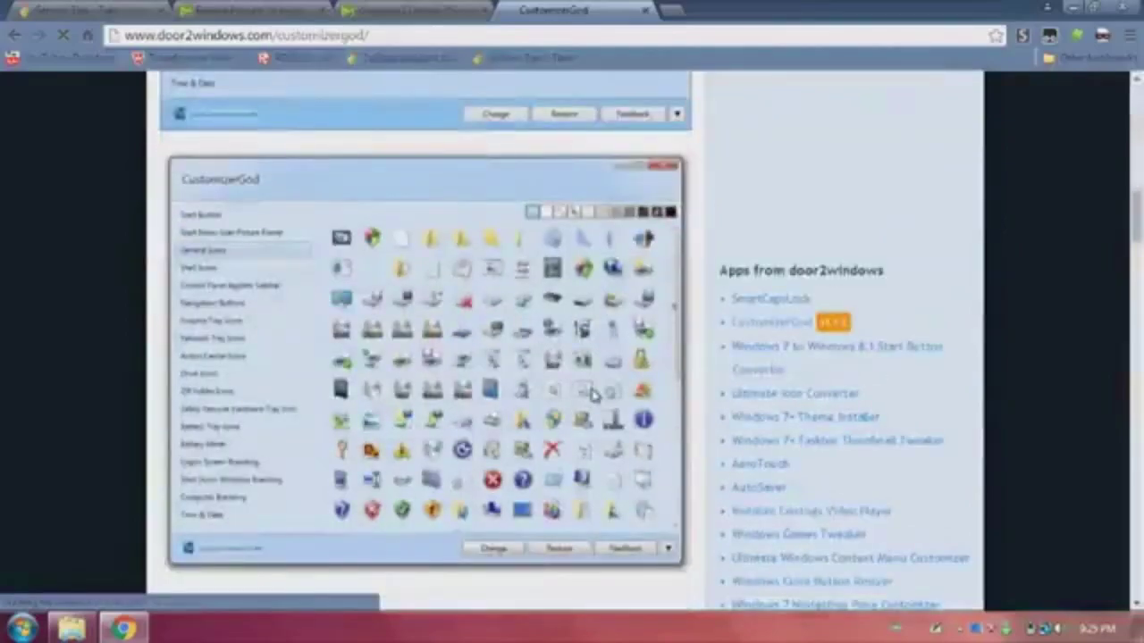
scroll(594, 394, "down", 5)
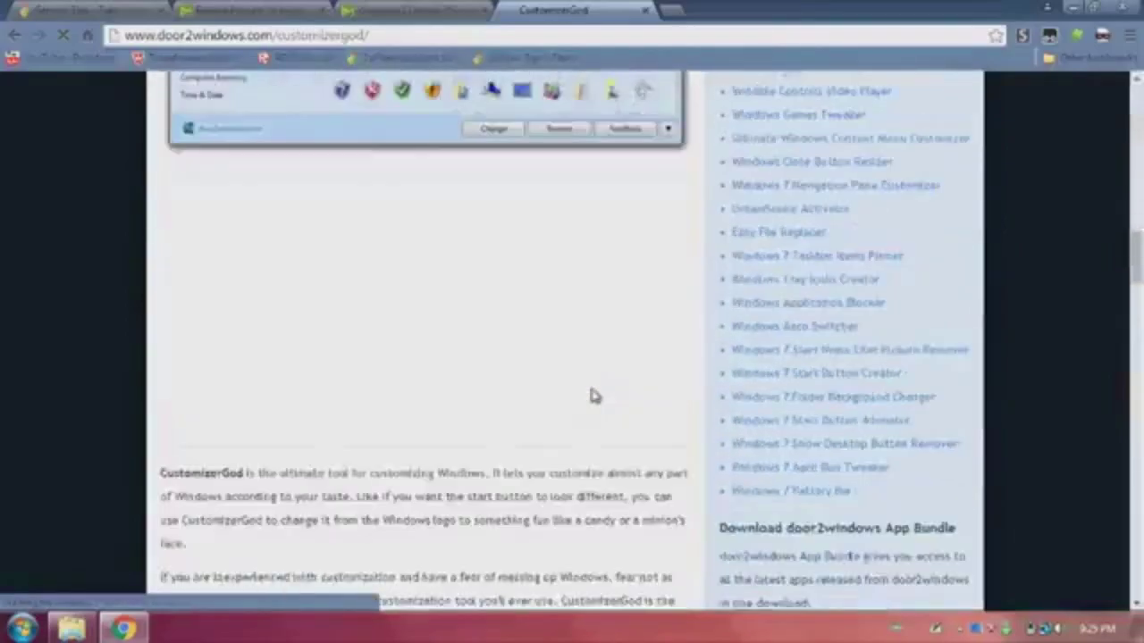
scroll(594, 396, "down", 2)
scroll(593, 396, "up", 4)
scroll(593, 397, "down", 5)
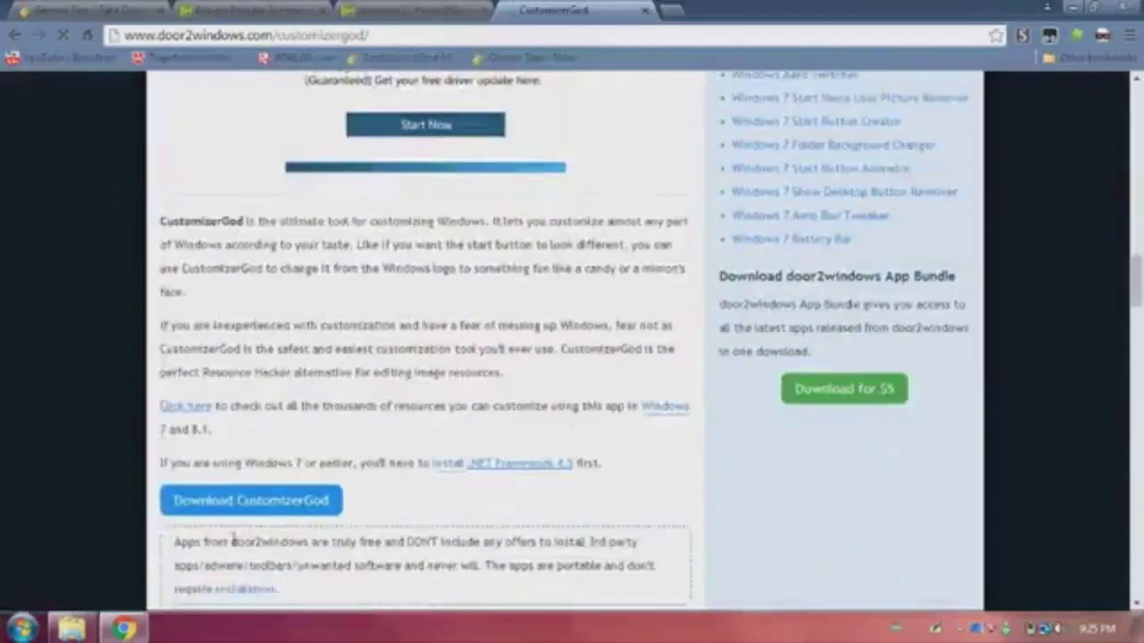
left_click(249, 510)
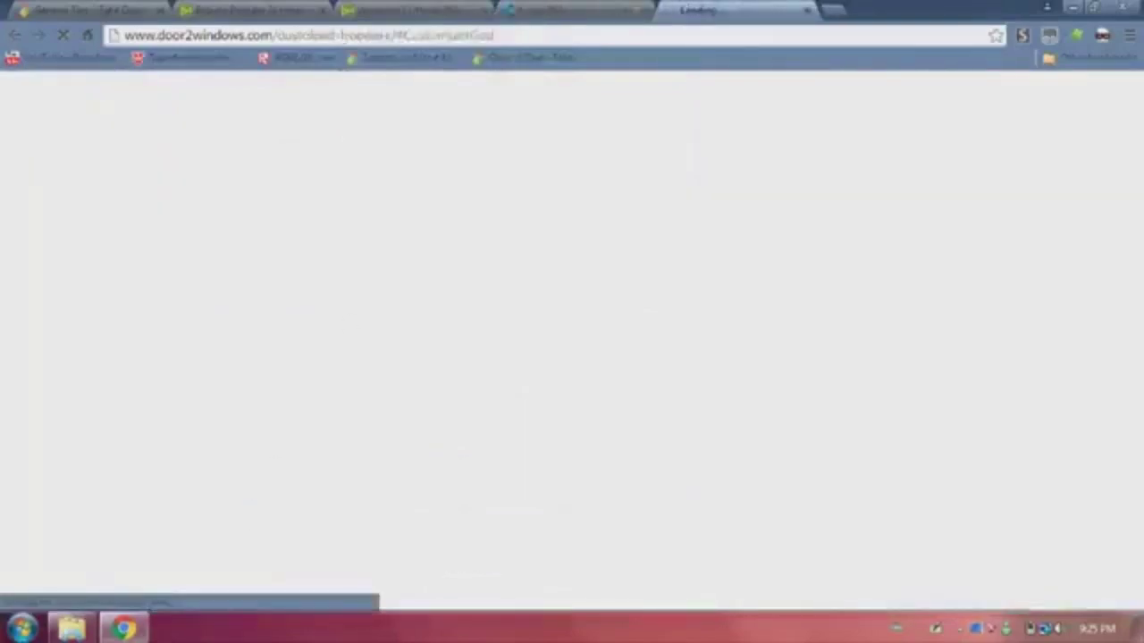
Look through the CustomizerGod article down to its download link, and return to the loading download page
left_click(613, 10)
scroll(489, 447, "down", 10)
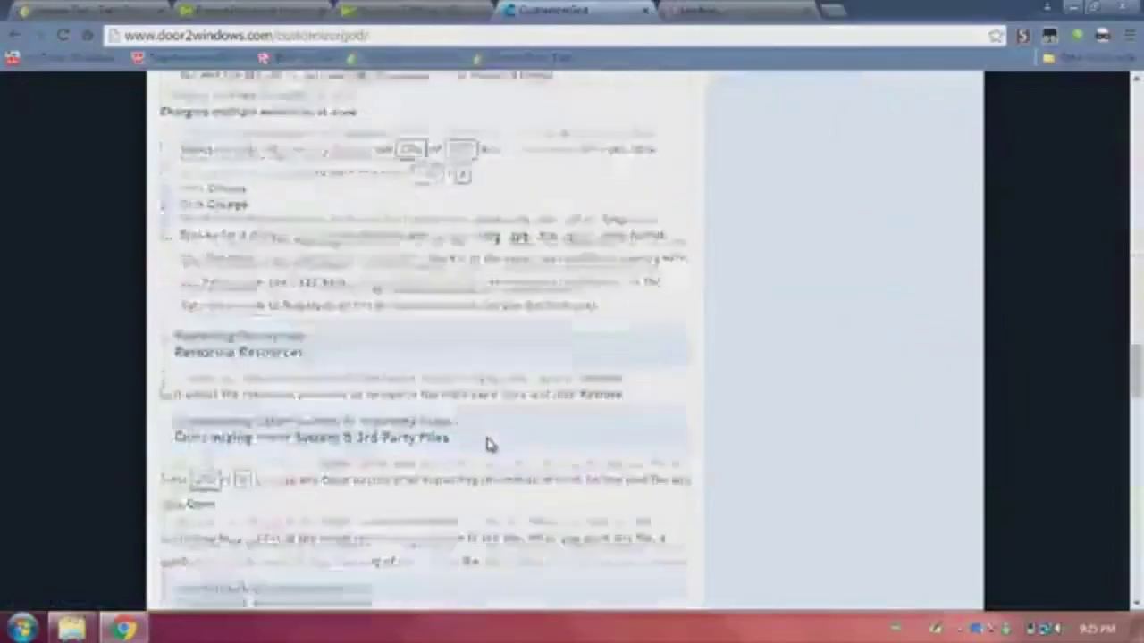
scroll(490, 444, "down", 15)
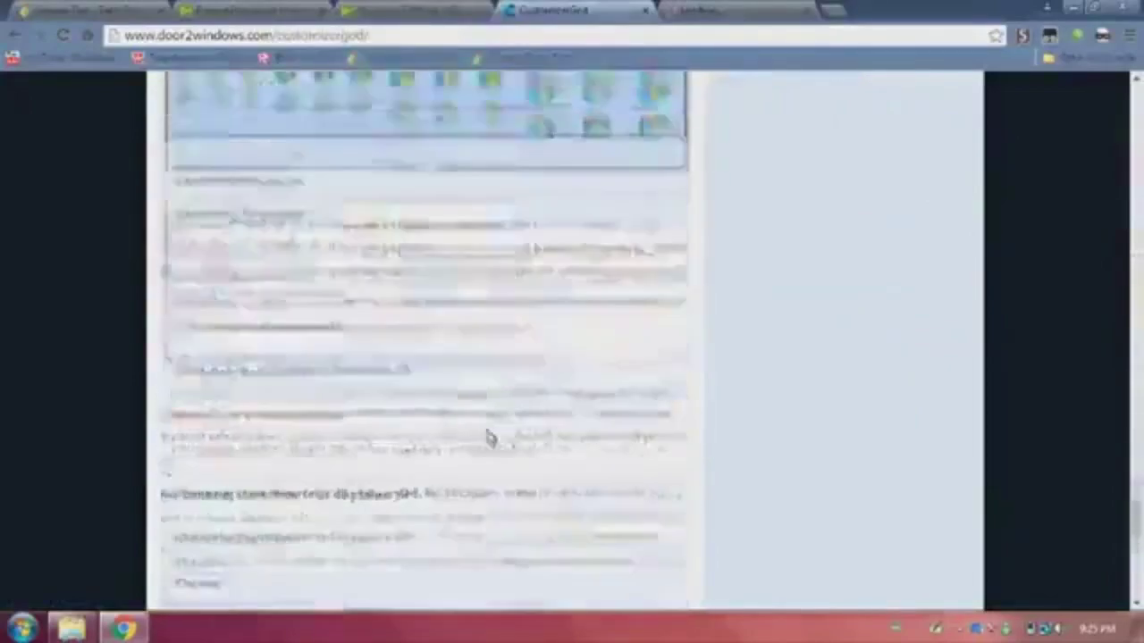
scroll(490, 437, "down", 5)
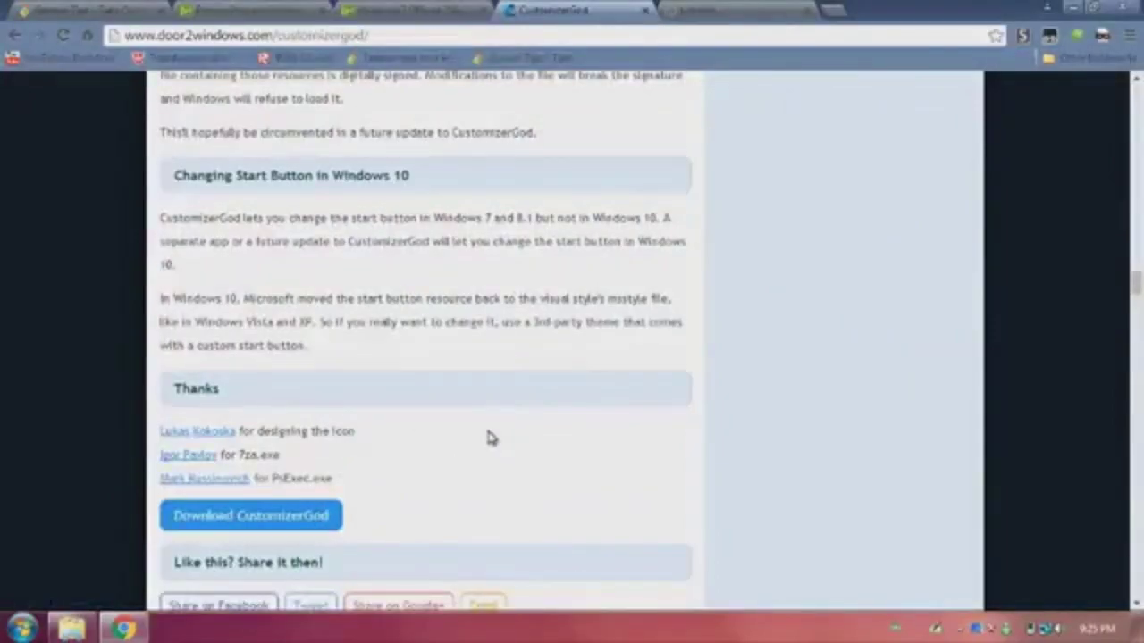
left_click(712, 7)
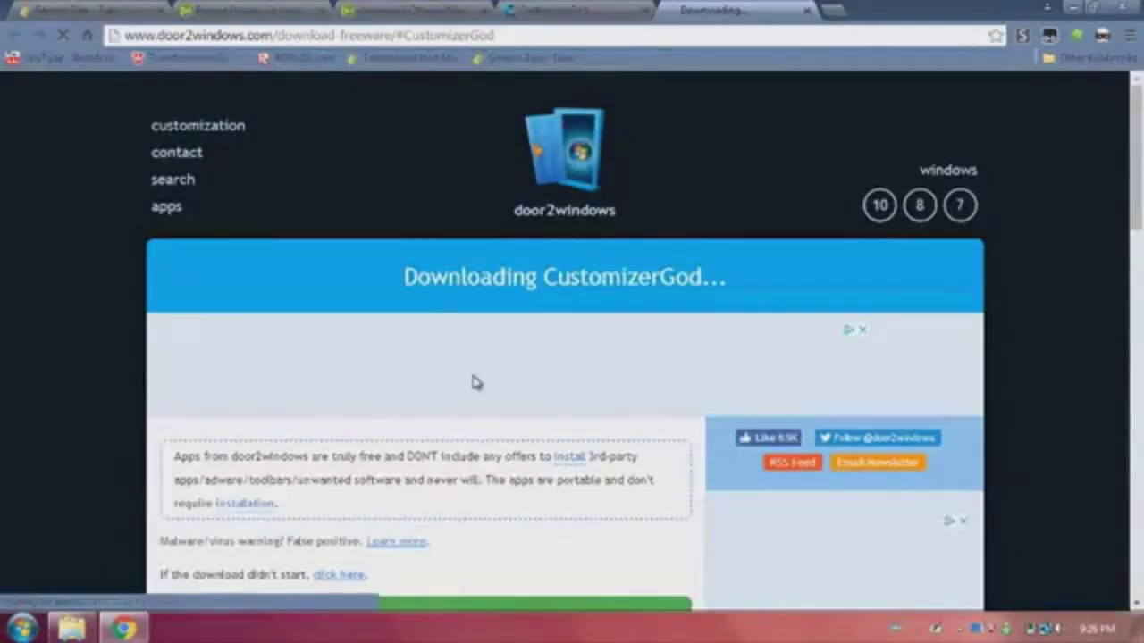
Open the downloaded CustomizerGod archive and extract all its files into a CustomizerGod folder in Downloads
scroll(473, 380, "down", 3)
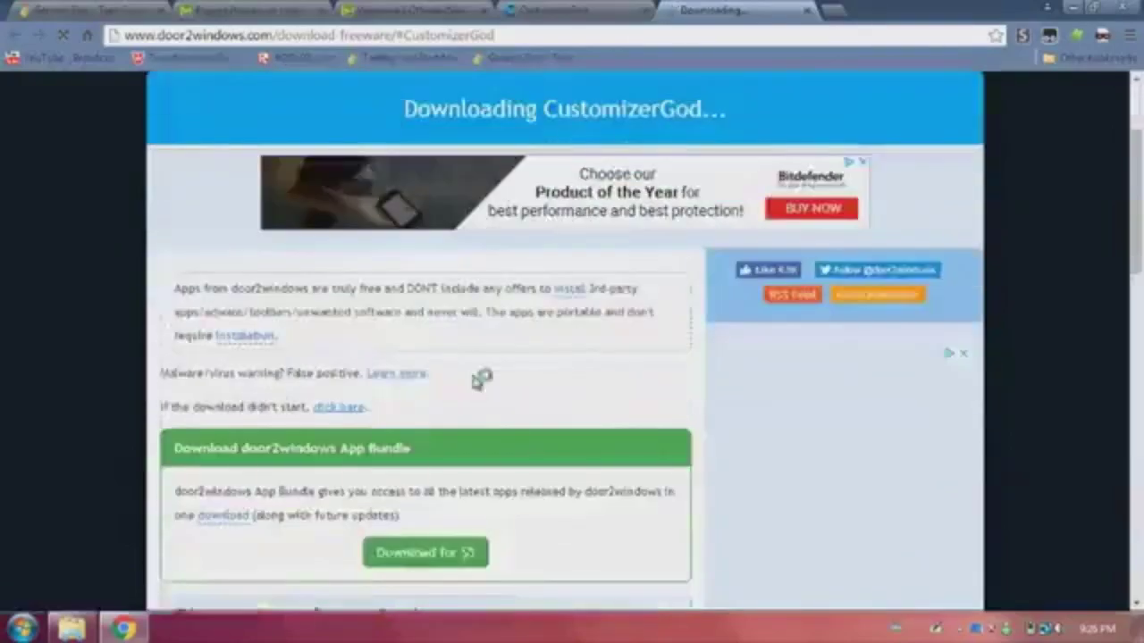
scroll(480, 380, "down", 1)
scroll(473, 378, "up", 1)
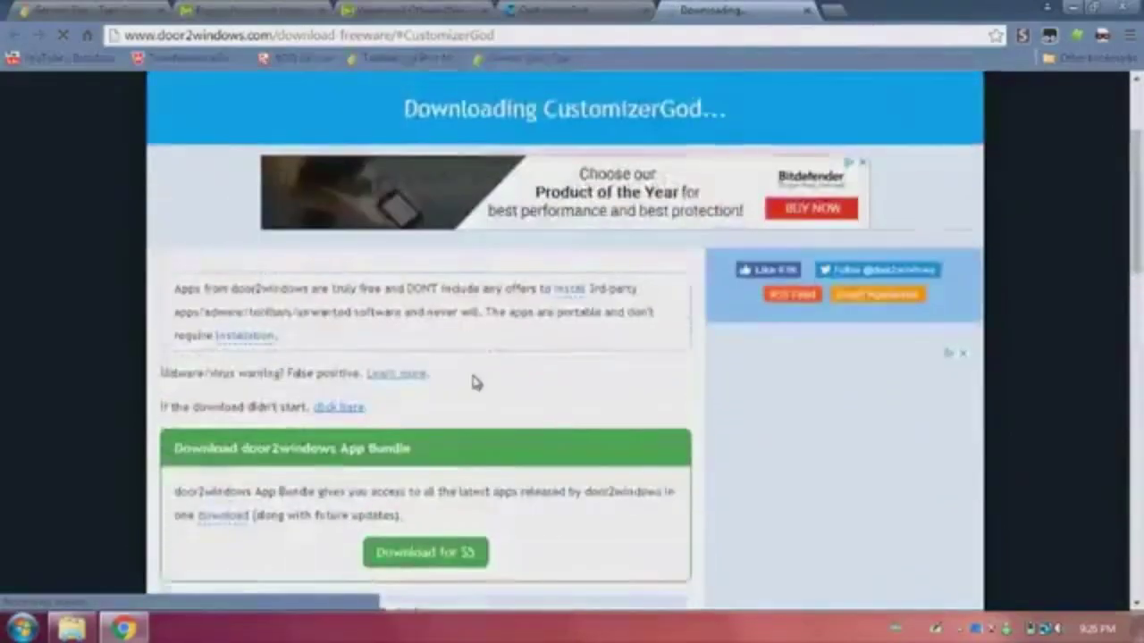
scroll(474, 378, "down", 1)
scroll(474, 380, "down", 1)
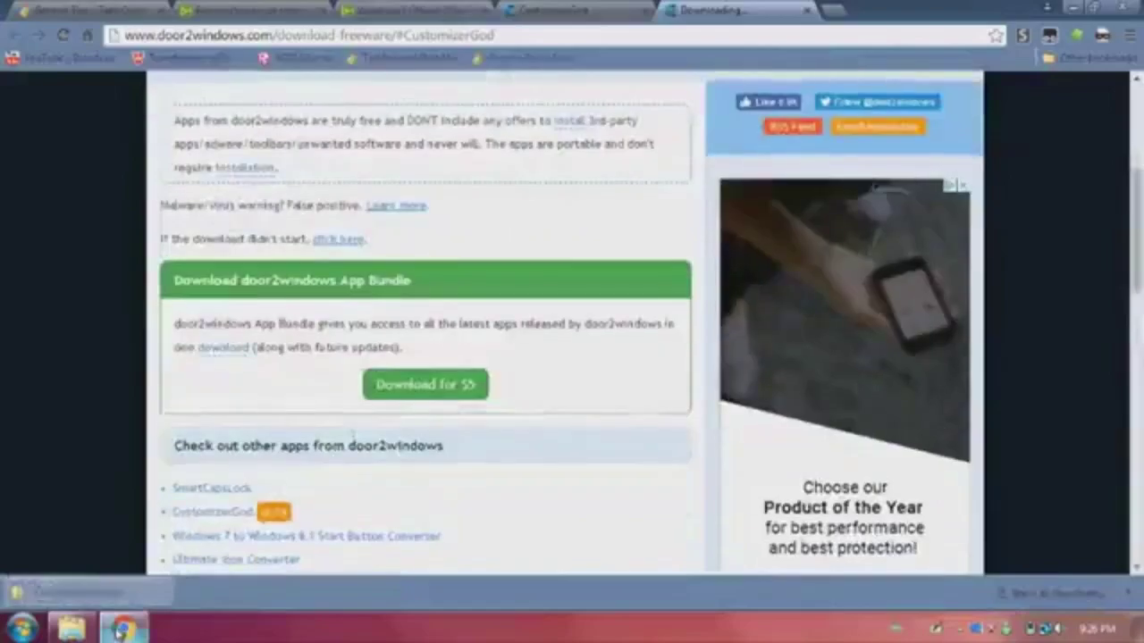
left_click(132, 590)
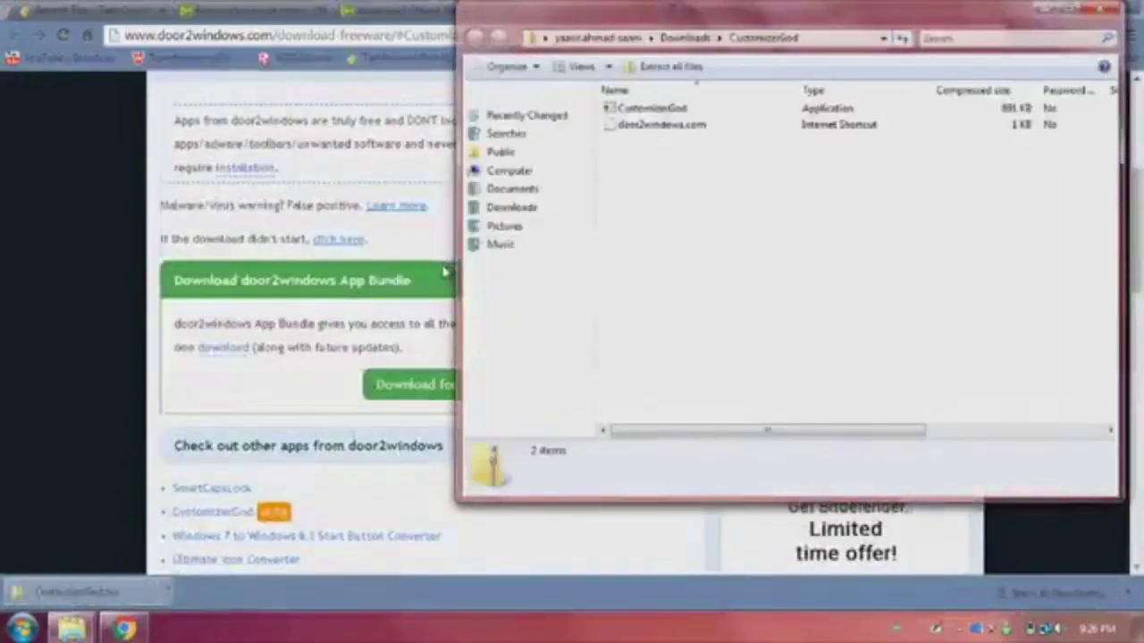
left_click(654, 69)
left_click(724, 470)
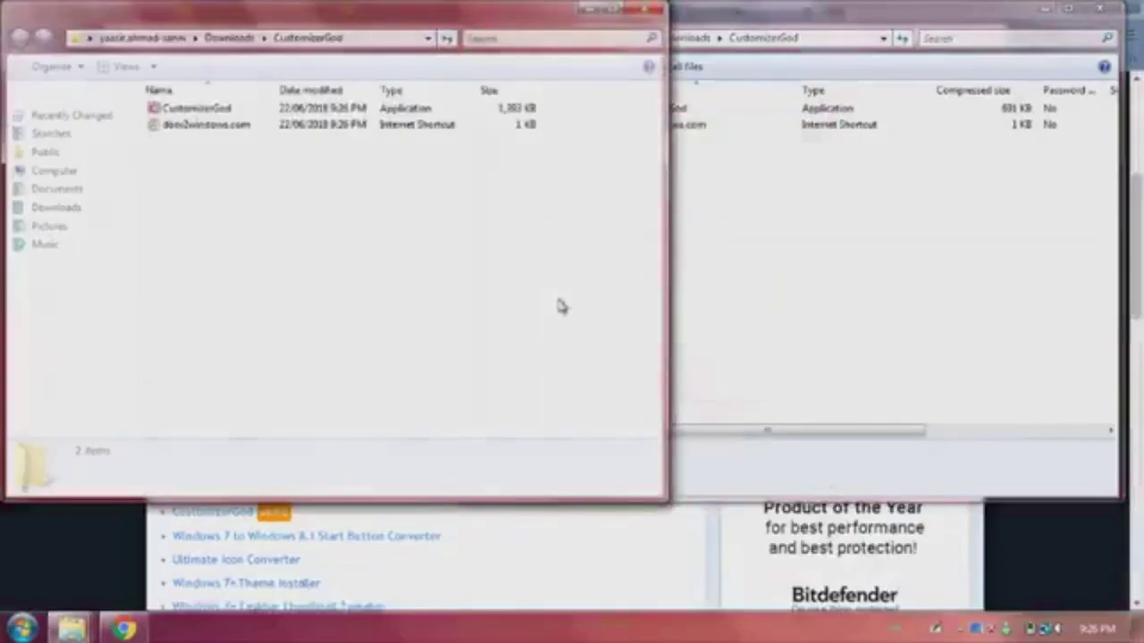
Run the extracted CustomizerGod application, clear away the other windows, allow it through User Account Control and dismiss its compatibility notice
double_click(241, 111)
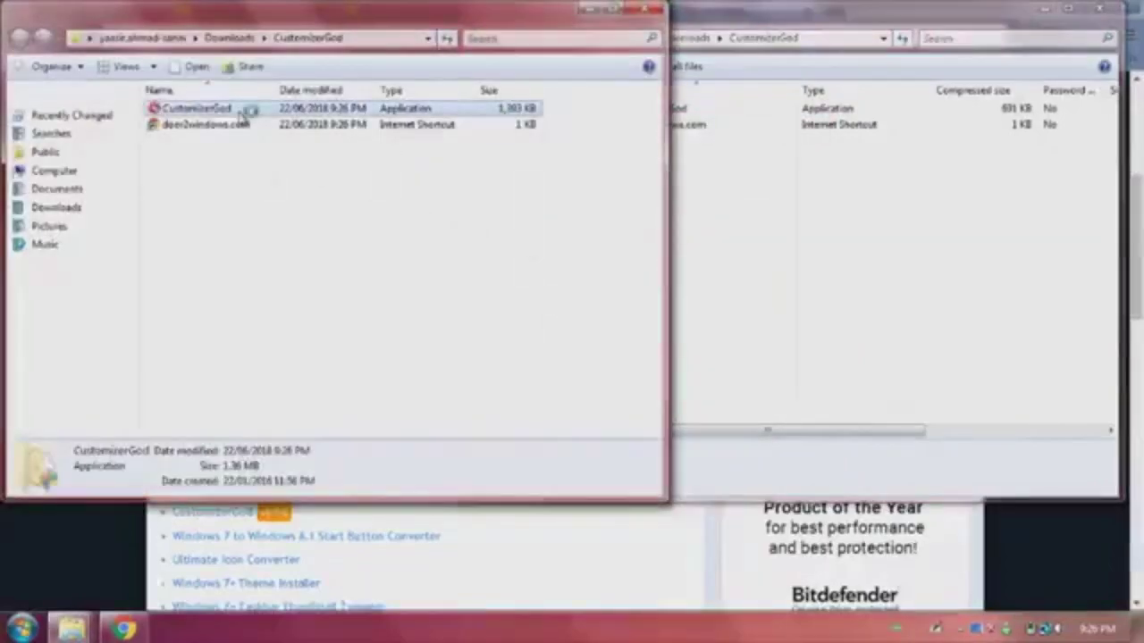
left_click(178, 294)
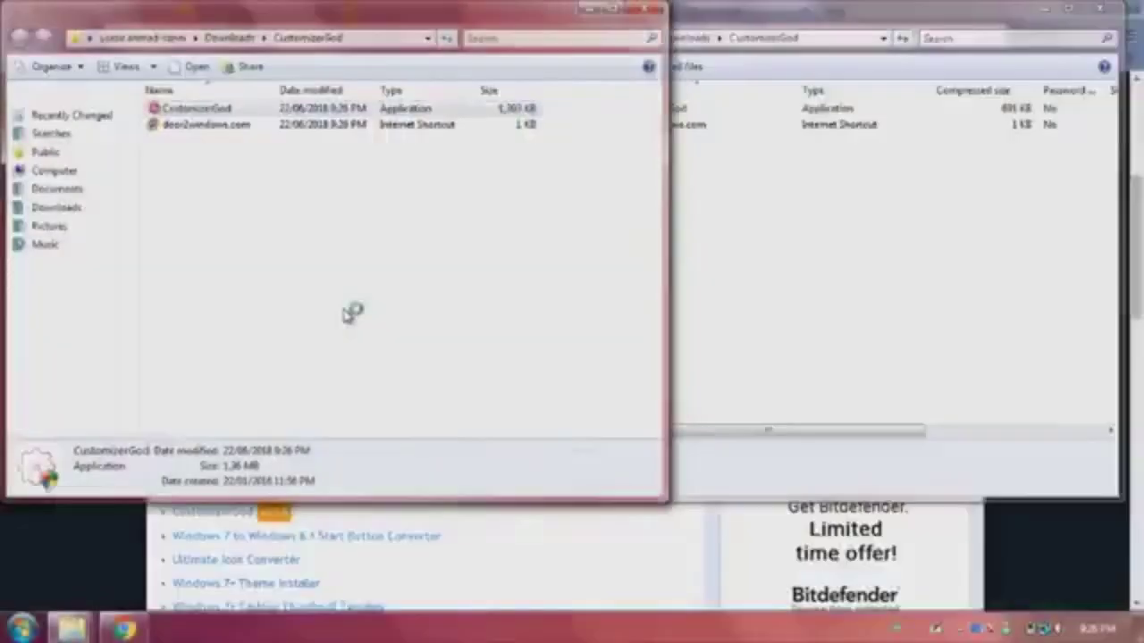
left_click(1102, 10)
left_click(1103, 11)
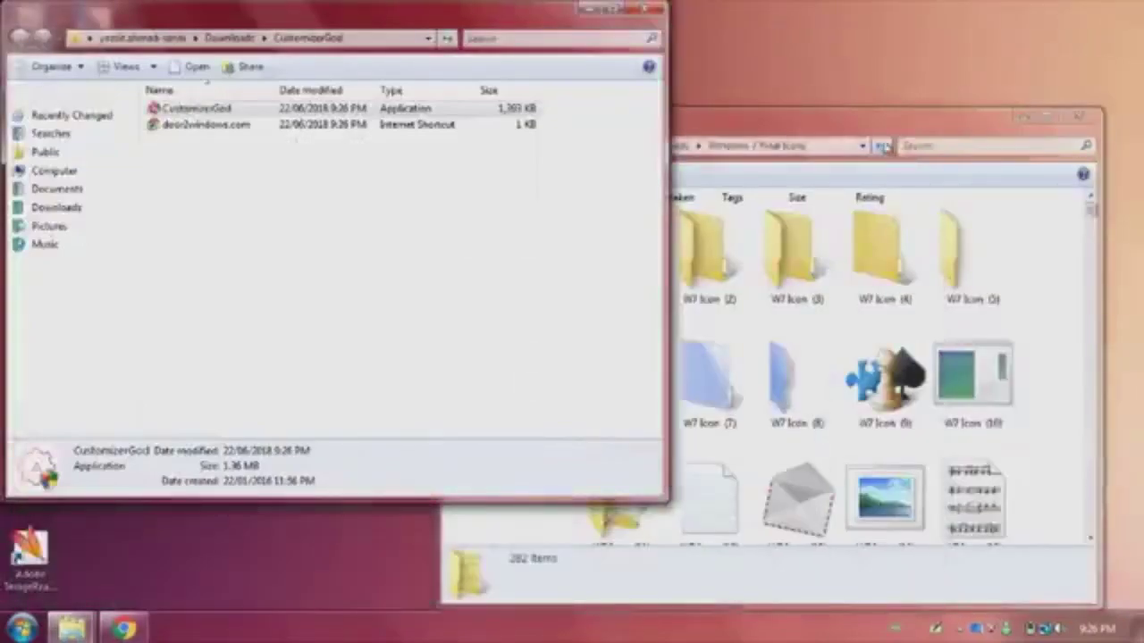
left_click(1026, 119)
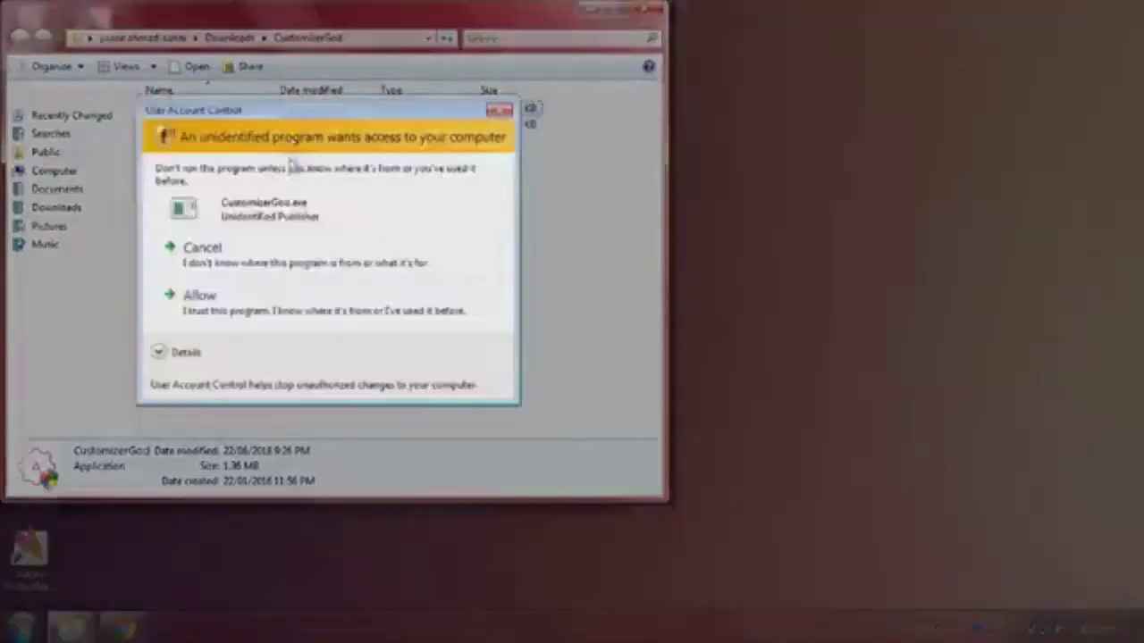
left_click(295, 318)
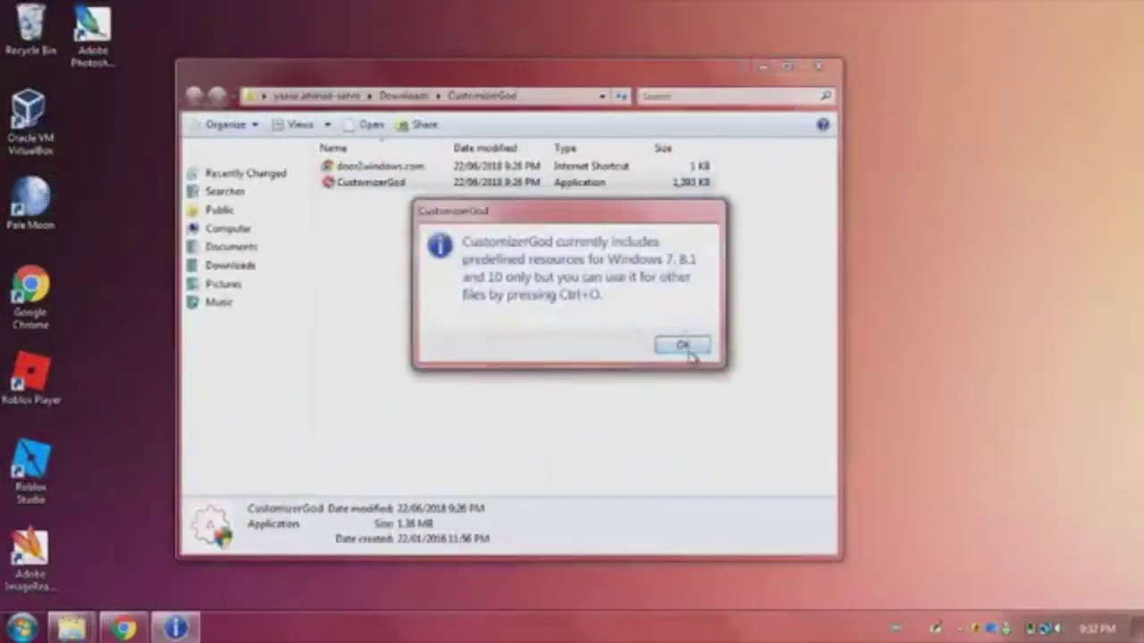
left_click(682, 346)
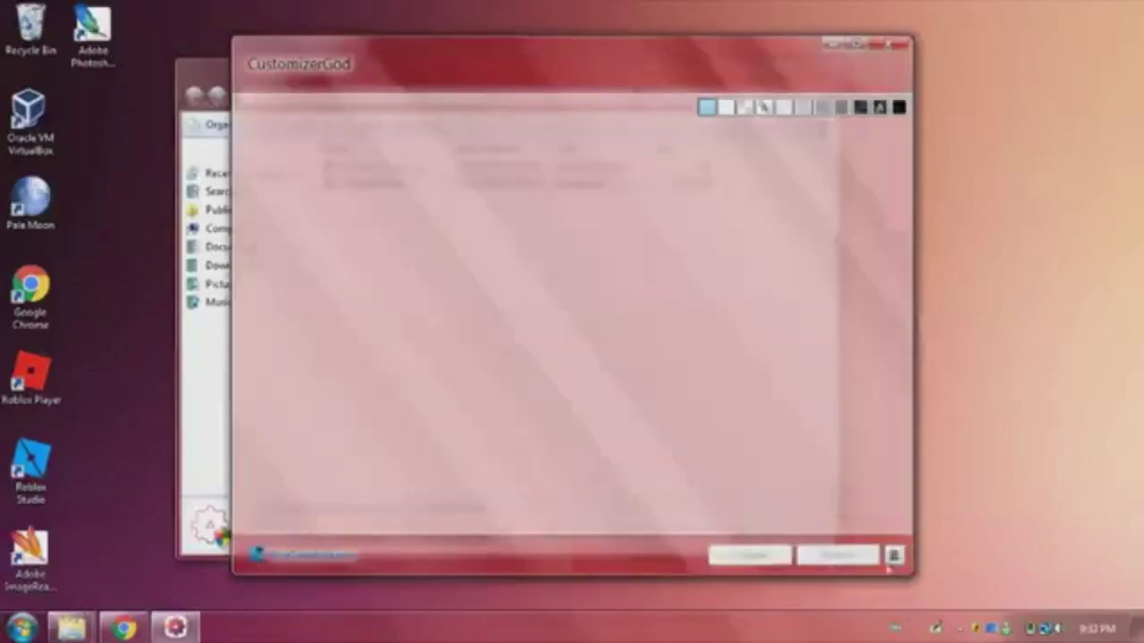
Show CustomizerGod's extra options and browse for a file to open in C:\Windows\System32
left_click(894, 556)
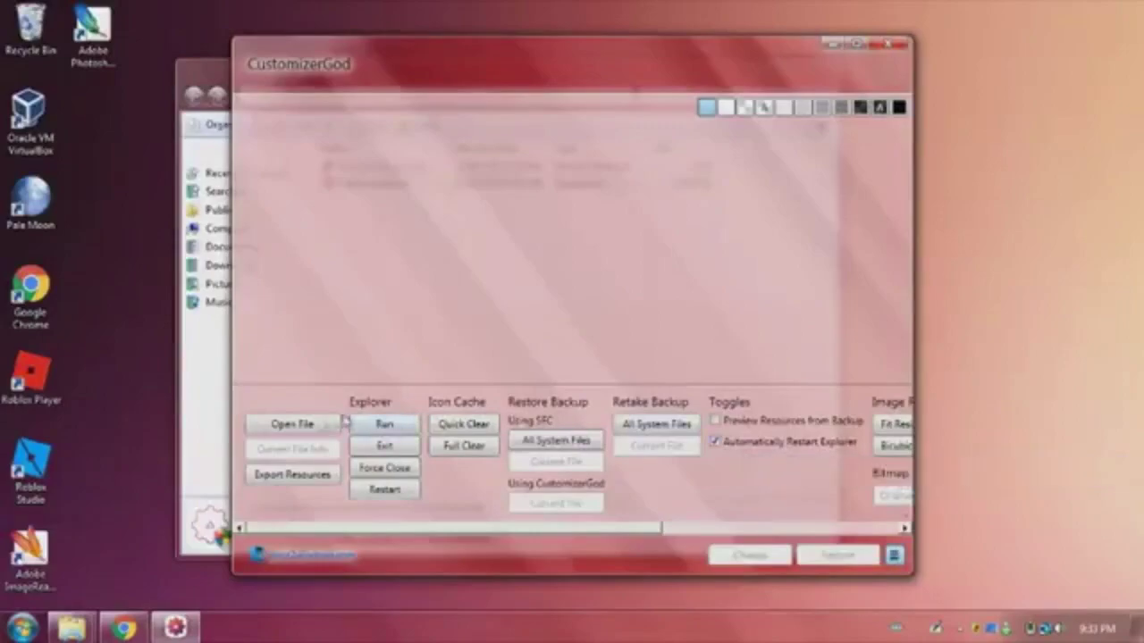
left_click(292, 425)
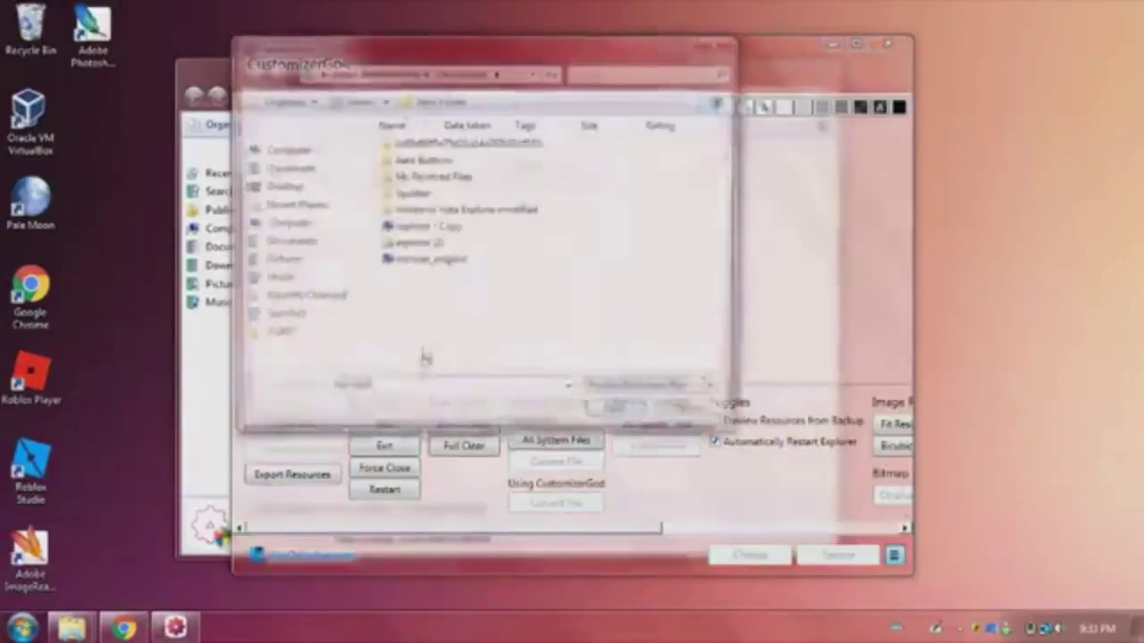
left_click(355, 366)
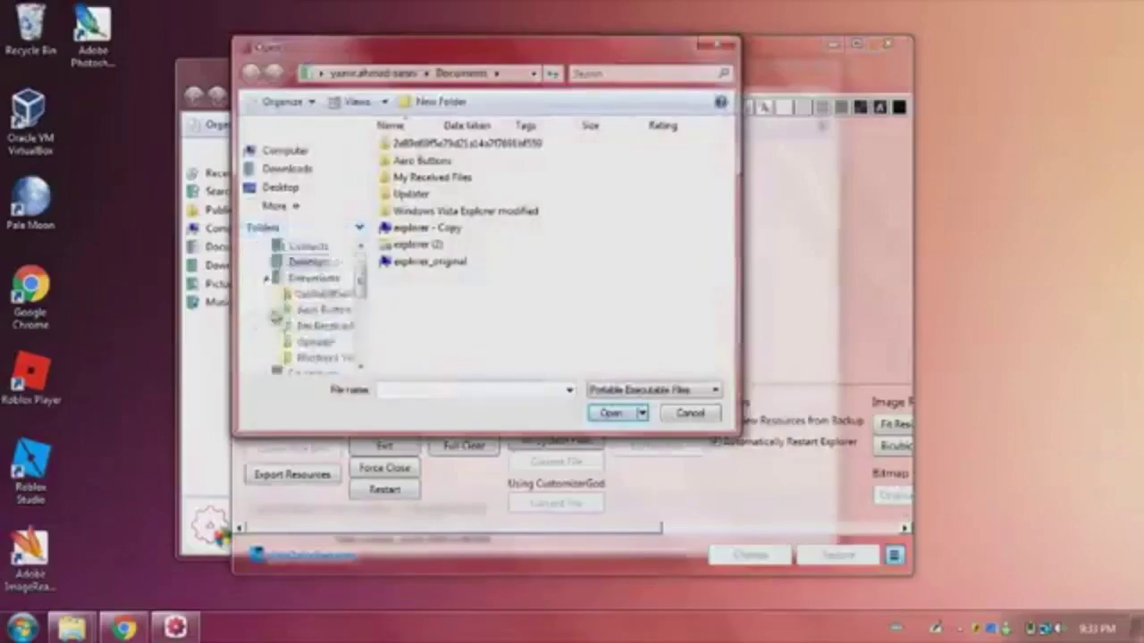
left_click(258, 308)
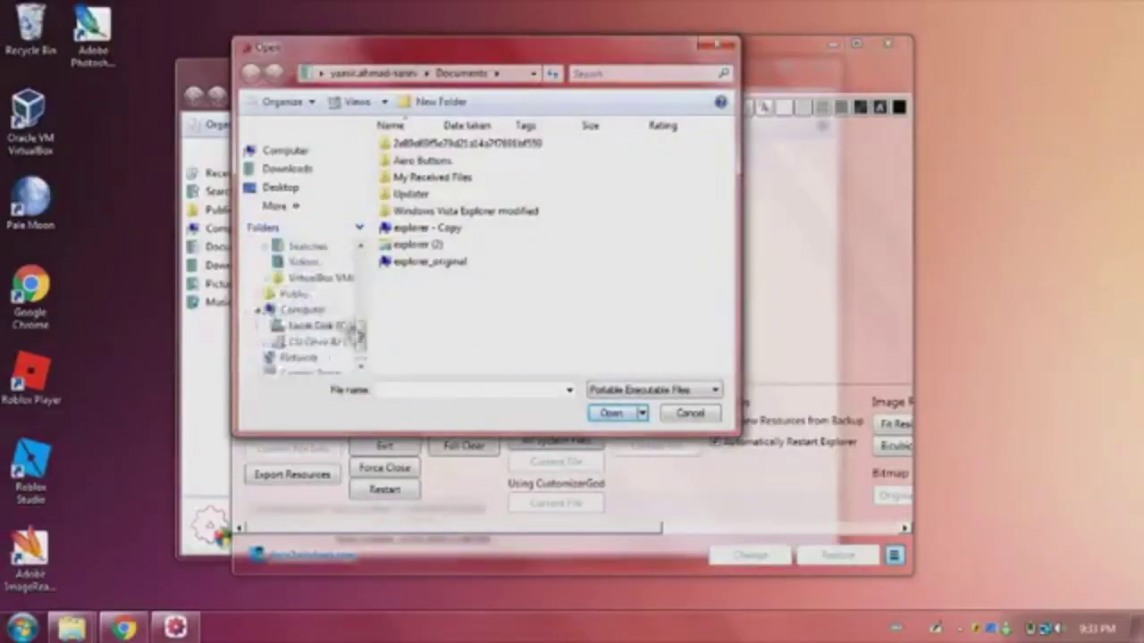
left_click(277, 294)
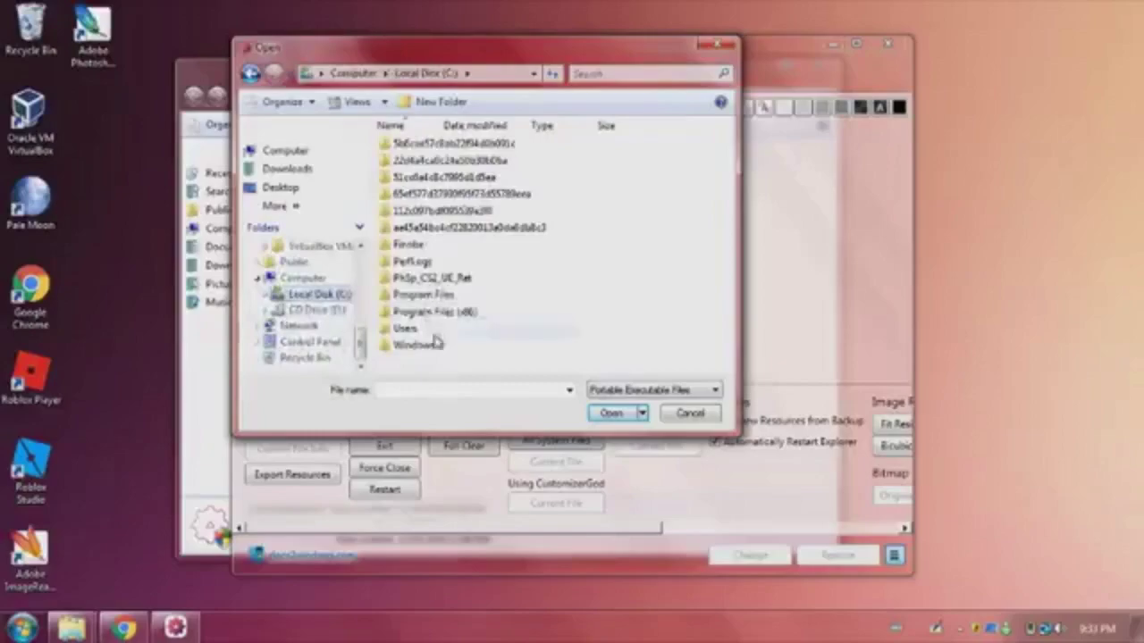
double_click(437, 347)
scroll(438, 294, "down", 20)
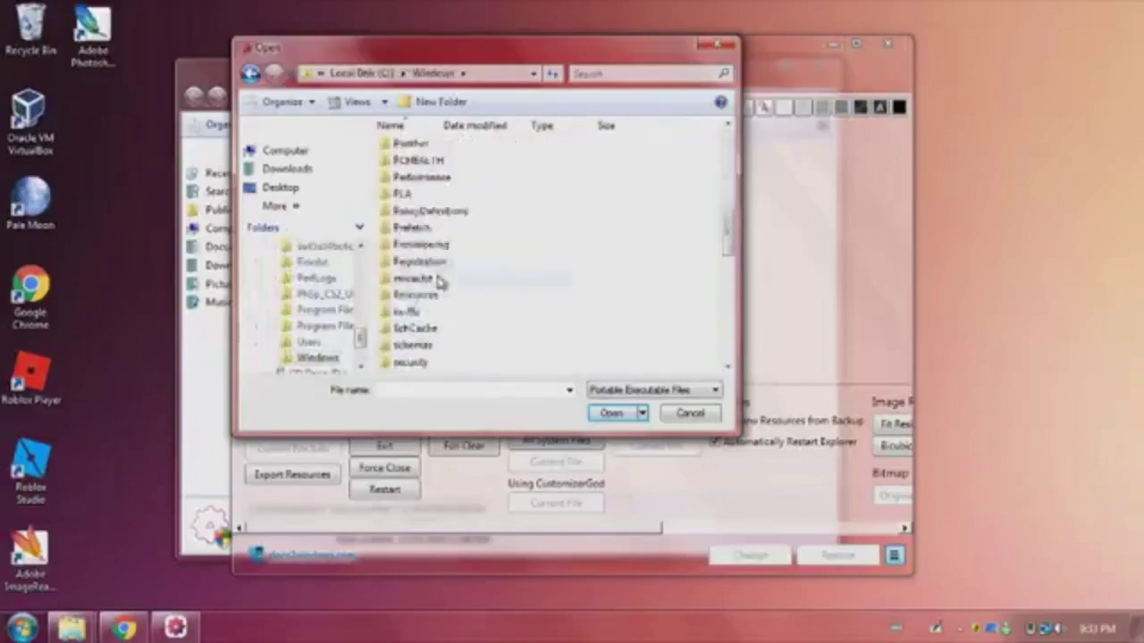
scroll(433, 294, "up", 10)
scroll(429, 259, "down", 5)
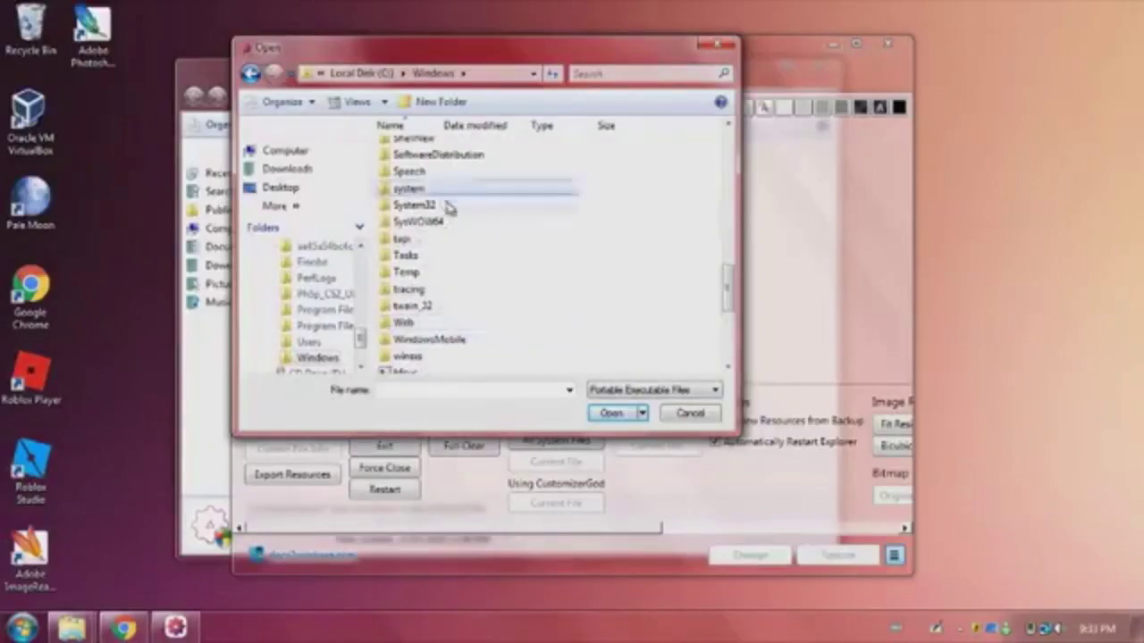
double_click(447, 206)
Find imageres.dll in the System32 folder and open it in CustomizerGod
scroll(441, 184, "down", 10)
left_click(510, 146)
key("Down")
key("Down")
key("Down")
key("Down")
key("Down")
key("Down")
key("Down")
key("Down")
key("Down")
key("Down")
key("Down")
key("Down")
key("Down")
key("Down")
key("Down")
key("Down")
key("Down")
key("Down")
key("Down")
key("Down")
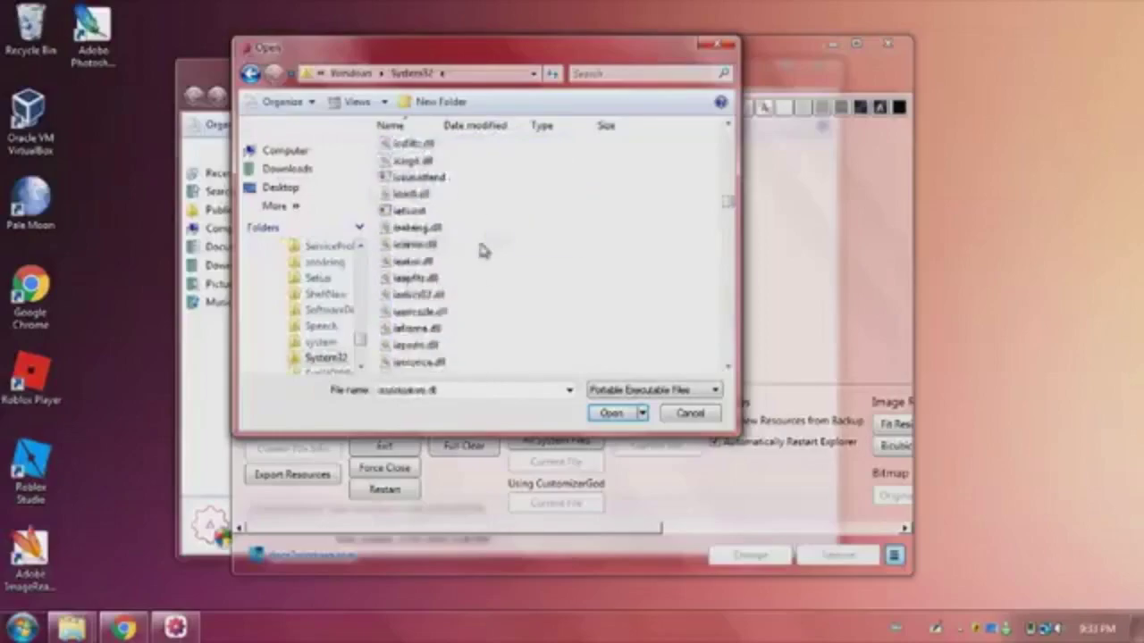
scroll(481, 251, "up", 3)
scroll(480, 250, "up", 5)
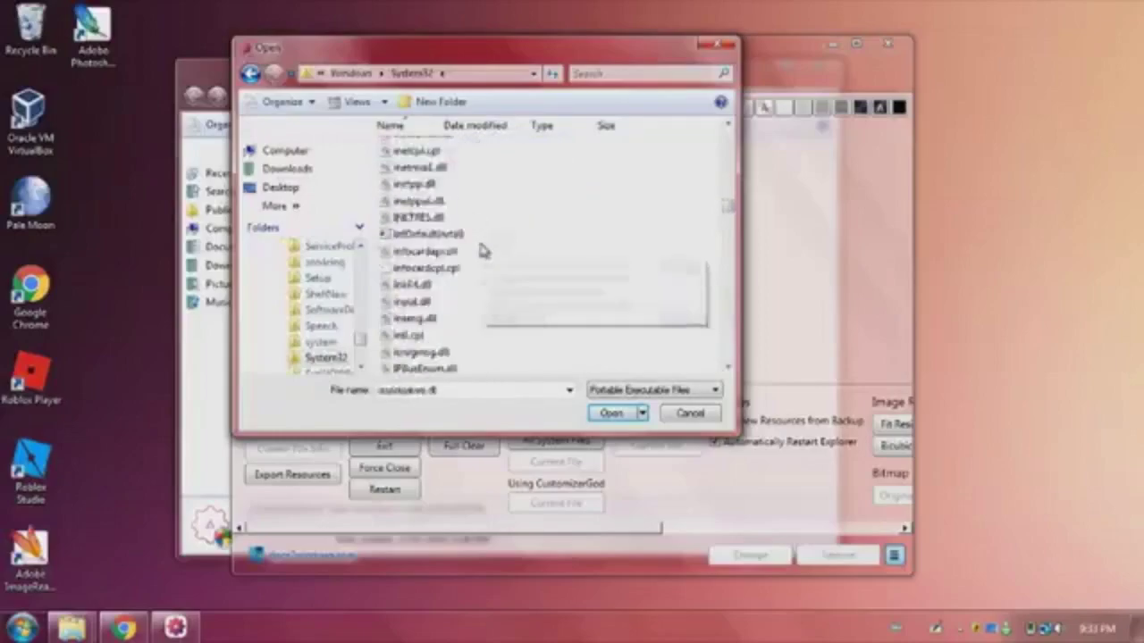
scroll(480, 248, "up", 5)
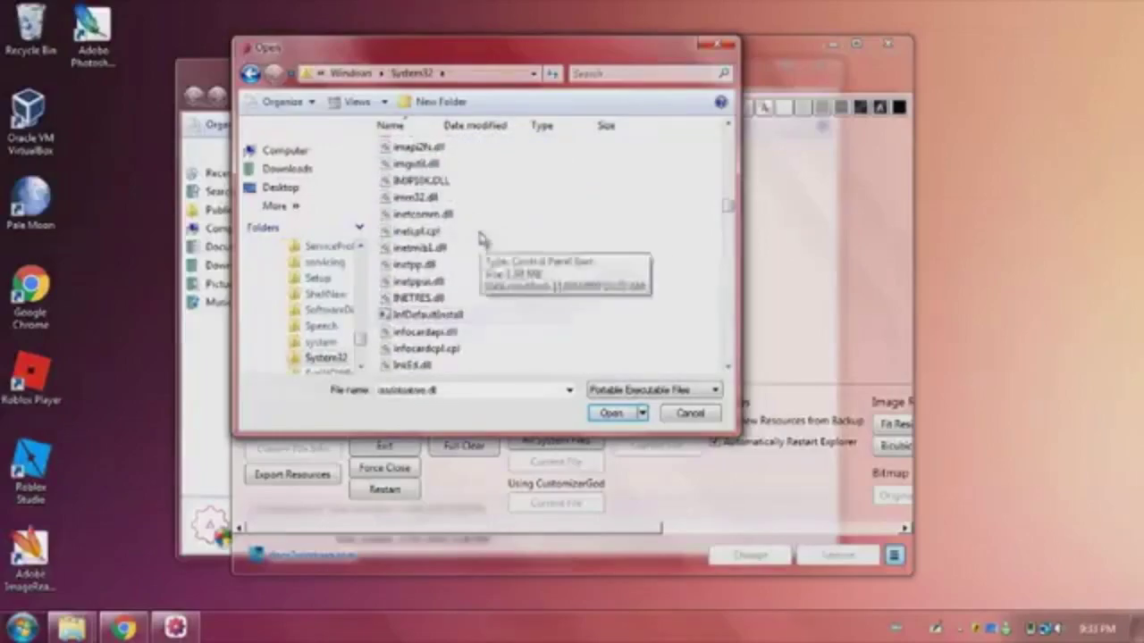
scroll(451, 189, "up", 3)
double_click(439, 172)
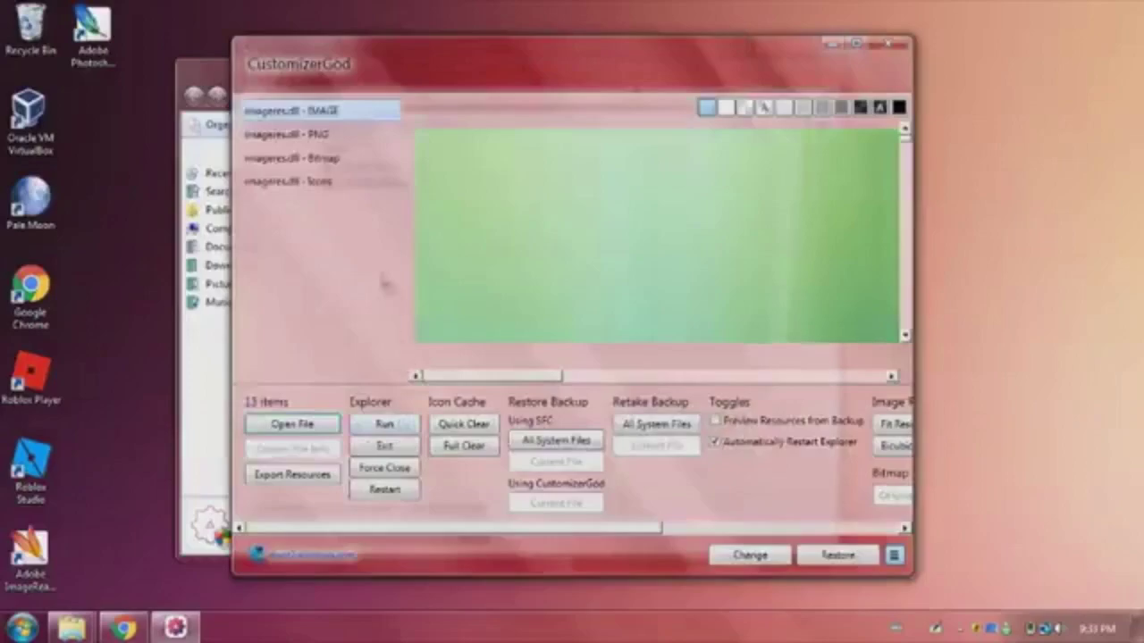
Maximize CustomizerGod and examine the IMAGE, PNG, Bitmap and Icons resources of imageres.dll
right_click(725, 226)
left_click(855, 43)
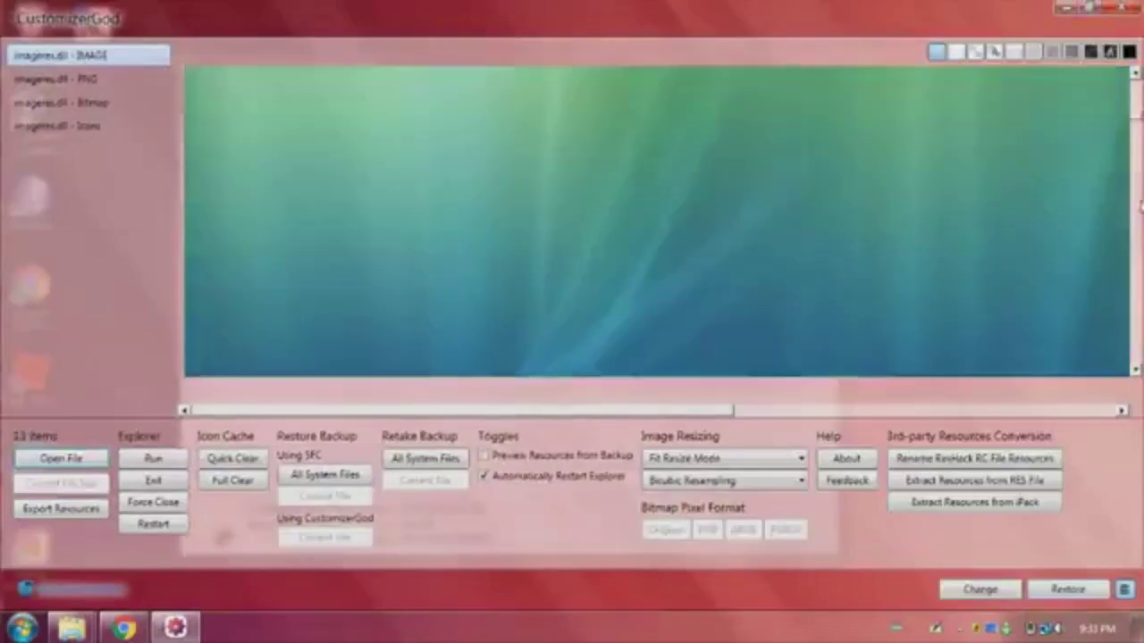
left_click_drag(1136, 116, 1136, 267)
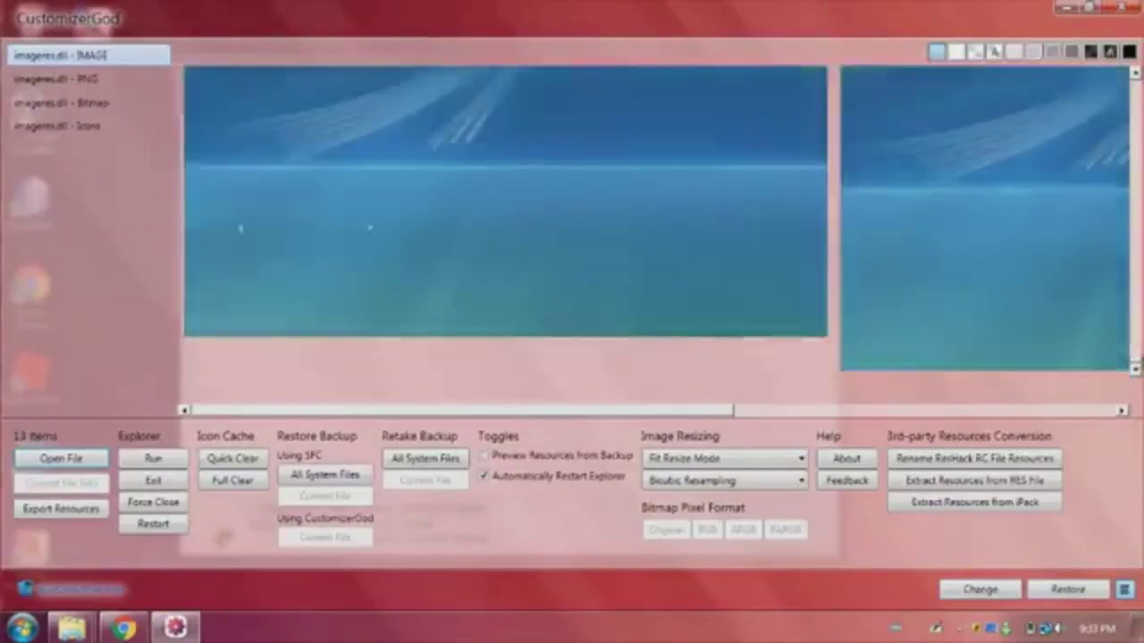
left_click(93, 80)
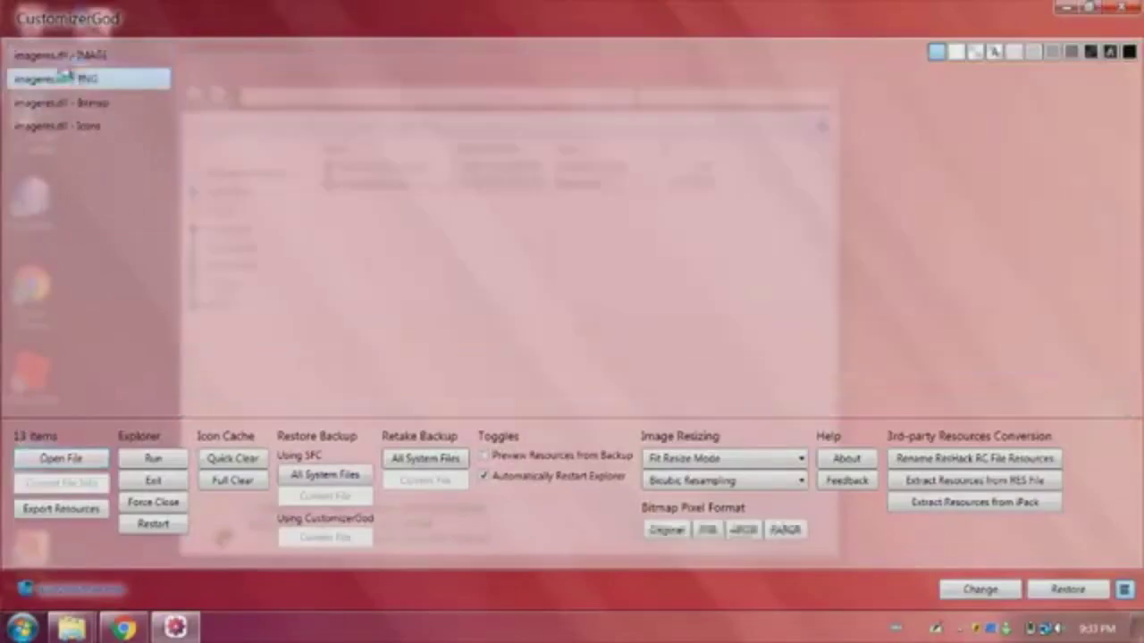
left_click(104, 102)
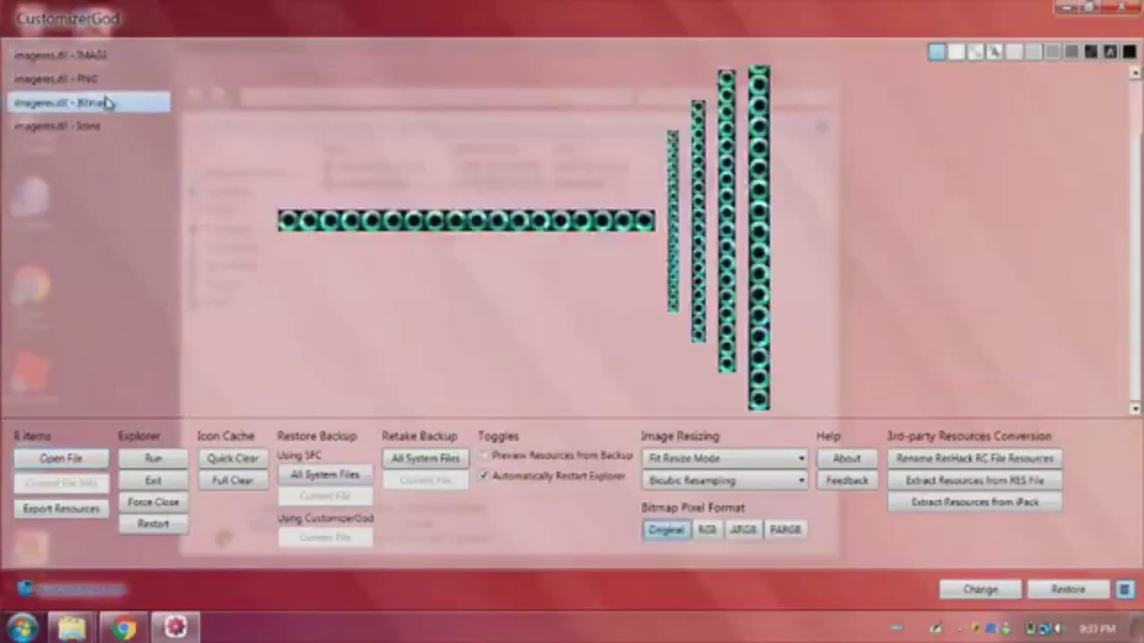
left_click(111, 126)
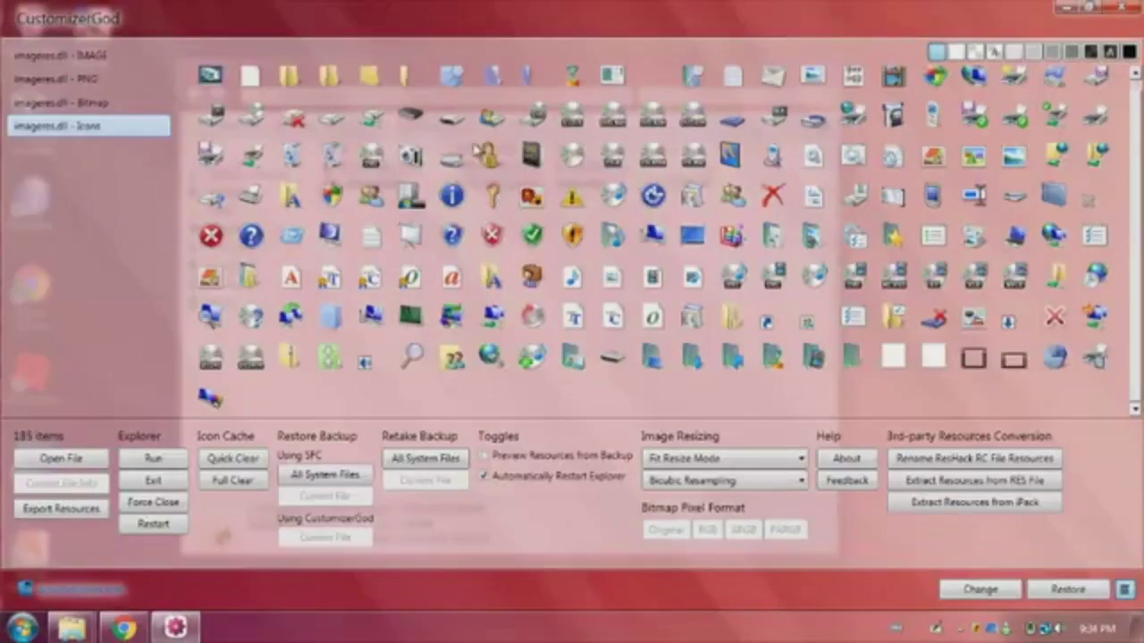
scroll(670, 243, "up", 1)
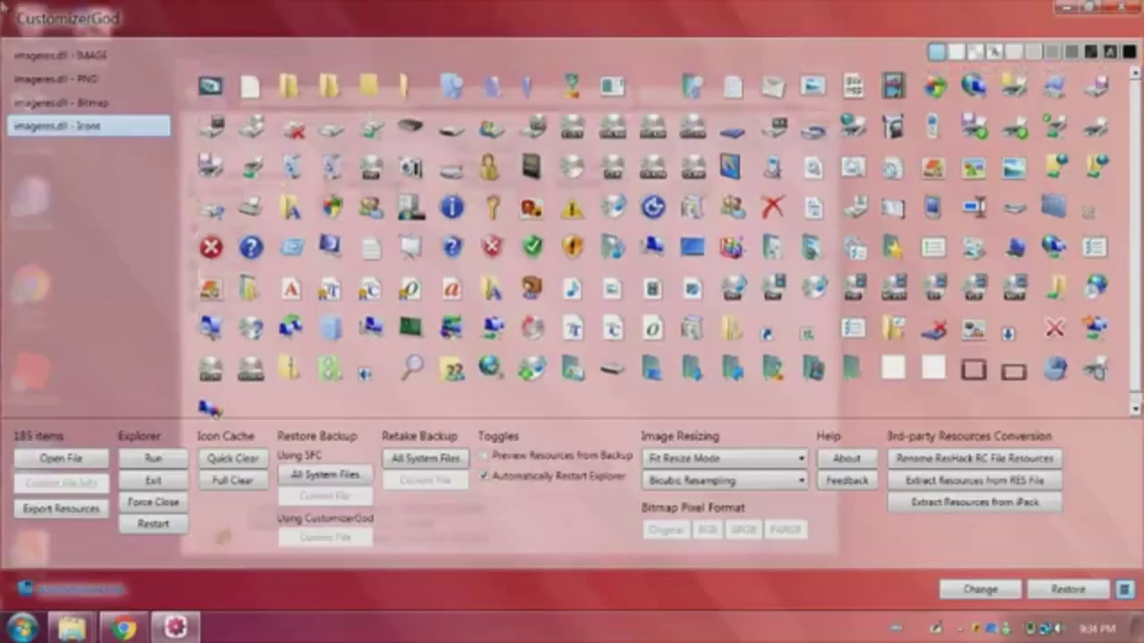
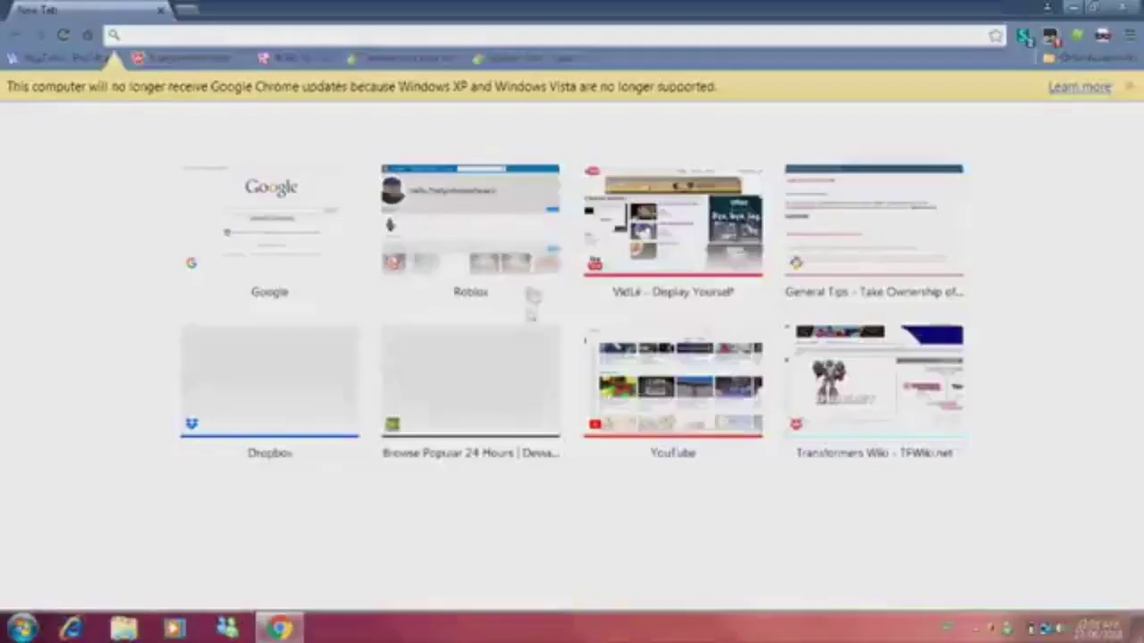
Open the Google home page in the browser and search for "viorb"
left_click(223, 218)
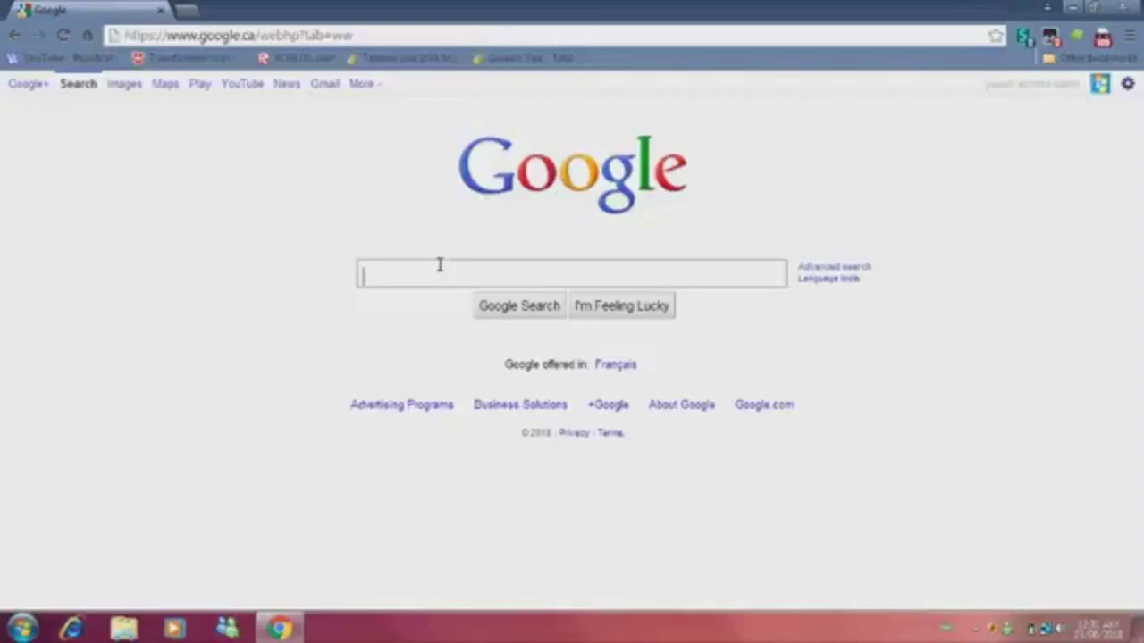
type("viord")
key("BackSpace")
type("b")
key("Return")
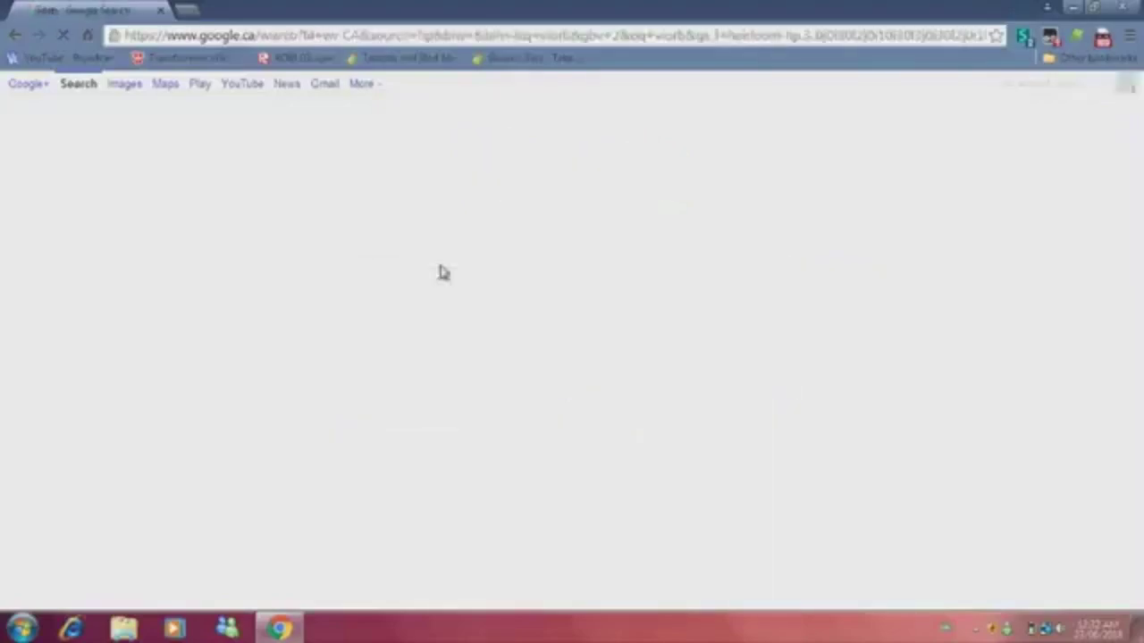
Open the lee-soft.com ViOrb page from the search results and download the start button replacement
left_click(282, 254)
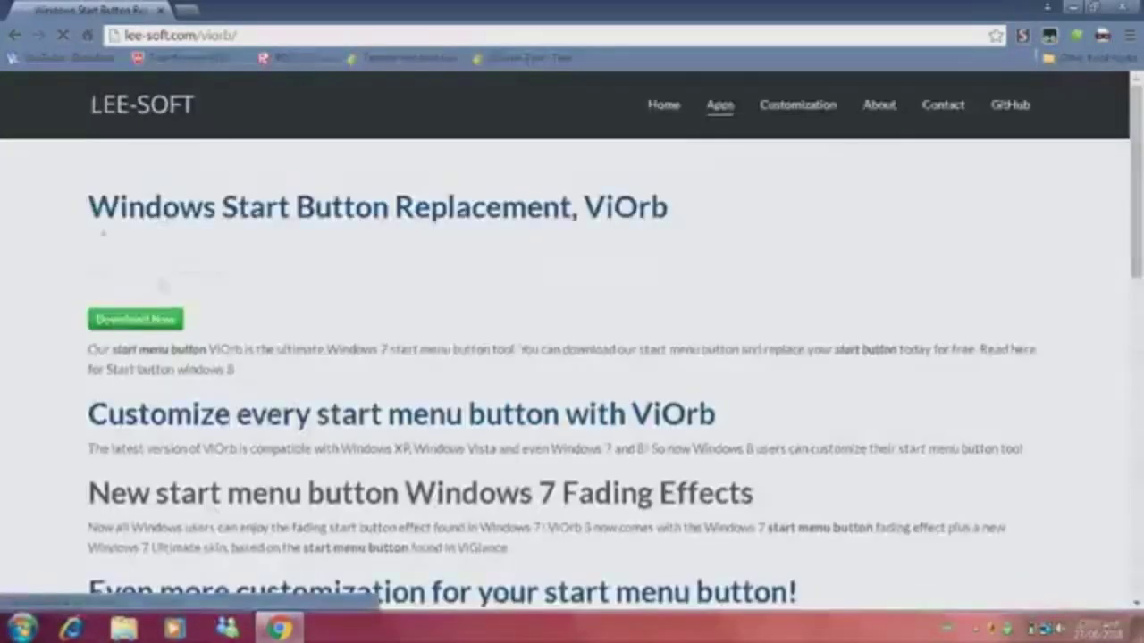
scroll(163, 270, "down", 3)
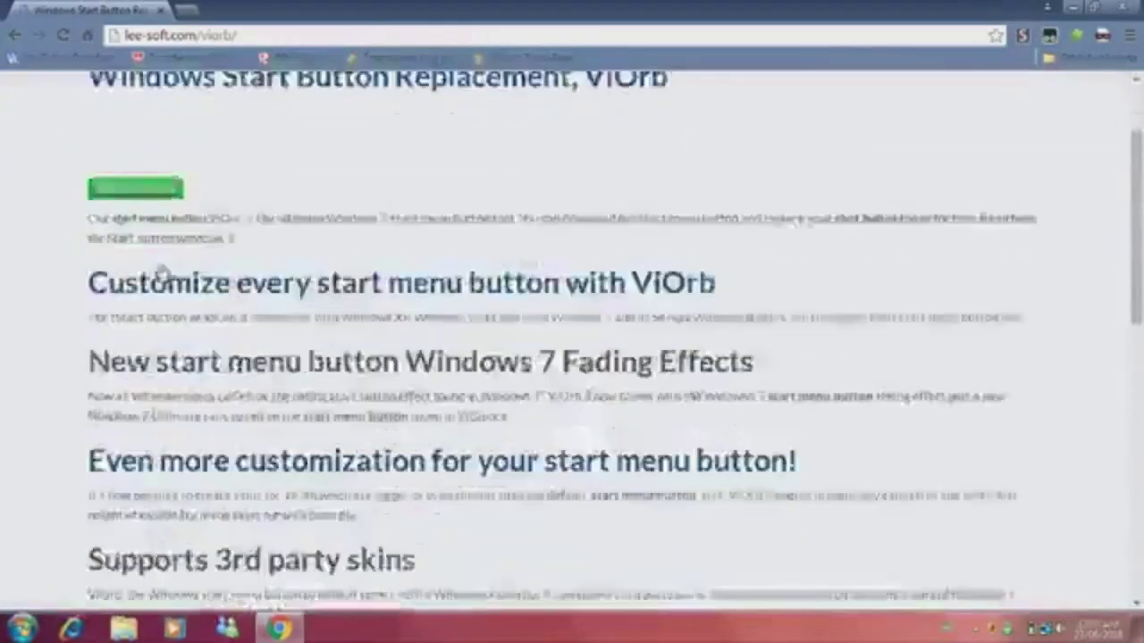
scroll(163, 271, "up", 2)
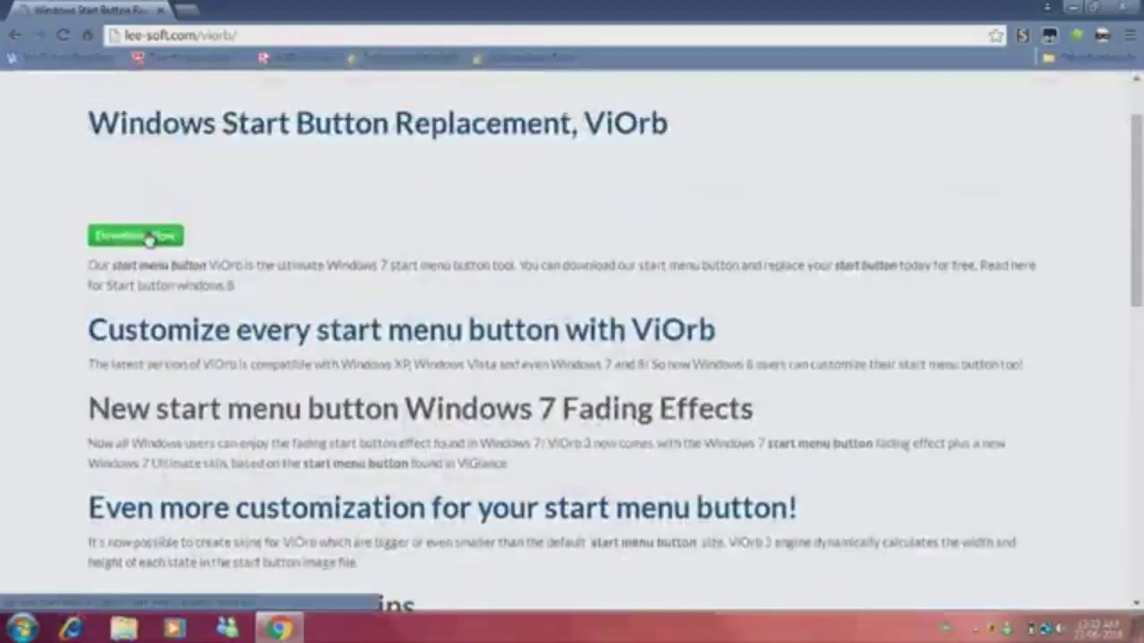
left_click(148, 236)
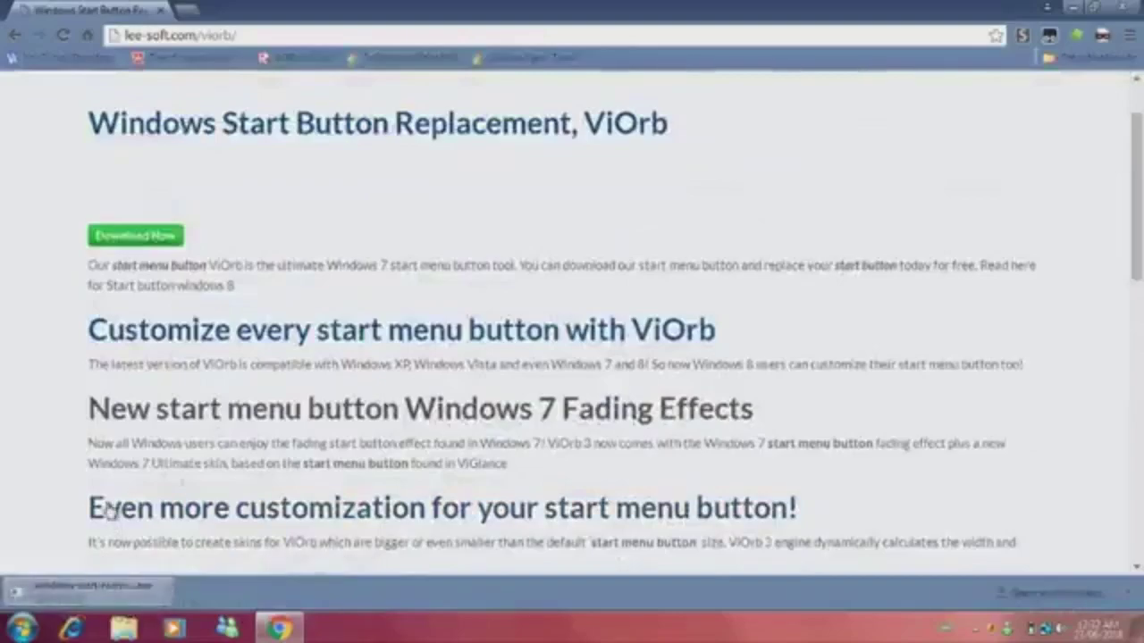
Run the downloaded ViOrb setup and accept its license agreement to install it
left_click(94, 592)
left_click(619, 326)
left_click(734, 466)
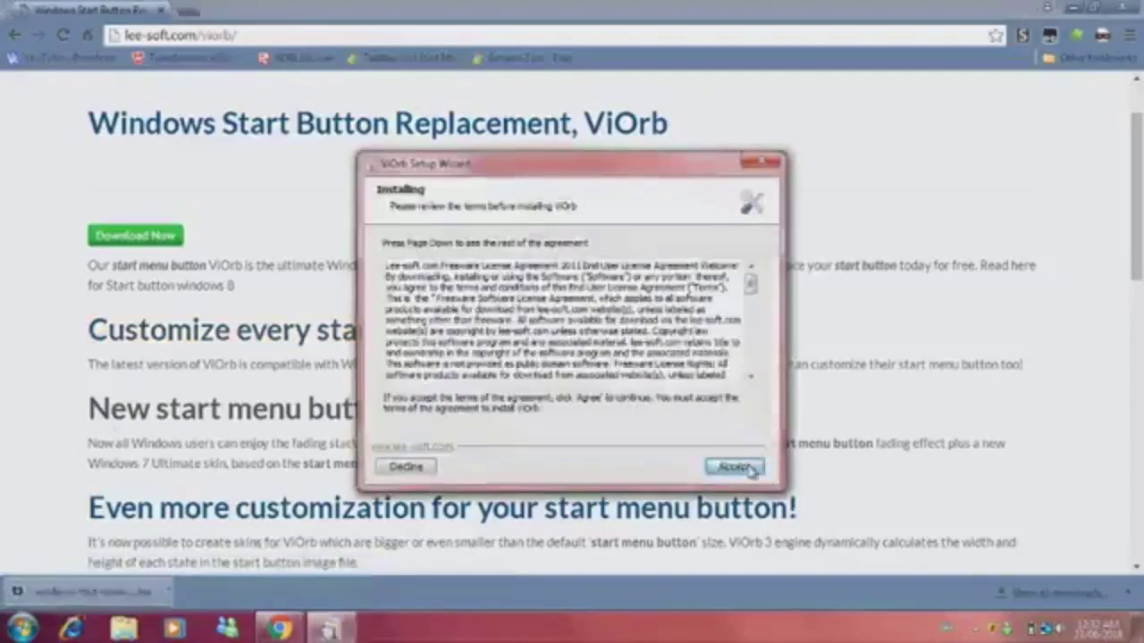
left_click(733, 467)
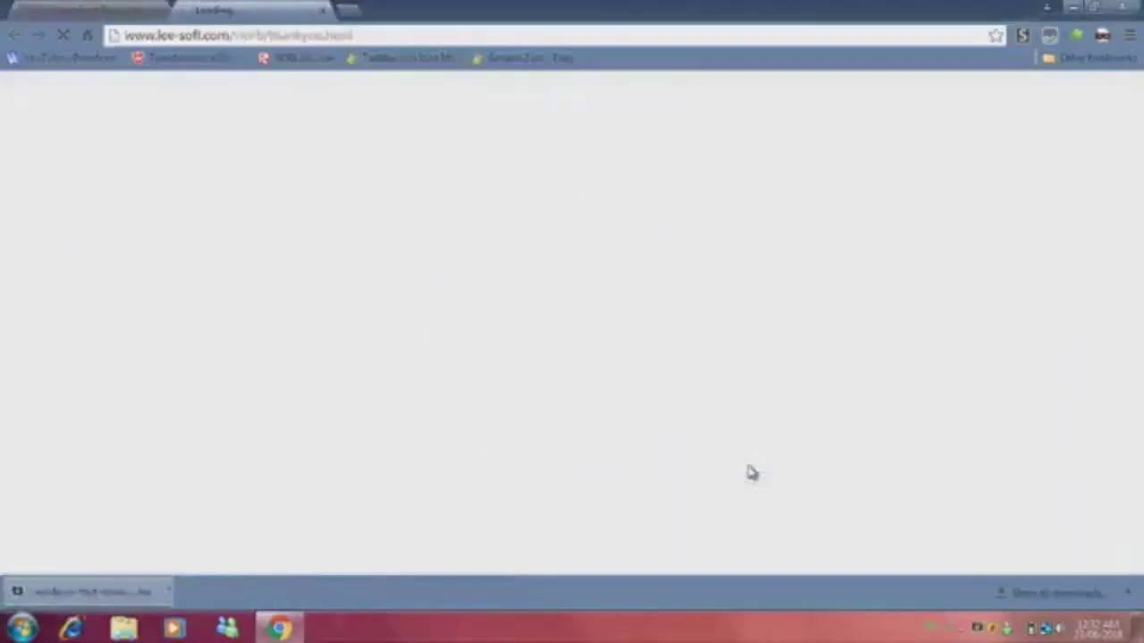
Try the Start menu with the new orb and open the ViOrb options
key("super")
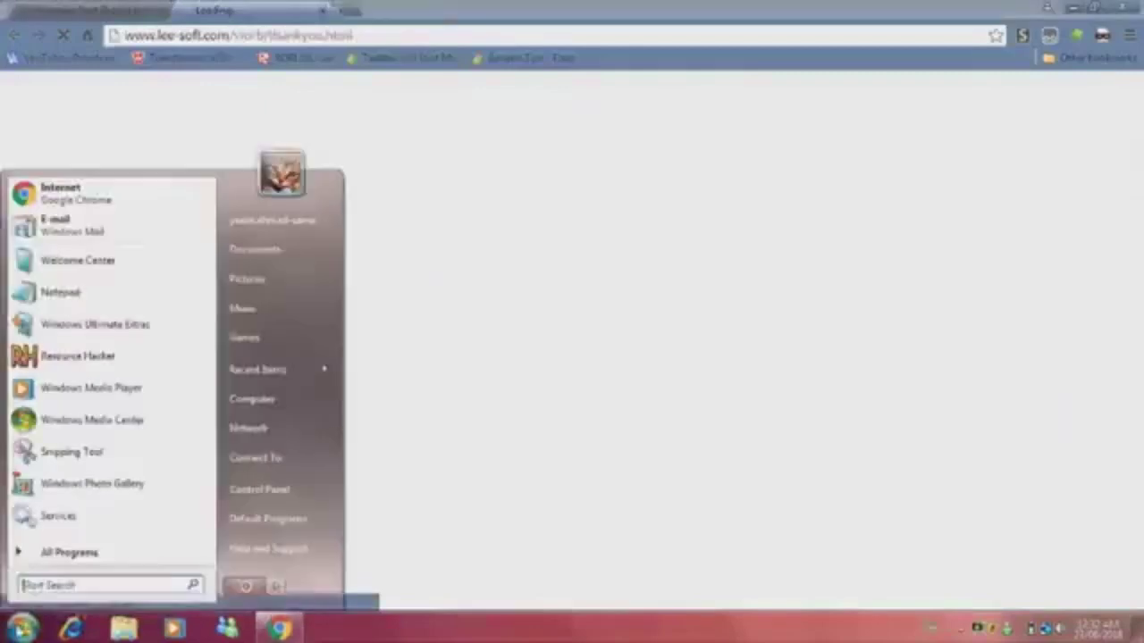
left_click(470, 567)
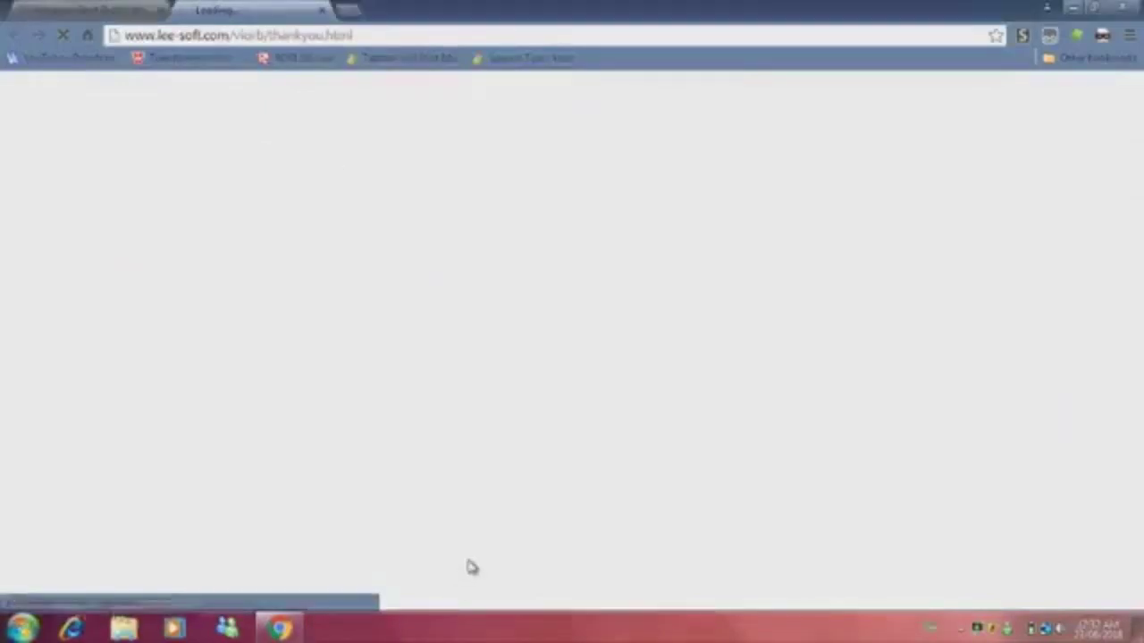
left_click(13, 628)
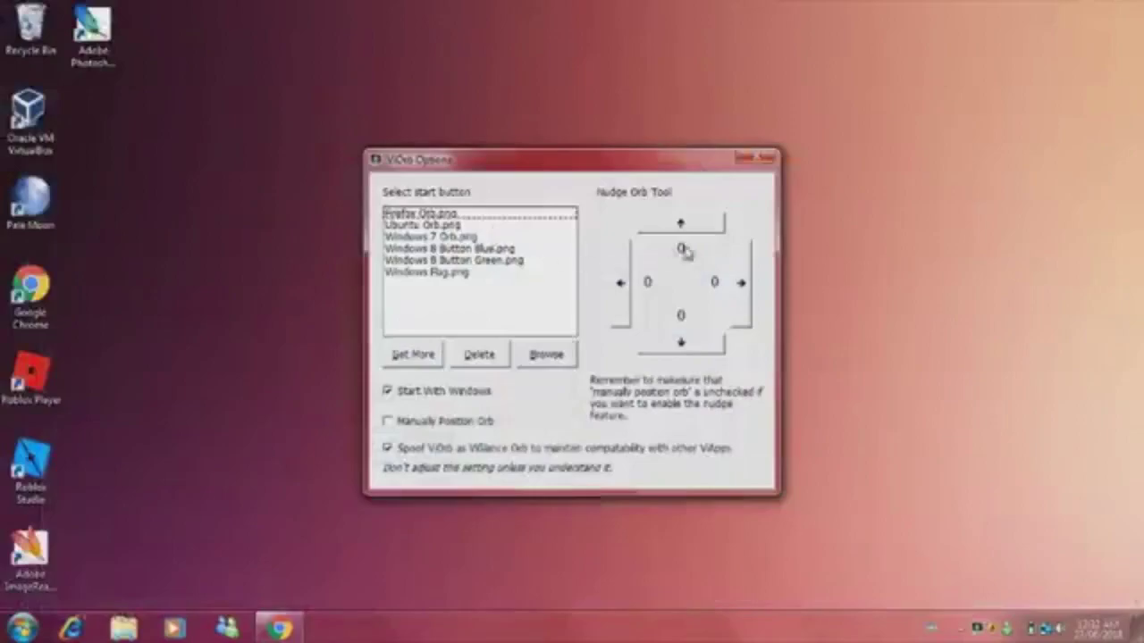
Nudge the start orb upward by 15 with the Nudge Orb Tool
left_click(681, 234)
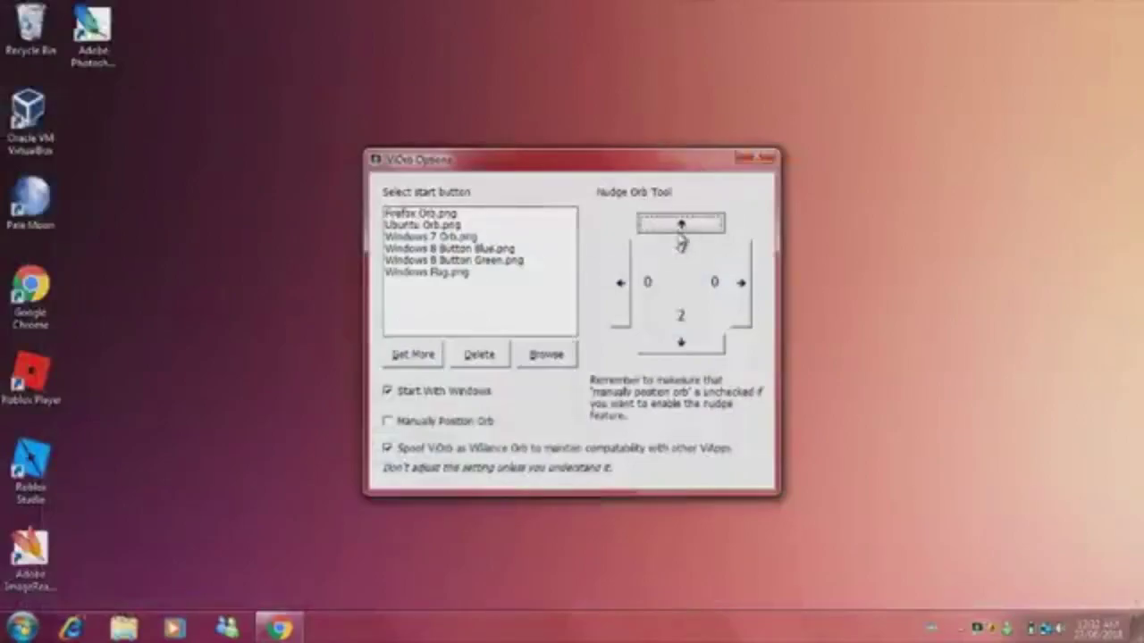
left_click(681, 228)
left_click(681, 229)
left_click(681, 229)
left_click(681, 229)
Try the Manually Position Orb option with the Start menu, and turn the option off again
left_click(389, 421)
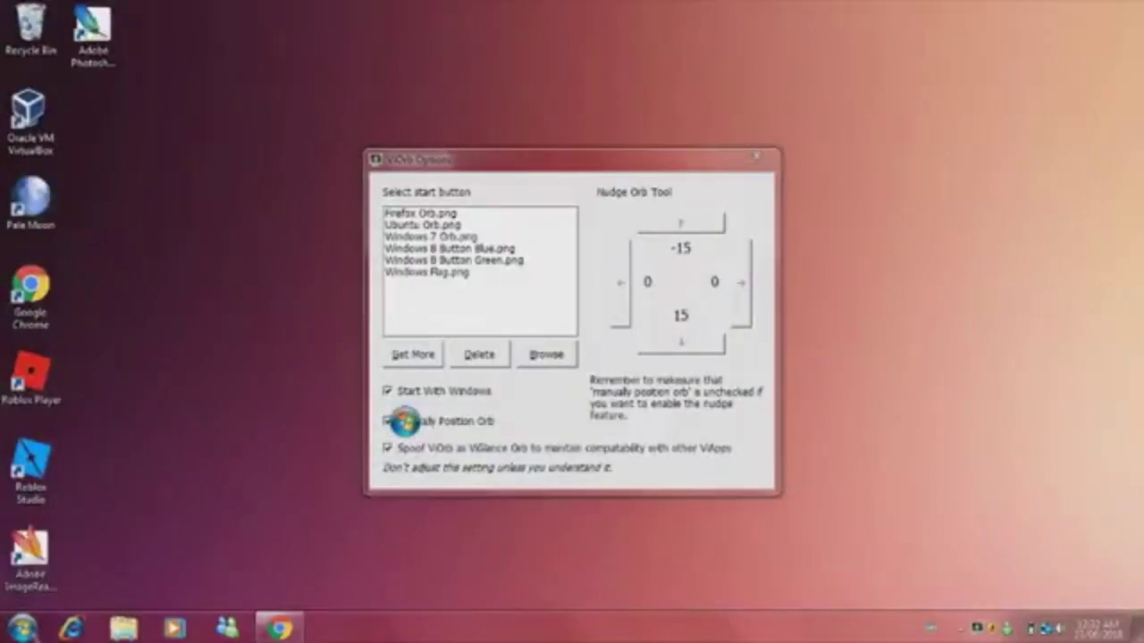
key("super")
left_click(464, 441)
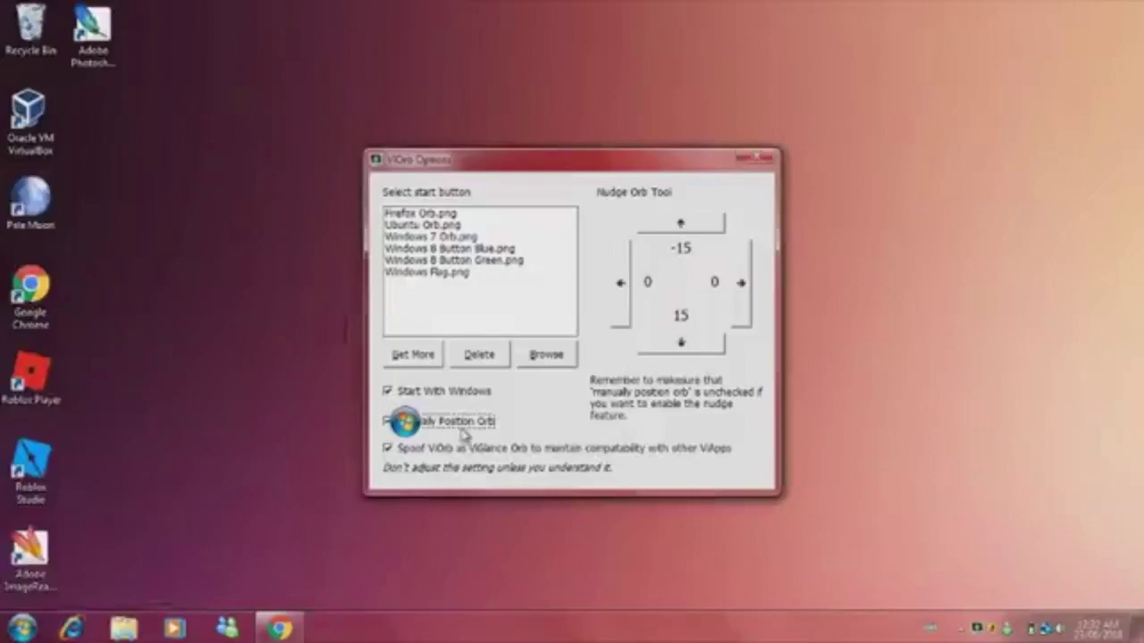
left_click(463, 420)
Nudge the orb back down and test the other directions, returning all nudge offsets to 0
left_click(681, 345)
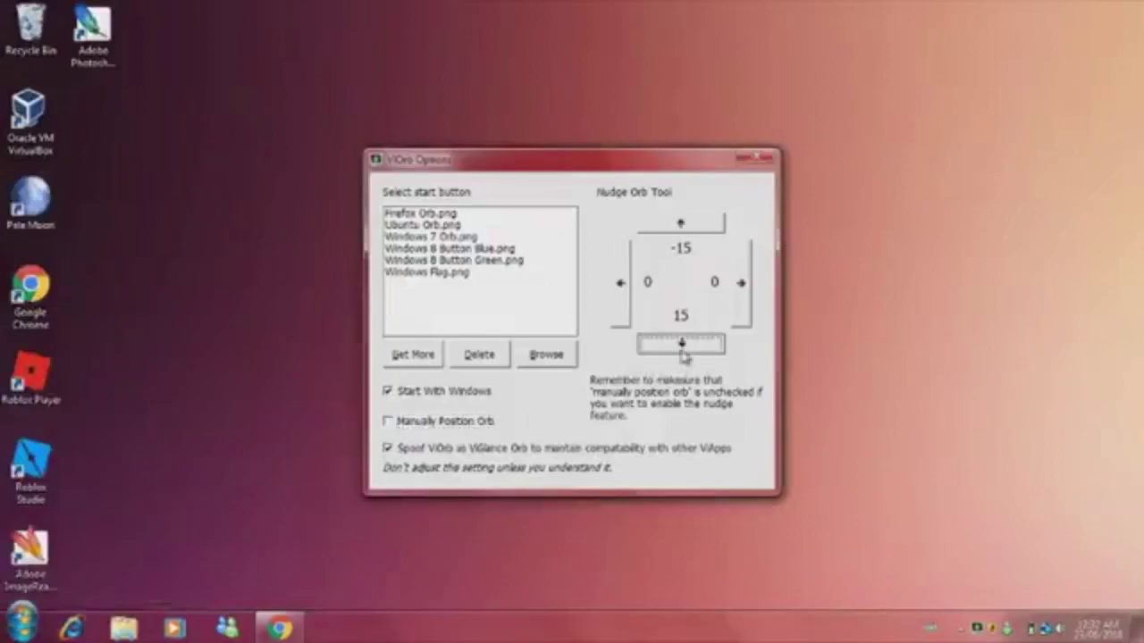
left_click(682, 347)
left_click(681, 345)
left_click(681, 345)
left_click(680, 345)
left_click(681, 345)
left_click(681, 345)
left_click(681, 345)
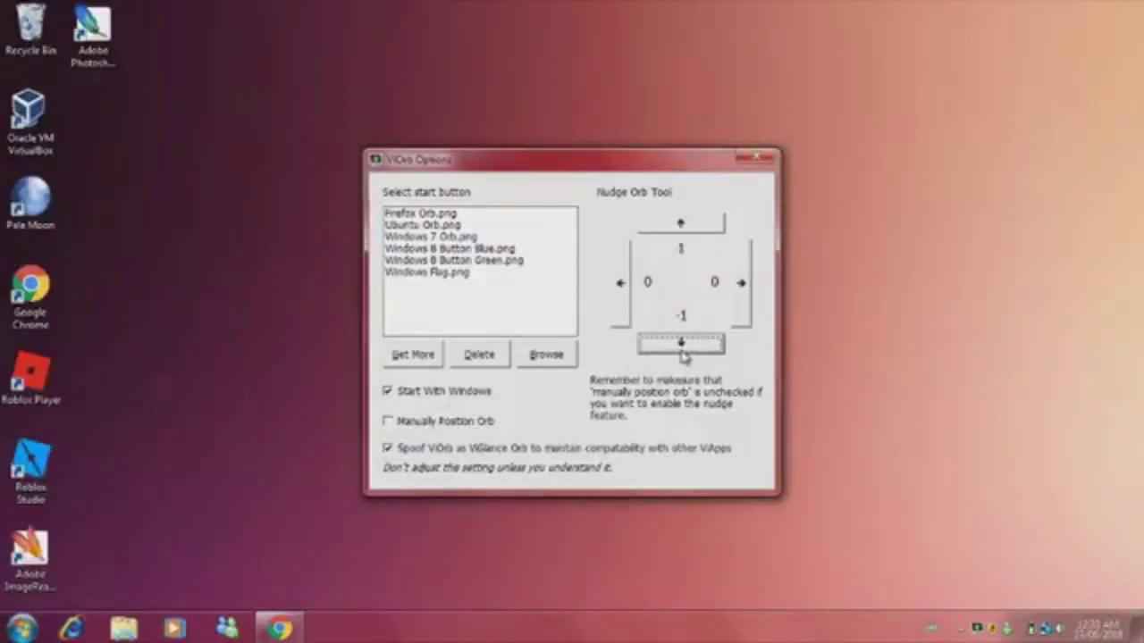
left_click(682, 351)
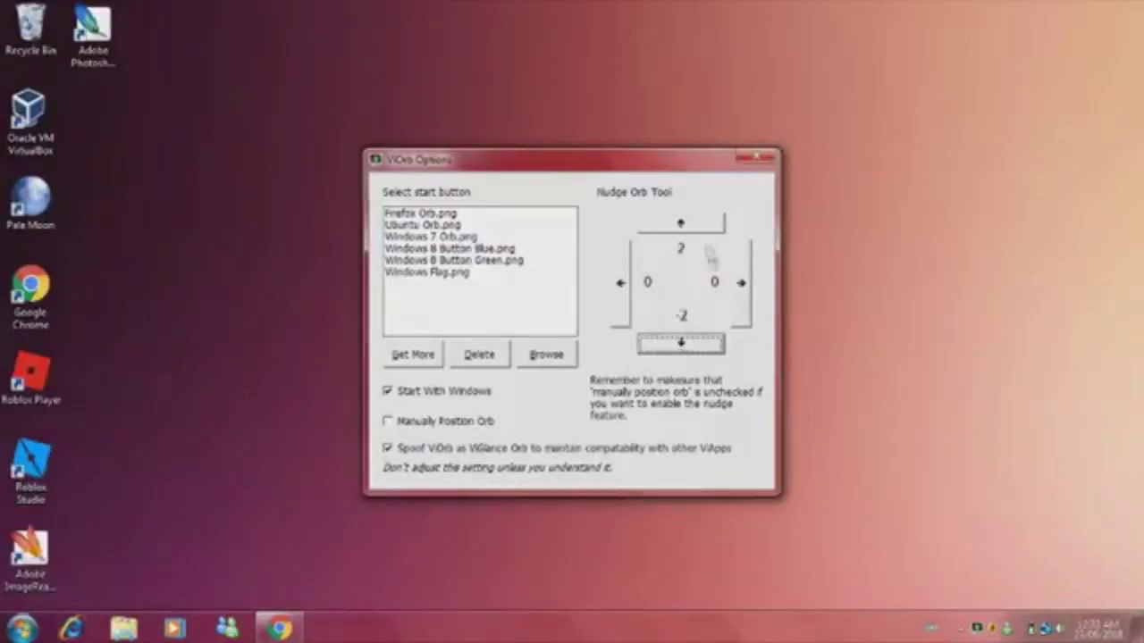
left_click(699, 227)
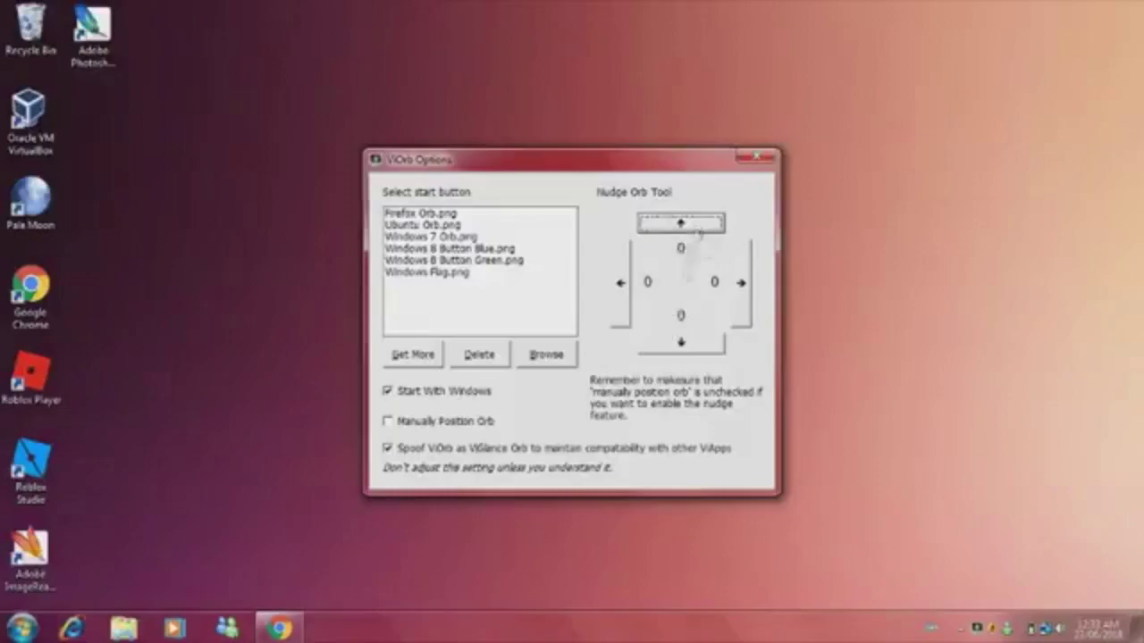
left_click(684, 347)
left_click(706, 223)
left_click(741, 284)
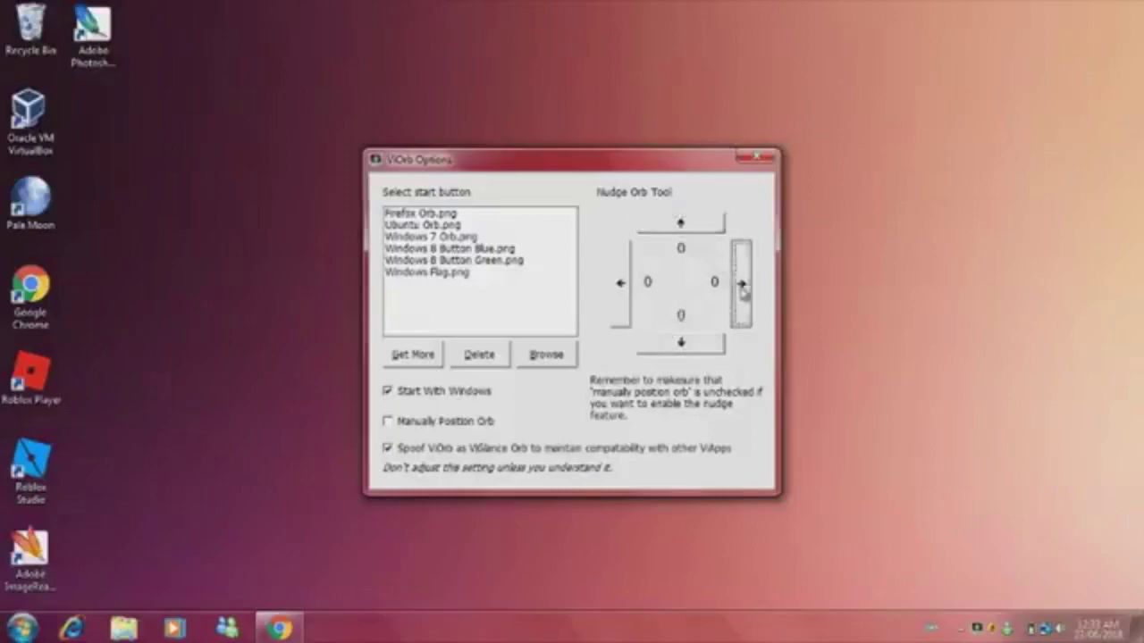
left_click(625, 284)
Test the orb by repeatedly opening and closing the Start menu
left_click(21, 628)
left_click(22, 628)
left_click(21, 629)
left_click(21, 629)
left_click(21, 629)
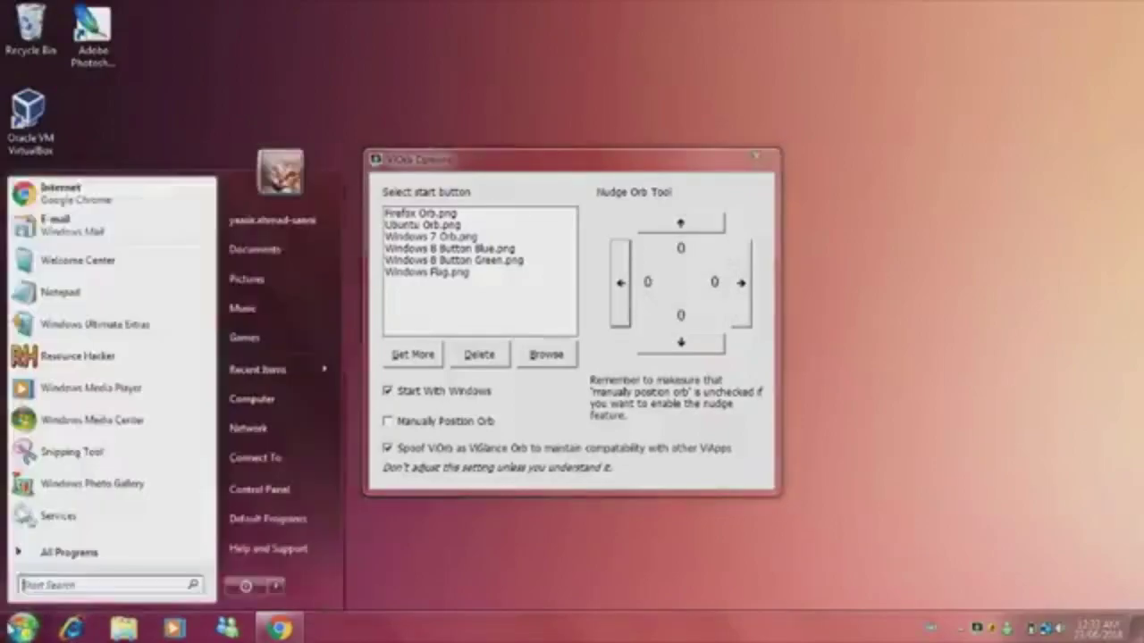
left_click(517, 424)
Toggle Manually Position Orb to try moving the orb freely, and leave the option disabled
left_click(466, 421)
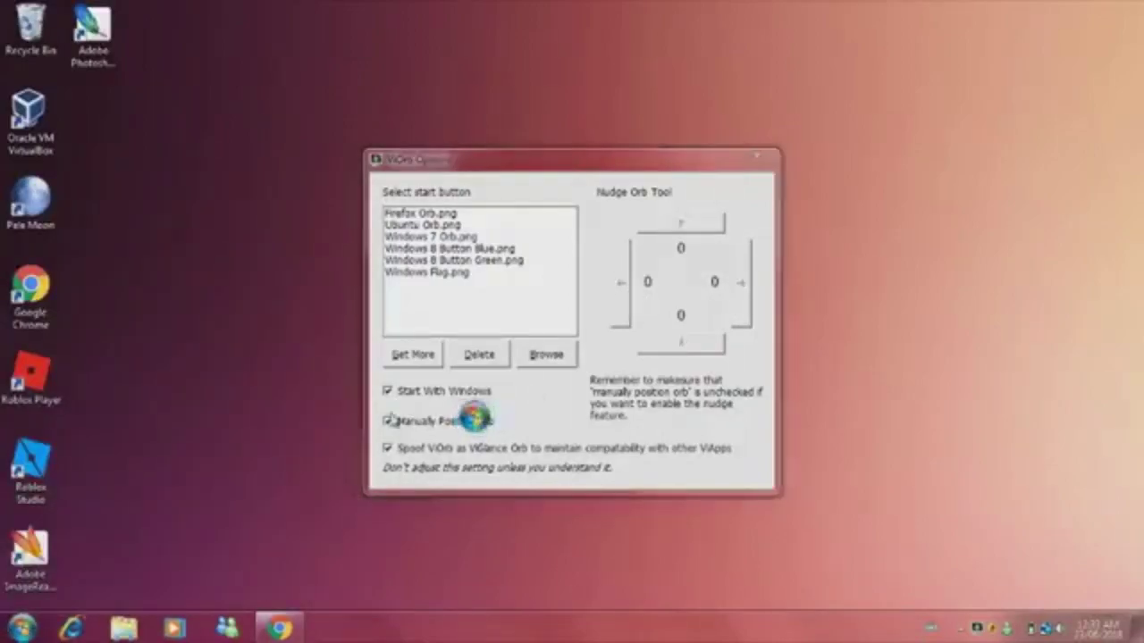
left_click(388, 421)
left_click(387, 421)
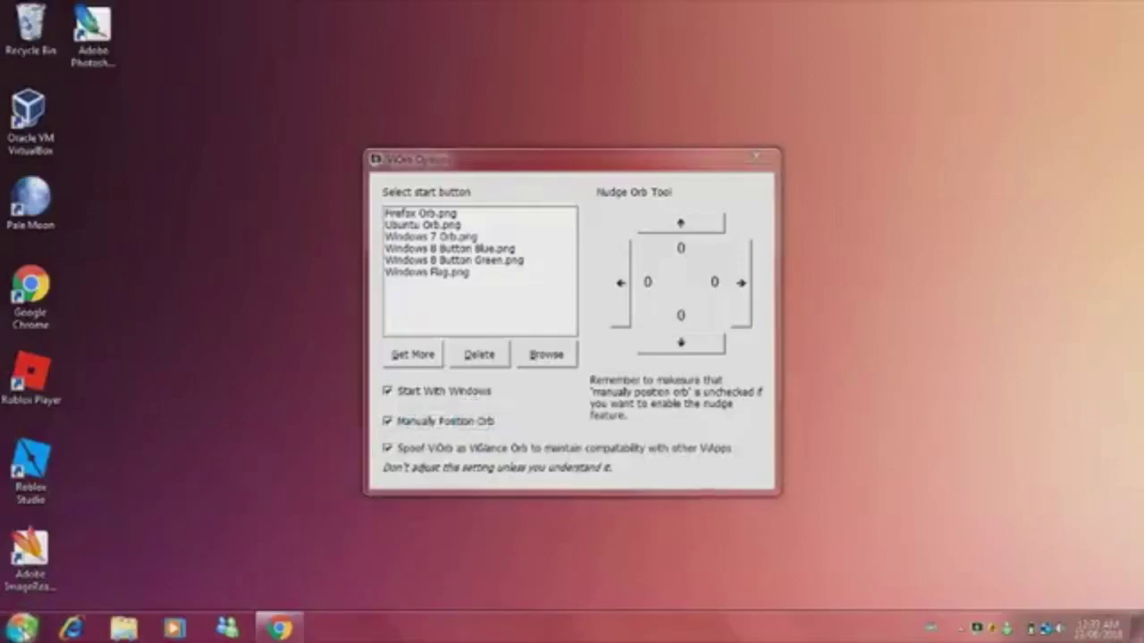
left_click(23, 628)
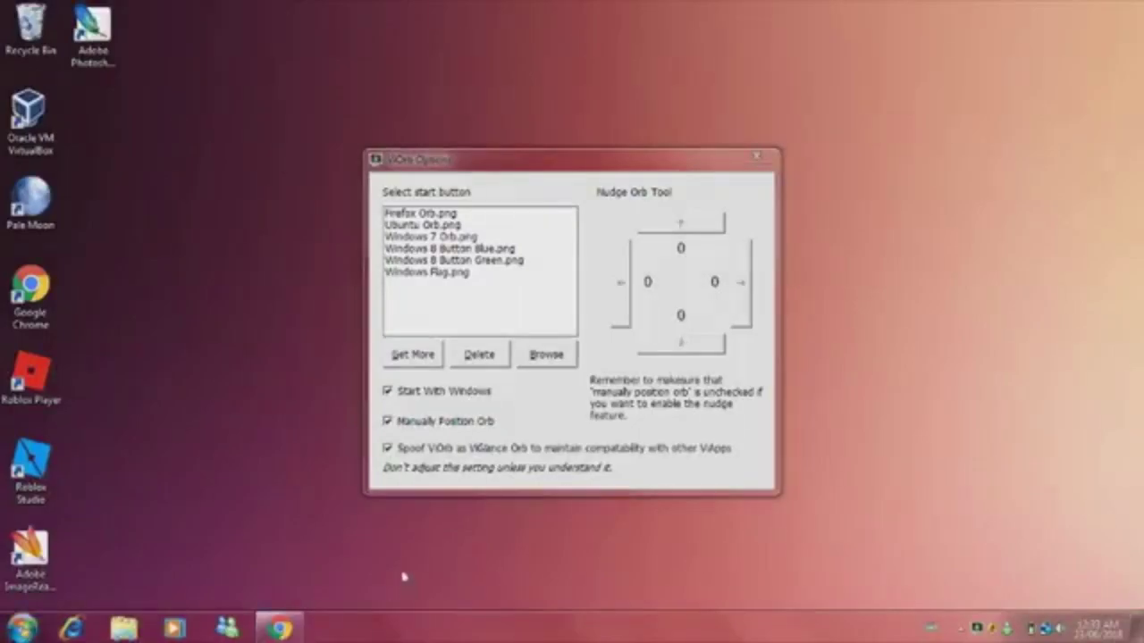
left_click(446, 421)
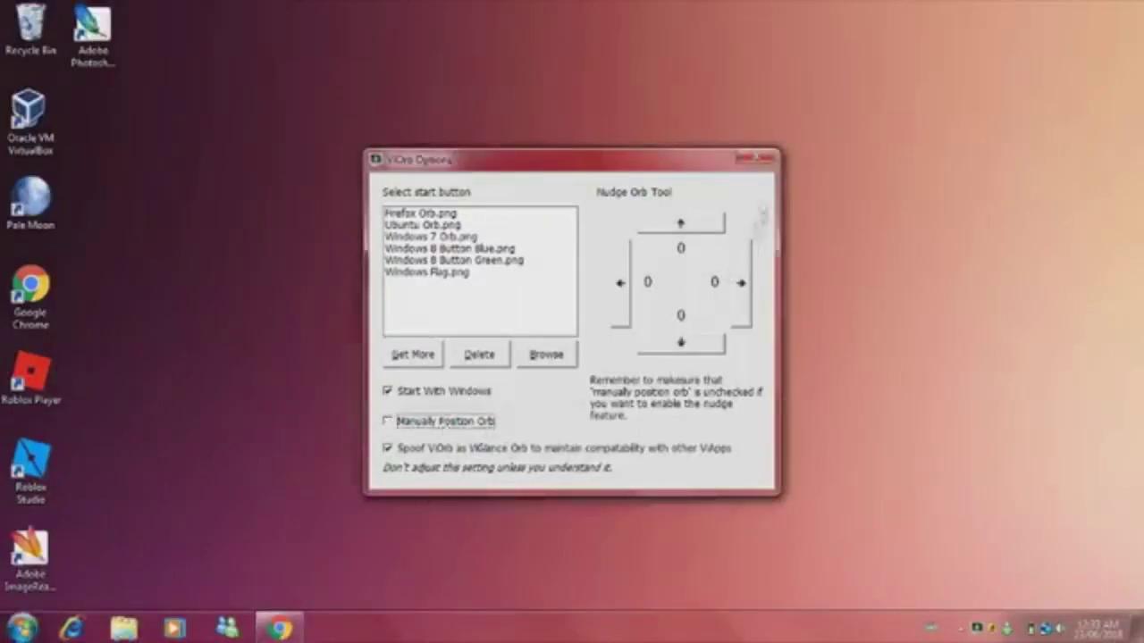
Try out the available start button images, apply Windows 7 Orb.png and close the ViOrb options
left_click(404, 239)
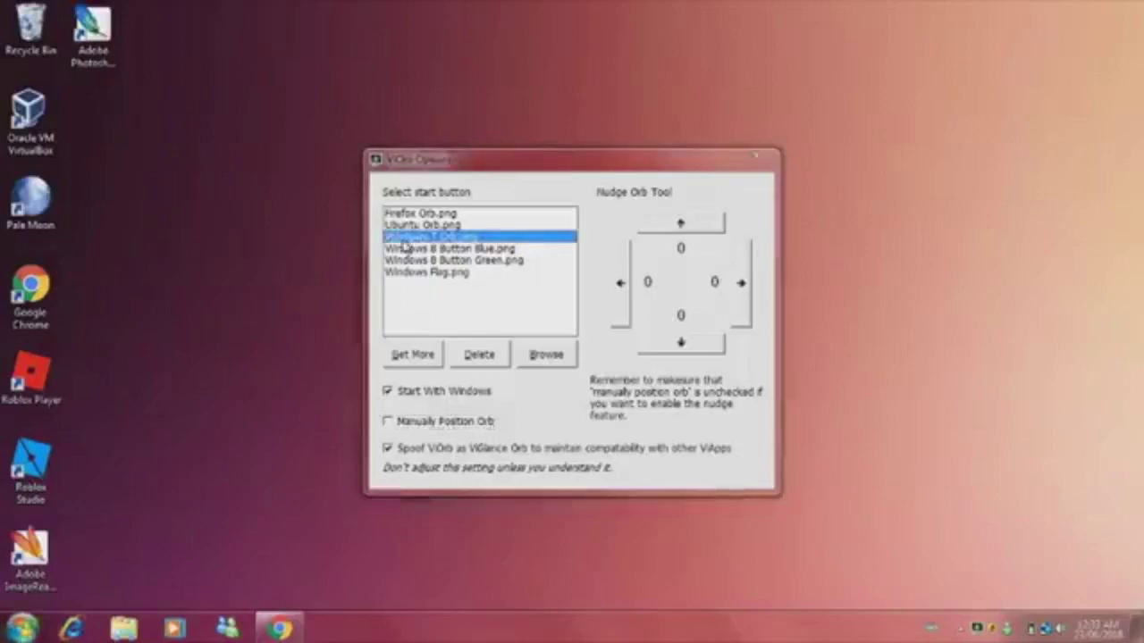
left_click(409, 249)
left_click(427, 260)
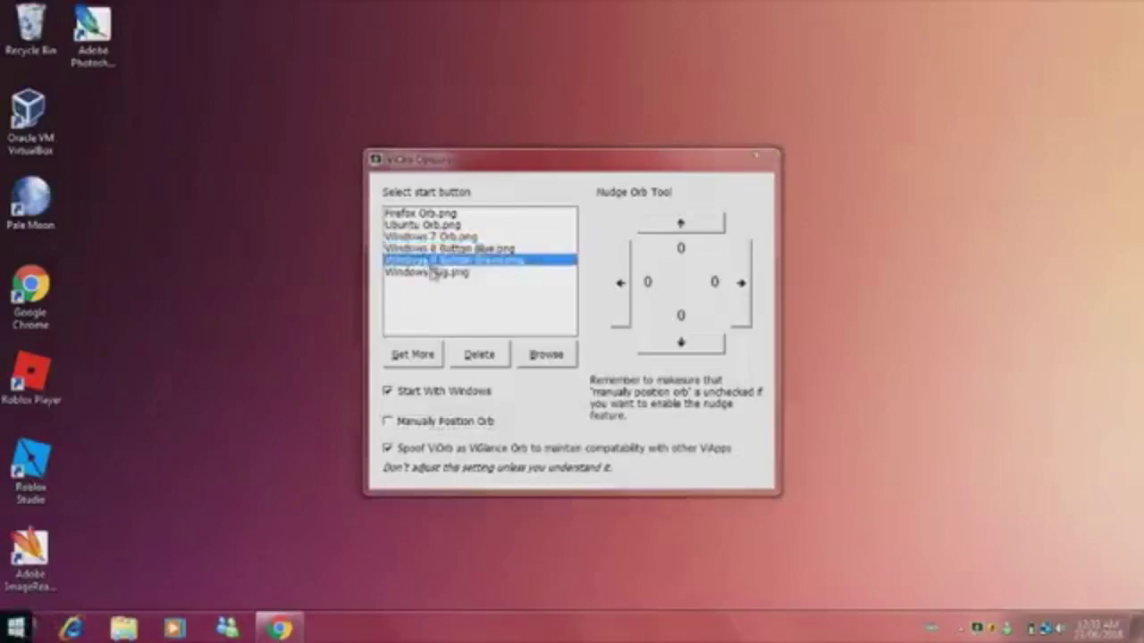
left_click(432, 272)
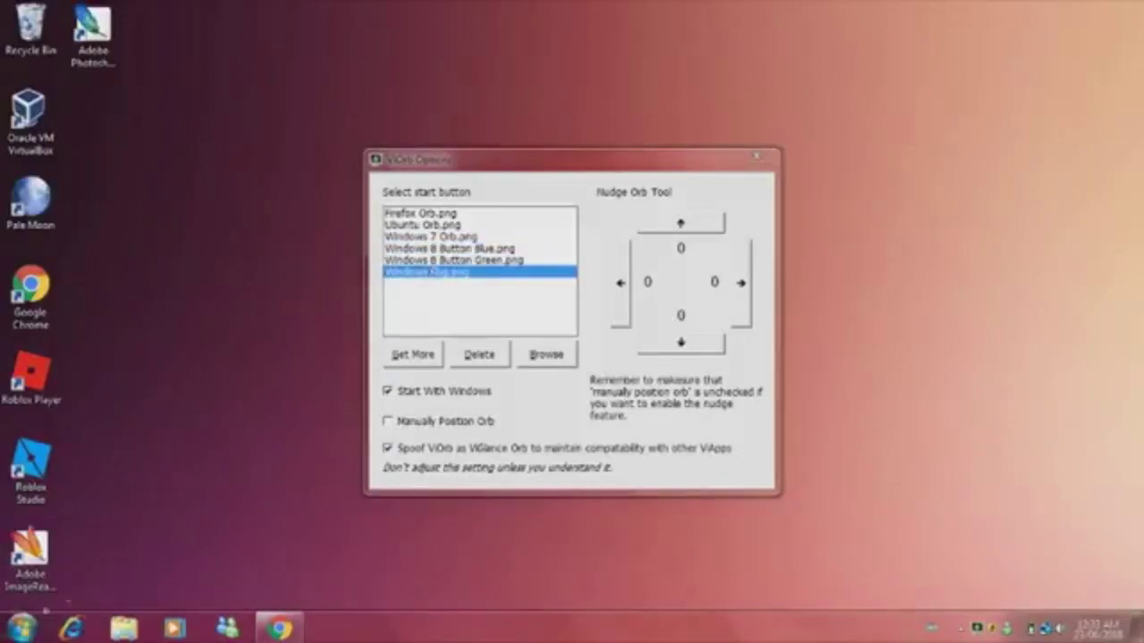
left_click(429, 237)
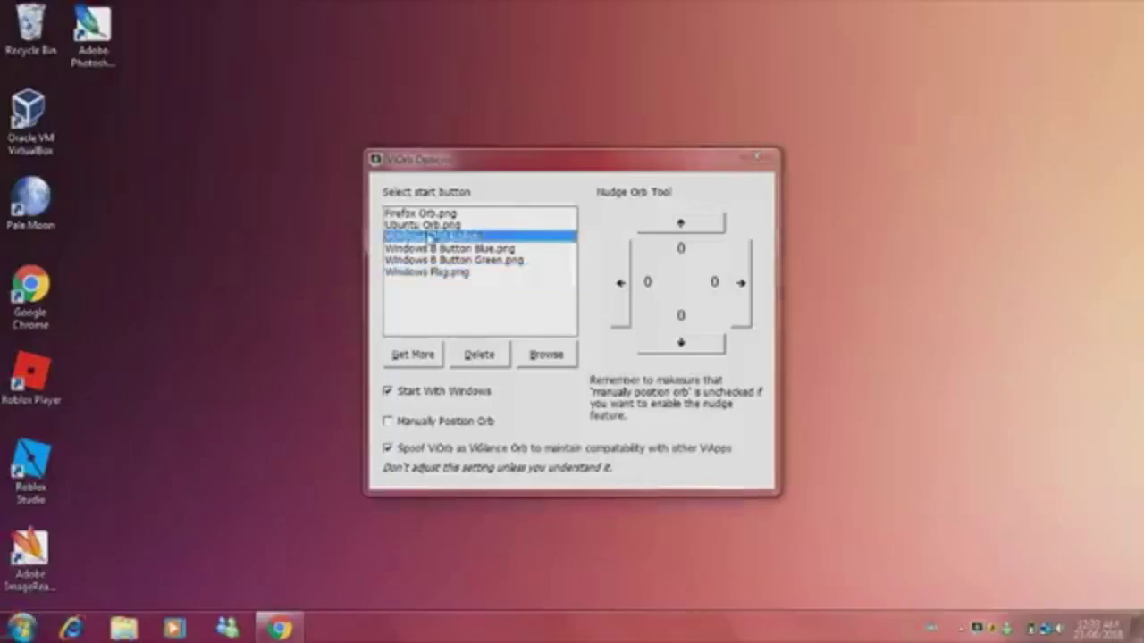
left_click(425, 214)
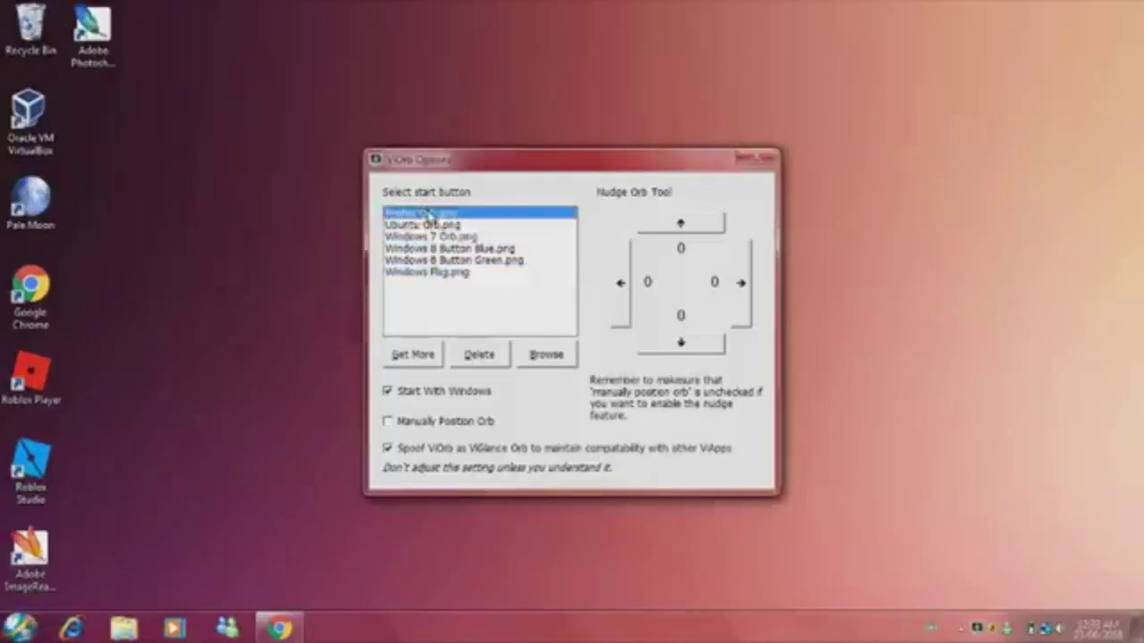
left_click(440, 226)
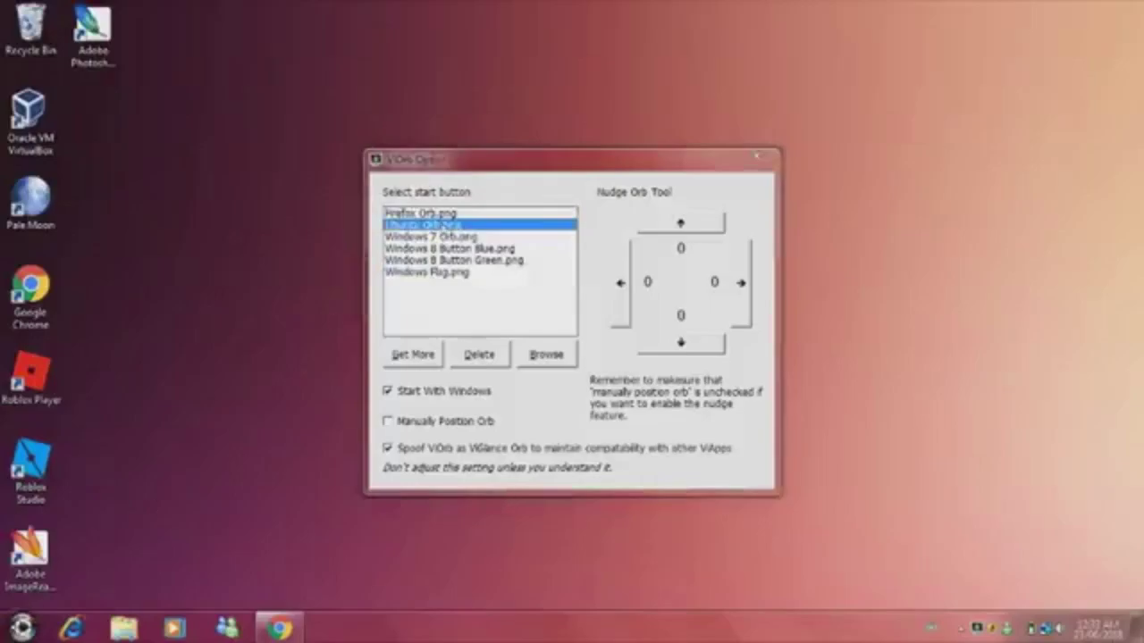
left_click(447, 237)
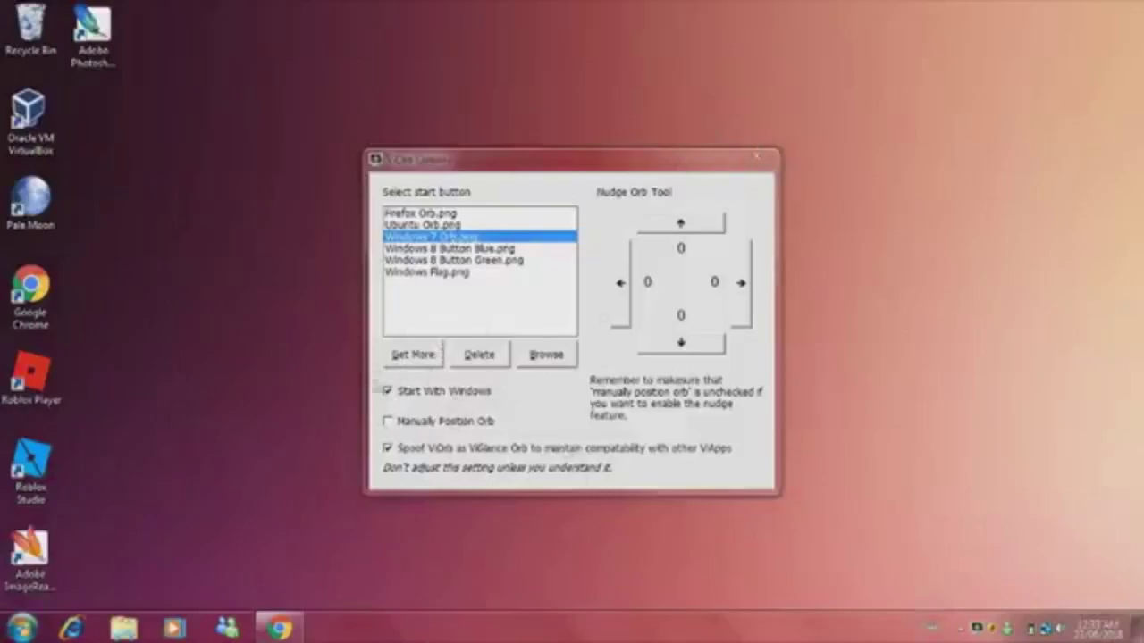
left_click(762, 162)
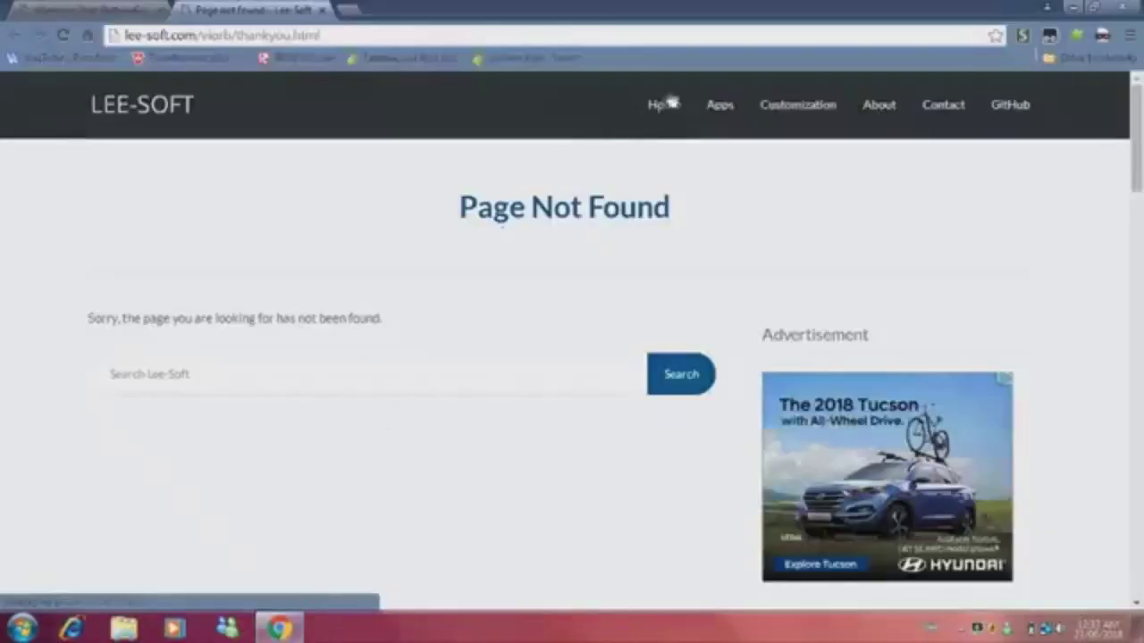
Open deviantart.com in place of the Lee-Soft page and activate the site's search box
mouse_move(695, 99)
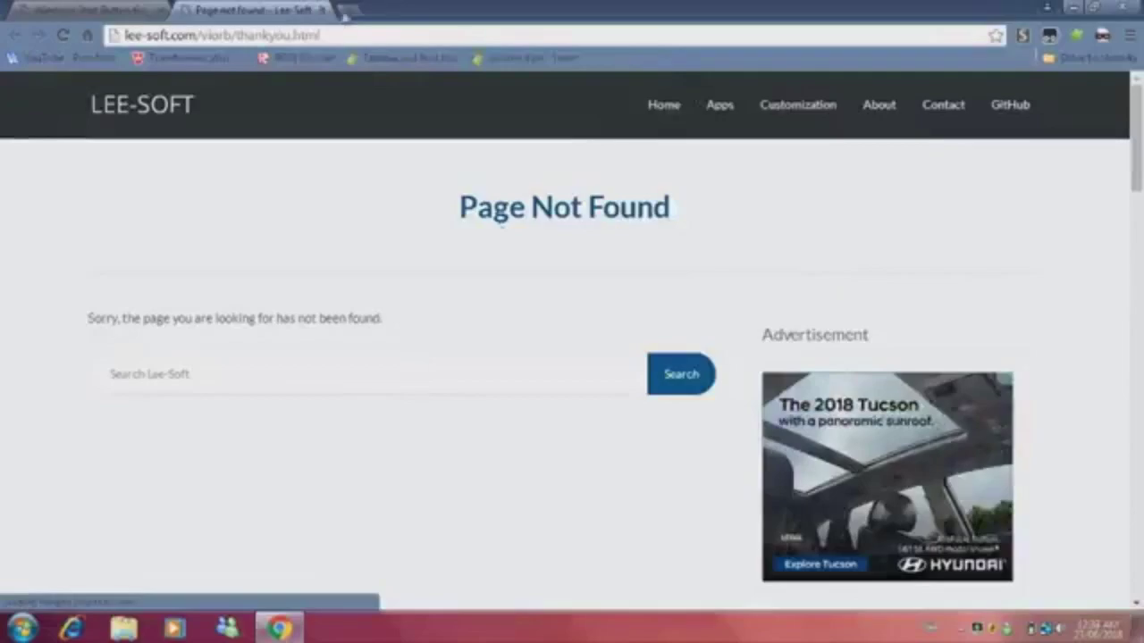
left_click(346, 10)
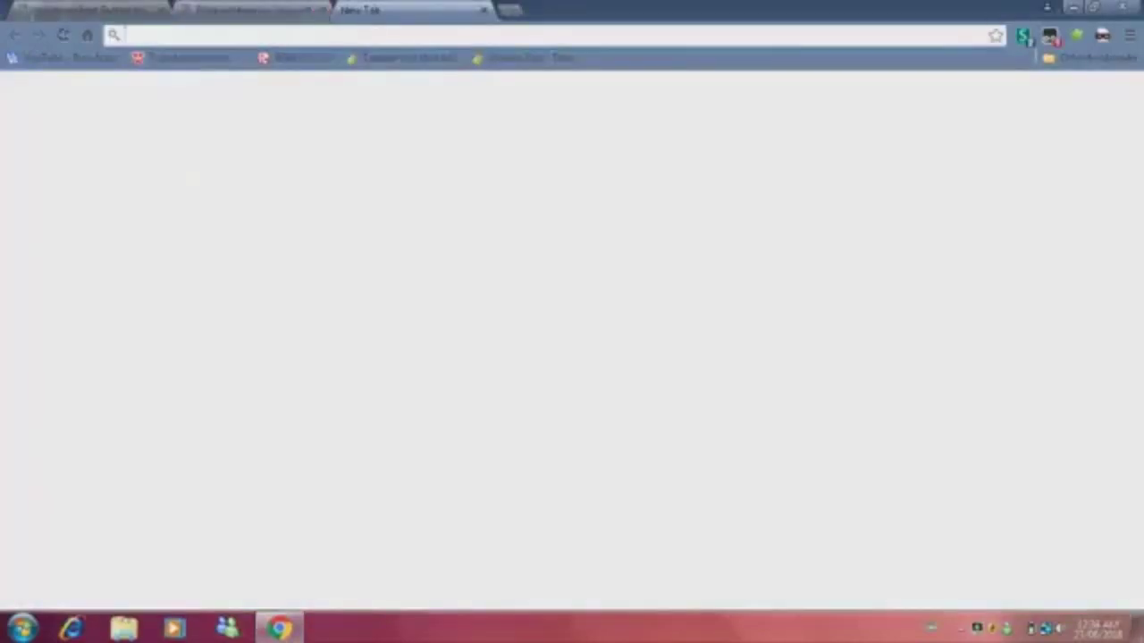
left_click(324, 10)
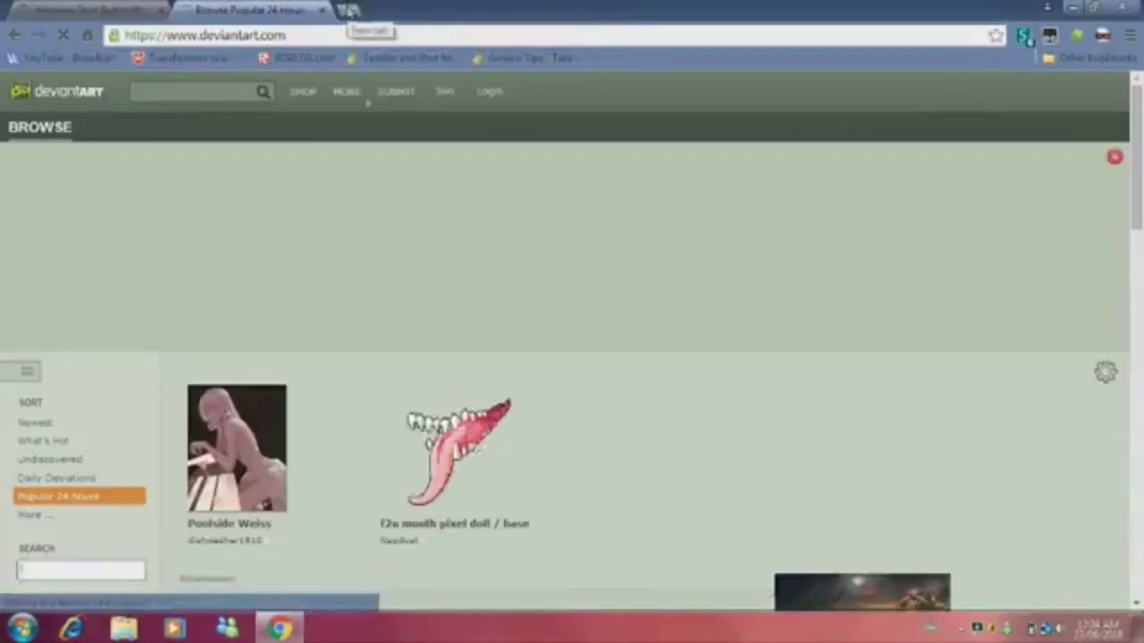
left_click(220, 93)
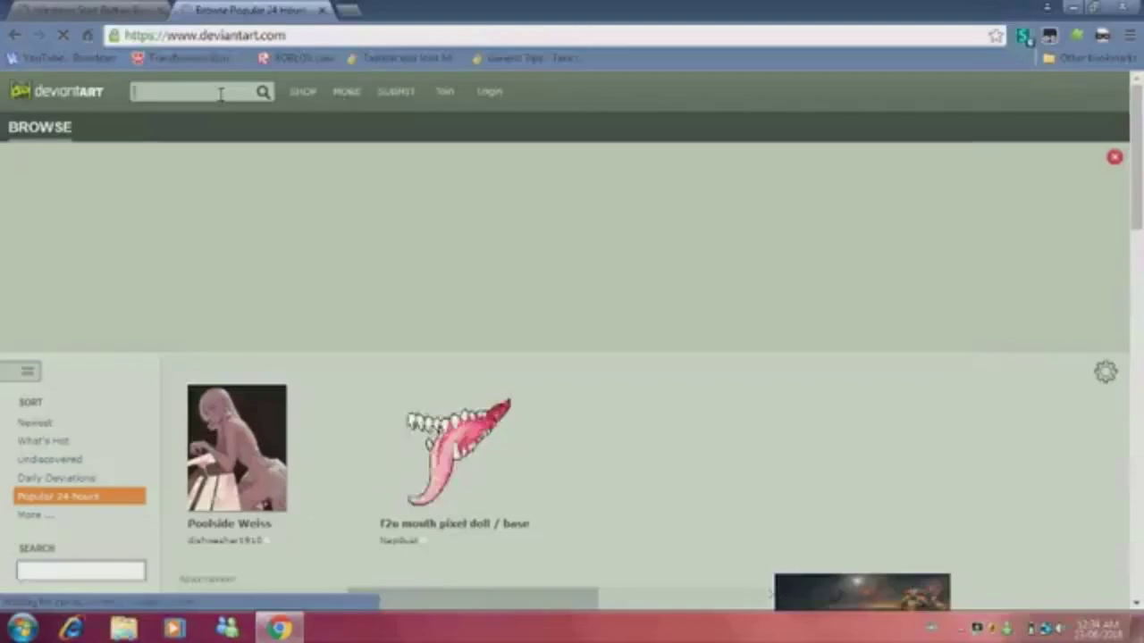
Search Google for logon studio in a new tab and open Stardock's LogonStudio product page
left_click(349, 11)
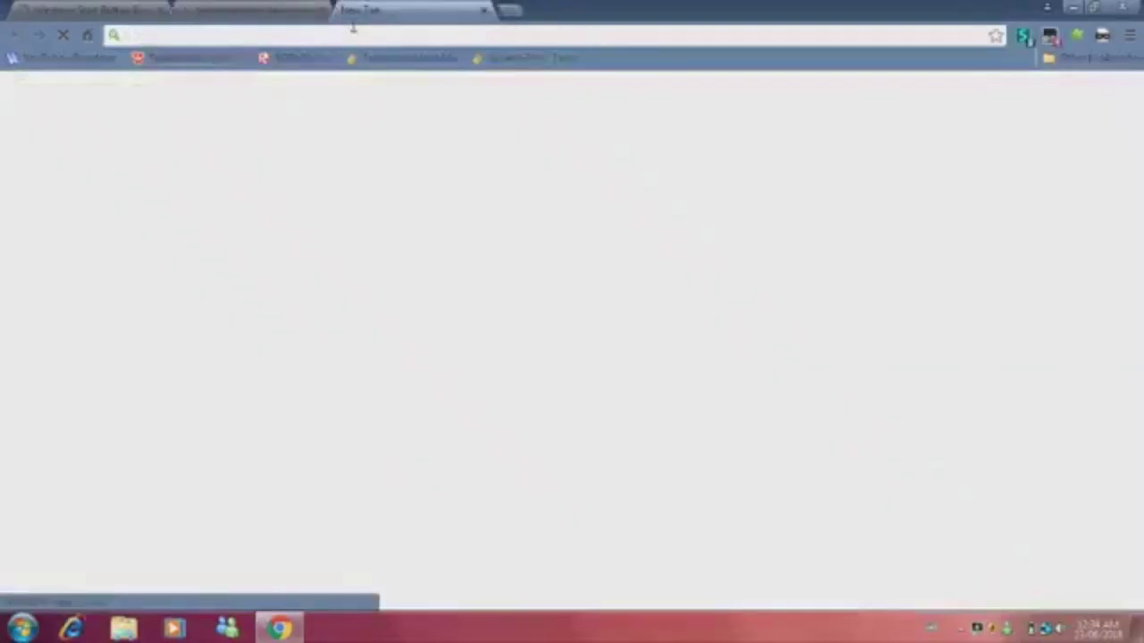
type("logon s")
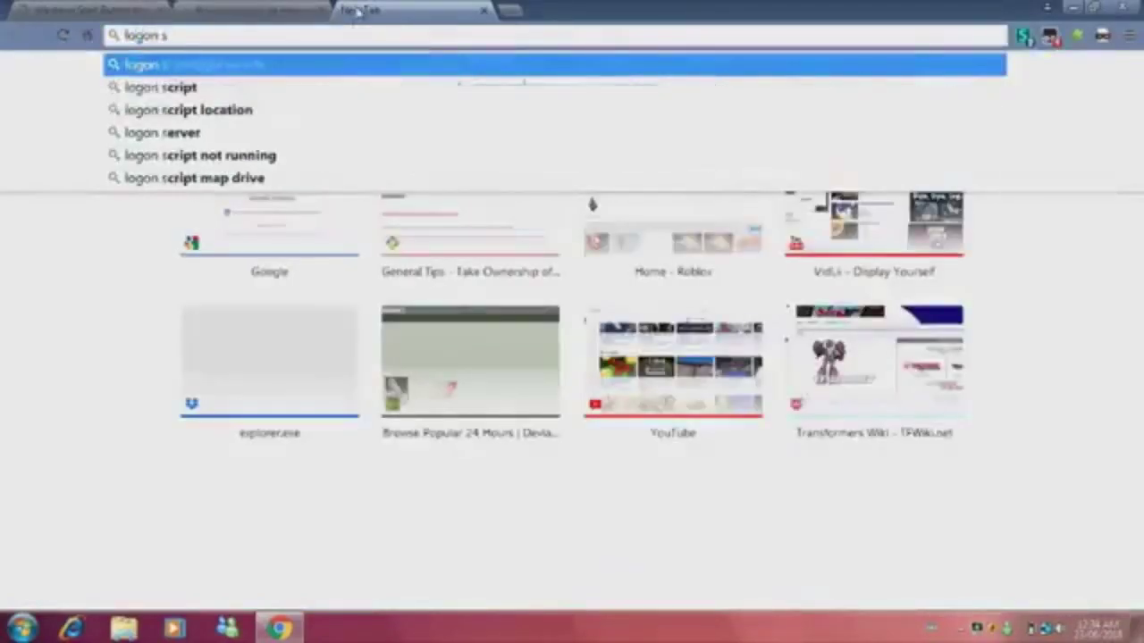
type("tudio")
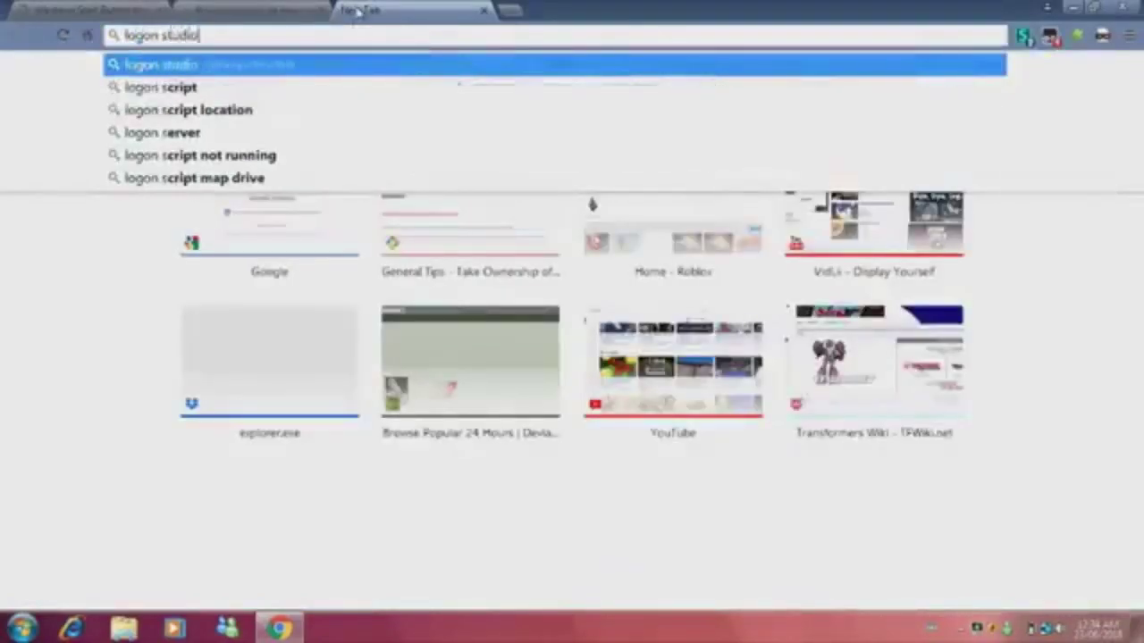
key("Down")
key("Return")
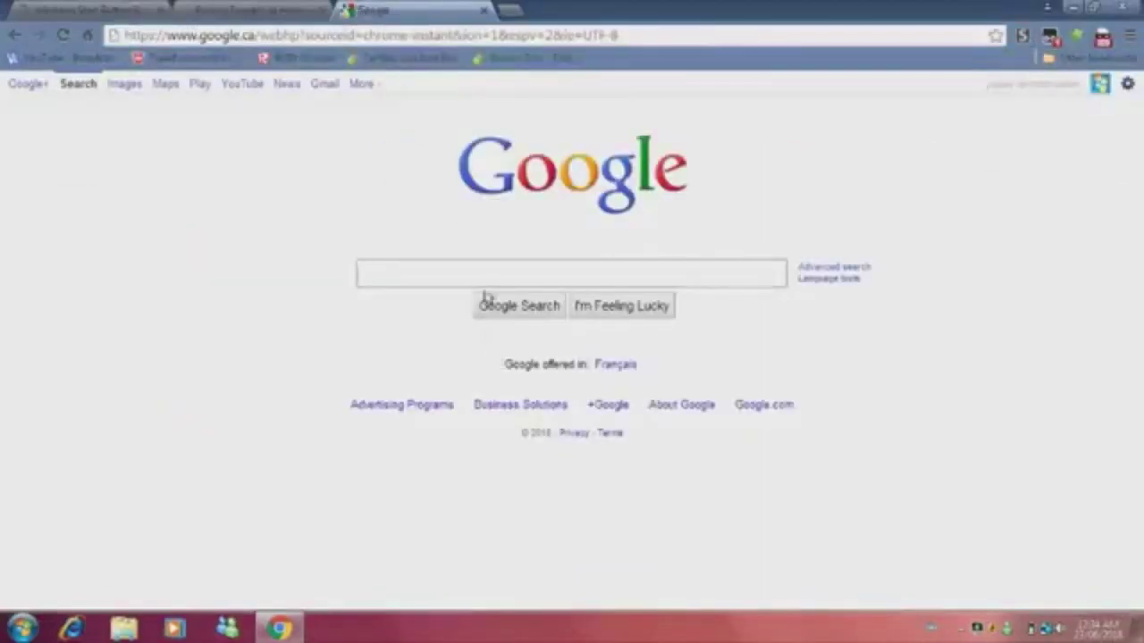
type("logo")
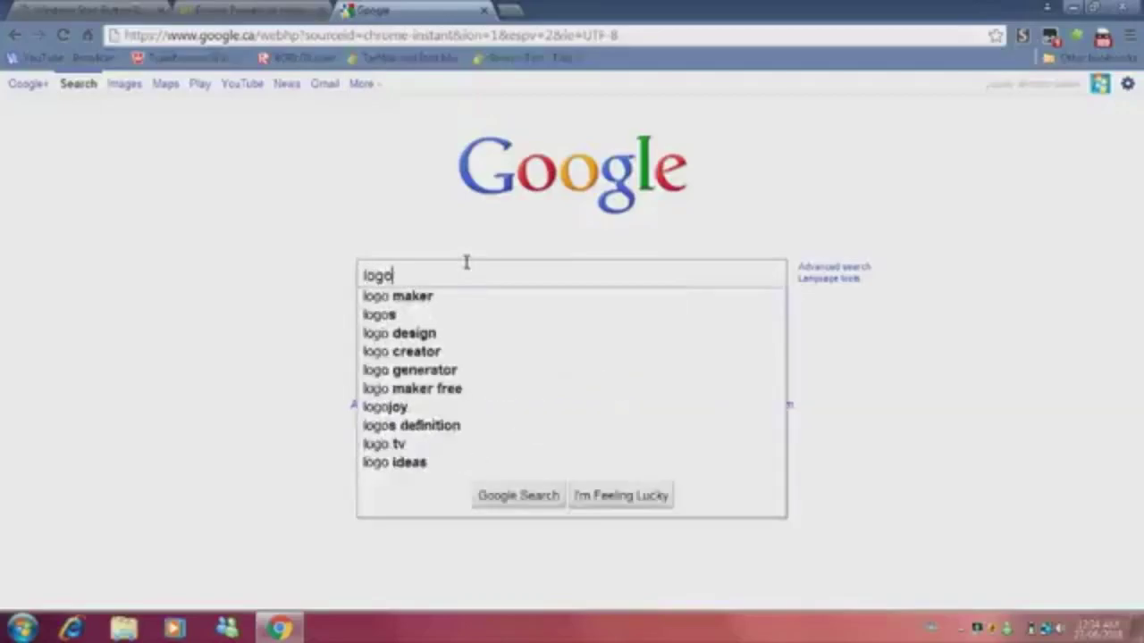
type("n st")
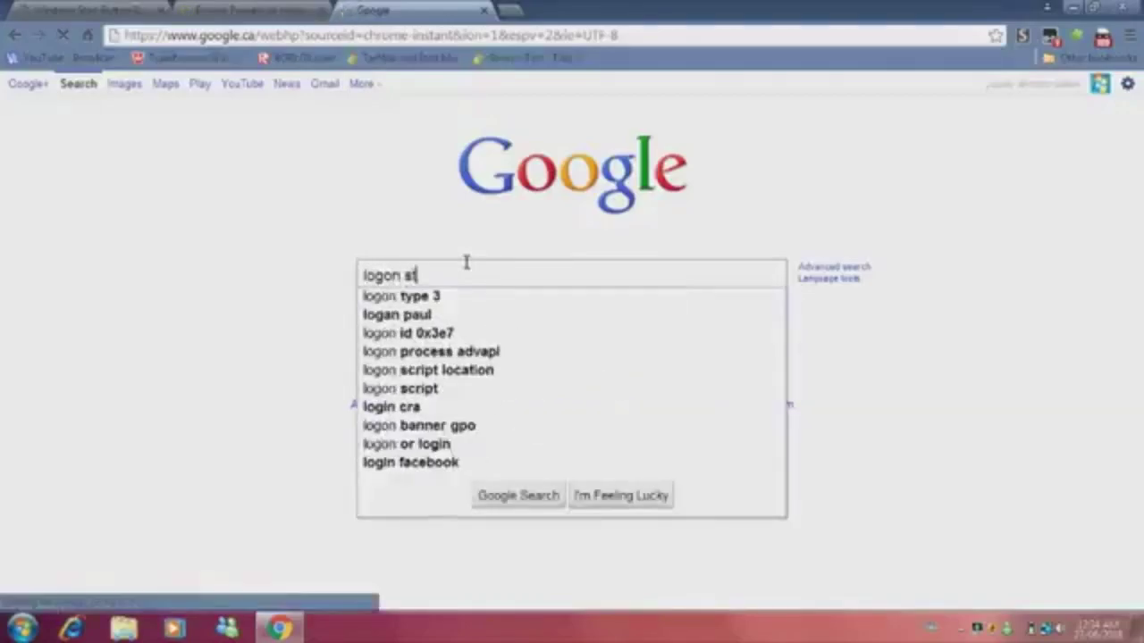
type("udio")
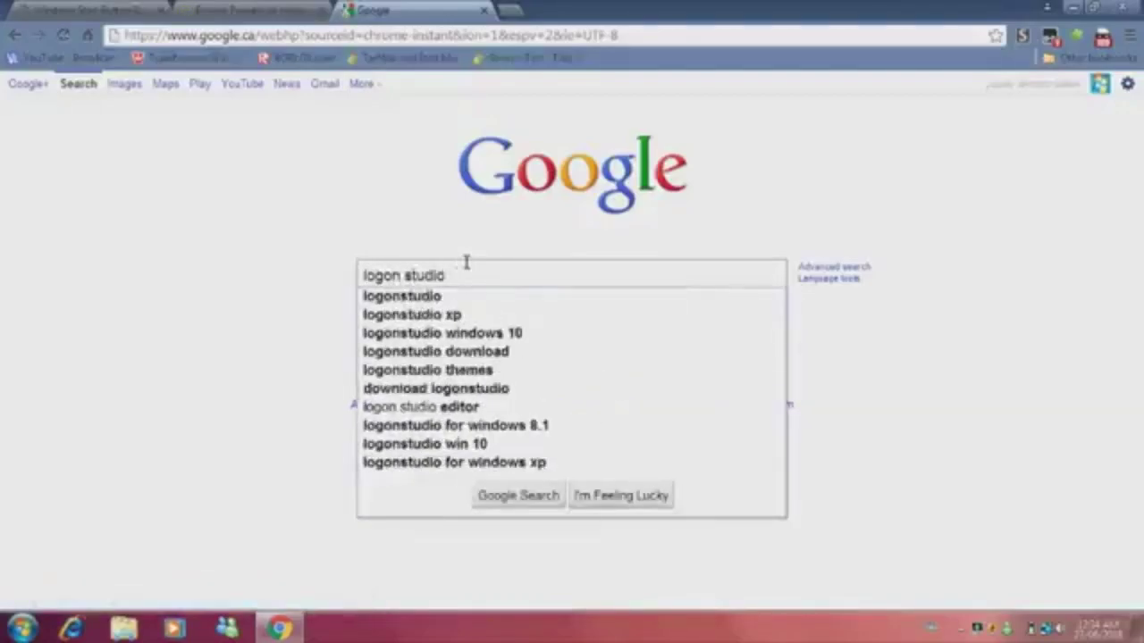
key("Return")
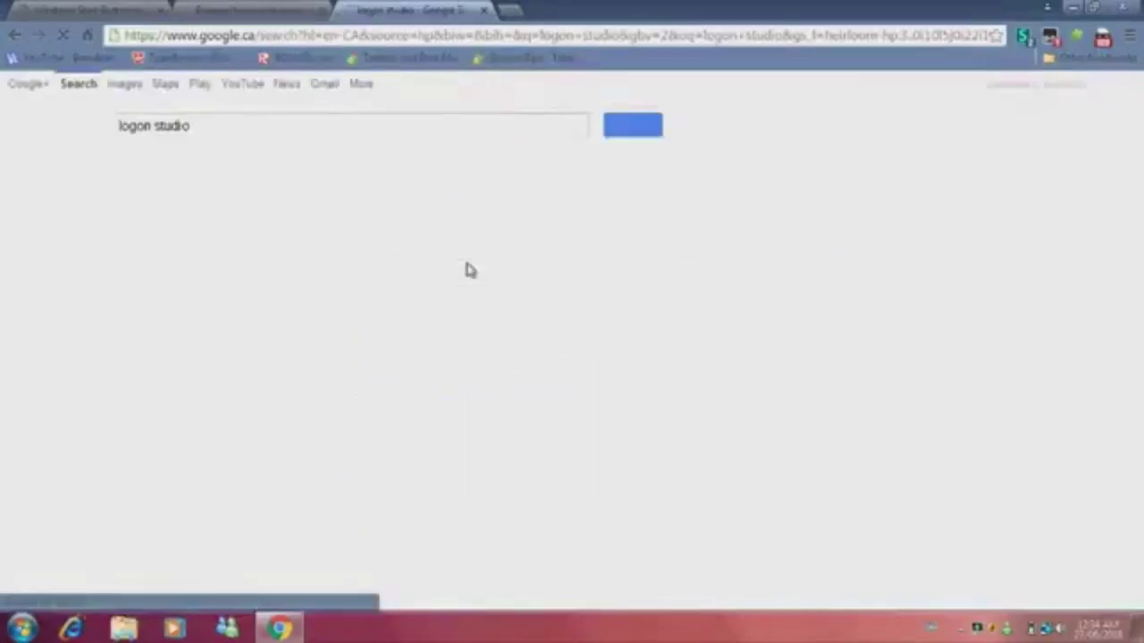
left_click(397, 252)
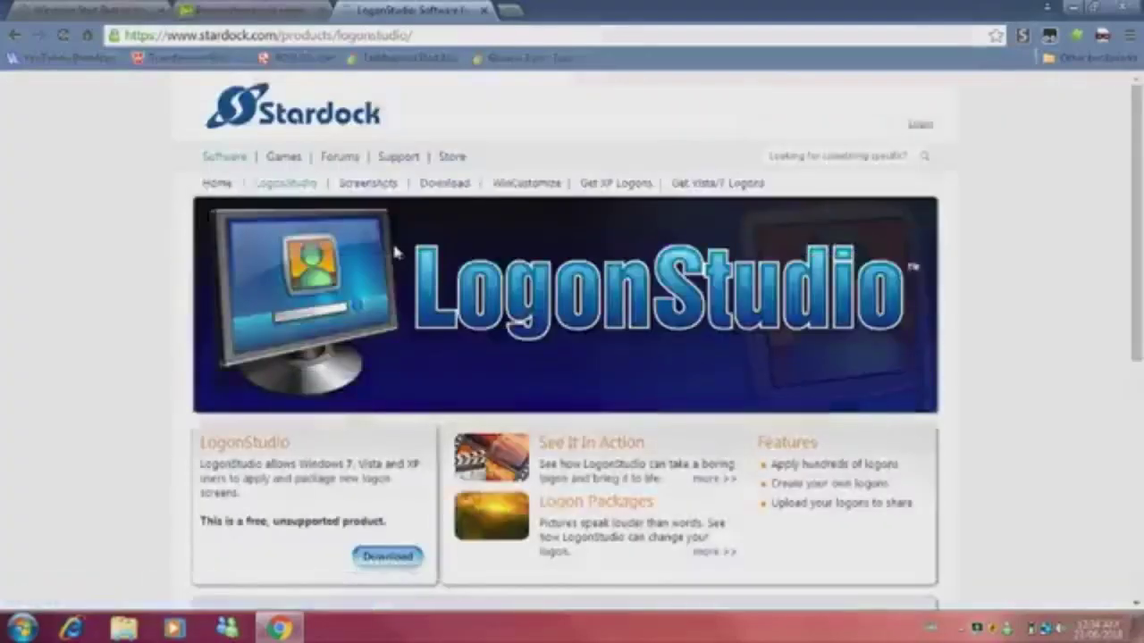
Download the LogonStudio installer from the product page and keep the flagged file
scroll(395, 253, "down", 3)
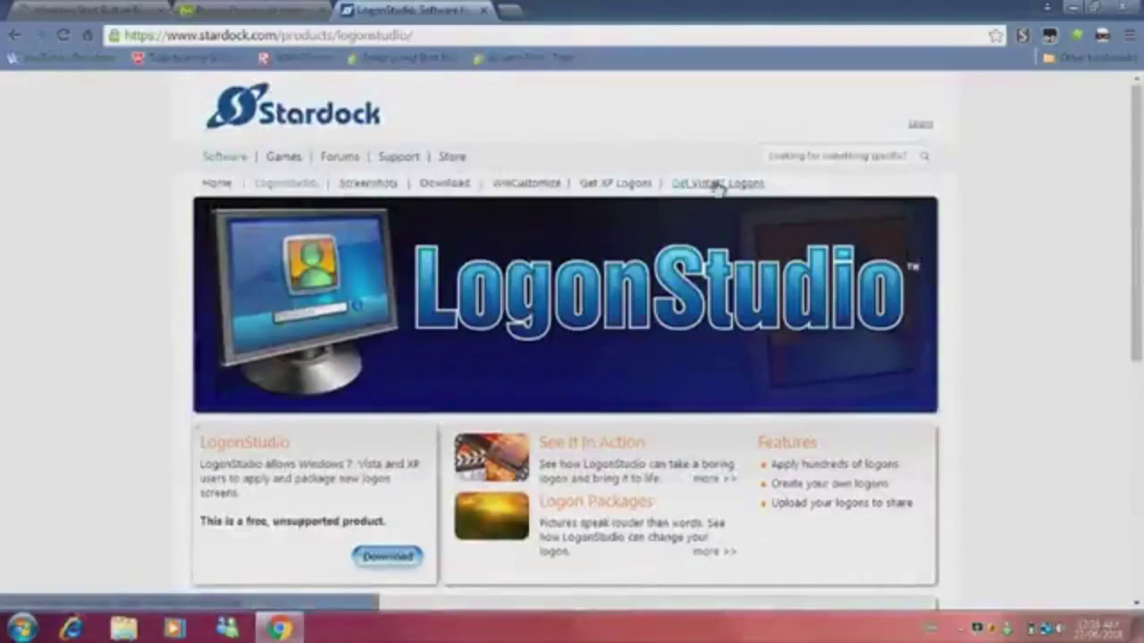
scroll(824, 95, "down", 4)
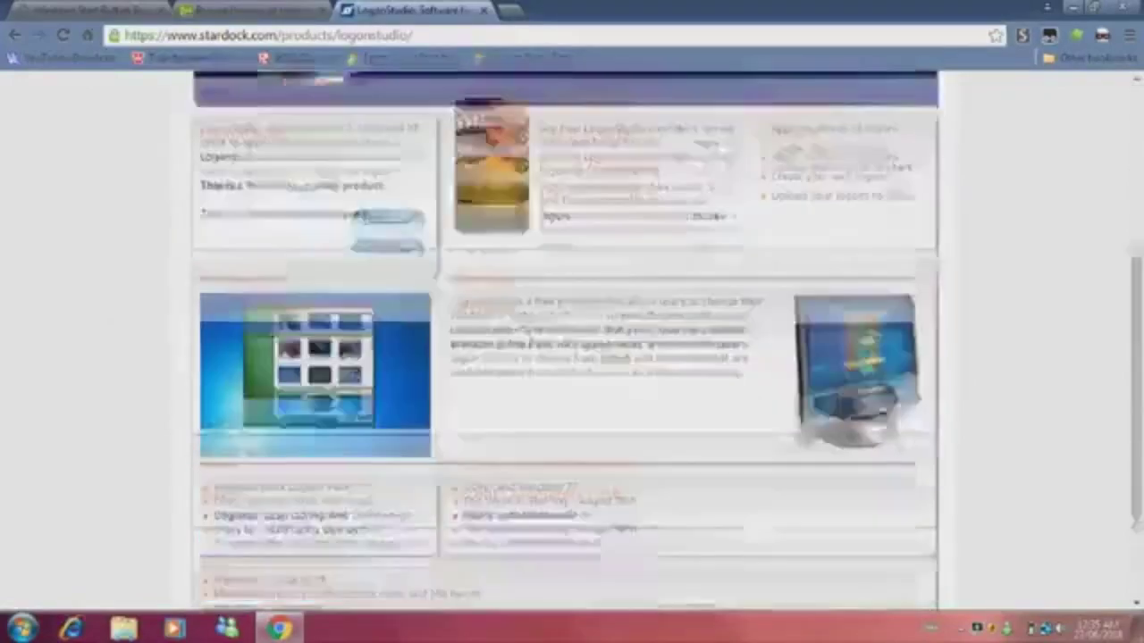
right_click(401, 221)
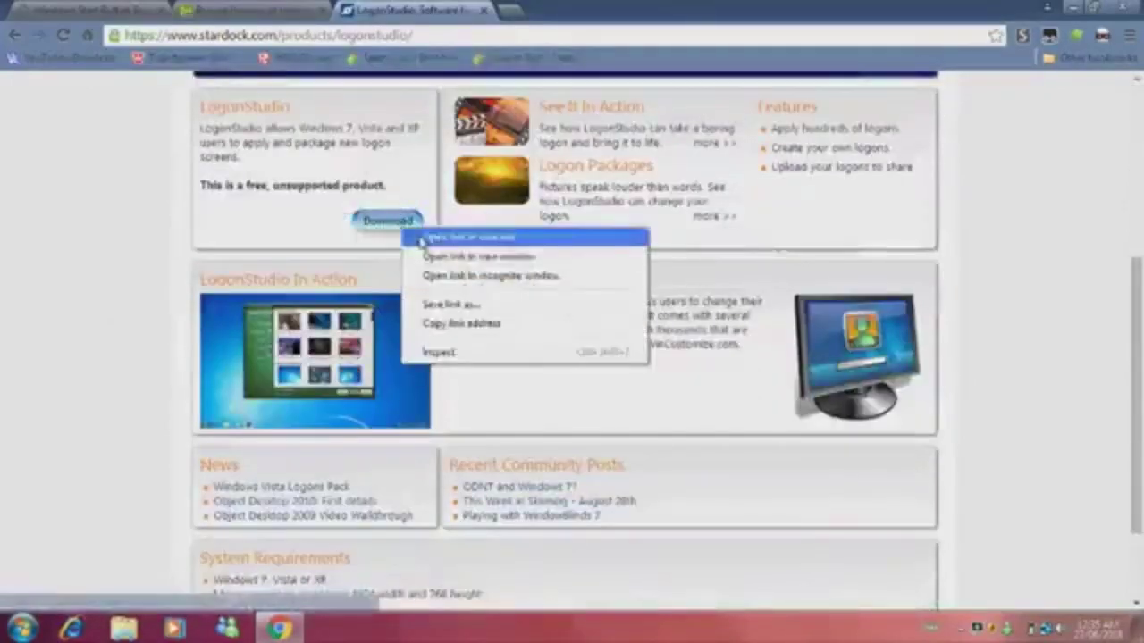
left_click(422, 234)
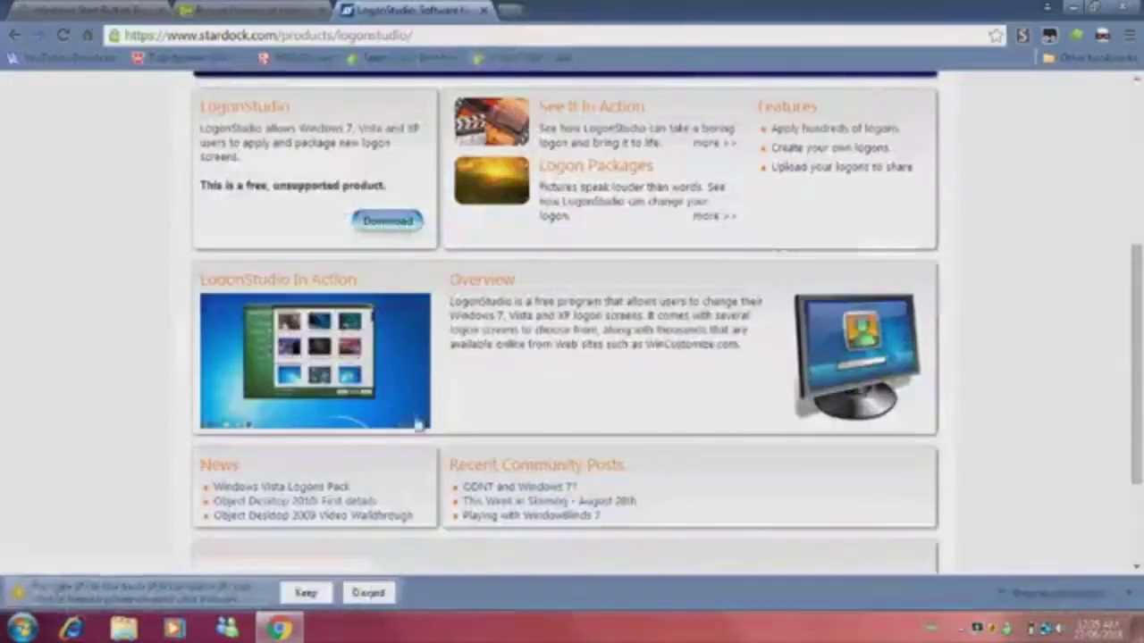
left_click(306, 593)
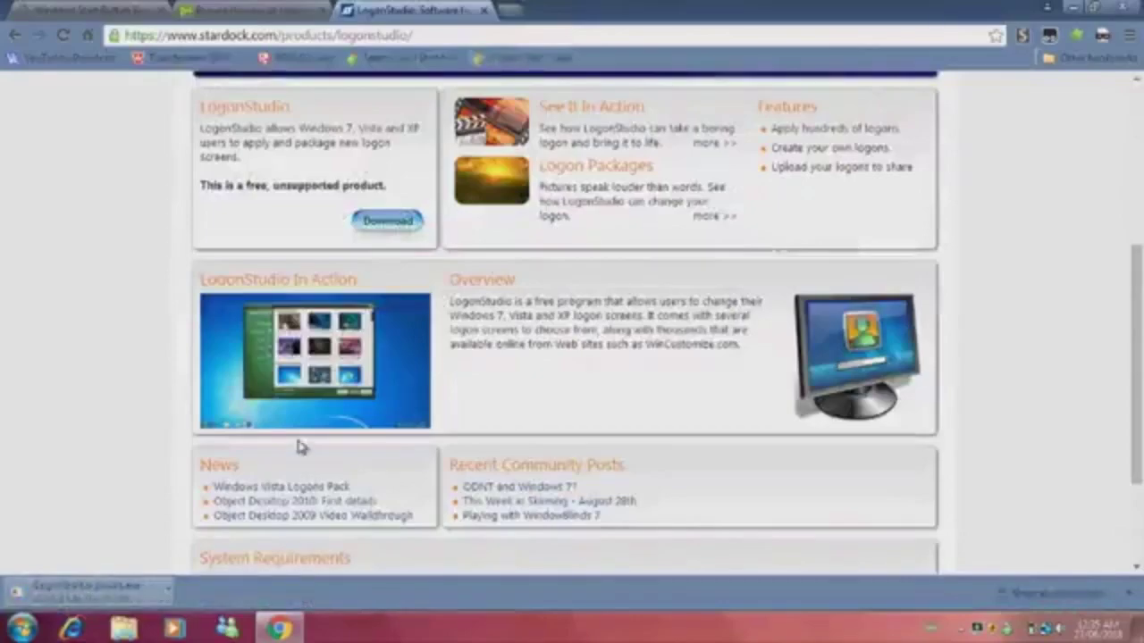
Run the LogonStudio installer with administrator permission, accept the license agreement and start the installation
scroll(300, 447, "down", 2)
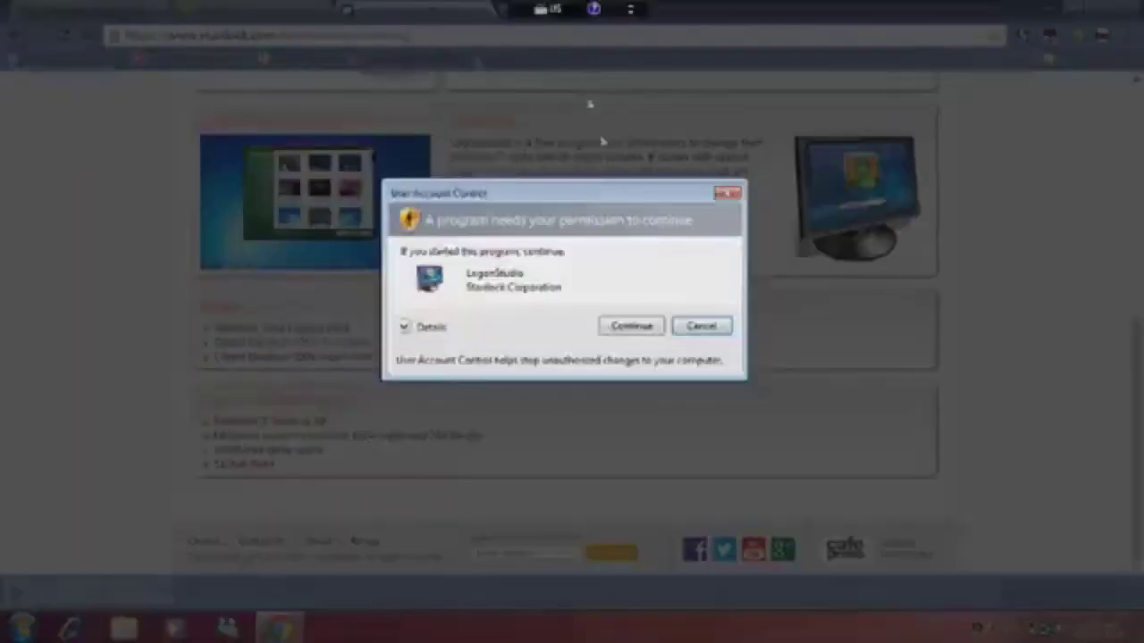
left_click(631, 327)
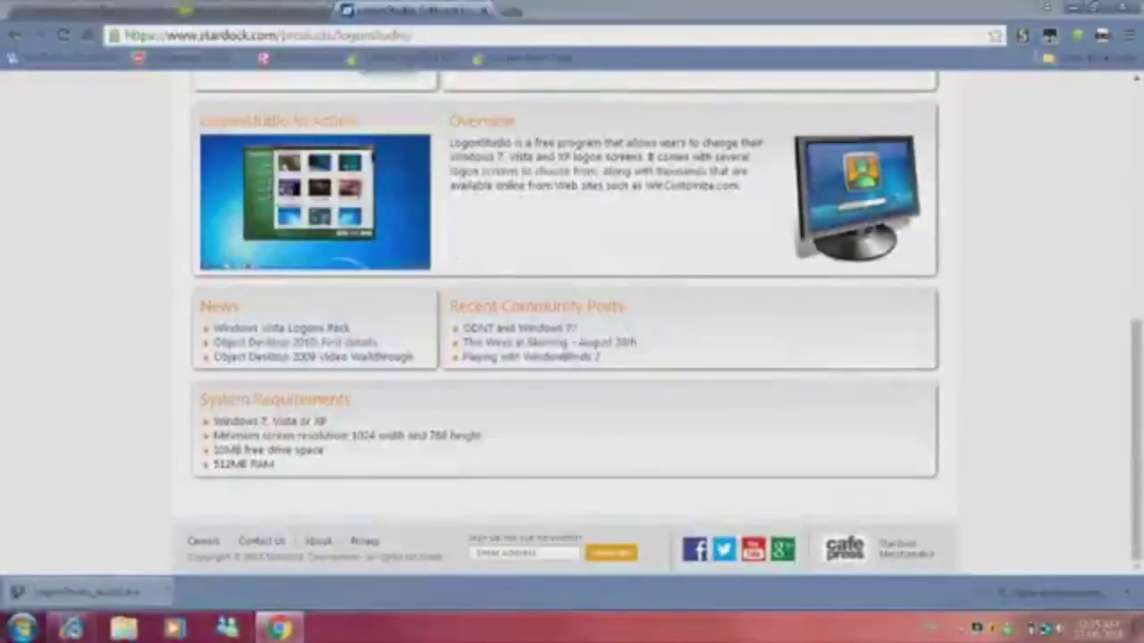
left_click(524, 409)
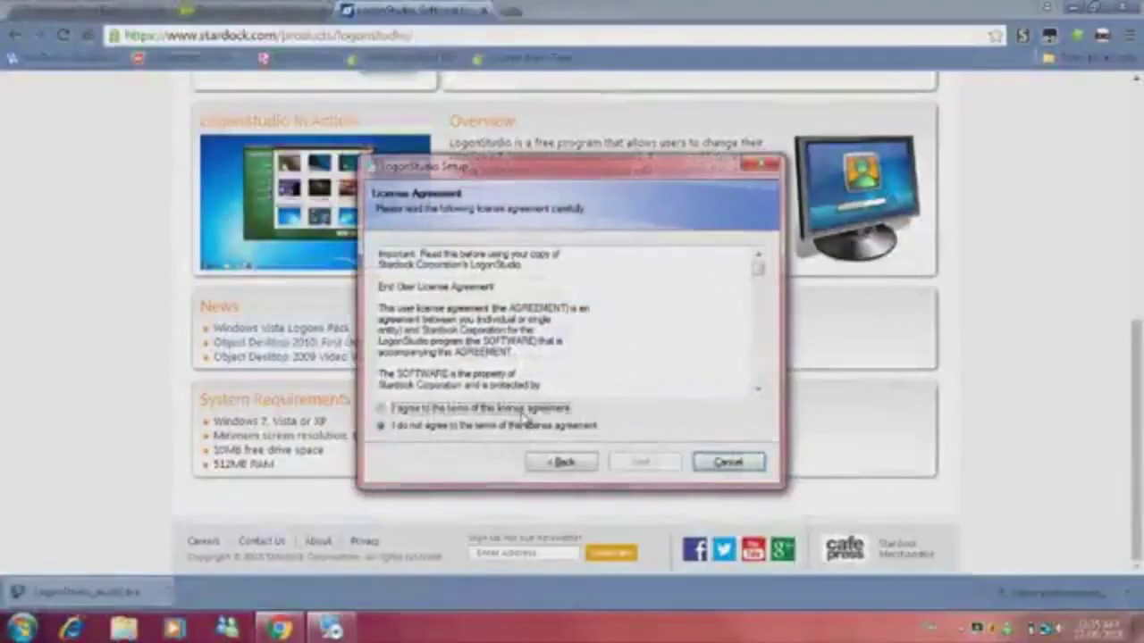
left_click(641, 461)
left_click(641, 461)
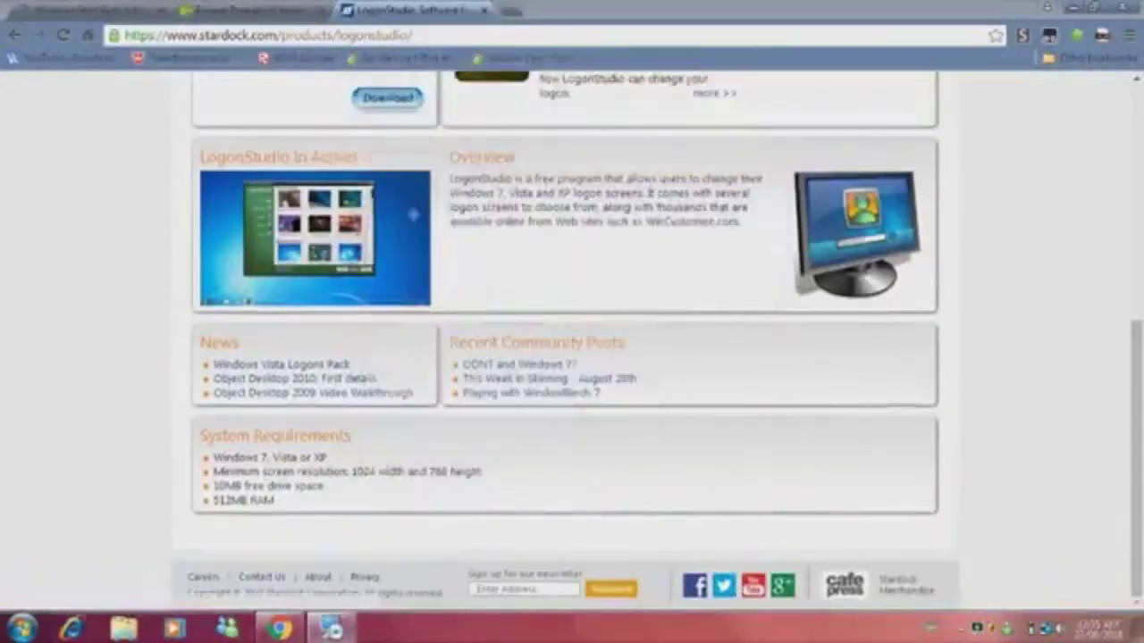
Open the Vista/7 logons gallery on WinCustomize from the LogonStudio page
scroll(526, 204, "up", 3)
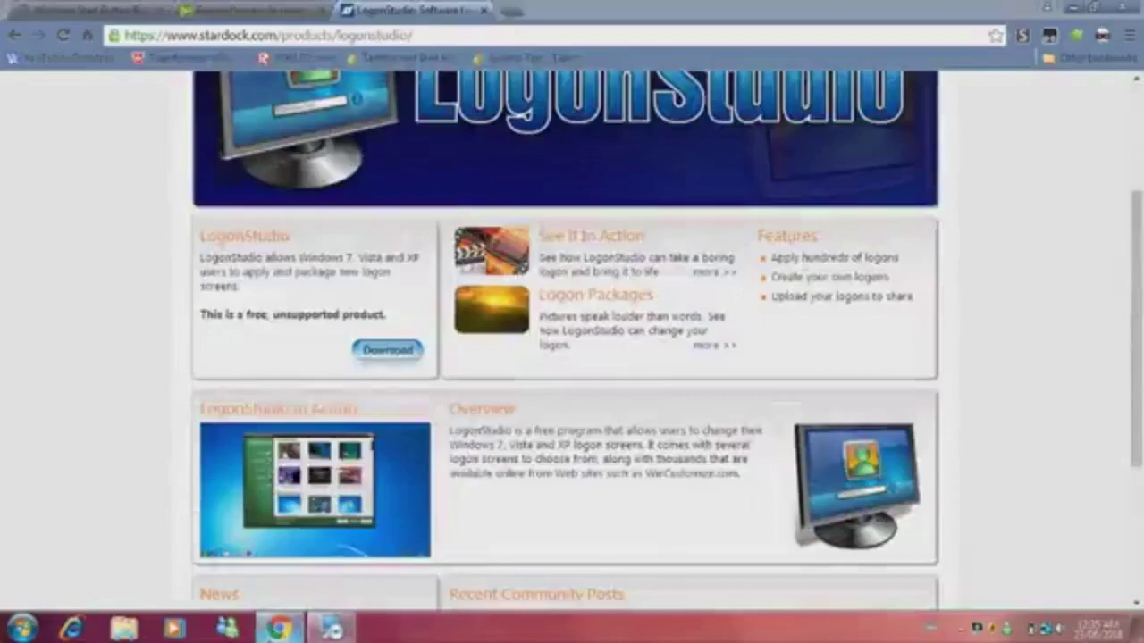
mouse_move(337, 618)
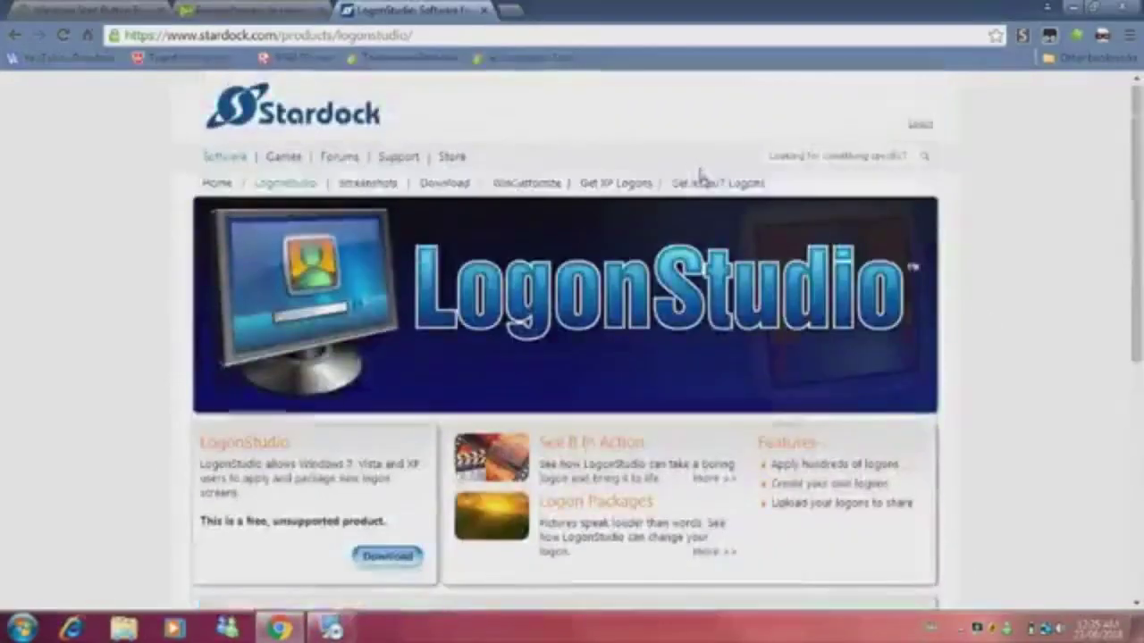
left_click(692, 182)
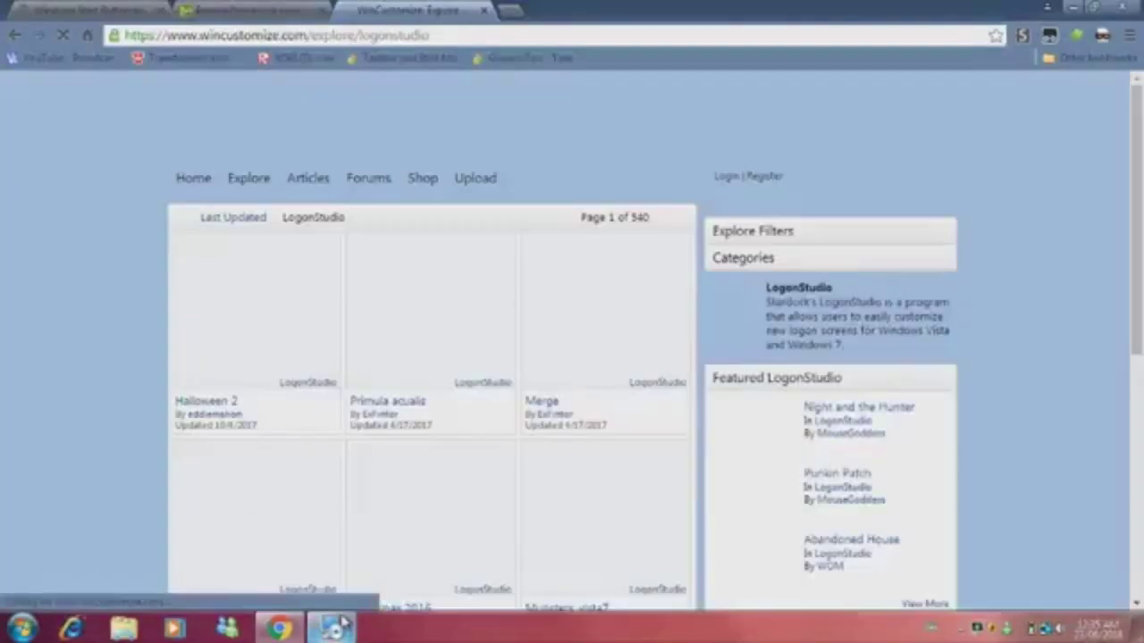
mouse_move(344, 623)
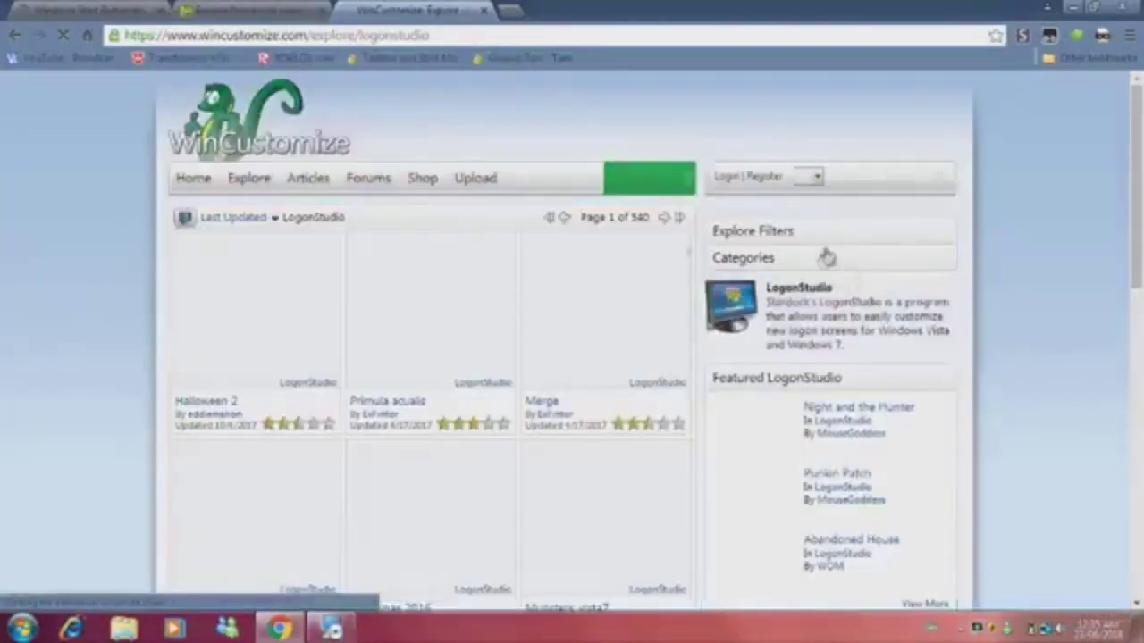
Search the LogonStudio gallery for windows 7
left_click(847, 177)
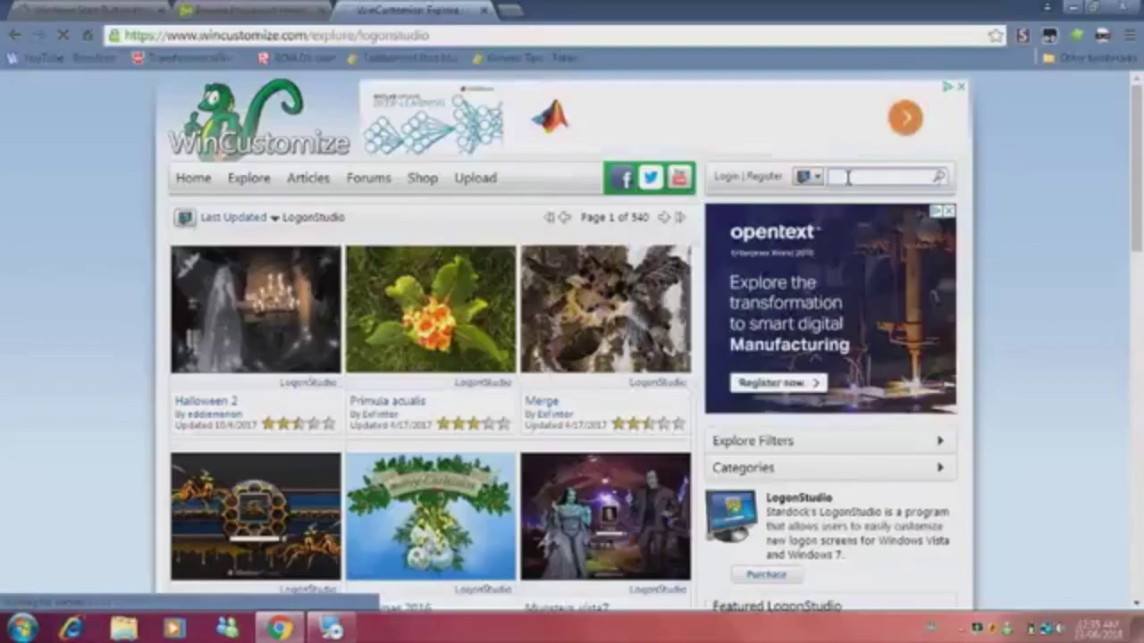
type("windows 7")
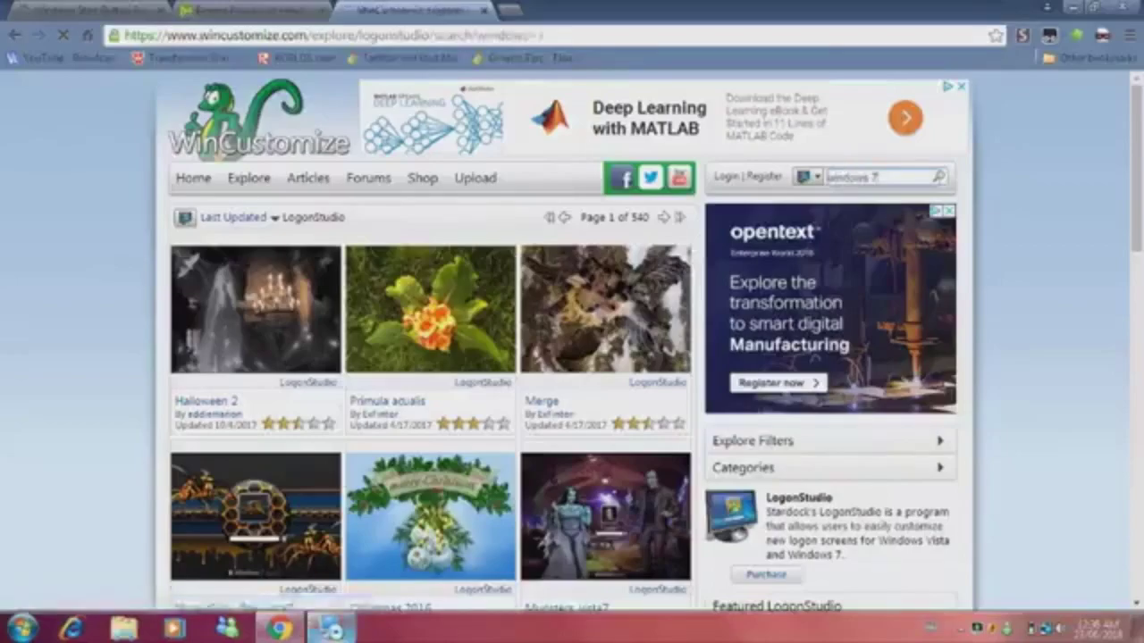
mouse_move(331, 629)
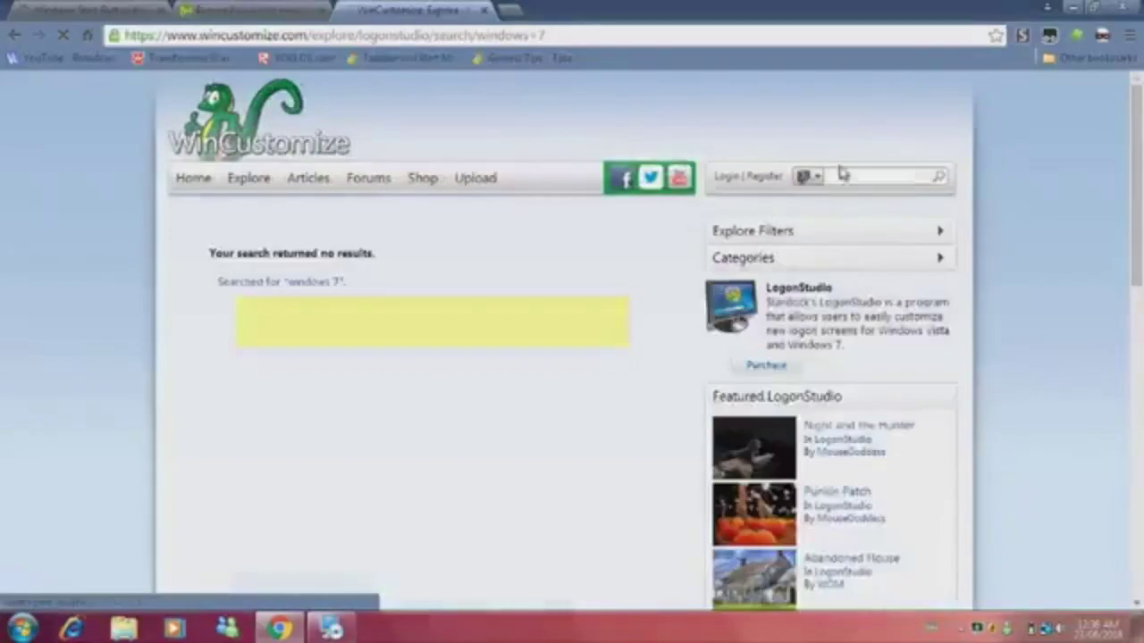
Search the LogonStudio gallery for windows and go to page 2 of the results
left_click(842, 176)
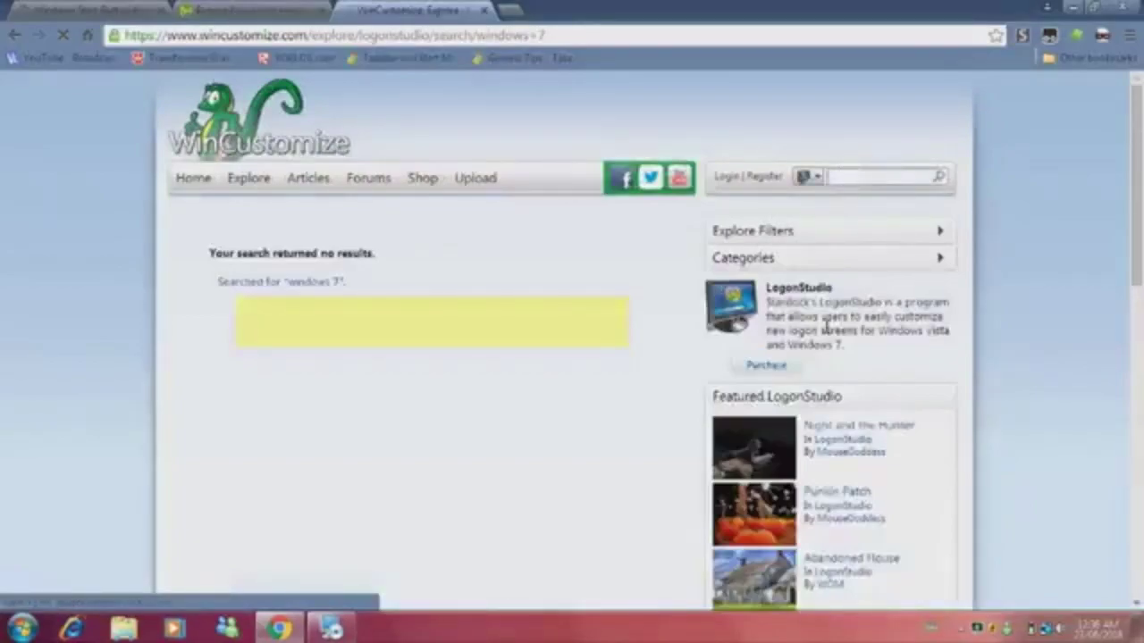
type("windows")
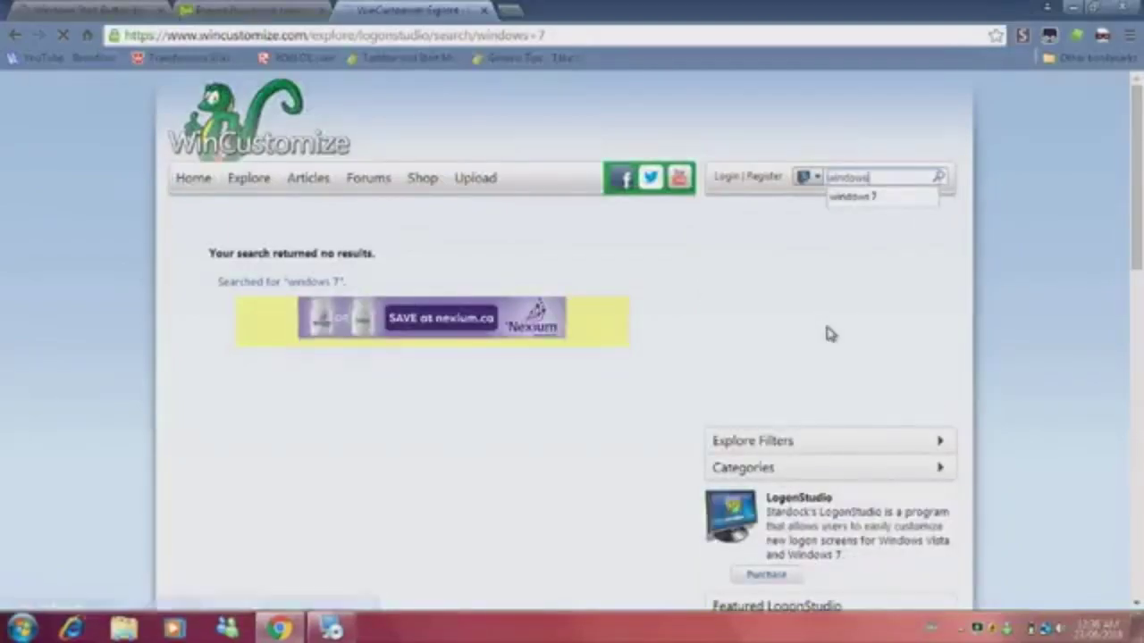
key("Return")
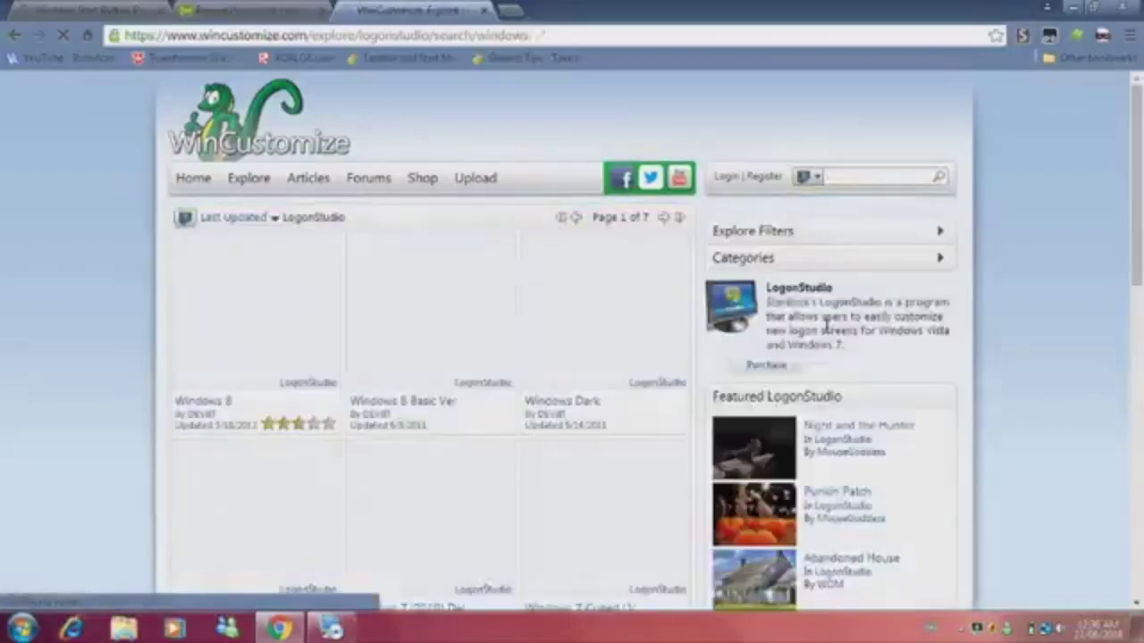
scroll(494, 337, "down", 6)
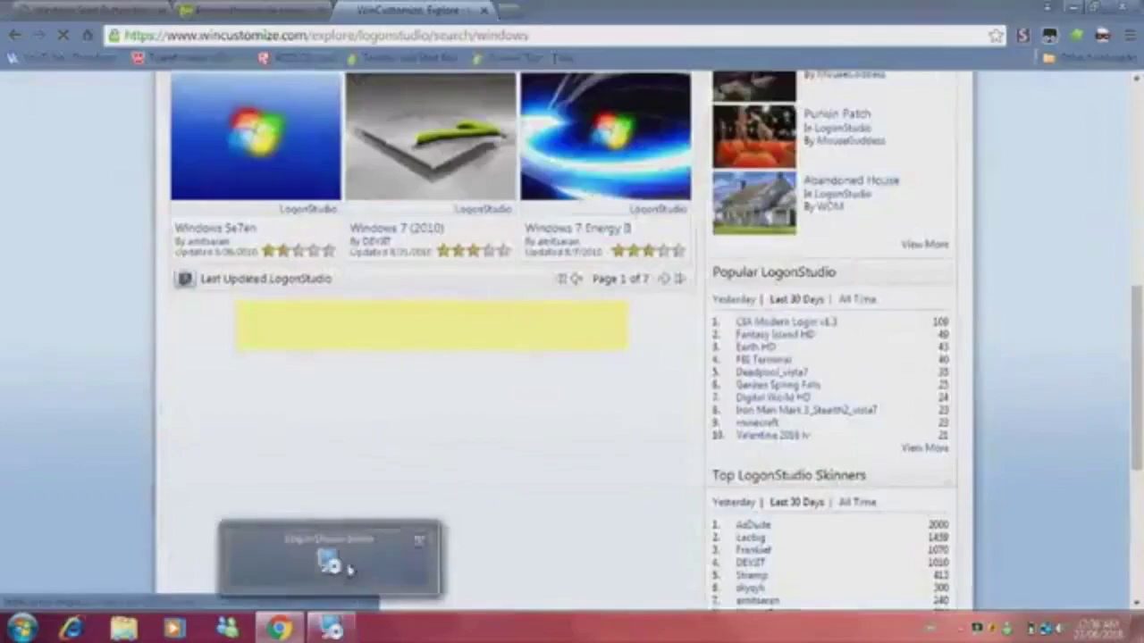
left_click(352, 563)
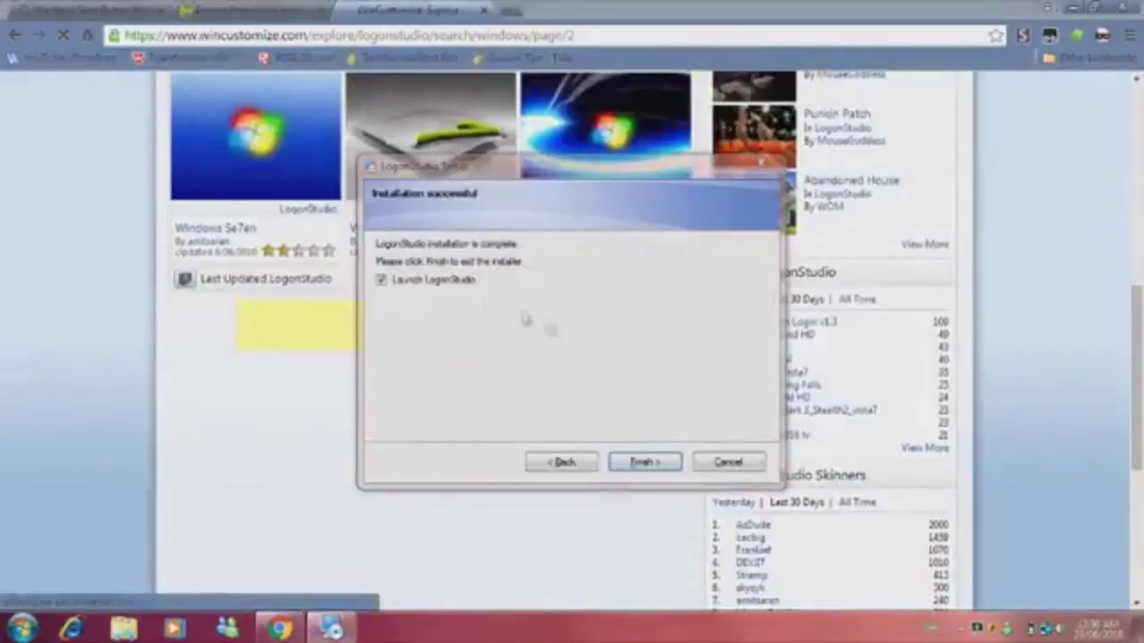
left_click(435, 280)
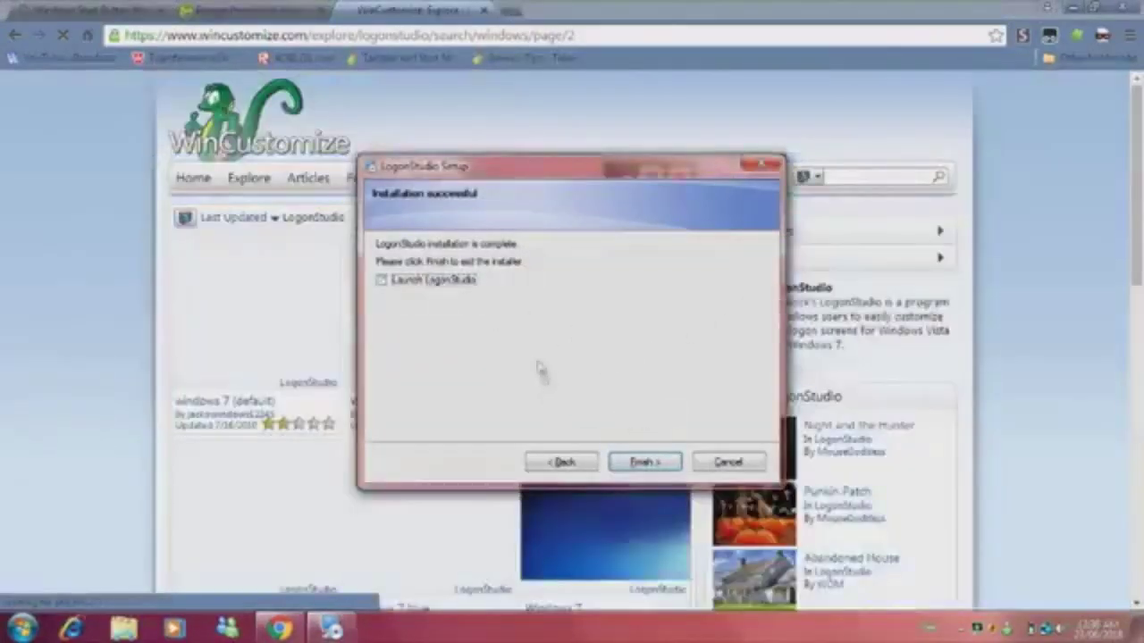
left_click(442, 288)
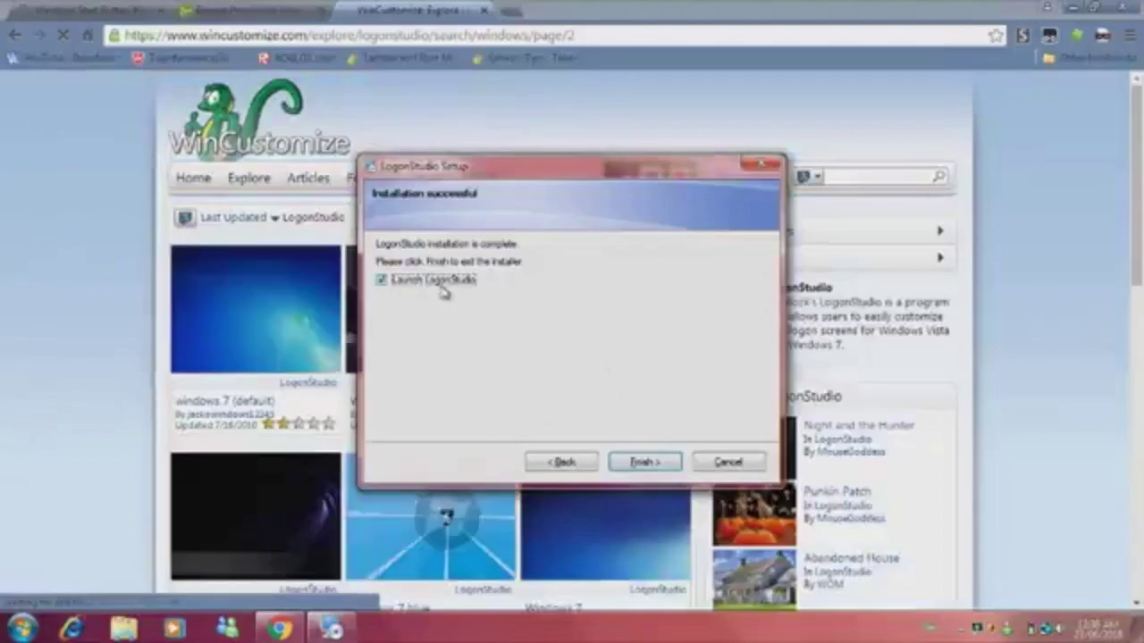
key("Return")
Open page 3 of the LogonStudio search results in a new tab
scroll(56, 339, "down", 4)
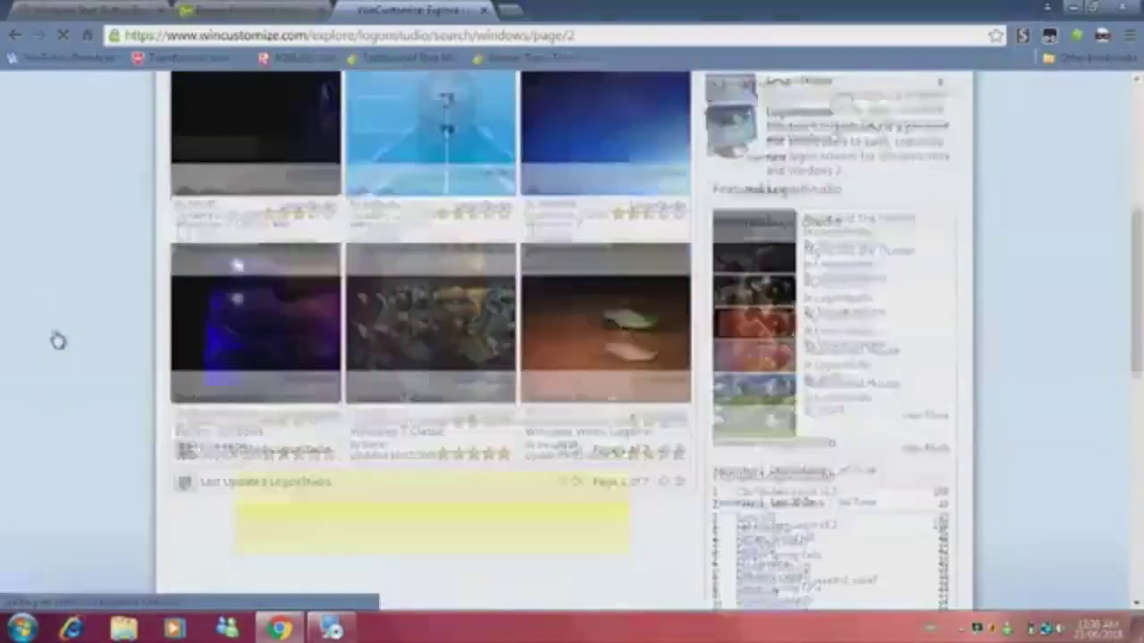
scroll(607, 379, "down", 1)
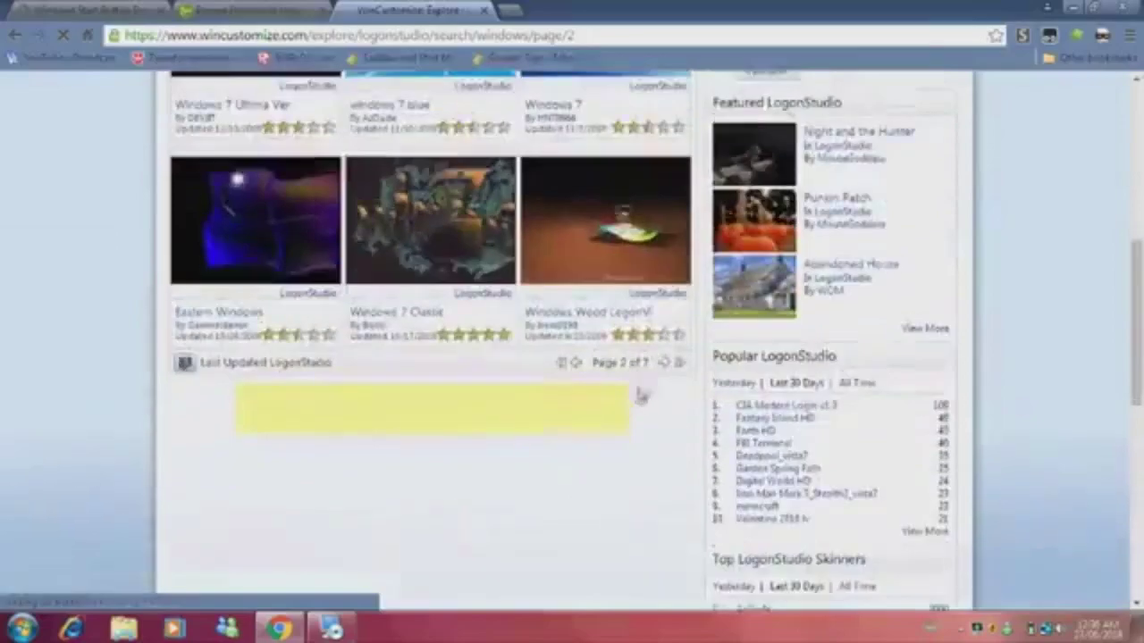
right_click(663, 365)
left_click(688, 376)
Open the windows 7 (default) logon from page 2 of the results in a new tab
scroll(417, 286, "up", 5)
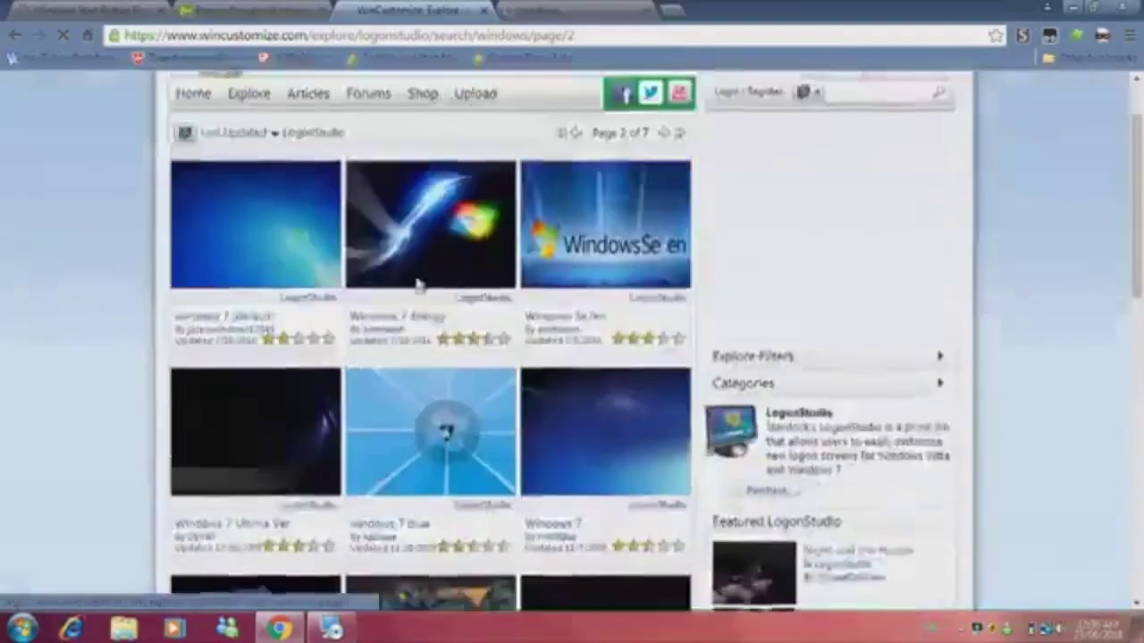
scroll(358, 268, "down", 1)
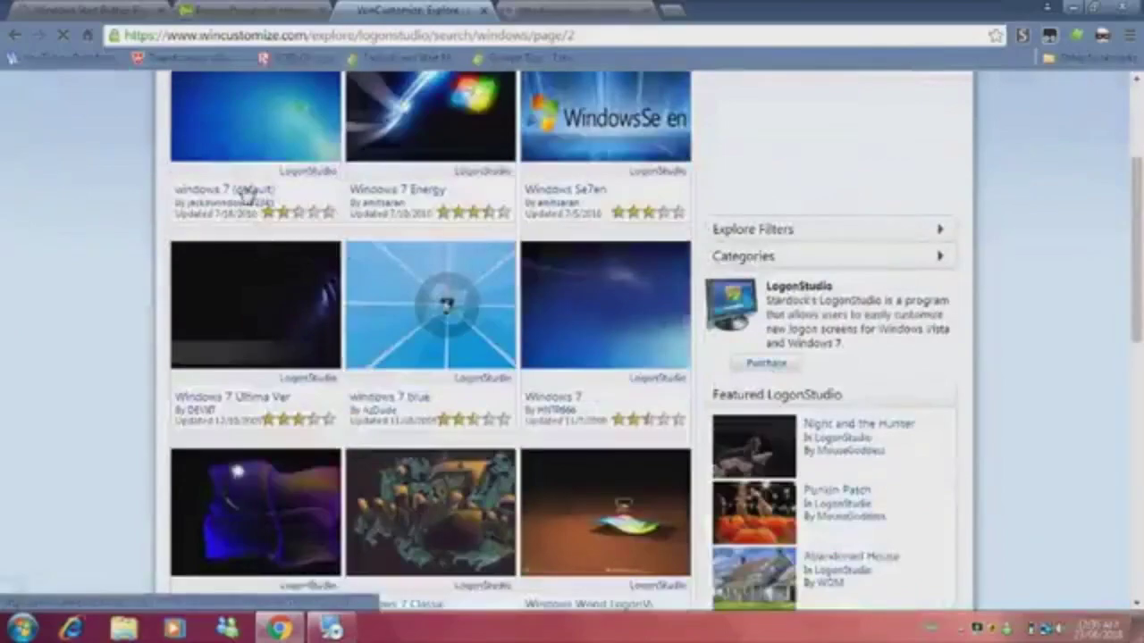
scroll(245, 197, "up", 1)
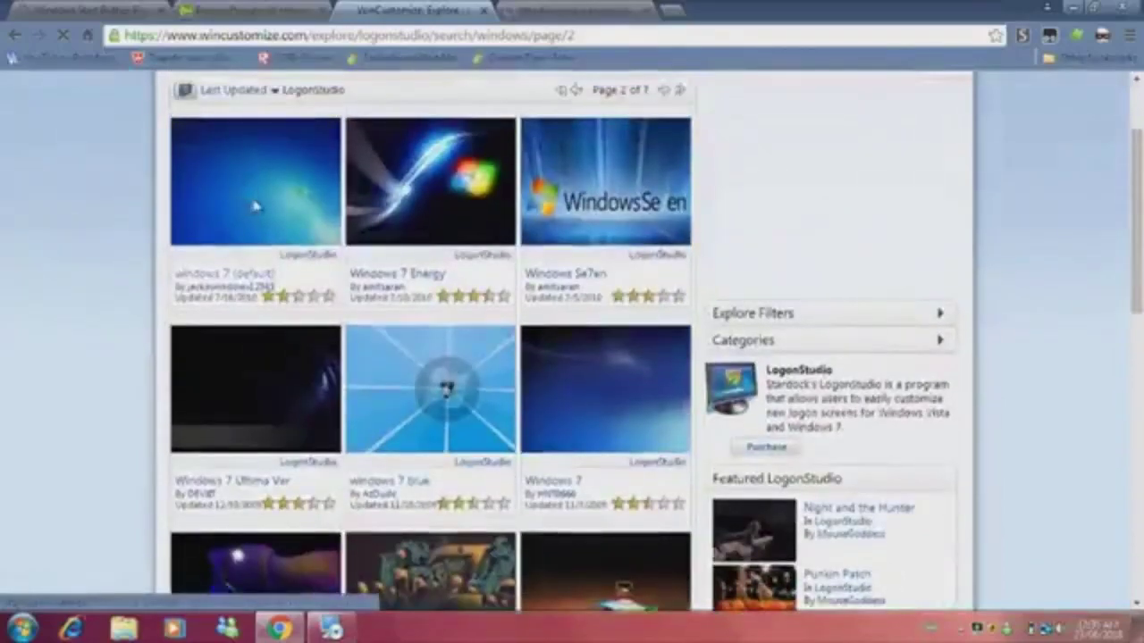
right_click(256, 206)
left_click(255, 206)
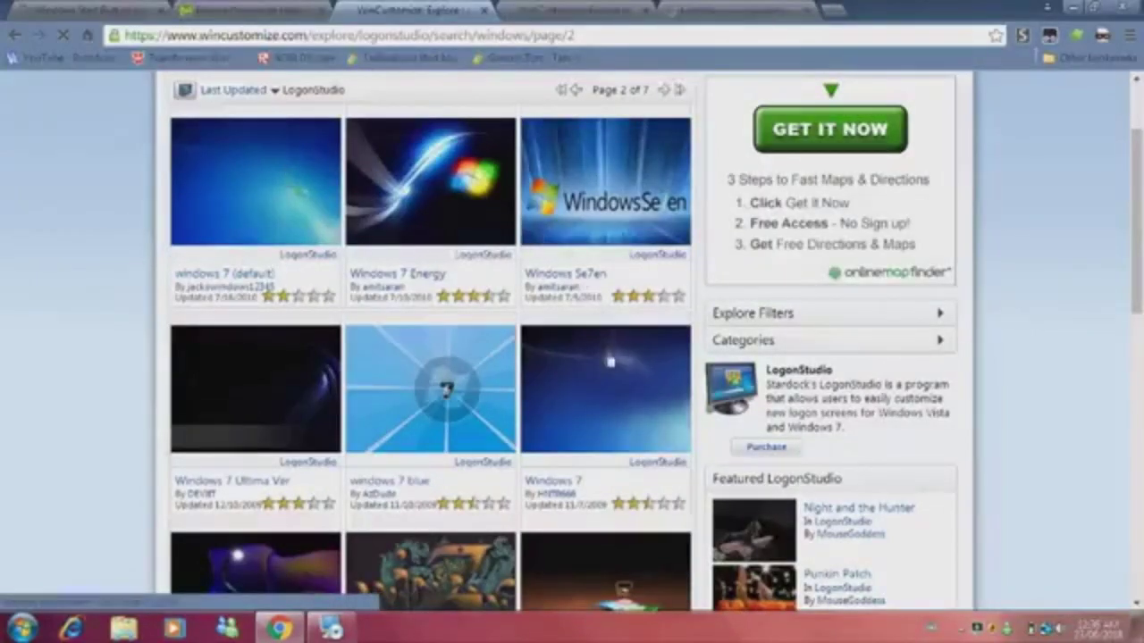
Go to page 3 of the search results and look through its logon screens
scroll(603, 374, "down", 3)
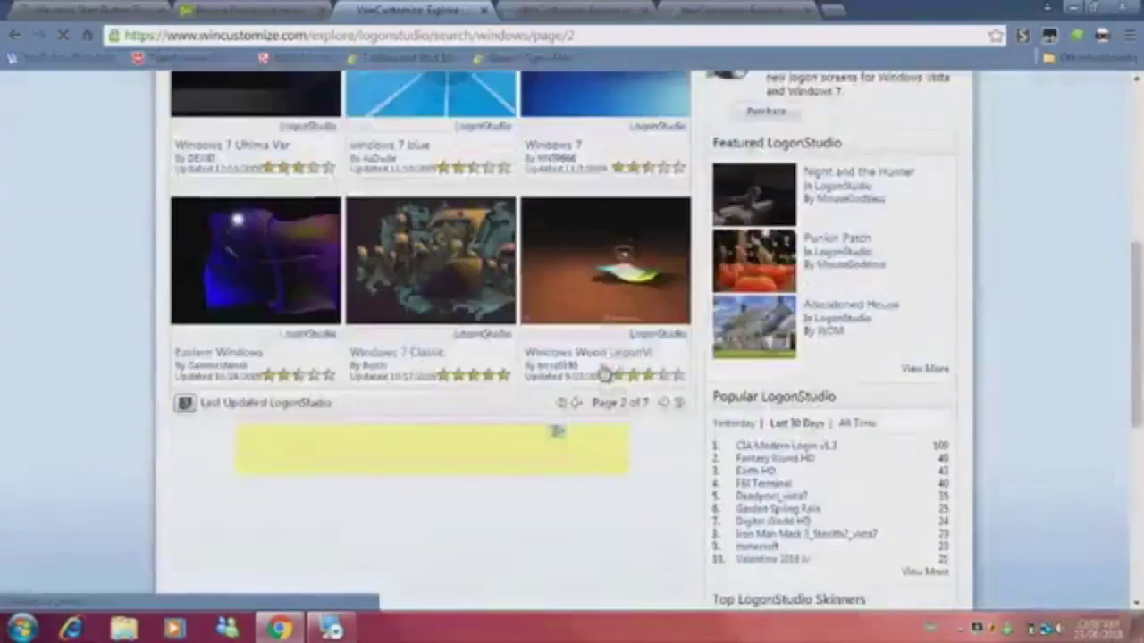
left_click(661, 404)
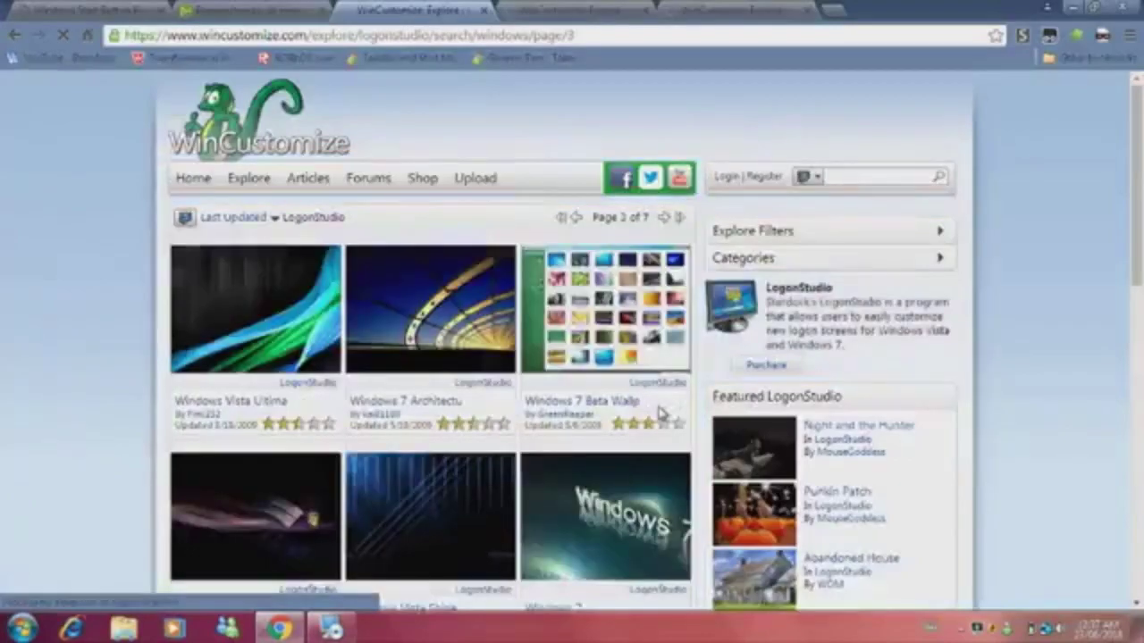
scroll(661, 413, "down", 1)
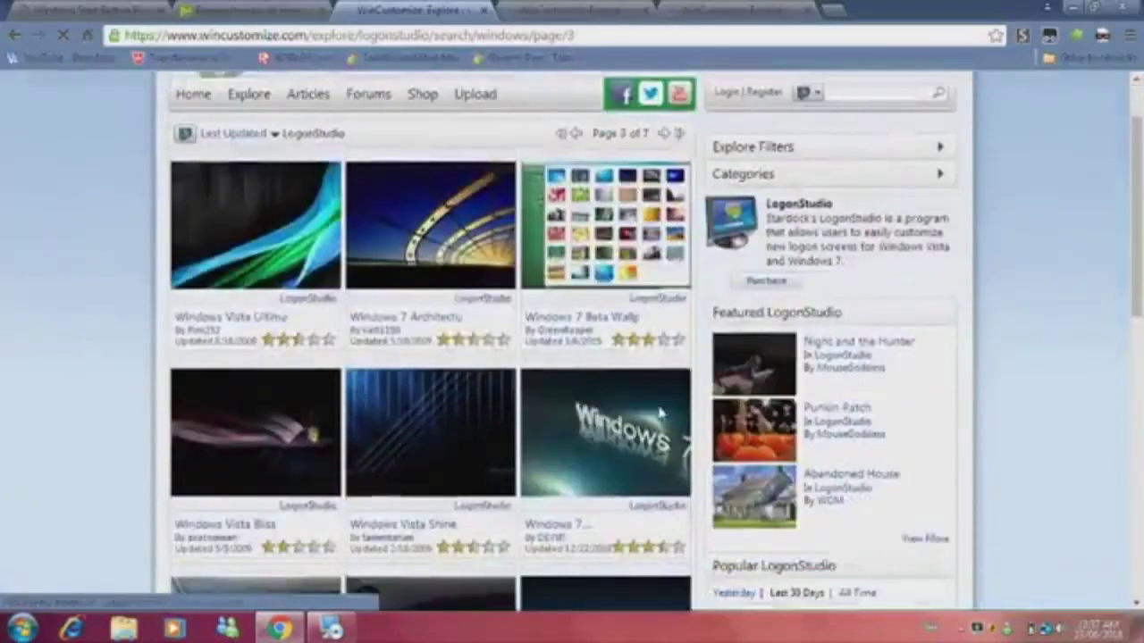
scroll(615, 323, "down", 4)
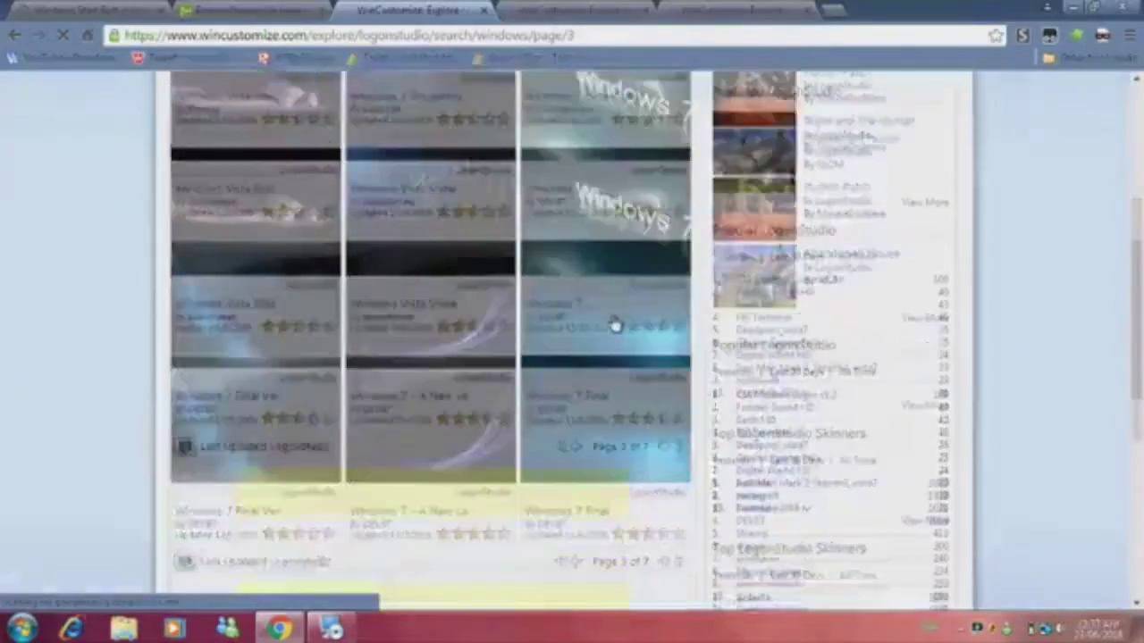
scroll(613, 324, "up", 4)
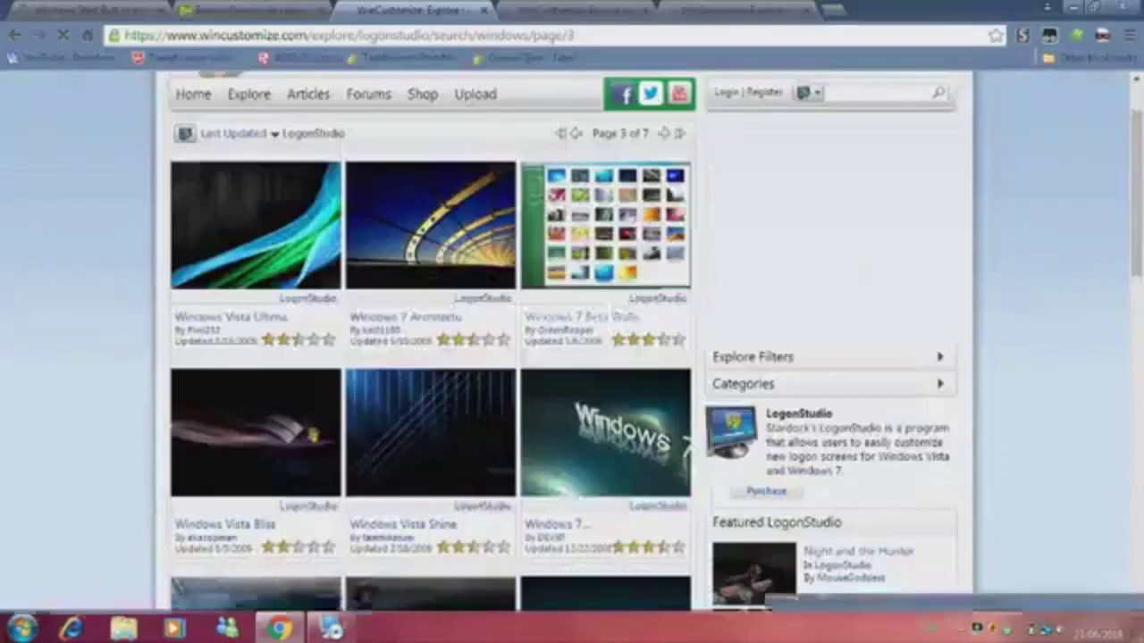
Switch to the LogonStudio installer and finish the setup with Launch LogonStudio enabled
mouse_move(331, 630)
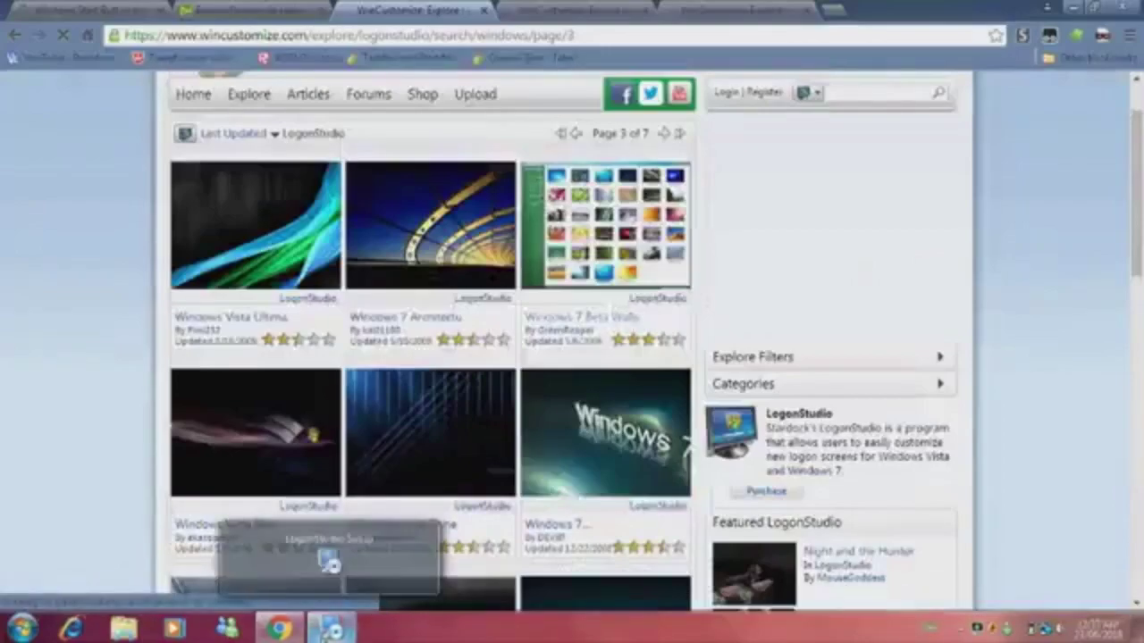
left_click(330, 561)
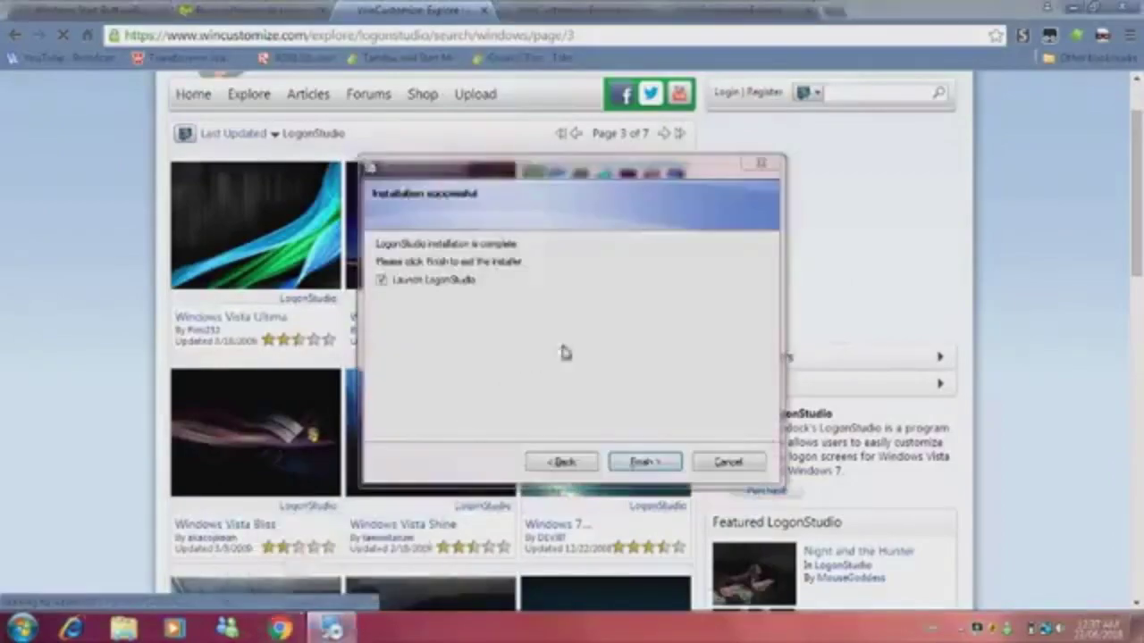
left_click(650, 462)
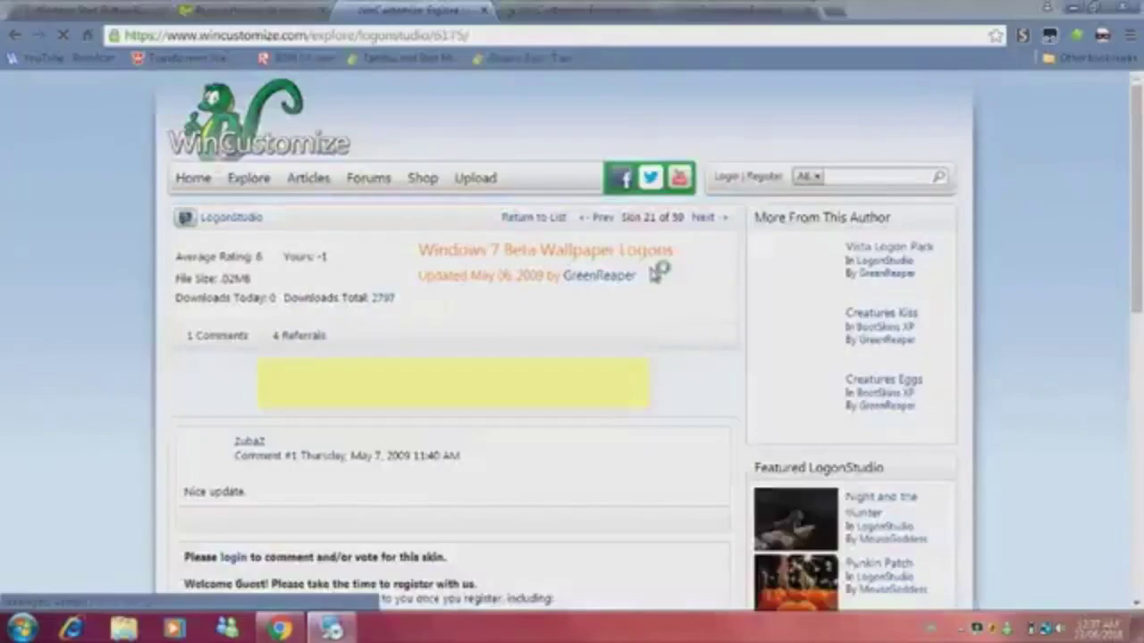
Expand the full description of the Windows 7 Beta Wallpaper Logons to read its requirements
scroll(659, 273, "down", 2)
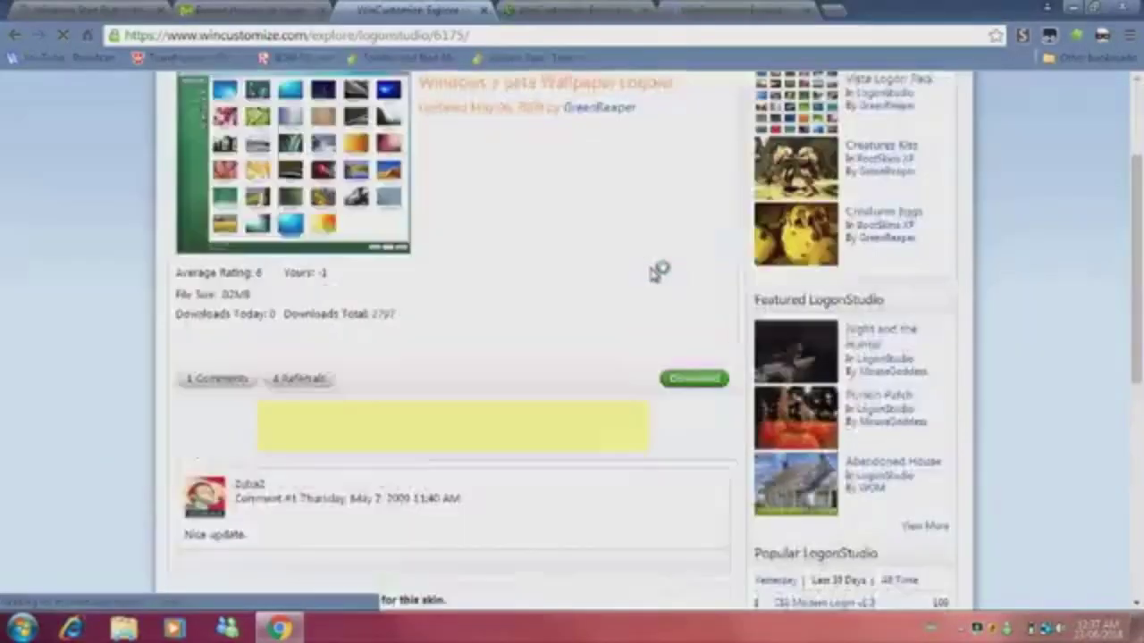
scroll(659, 272, "up", 1)
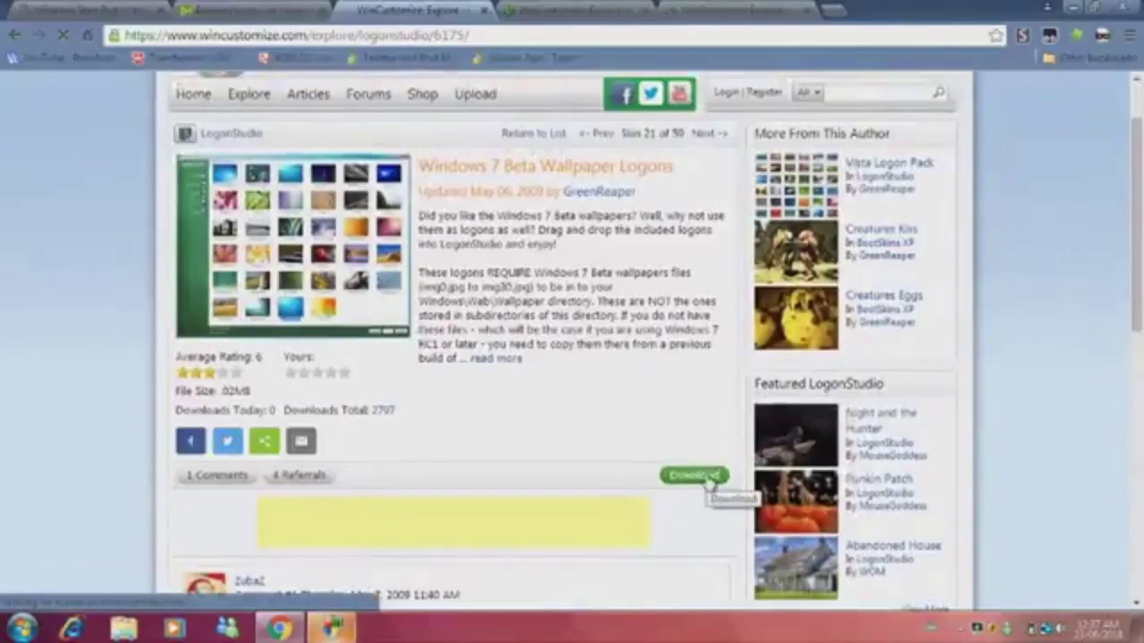
left_click(497, 359)
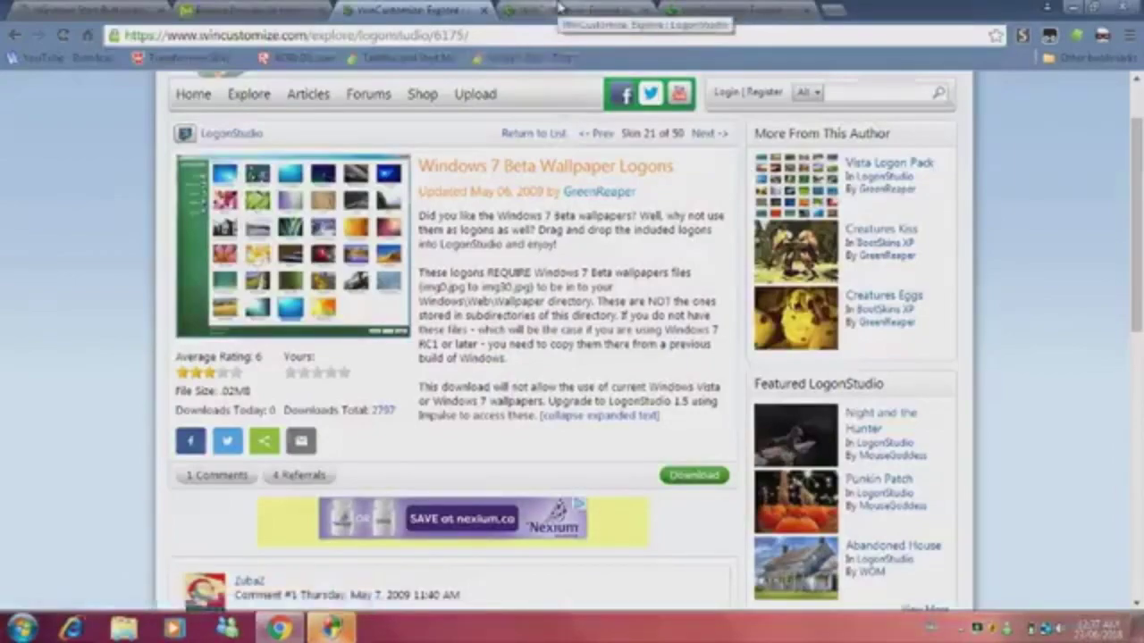
Download the windows 7 (default) logon from its WinCustomize page and minimize the browser
left_click(559, 7)
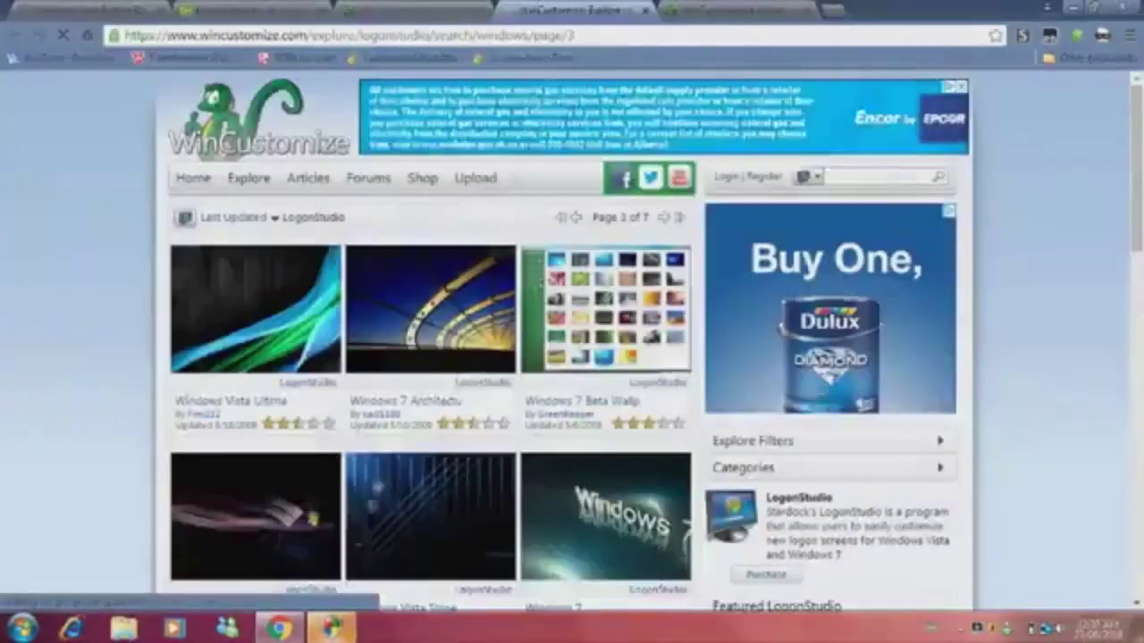
left_click(728, 10)
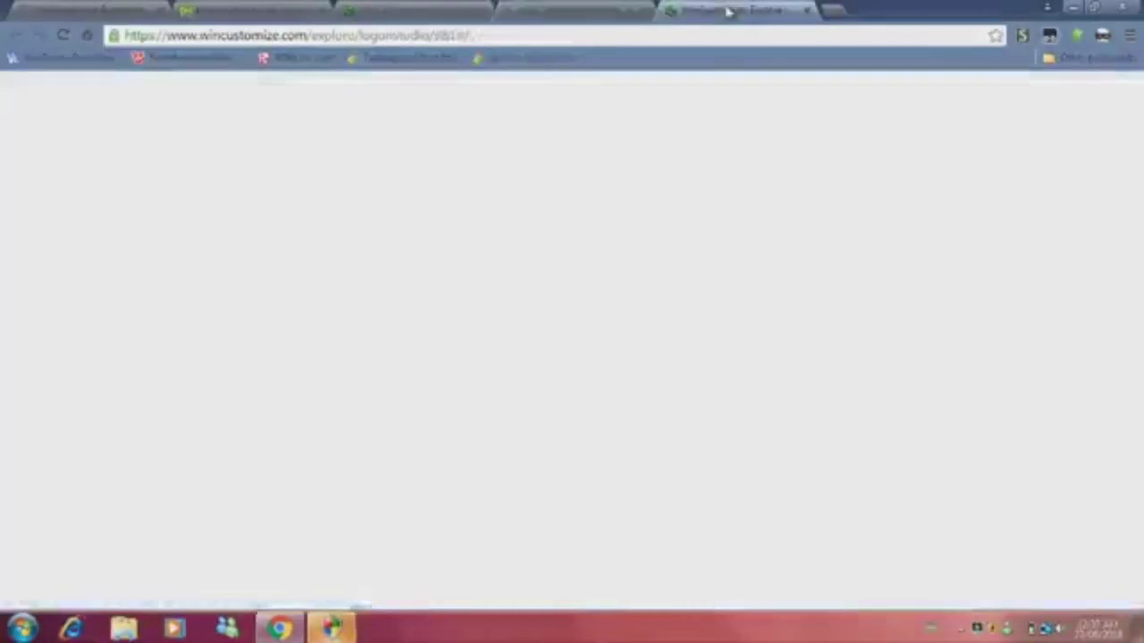
scroll(566, 208, "down", 3)
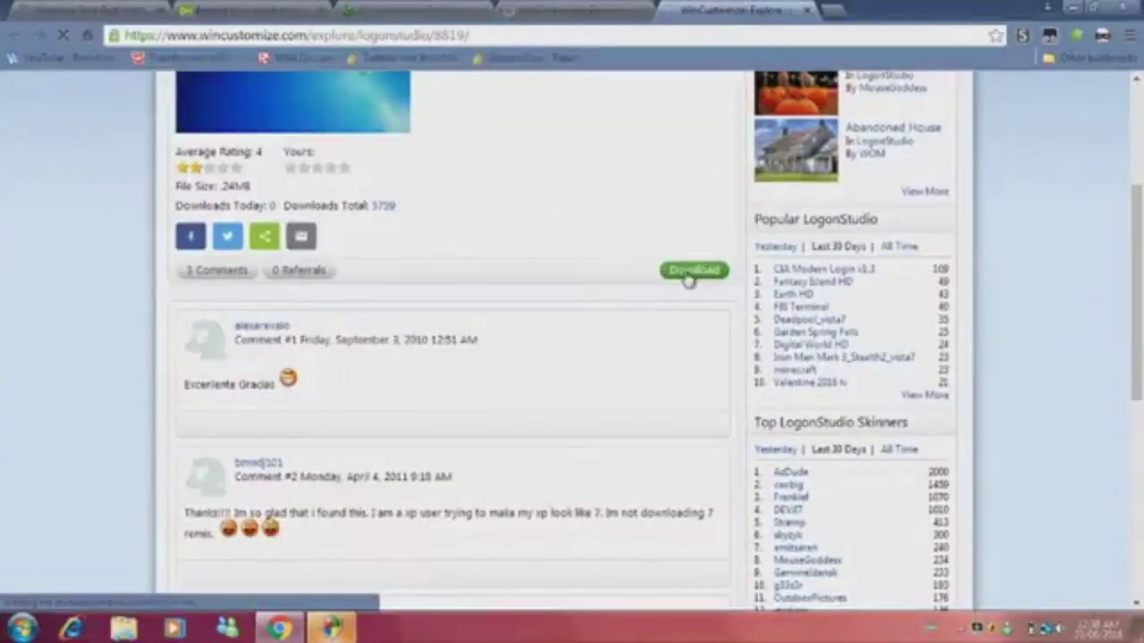
scroll(648, 309, "down", 4)
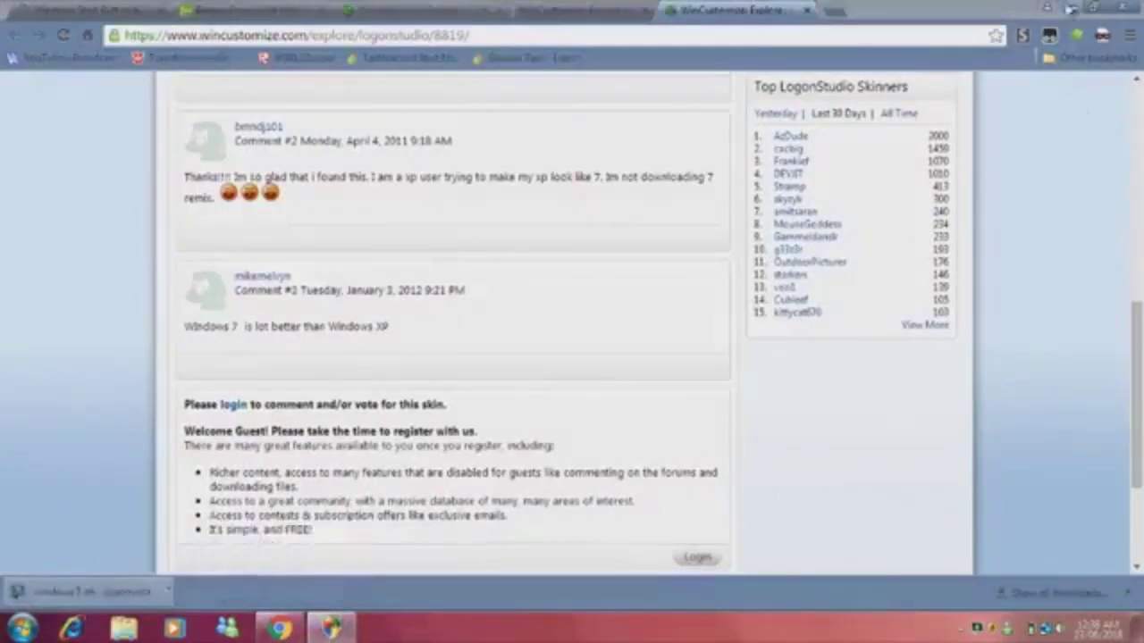
left_click(1070, 8)
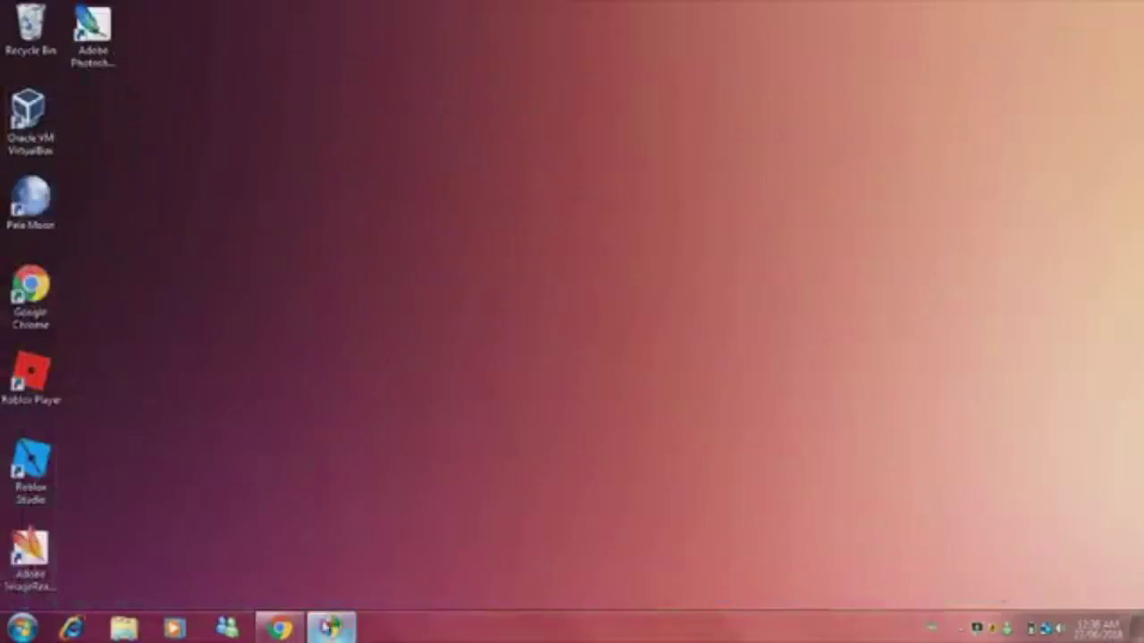
Open the Start menu to examine the Start button and menu, and close it again
key("super")
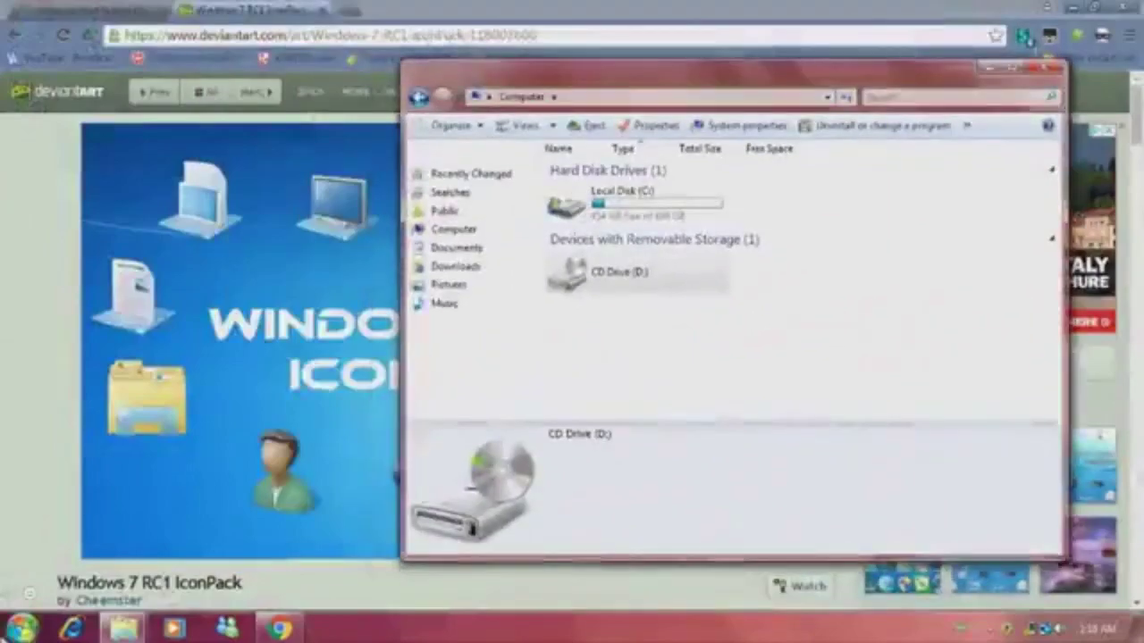
left_click(22, 630)
left_click(27, 632)
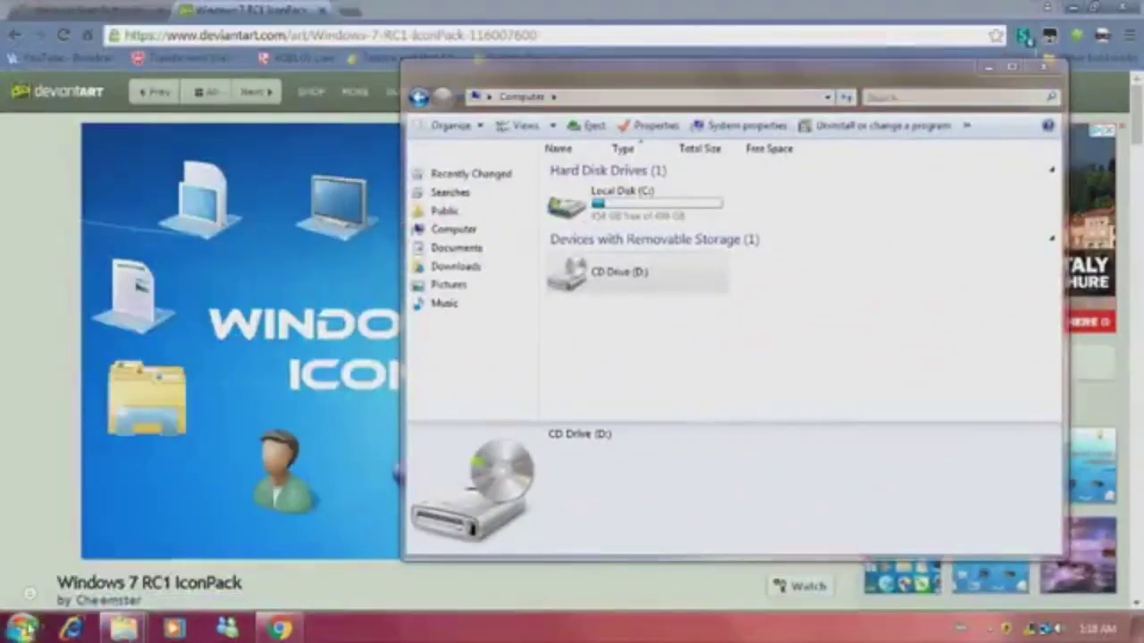
left_click(24, 630)
left_click(27, 626)
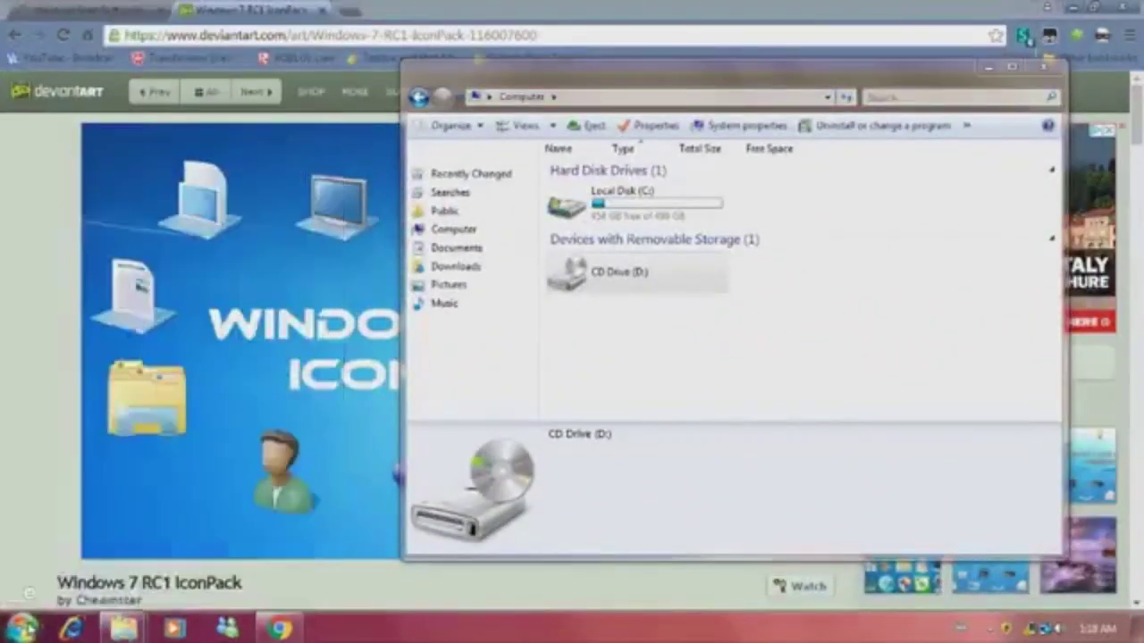
right_click(26, 628)
left_click(24, 630)
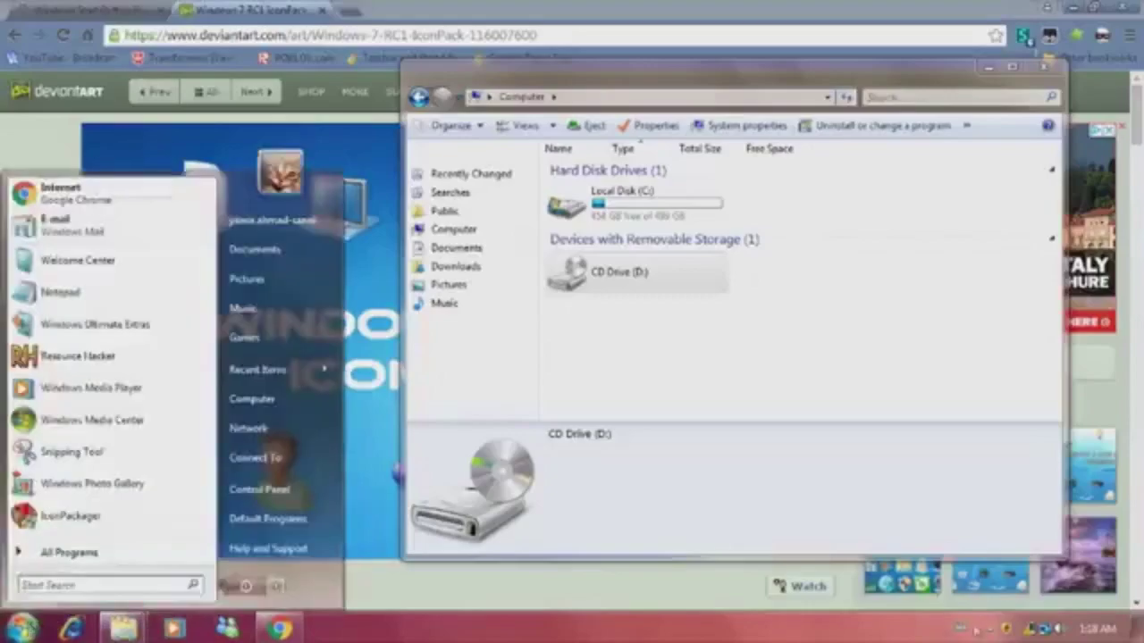
left_click(679, 382)
left_click(650, 382)
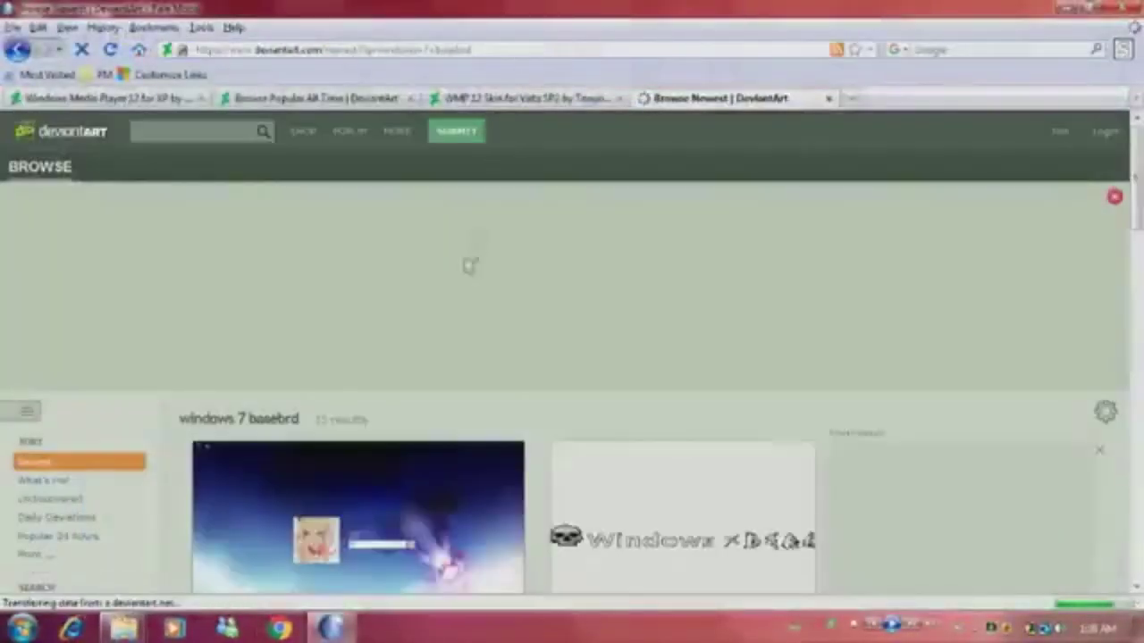
Look through the deviantART search results for windows 7 basebrd in Pale Moon
scroll(473, 265, "down", 7)
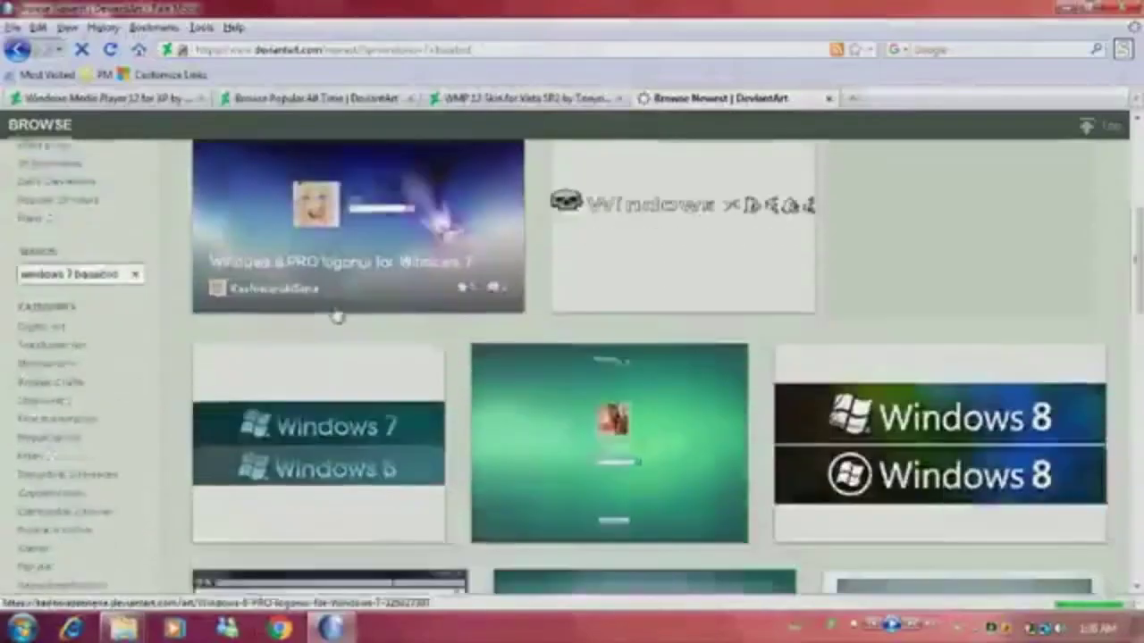
Browse the DeviantArt results for Windows 7 basebrd and open the "Win7 basebrd.dll for Vista" page
scroll(309, 312, "down", 2)
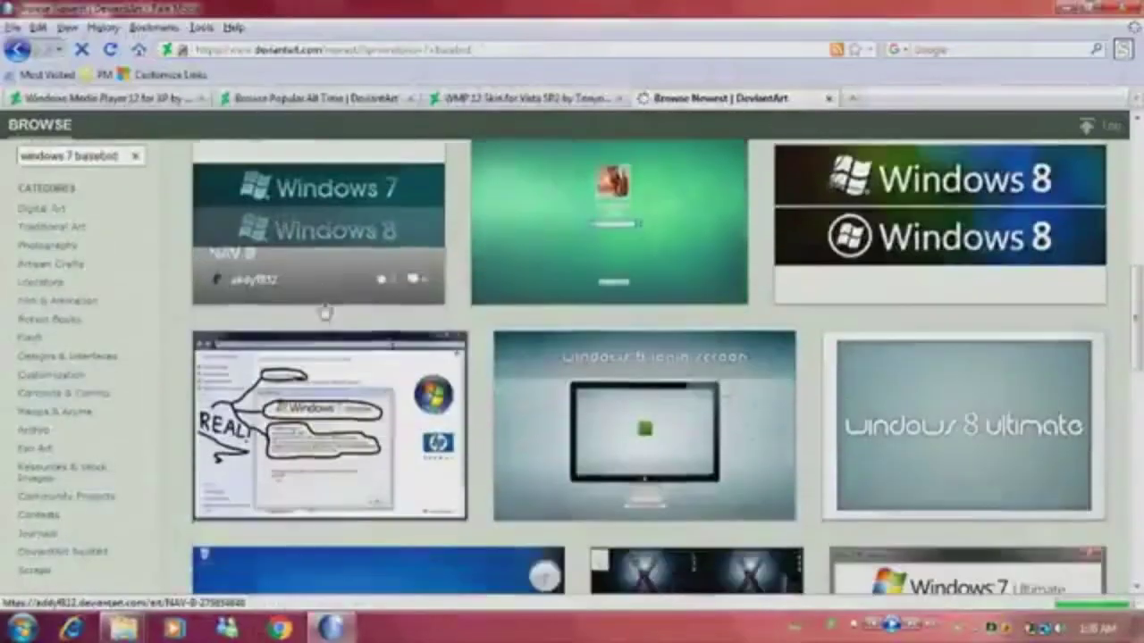
scroll(306, 436, "down", 3)
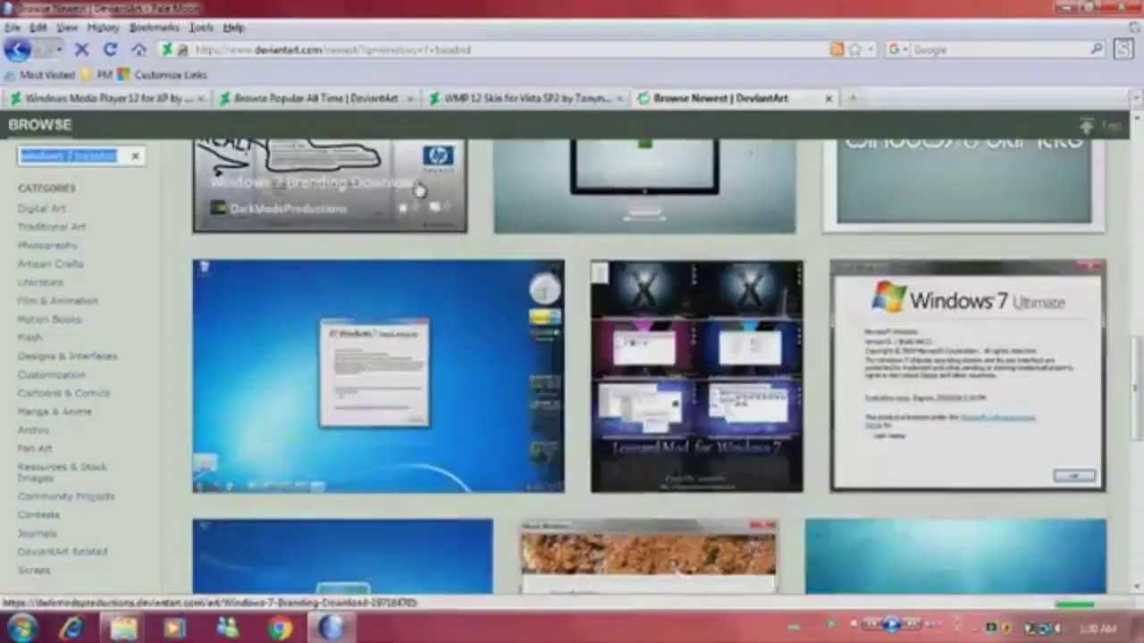
scroll(419, 187, "down", 3)
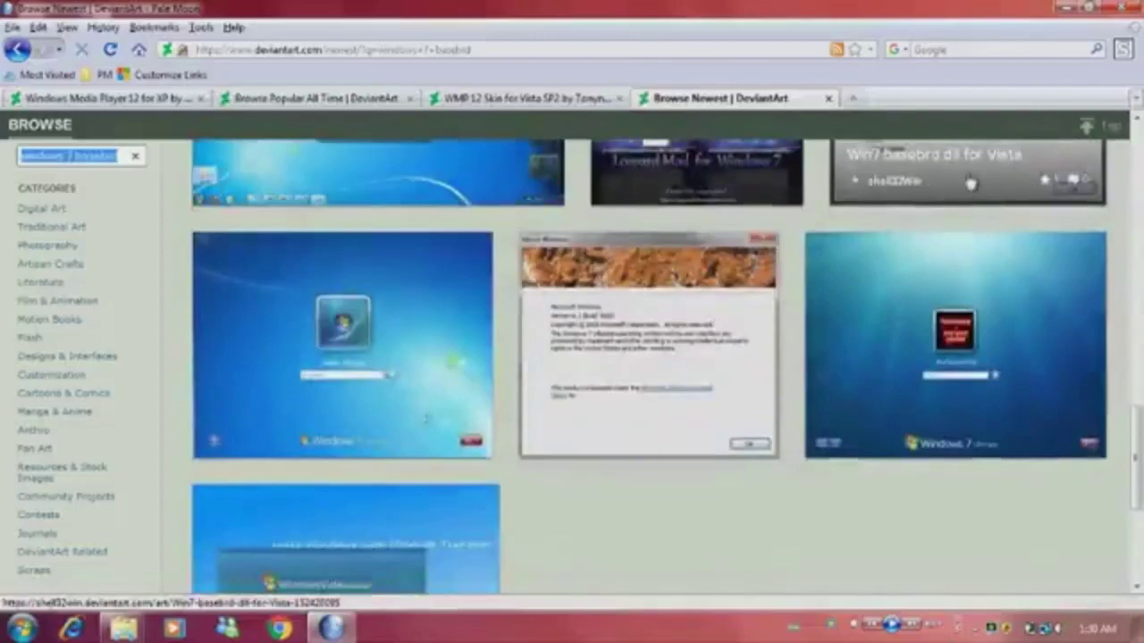
left_click(971, 184)
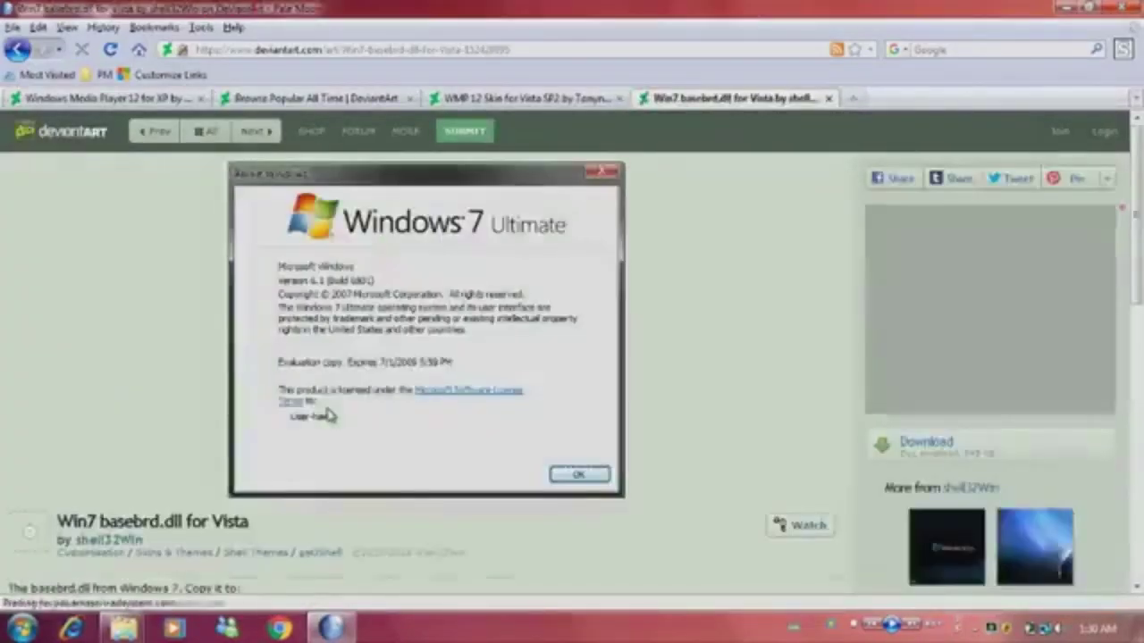
Download win7_basebrd_dll_for_vista_by_shell32win.dll from the page and save it to the Downloads folder
left_click(916, 443)
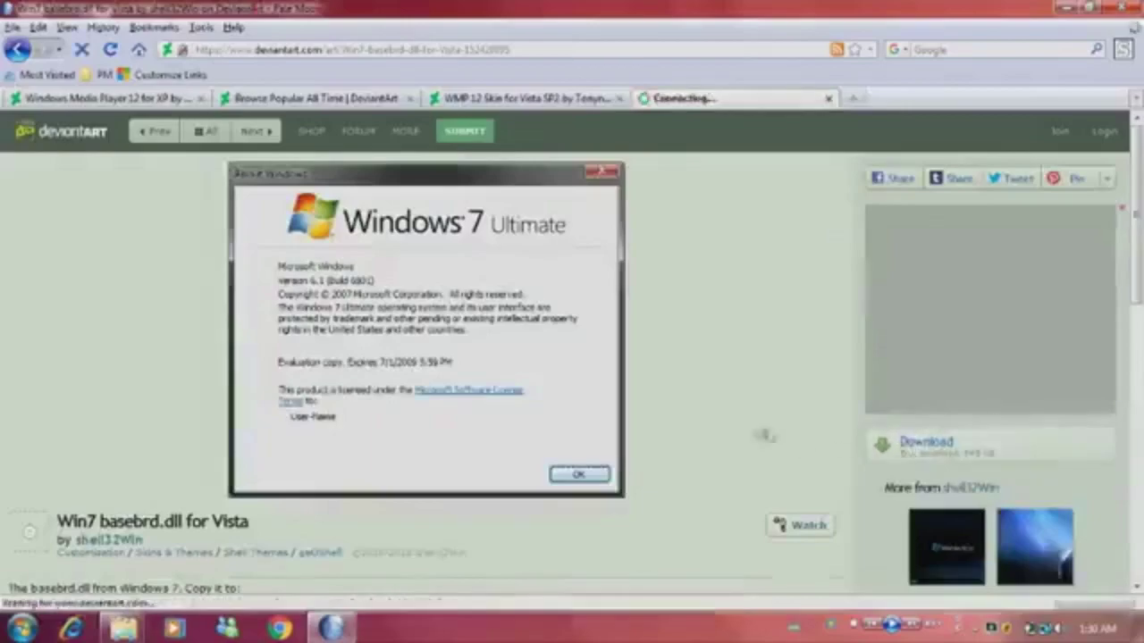
scroll(720, 420, "down", 2)
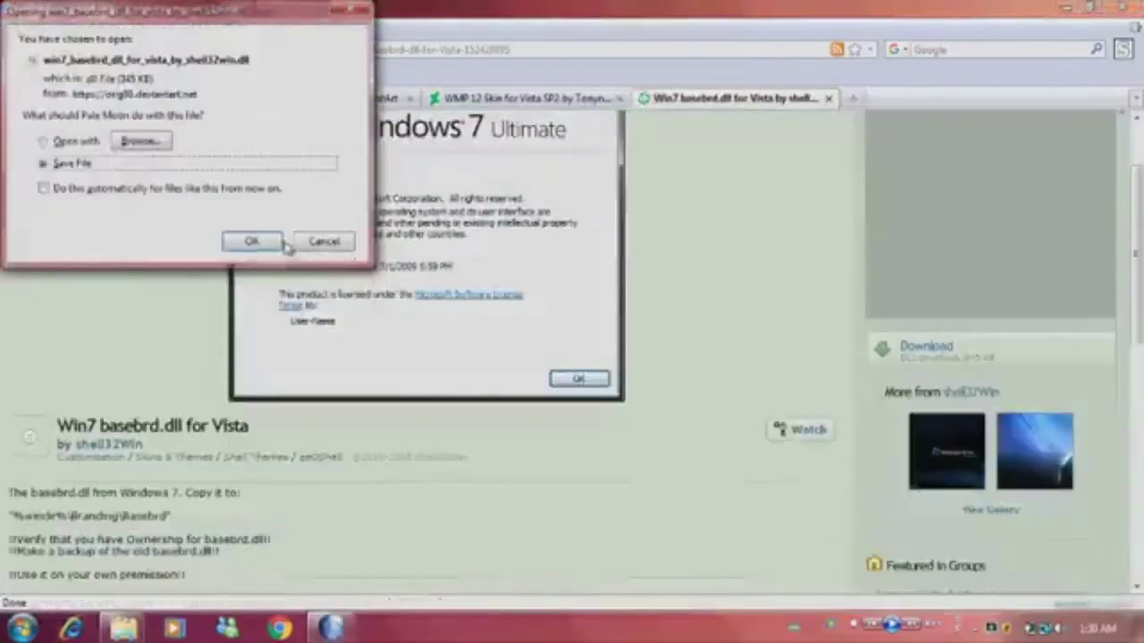
scroll(284, 243, "down", 2)
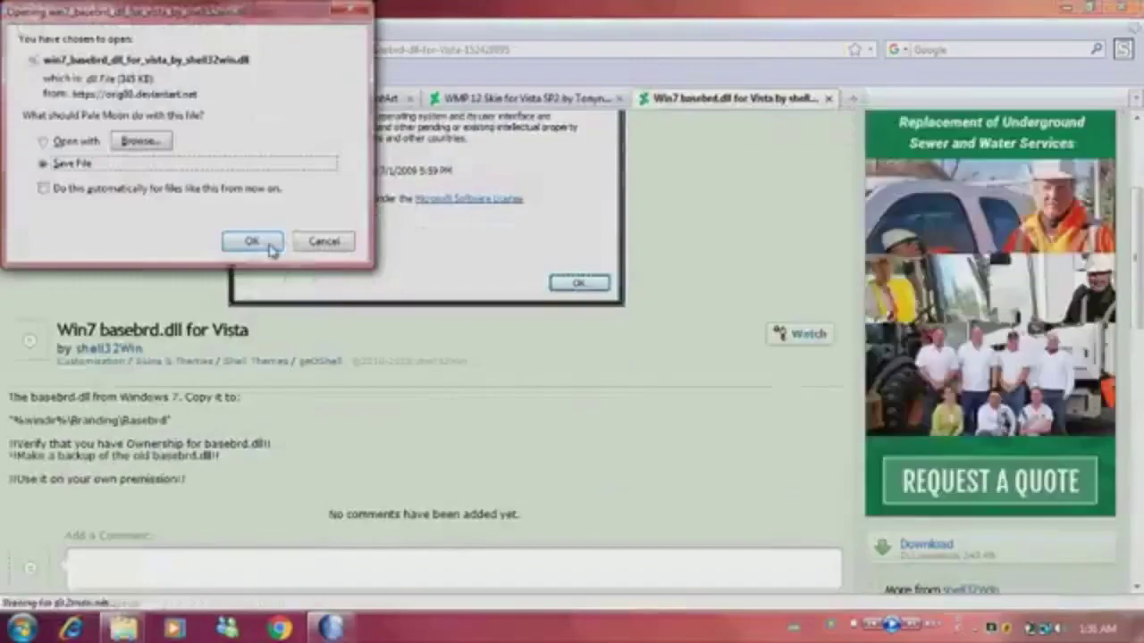
left_click(252, 242)
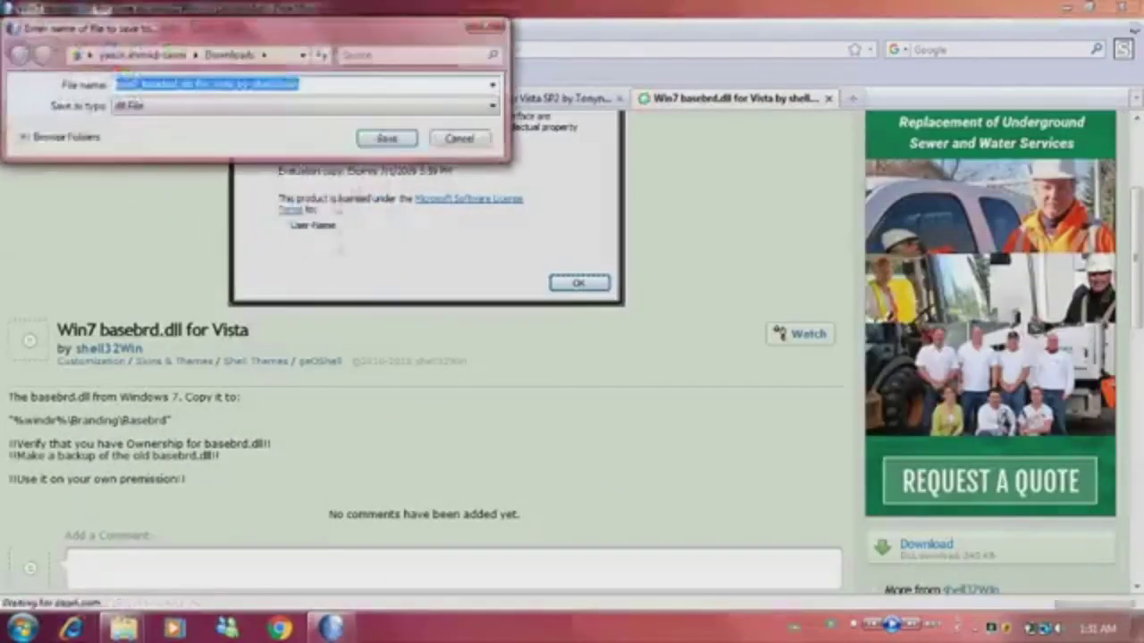
left_click(408, 140)
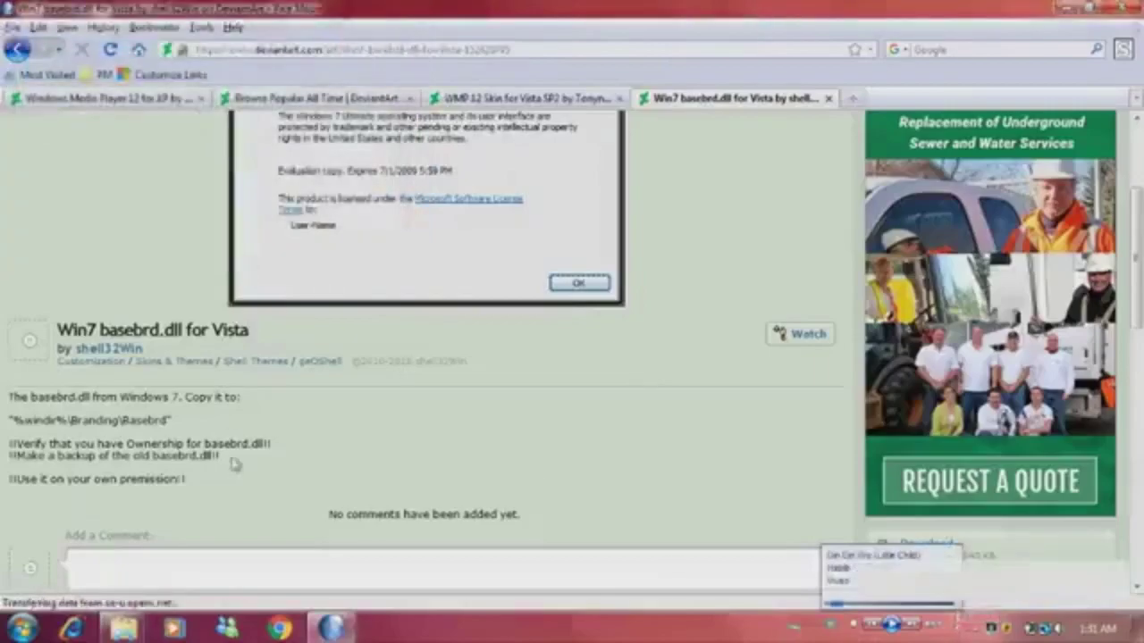
Move the System32 folder window aside and copy the path %windir%\Branding\Basebrd from the web page's instructions
mouse_move(124, 629)
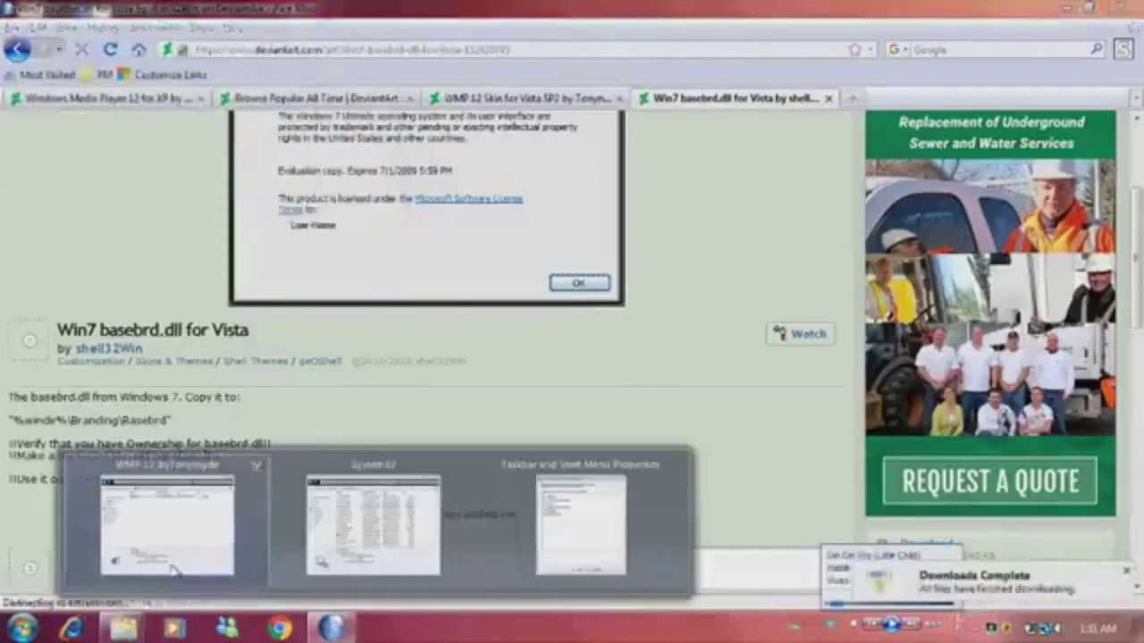
left_click(428, 507)
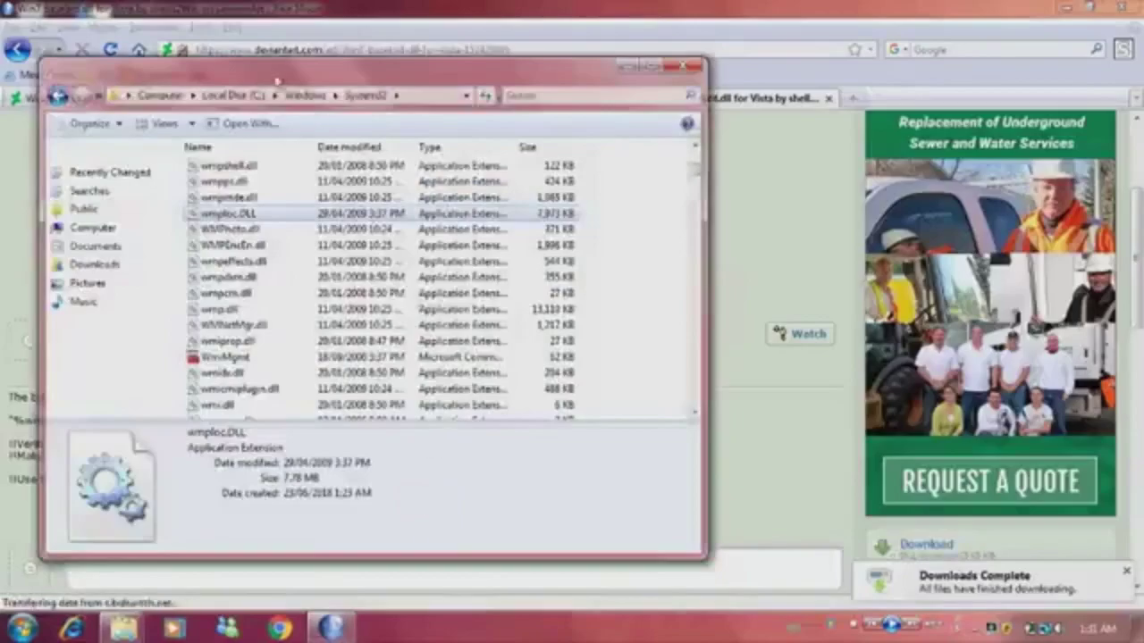
left_click_drag(317, 74, 657, 84)
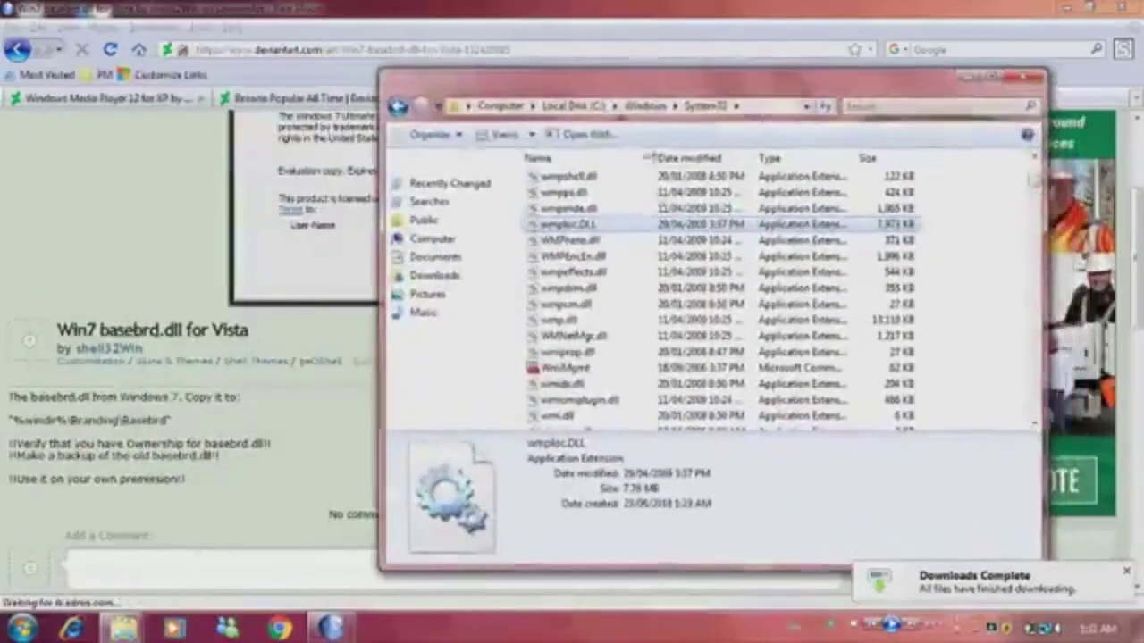
left_click_drag(170, 419, 11, 420)
key("ctrl+c")
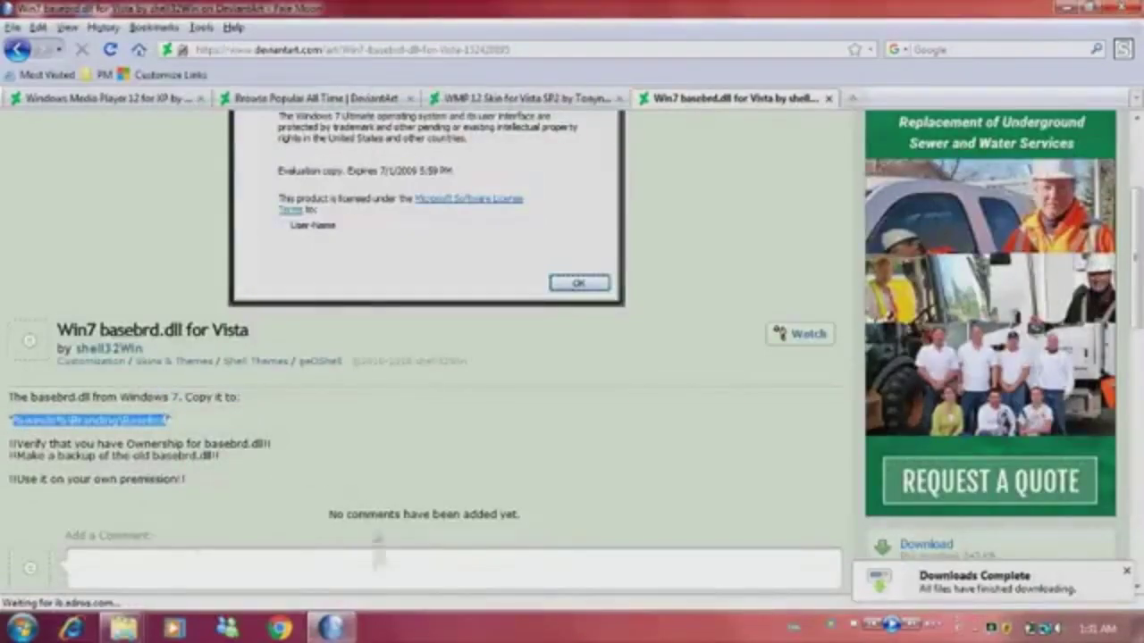
Open the copied path %windir%\Branding\Basebrd in the System32 folder window
left_click(123, 629)
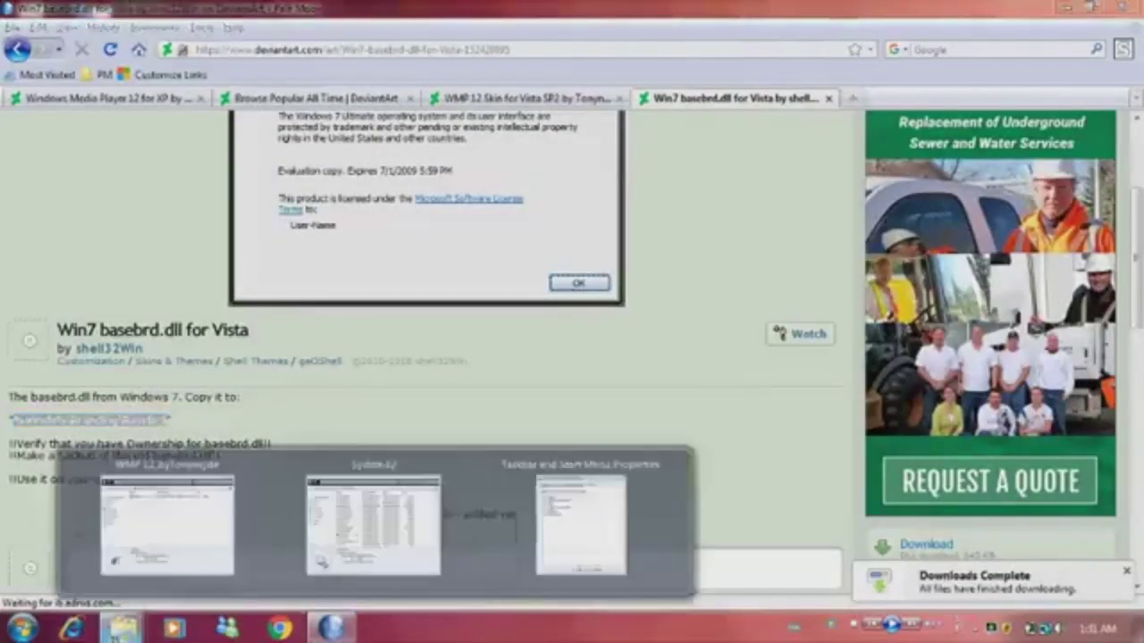
left_click(373, 533)
left_click(760, 105)
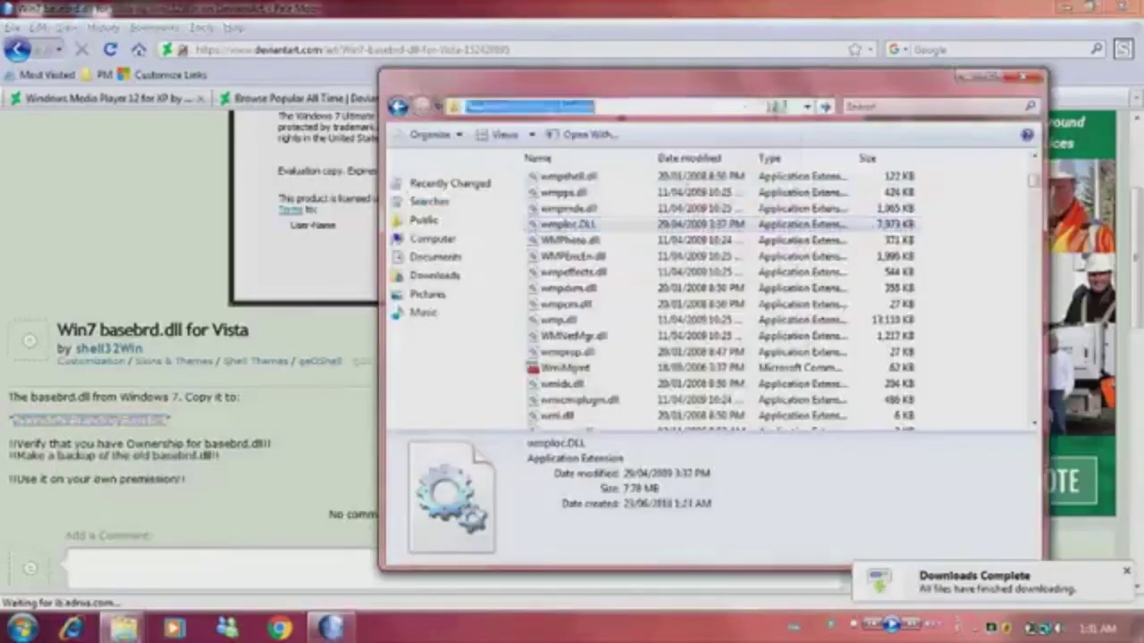
key("ctrl+v")
key("Return")
Check the contents of the en-US subfolder and return to the Basebrd folder
left_click(679, 177)
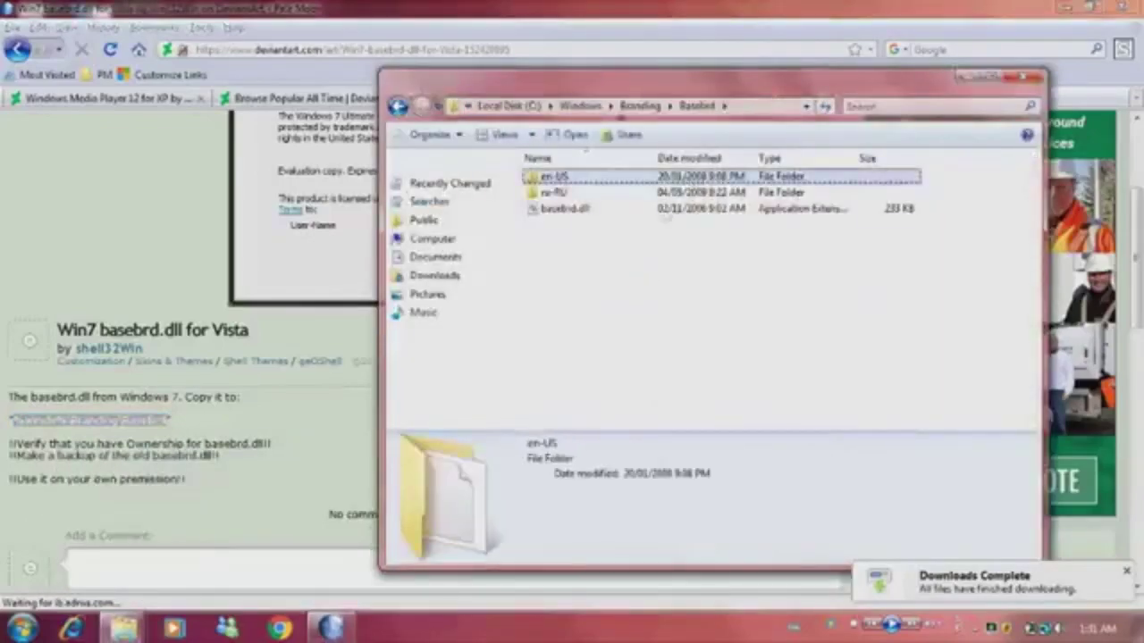
double_click(649, 177)
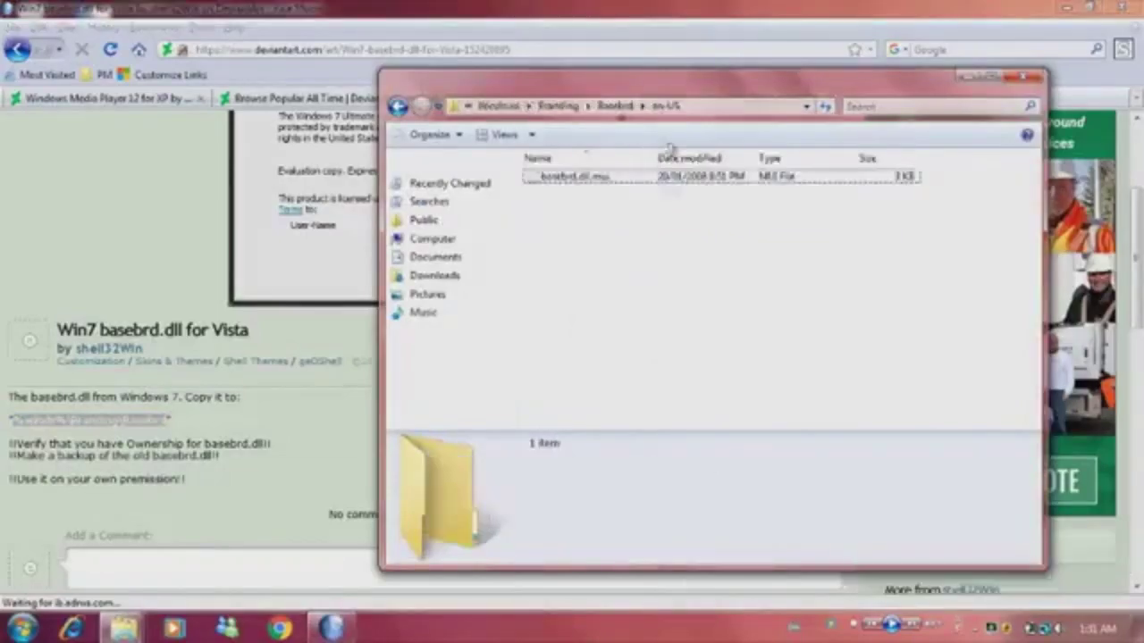
left_click(625, 108)
left_click(581, 210)
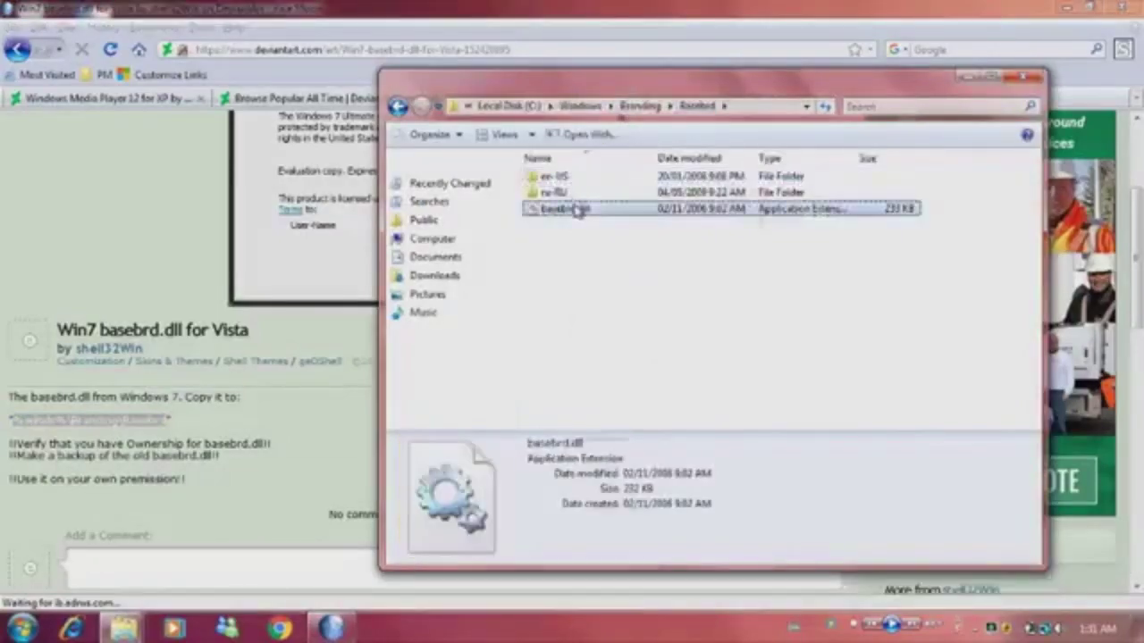
right_click(579, 209)
left_click(615, 405)
left_click(600, 259)
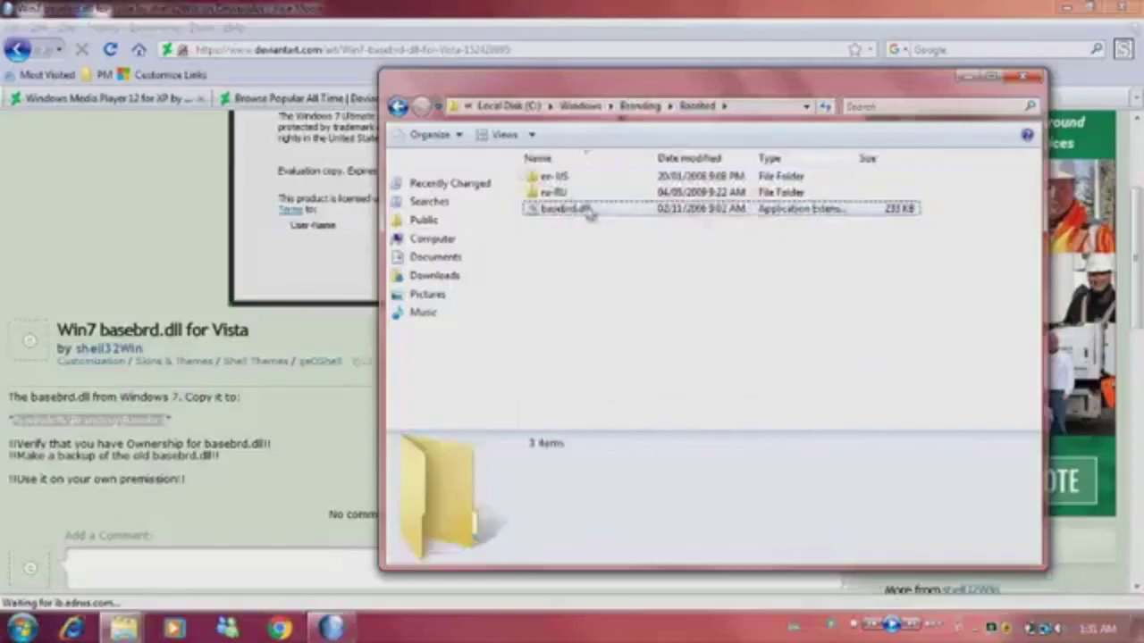
Make a backup copy of basebrd.dll in the same Basebrd folder, granting administrator permission
right_click(587, 209)
left_click(620, 344)
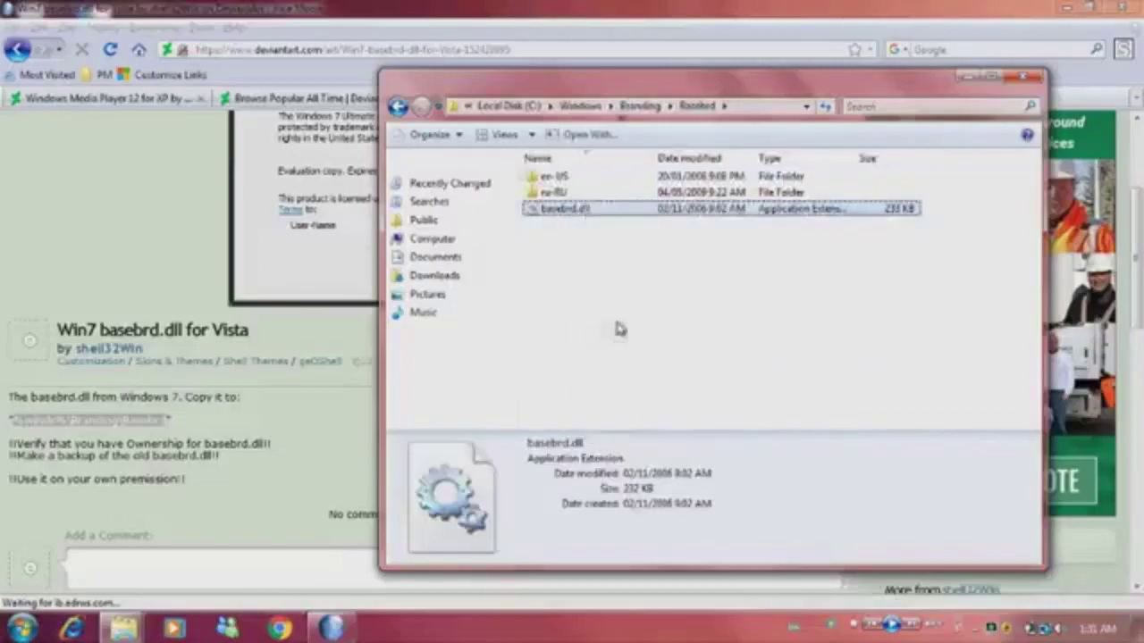
right_click(618, 325)
left_click(672, 460)
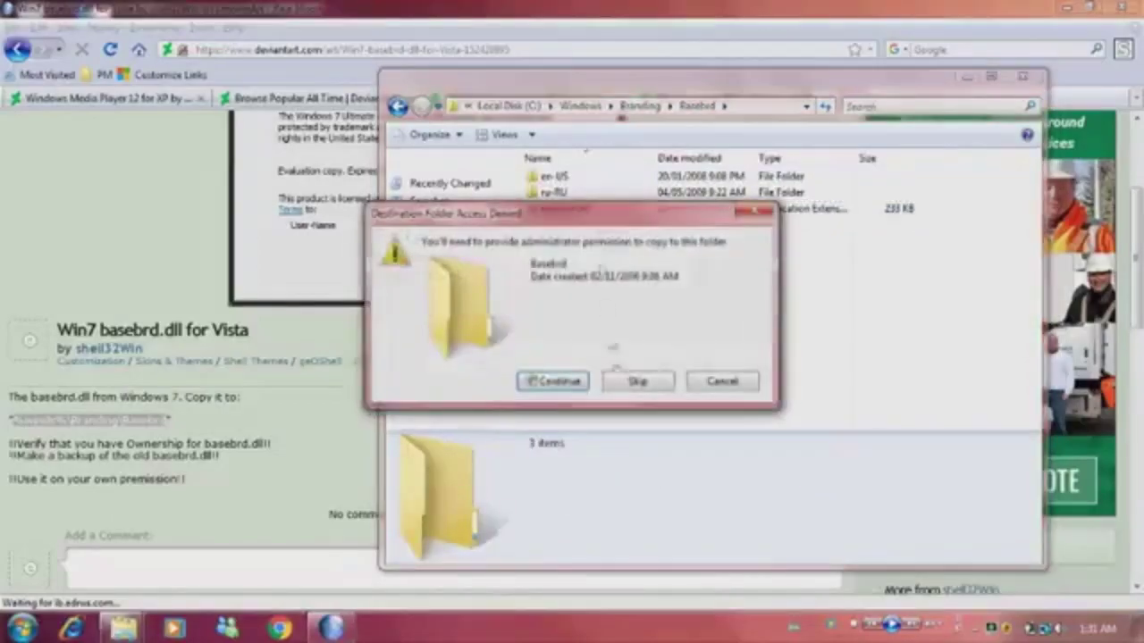
left_click(549, 385)
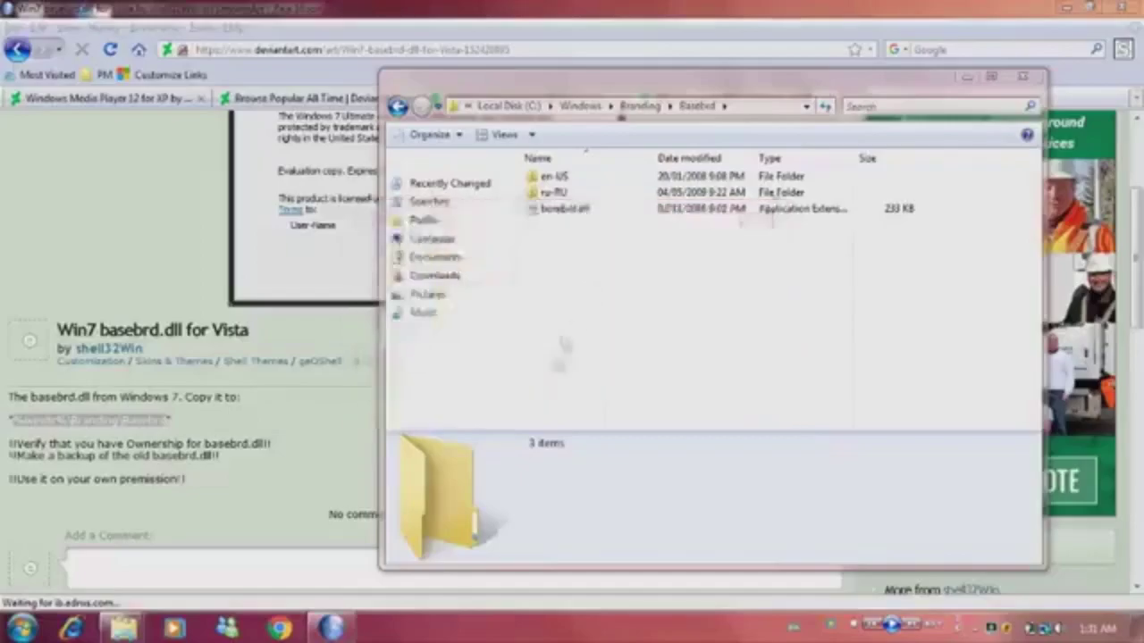
left_click(556, 327)
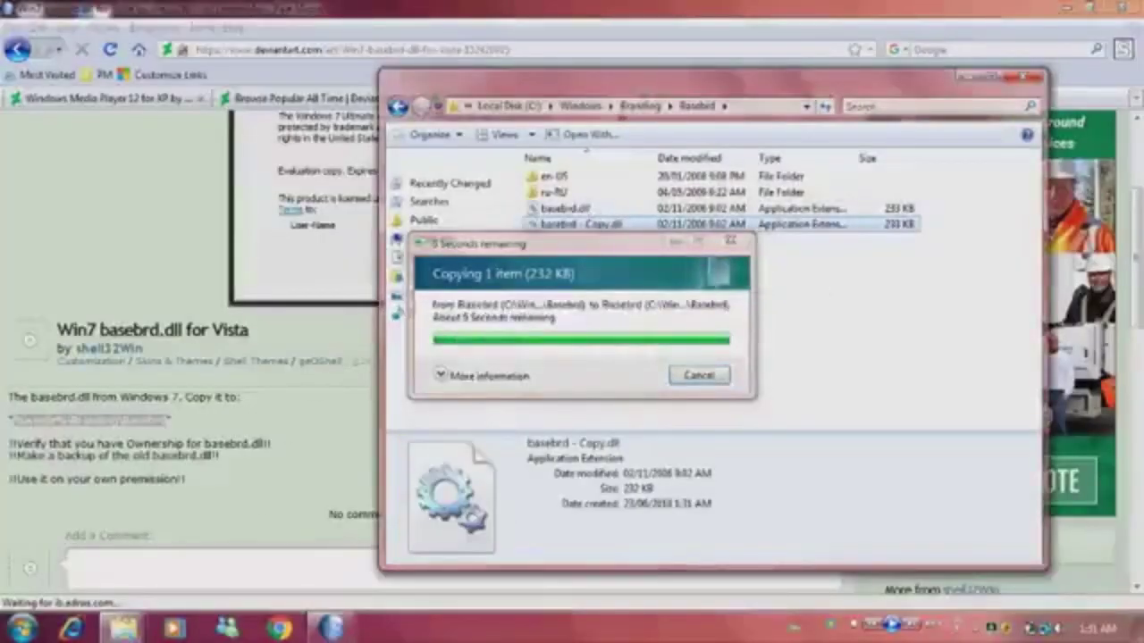
Open the browser's downloads list and close the Taskbar and Start Menu Properties window
left_click(204, 27)
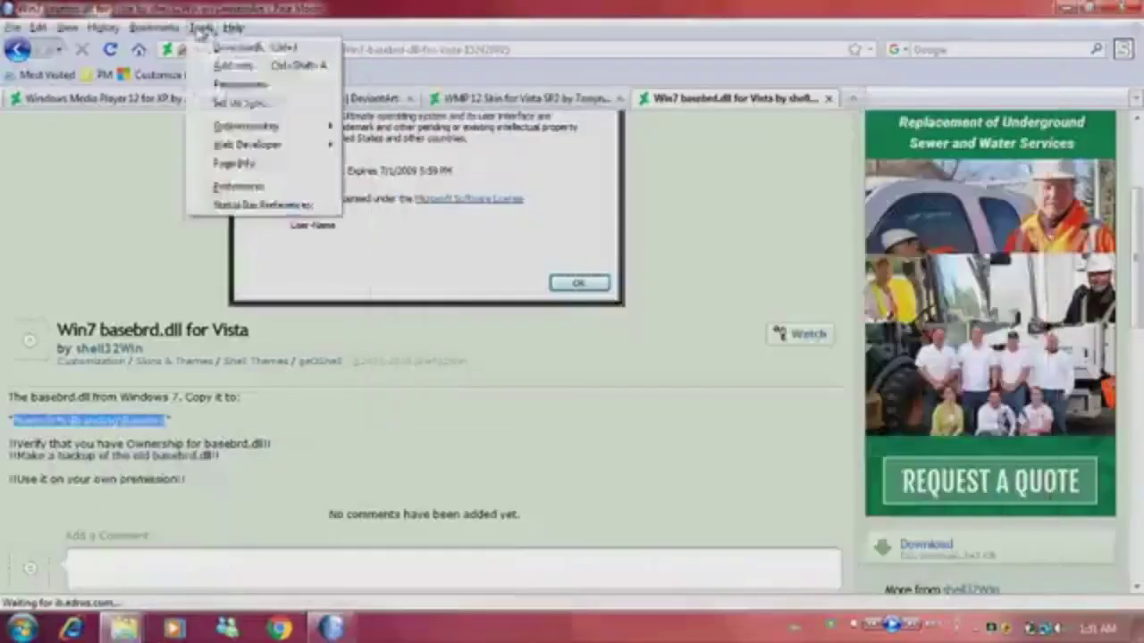
left_click(204, 28)
left_click(204, 28)
left_click(203, 27)
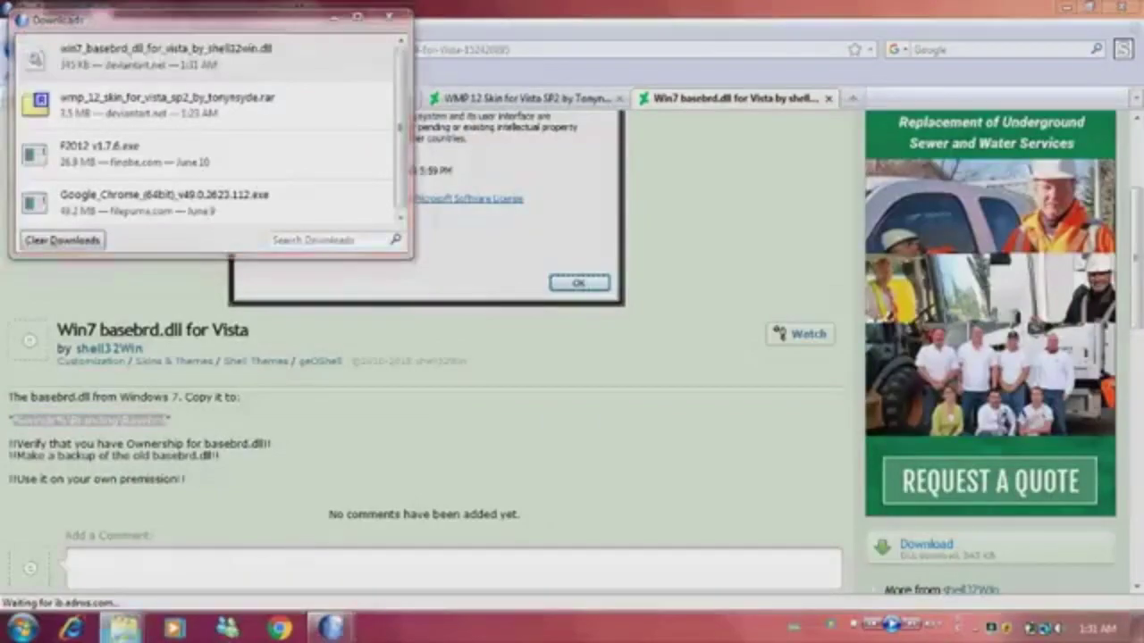
mouse_move(116, 634)
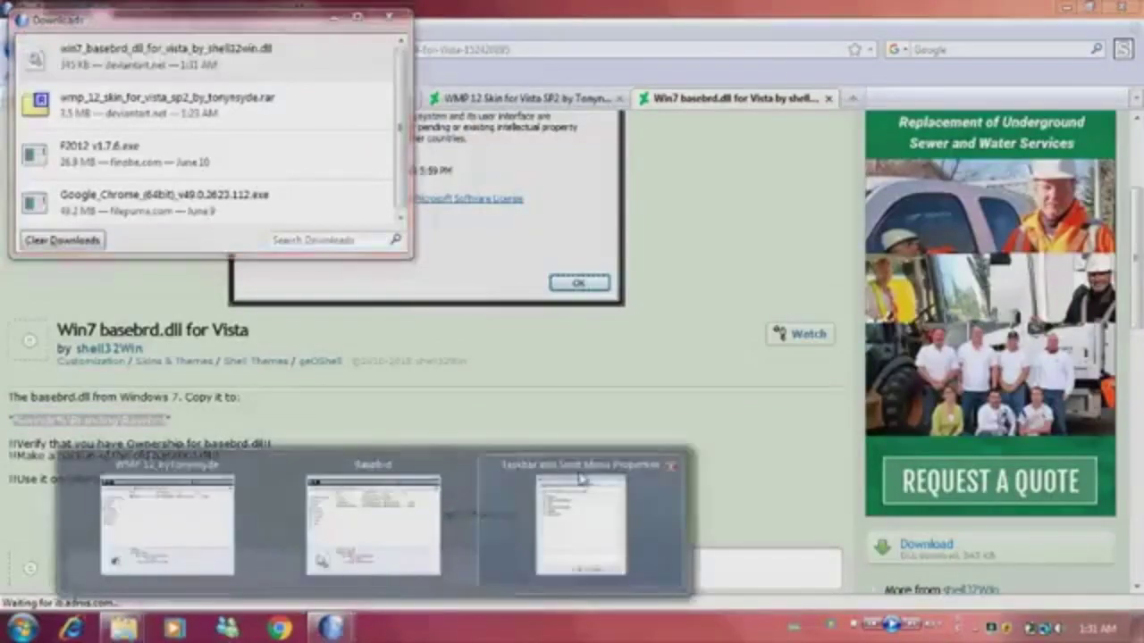
left_click(582, 480)
left_click(317, 235)
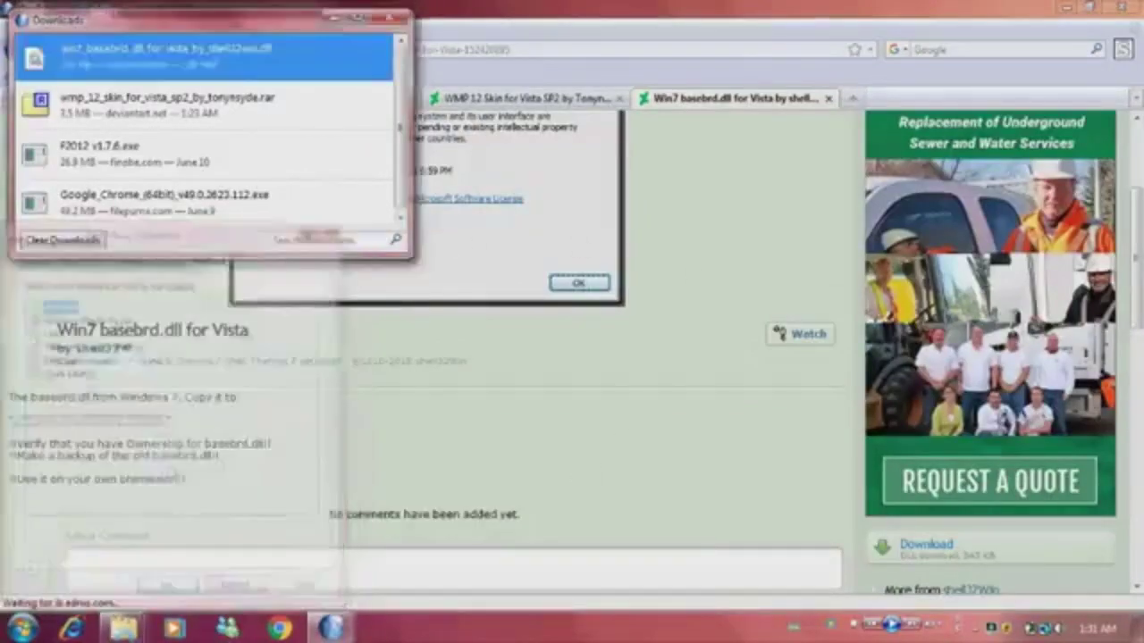
Place the downloaded win7_basebrd_dll_for_vista_by_shell32win.dll from the downloads list into the Basebrd folder, allowing the administrator file operation
mouse_move(134, 632)
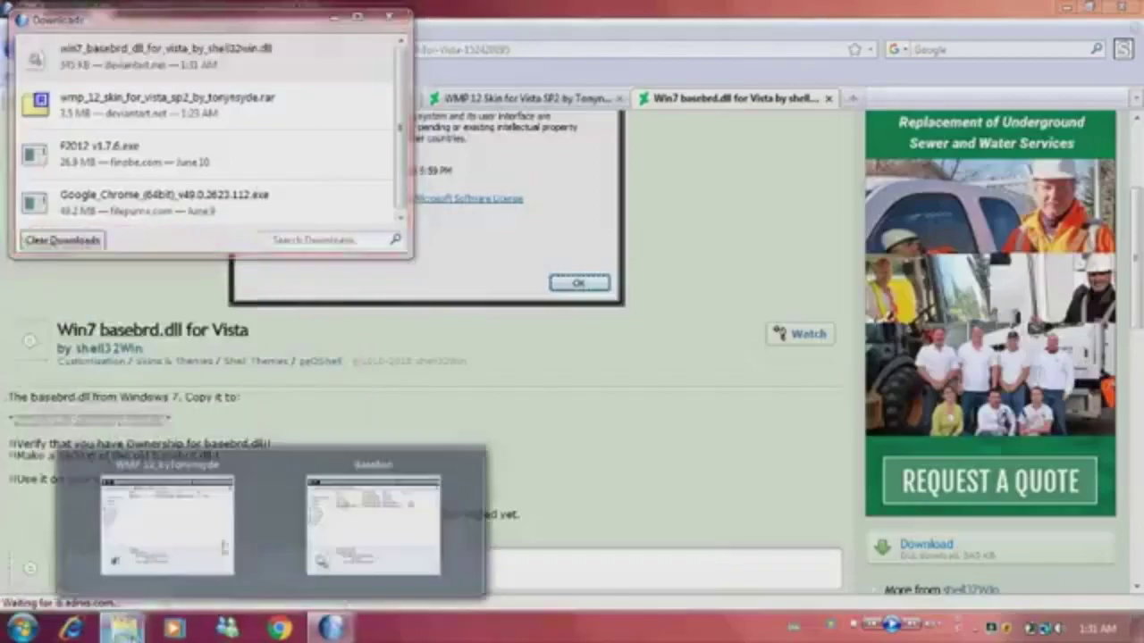
left_click(339, 503)
left_click_drag(165, 53, 648, 284)
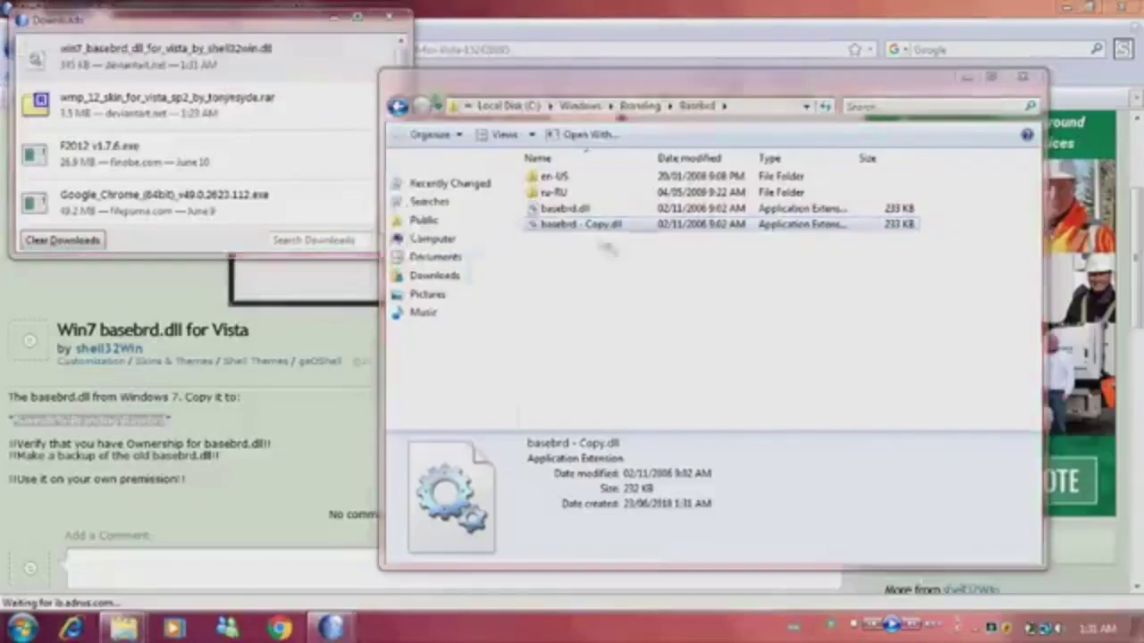
left_click(551, 385)
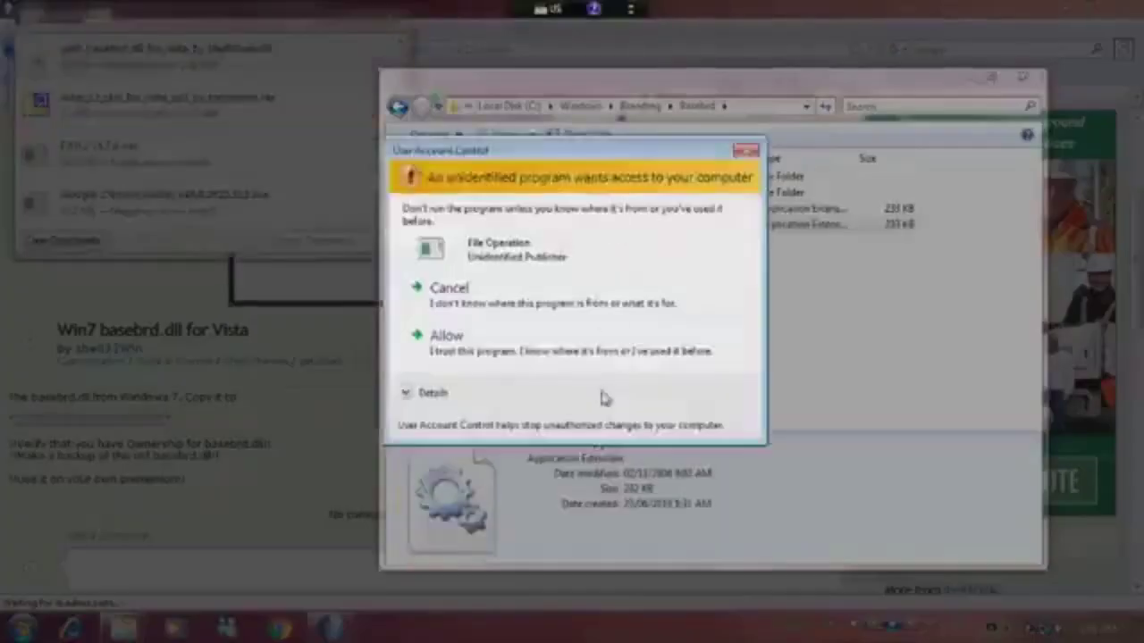
left_click(601, 354)
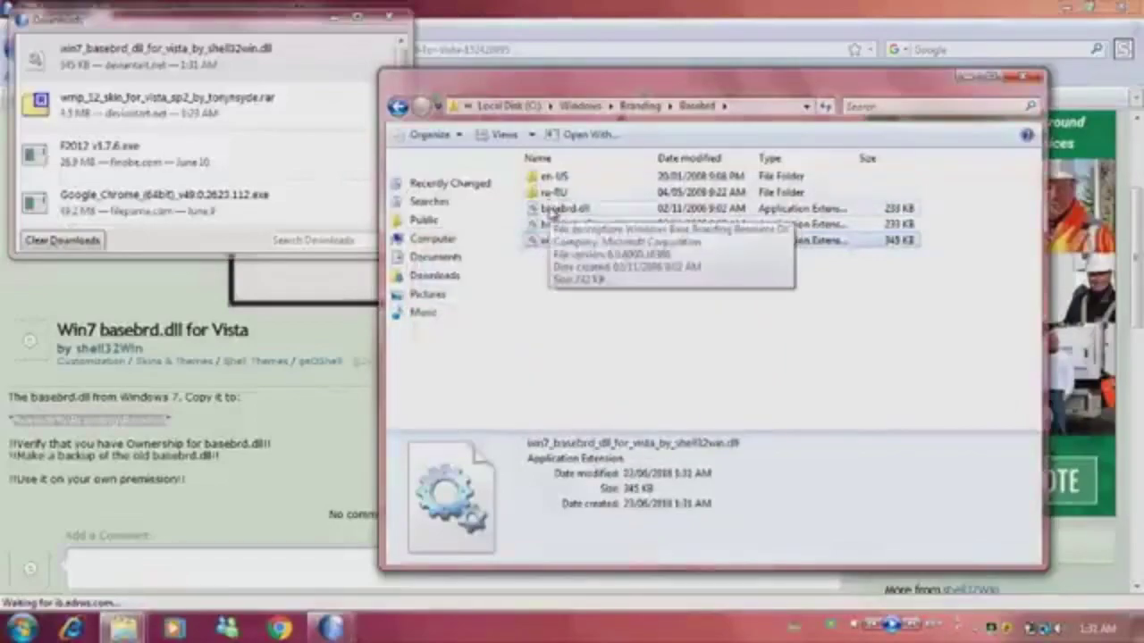
Try to delete the original basebrd.dll from the Basebrd folder with administrator permission
right_click(565, 211)
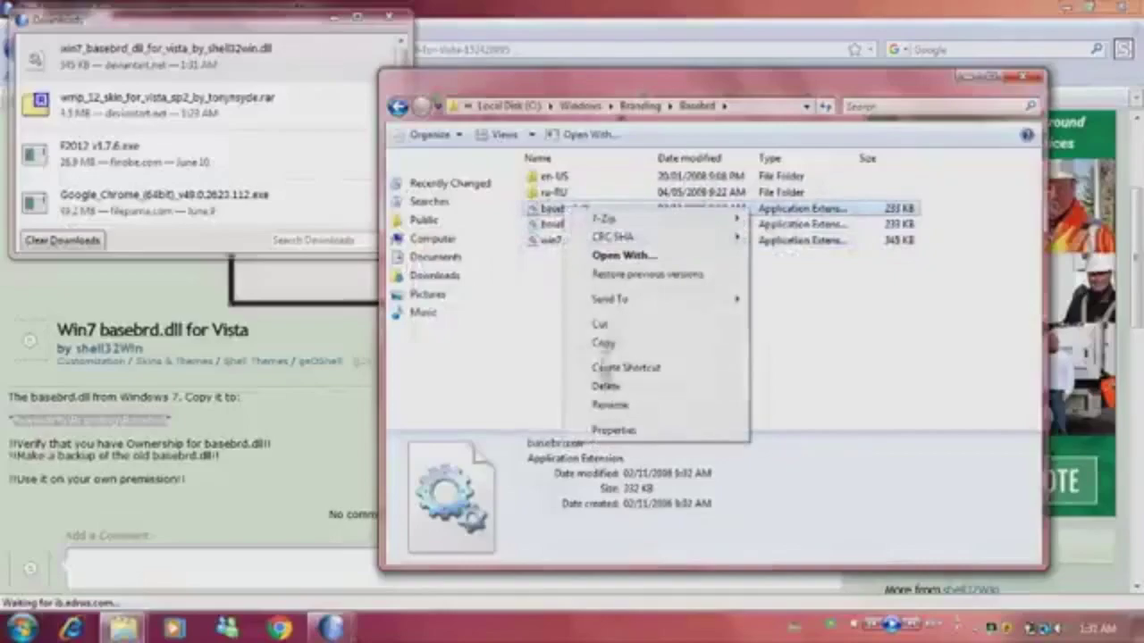
left_click(608, 388)
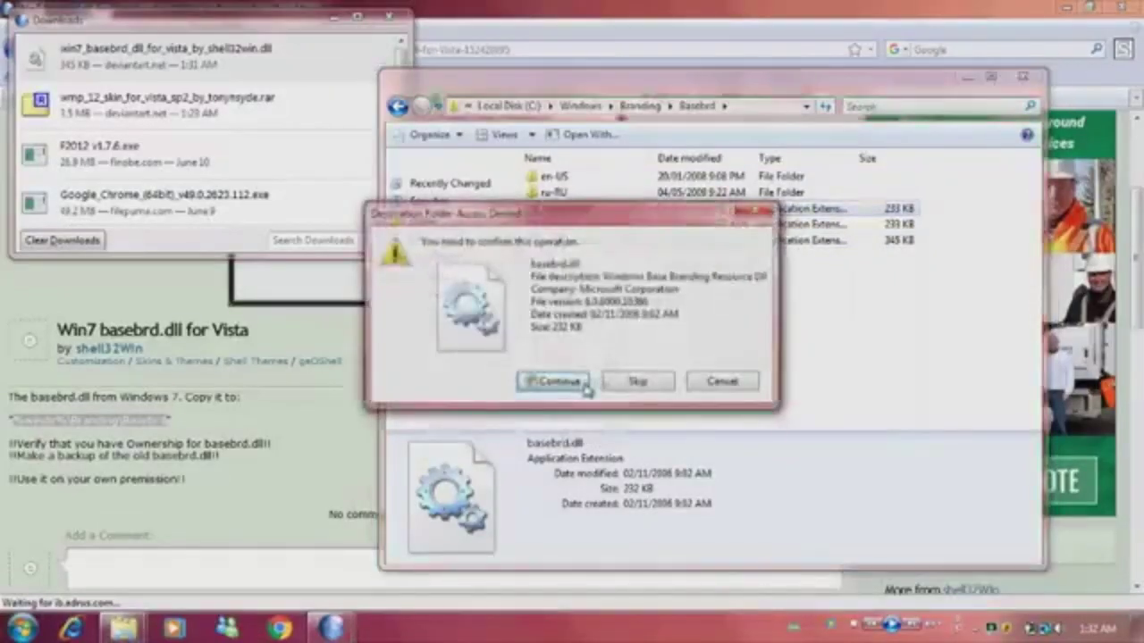
left_click(585, 386)
left_click(561, 366)
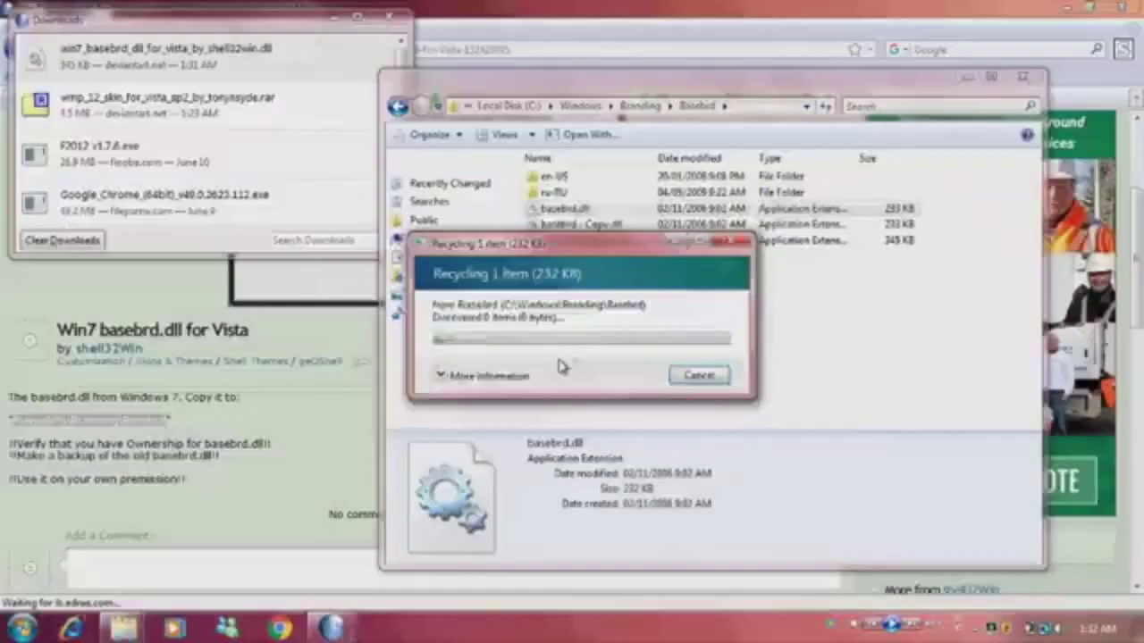
left_click(723, 378)
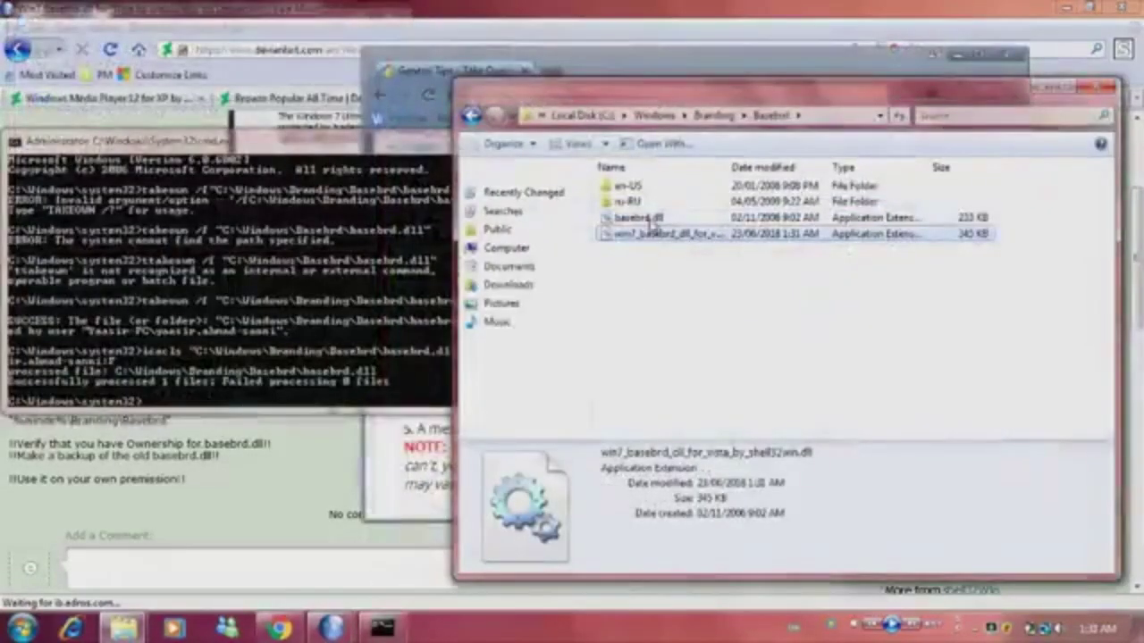
Rename the original basebrd.dll in the Basebrd folder to basebrd_old.dll, allowing the administrator file operation
left_click(681, 218)
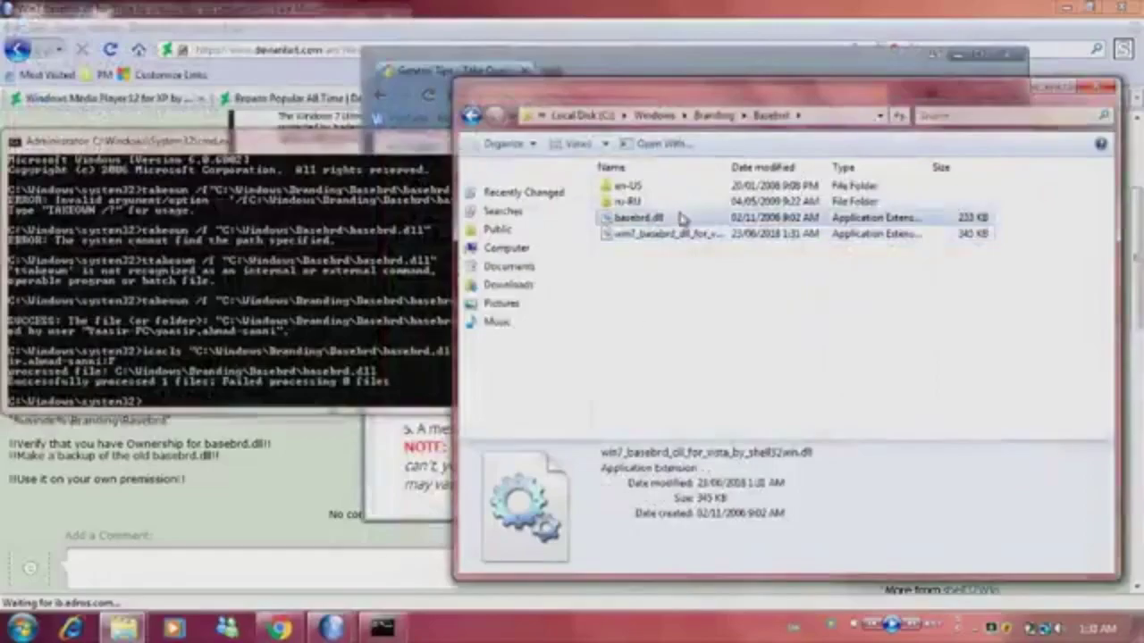
right_click(681, 218)
left_click(725, 411)
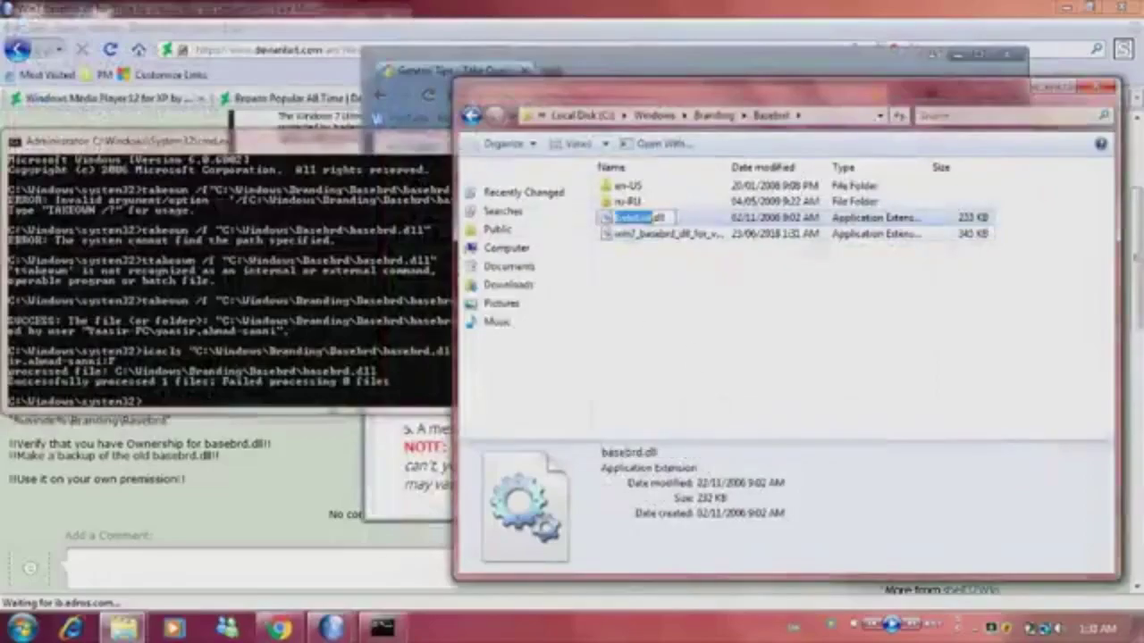
left_click(655, 215)
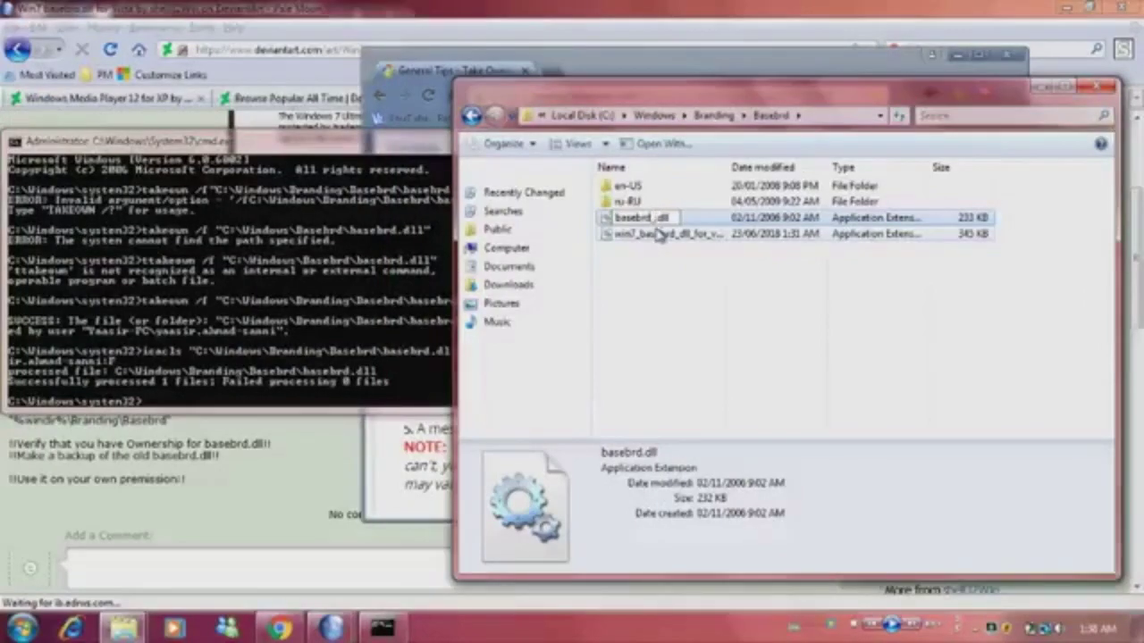
key("Return")
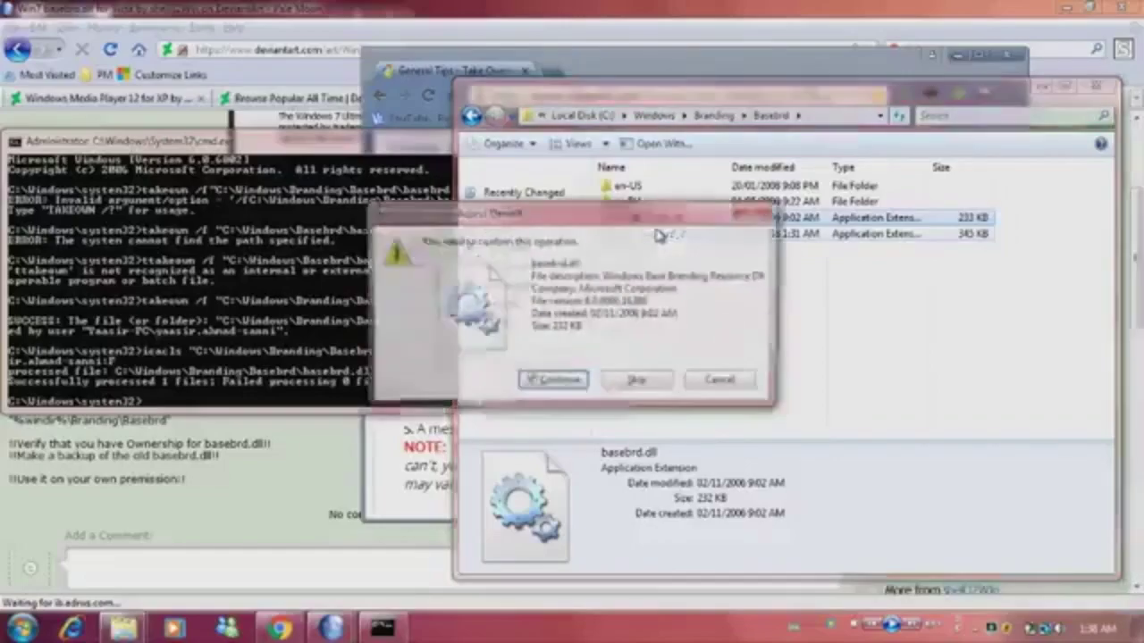
left_click(572, 383)
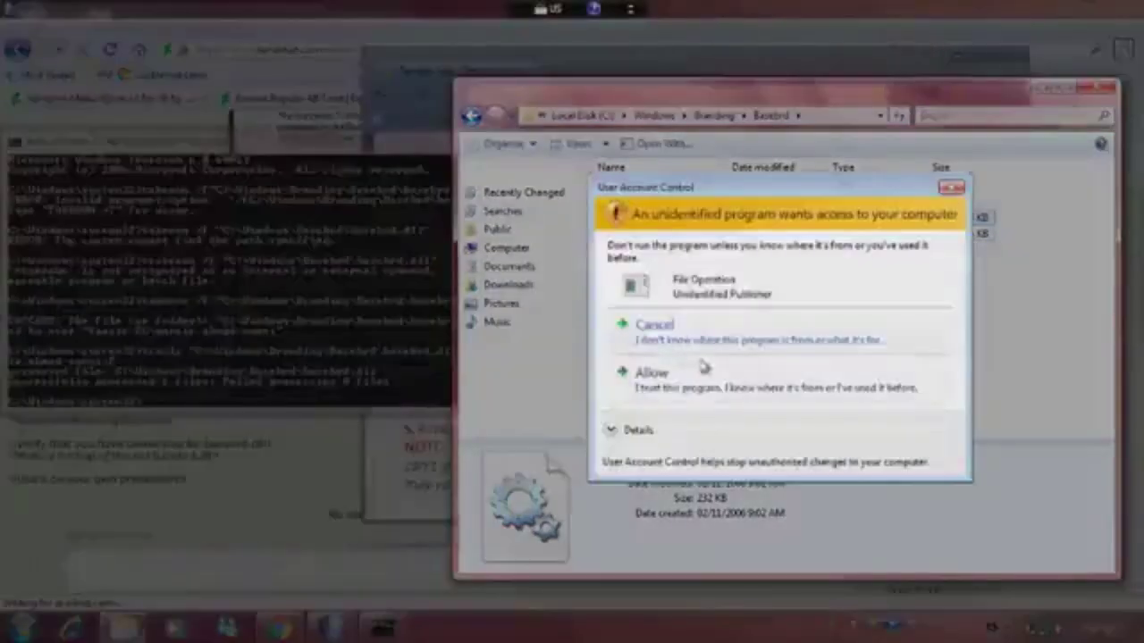
left_click(703, 368)
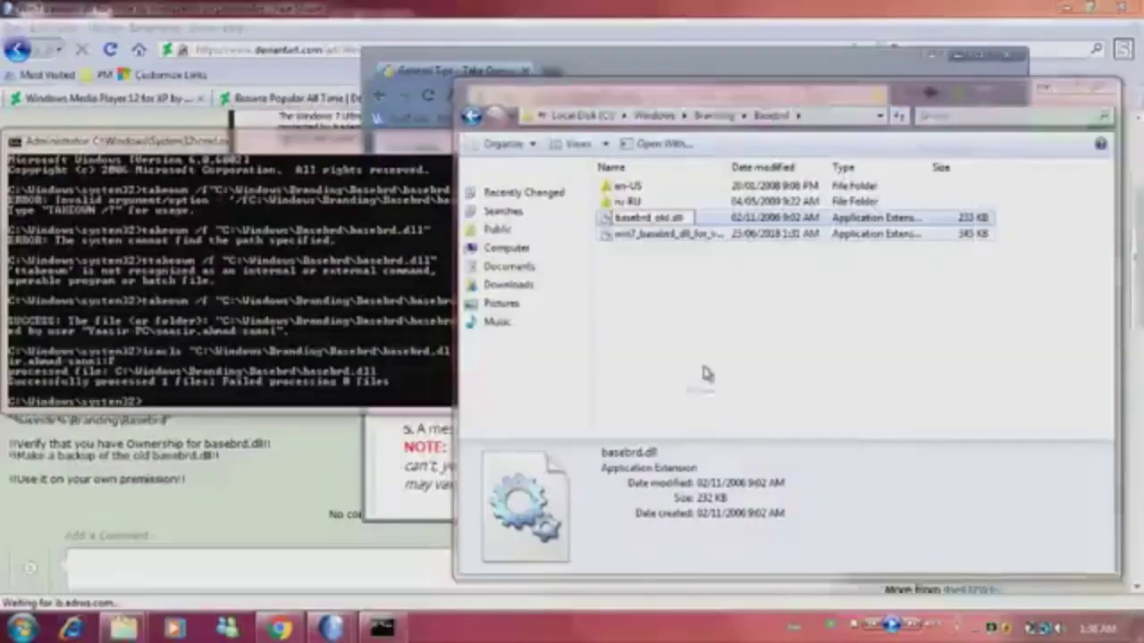
Rename win7_basebrd_dll_for_vista_by_shell32win.dll to basebrd.dll, allowing the administrator file operation
right_click(684, 237)
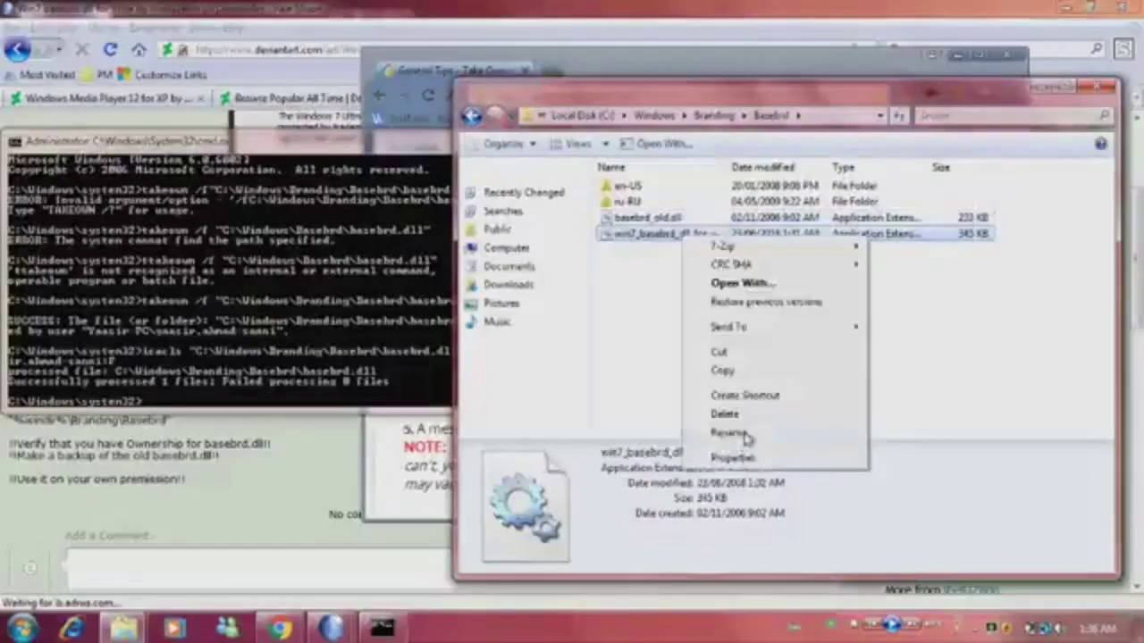
left_click(746, 443)
left_click_drag(800, 233, 681, 260)
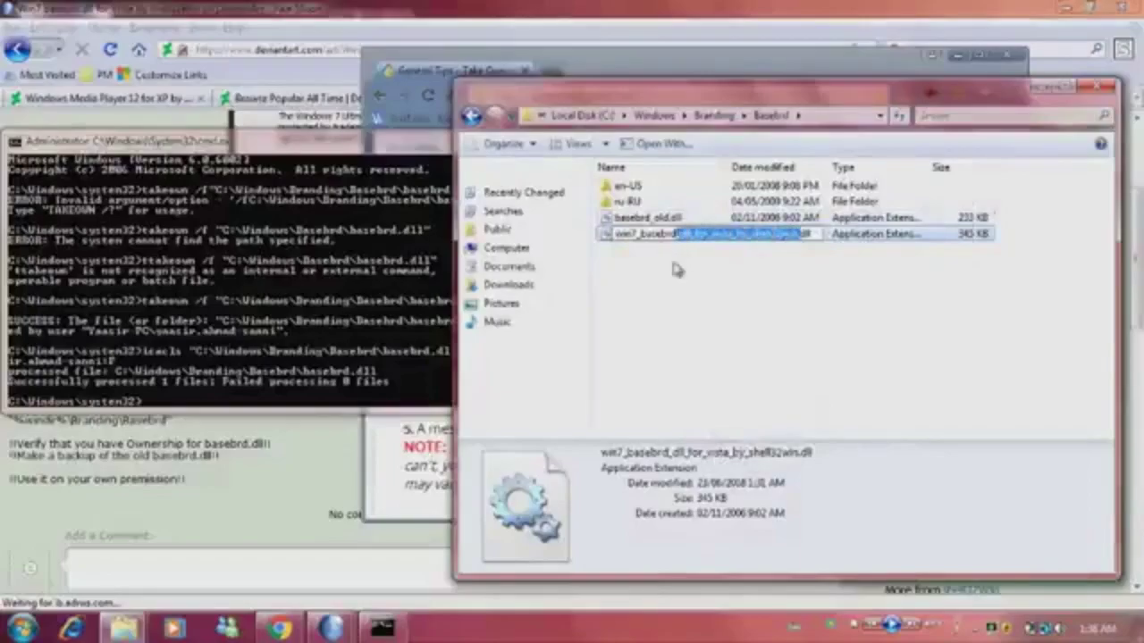
key("BackSpace")
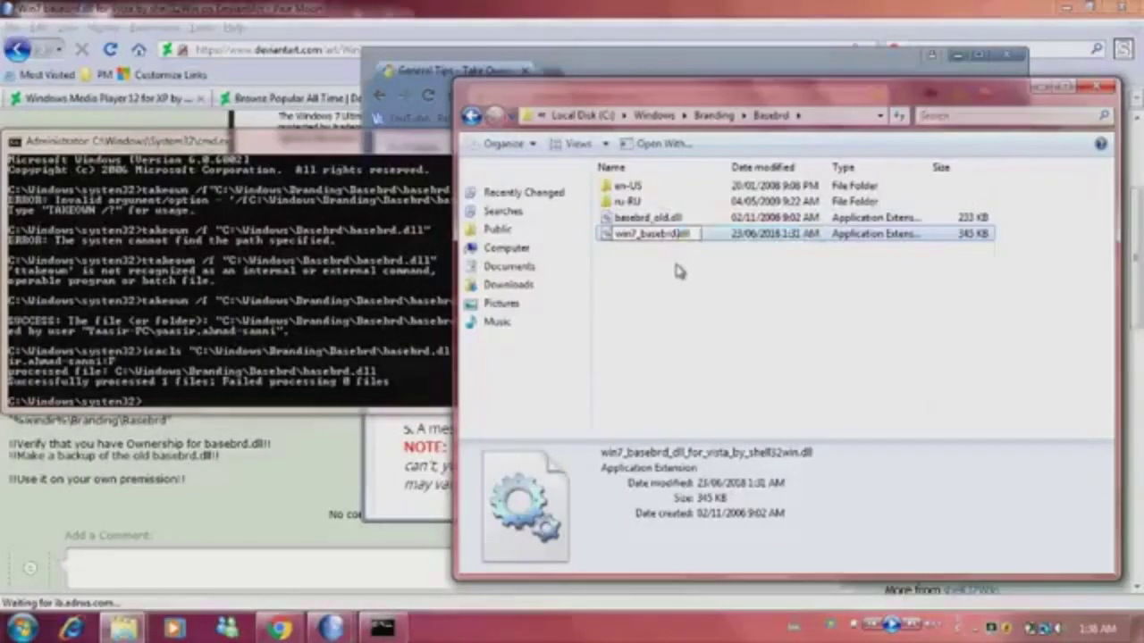
key("Home")
key("Delete")
key("Delete")
key("Delete")
key("Delete")
key("Delete")
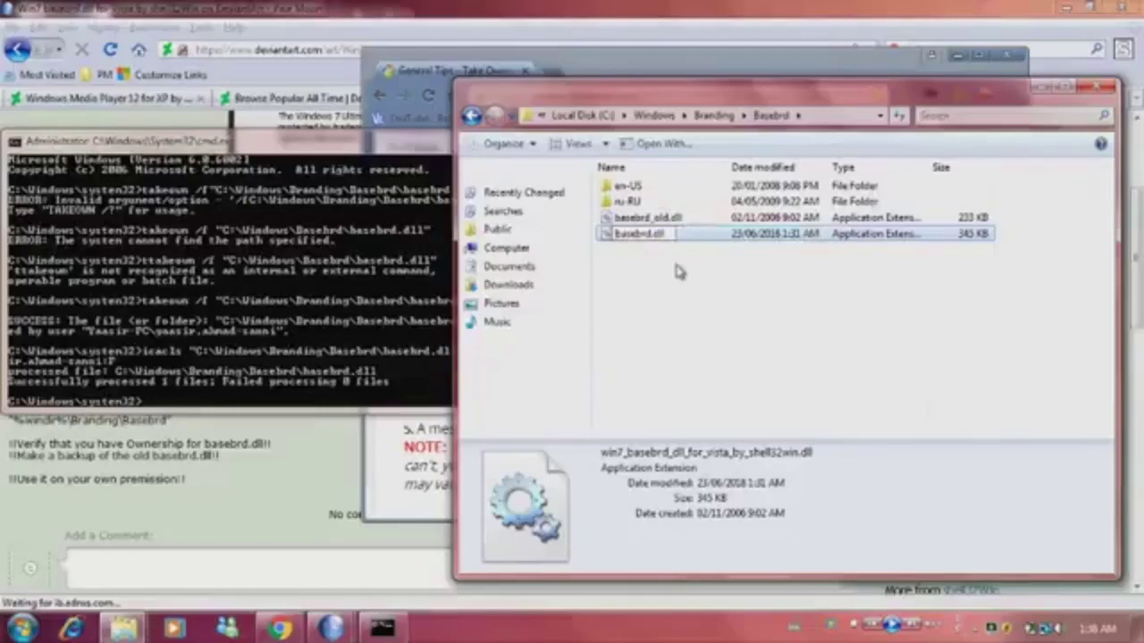
key("Return")
key("Return")
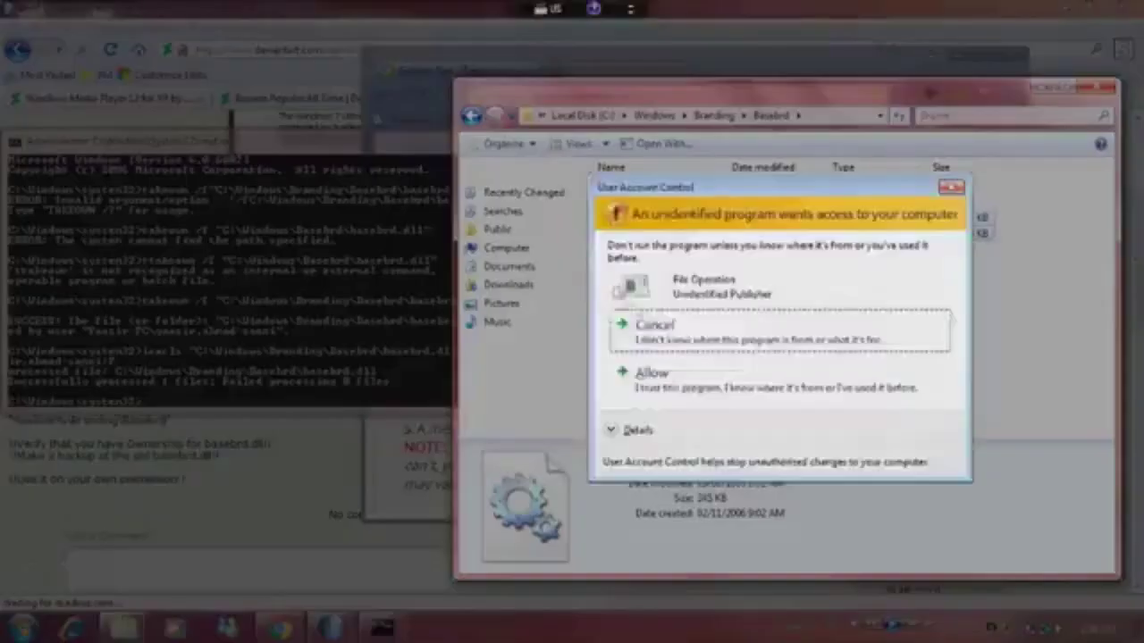
left_click(654, 374)
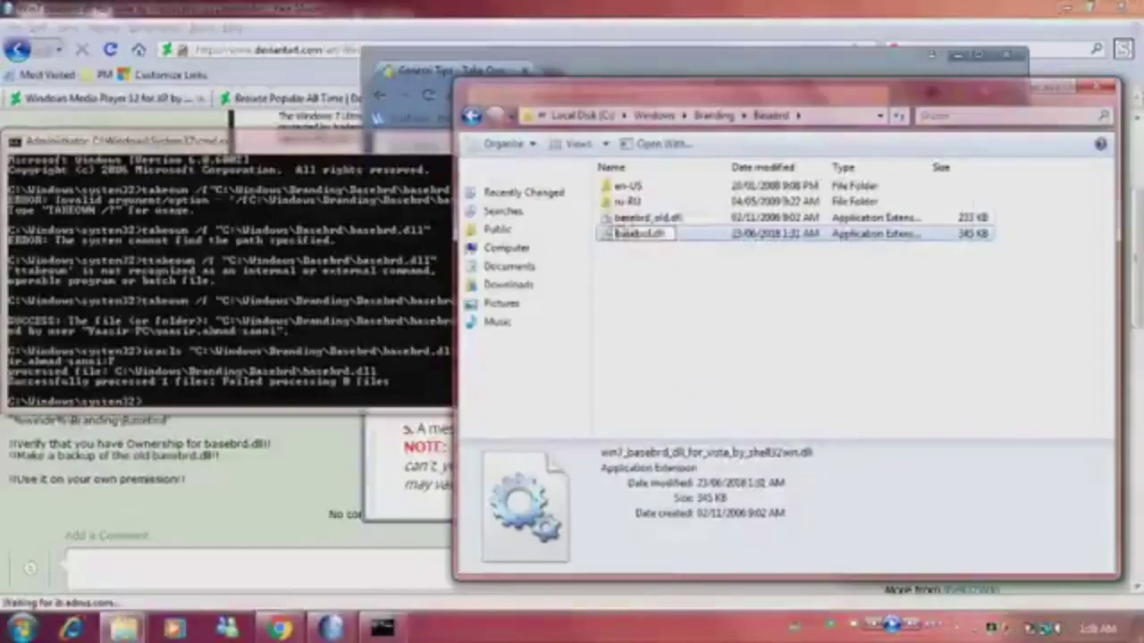
Search for winver and run it to check the branding in the About Windows dialog
left_click(19, 630)
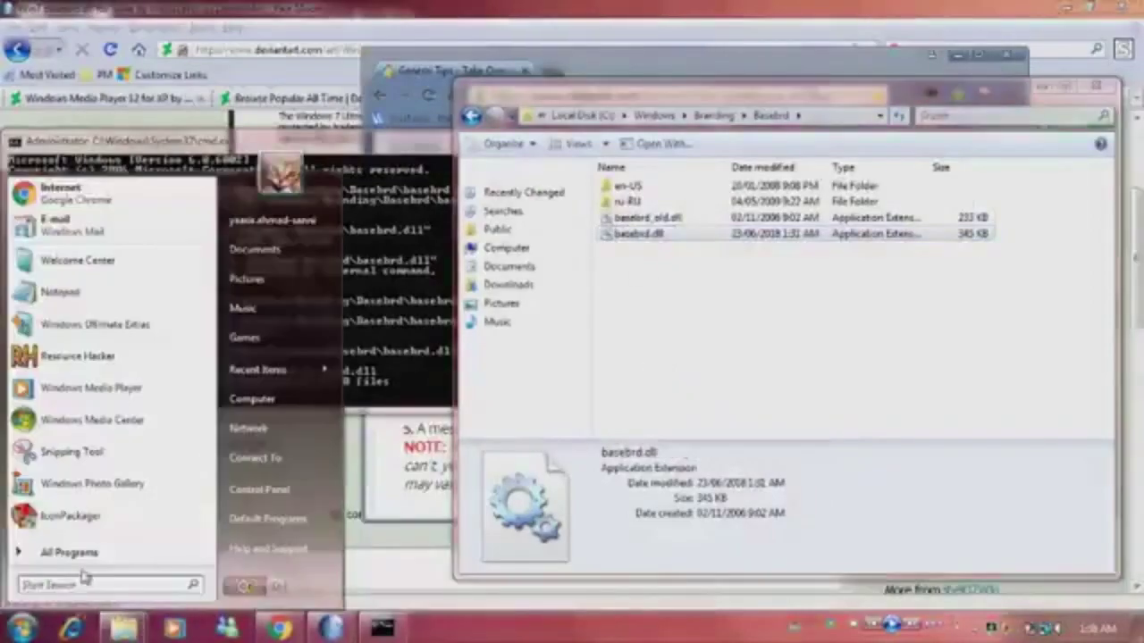
left_click(30, 632)
left_click(27, 630)
type("se")
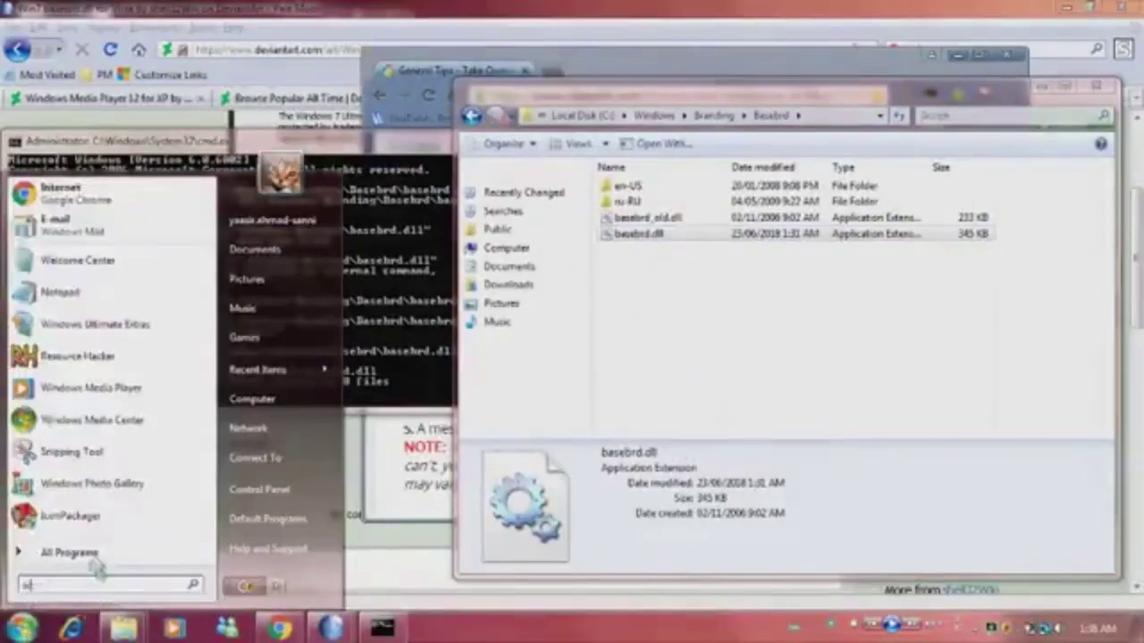
type("cpol")
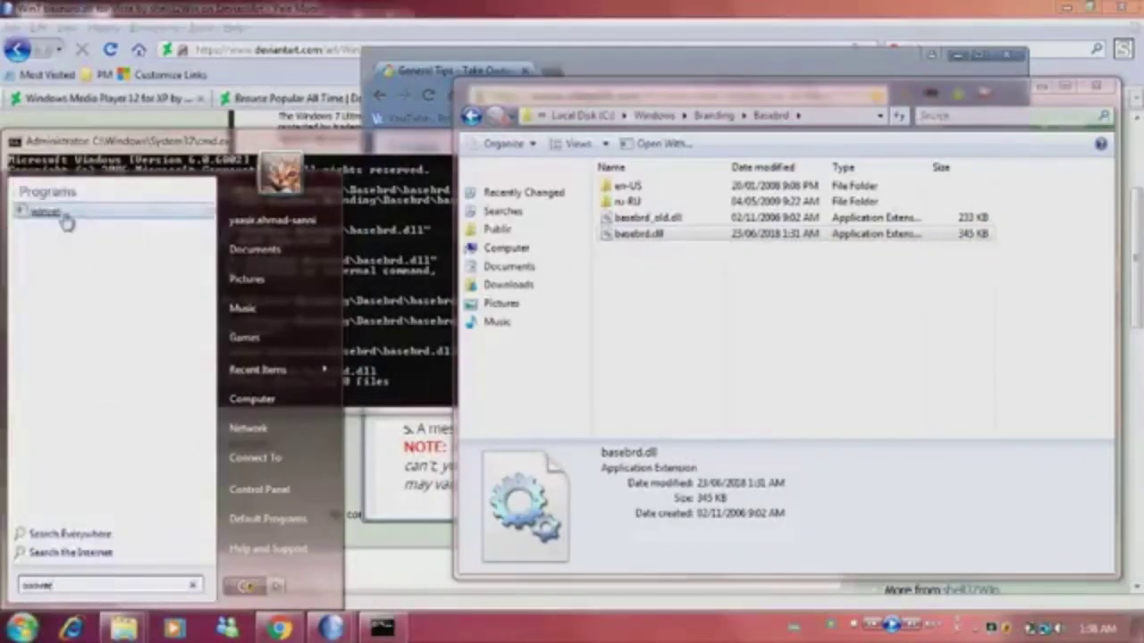
left_click(67, 212)
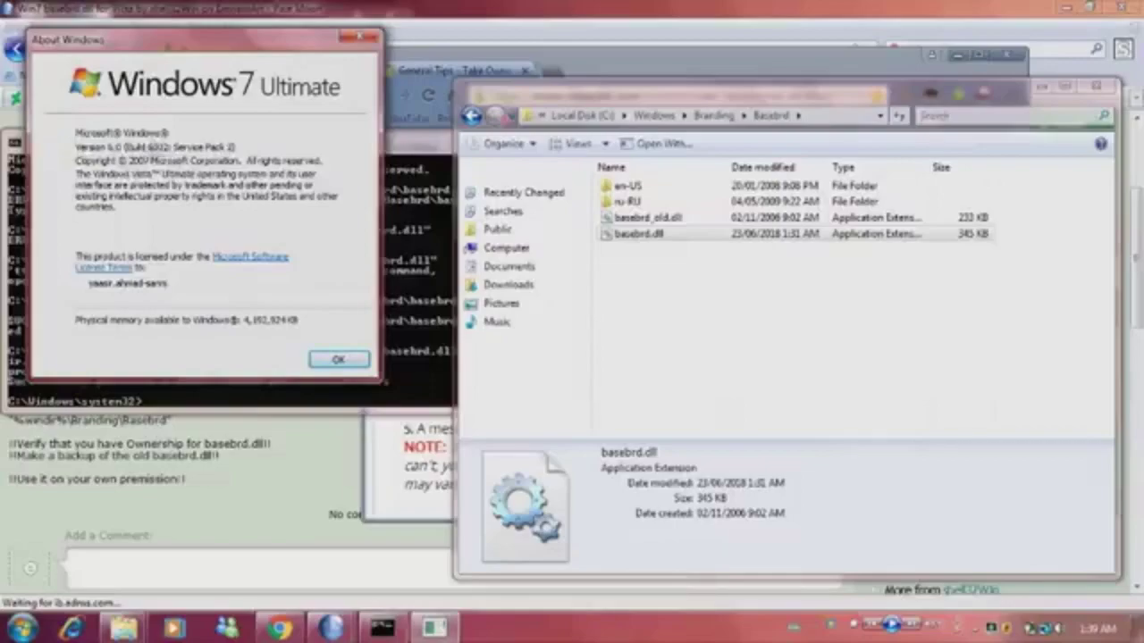
left_click(393, 344)
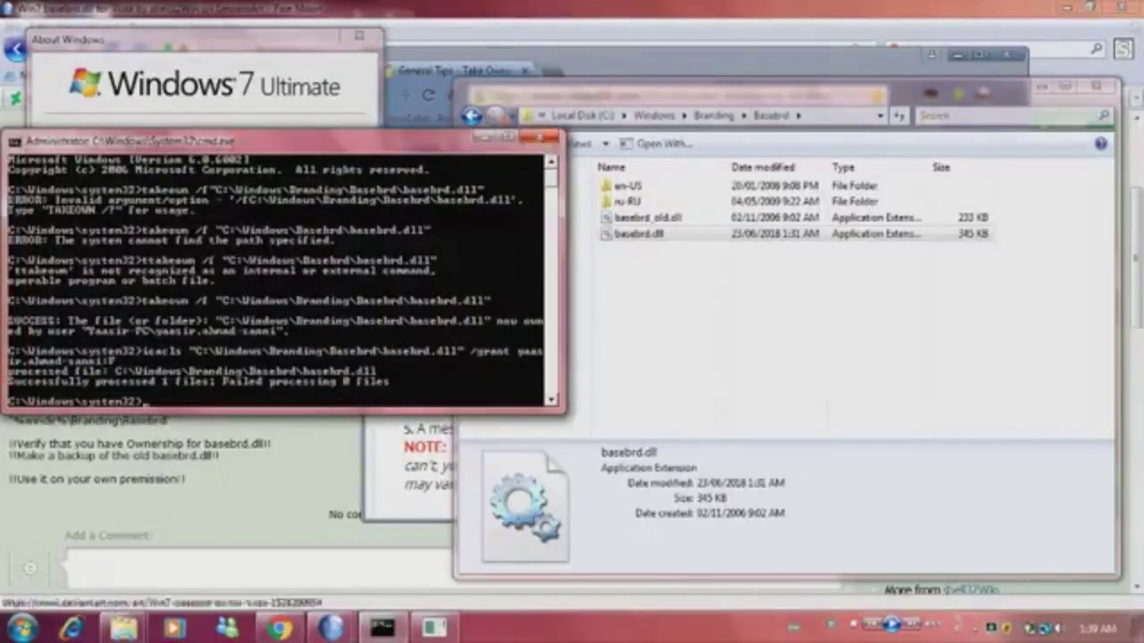
key("super")
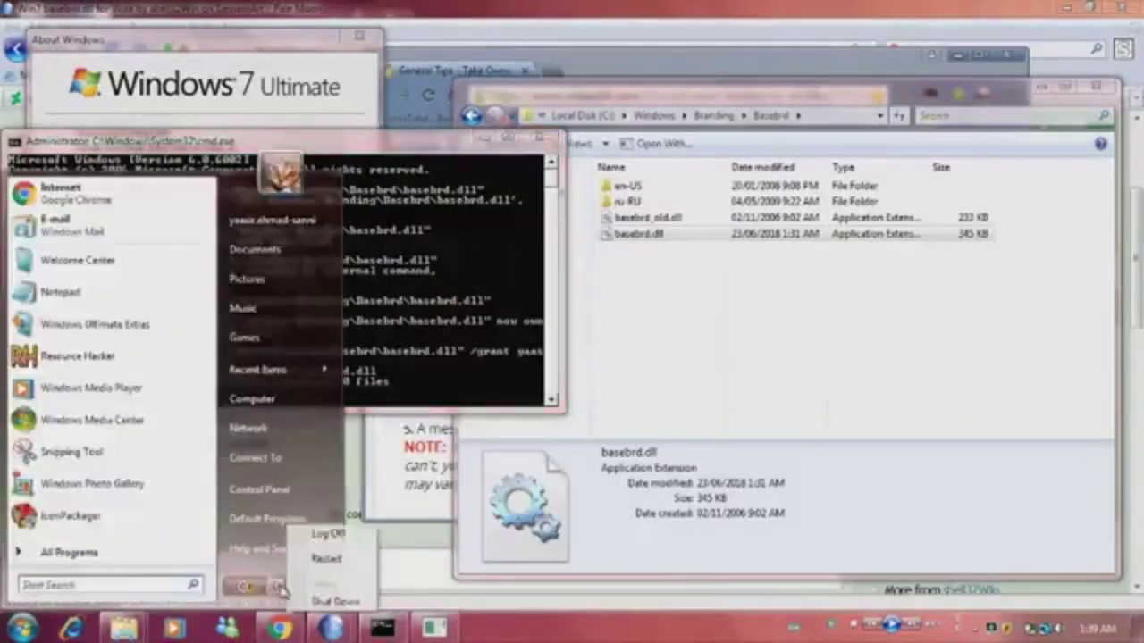
left_click(688, 400)
key("ctrl")
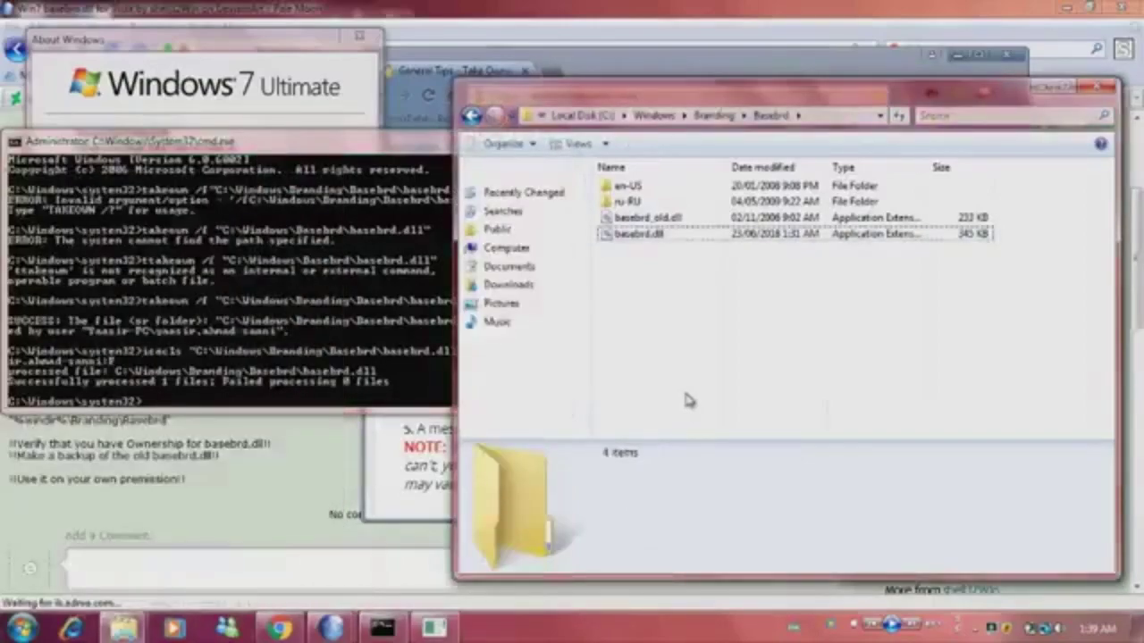
left_click(572, 327)
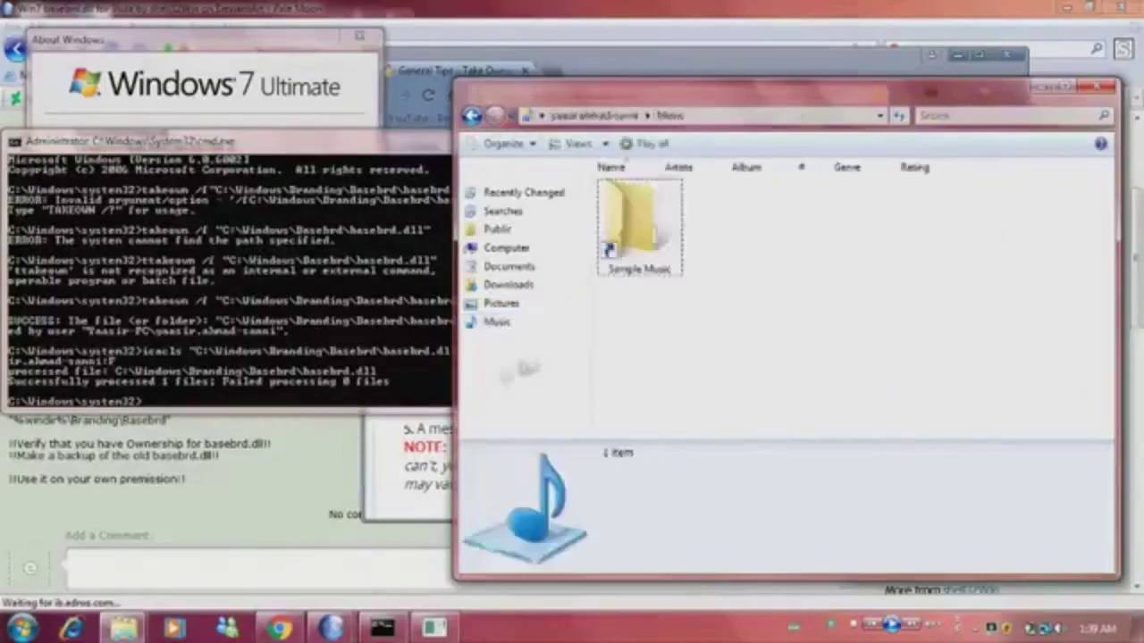
Bring the browser forward, open the Windows security options screen to check its branding, and cancel out of it
left_click(306, 514)
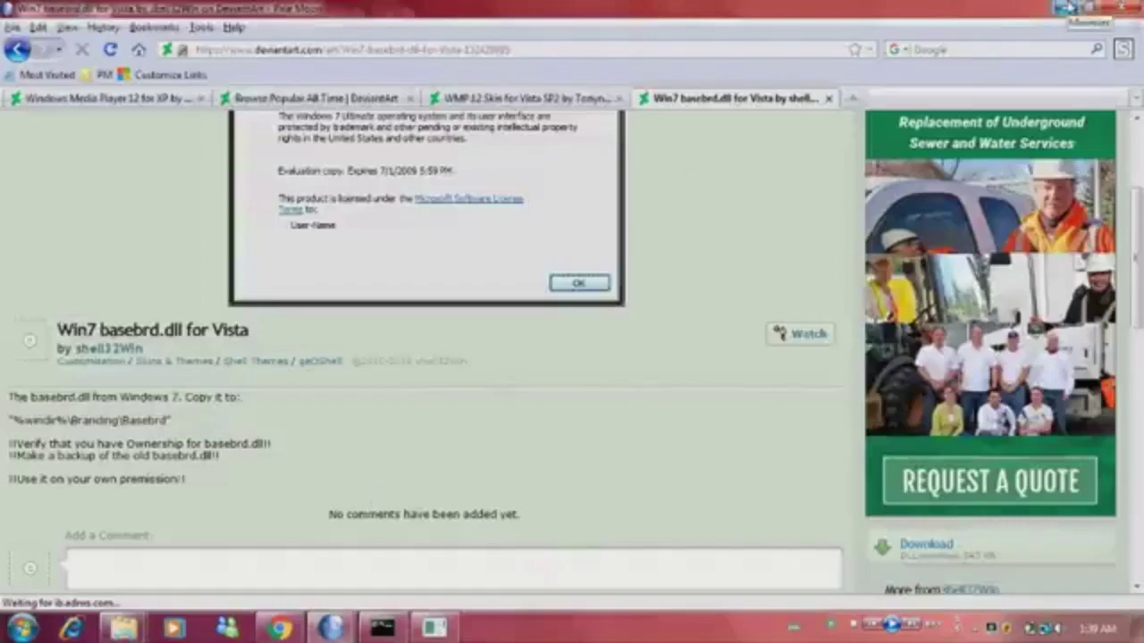
key("ctrl+alt+Delete")
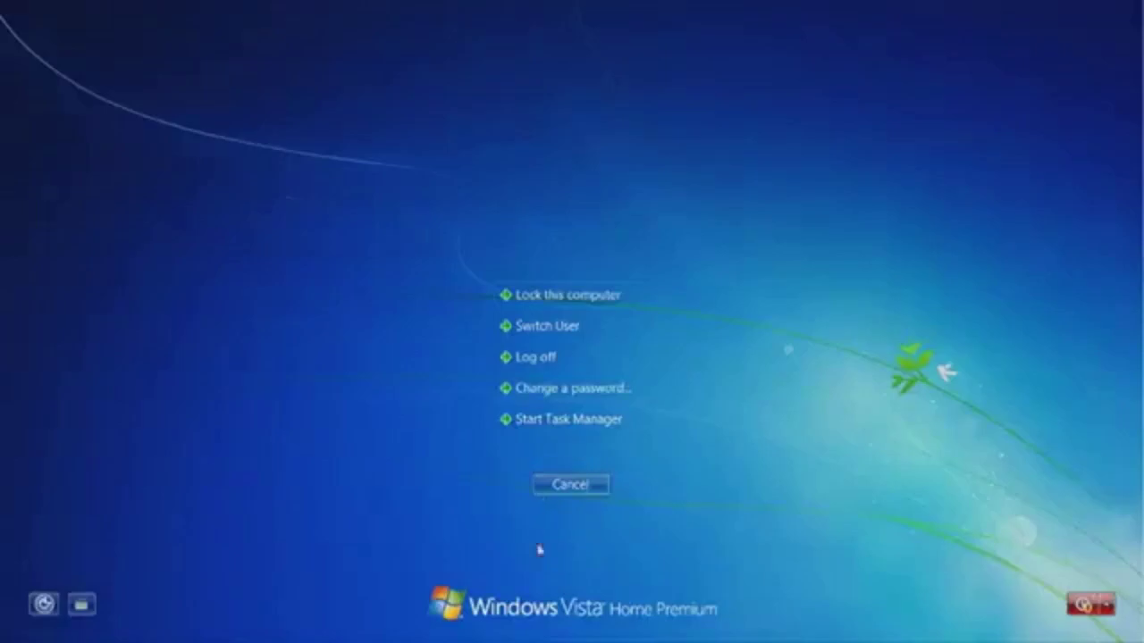
left_click(555, 488)
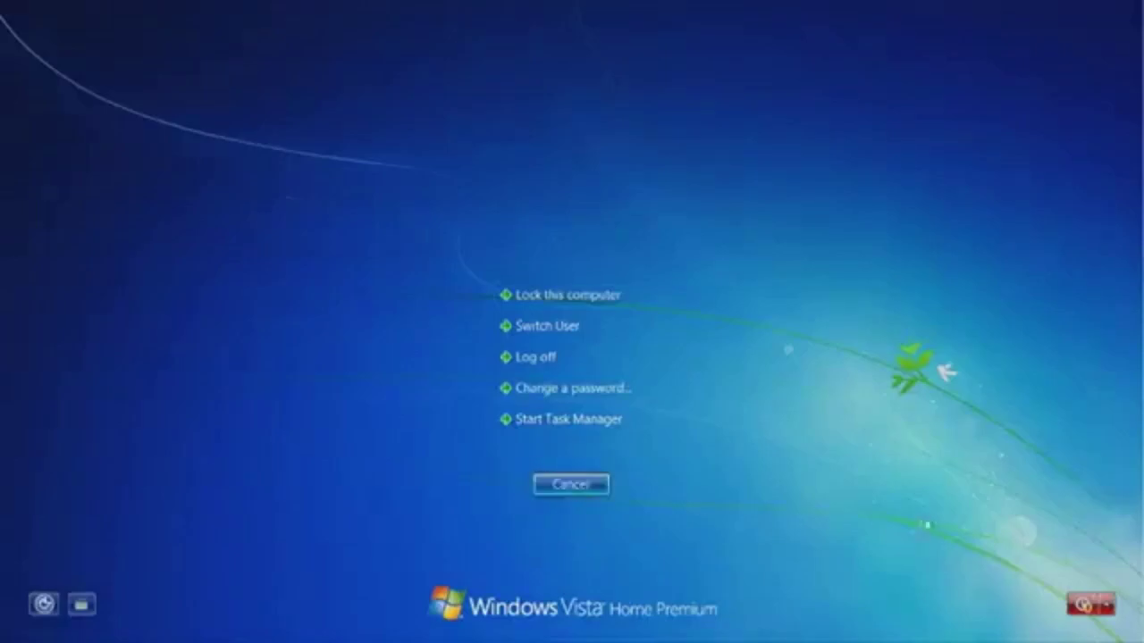
left_click(561, 488)
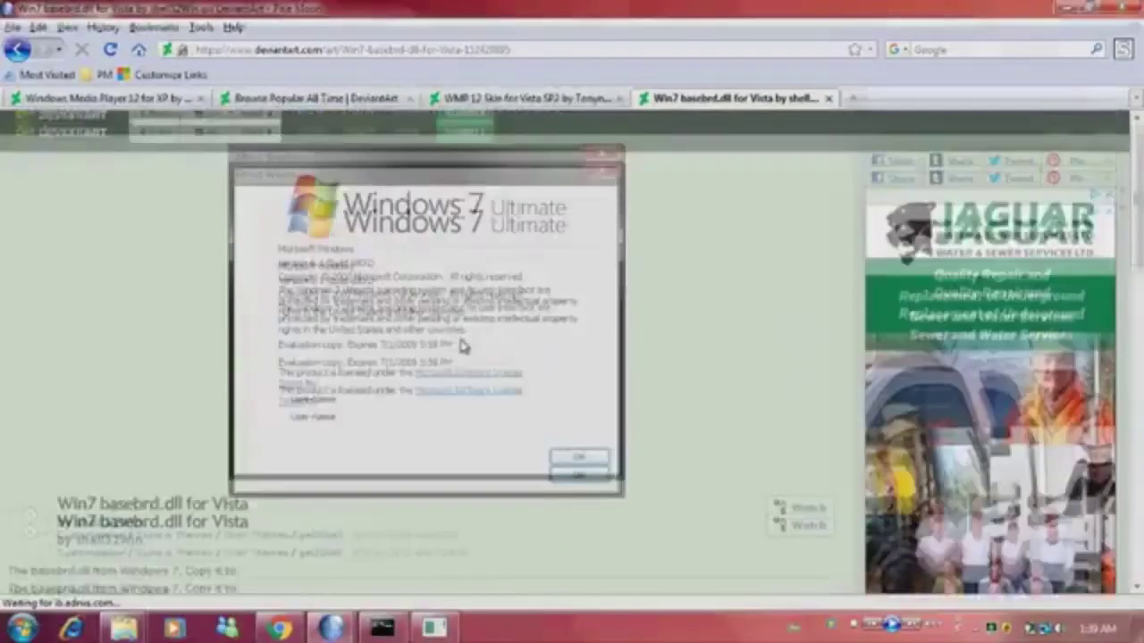
Compare the preview and instructions on the Win7 basebrd.dll for Vista page with the open About Windows dialog
scroll(447, 357, "down", 5)
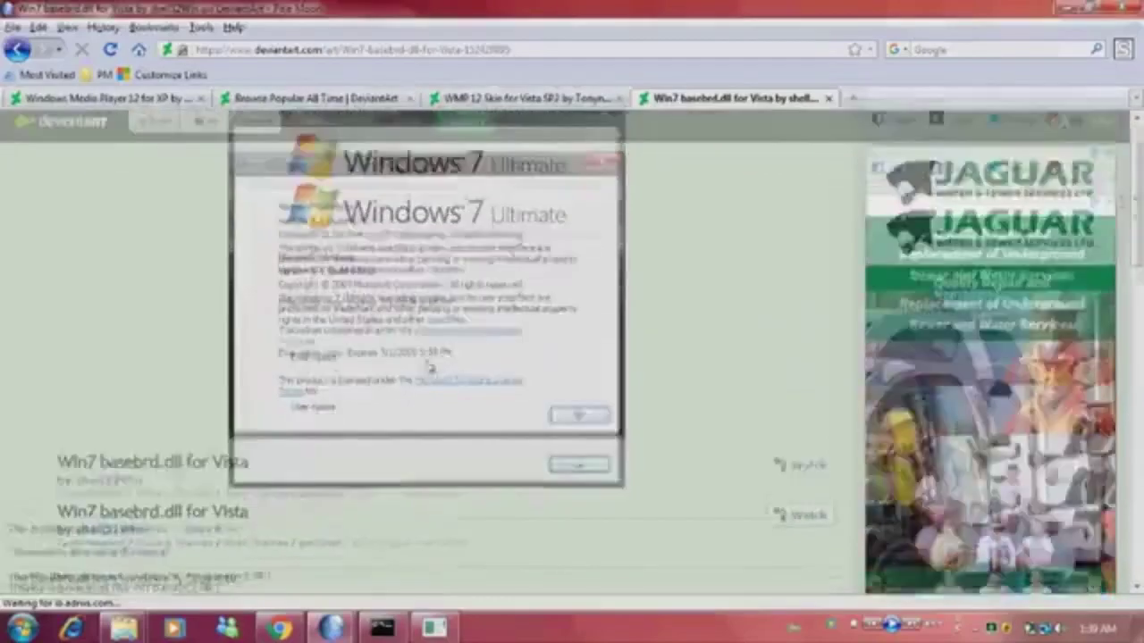
scroll(429, 368, "down", 3)
scroll(429, 367, "up", 8)
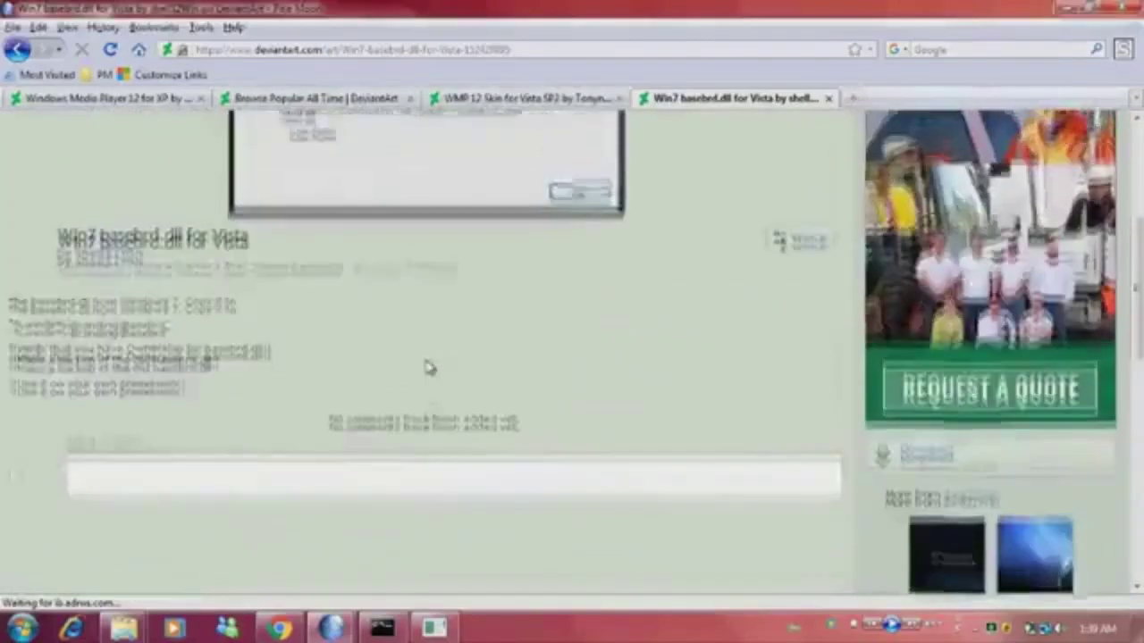
scroll(429, 369, "up", 1)
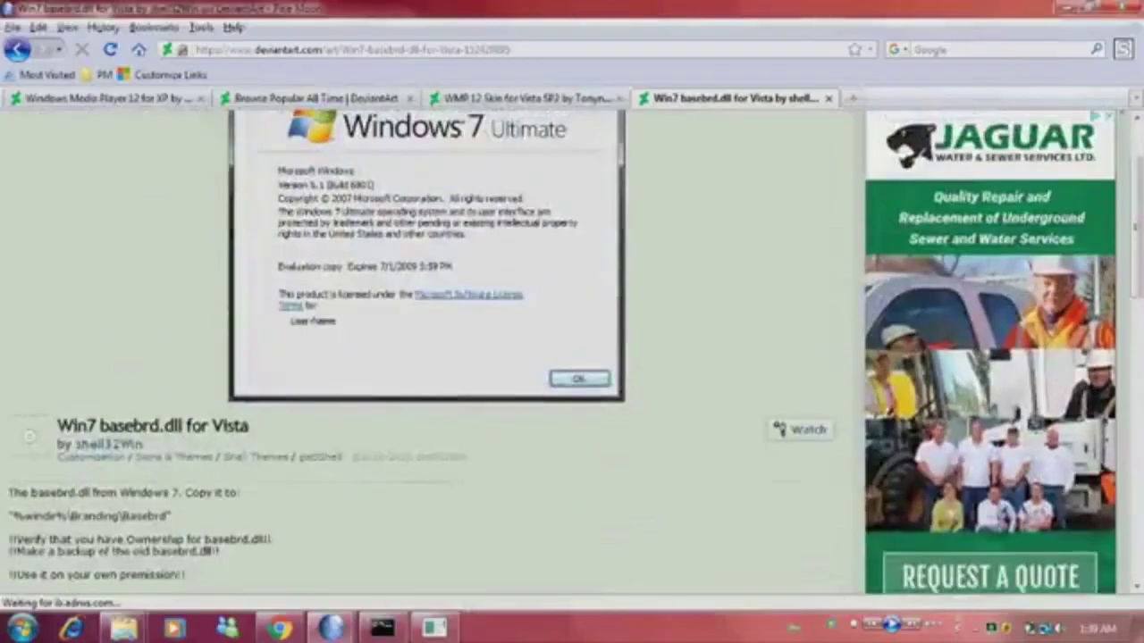
left_click(435, 628)
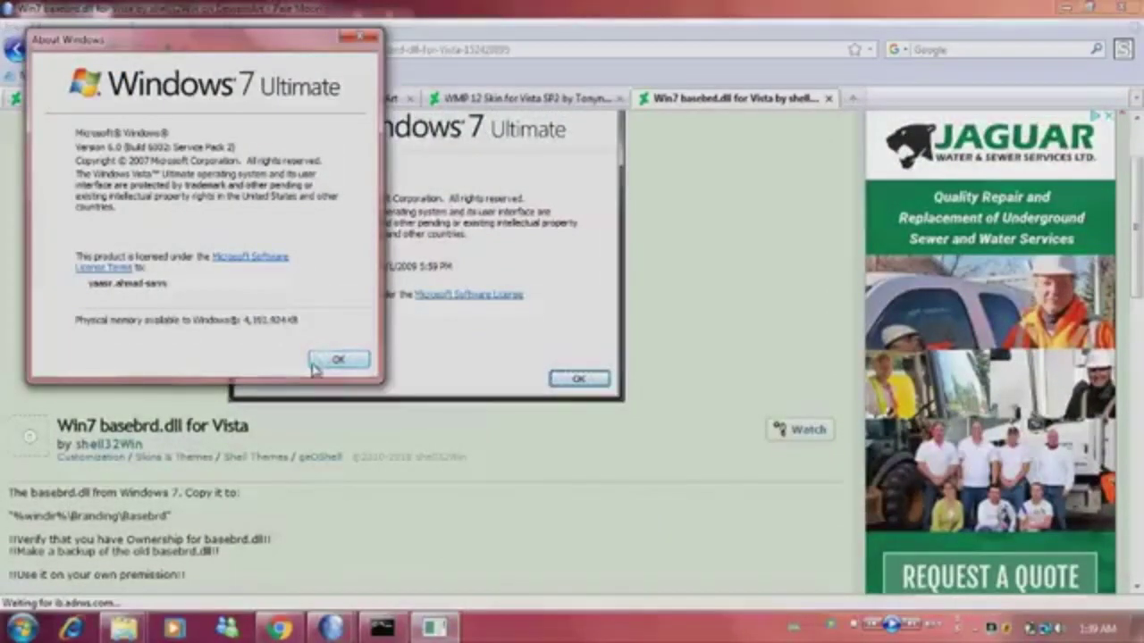
left_click(541, 100)
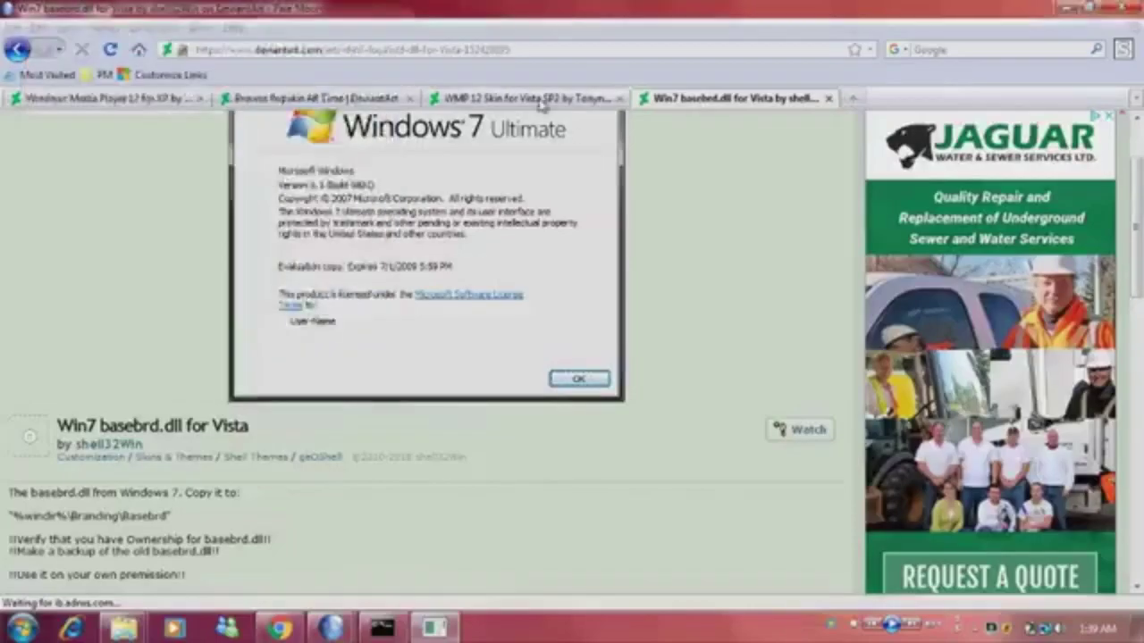
left_click(720, 101)
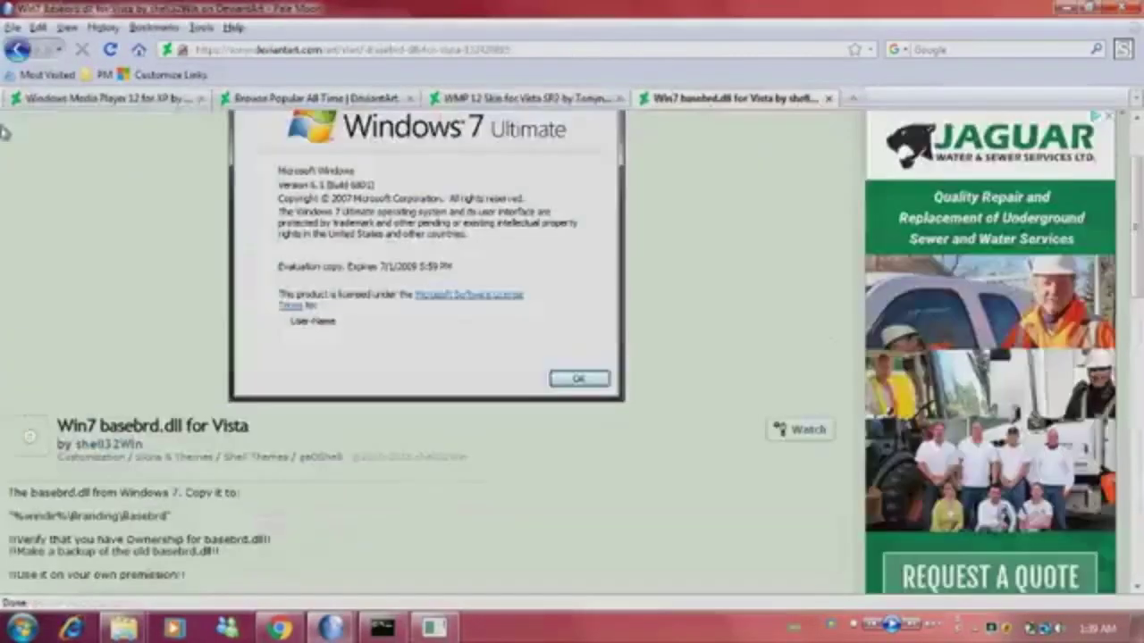
Return to the windows 7 basebrd search results and look through them for other Windows 7 branding files
left_click(16, 50)
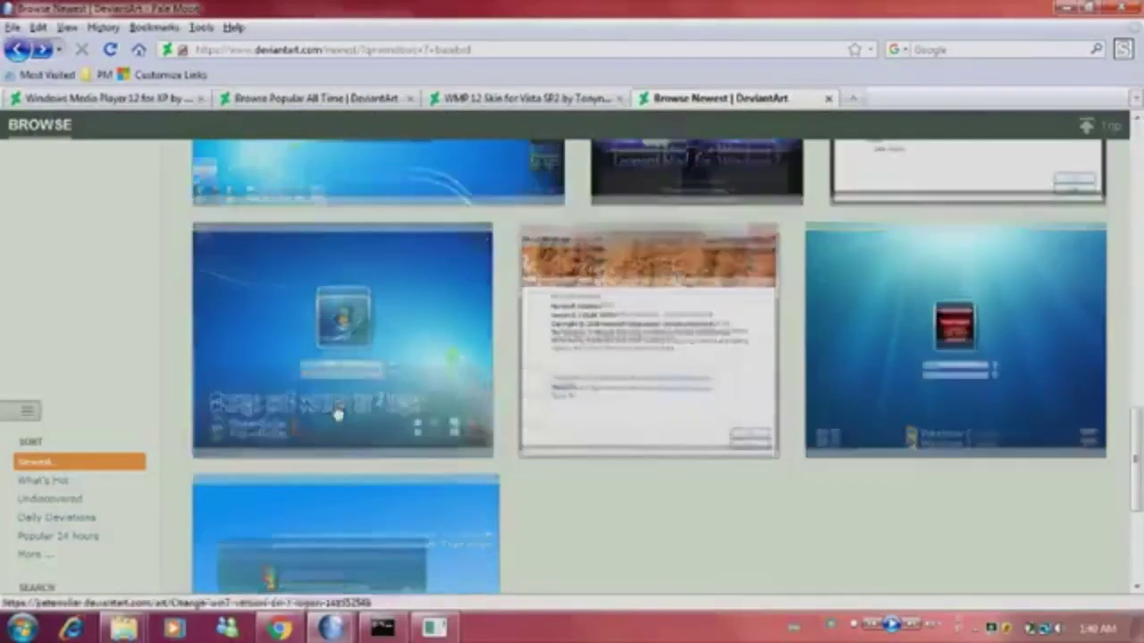
scroll(337, 414, "down", 3)
scroll(608, 332, "up", 2)
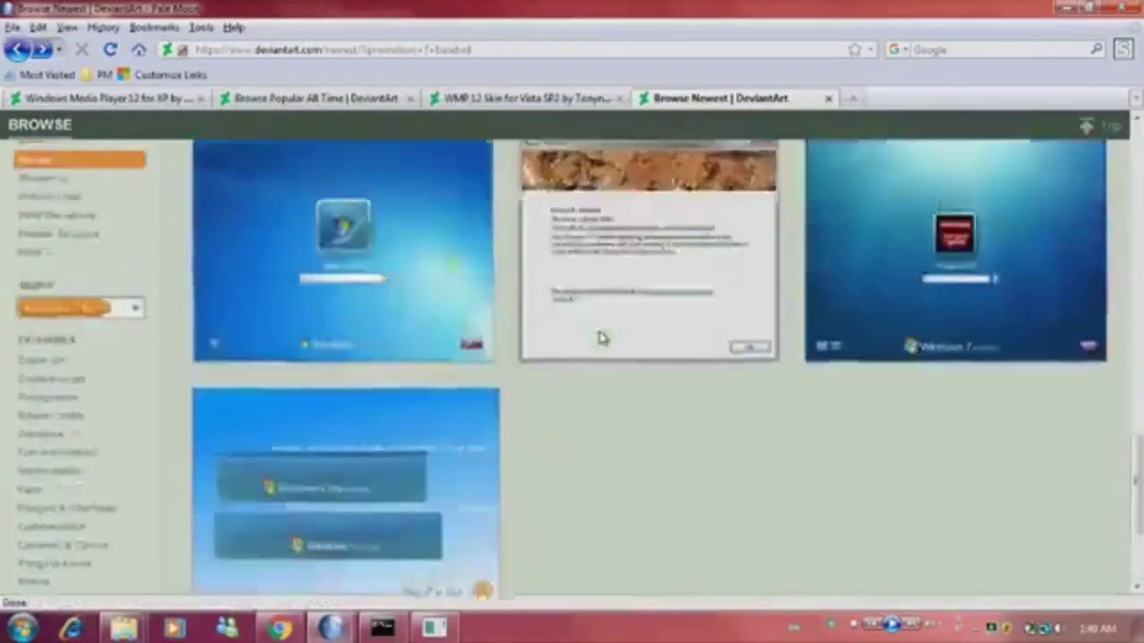
scroll(601, 337, "up", 3)
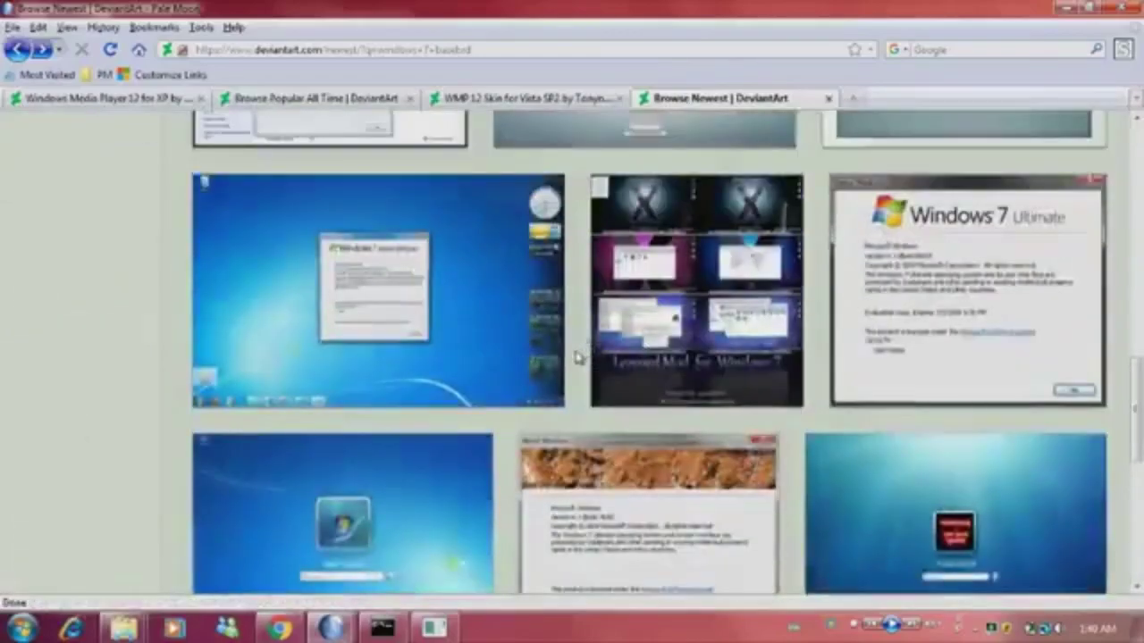
scroll(576, 357, "up", 1)
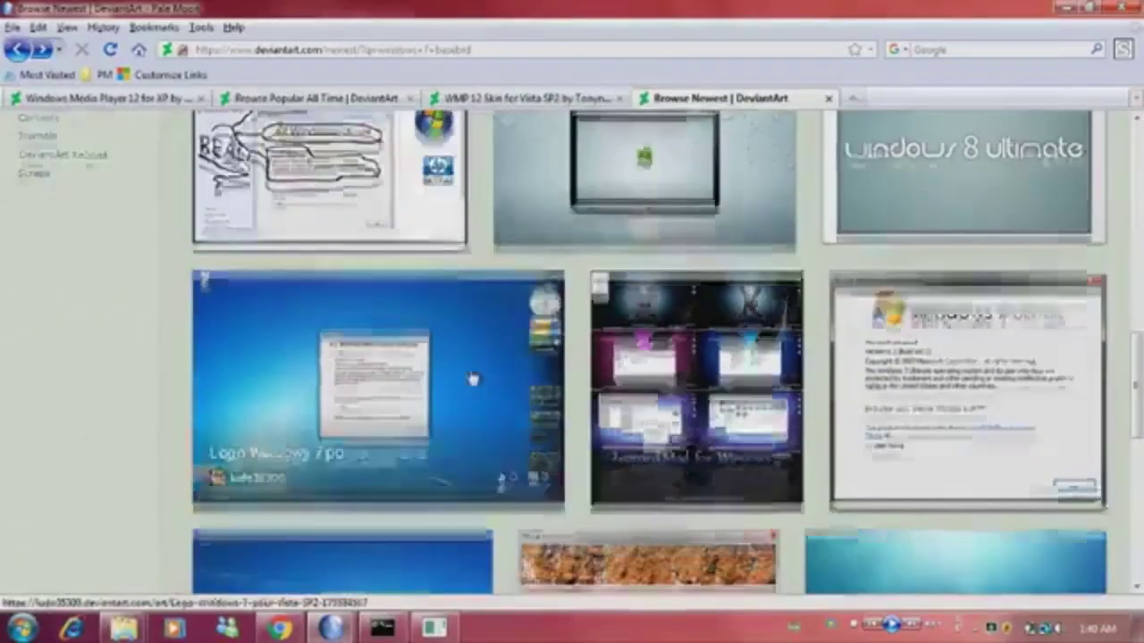
scroll(474, 379, "up", 1)
scroll(390, 322, "up", 1)
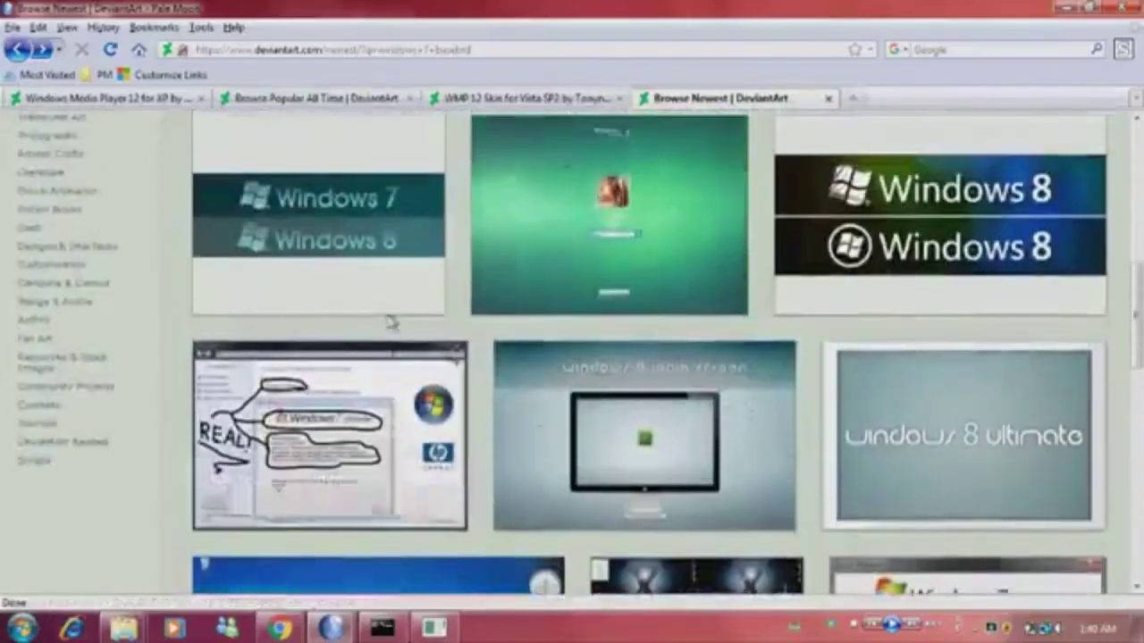
scroll(863, 161, "up", 2)
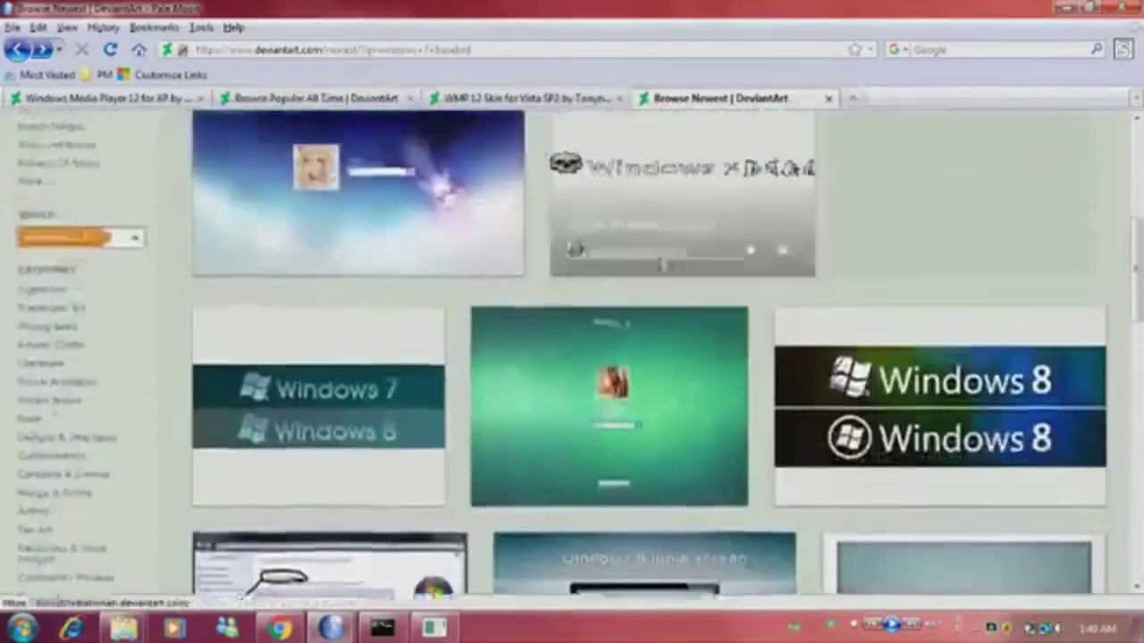
scroll(567, 332, "up", 1)
Close the Command Prompt window and dismiss the About Windows dialog
left_click(384, 629)
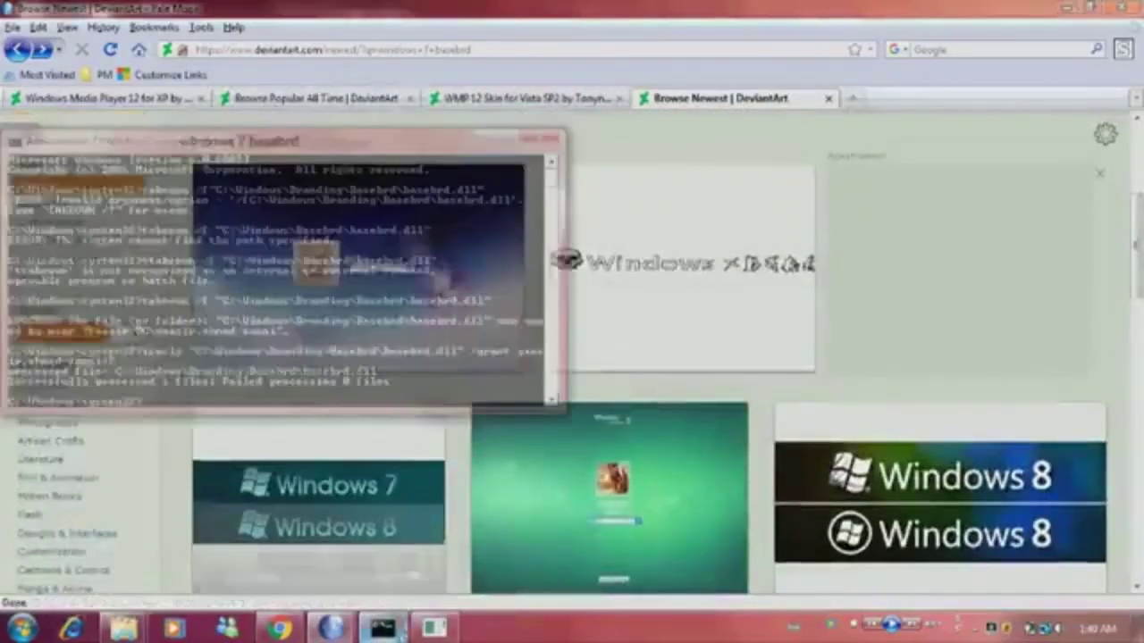
left_click(393, 629)
left_click(400, 630)
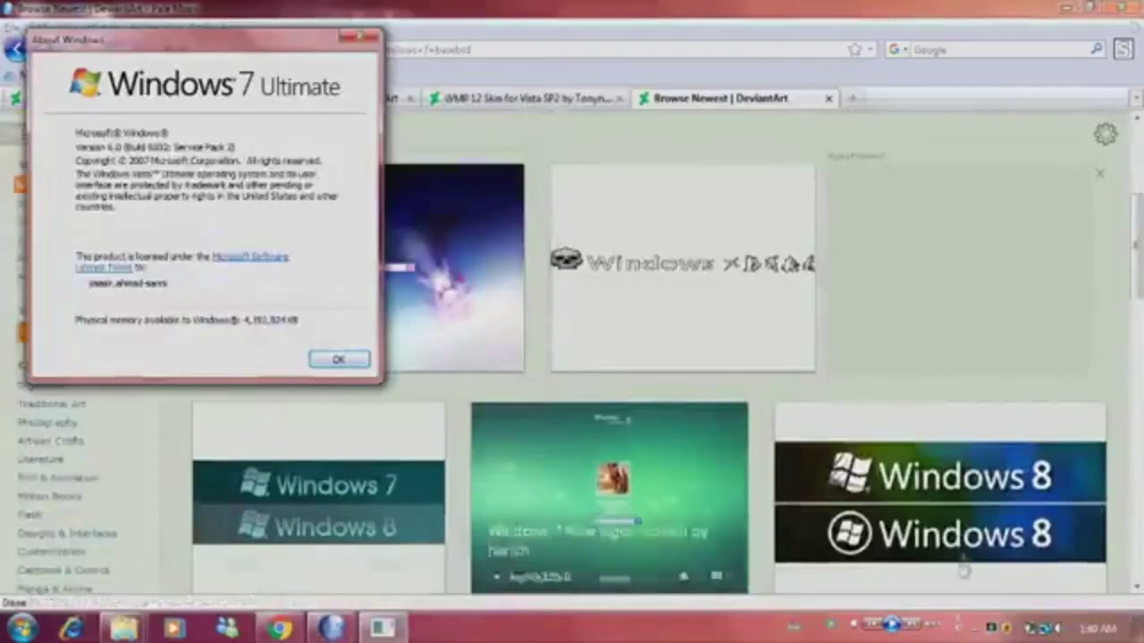
mouse_move(1034, 633)
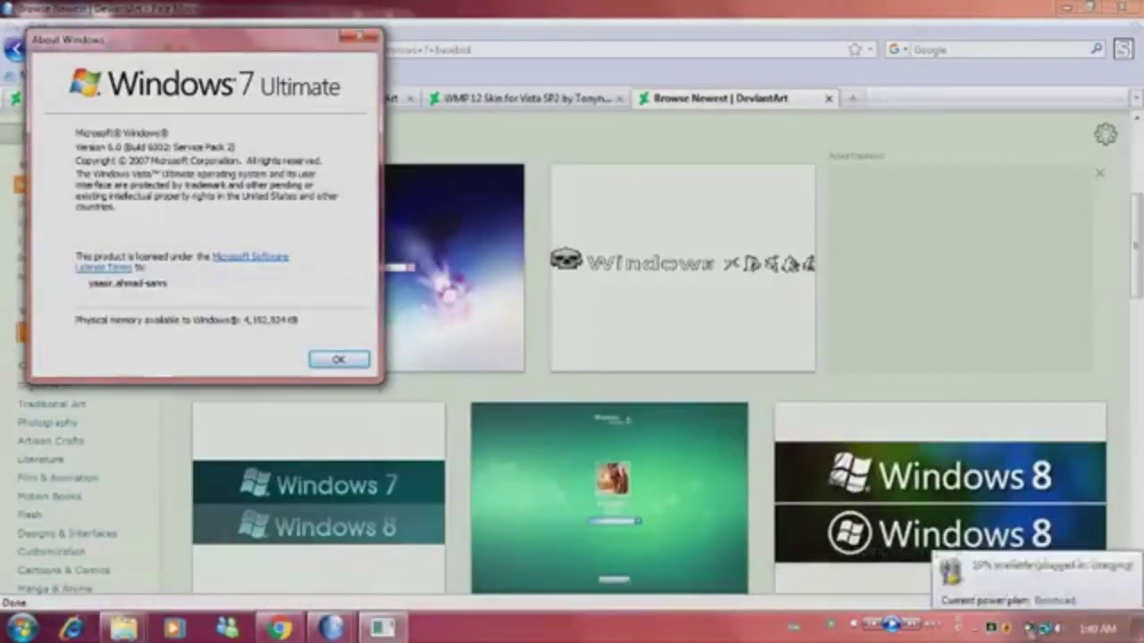
left_click(322, 363)
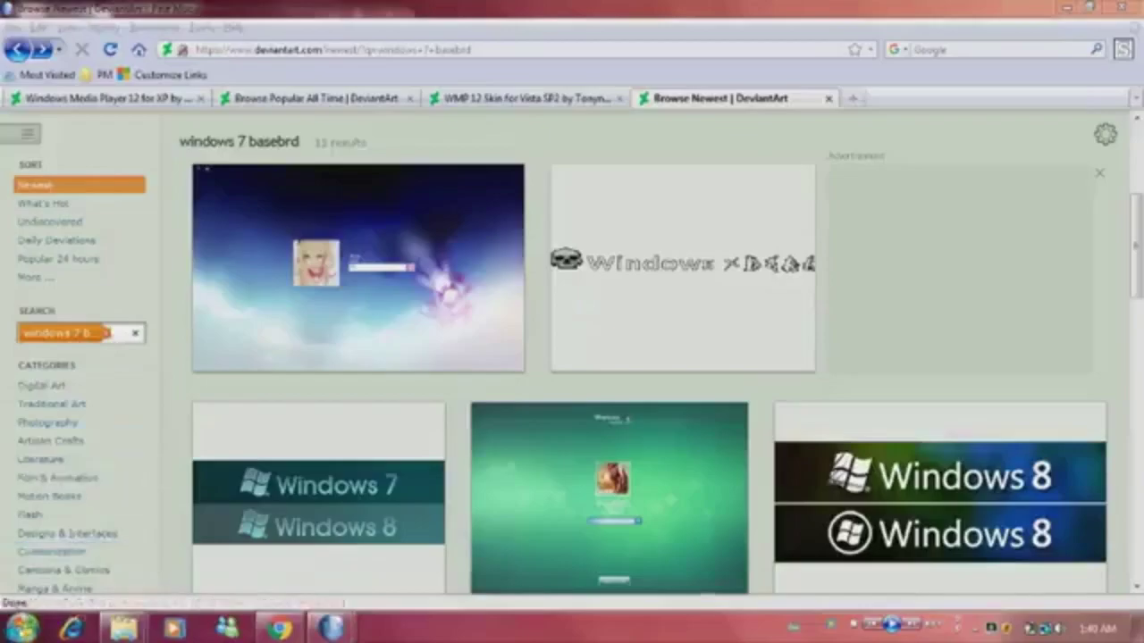
left_click(22, 628)
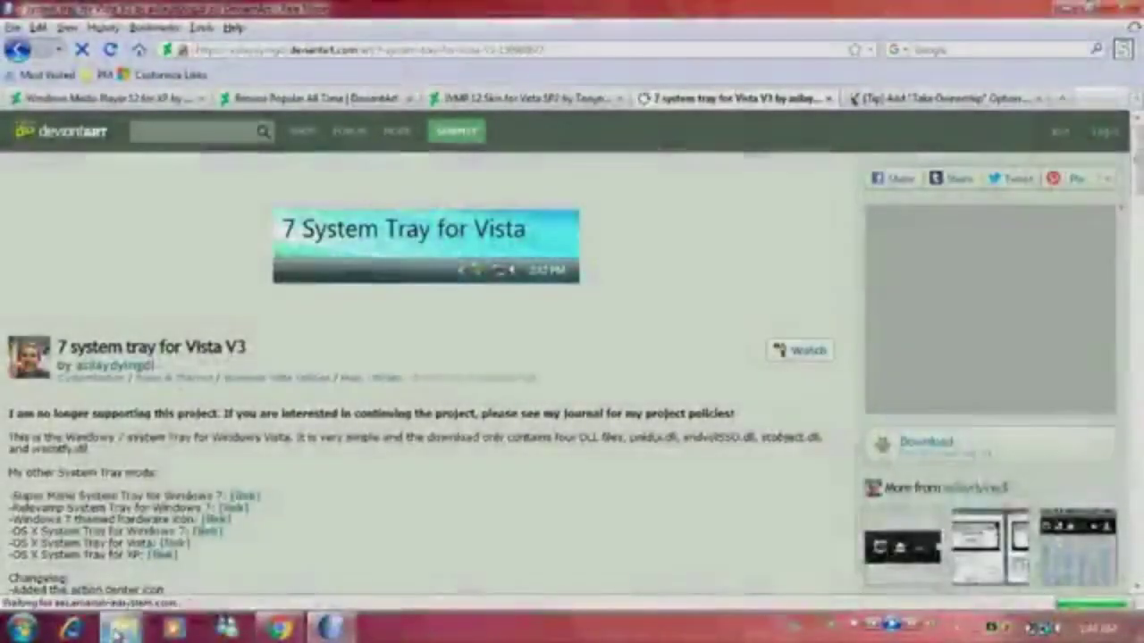
Examine the Standard safely remove hardware icon and Icons and bitmaps folders of the extracted 7 System Tray for Vista download
mouse_move(331, 630)
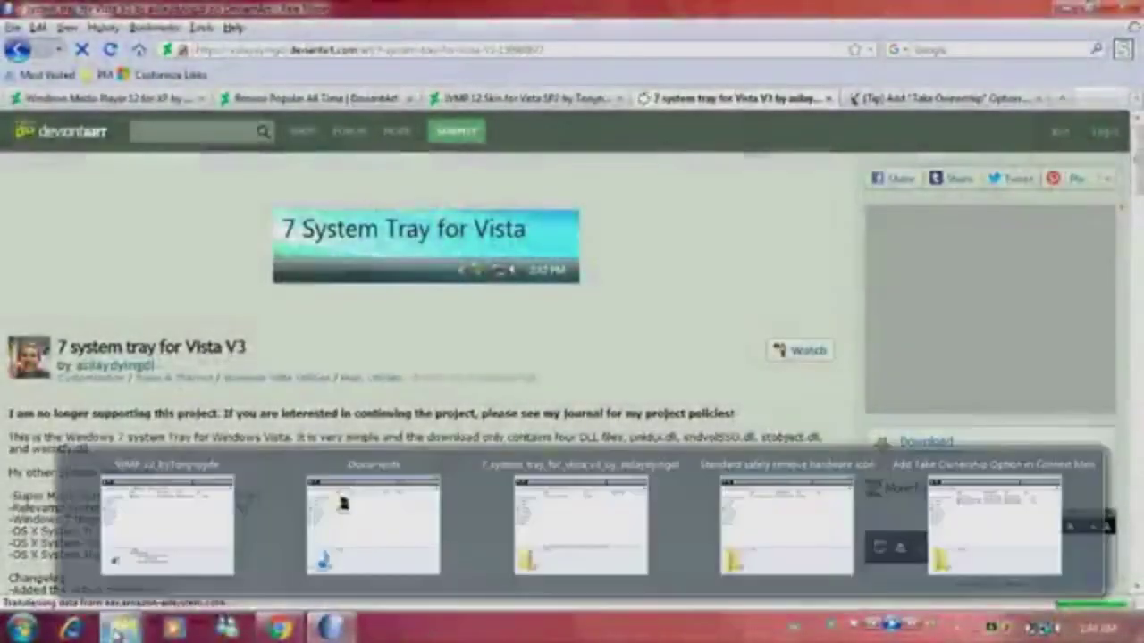
left_click(844, 518)
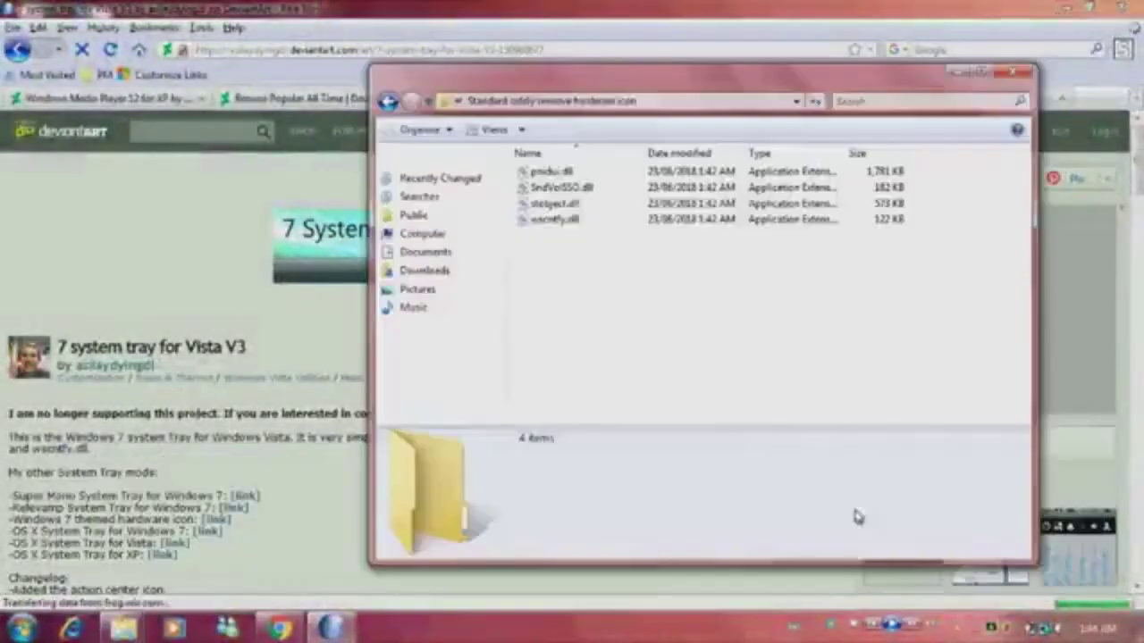
left_click(388, 102)
left_click(558, 188)
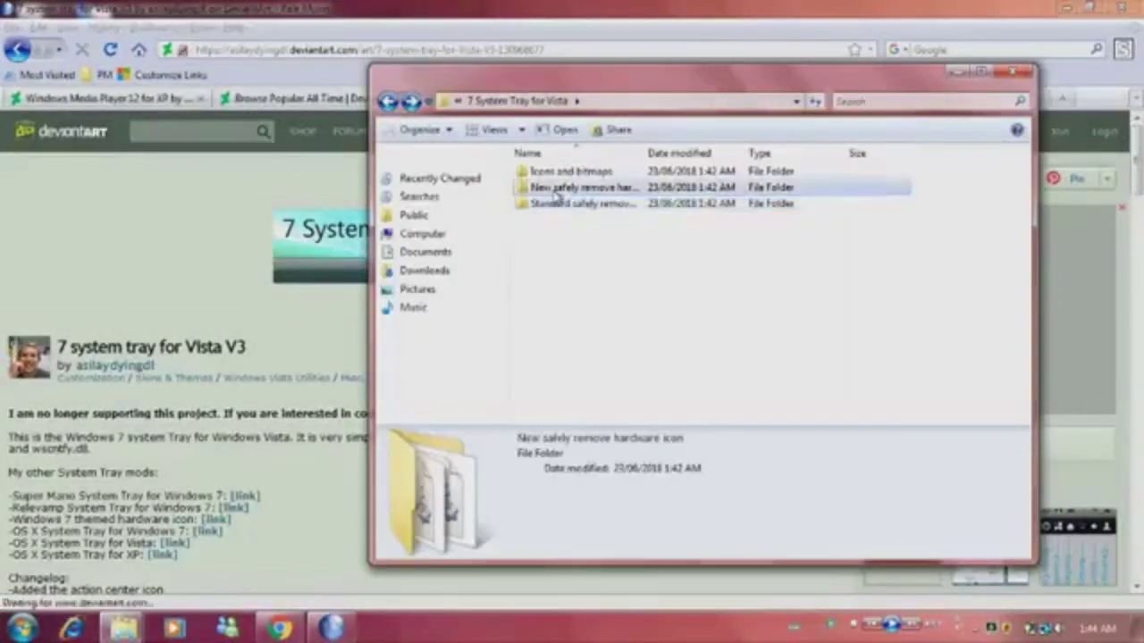
double_click(564, 185)
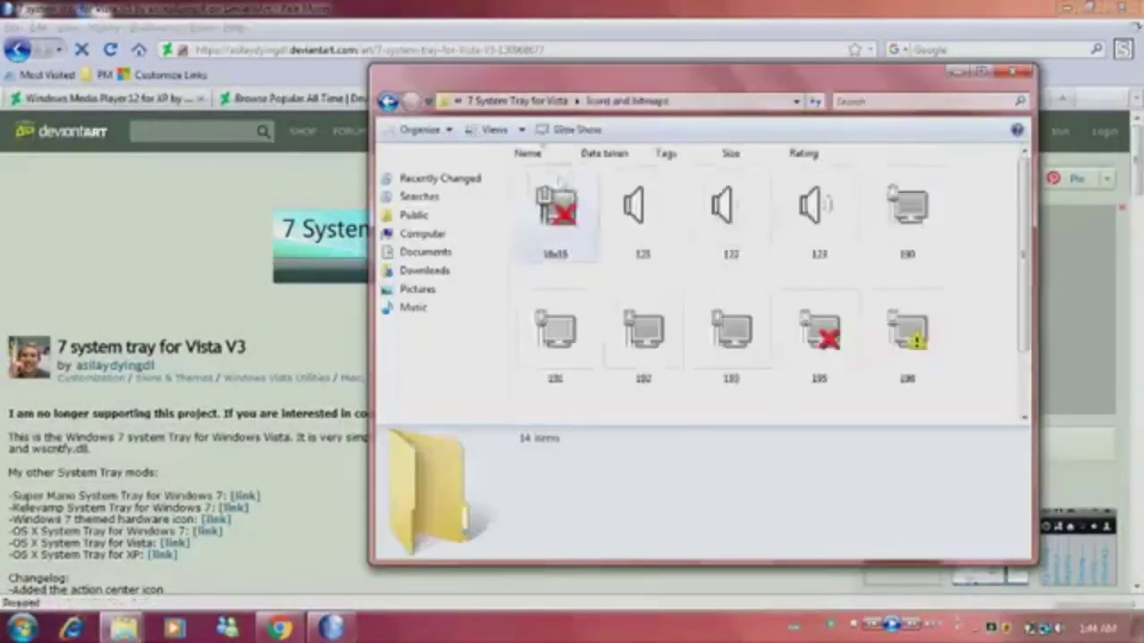
scroll(592, 231, "down", 2)
scroll(684, 366, "up", 2)
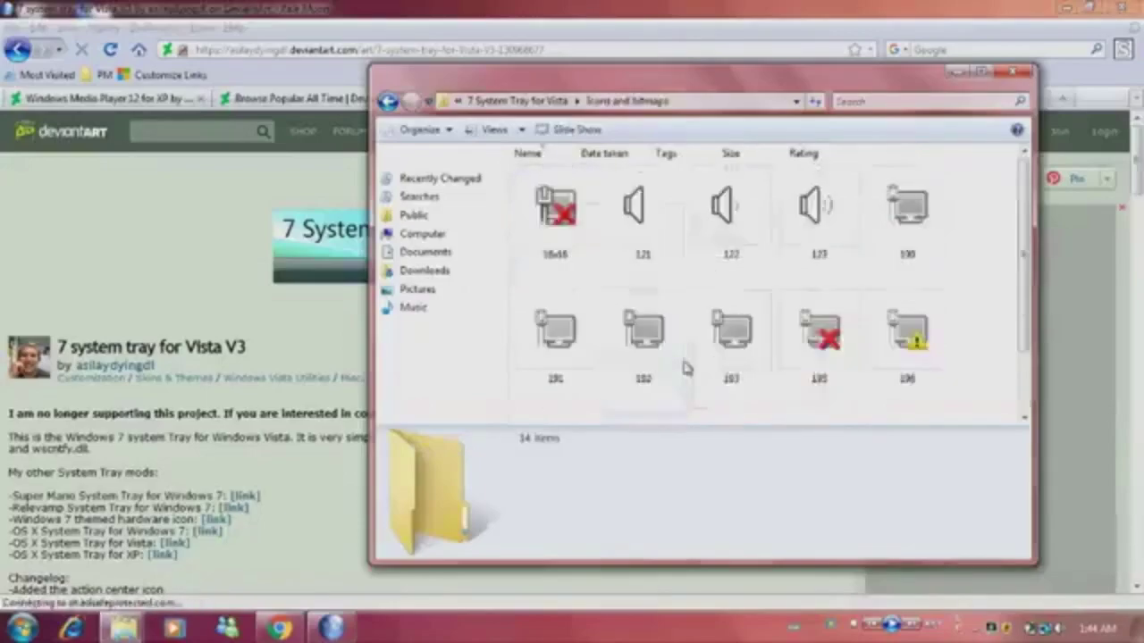
left_click(563, 101)
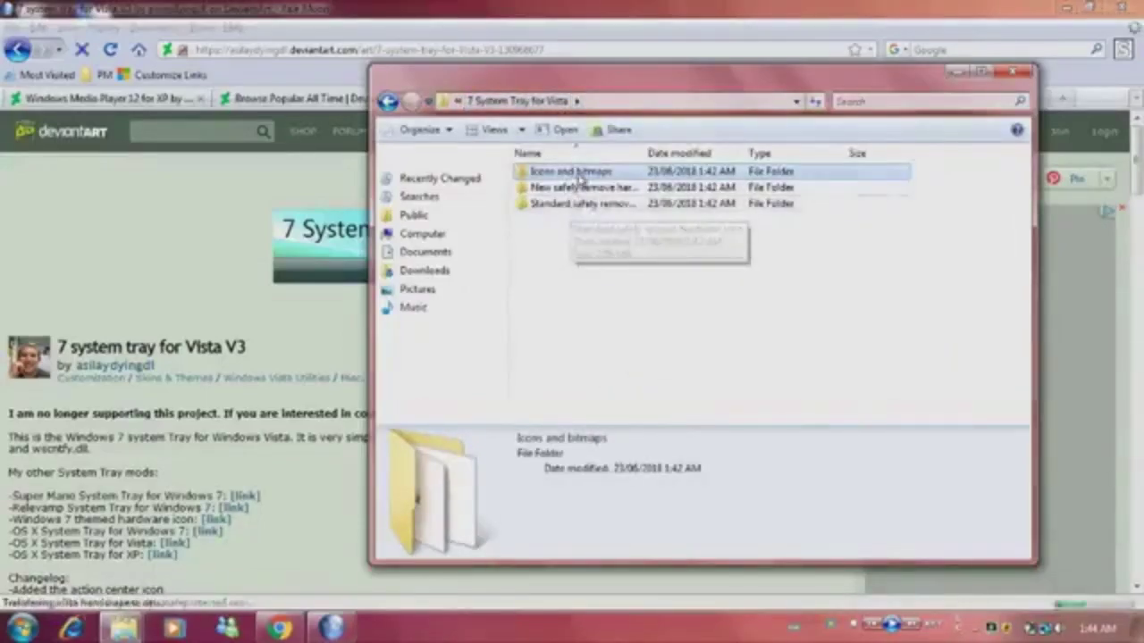
double_click(582, 172)
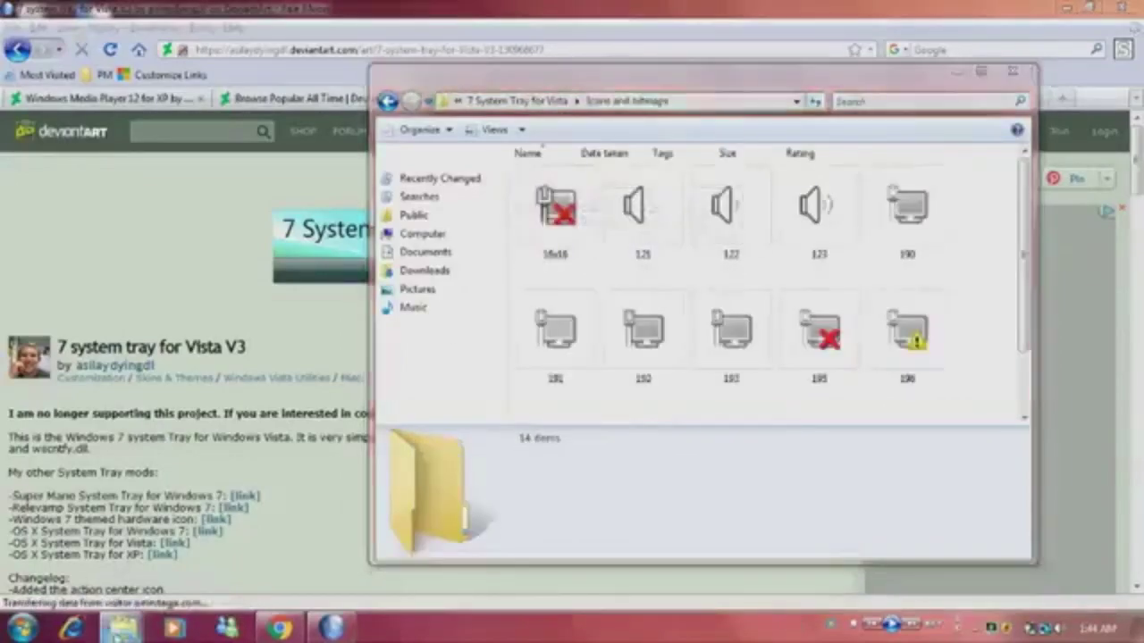
Switch to the Documents Explorer window, go to Downloads and open the CustomizerGod folder
mouse_move(122, 628)
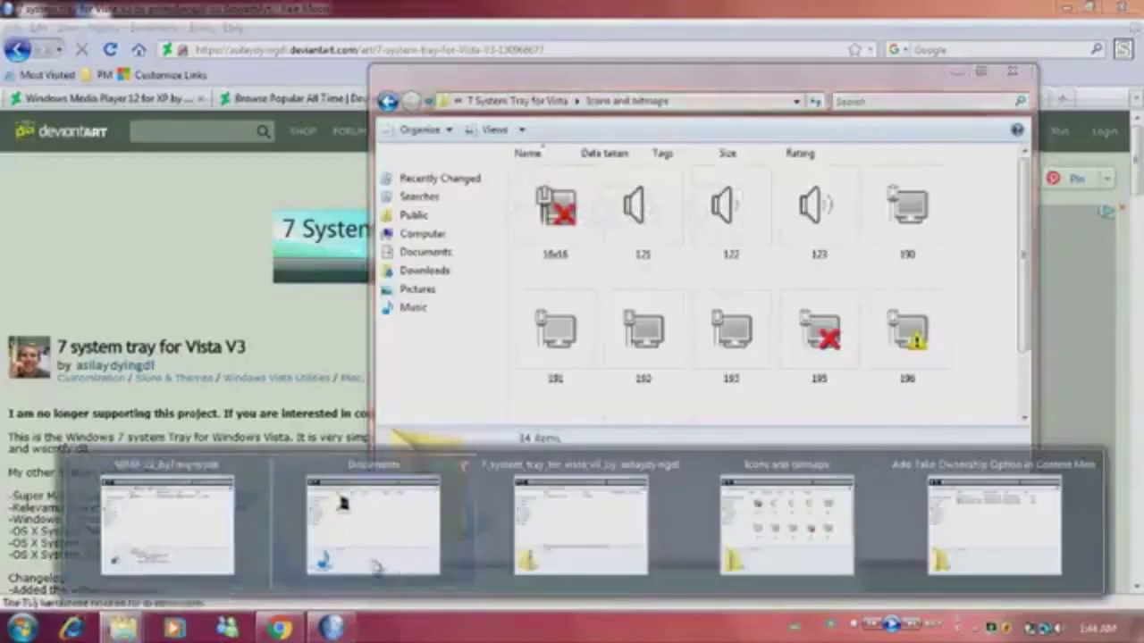
left_click(372, 523)
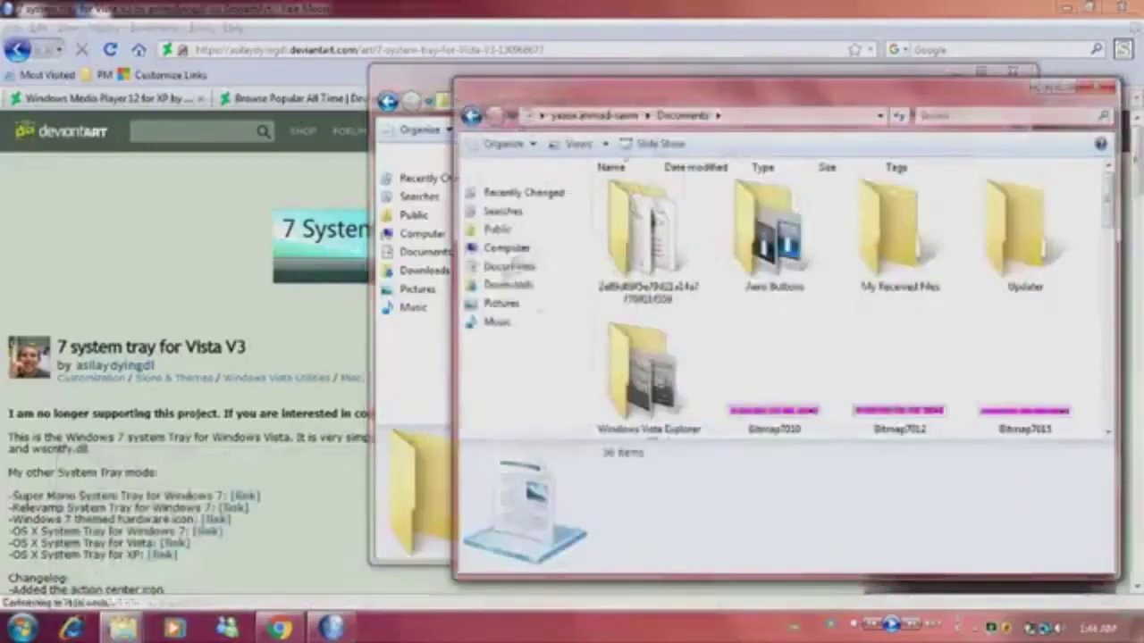
left_click(509, 284)
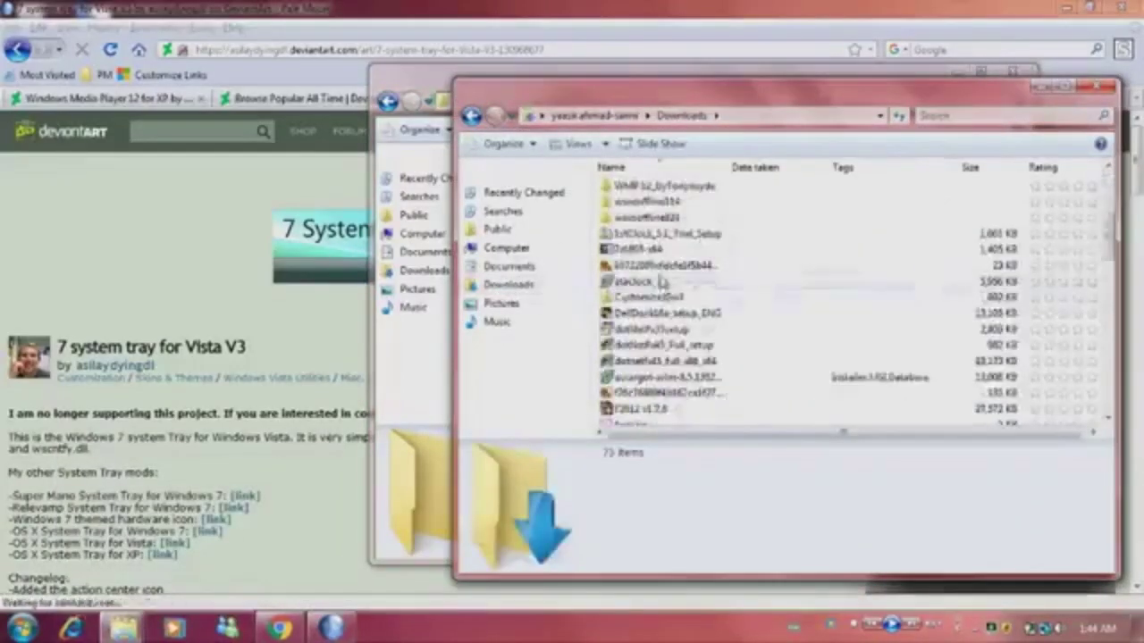
scroll(663, 268, "up", 4)
double_click(657, 190)
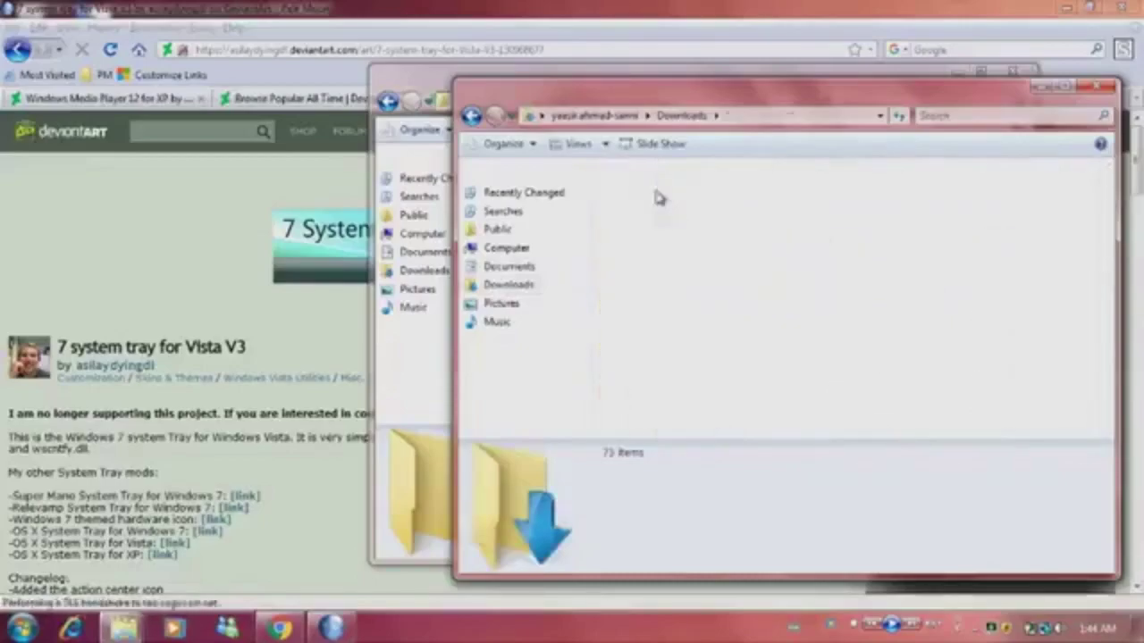
Run CustomizerGod, allow it through User Account Control and acknowledge its notice about predefined resources
left_click(677, 186)
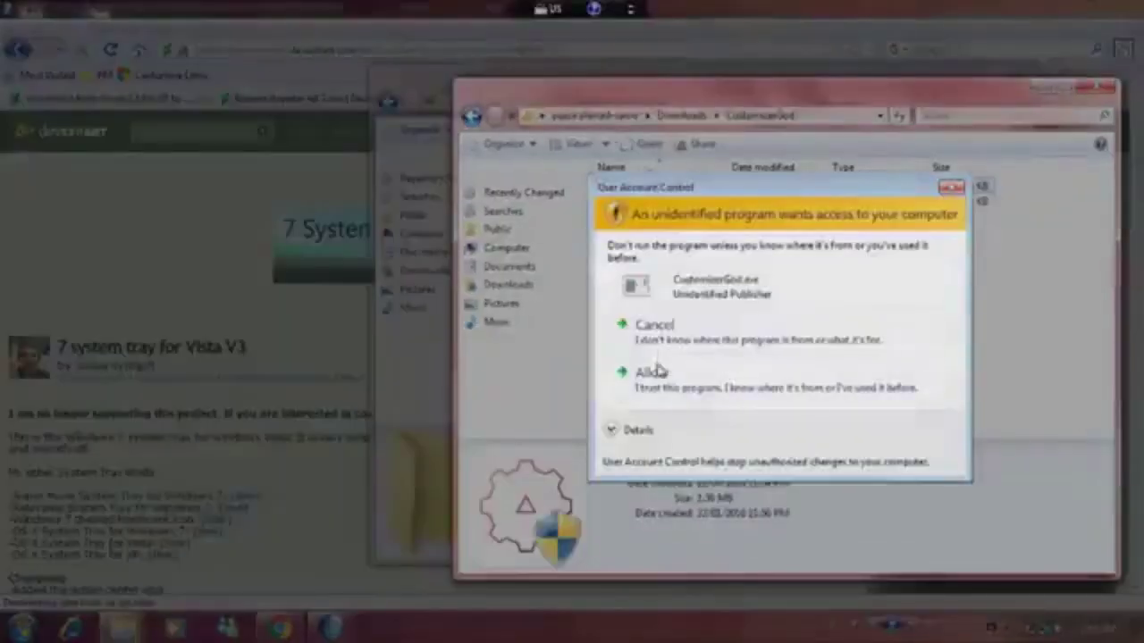
left_click(655, 372)
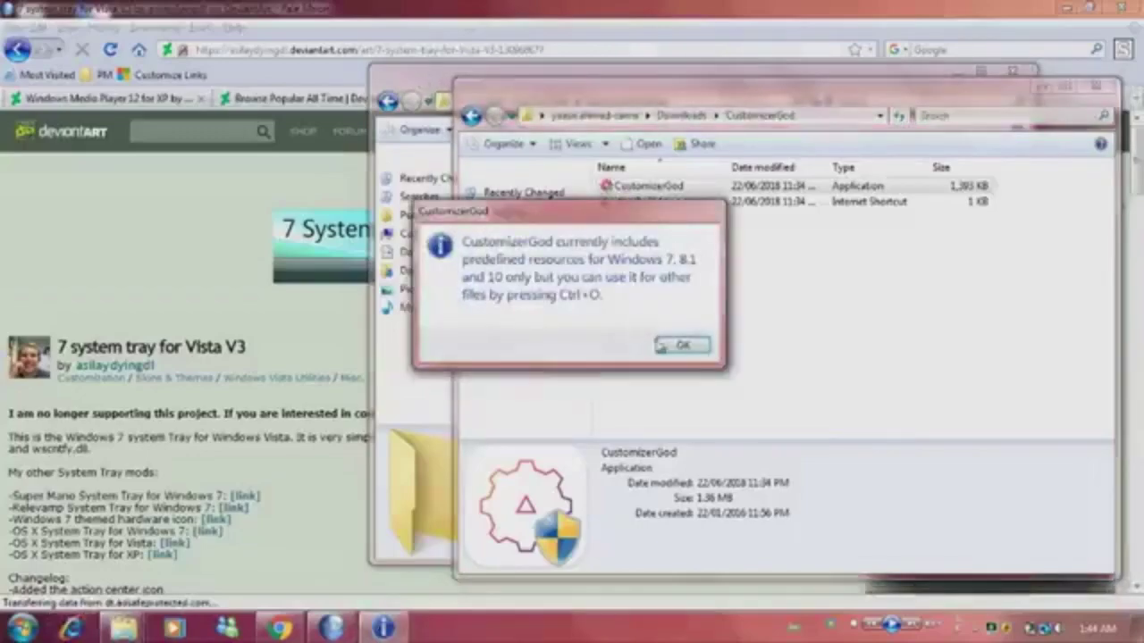
left_click(663, 347)
Read the description and installation instructions on the 7 system tray for Vista V3 page in the browser
left_click(219, 382)
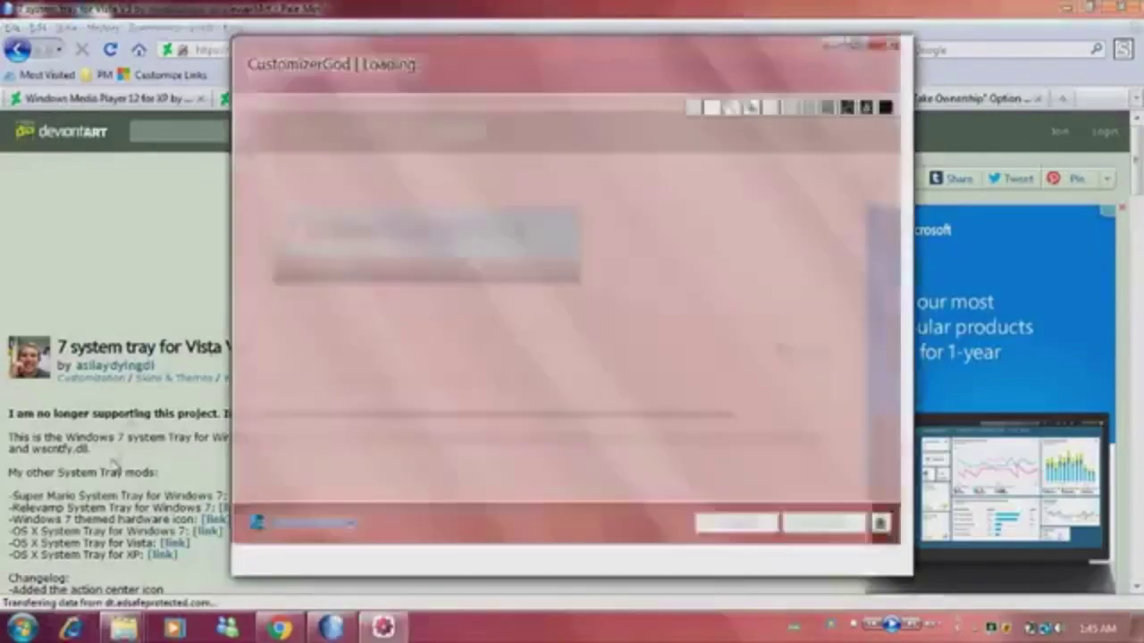
left_click(113, 242)
scroll(124, 401, "down", 2)
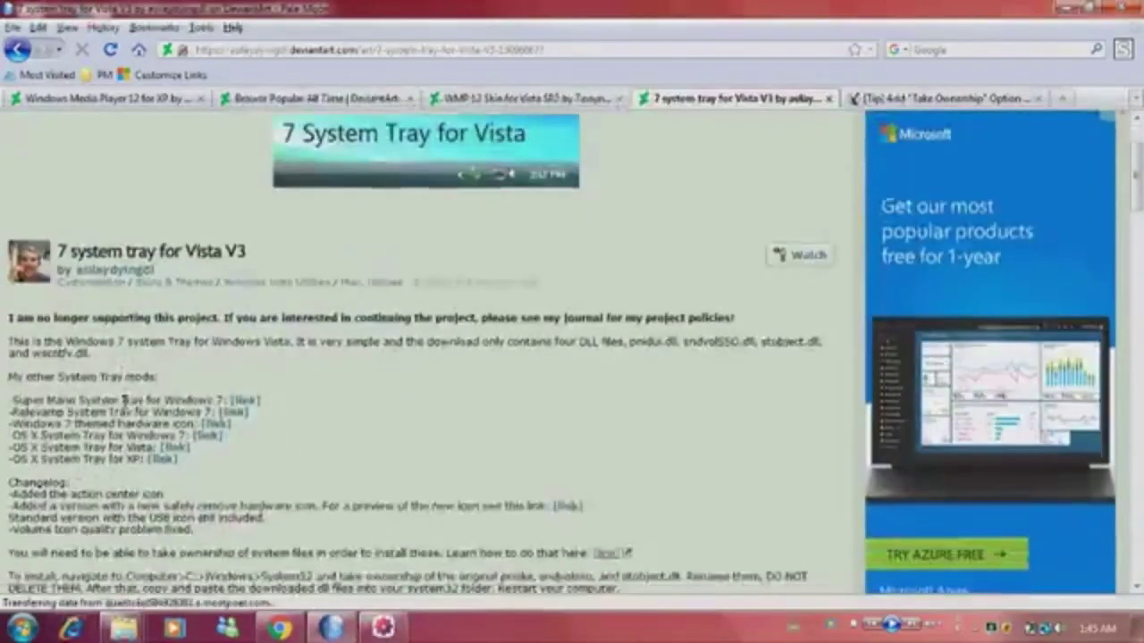
scroll(125, 401, "down", 2)
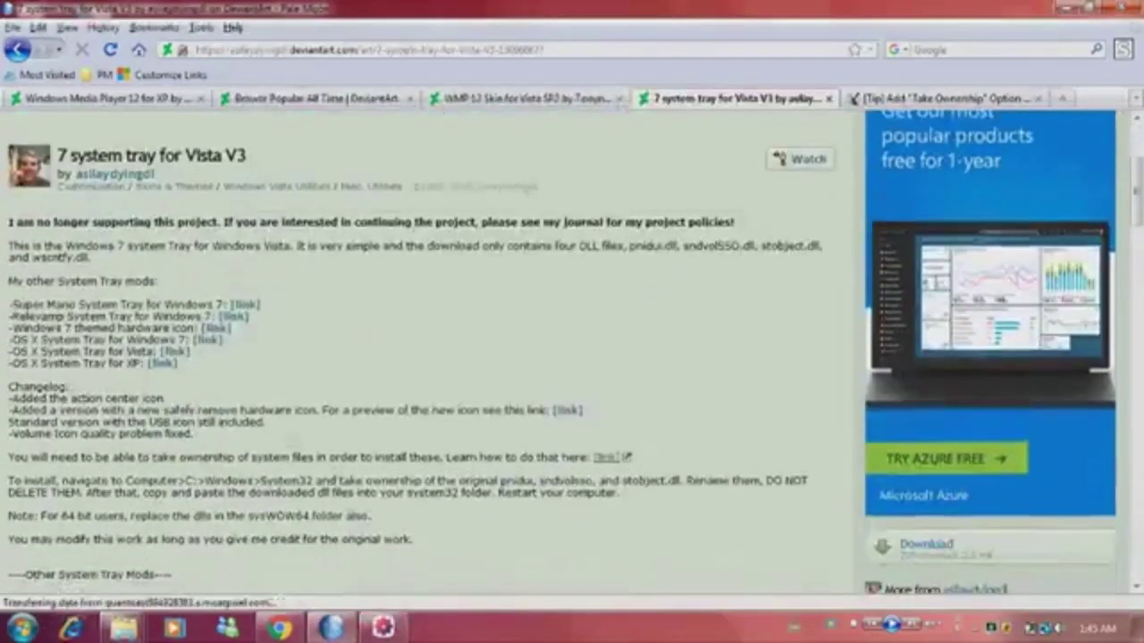
scroll(335, 471, "down", 4)
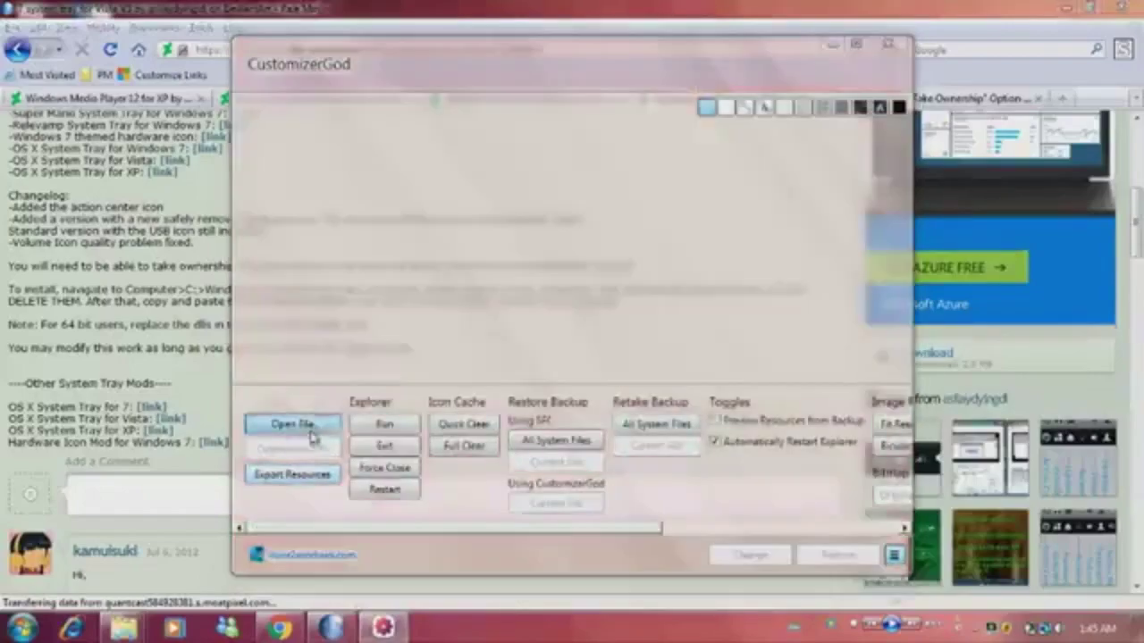
Bring up CustomizerGod's file selection dialog and recheck the DLL names listed on the 7 system tray for Vista V3 page
left_click(310, 427)
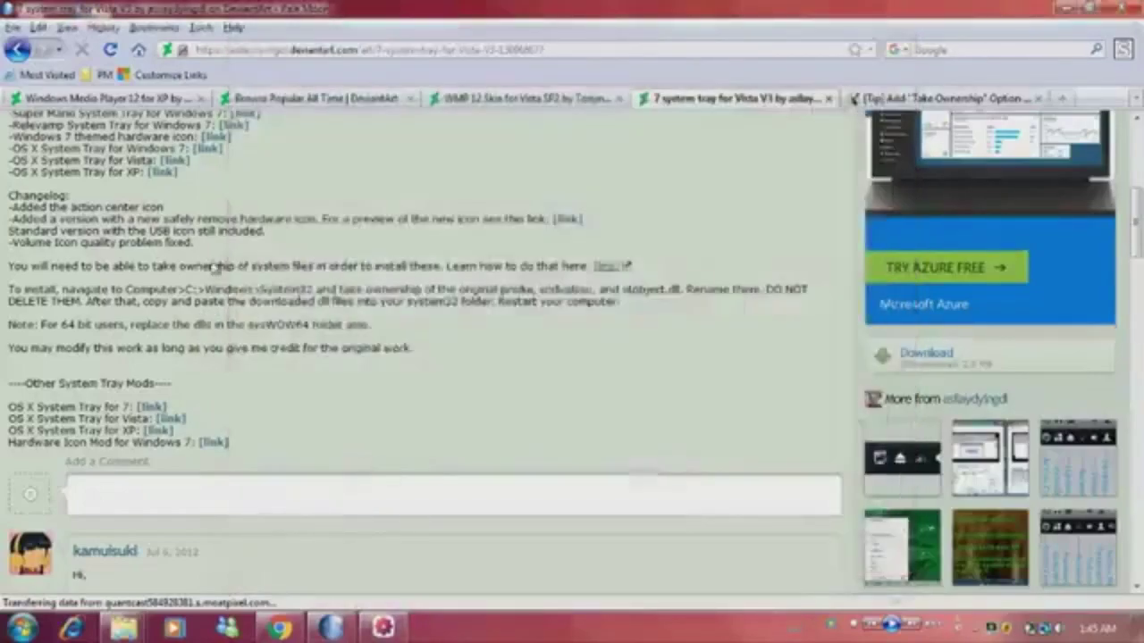
scroll(223, 268, "up", 2)
left_click(385, 625)
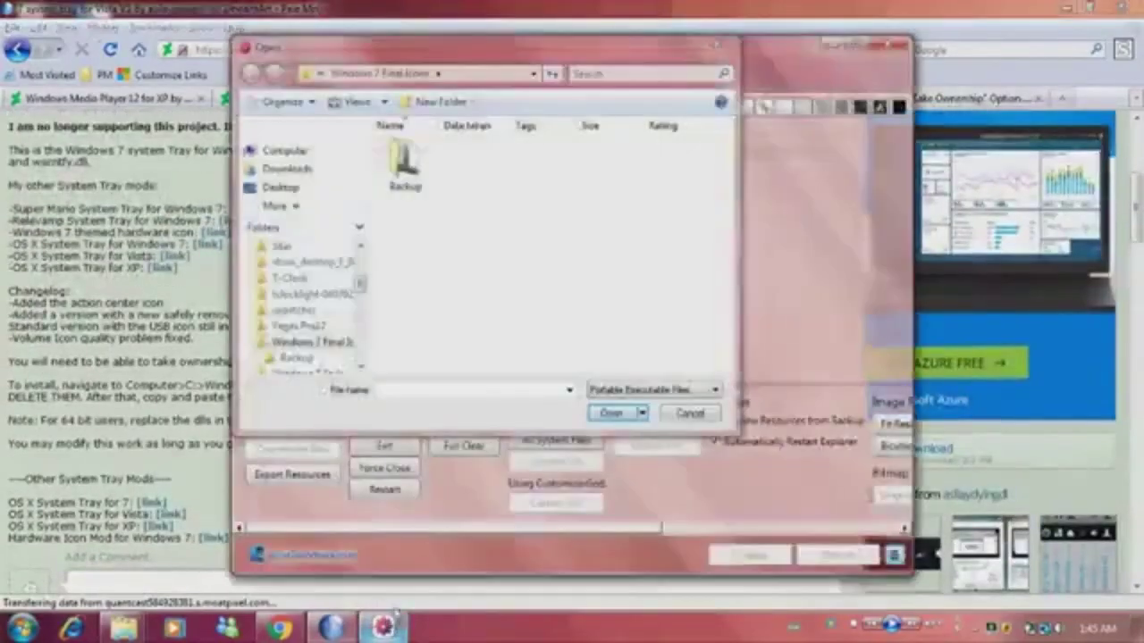
left_click(384, 625)
scroll(307, 383, "up", 4)
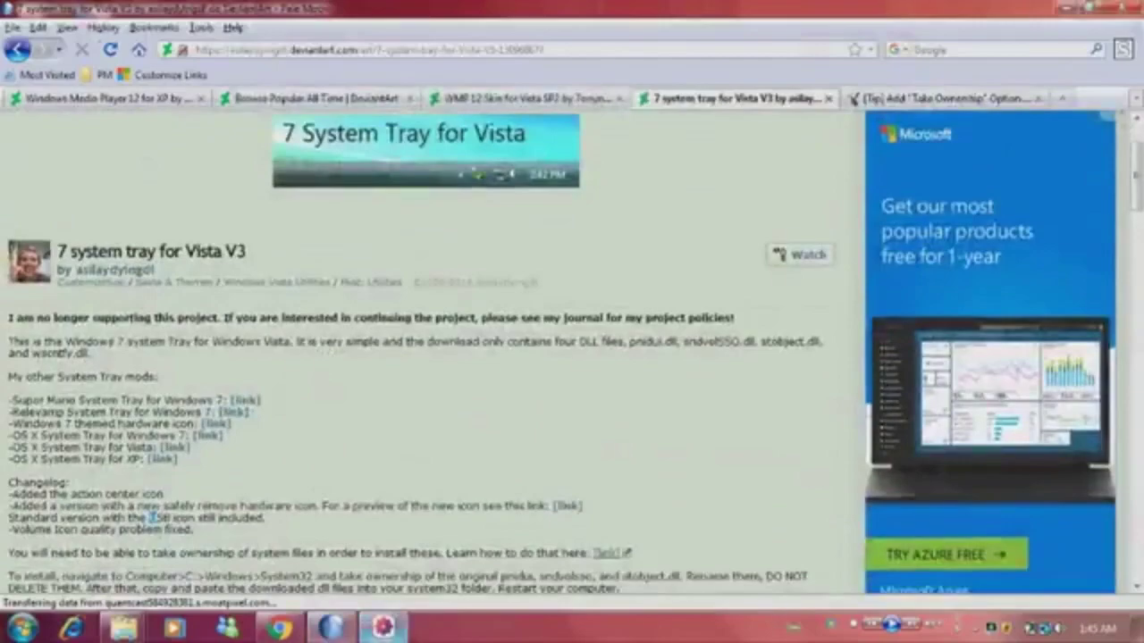
Switch back to CustomizerGod's file selection dialog and look through its list of recently visited locations
left_click(384, 625)
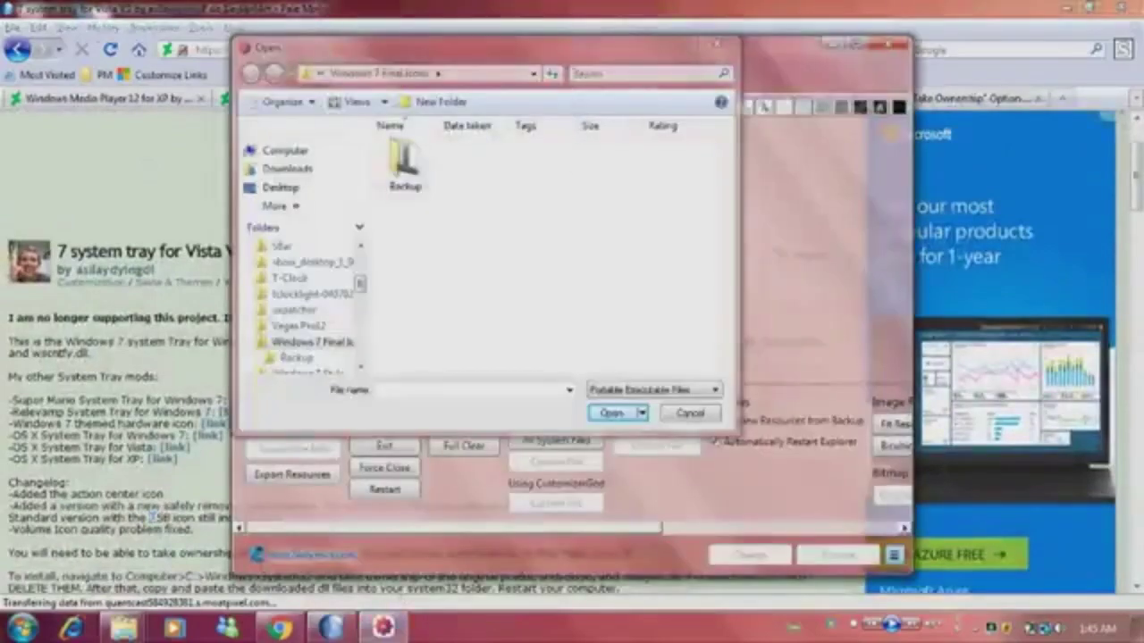
left_click(528, 74)
left_click(533, 77)
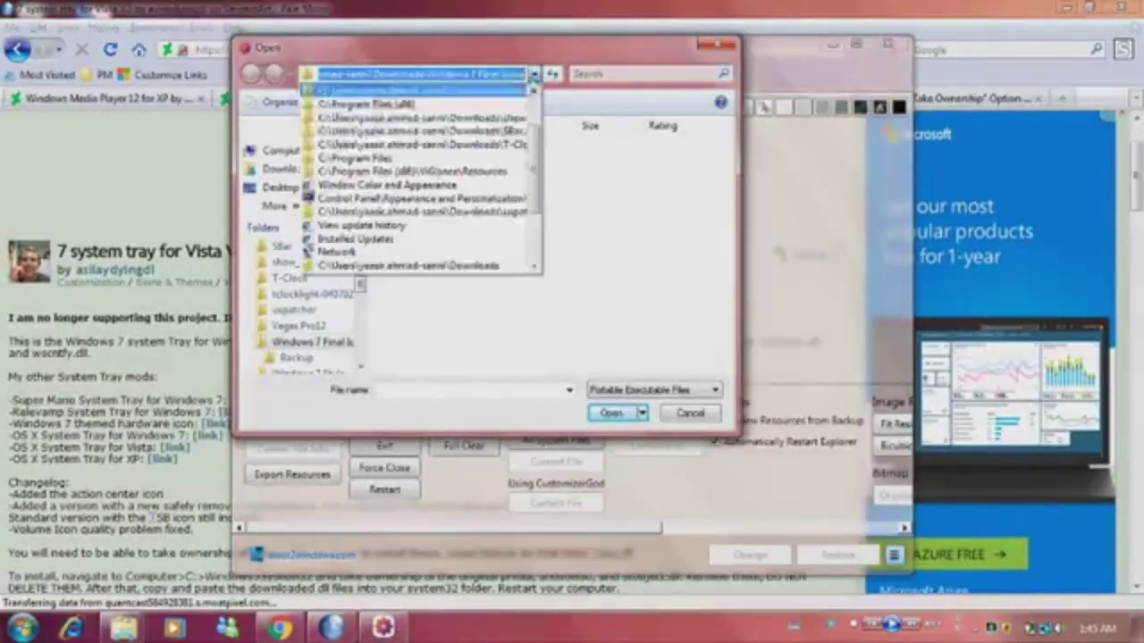
scroll(407, 178, "down", 1)
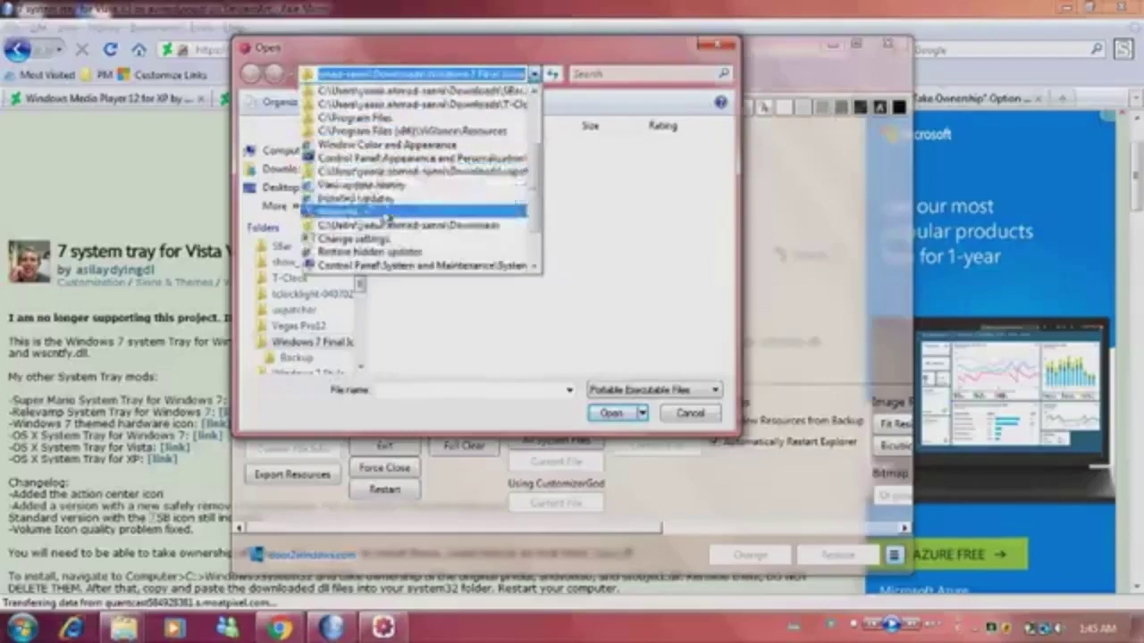
scroll(404, 170, "up", 3)
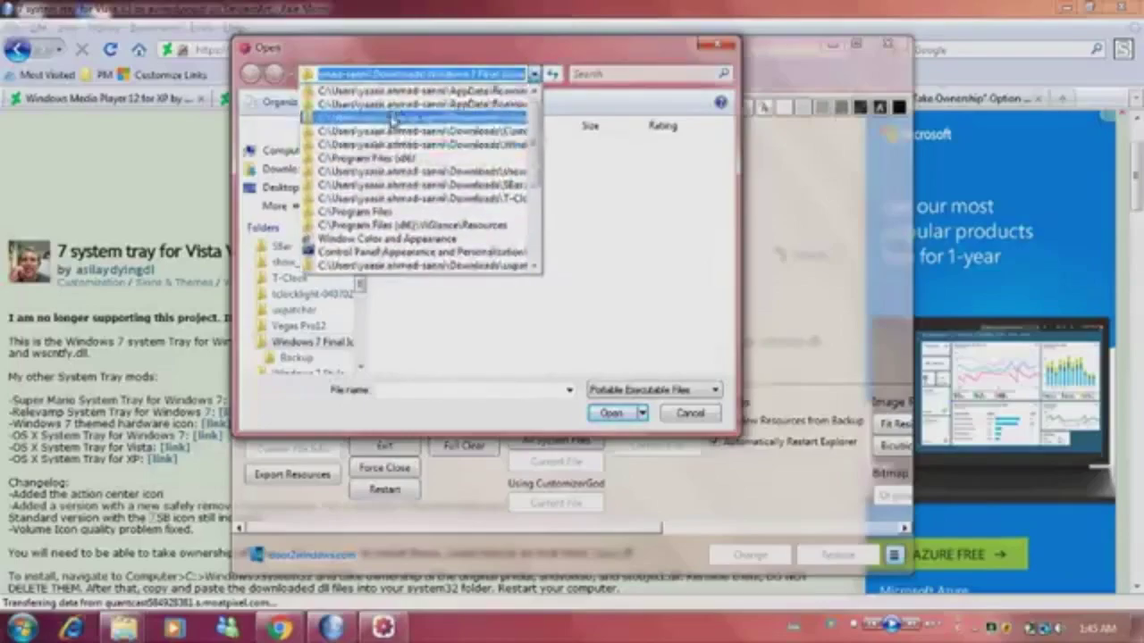
scroll(393, 143, "down", 1)
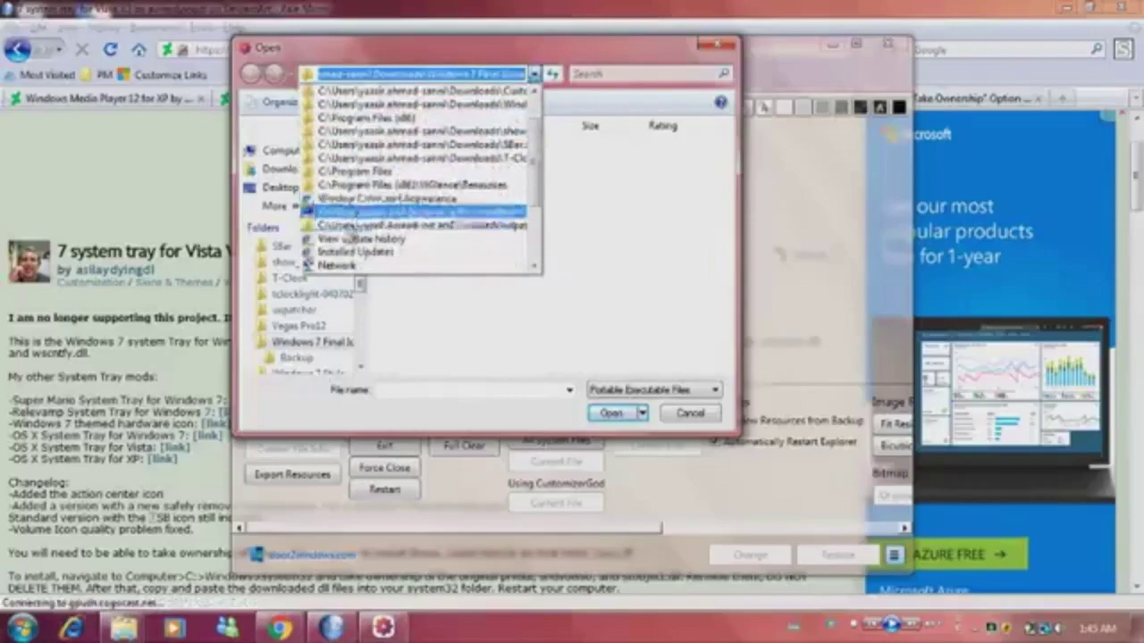
scroll(361, 203, "down", 1)
scroll(360, 204, "up", 1)
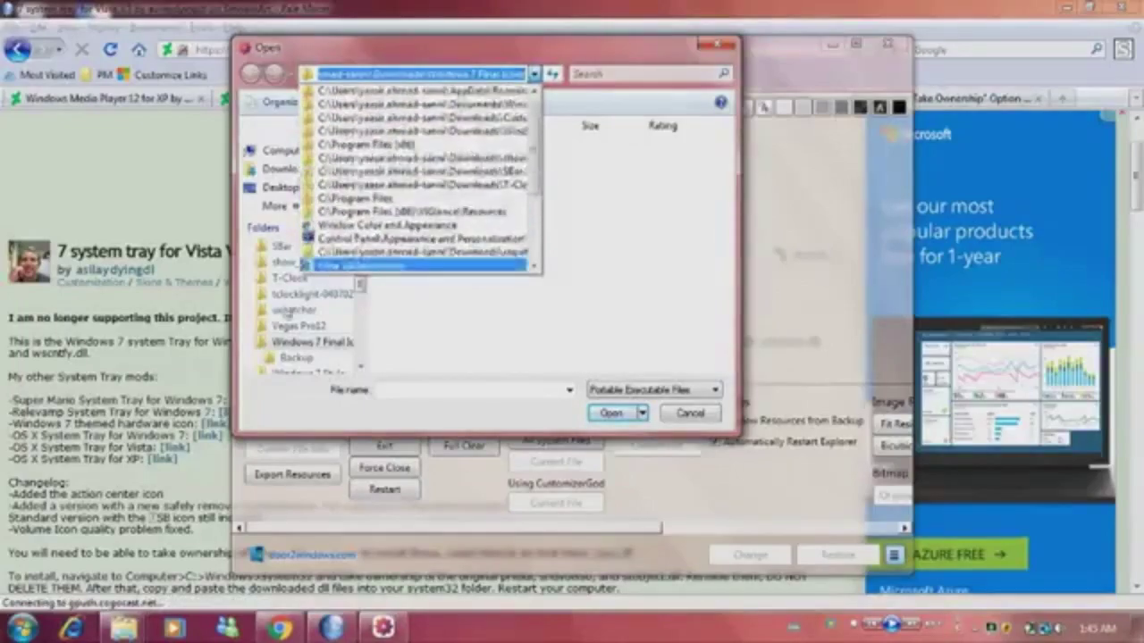
left_click(273, 208)
left_click(273, 206)
left_click(284, 166)
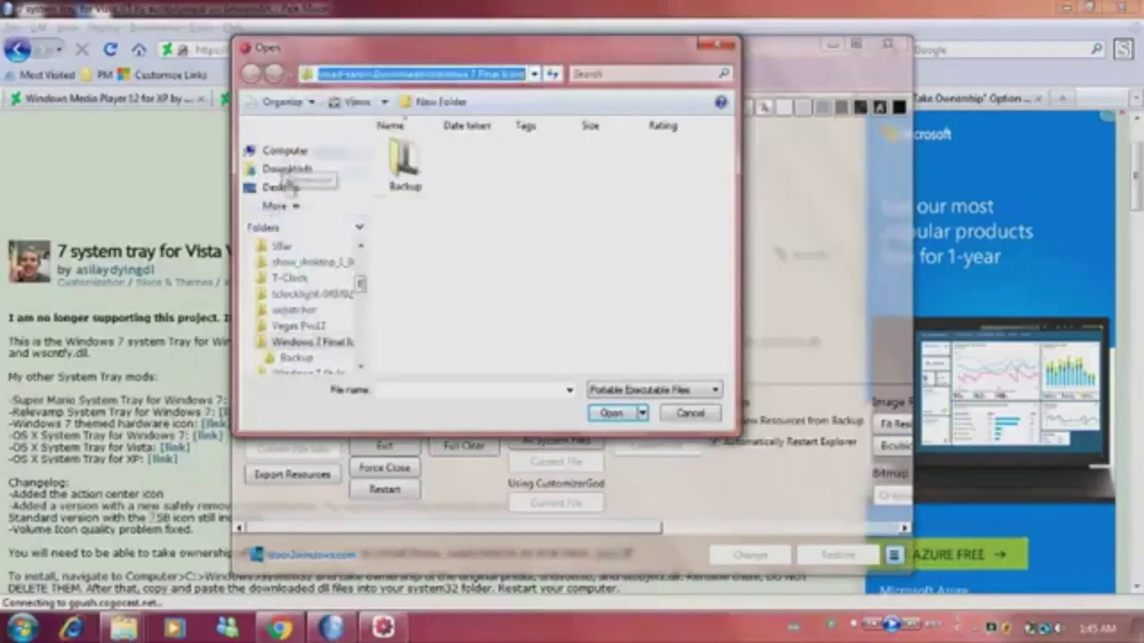
Browse from Computer into Local Disk (C:) in the file selection dialog
left_click(268, 152)
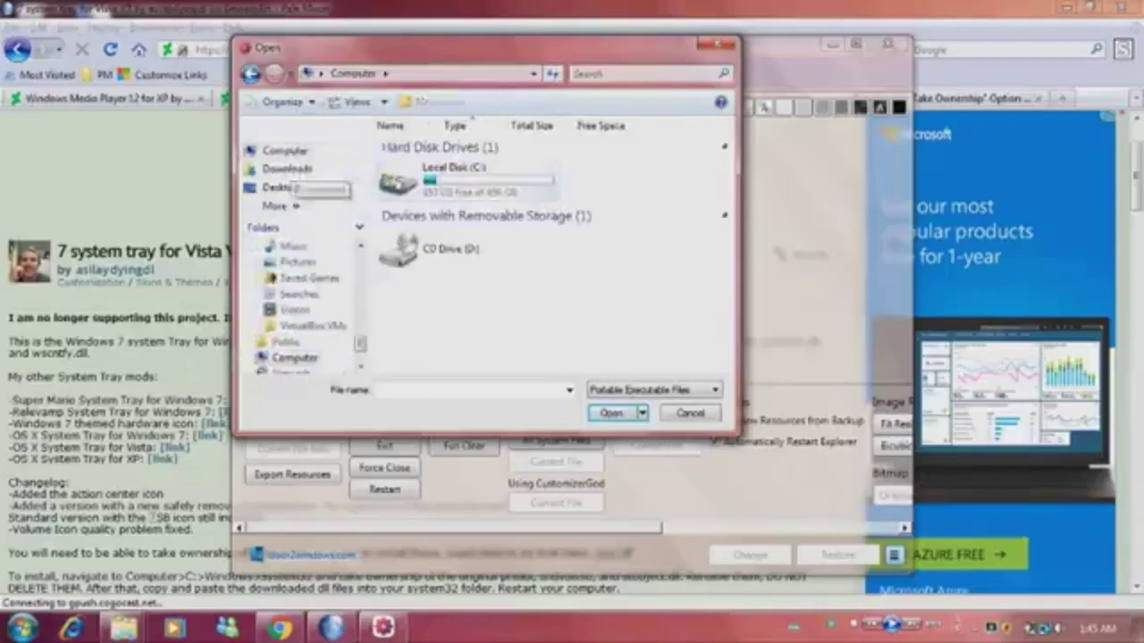
double_click(400, 180)
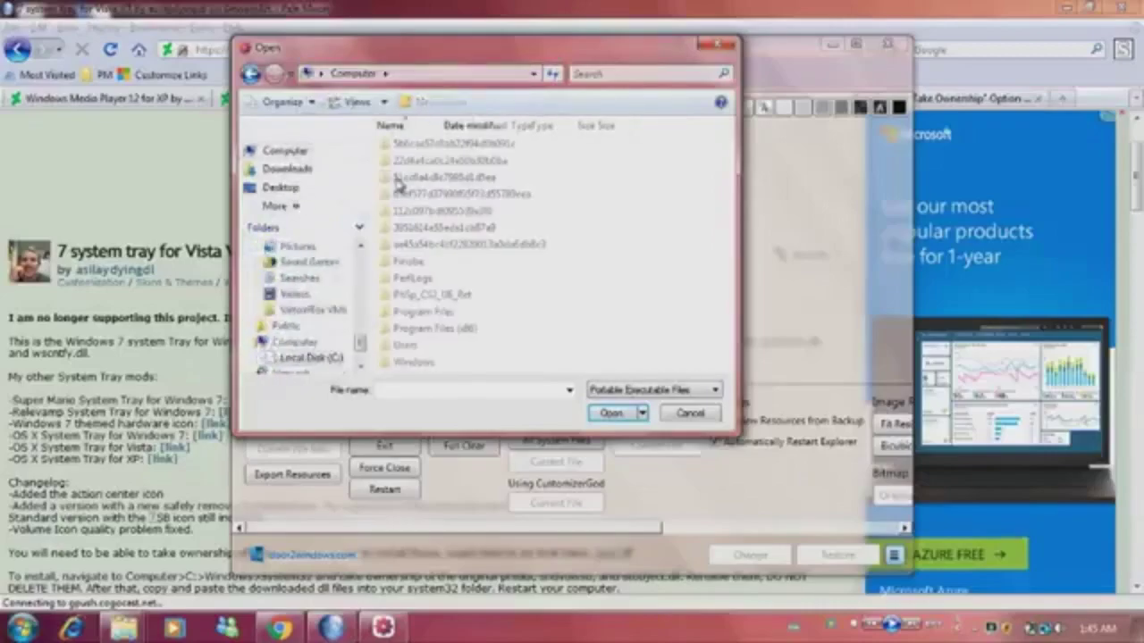
double_click(438, 328)
scroll(435, 232, "down", 2)
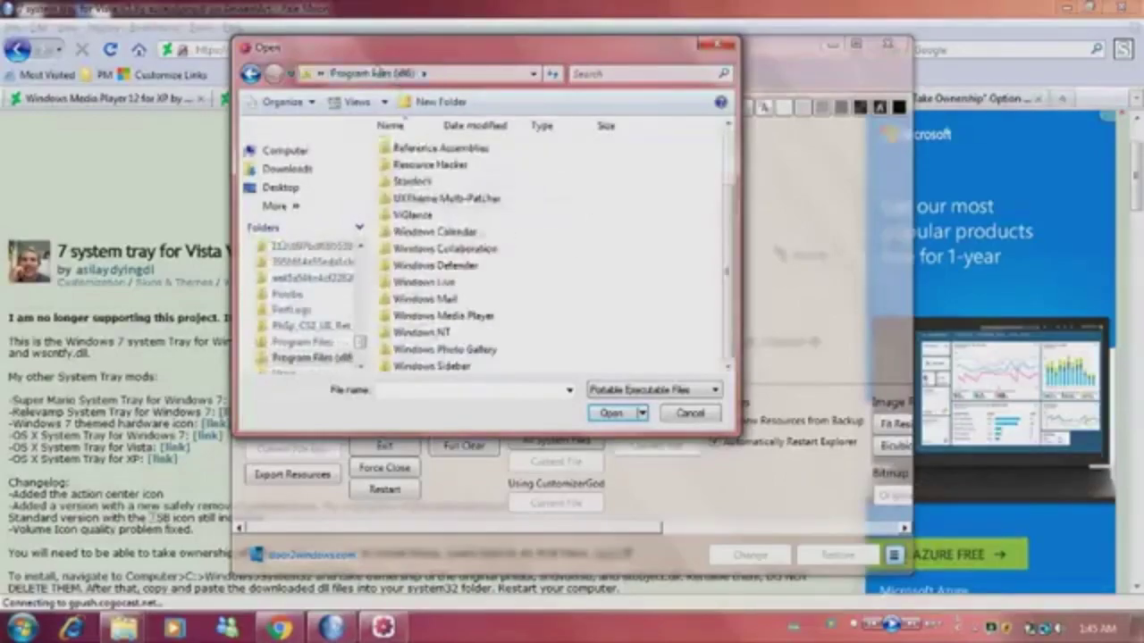
left_click(251, 74)
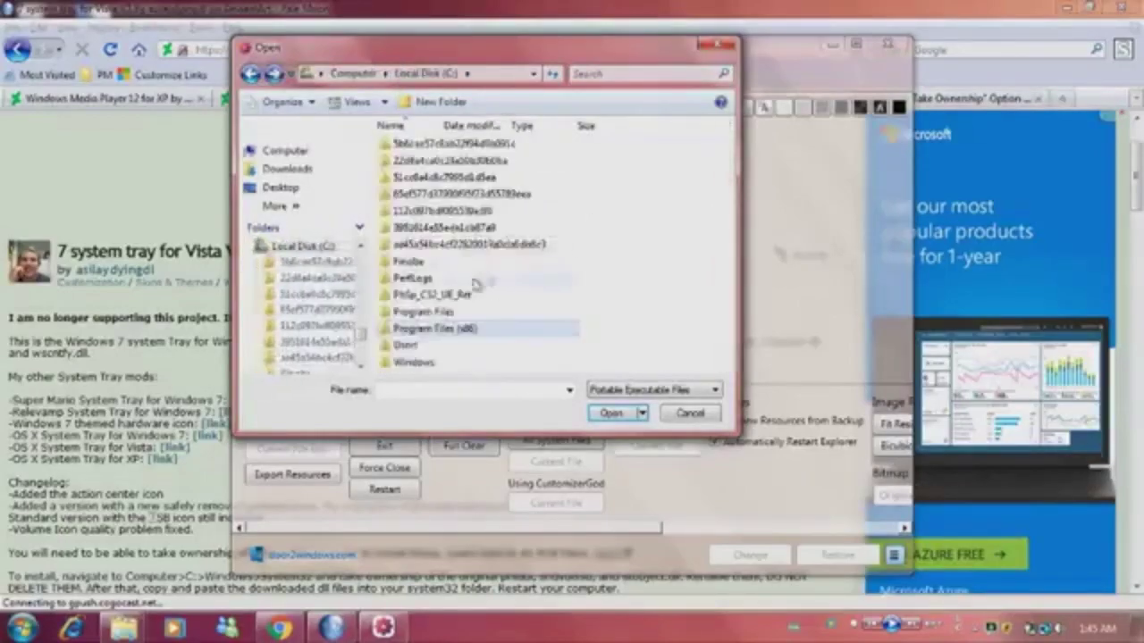
Open the Windows folder on the C: drive and go into its System32 subfolder
double_click(406, 365)
scroll(432, 268, "down", 10)
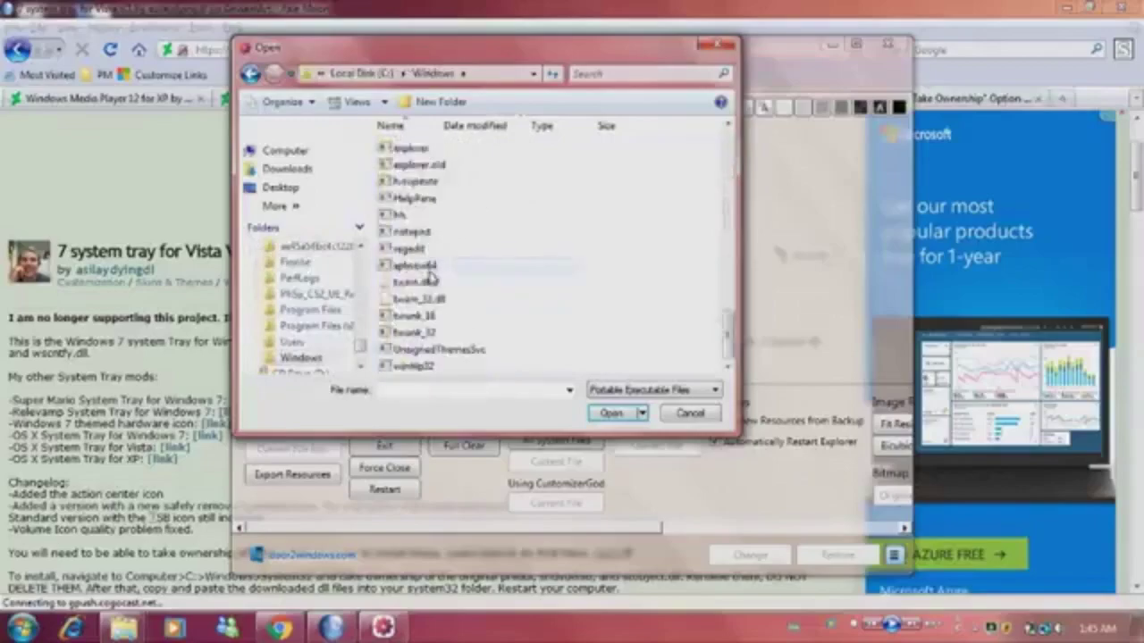
scroll(429, 282, "up", 3)
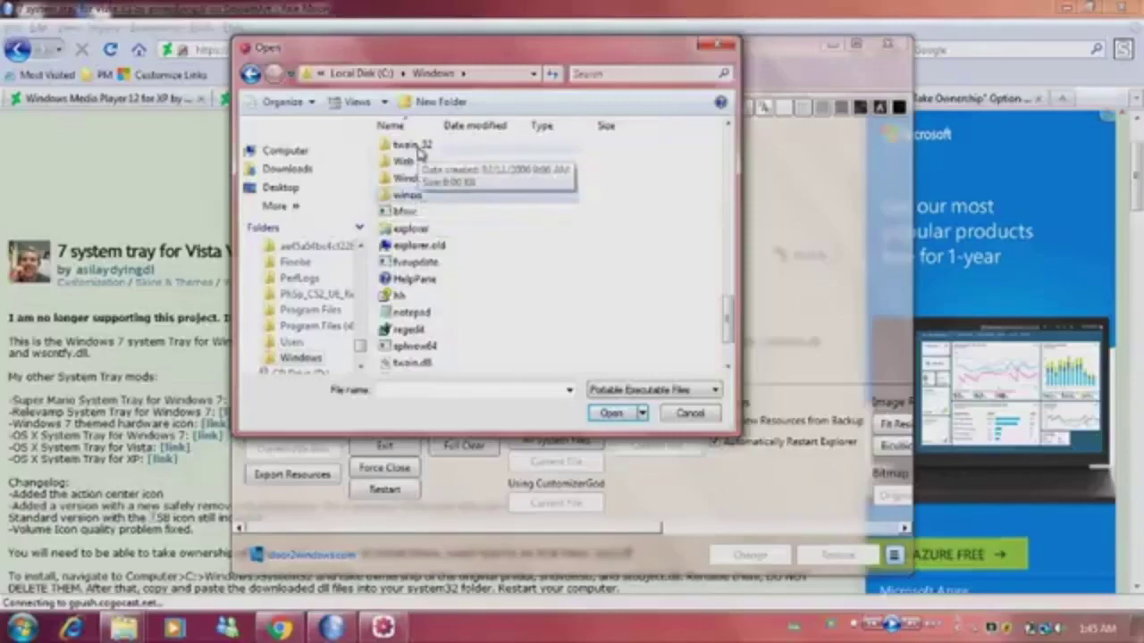
scroll(420, 154, "up", 3)
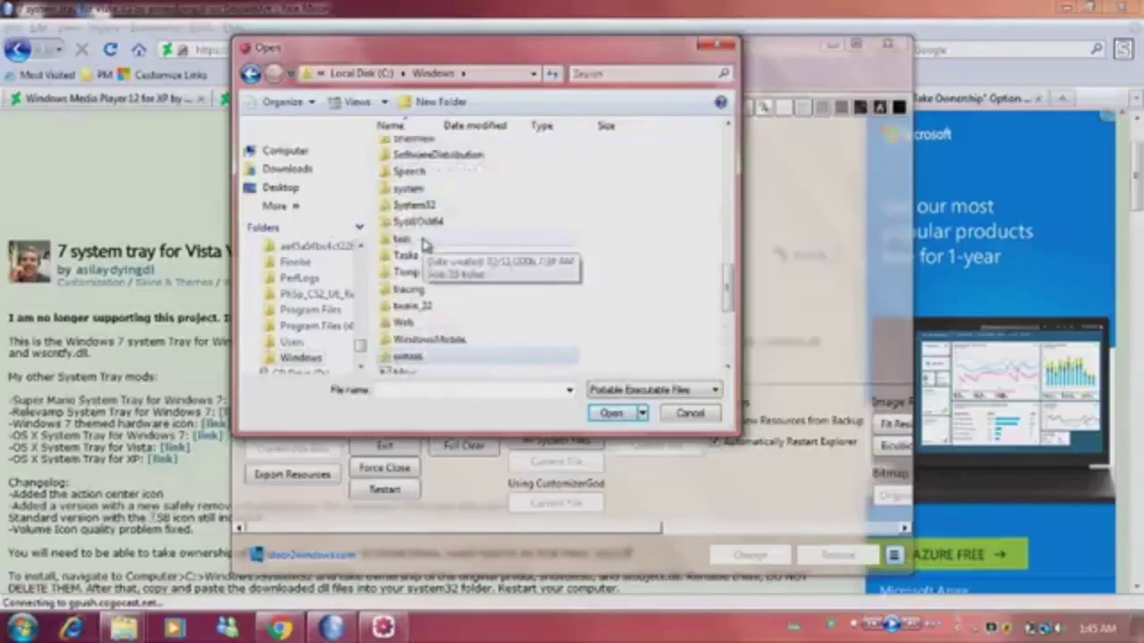
scroll(424, 246, "up", 5)
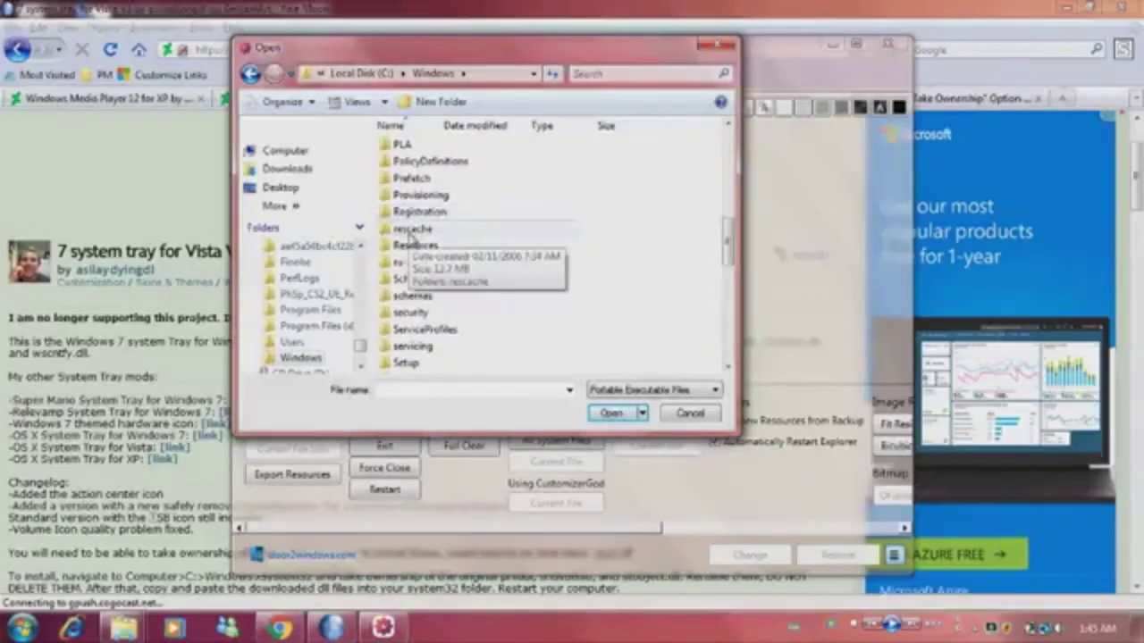
scroll(410, 237, "down", 5)
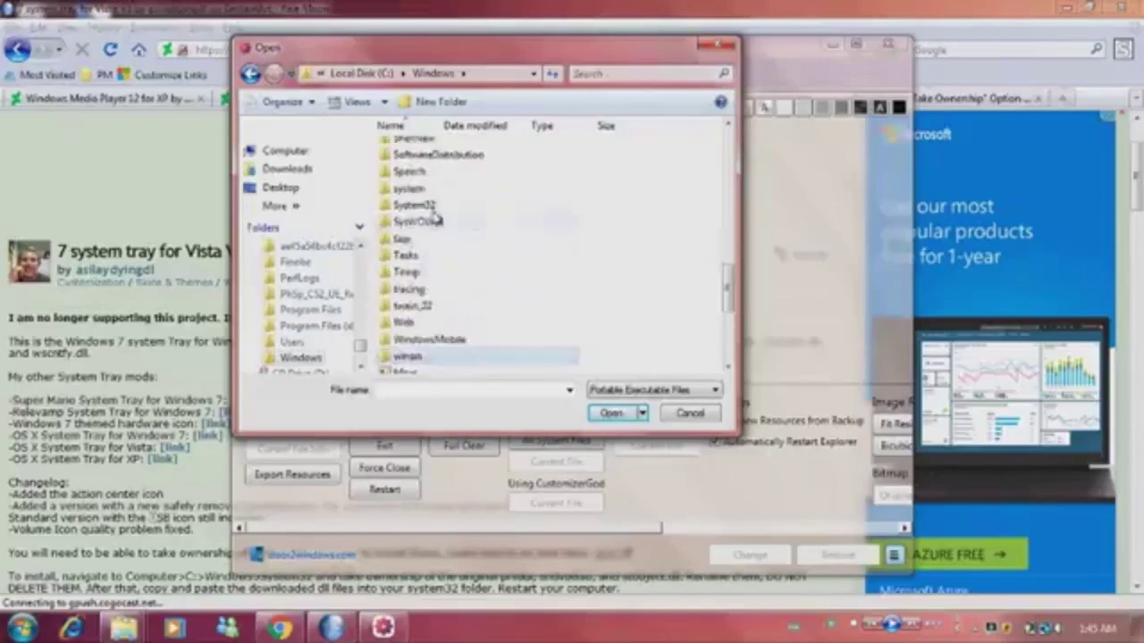
double_click(434, 213)
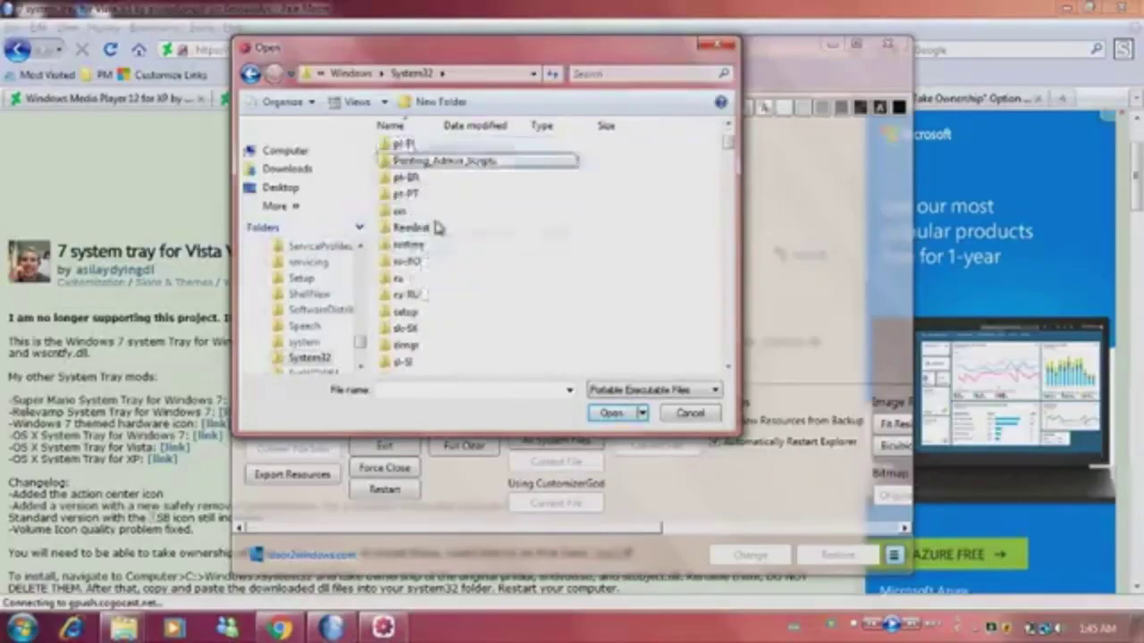
Search the System32 files beginning with P, try loading puiapi.dll into CustomizerGod and dismiss the message
key("p")
key("Down")
key("Down")
key("Down")
scroll(438, 192, "down", 8)
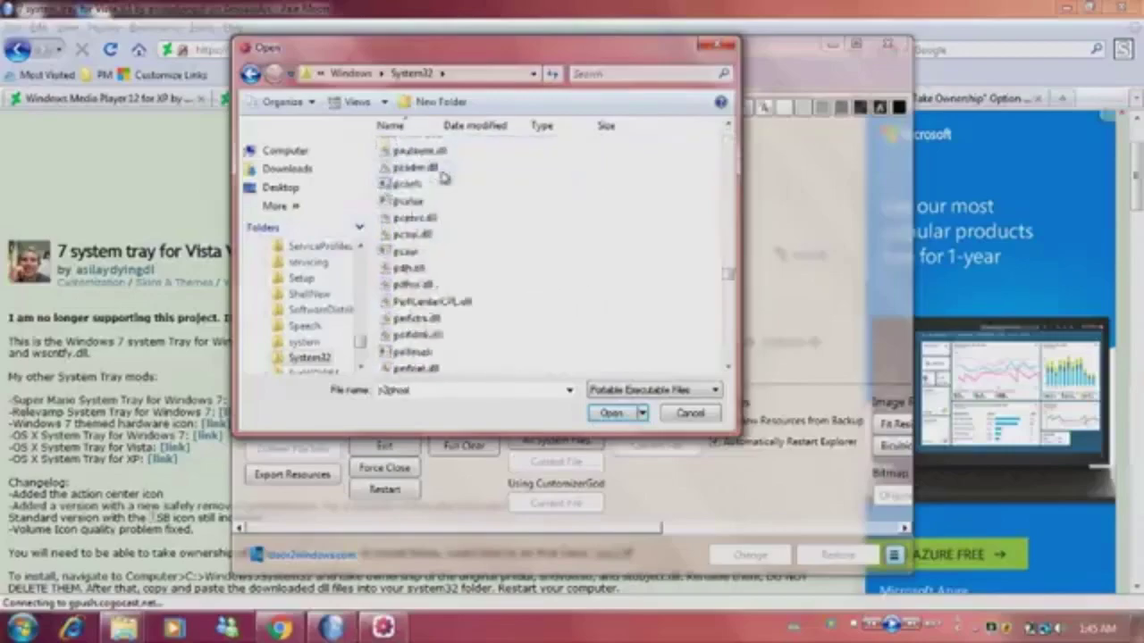
scroll(437, 179, "down", 10)
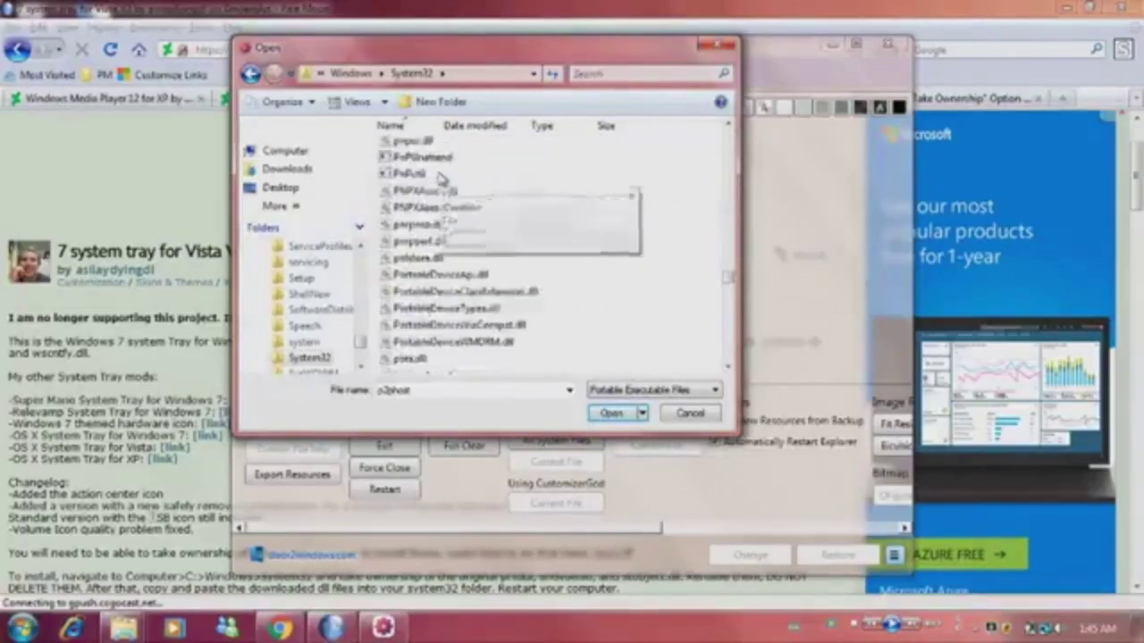
scroll(438, 178, "up", 3)
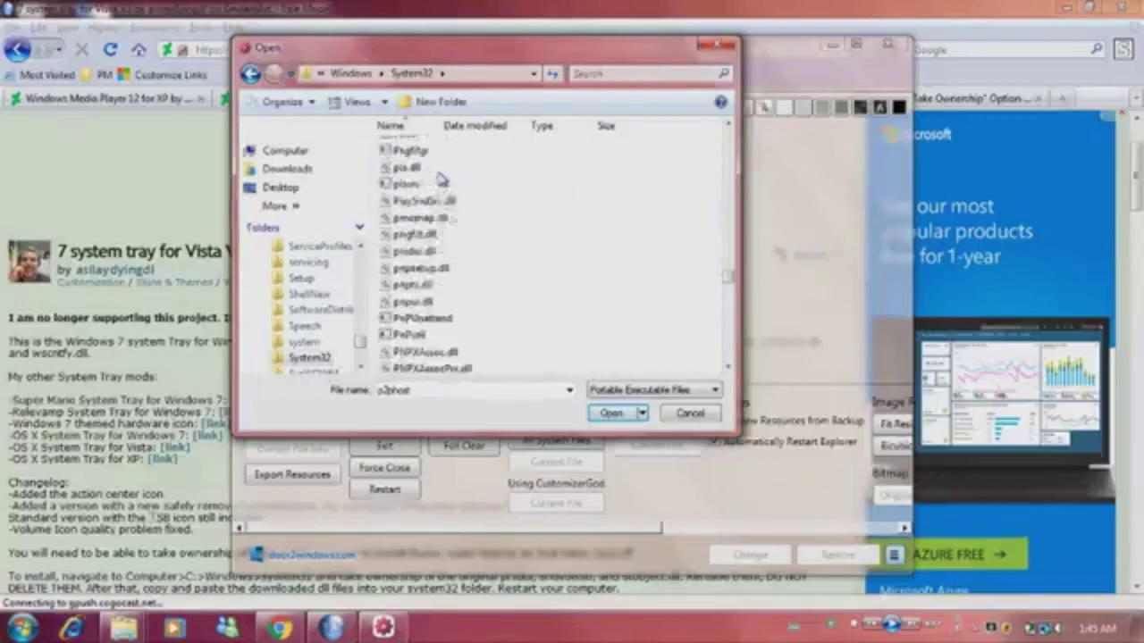
scroll(440, 179, "down", 10)
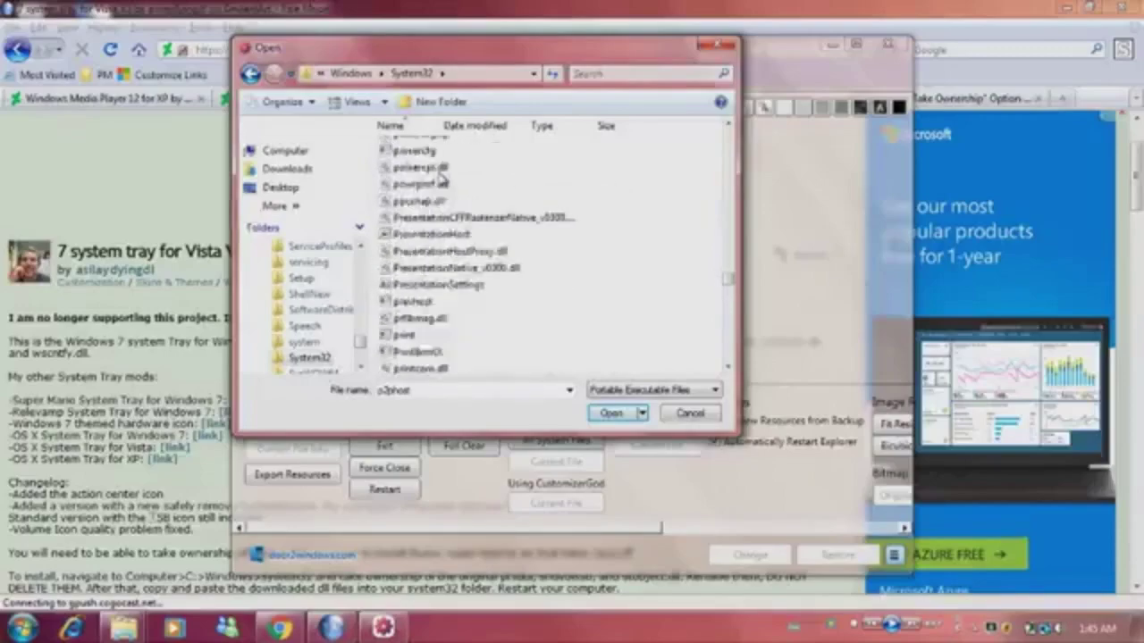
scroll(439, 179, "down", 10)
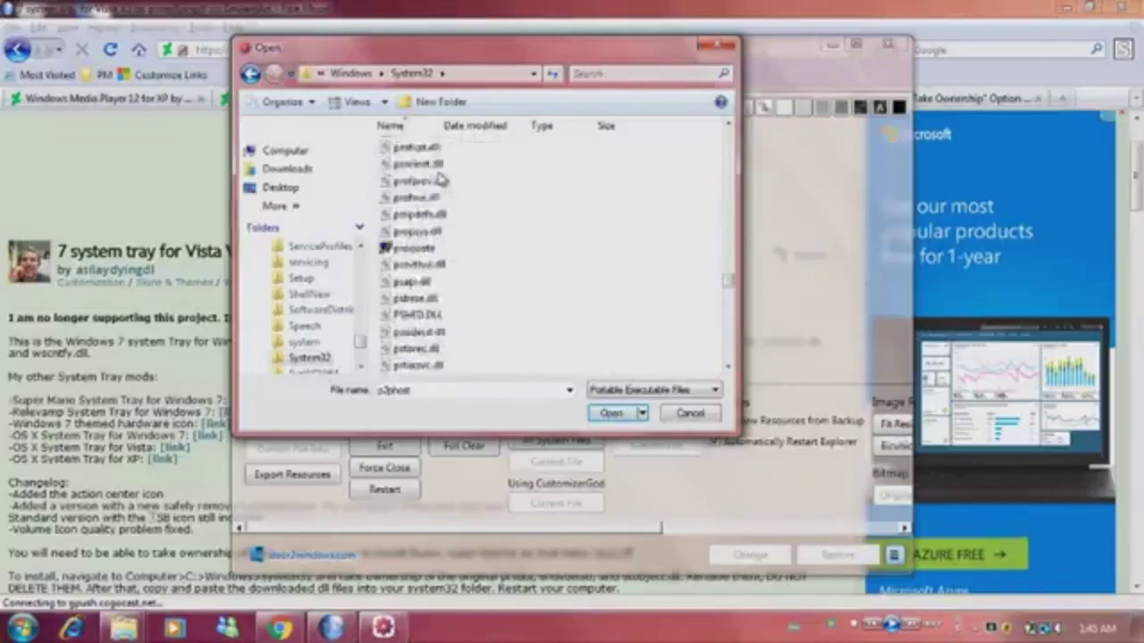
scroll(440, 181, "down", 2)
scroll(438, 188, "up", 2)
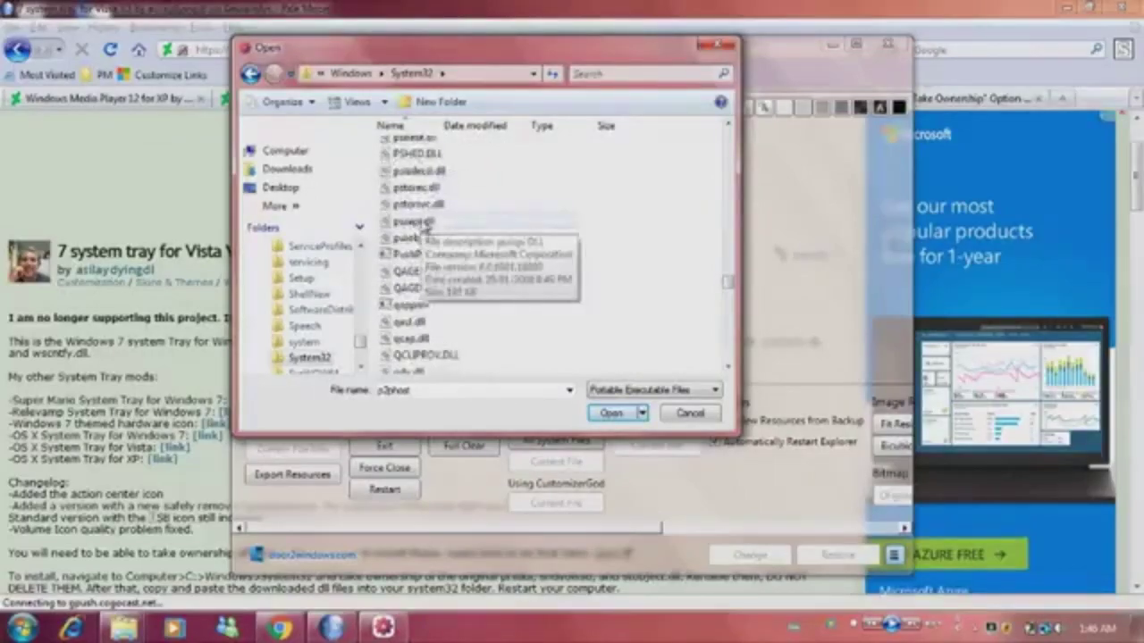
double_click(420, 224)
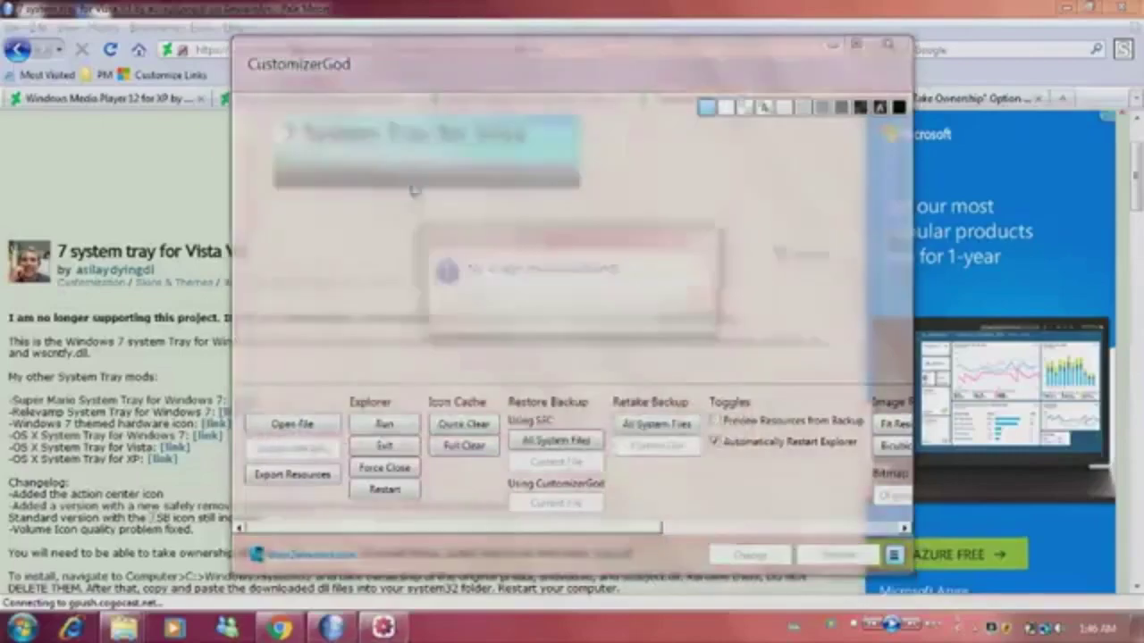
left_click(683, 320)
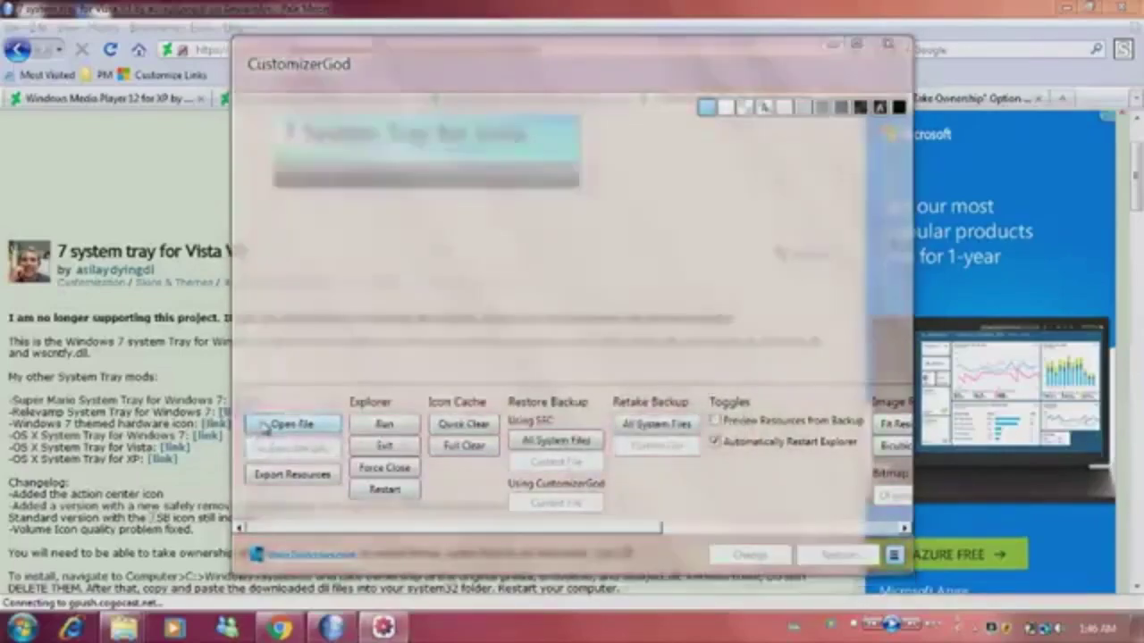
Reopen the file selection dialog and move to the System32 files beginning with S
left_click(265, 428)
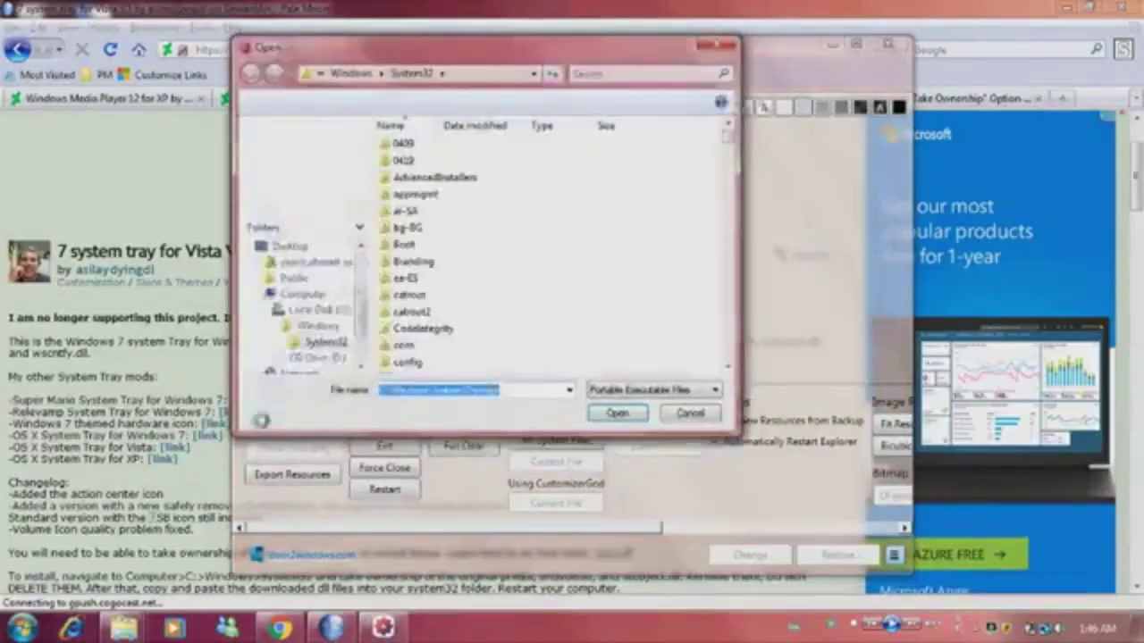
left_click(426, 295)
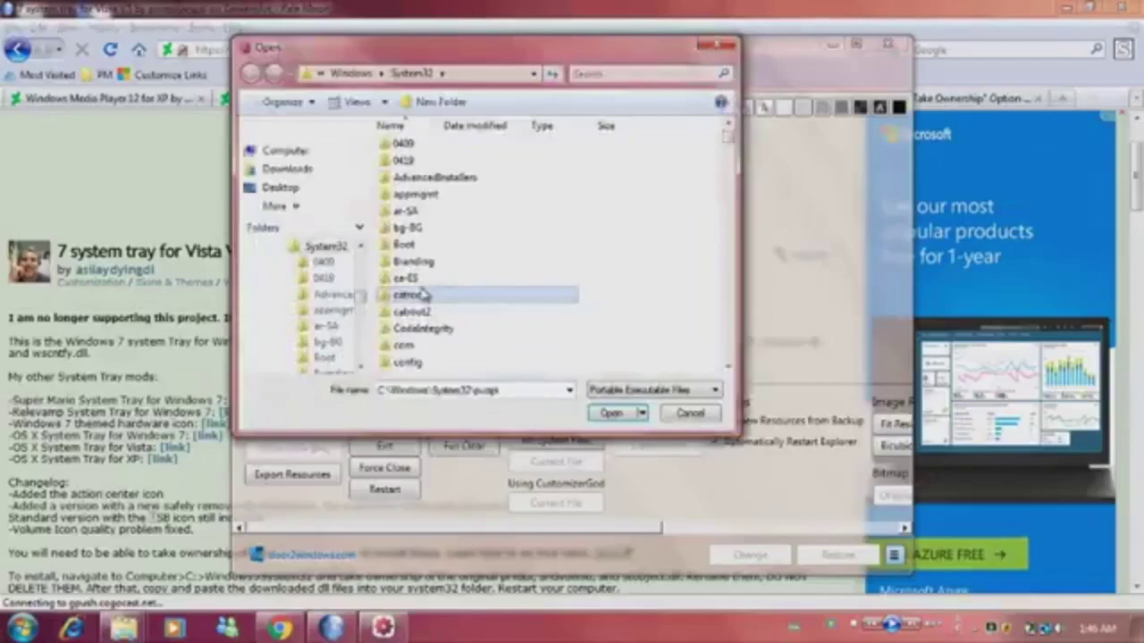
key("s")
key("s")
key("s")
key("s")
key("s")
key("s")
key("s")
key("s")
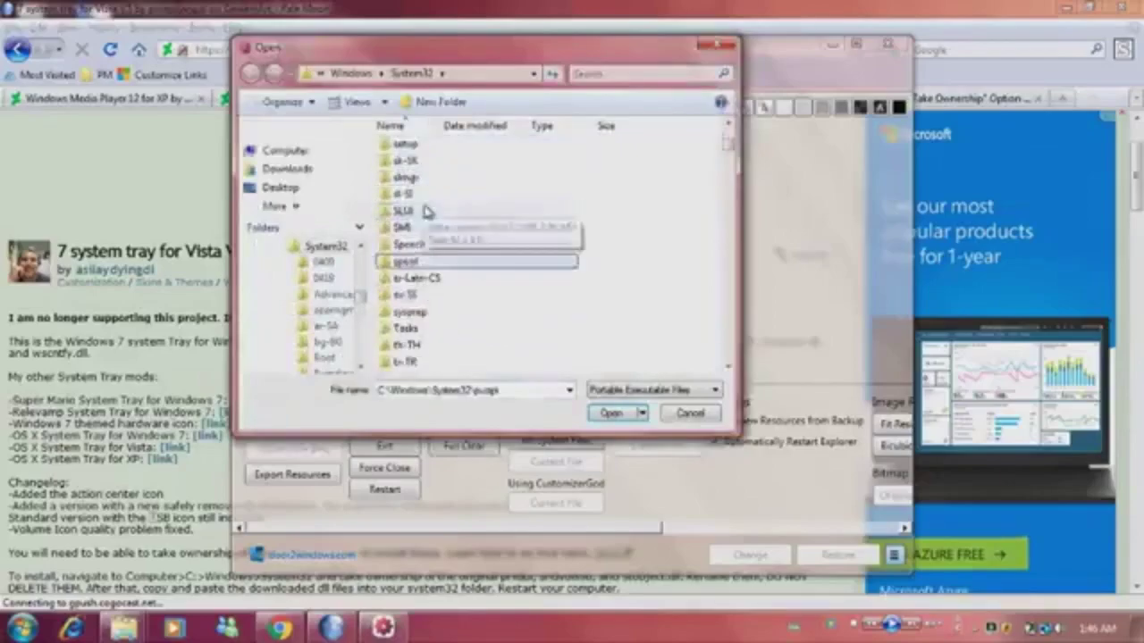
scroll(426, 211, "down", 10)
key("a")
key("a")
key("a")
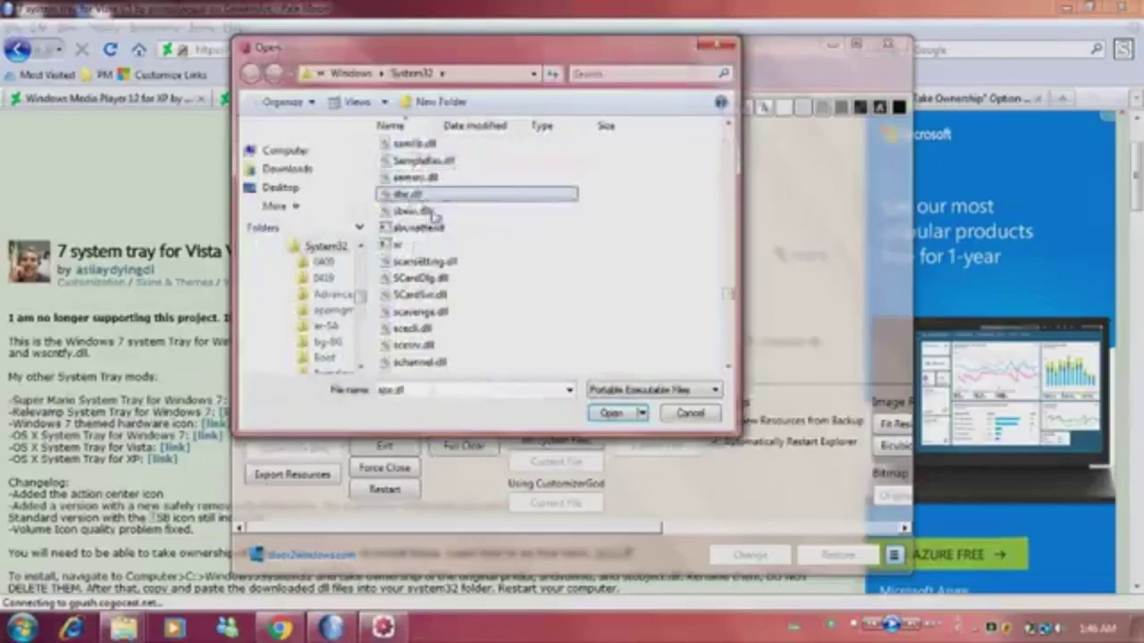
key("s")
Find SndVolSSO.dll in the System32 folder and load its icons into CustomizerGod
scroll(415, 304, "down", 8)
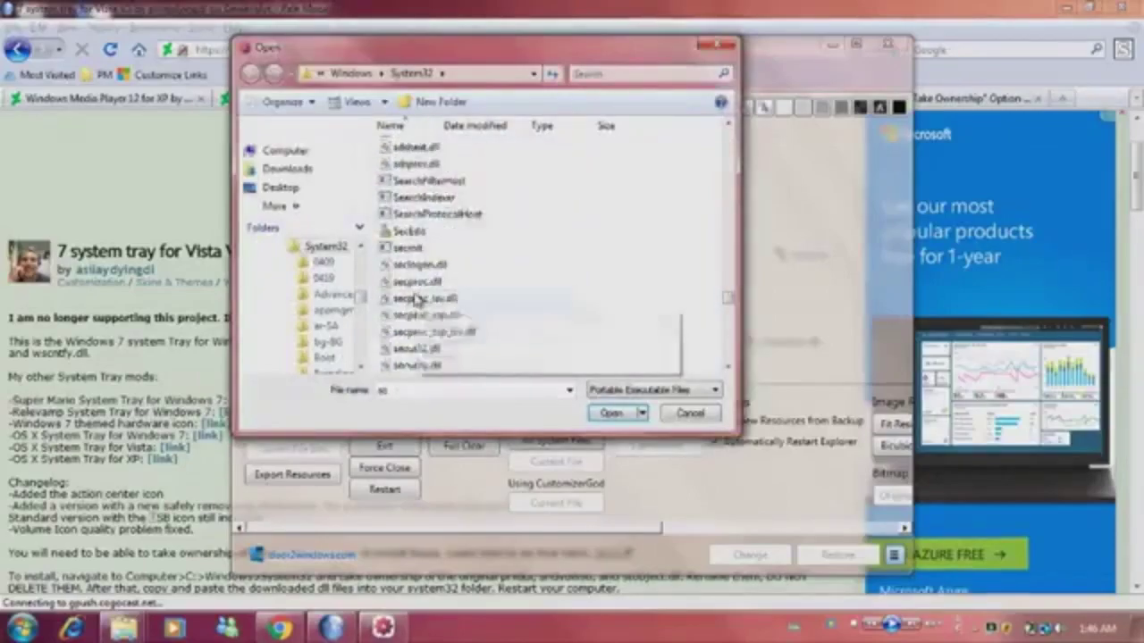
scroll(417, 254, "down", 6)
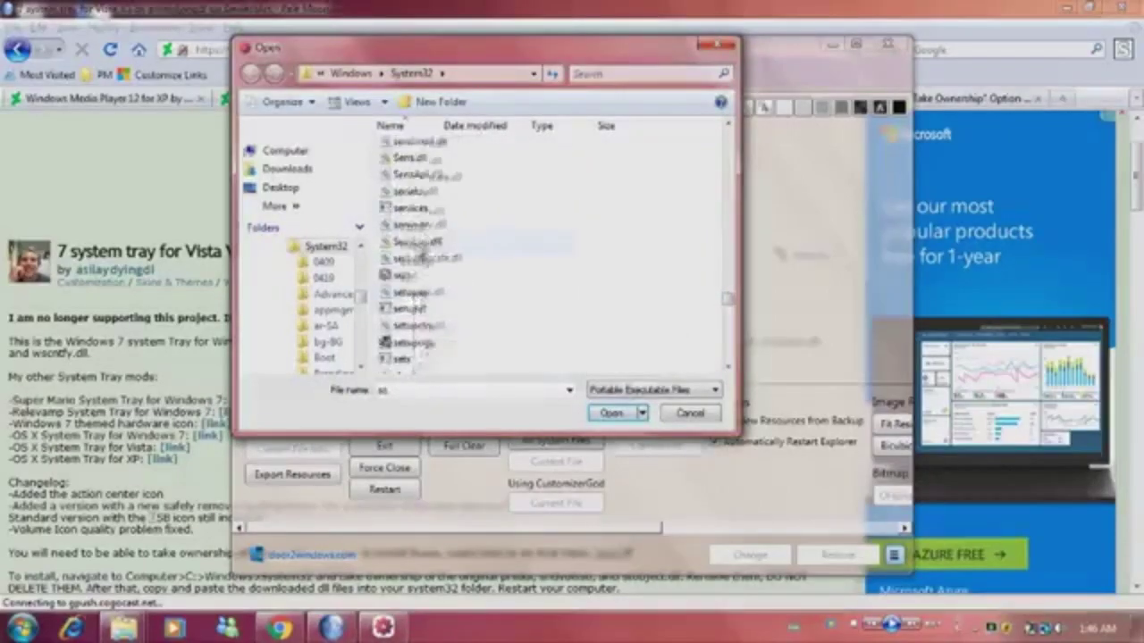
scroll(417, 252, "down", 6)
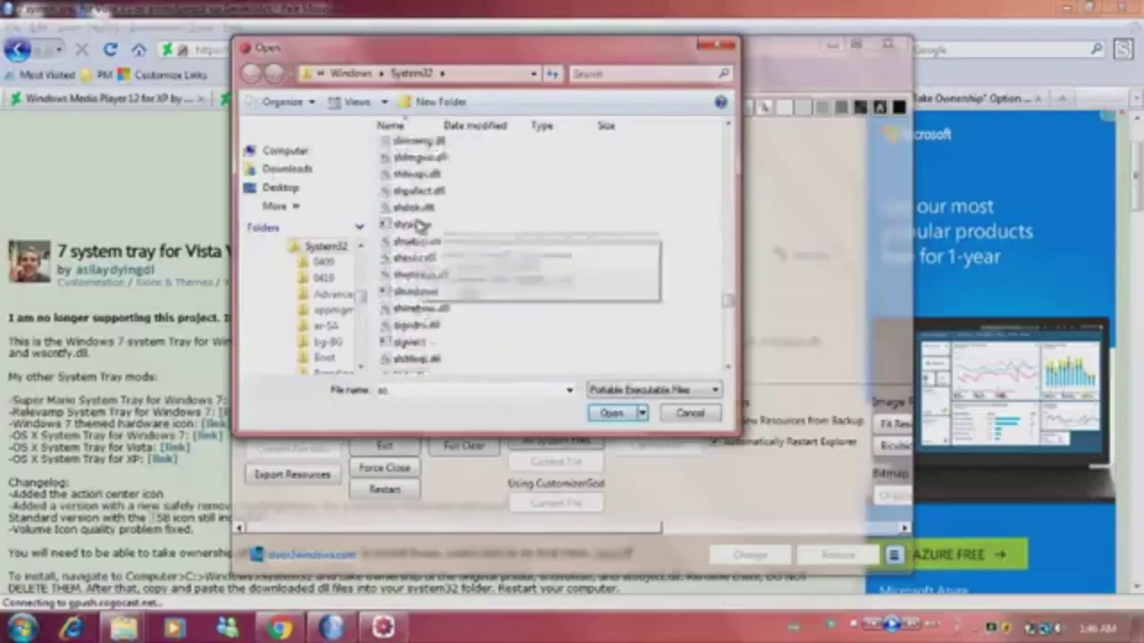
scroll(418, 228, "down", 4)
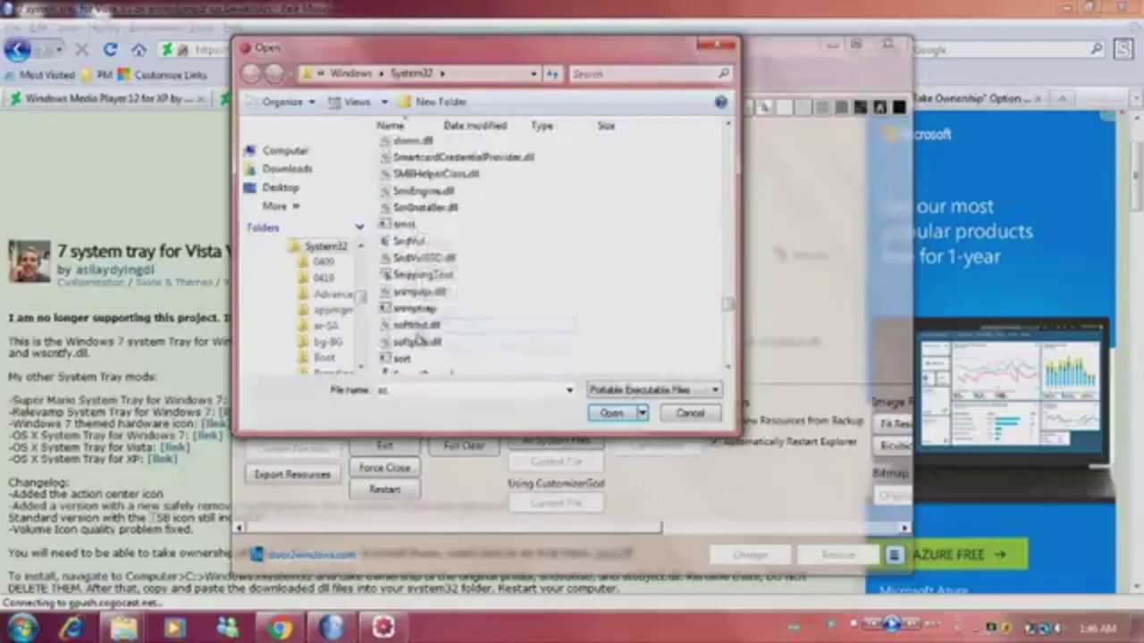
left_click(426, 259)
double_click(426, 259)
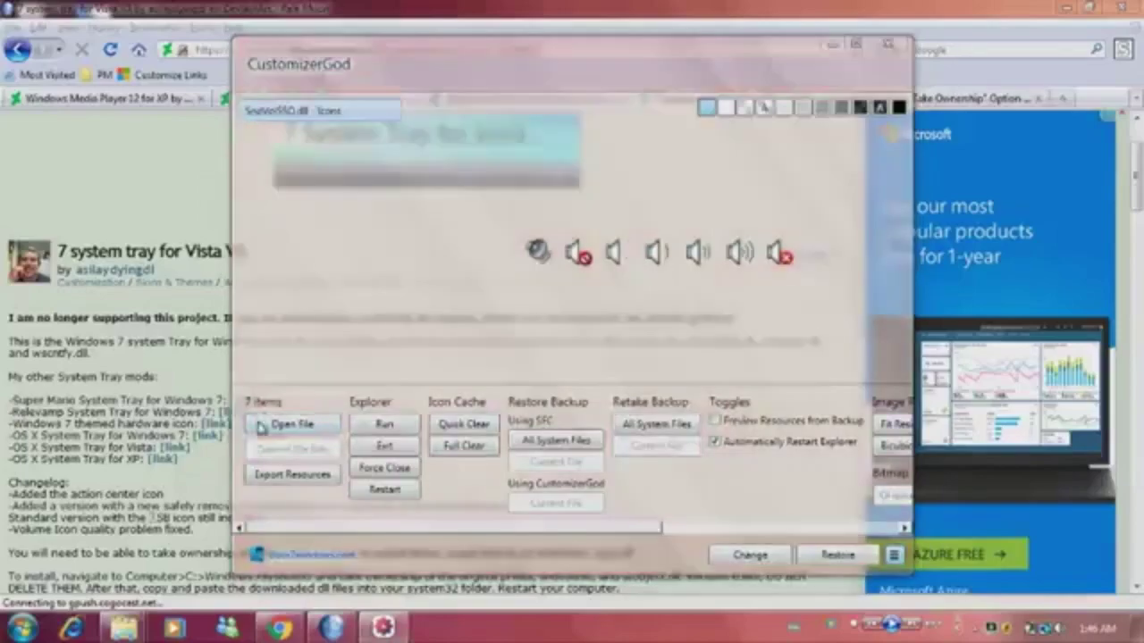
Find stobject.dll among the System32 files beginning with S, load it into CustomizerGod and display its icons
left_click(260, 425)
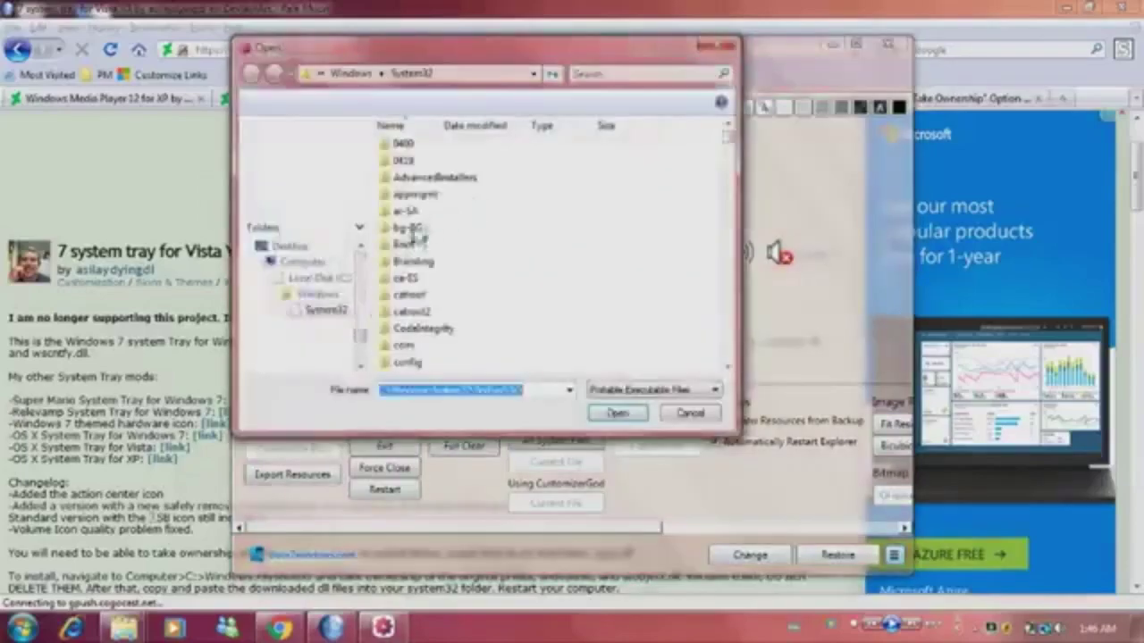
scroll(407, 259, "down", 8)
scroll(400, 298, "down", 5)
type("sam")
key("Down")
key("Down")
key("Down")
scroll(422, 295, "down", 10)
scroll(422, 293, "down", 12)
scroll(420, 293, "down", 12)
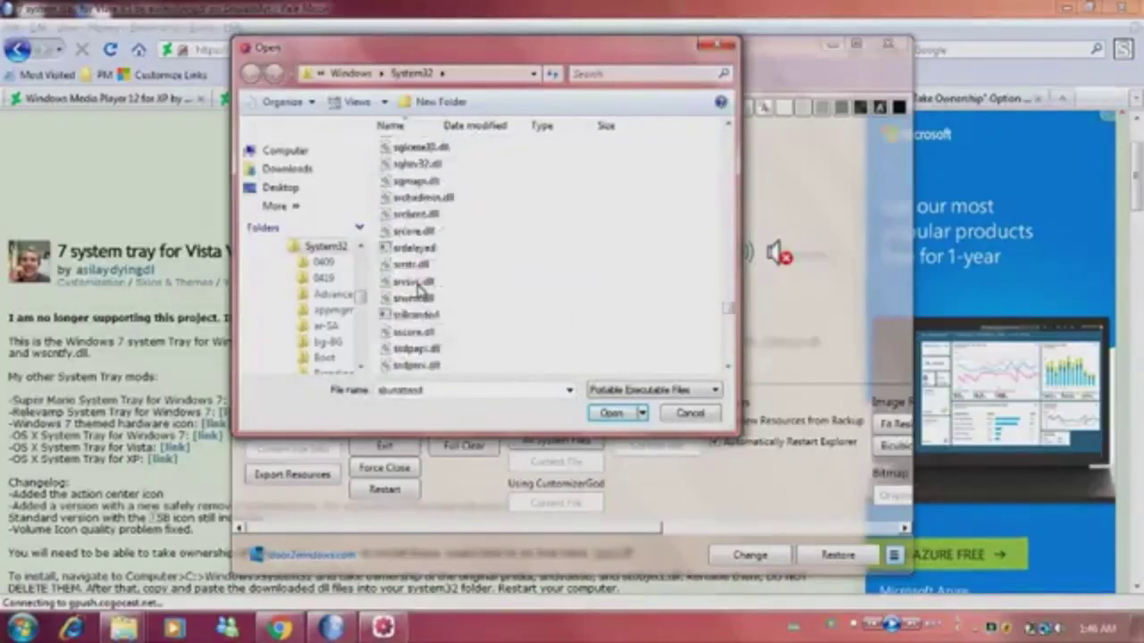
scroll(420, 289, "up", 6)
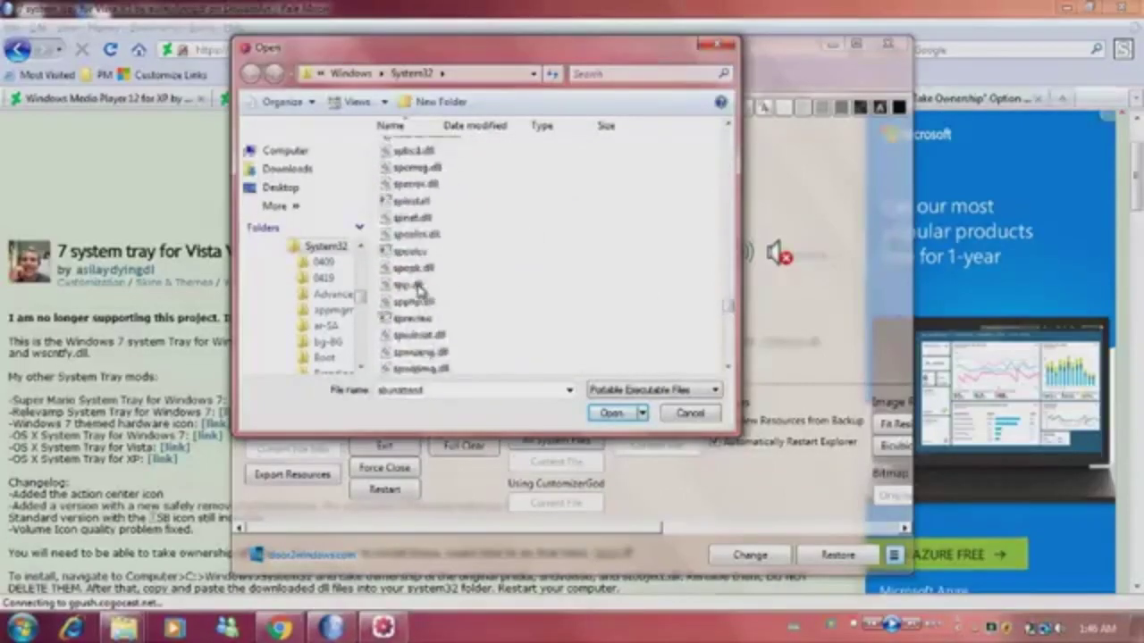
scroll(420, 290, "down", 6)
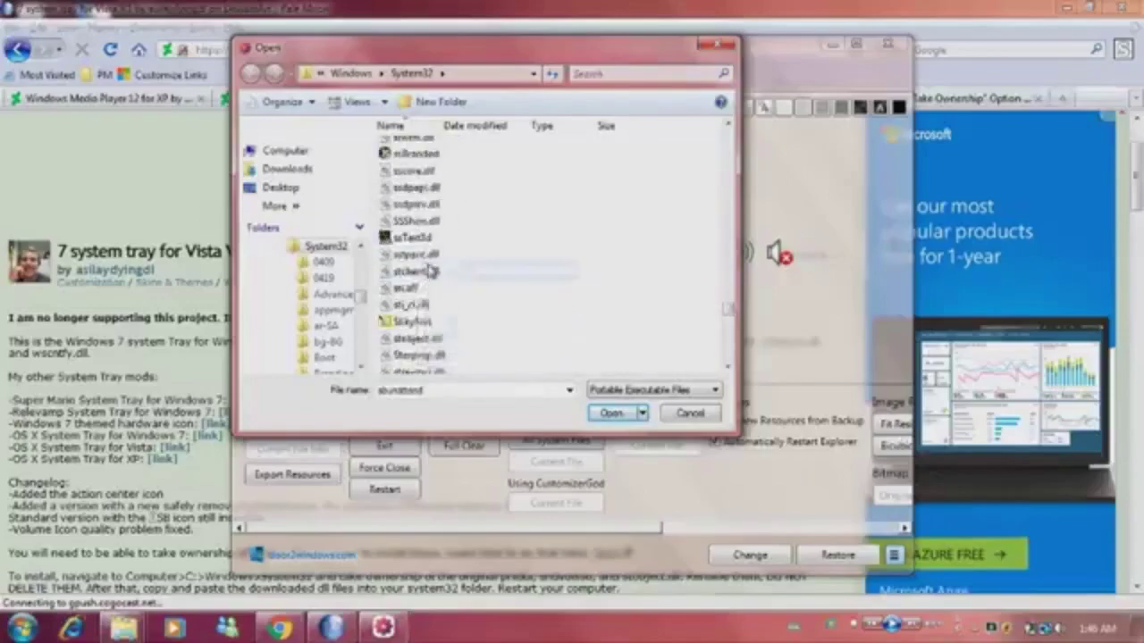
double_click(411, 346)
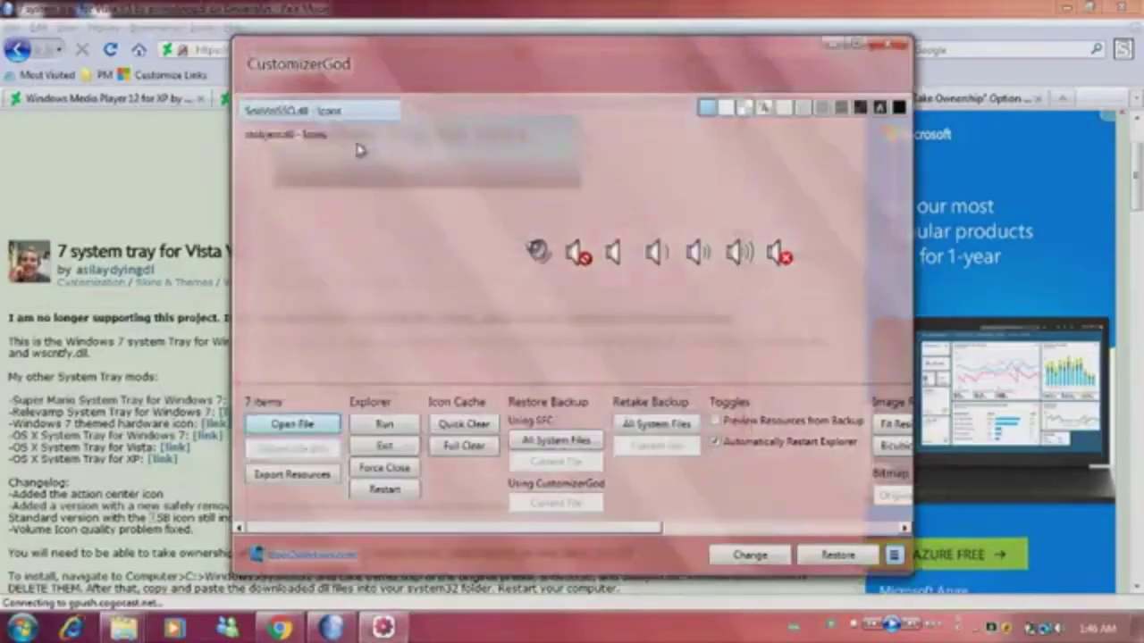
left_click(357, 136)
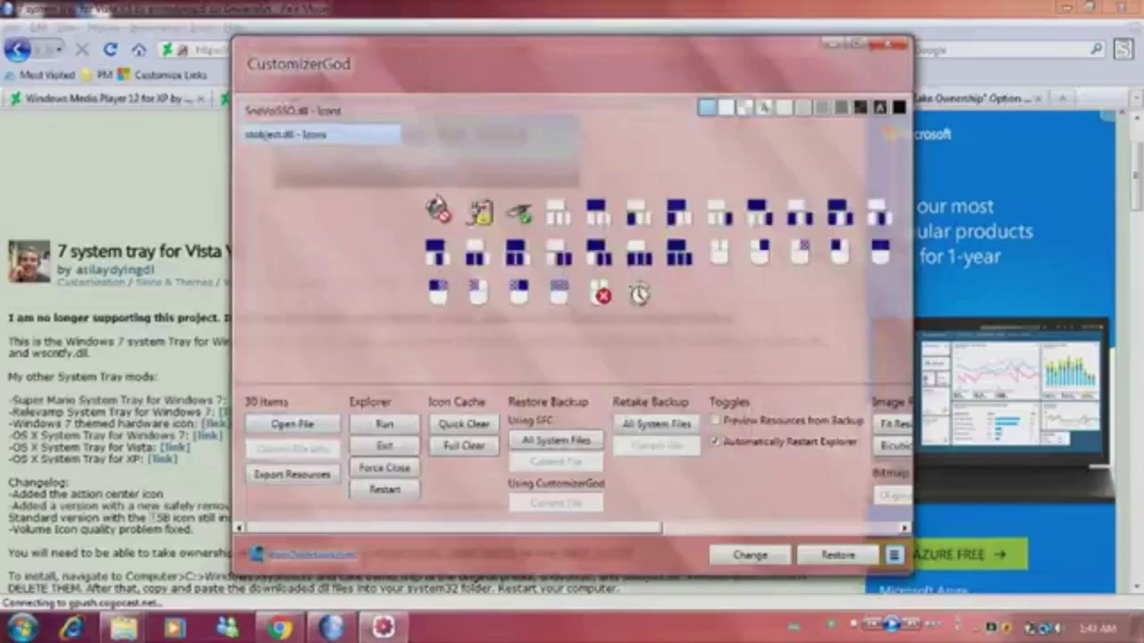
Return to the SndVolSSO.dll icons, start replacing the three-wave speaker icon and browse the Downloads folder for the image
left_click(312, 111)
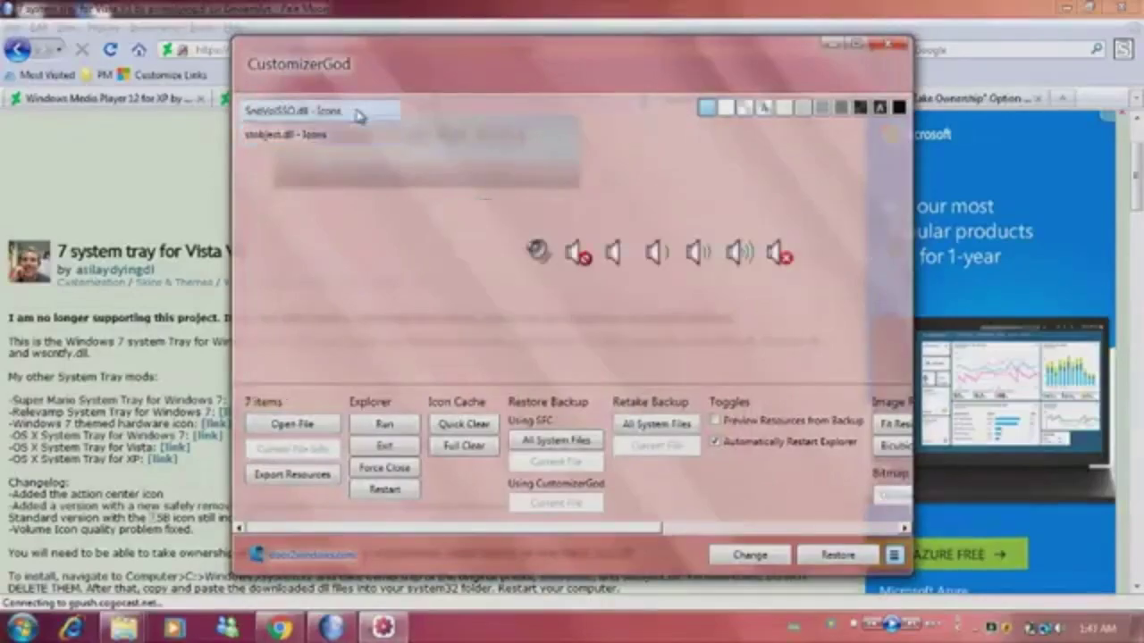
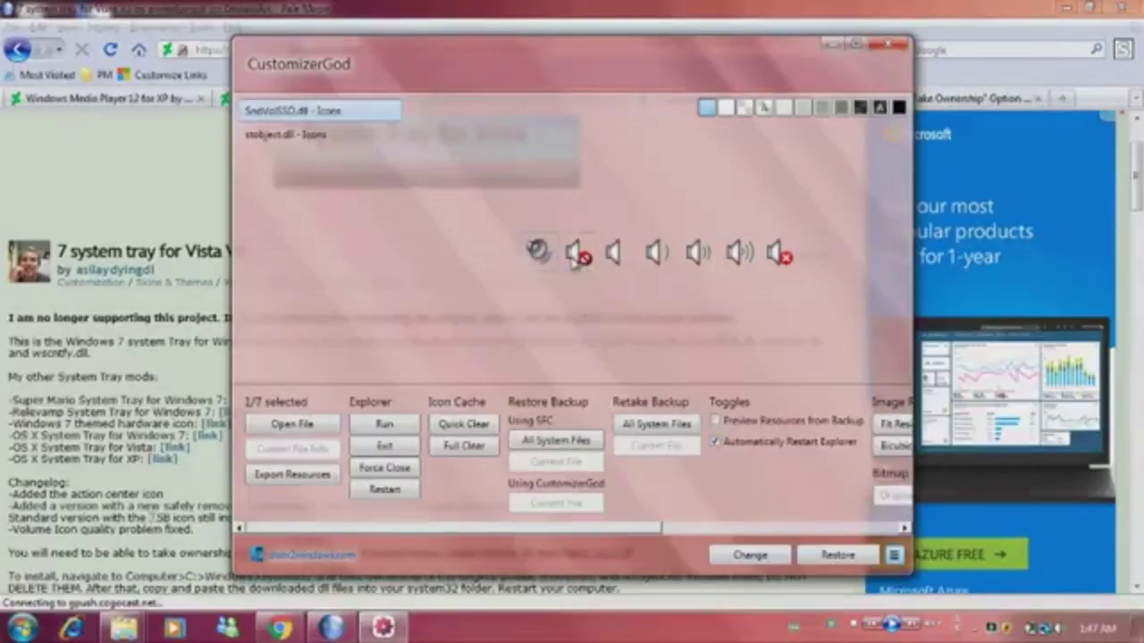
left_click(574, 262)
left_click(749, 281)
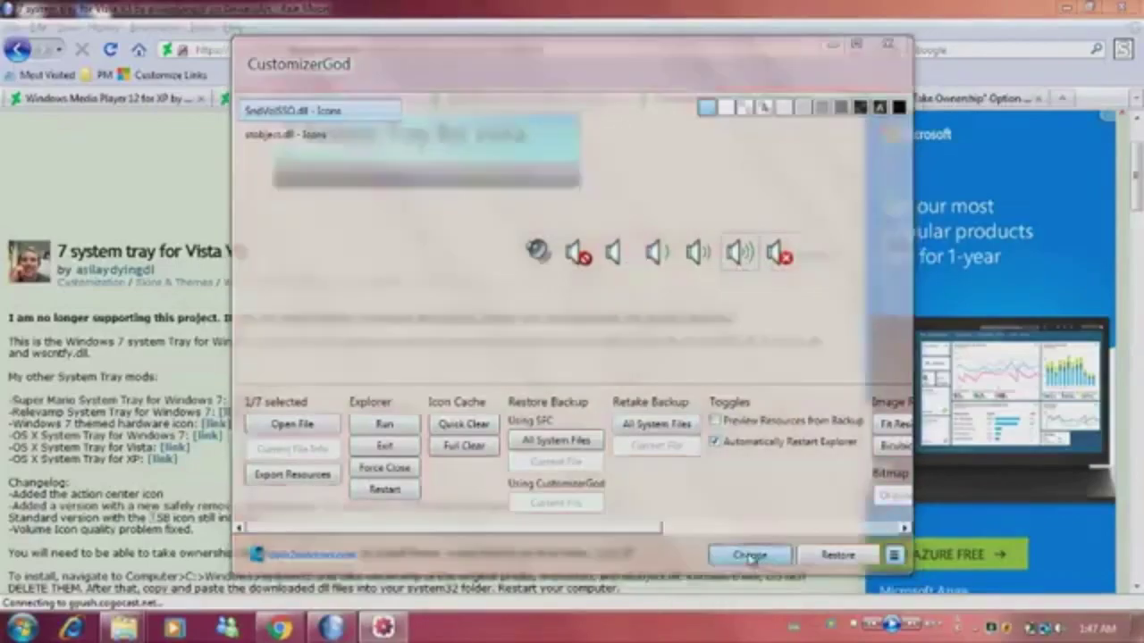
left_click(751, 555)
left_click(290, 169)
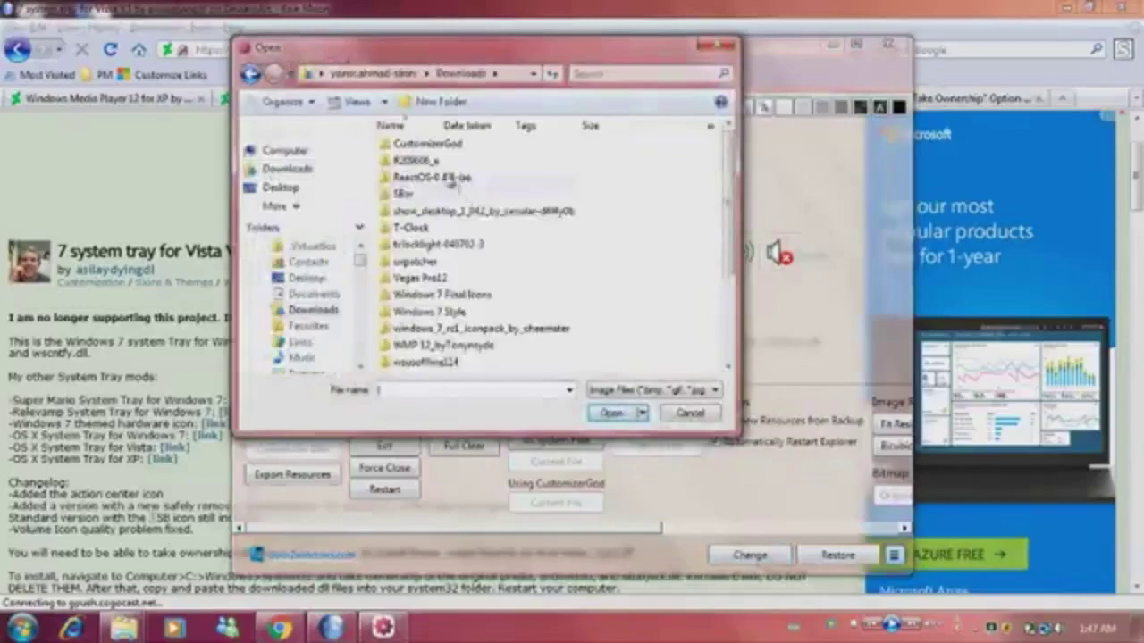
left_click(482, 329)
scroll(488, 338, "down", 2)
scroll(449, 284, "up", 2)
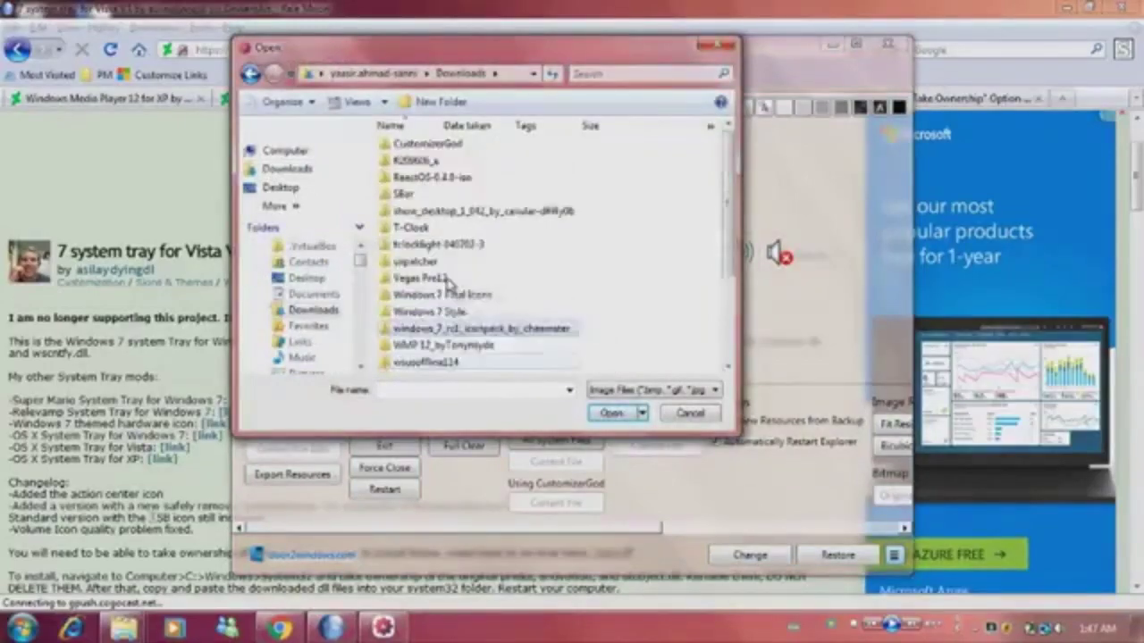
Switch to the open Icons and bitmaps folder of 7 System Tray for Vista and copy its full path
left_click(125, 628)
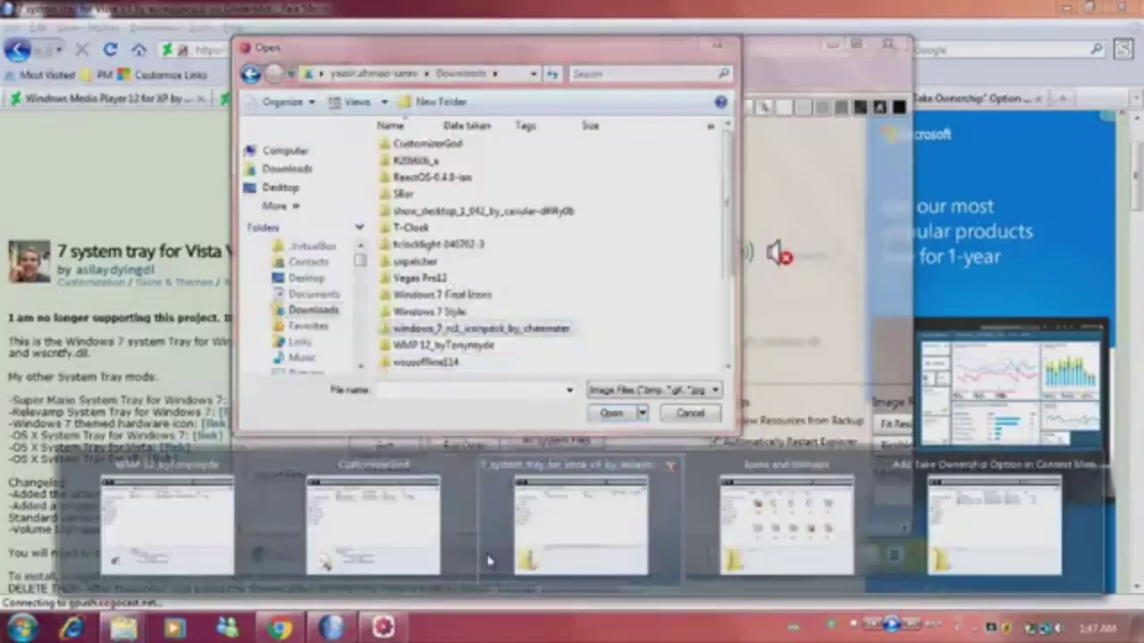
left_click(735, 565)
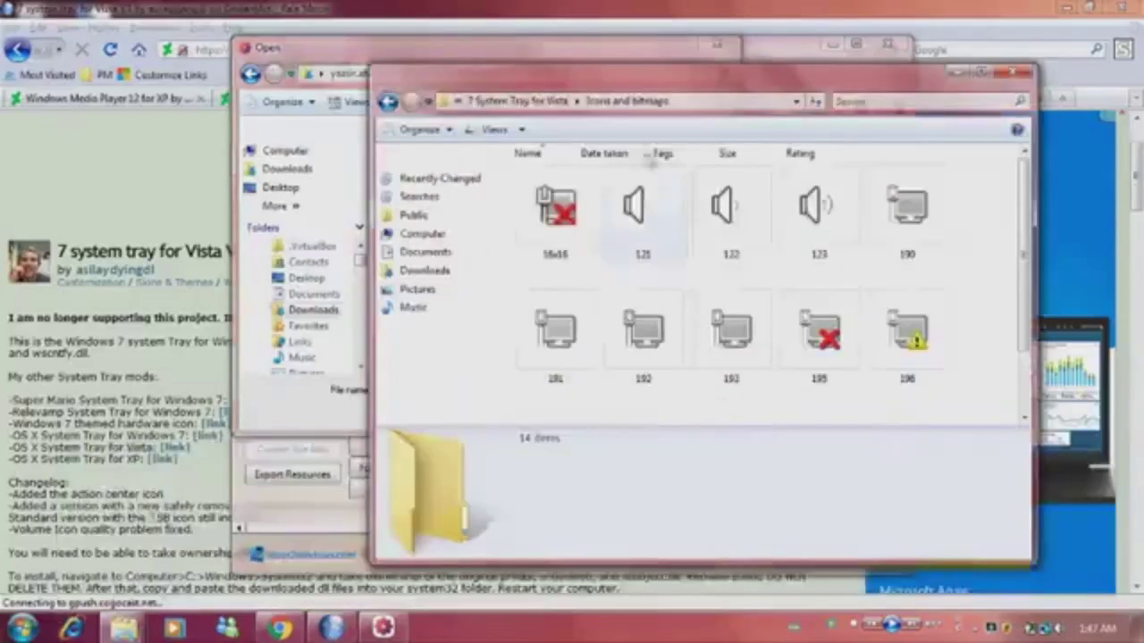
left_click(681, 102)
right_click(681, 102)
left_click(710, 147)
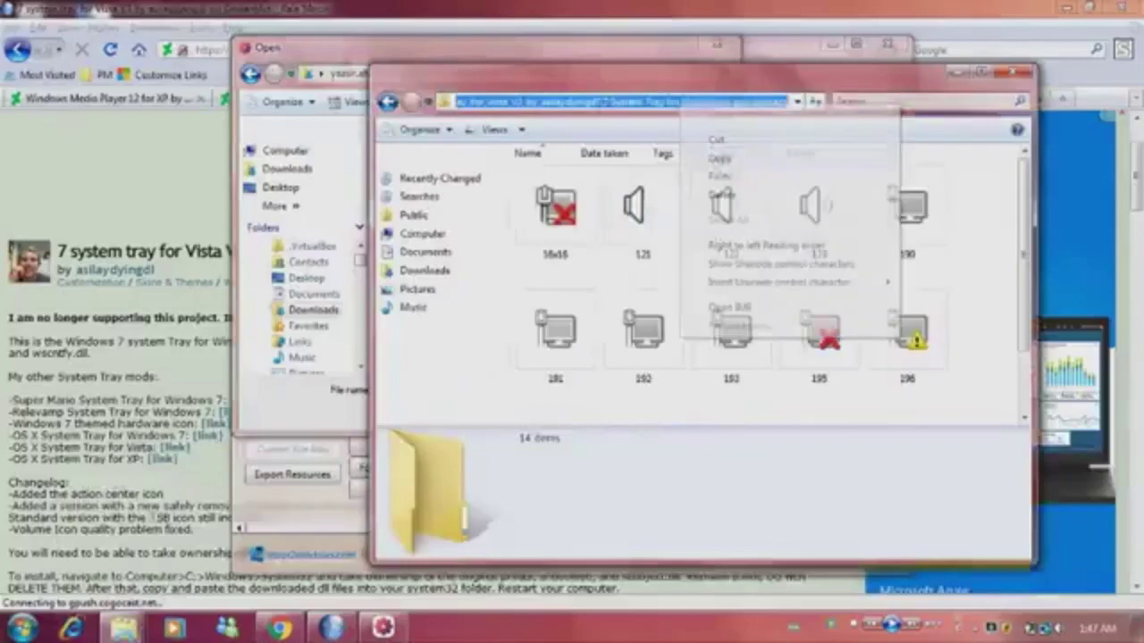
Go to the copied folder path in the file selection dialog and replace the three-wave speaker icon with image 230
left_click(357, 75)
right_click(518, 73)
left_click(538, 146)
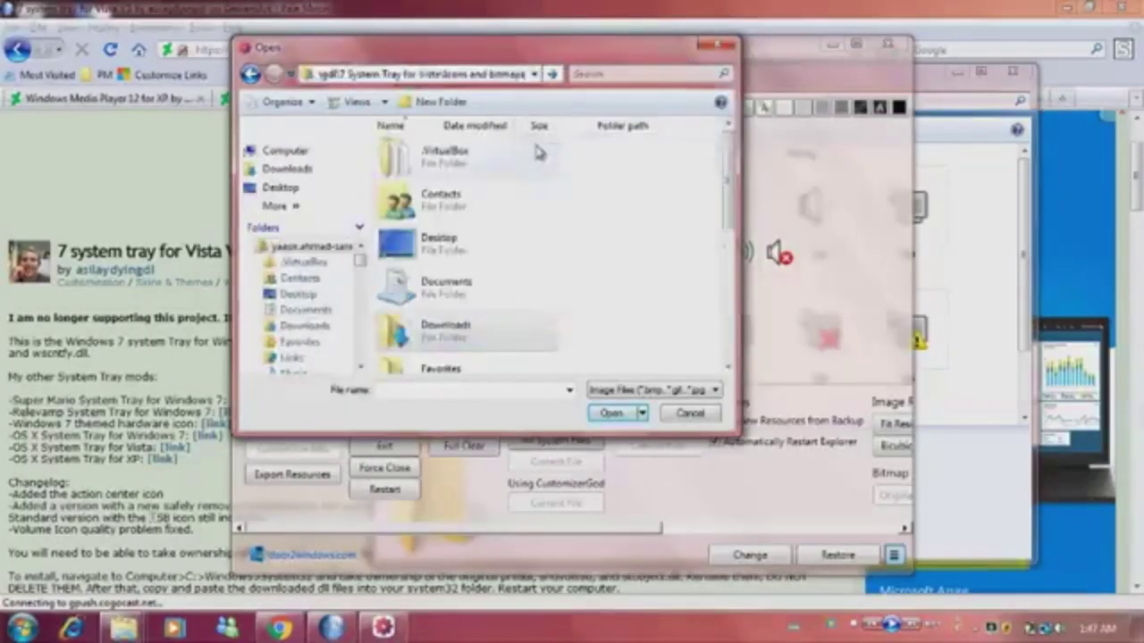
key("Return")
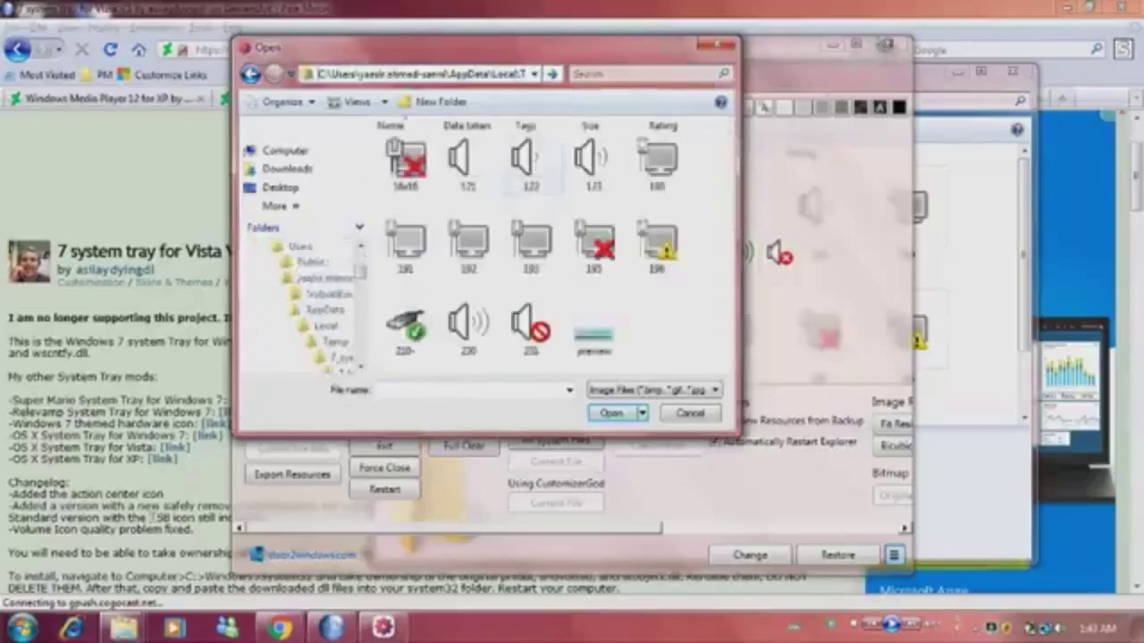
left_click_drag(562, 74, 411, 136)
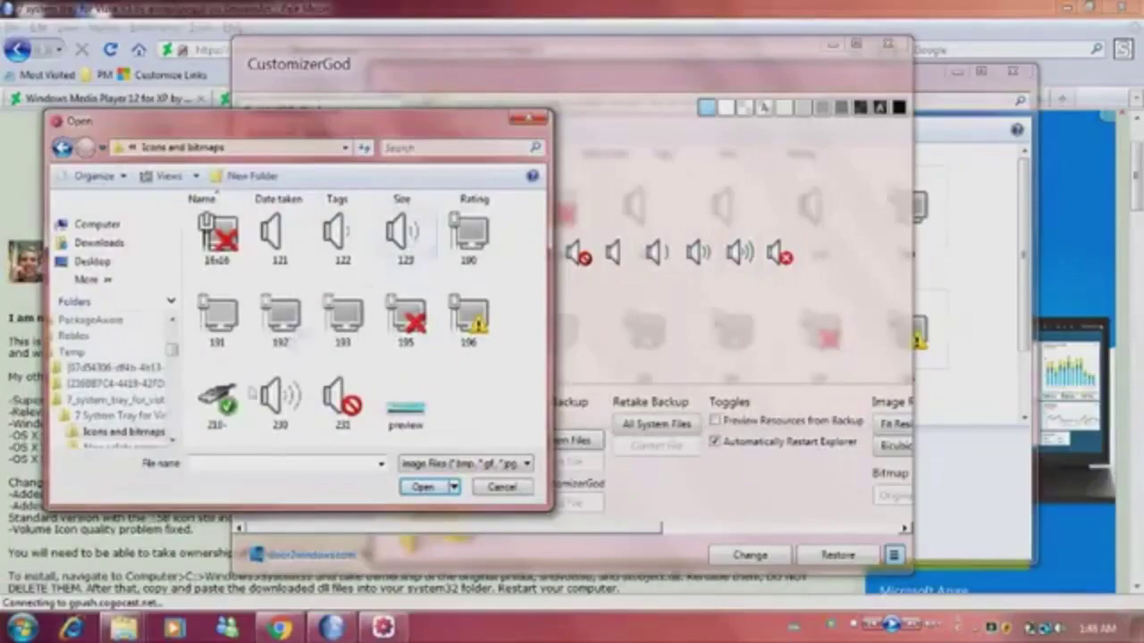
double_click(268, 397)
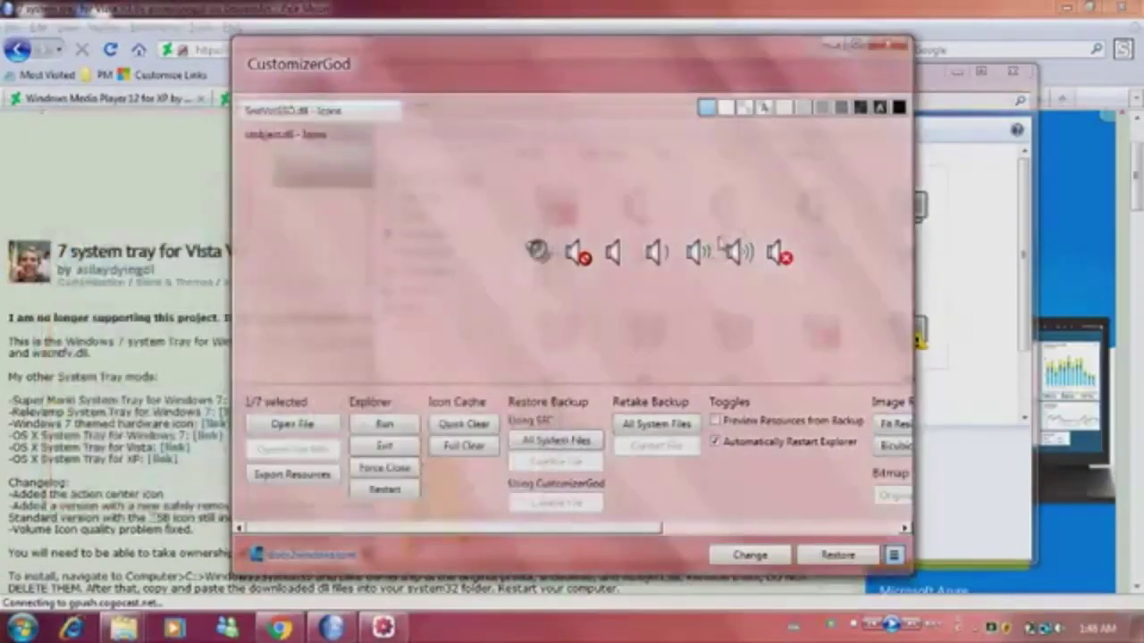
Replace the two-wave speaker icon of SndVolSSO.dll with image 123, reaching its folder through the copied path
left_click(703, 255, "ctrl")
left_click(751, 555)
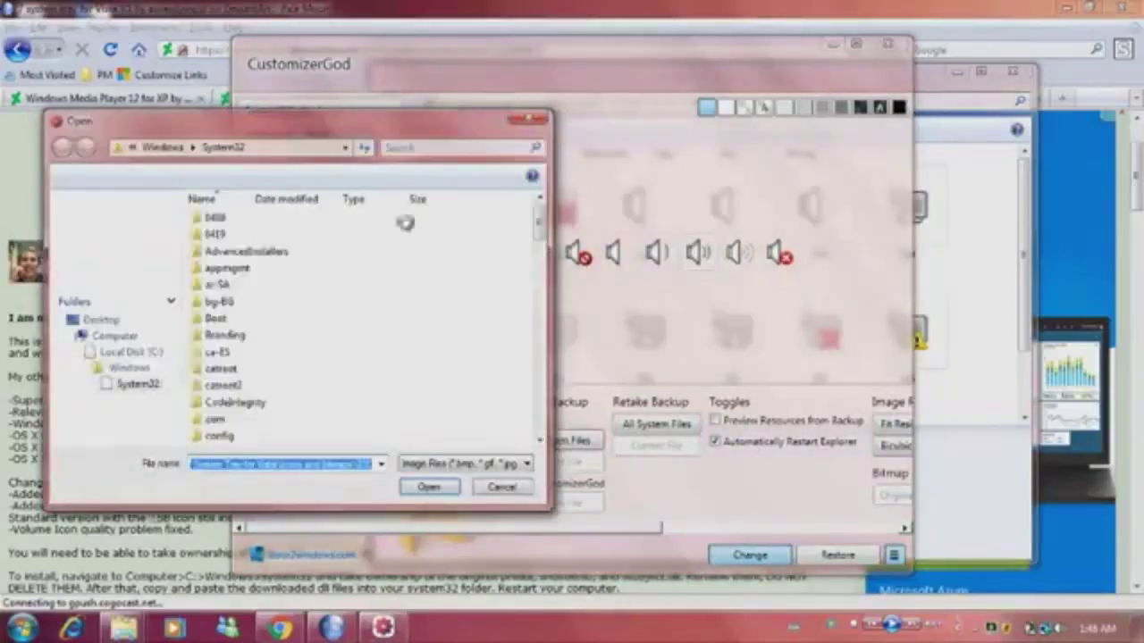
left_click(320, 150)
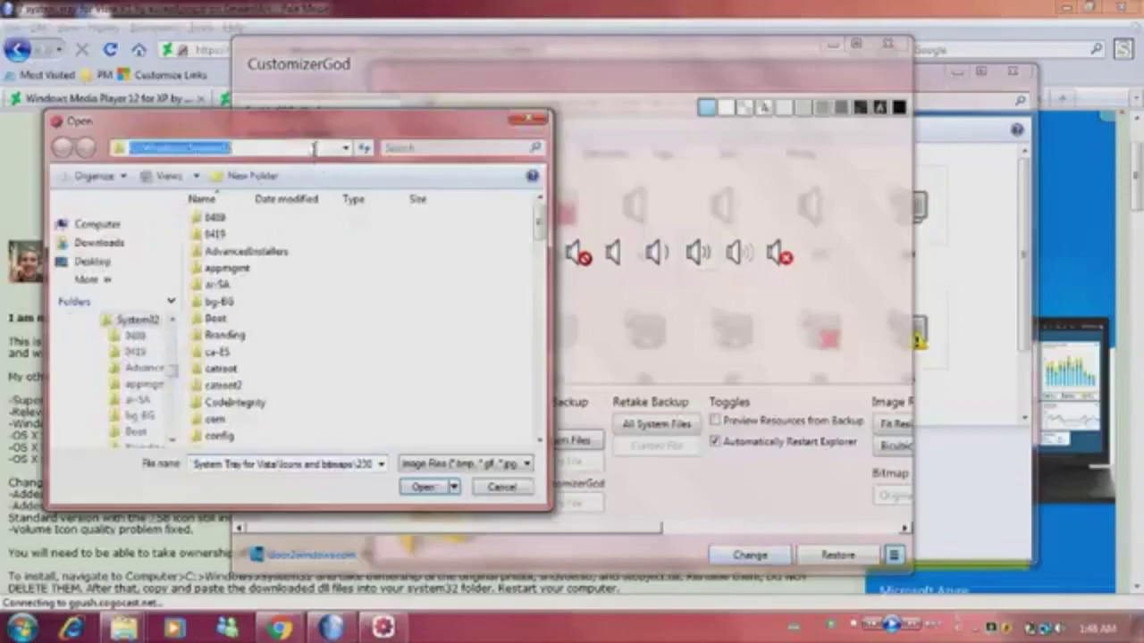
right_click(333, 153)
left_click(355, 221)
left_click(363, 149)
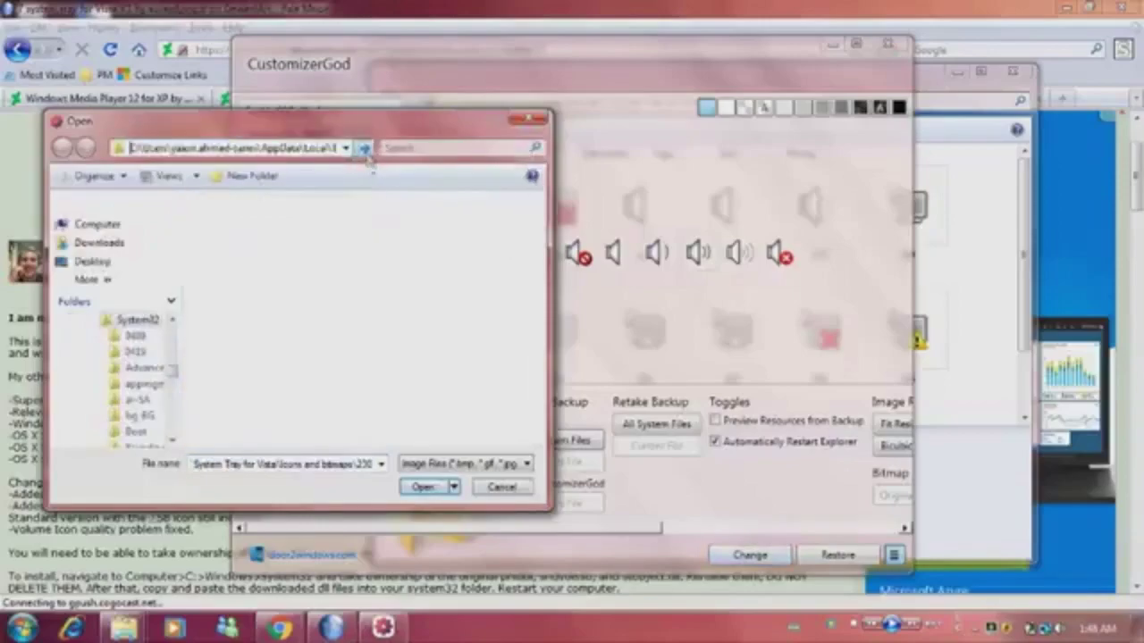
left_click(362, 254)
double_click(402, 241)
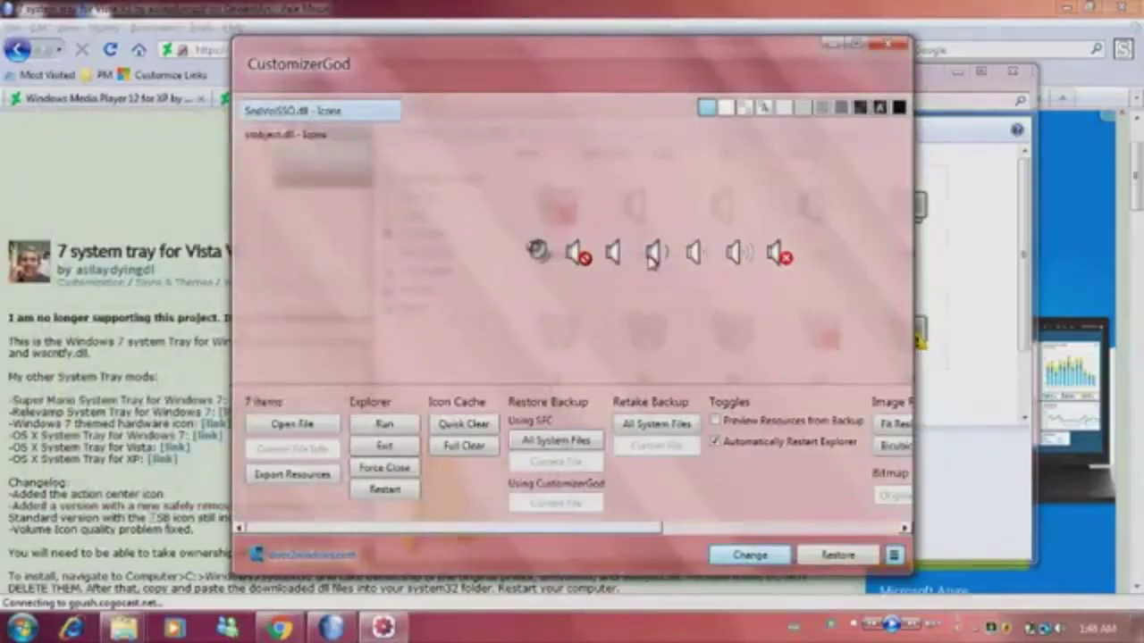
Replace the one-wave speaker icon with image 122 from the Icons and bitmaps folder
left_click(784, 560)
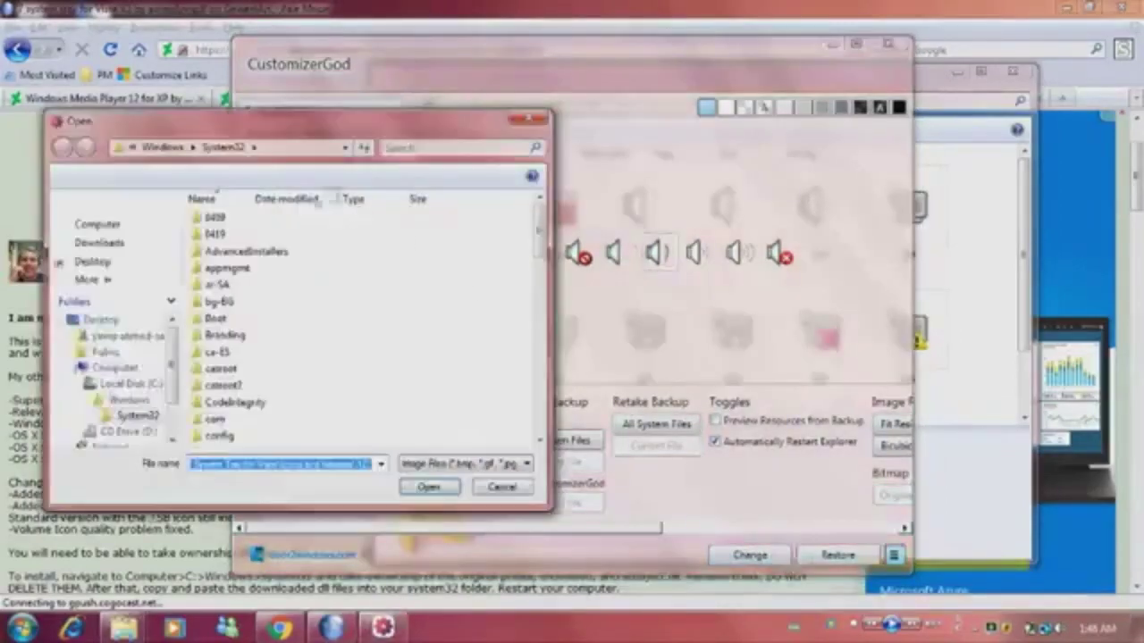
left_click(287, 145)
right_click(287, 144)
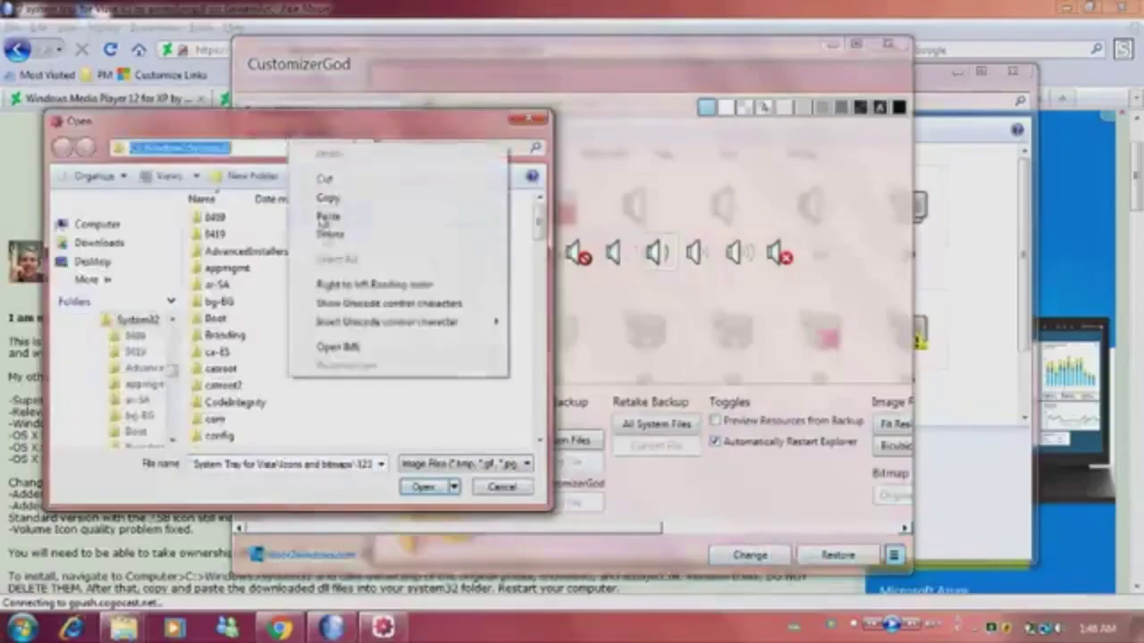
left_click(328, 216)
left_click(363, 148)
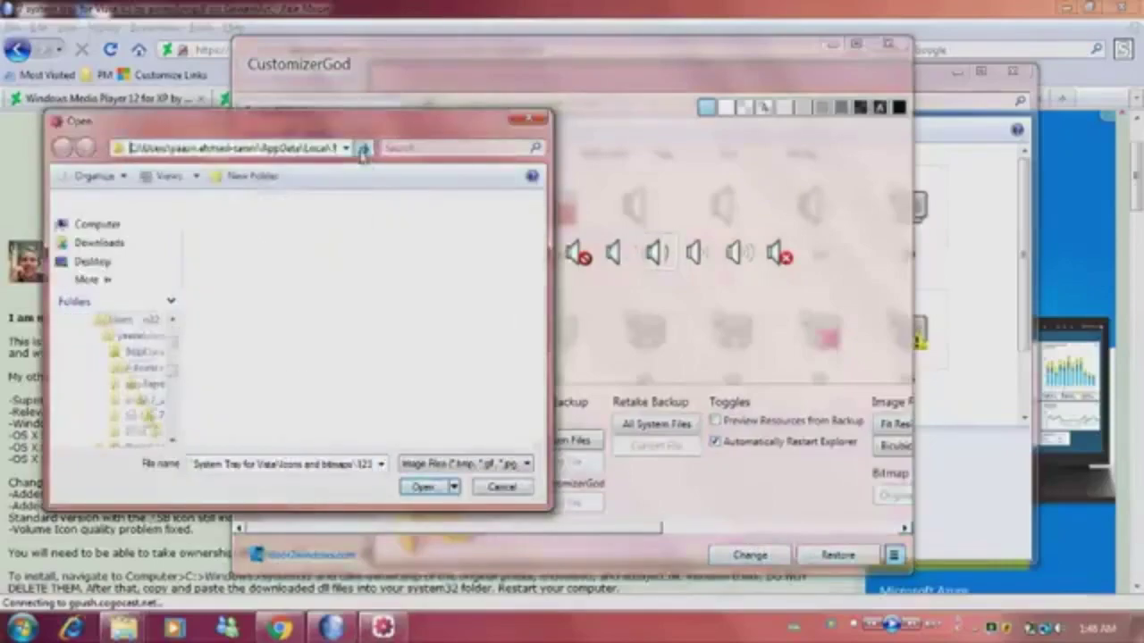
double_click(334, 235)
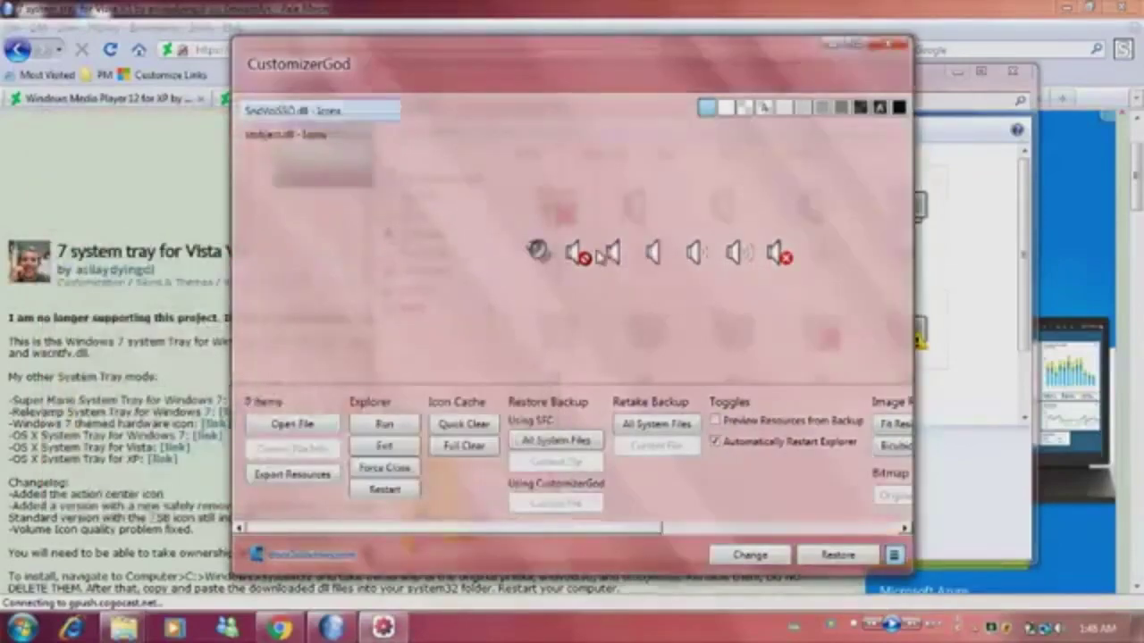
Replace the plain speaker icon without waves with image 121 from the copied folder path
left_click(770, 558)
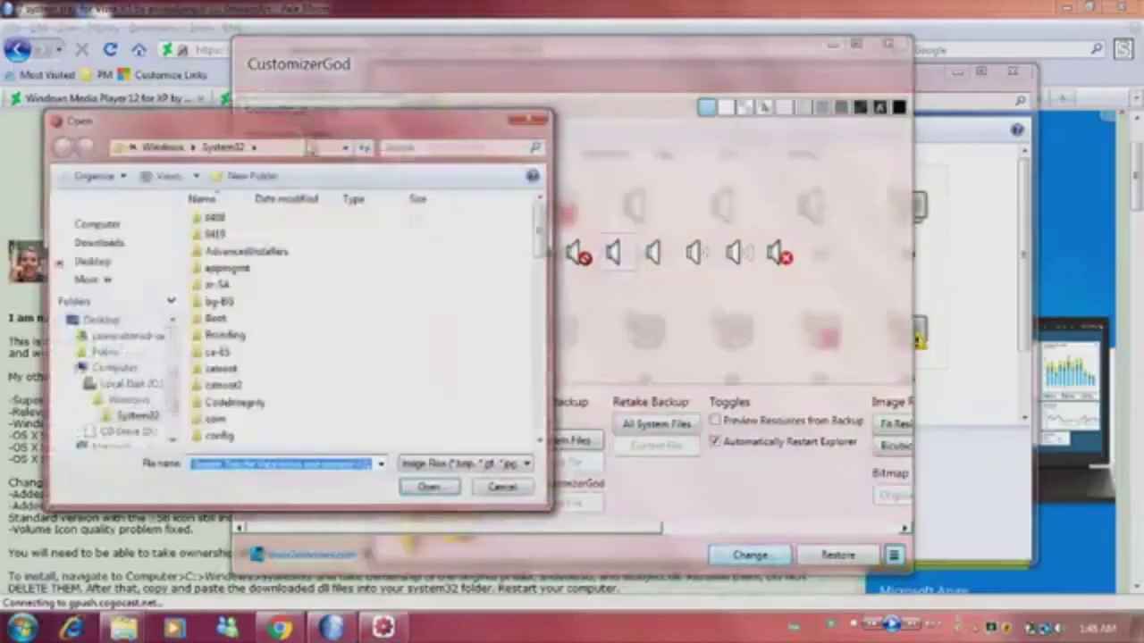
right_click(310, 150)
key("Escape")
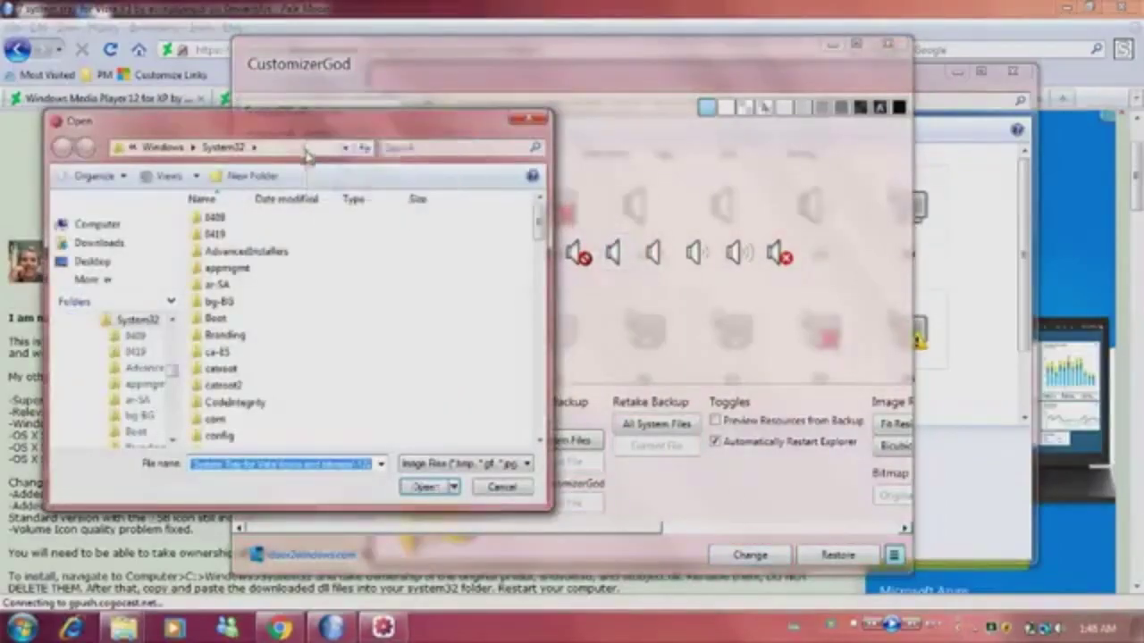
right_click(295, 152)
left_click(265, 150)
left_click(265, 150)
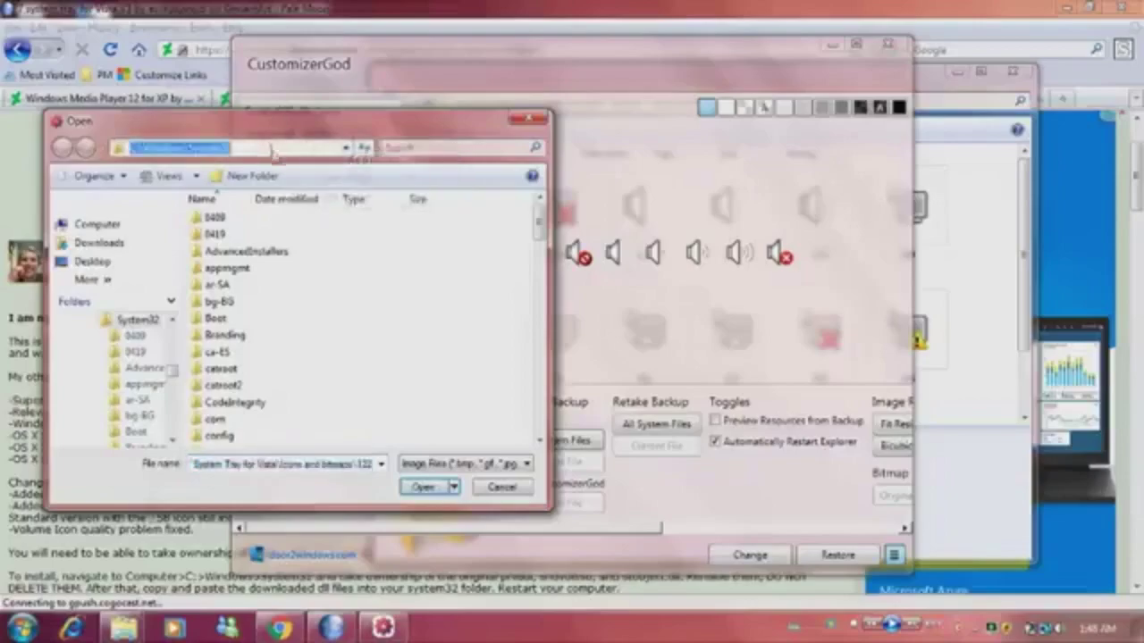
right_click(271, 151)
left_click(303, 224)
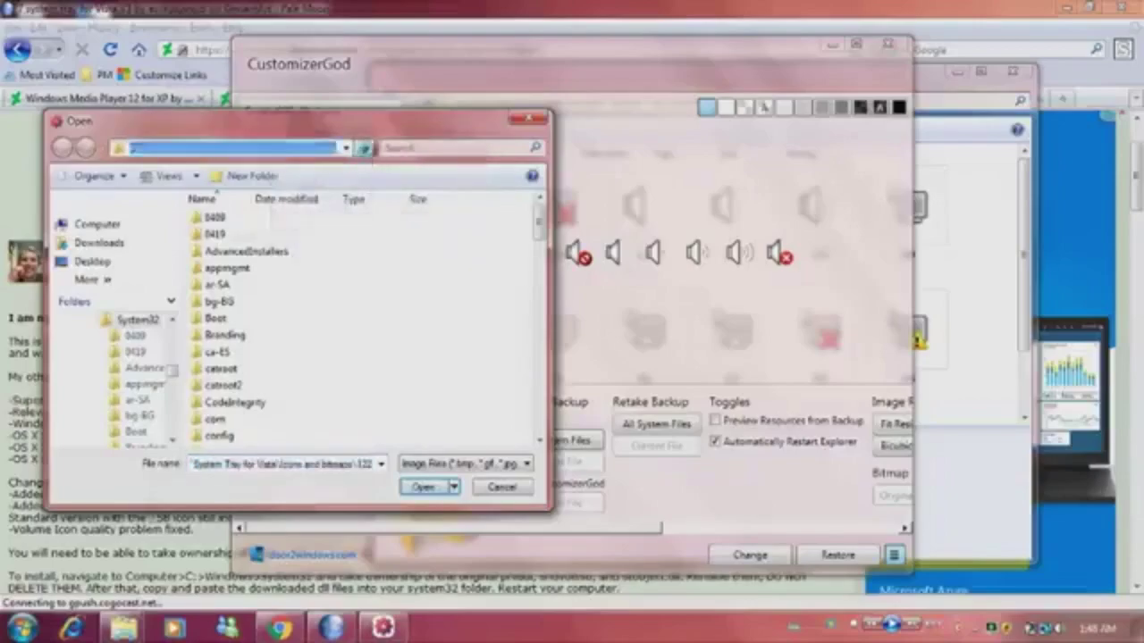
key("Return")
double_click(279, 237)
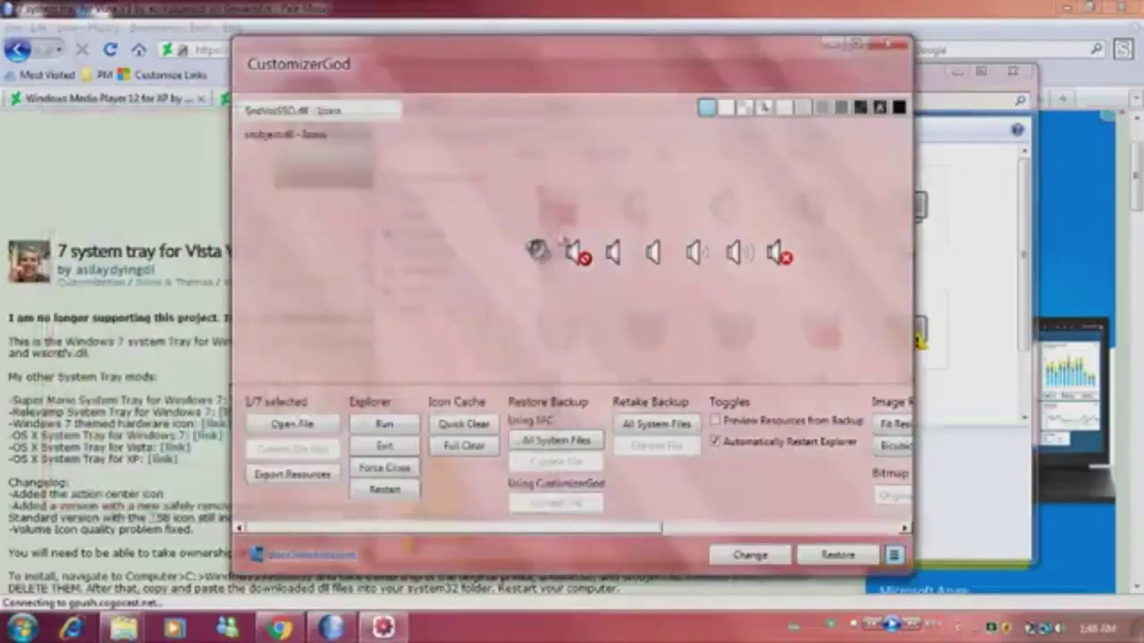
Replace the muted speaker icon of SndVolSSO.dll with image 231 from the Icons and bitmaps folder, reached through the copied path
left_click(746, 555)
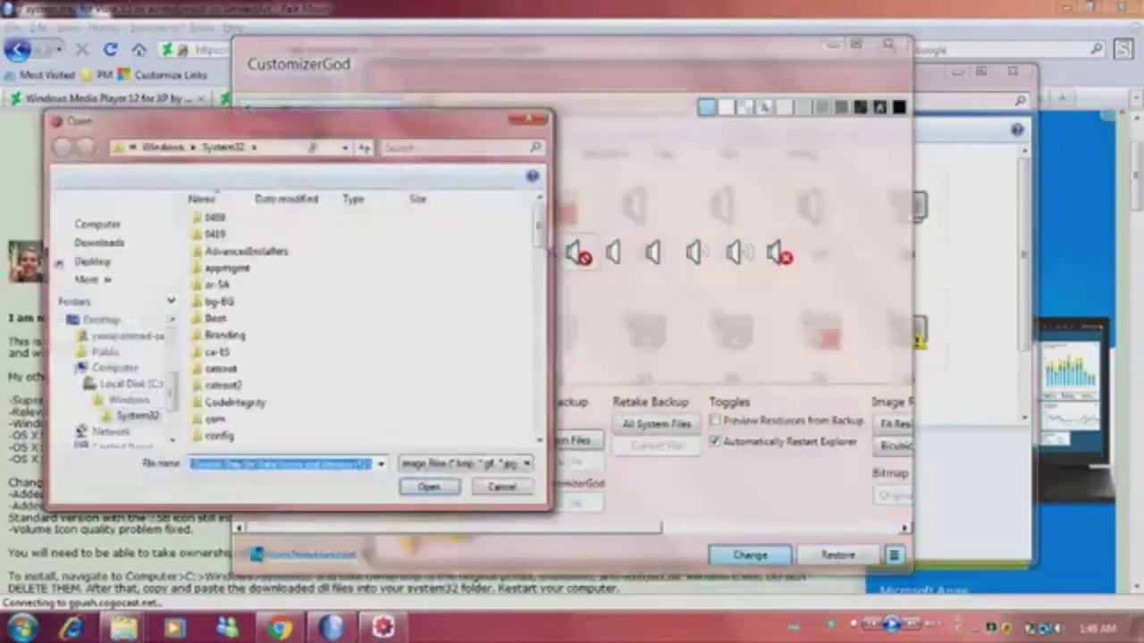
left_click(316, 150)
right_click(316, 150)
left_click(350, 227)
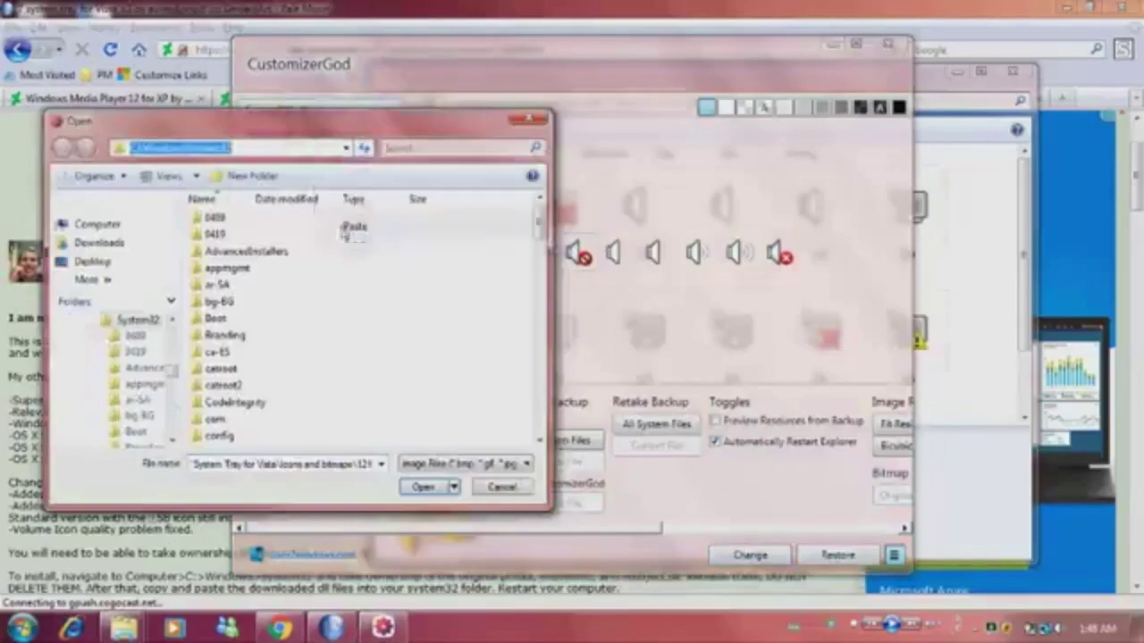
left_click(363, 147)
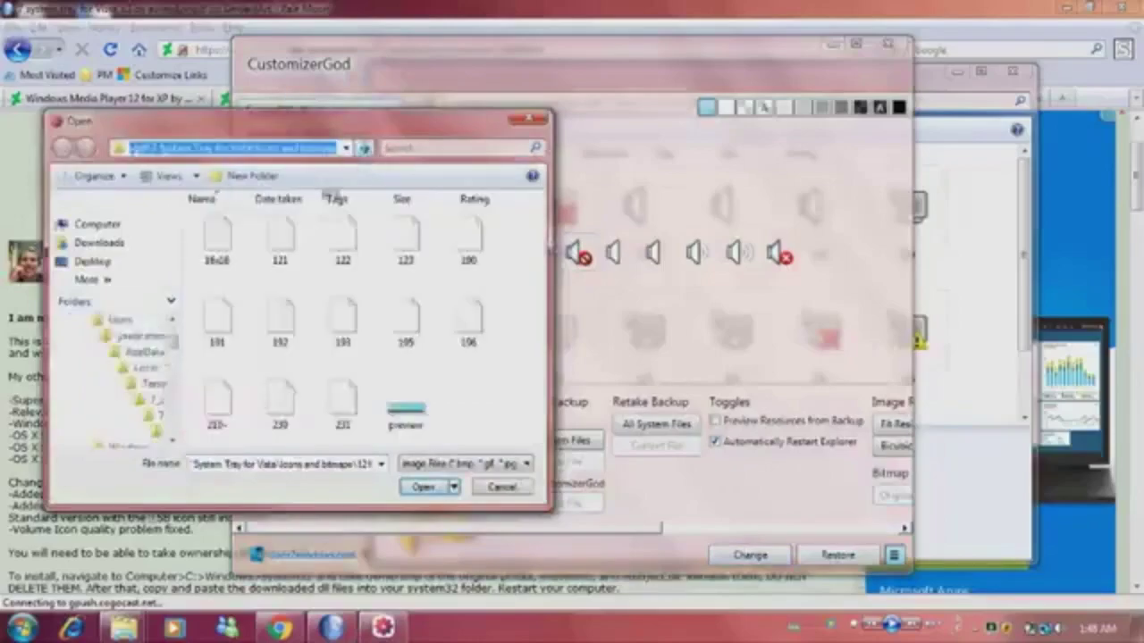
left_click(342, 402)
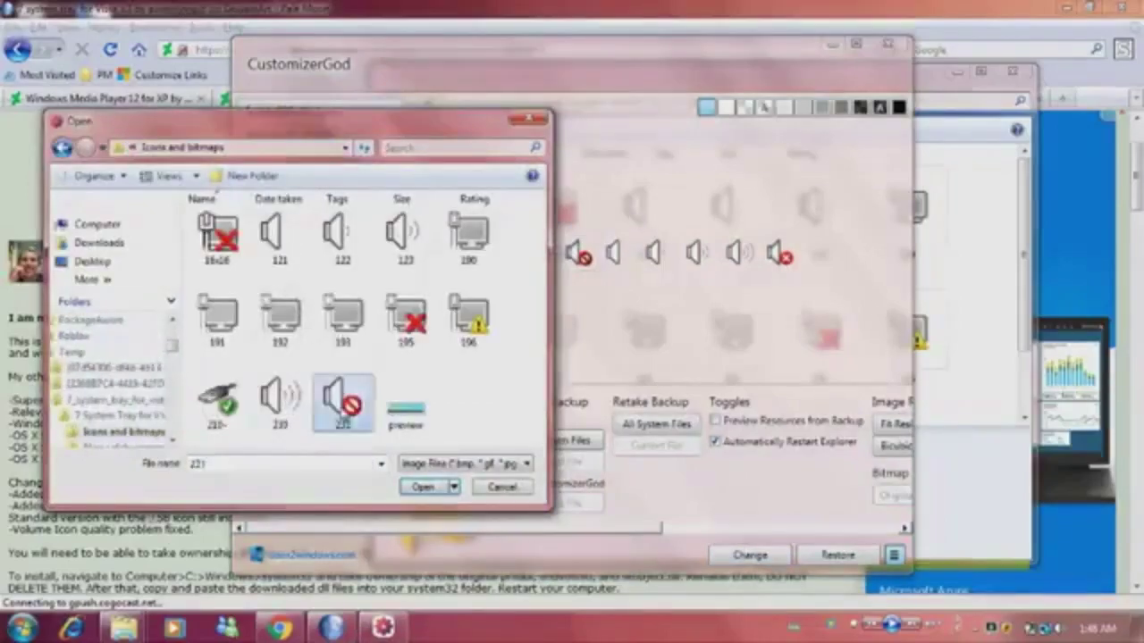
key("Return")
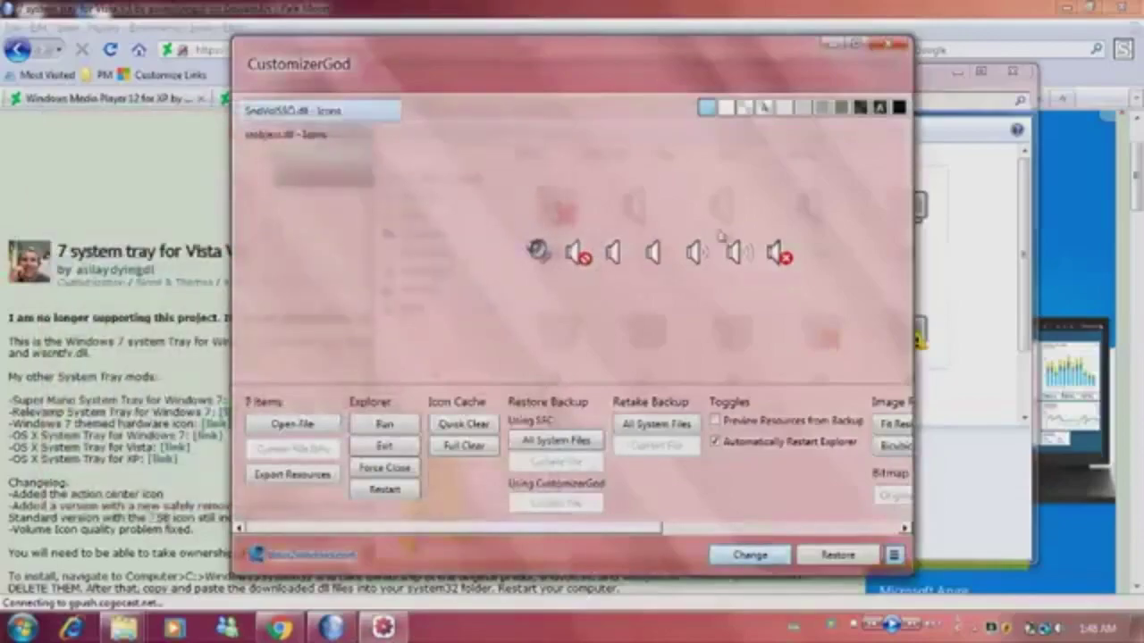
Preview the individual sizes of the speaker icon with the red X and close the preview
left_click(753, 257)
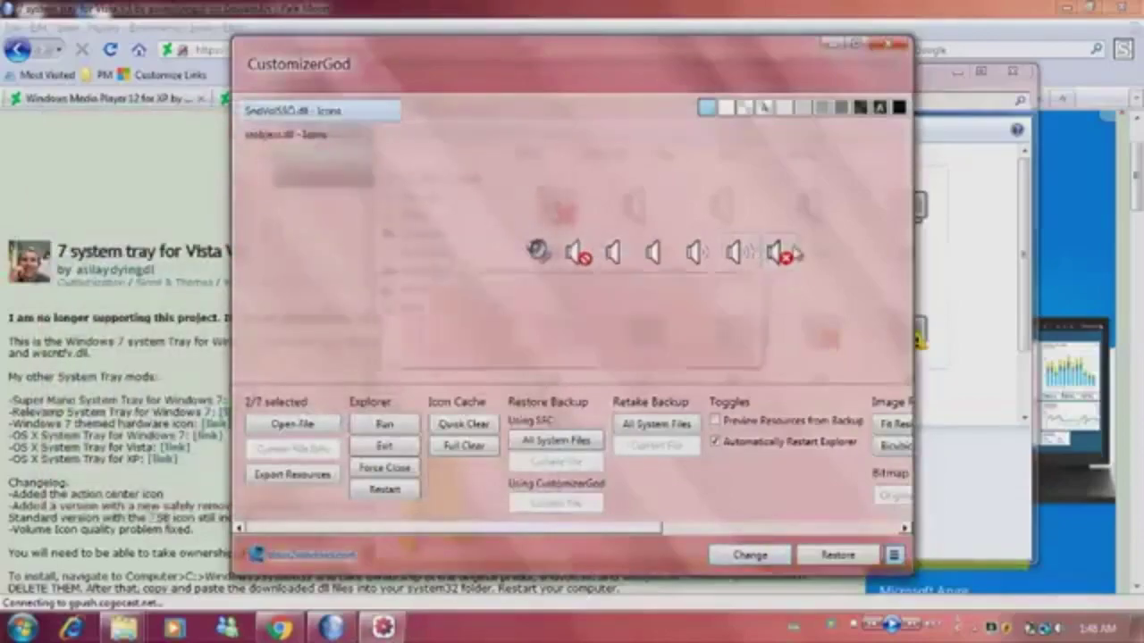
mouse_move(795, 254)
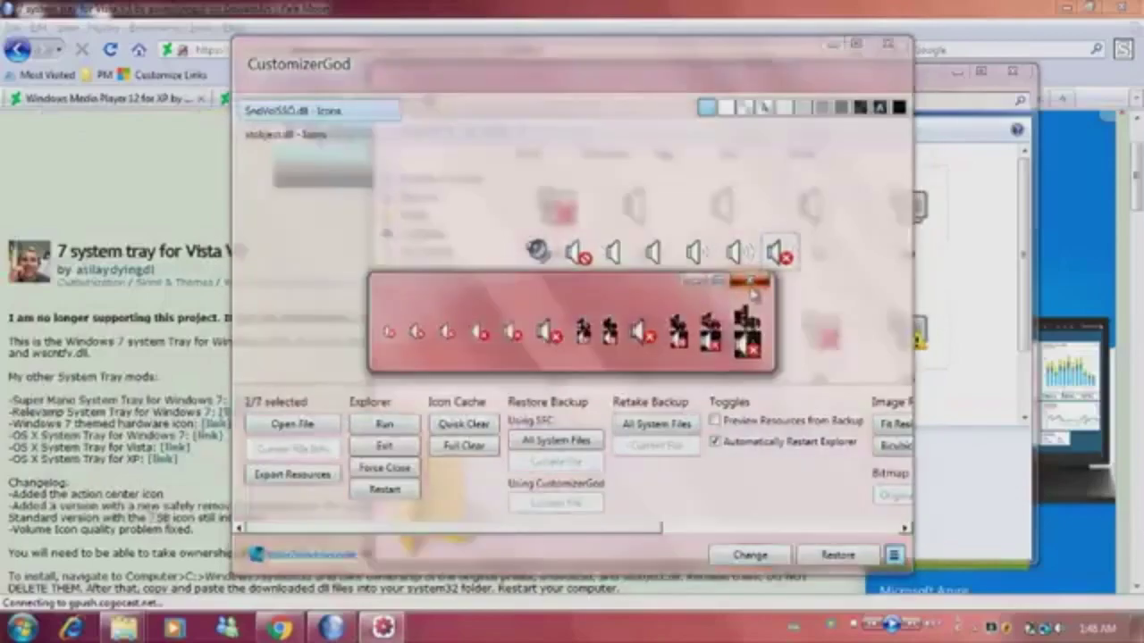
left_click(752, 291)
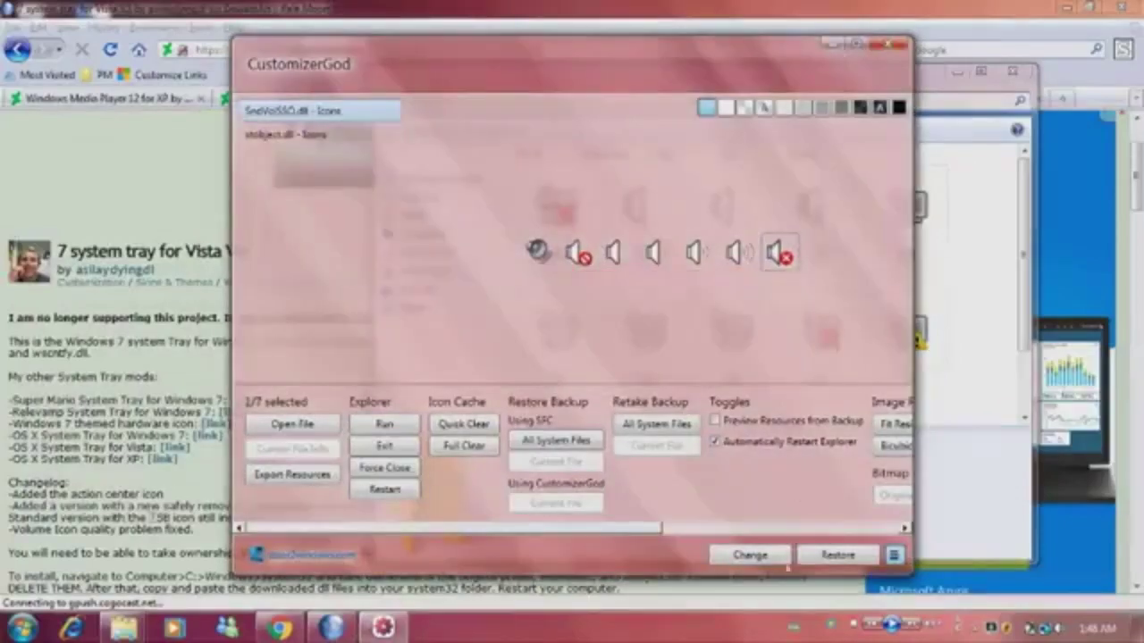
left_click(785, 558)
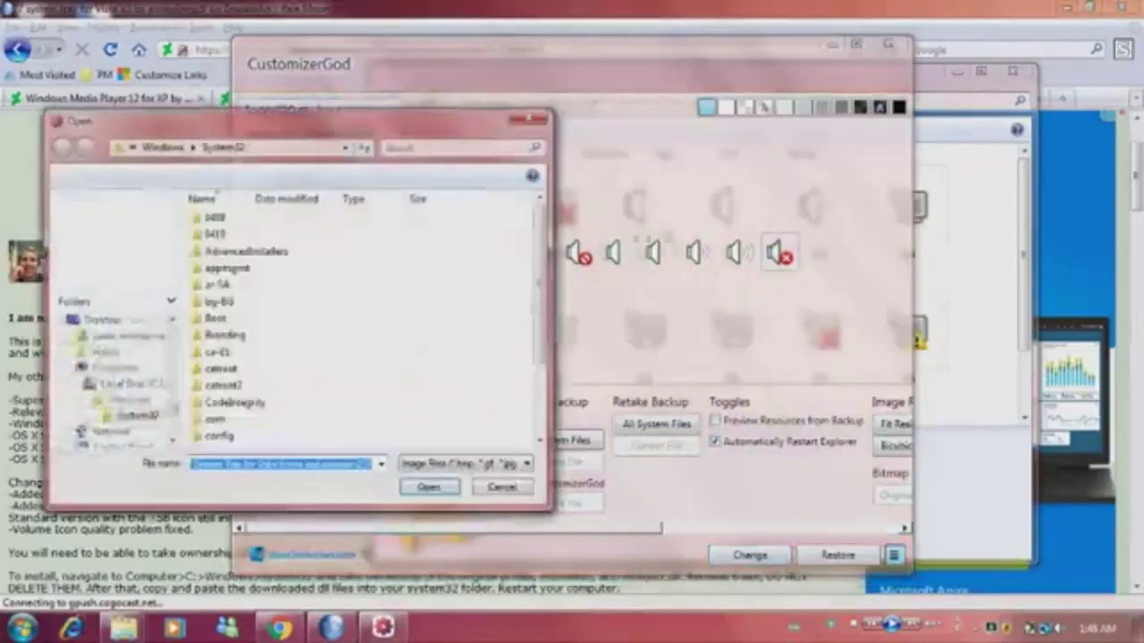
left_click_drag(547, 234, 521, 451)
right_click(324, 145)
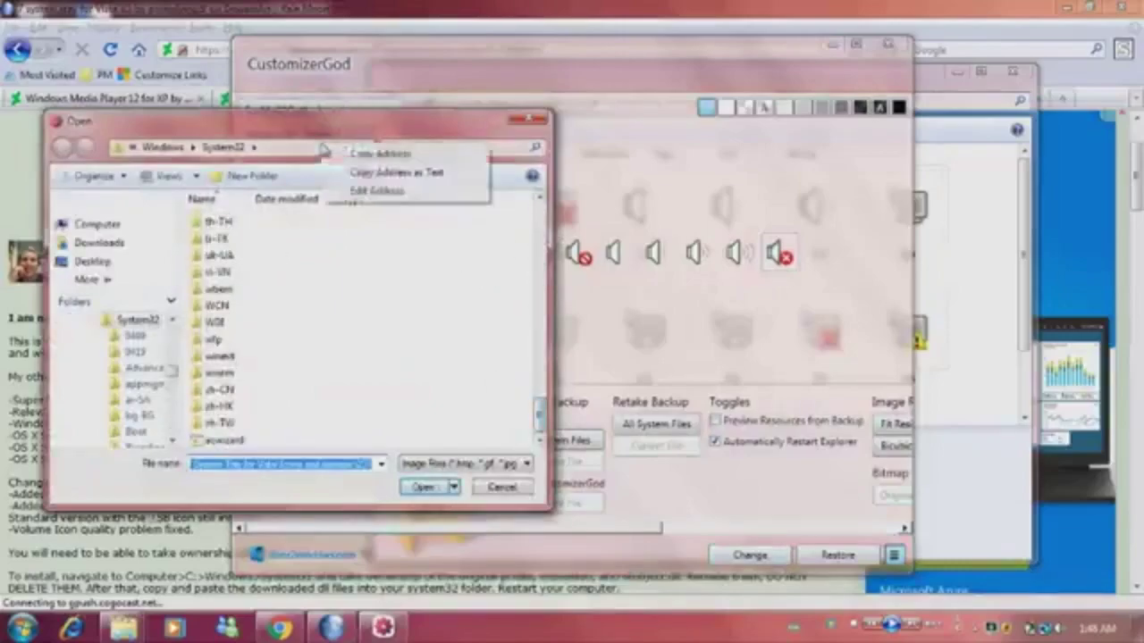
left_click(357, 197)
right_click(314, 148)
left_click(354, 220)
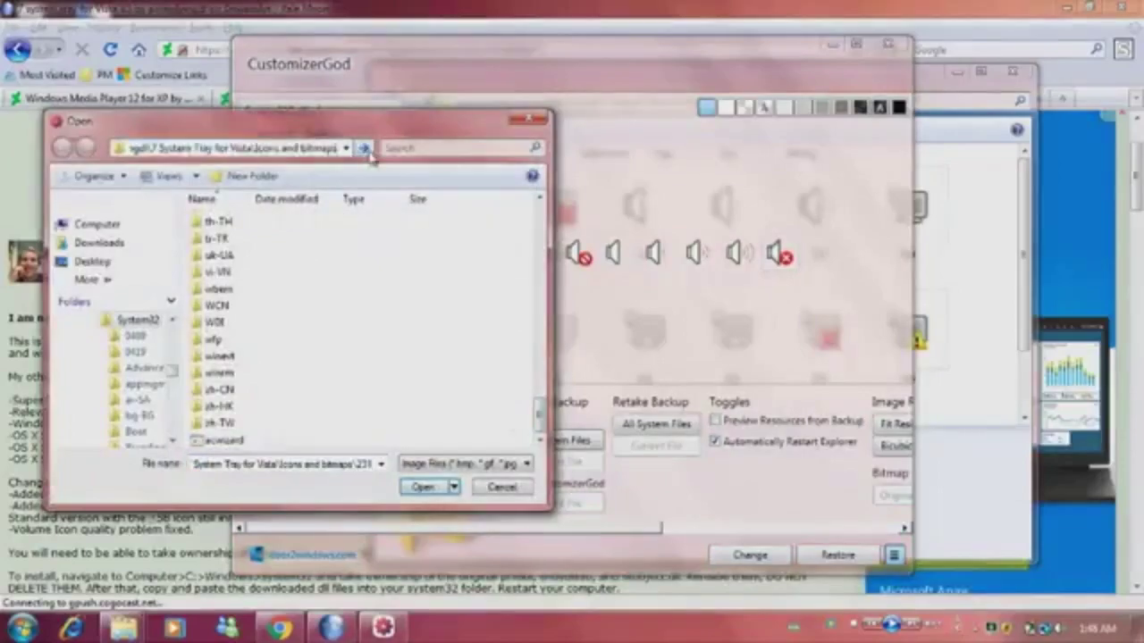
key("Return")
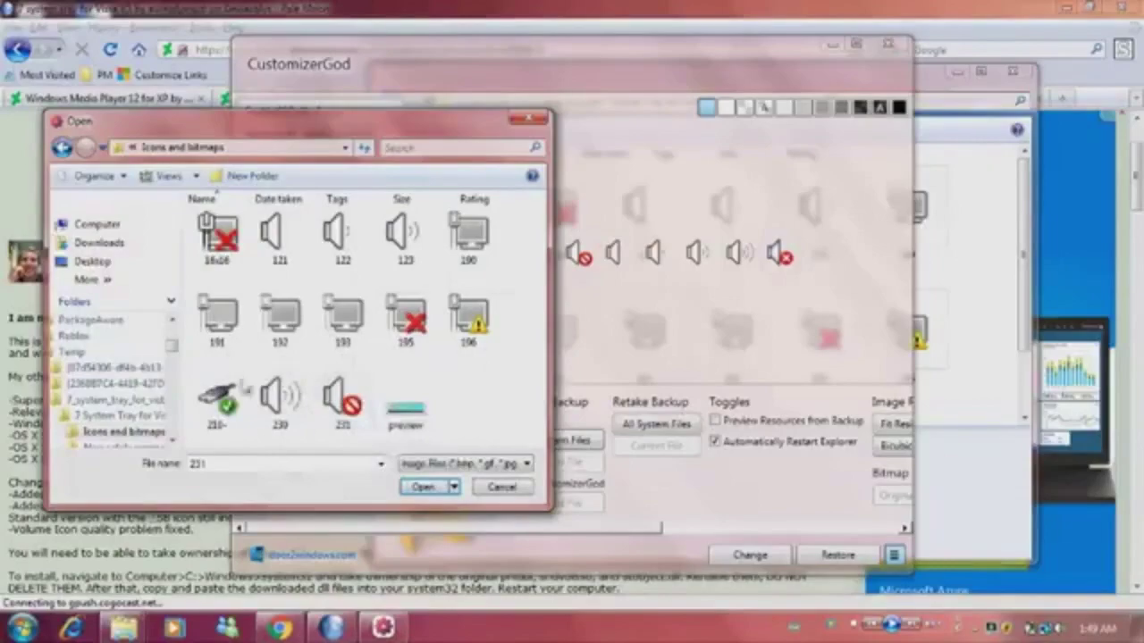
left_click(502, 487)
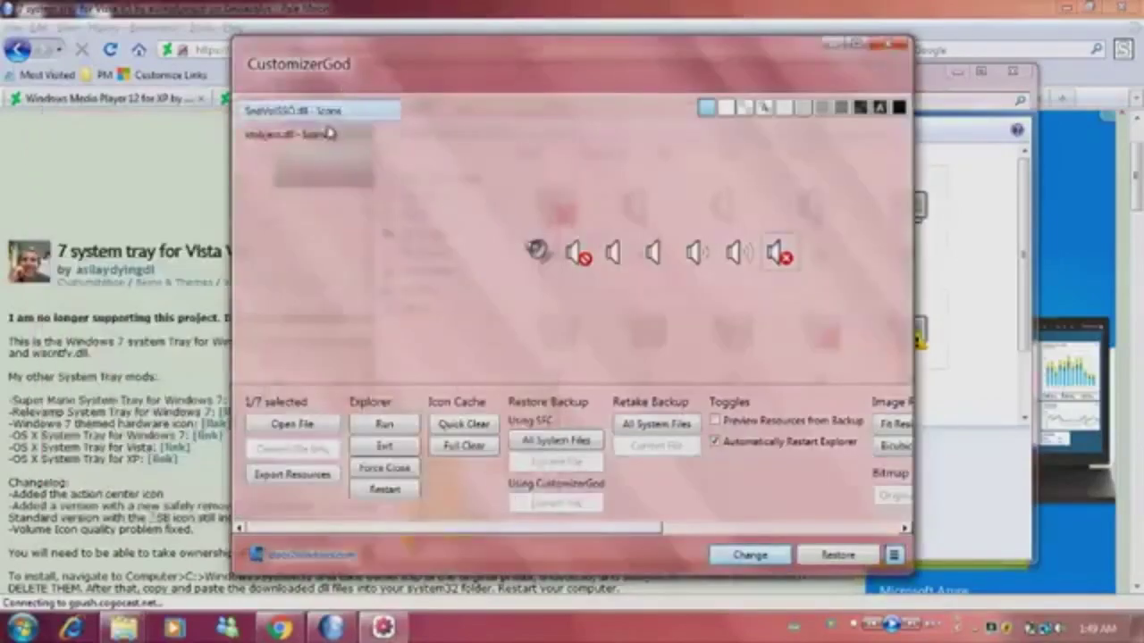
Display the icons of stobject.dll and browse the System32 folder for another system file to open
left_click(329, 135)
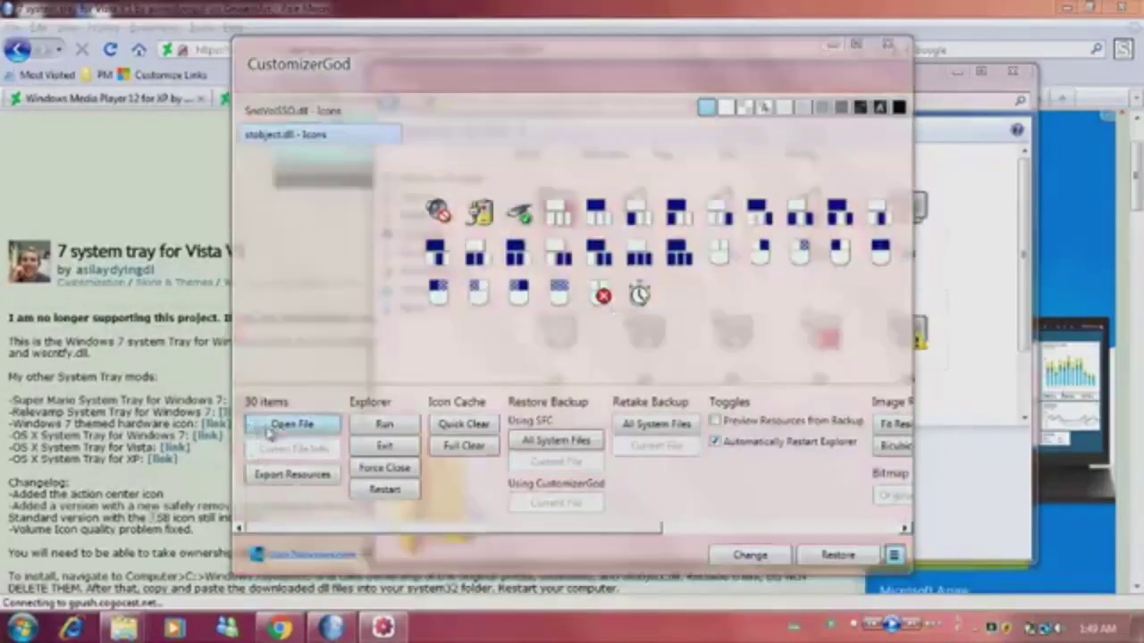
left_click(291, 424)
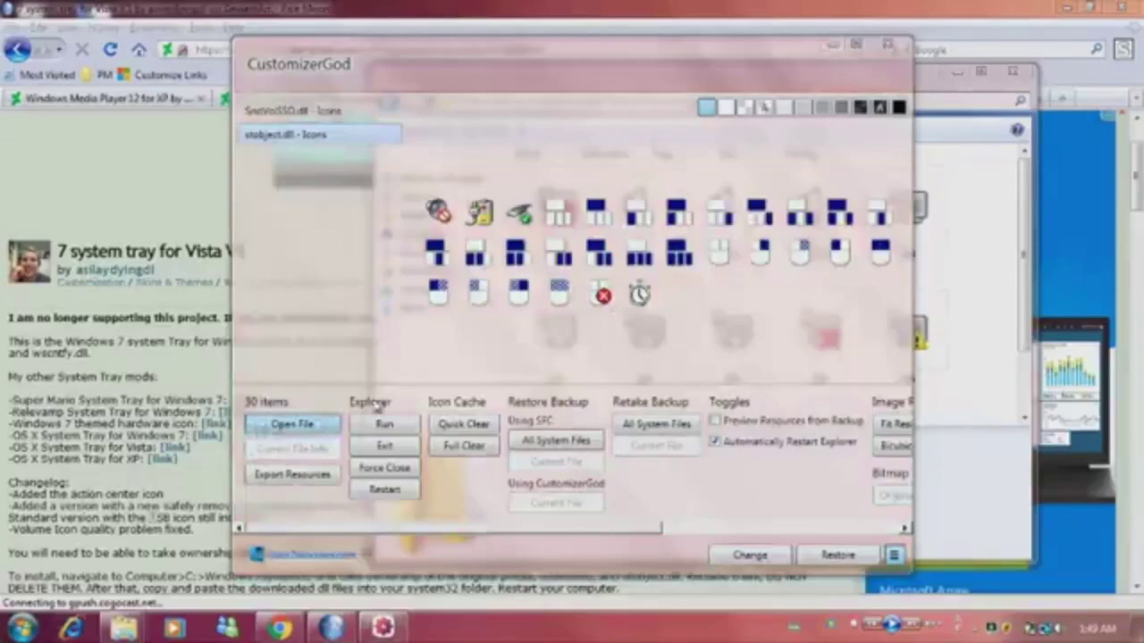
left_click_drag(540, 217, 533, 333)
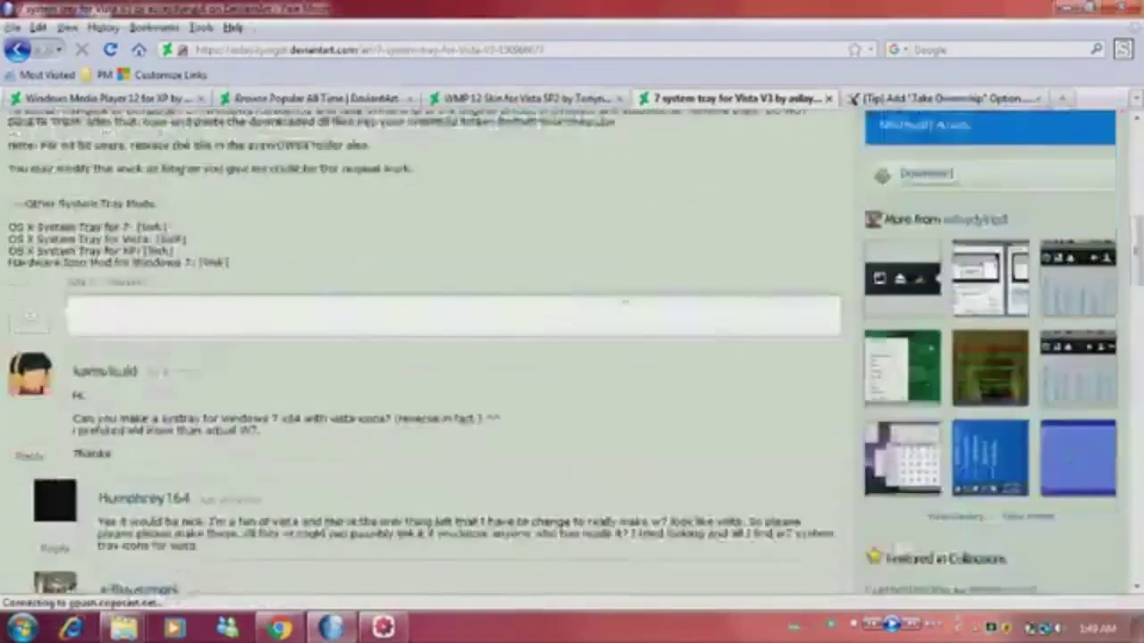
Switch to Pale Moon and examine the Vista system tray page and related Win7 tray icon and color swatch pages on DeviantArt
scroll(530, 290, "down", 2)
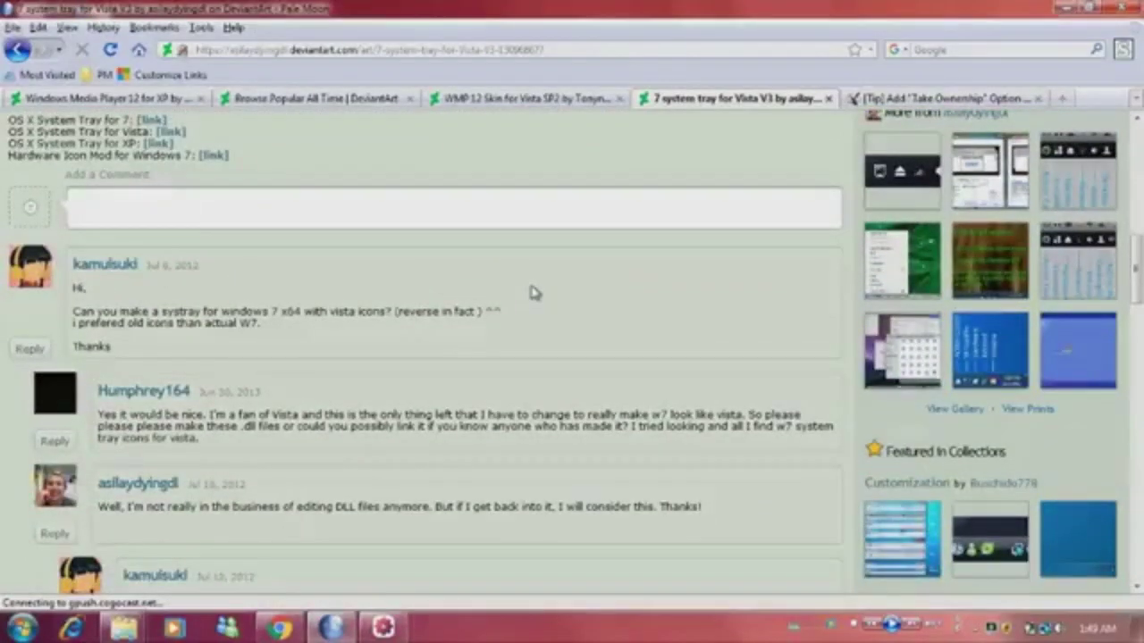
scroll(533, 292, "down", 3)
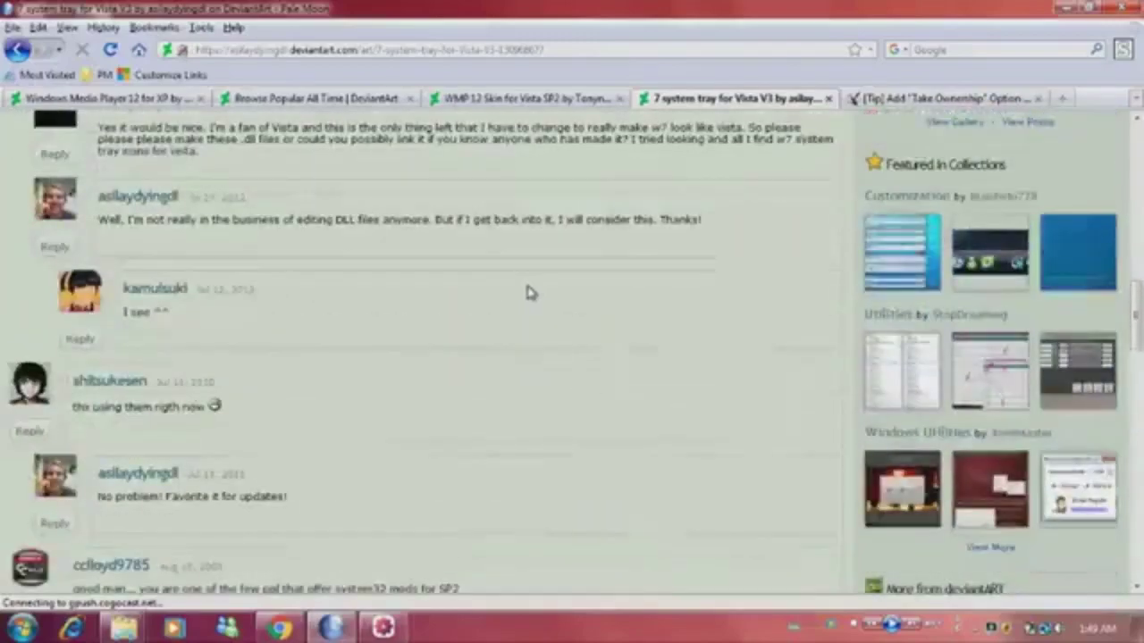
left_click(1108, 257)
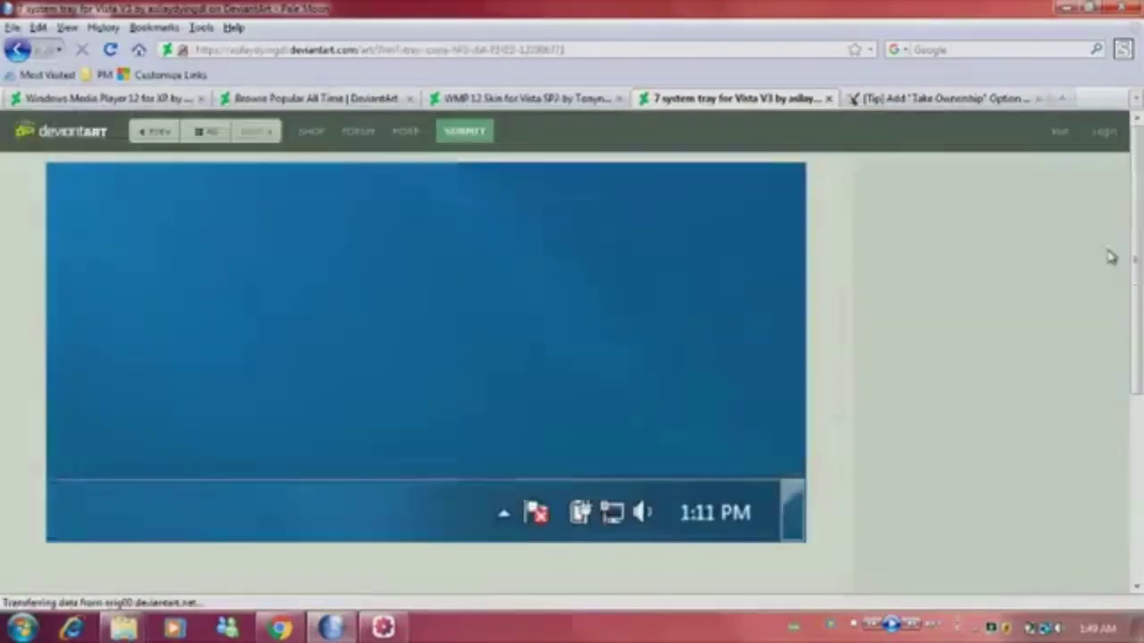
scroll(700, 277, "down", 5)
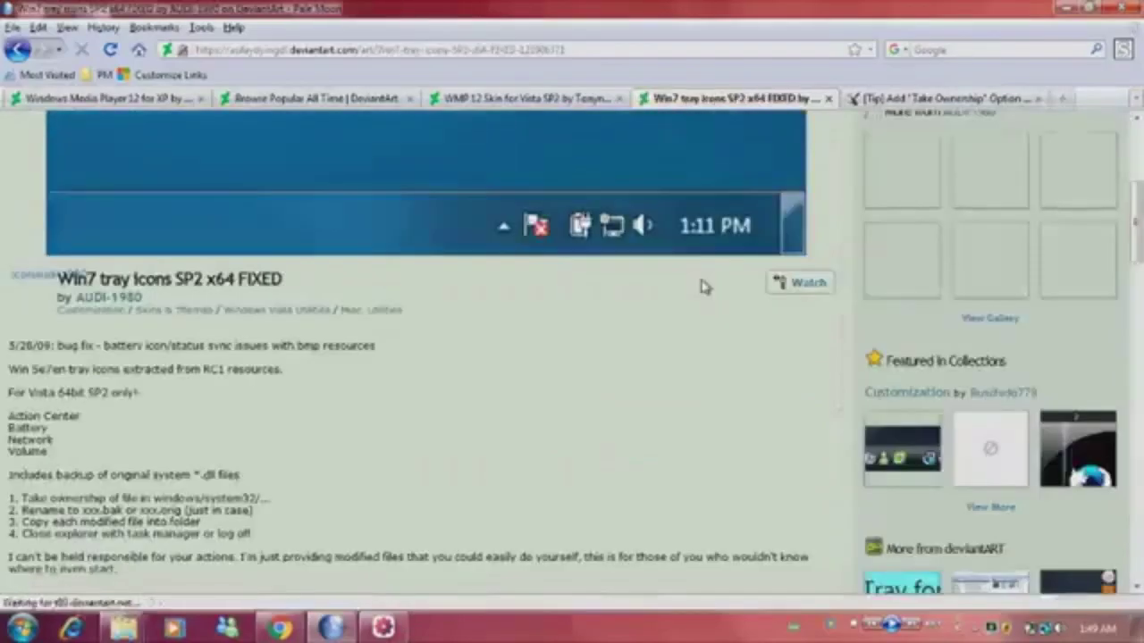
scroll(701, 286, "down", 3)
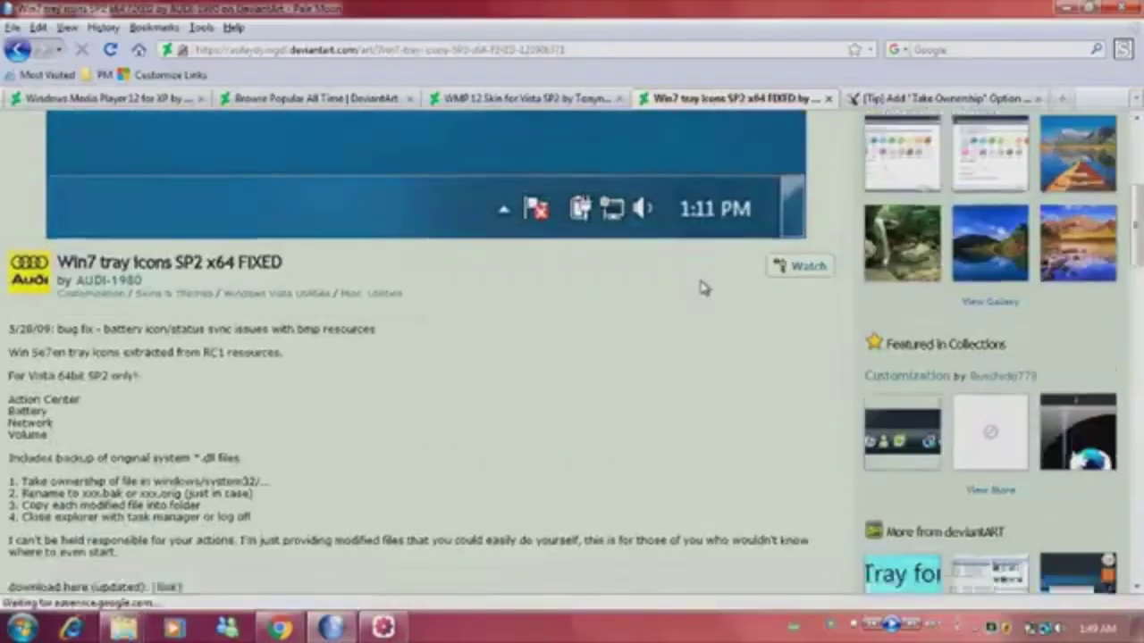
scroll(702, 286, "down", 1)
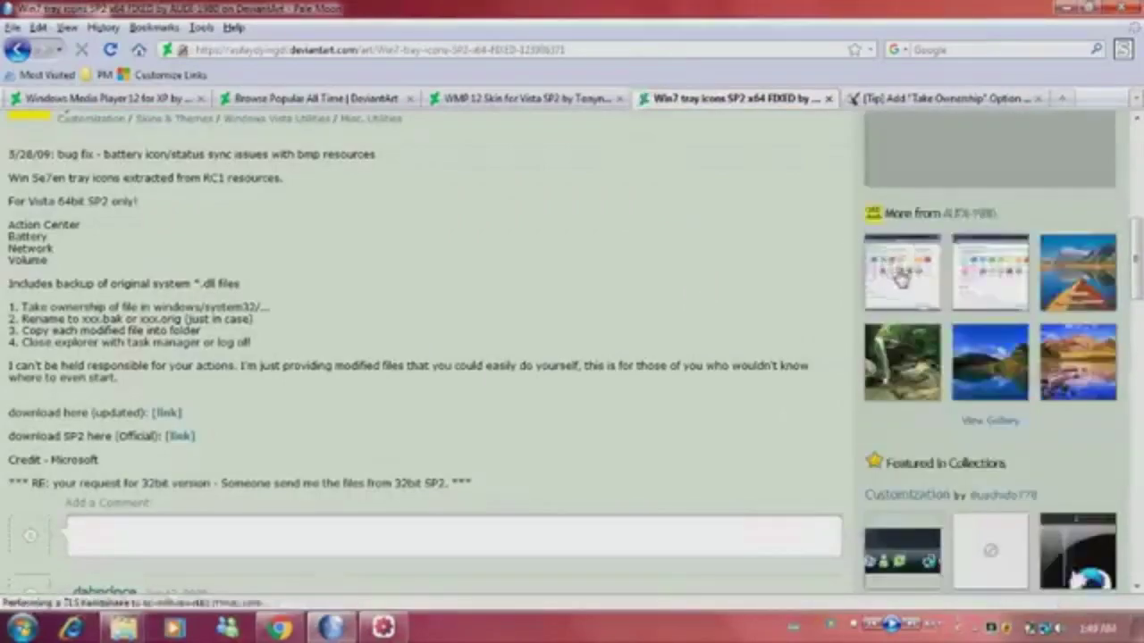
scroll(897, 286, "down", 4)
scroll(897, 284, "down", 4)
scroll(986, 224, "up", 7)
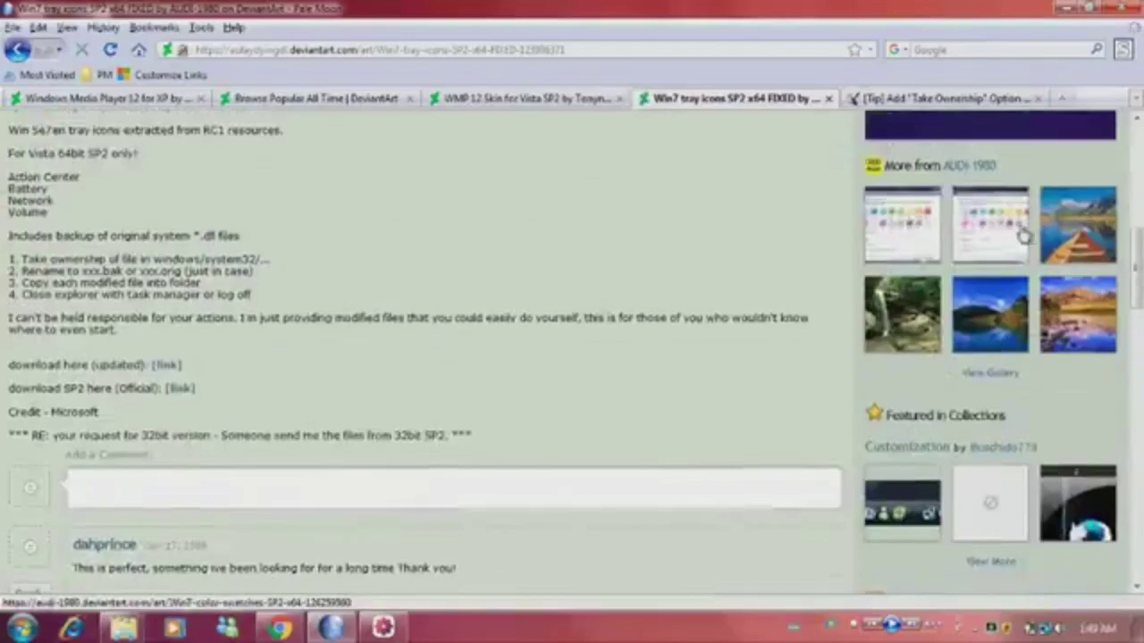
left_click(970, 246)
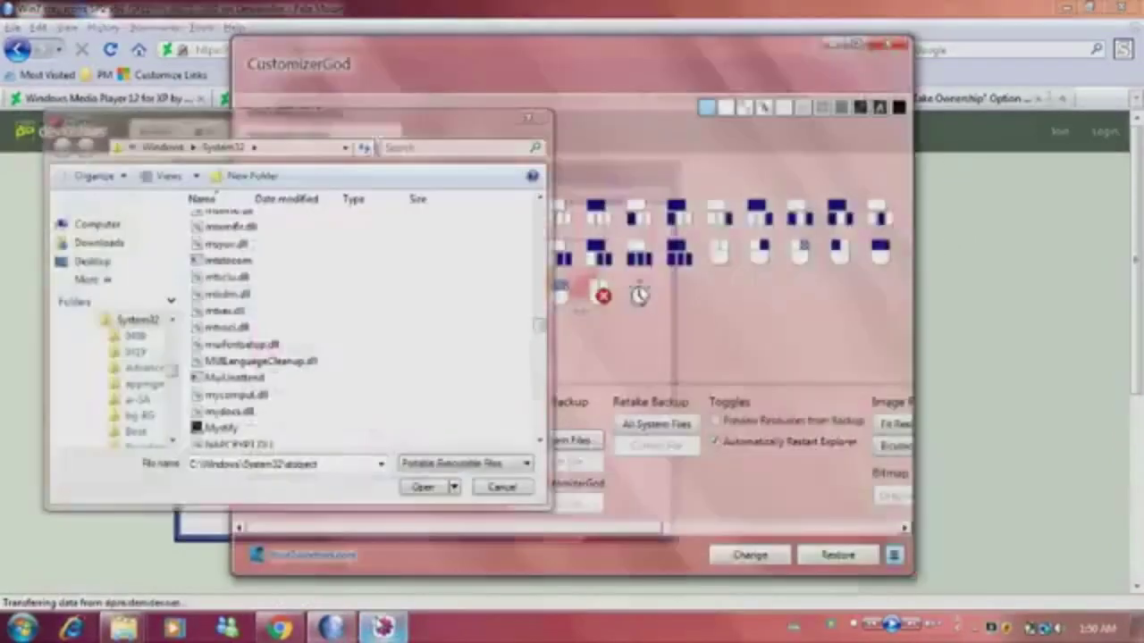
Switch back to CustomizerGod and try to load netapi32.dll from the System32 folder
left_click(324, 282)
key("n")
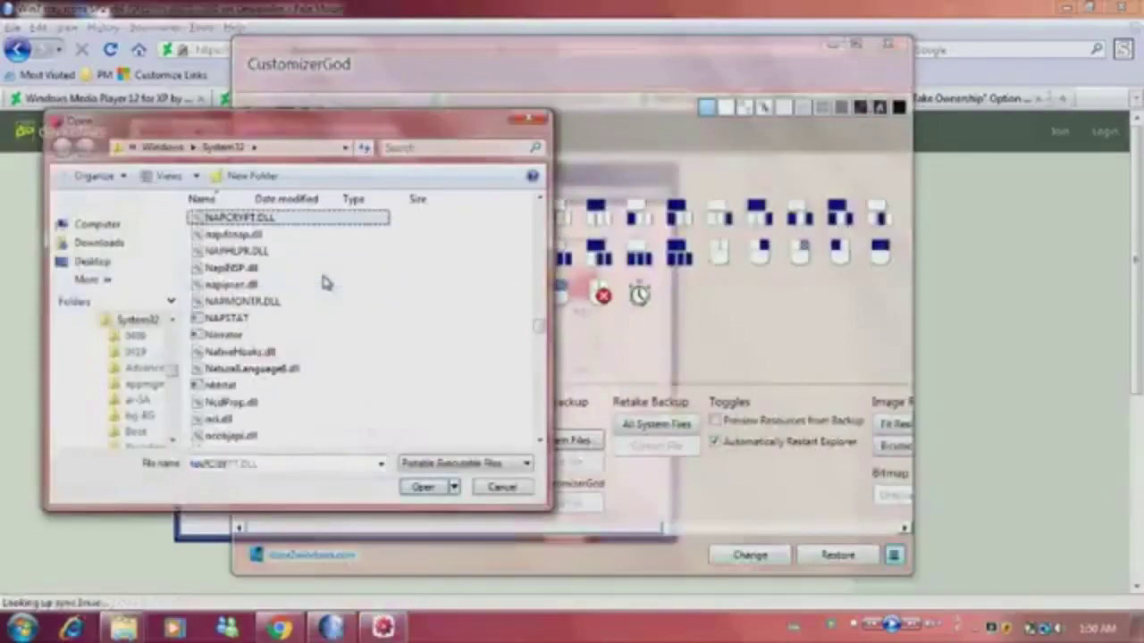
scroll(276, 261, "down", 10)
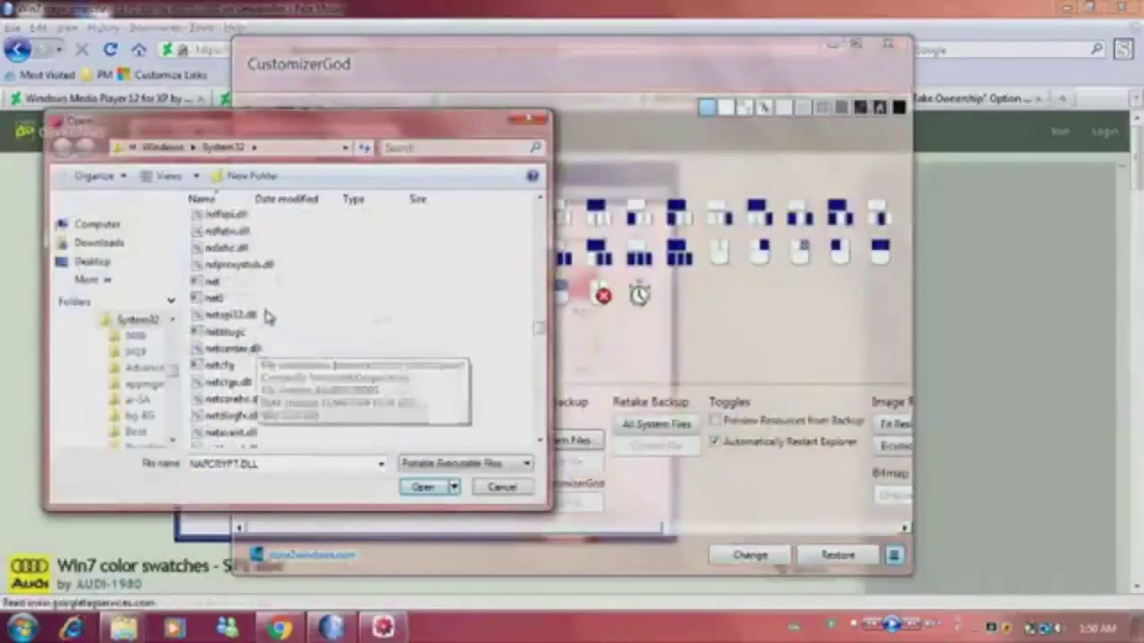
scroll(259, 347, "down", 2)
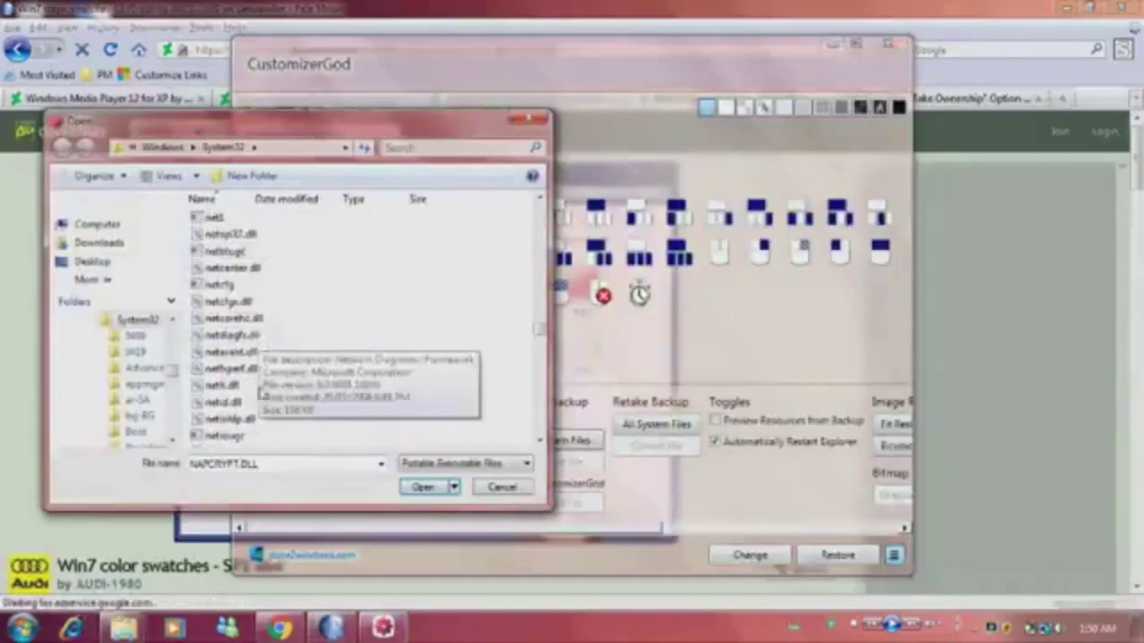
left_click(273, 303)
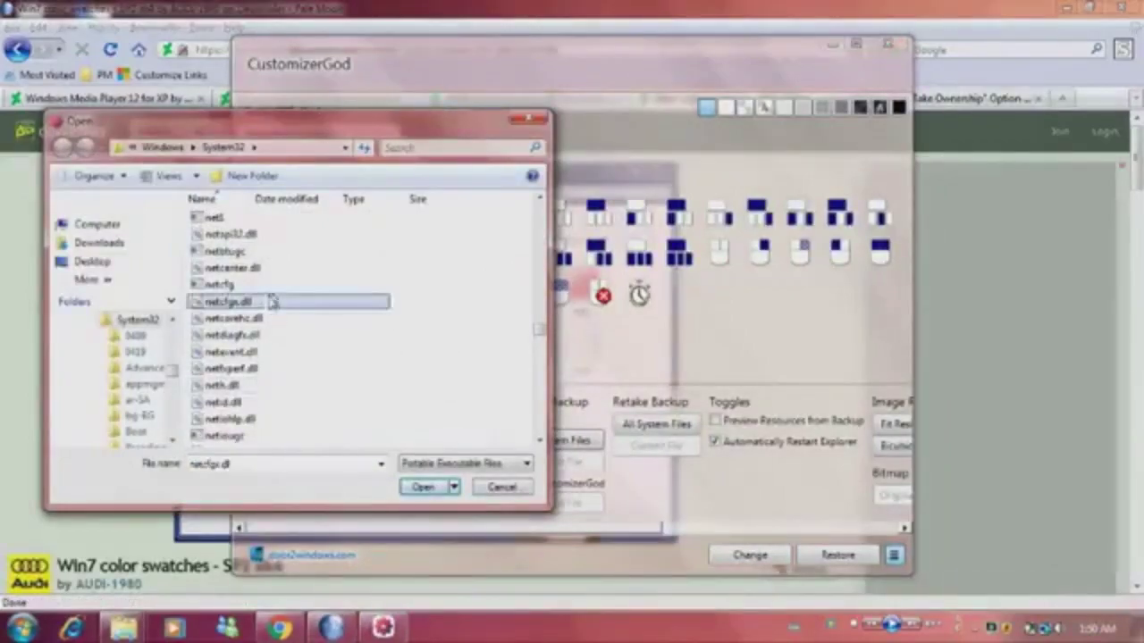
left_click(275, 234)
double_click(276, 234)
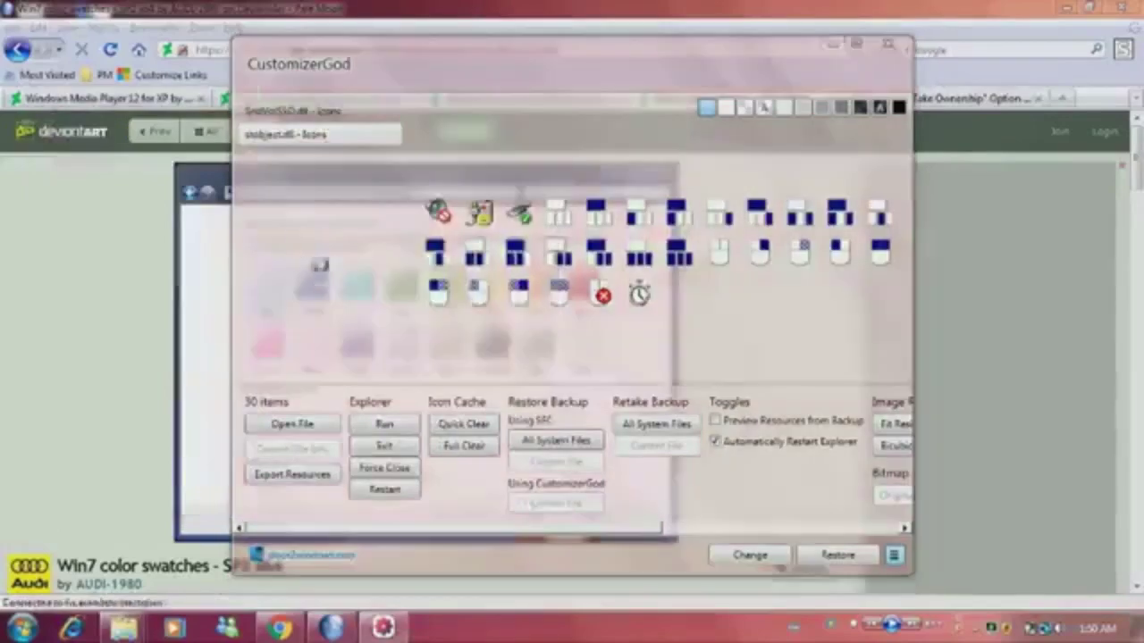
left_click(684, 322)
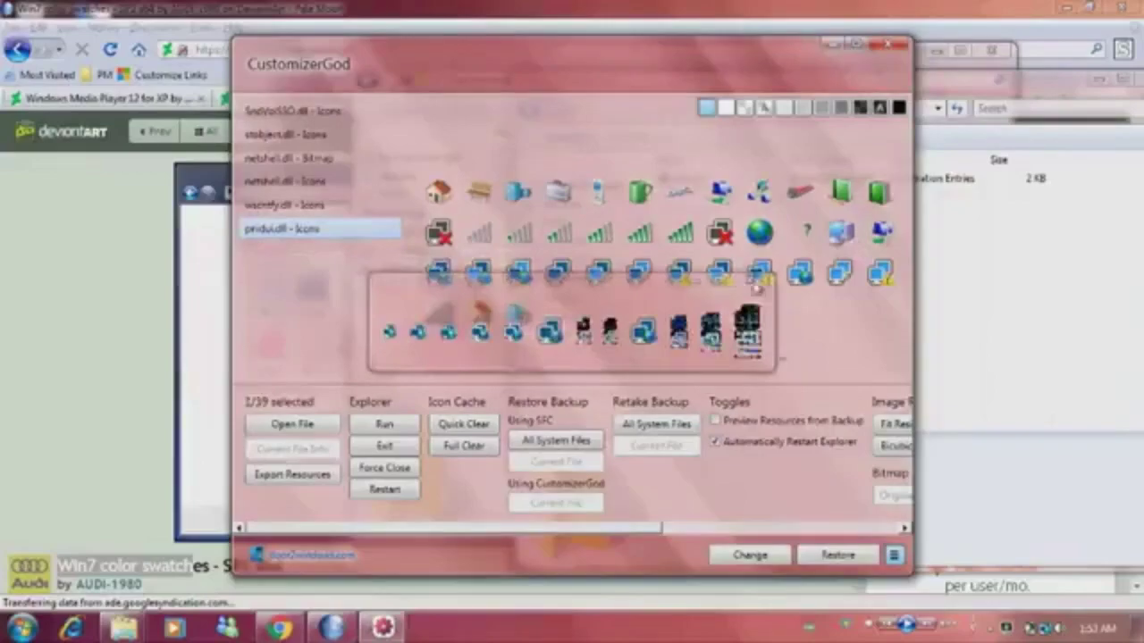
Replace the first network icon in the third row of pnidui.dll with image 190 from the copied Icons and bitmaps path
left_click(750, 555)
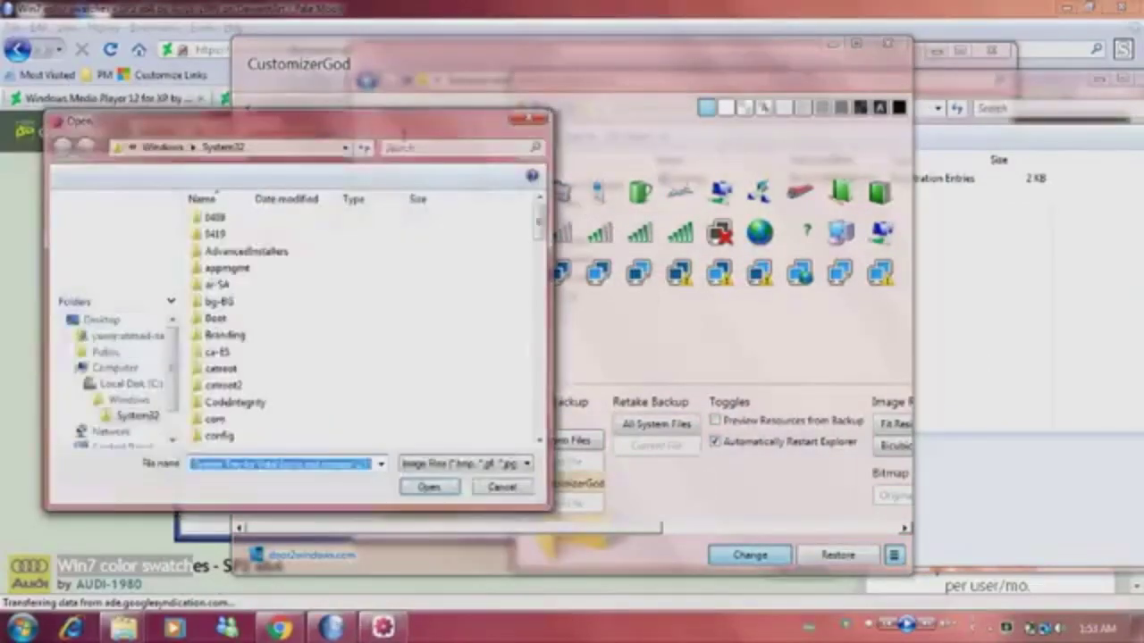
right_click(324, 154)
left_click(333, 191)
right_click(299, 150)
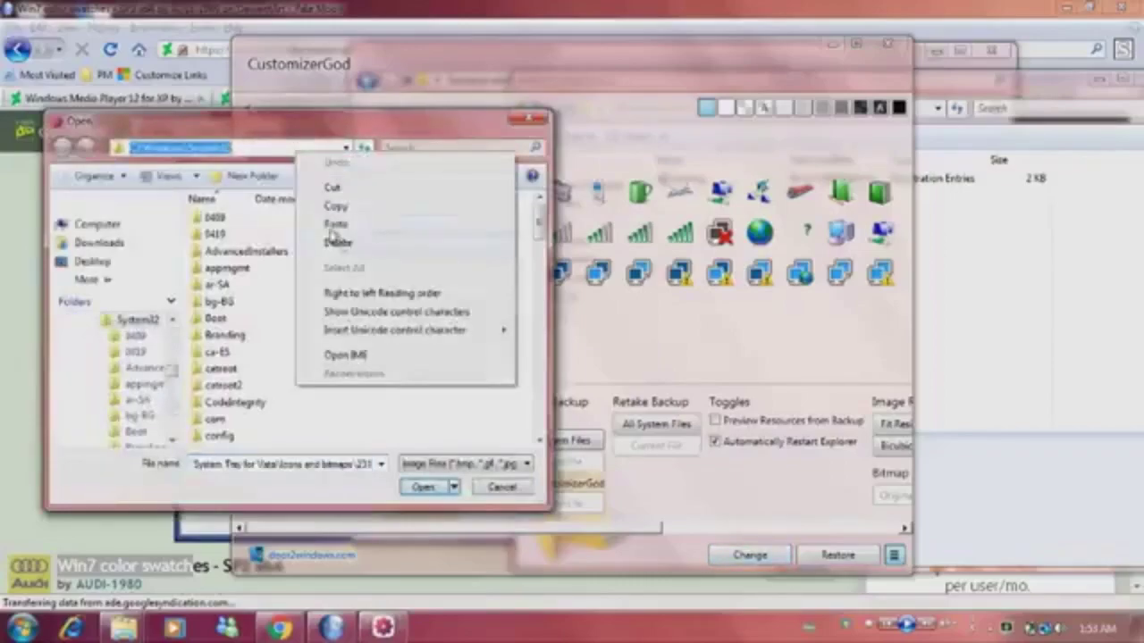
left_click(332, 225)
key("Return")
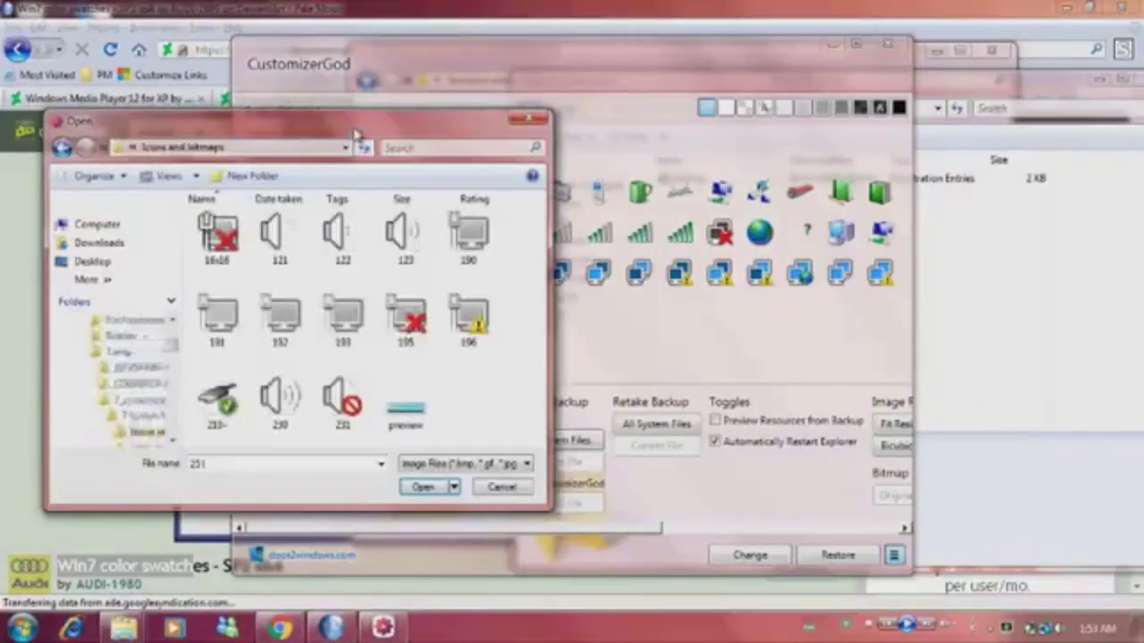
left_click_drag(354, 121, 687, 331)
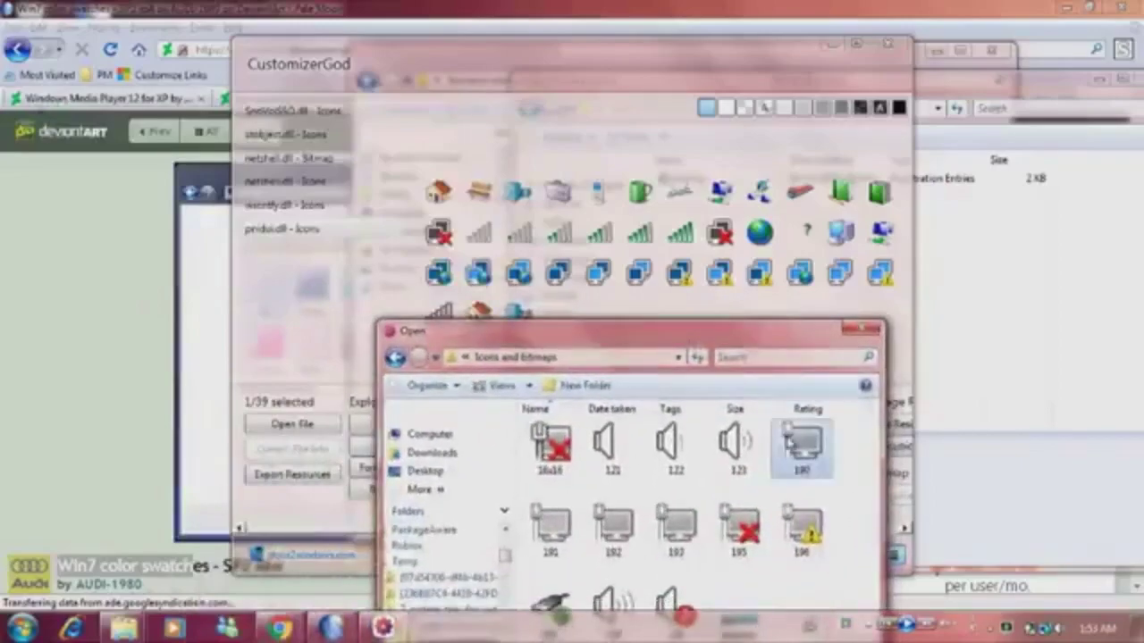
double_click(791, 438)
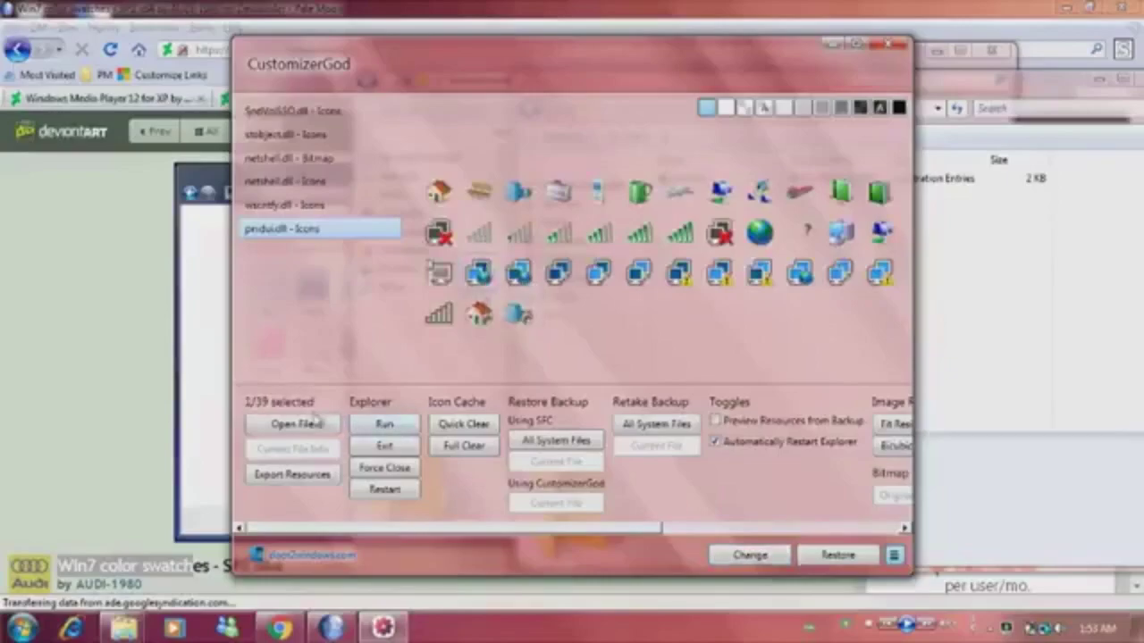
left_click(322, 425)
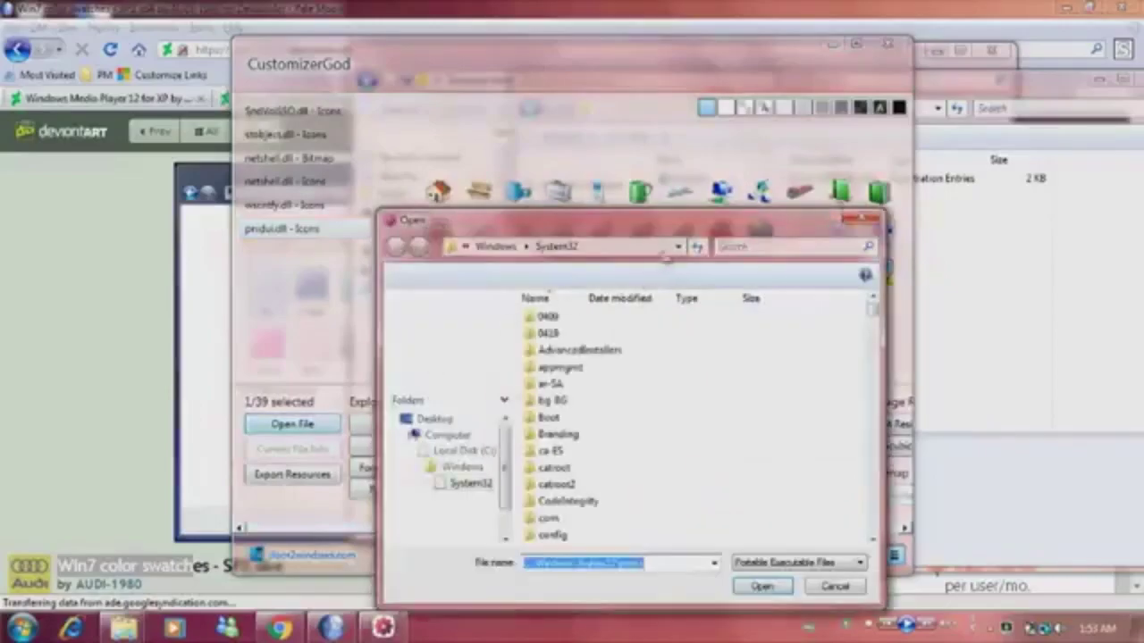
left_click(675, 248)
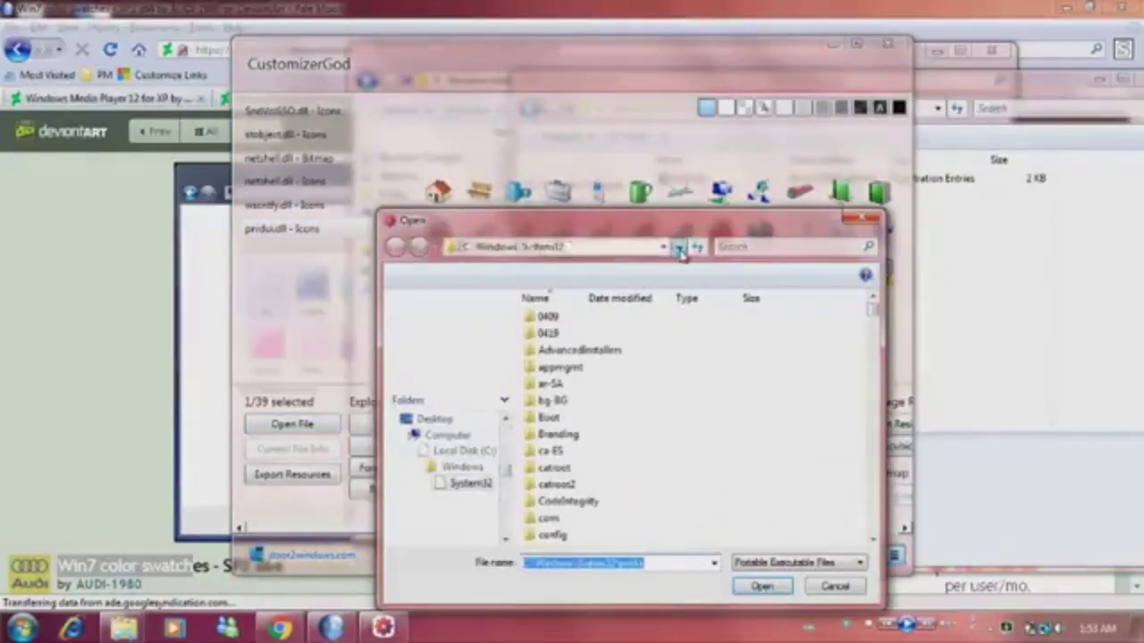
left_click(679, 248)
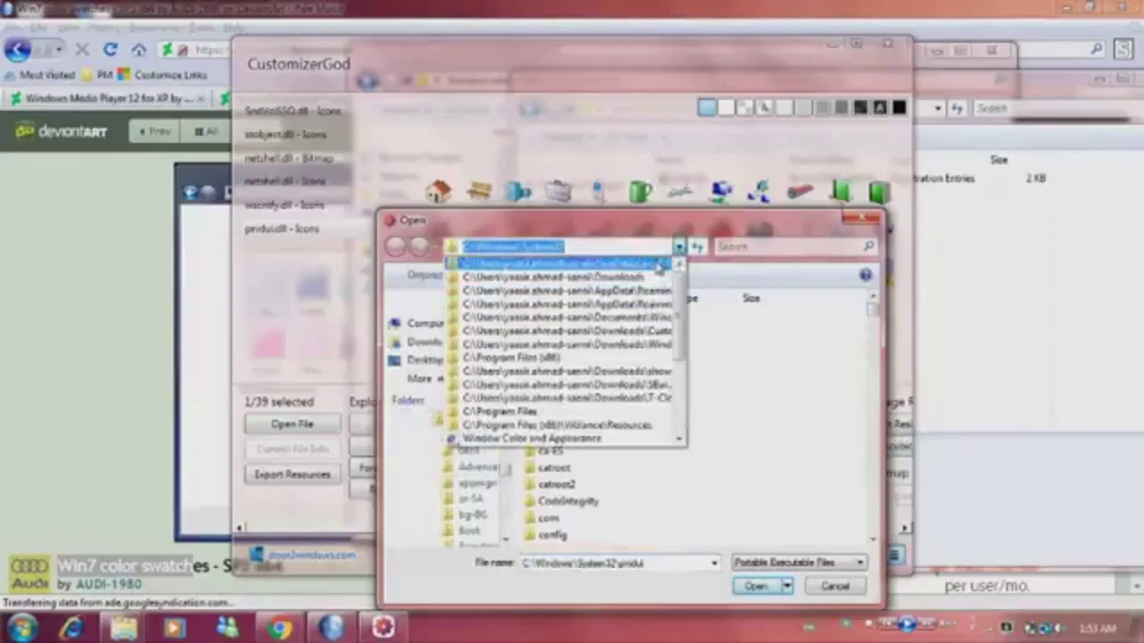
scroll(619, 331, "down", 4)
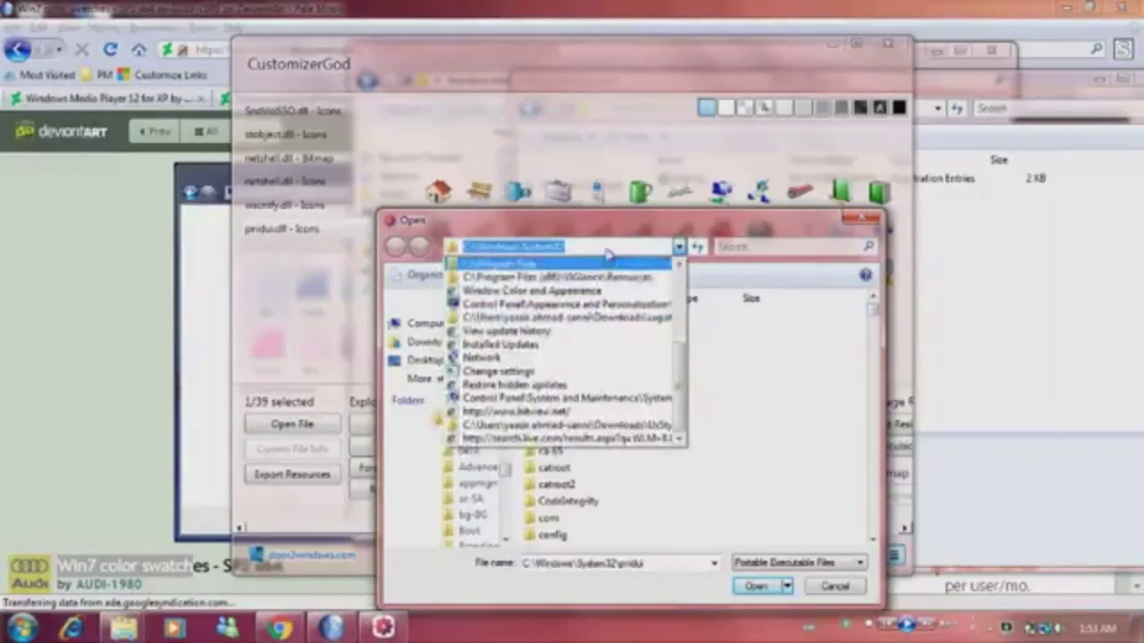
scroll(613, 252, "up", 2)
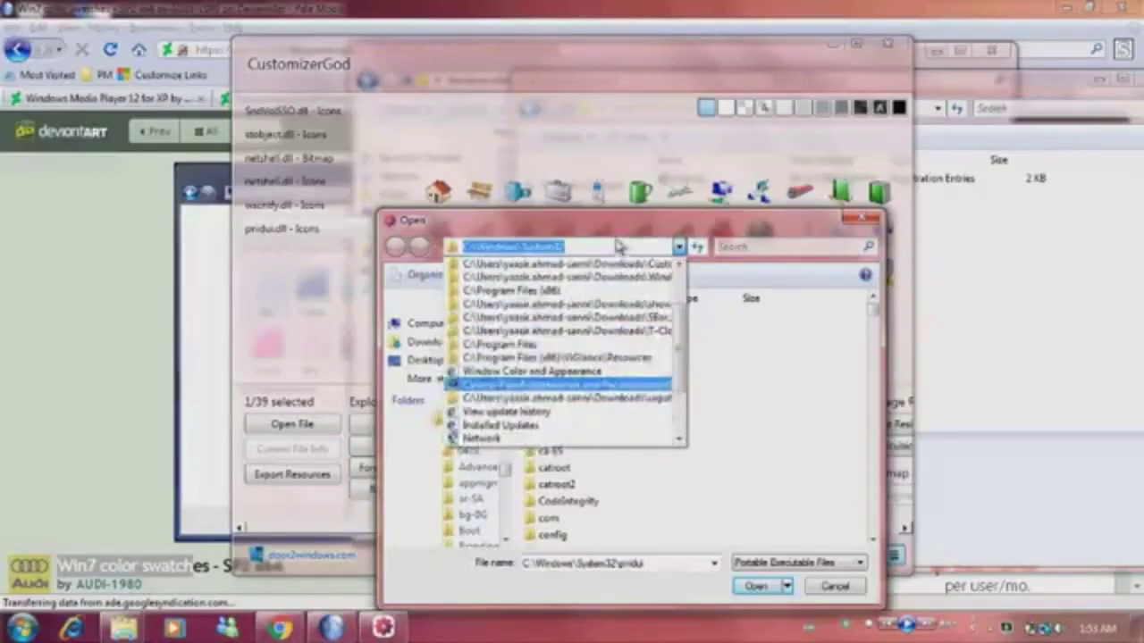
scroll(613, 251, "down", 1)
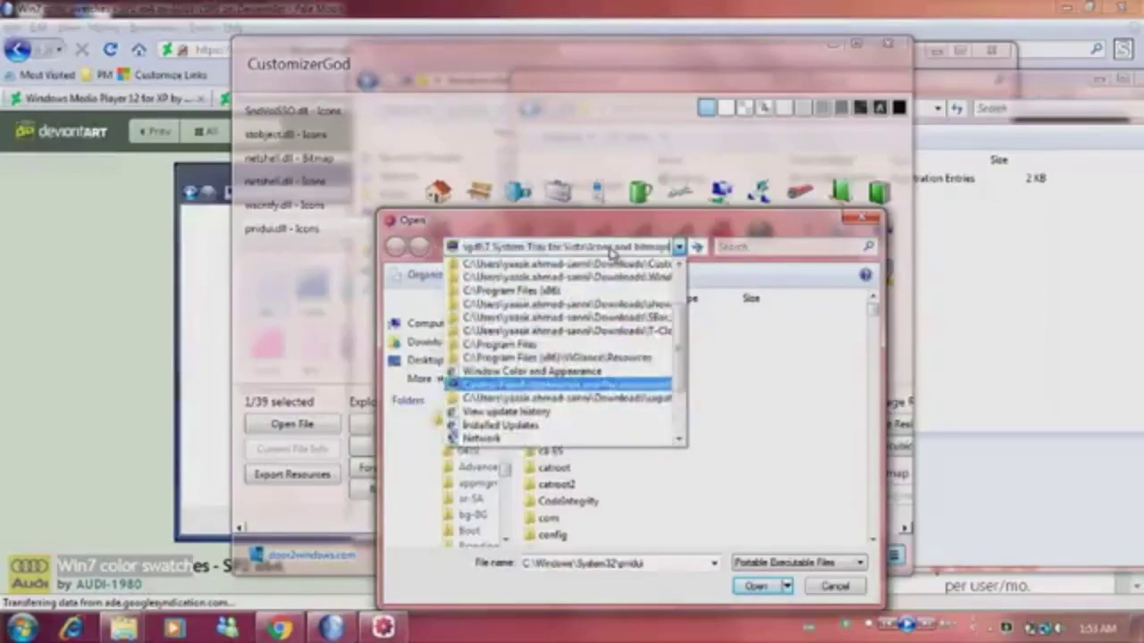
left_click(609, 248)
key("Return")
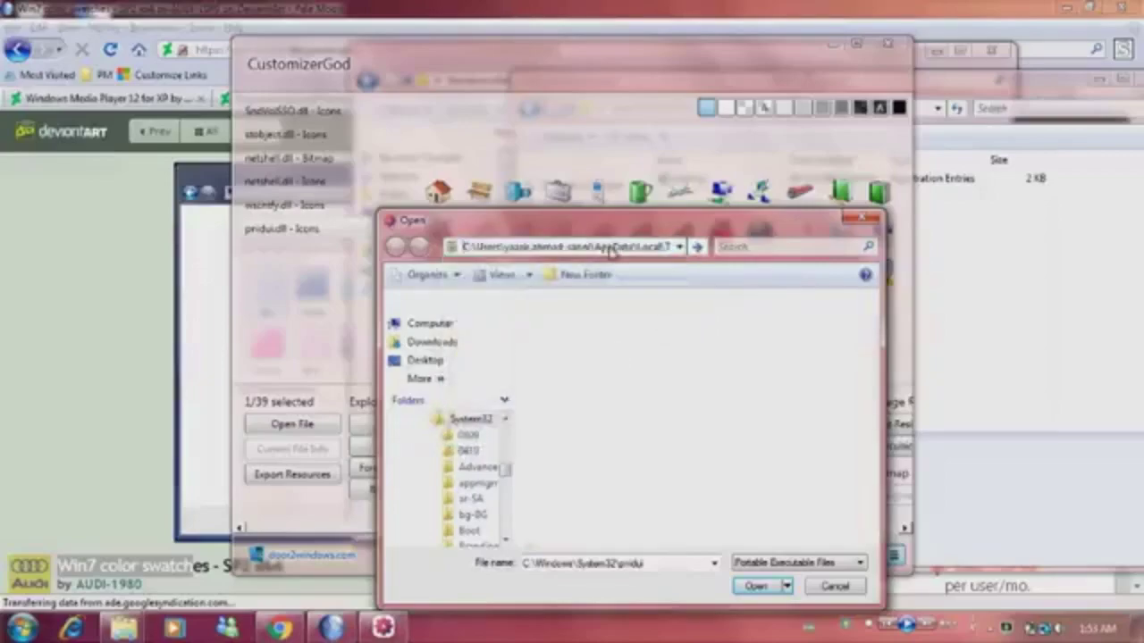
left_click_drag(621, 228, 840, 185)
left_click(822, 207)
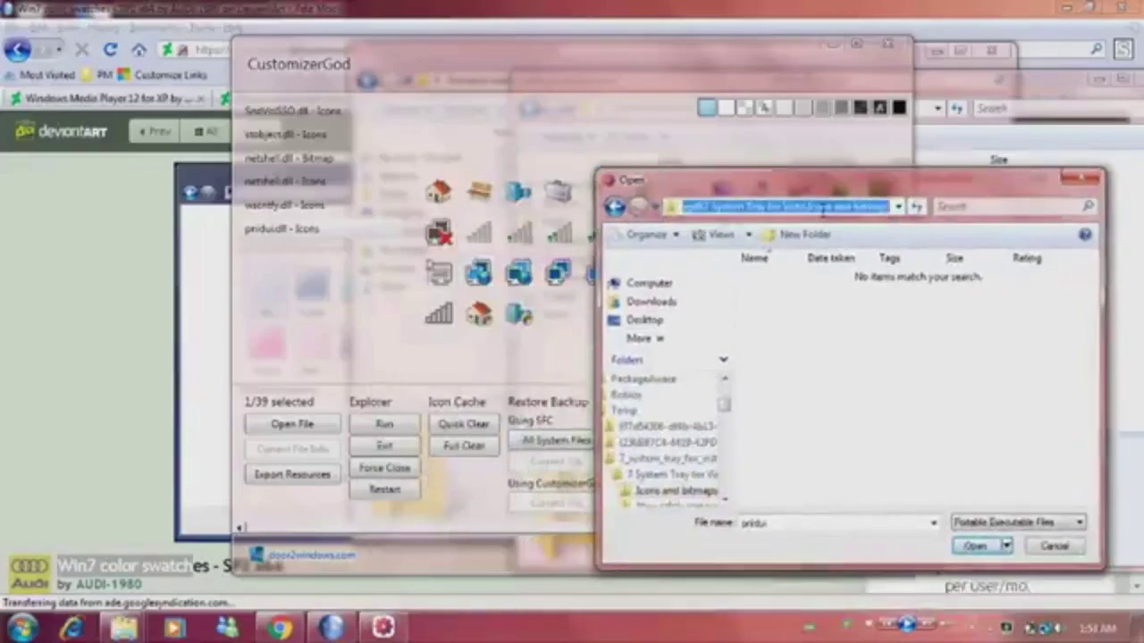
left_click(916, 206)
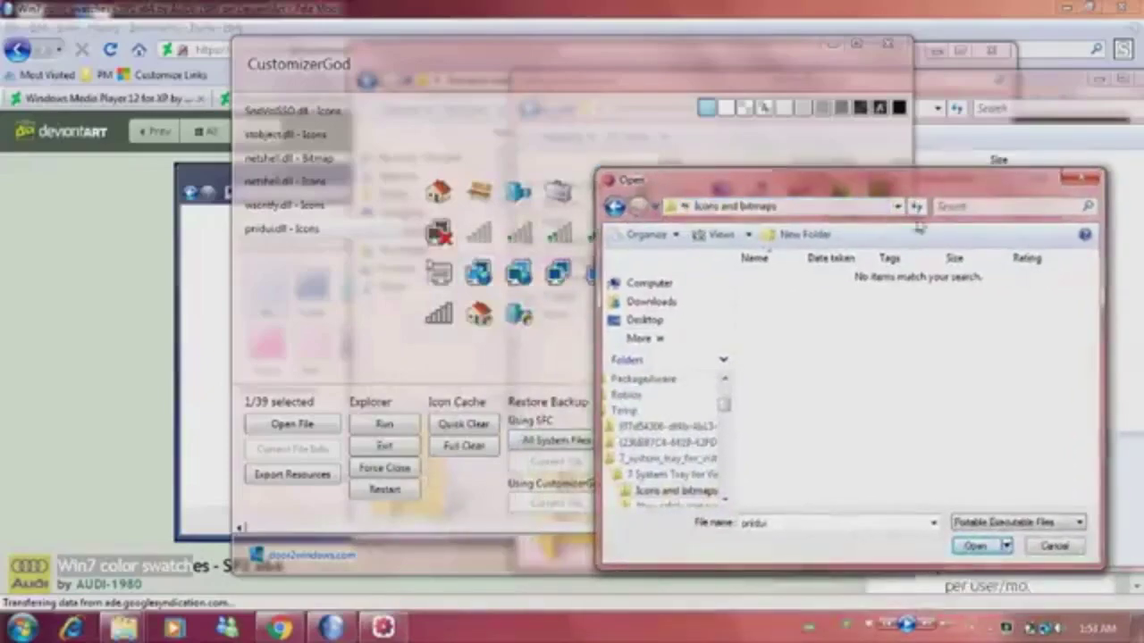
left_click(1054, 545)
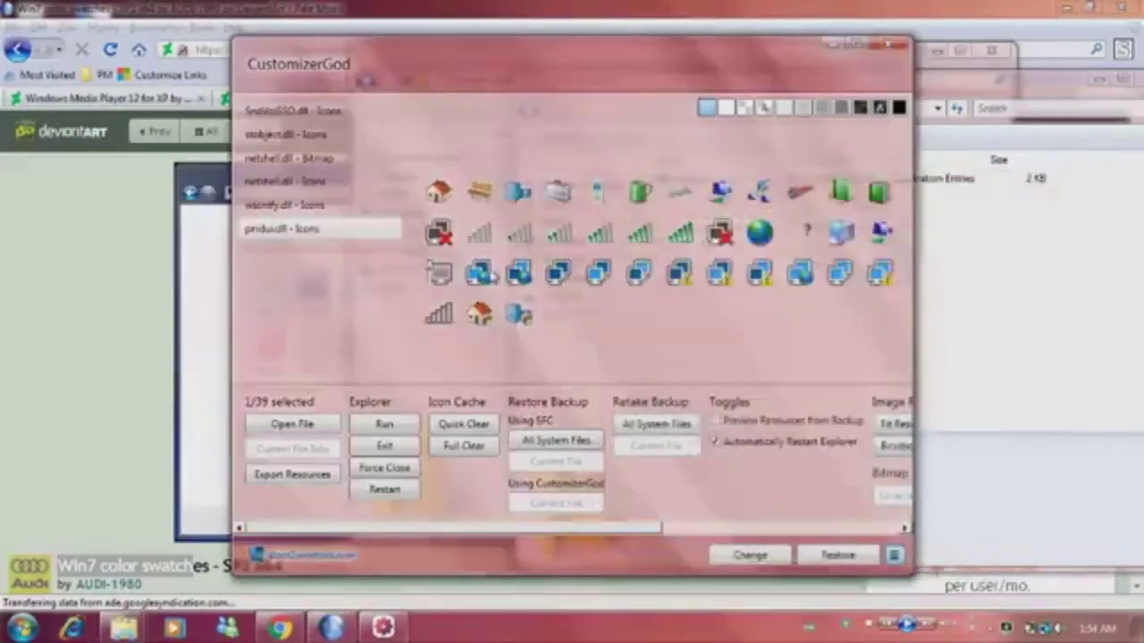
Replace the second network icon in the third row of pnidui.dll with image 191 from the copied Icons and bitmaps path
left_click(749, 556)
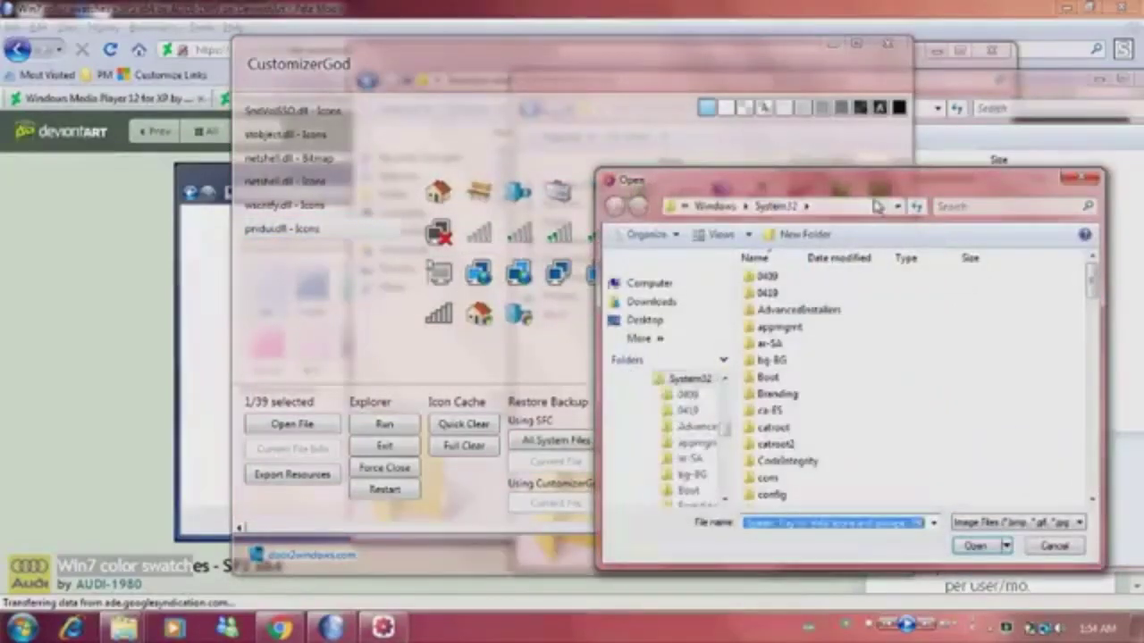
key("ctrl+v")
left_click(915, 206)
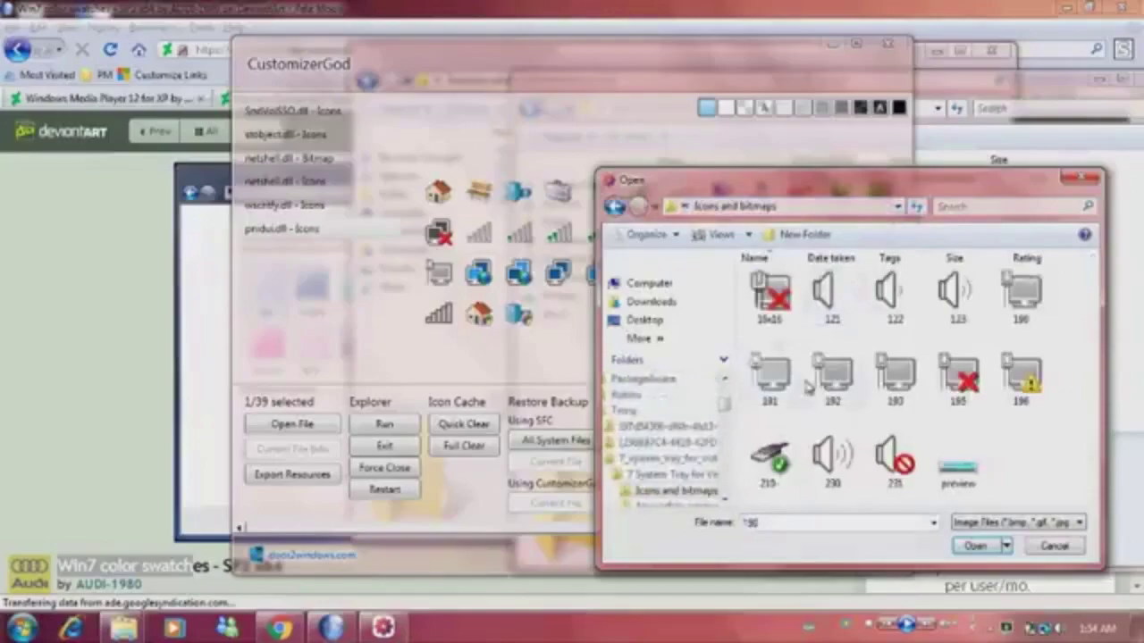
mouse_move(802, 383)
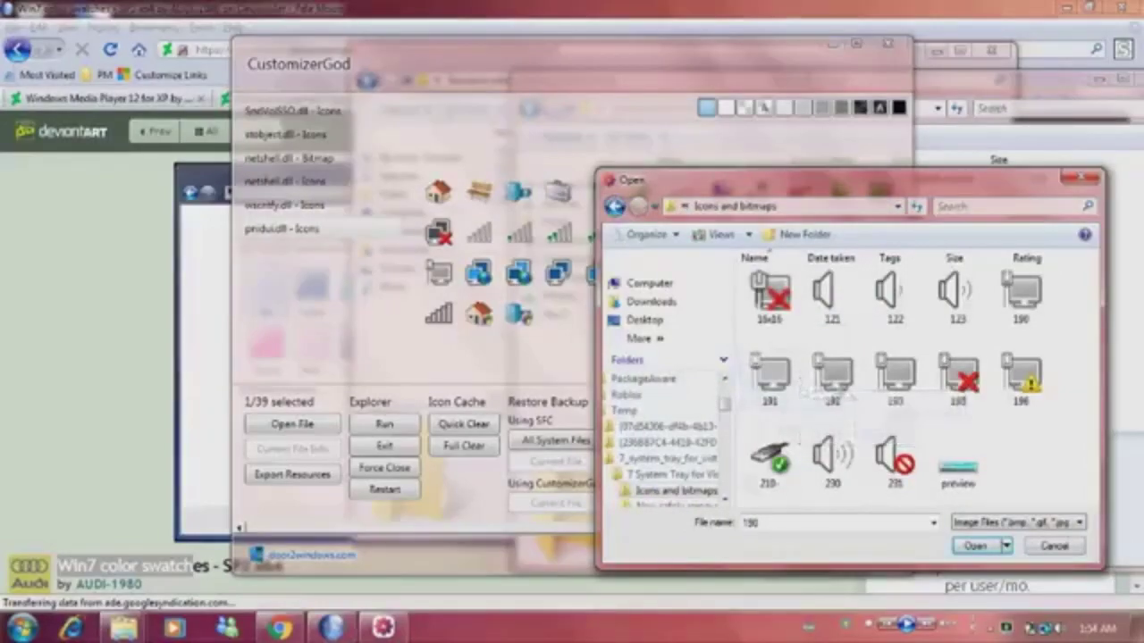
left_click(774, 373)
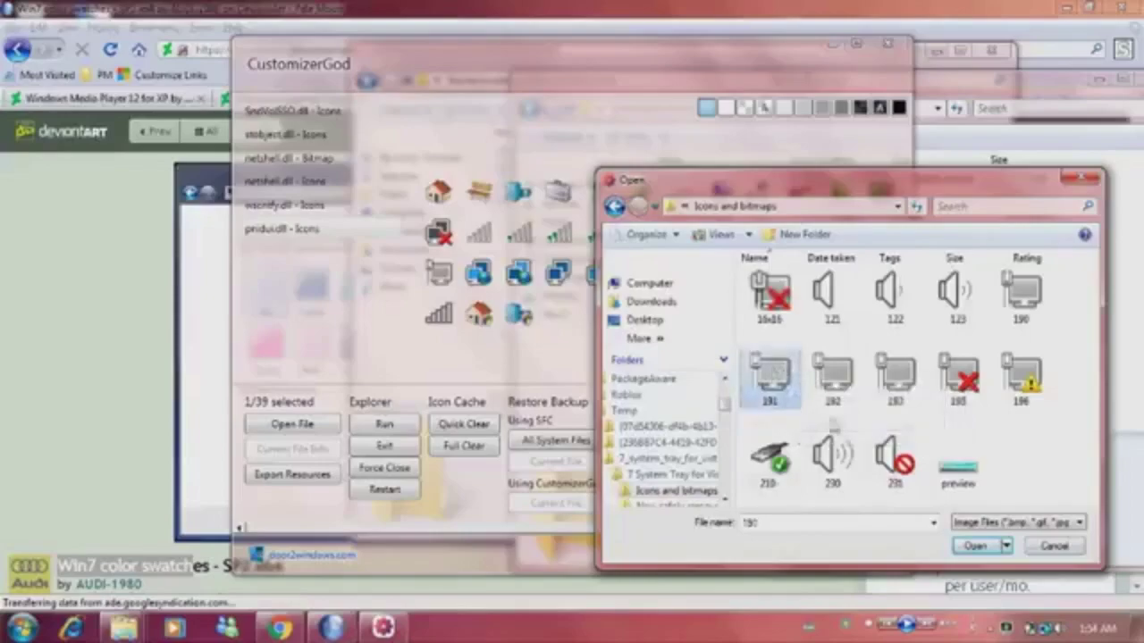
double_click(771, 380)
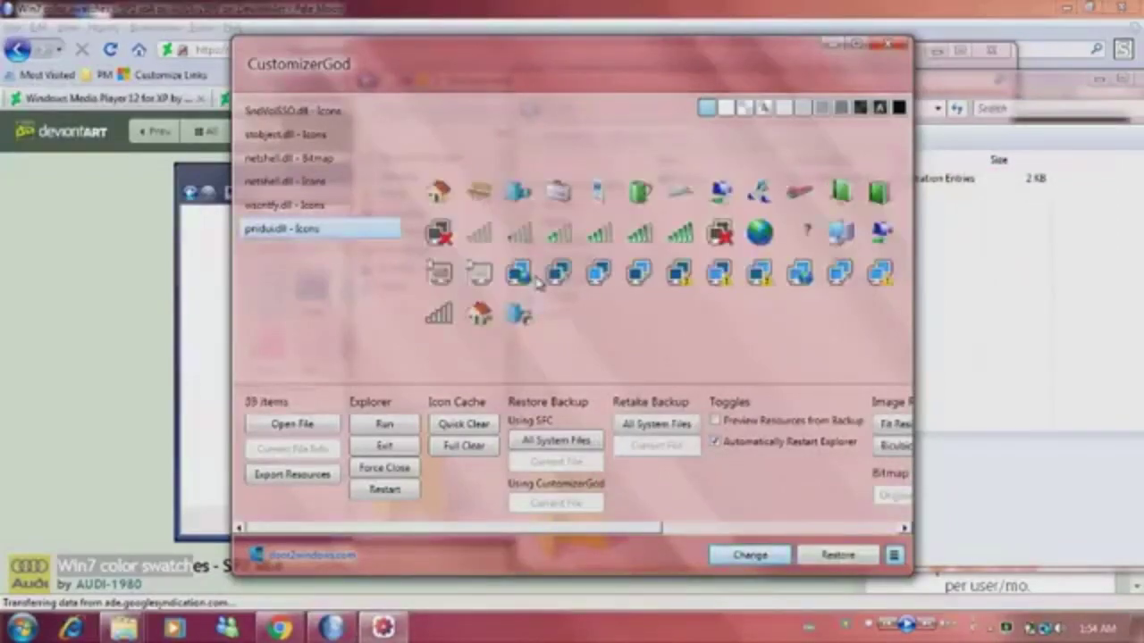
Replace the third network icon in the third row of pnidui.dll with image 191 from the Icons and bitmaps folder
left_click(510, 285)
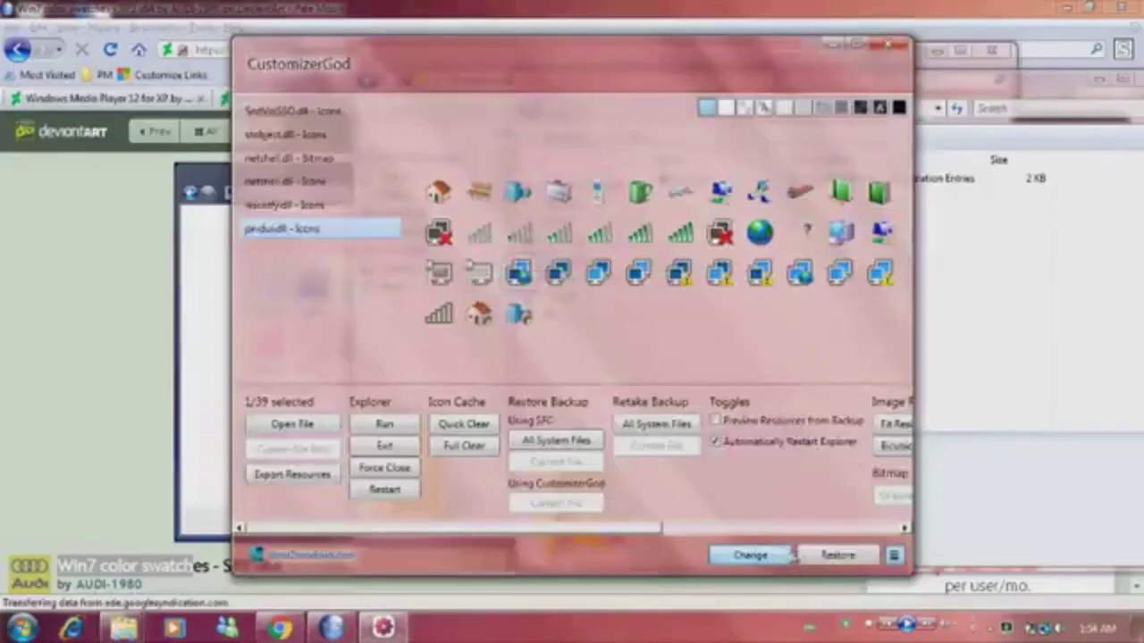
left_click(750, 555)
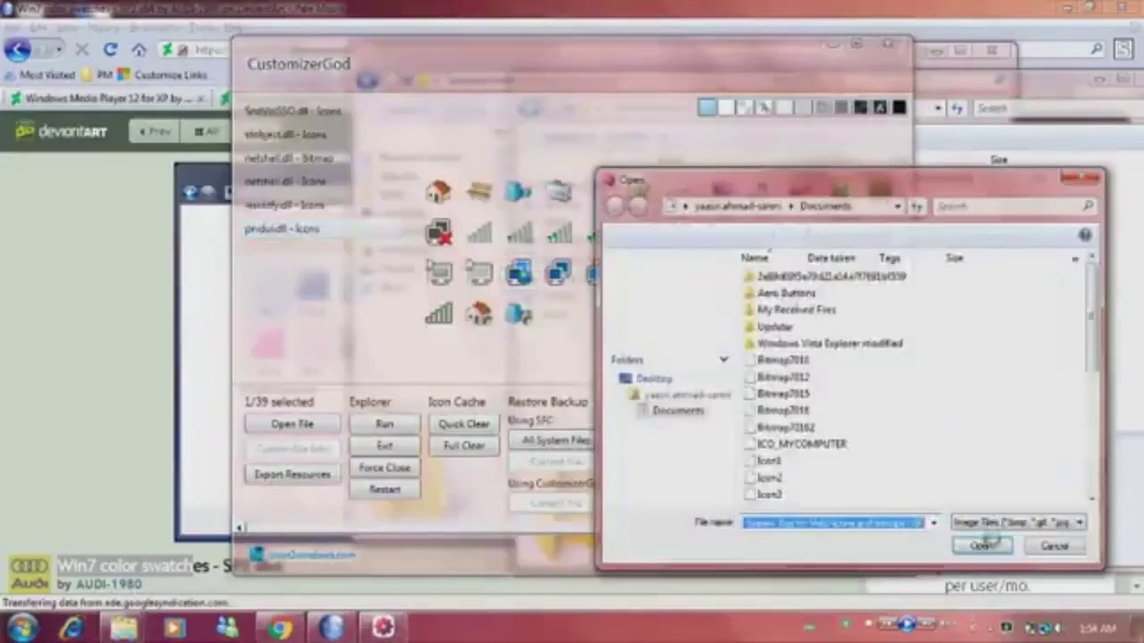
left_click(980, 546)
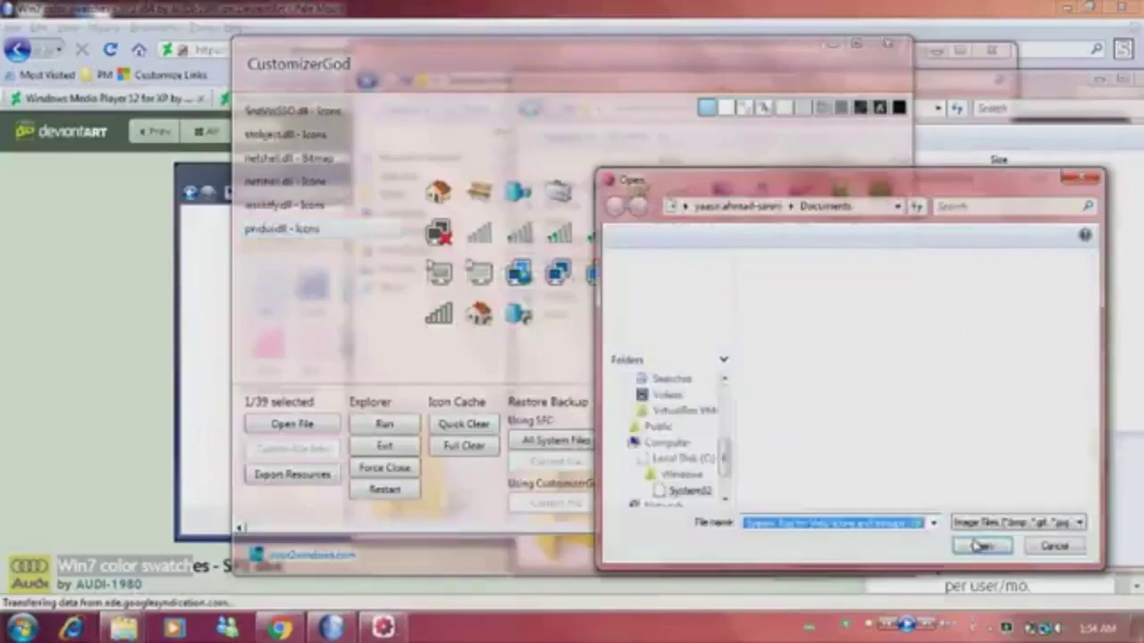
type("181")
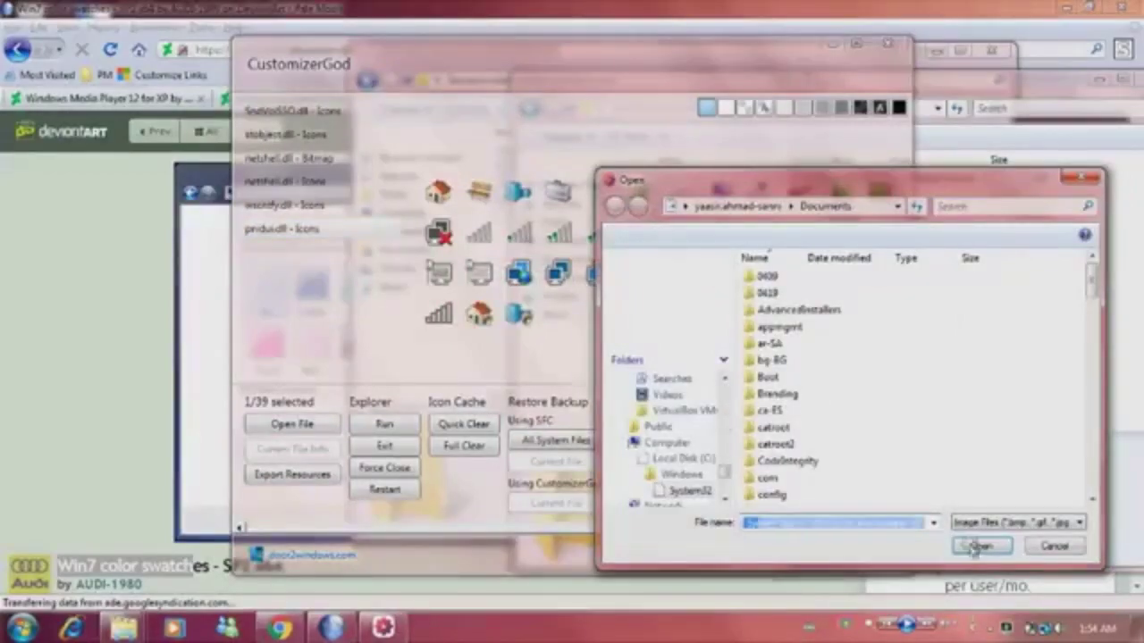
left_click(977, 546)
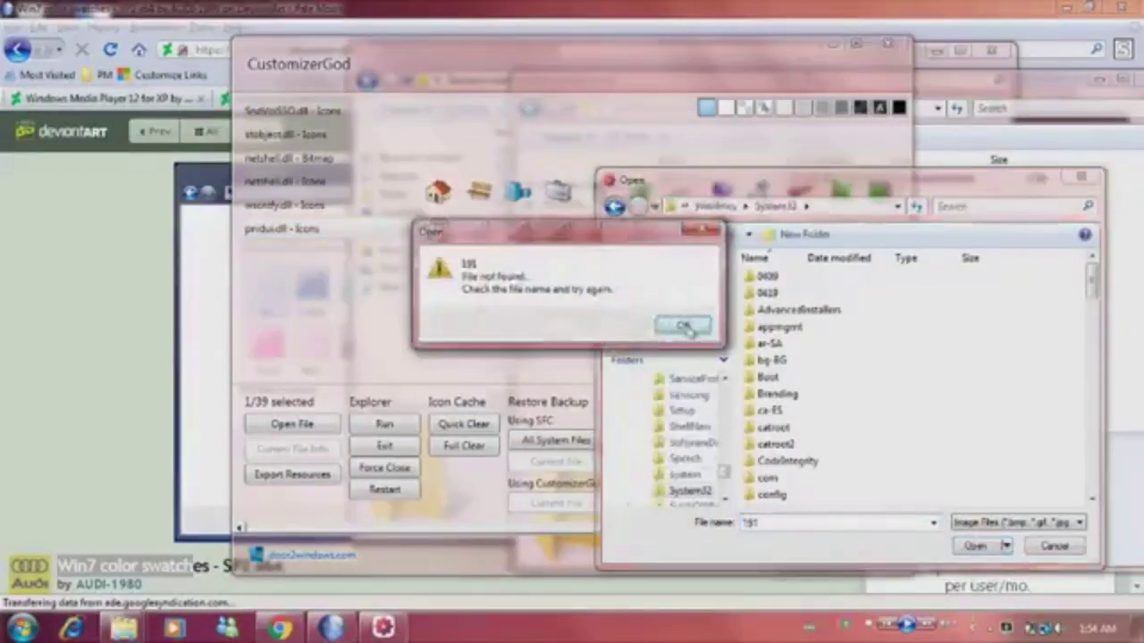
left_click(684, 329)
left_click(854, 205)
right_click(882, 207)
left_click(896, 280)
left_click(916, 207)
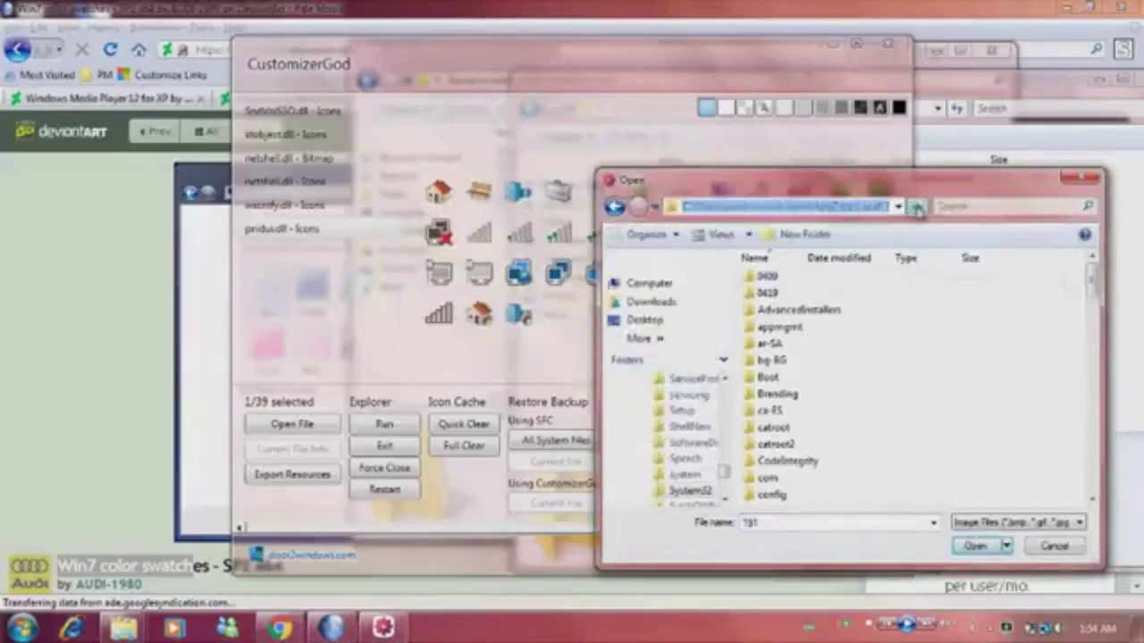
double_click(770, 376)
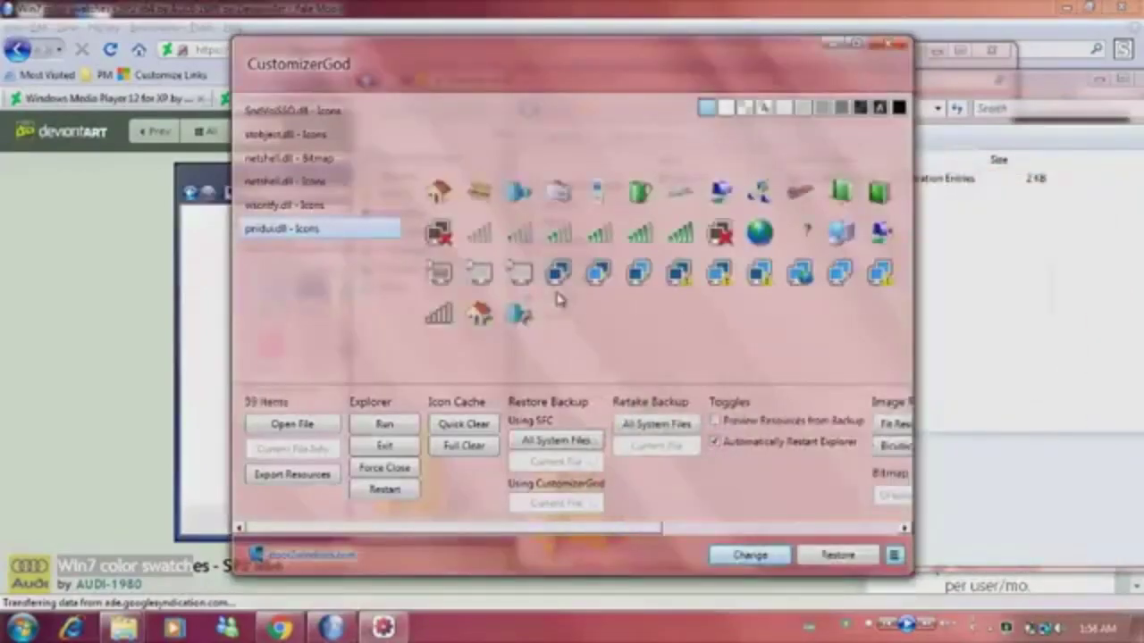
Replace the fourth network icon in the third row of pnidui.dll with an image from the Icons and bitmaps folder
left_click(573, 278)
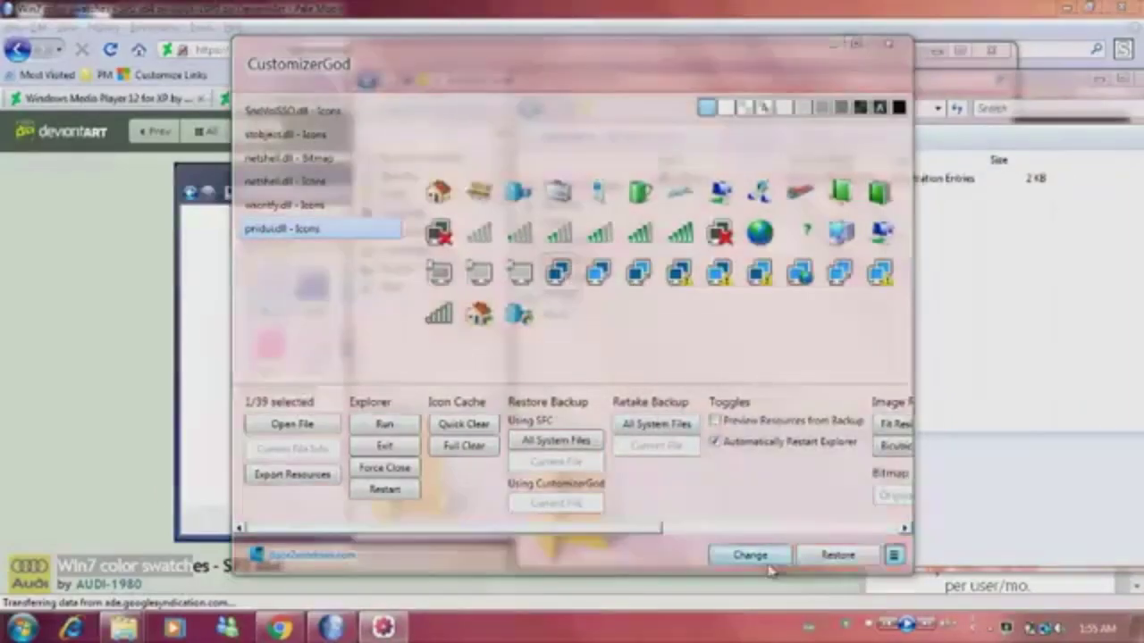
left_click(749, 554)
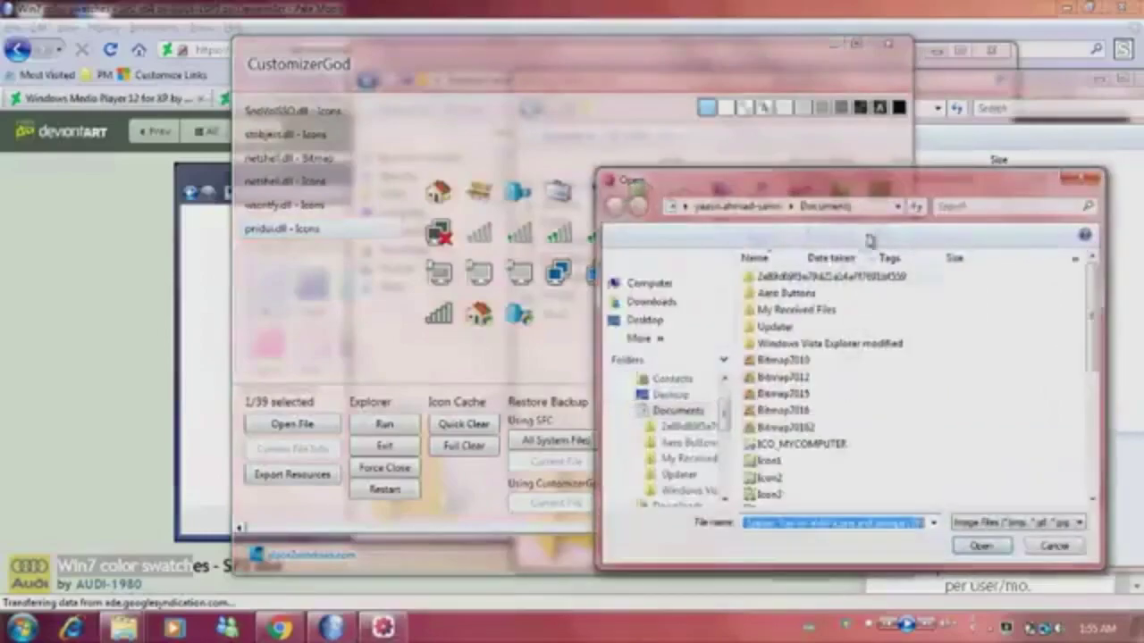
left_click(881, 525)
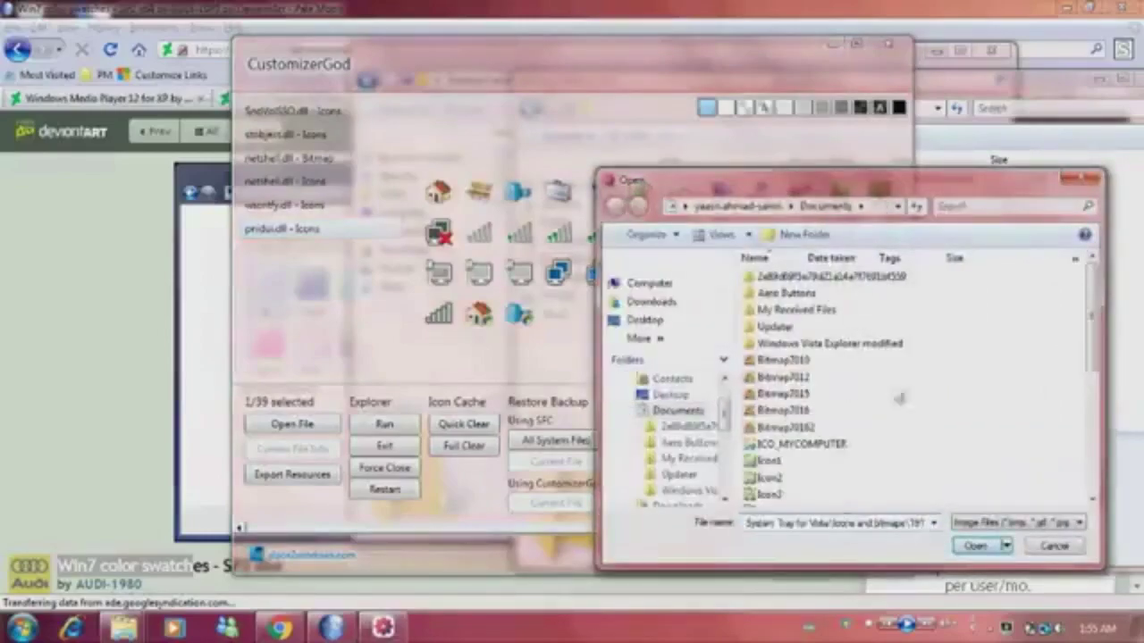
left_click(881, 206)
right_click(880, 206)
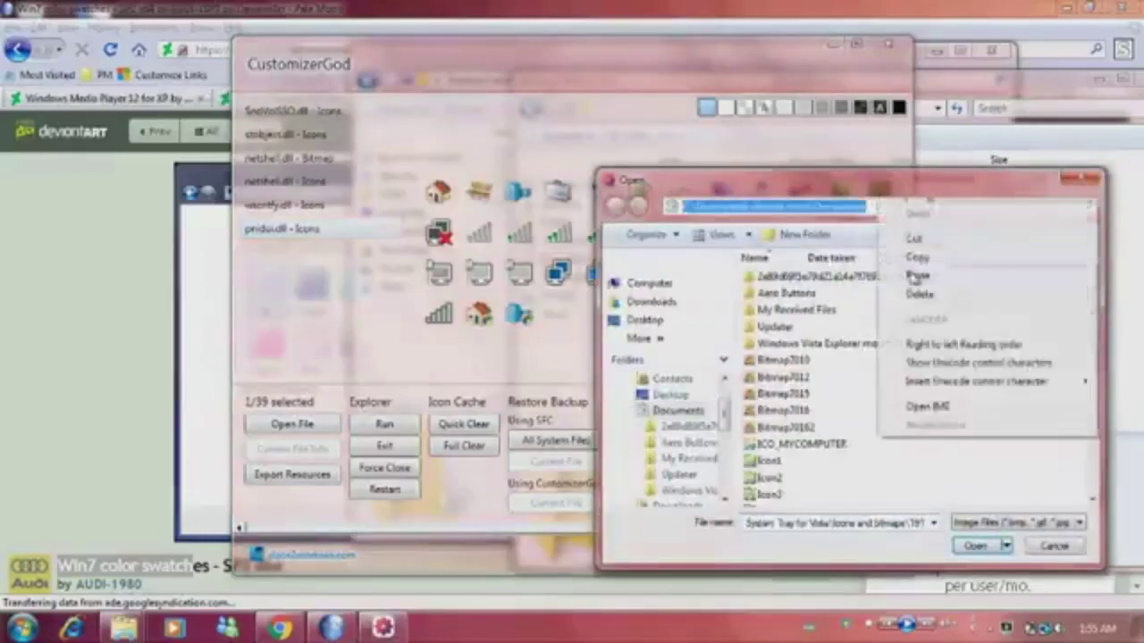
key("p")
left_click(918, 206)
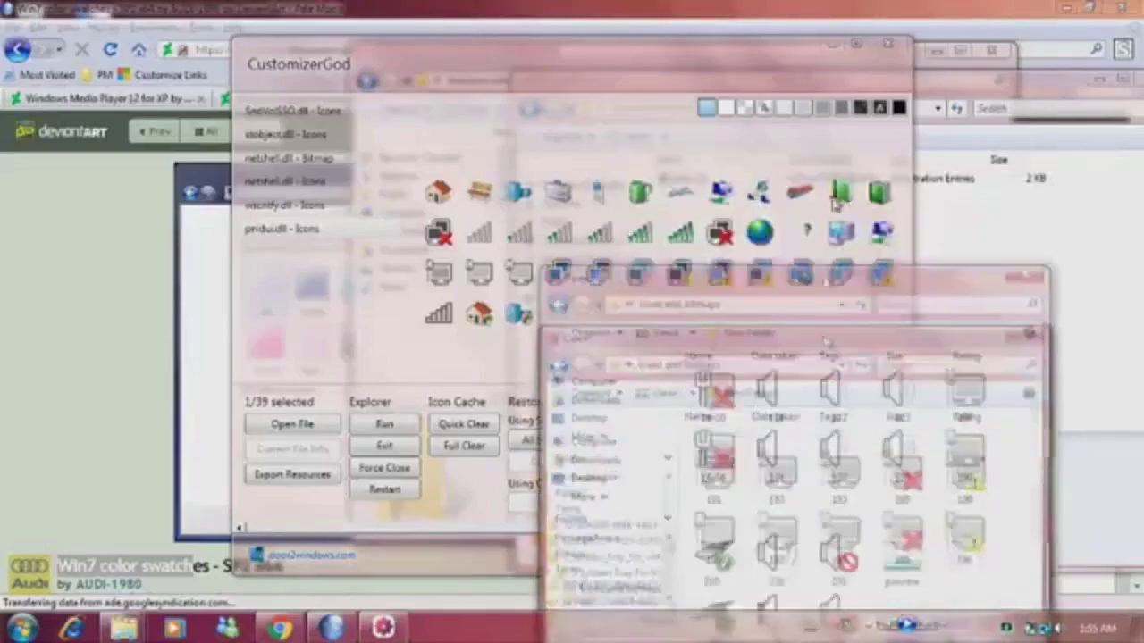
double_click(772, 465)
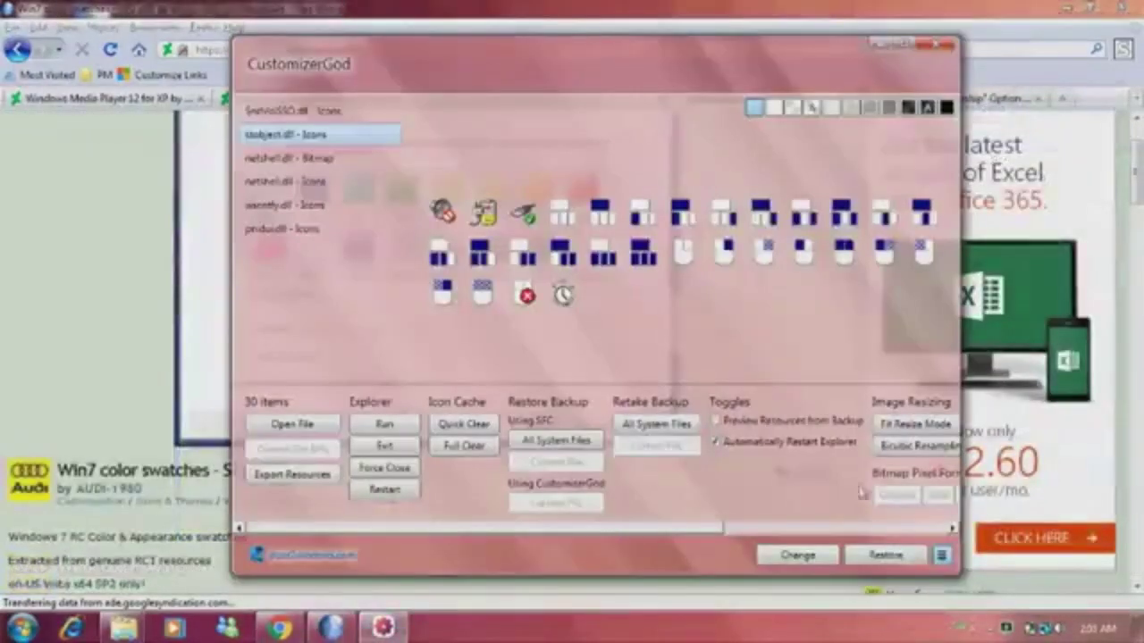
Restart Explorer from CustomizerGod to apply the replaced icons and check the system tray
left_click(407, 493)
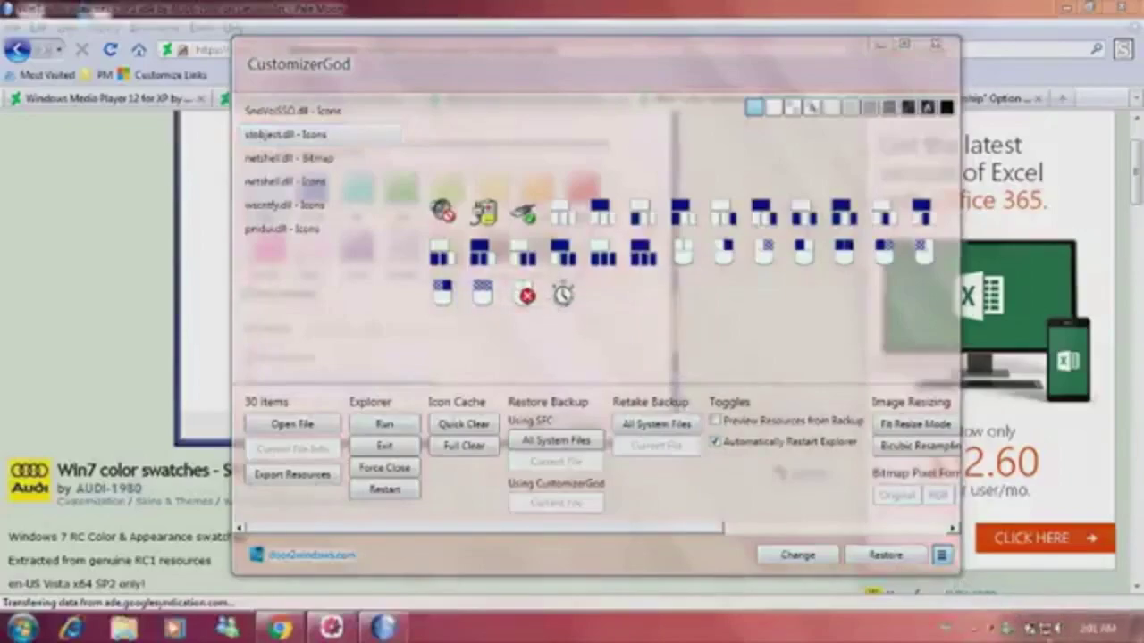
mouse_move(1034, 630)
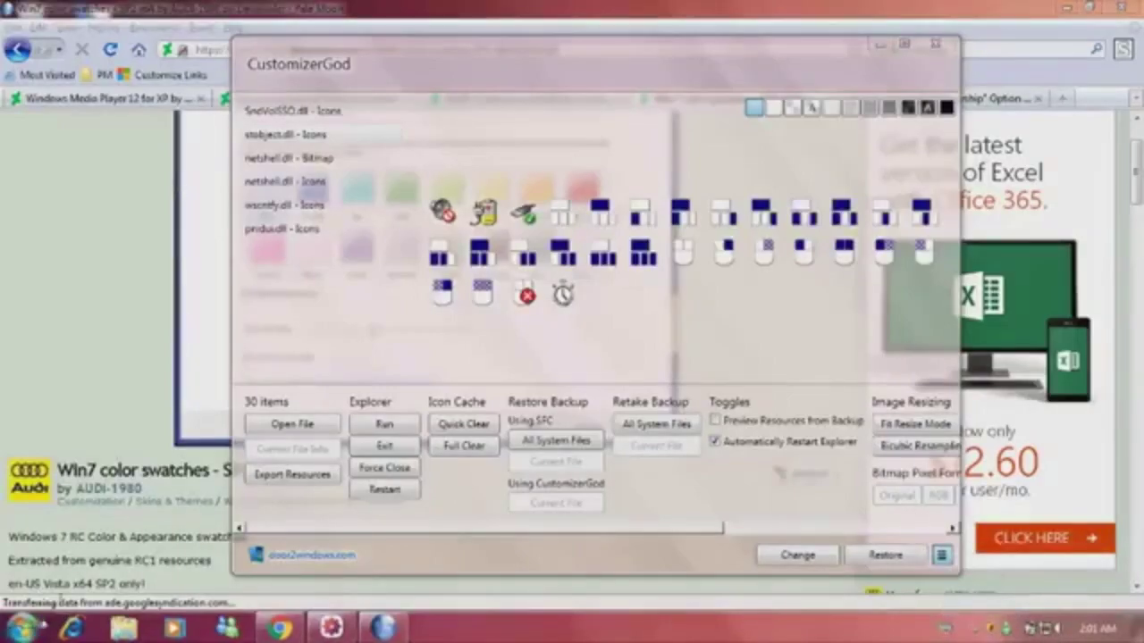
left_click(23, 629)
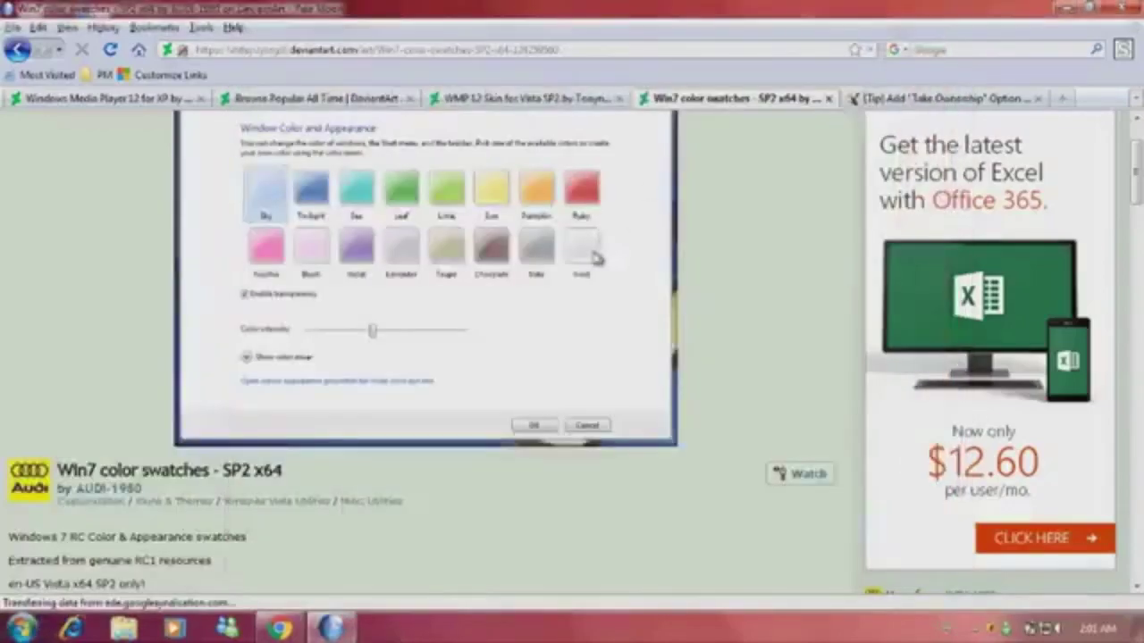
Read the Win7 color swatches installation instructions on DeviantArt and close Pale Moon with all its open tabs
scroll(590, 250, "down", 3)
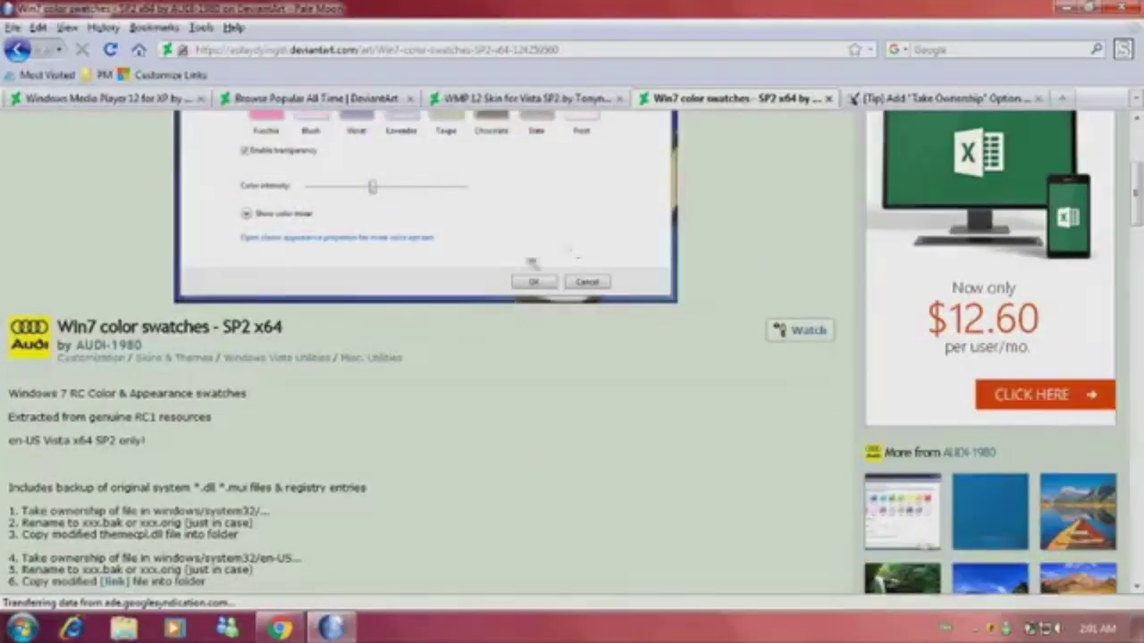
scroll(531, 261, "down", 2)
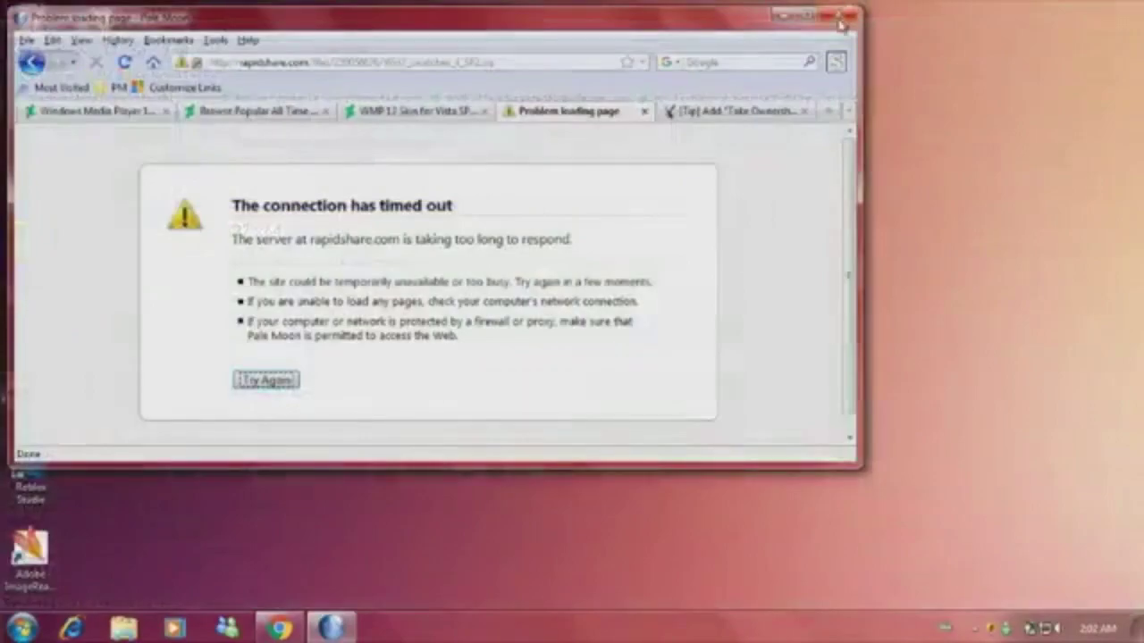
left_click(846, 18)
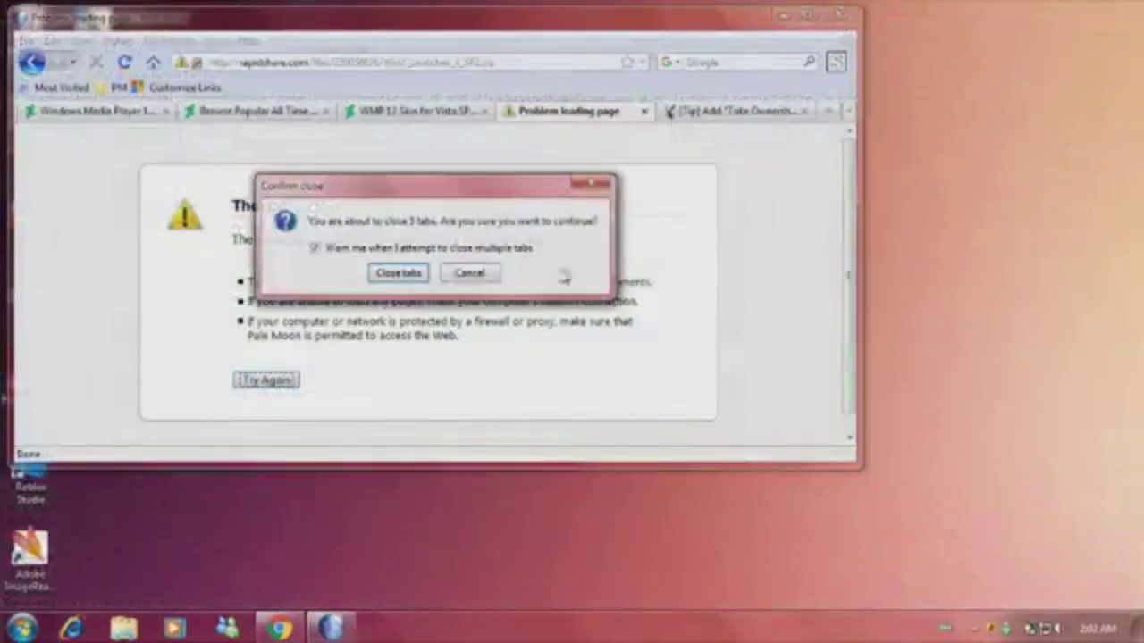
left_click(399, 274)
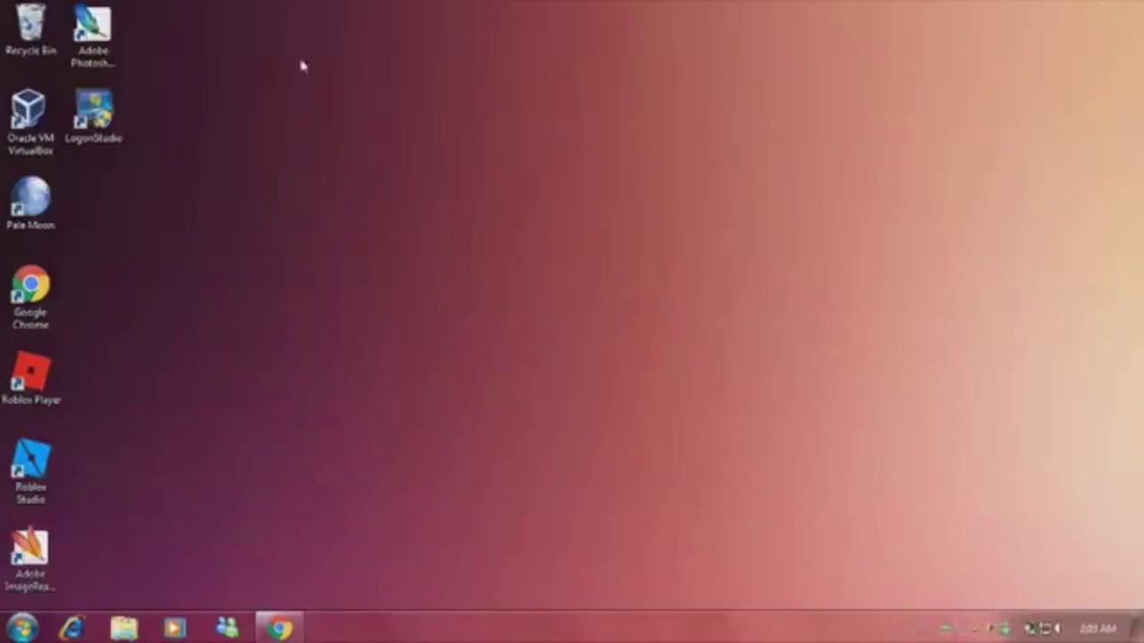
Close the Chrome window with the take-ownership thread and open the Documents folder
left_click(295, 630)
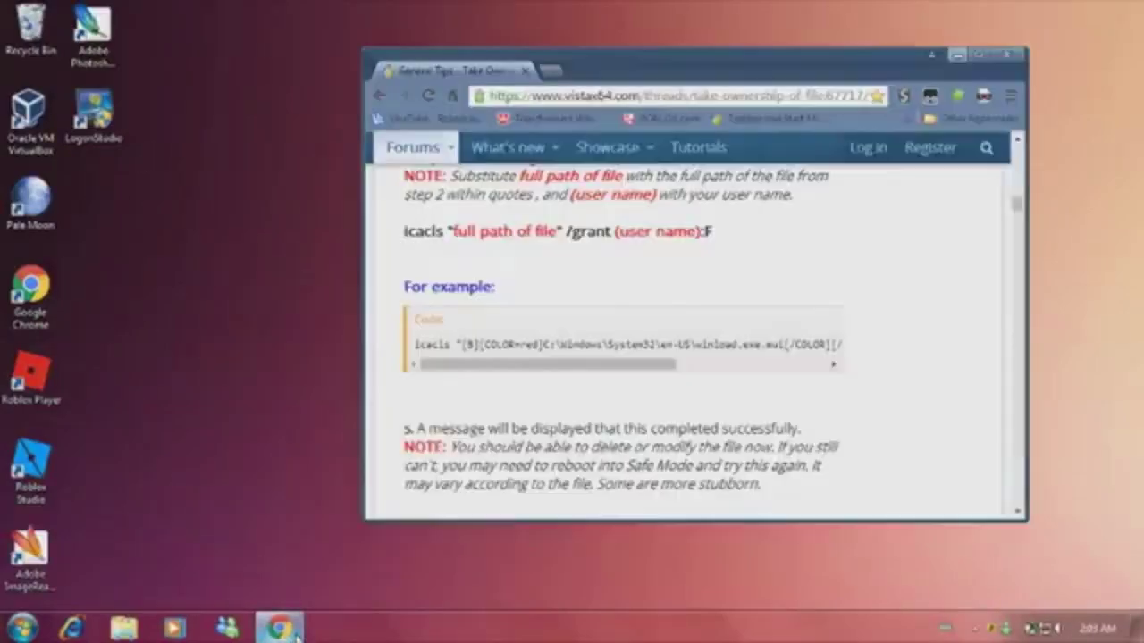
left_click(994, 57)
left_click(21, 629)
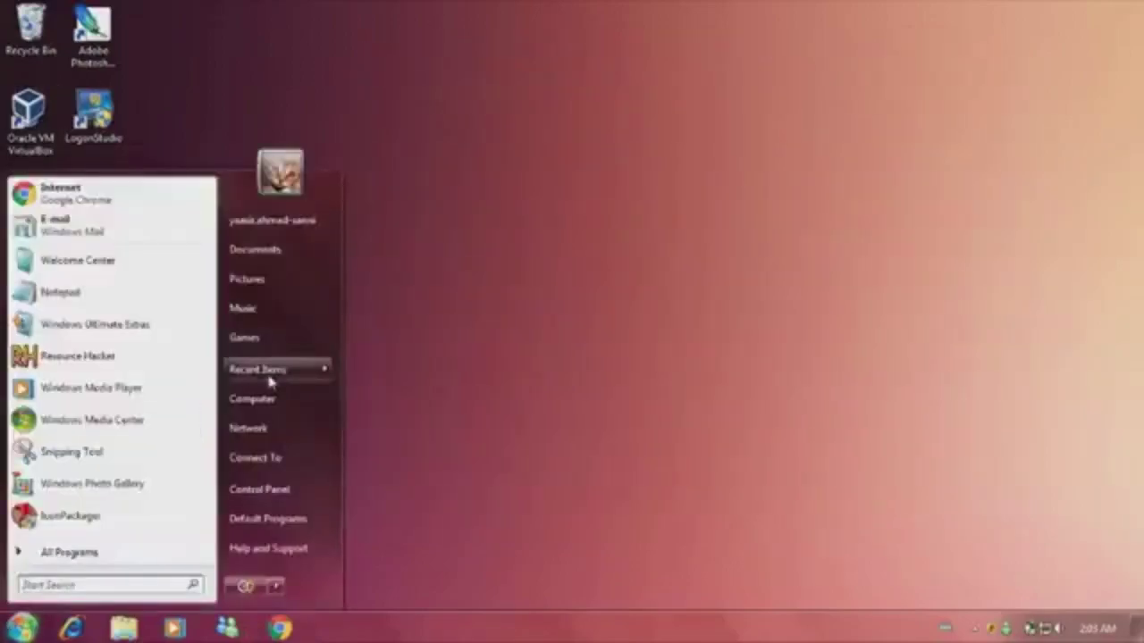
mouse_move(270, 382)
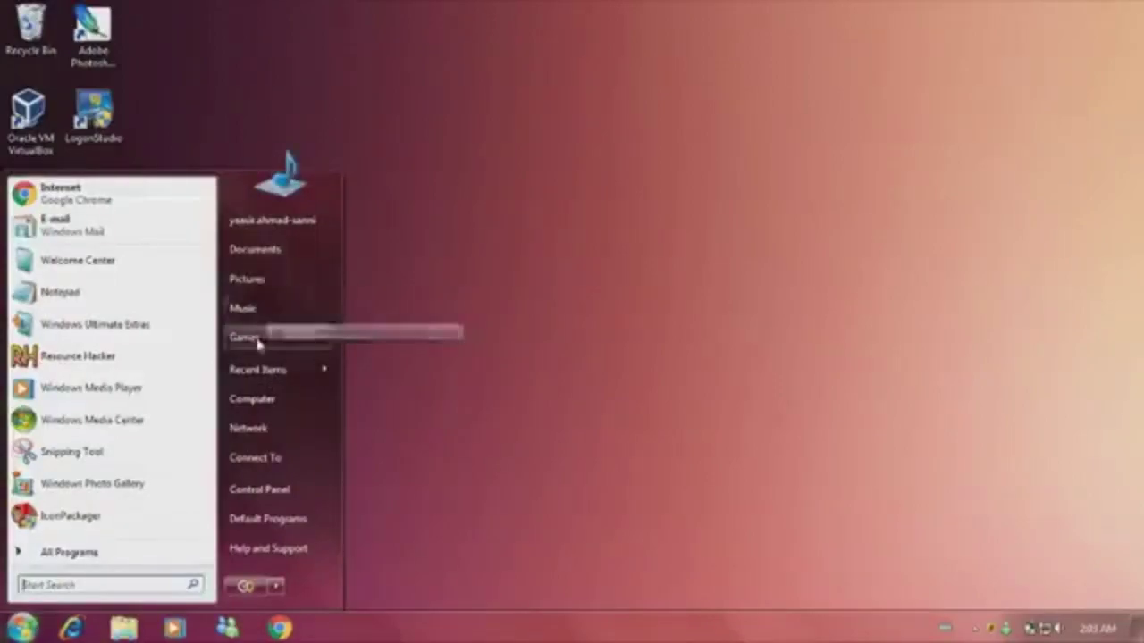
left_click(250, 255)
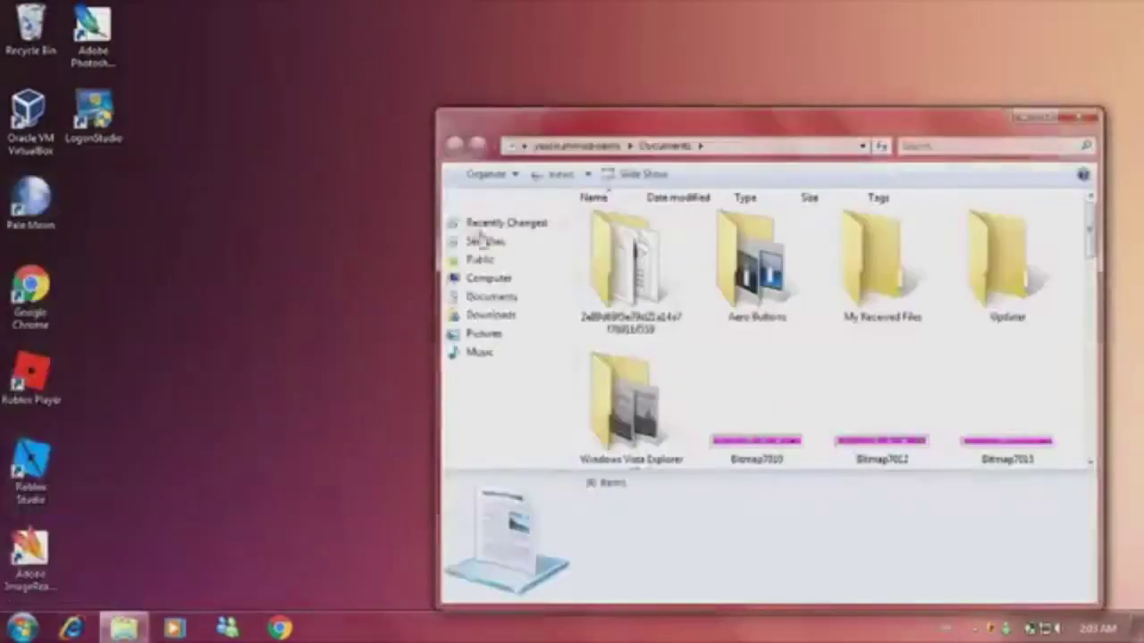
Open the Pictures folder and move Downloads below Music in Explorer's favorite links
mouse_move(554, 478)
left_mouse_down()
mouse_move(557, 582)
mouse_move(577, 444)
mouse_move(572, 348)
mouse_move(572, 480)
mouse_move(559, 491)
mouse_move(559, 472)
left_mouse_up()
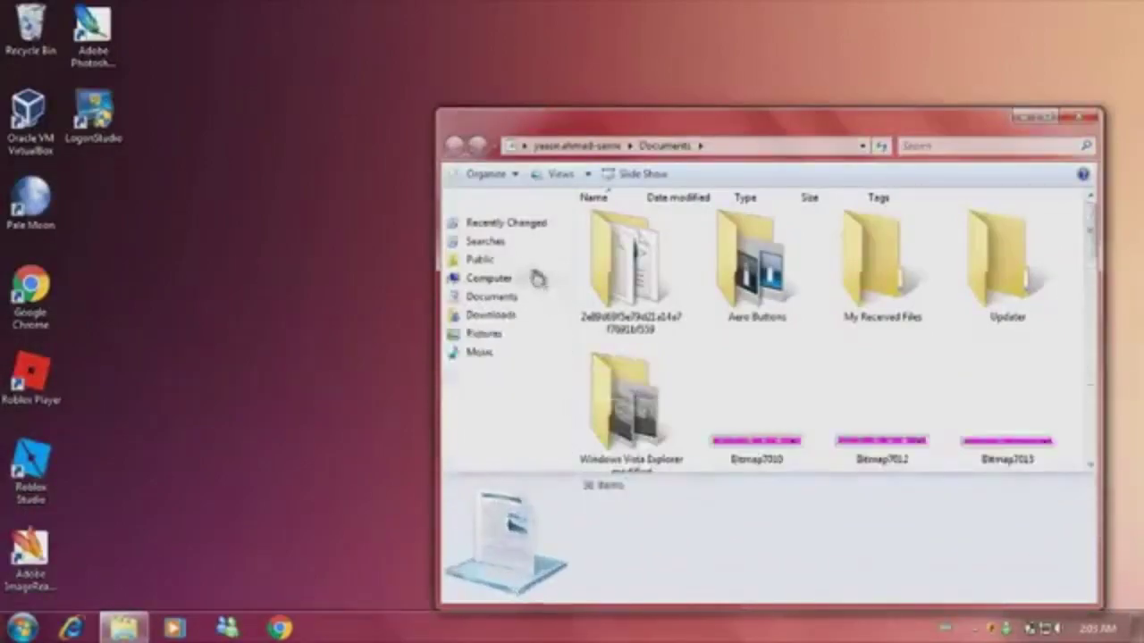
left_click(490, 317)
left_click(482, 333)
left_click_drag(480, 324, 483, 357)
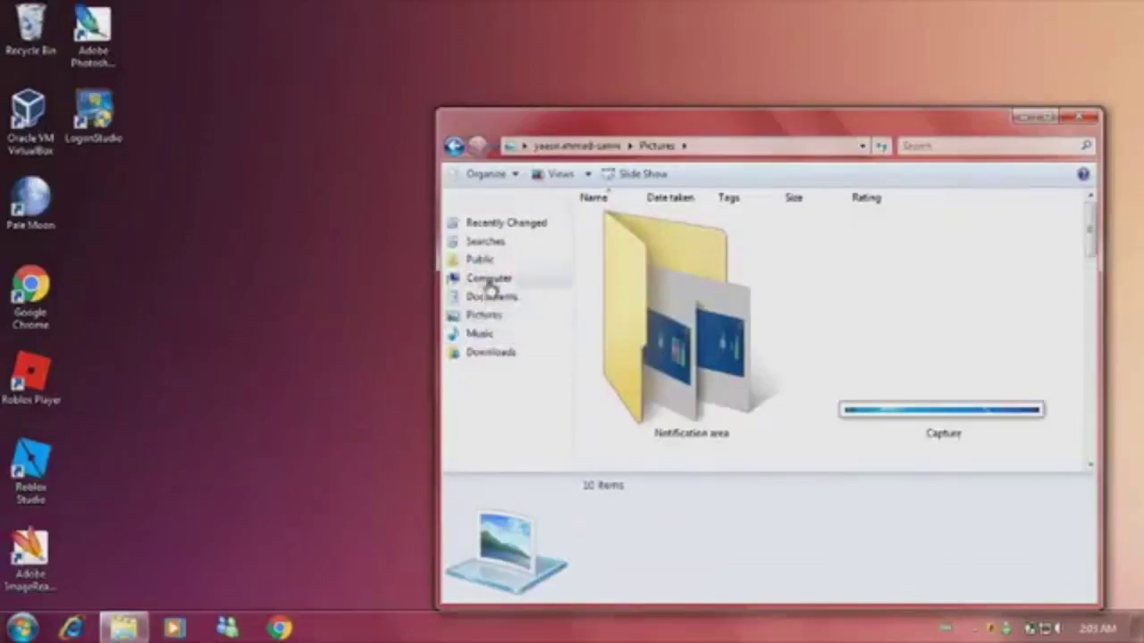
Add the Videos folder from the user's profile folder to the favorite links, between Pictures and Music
left_click(563, 146)
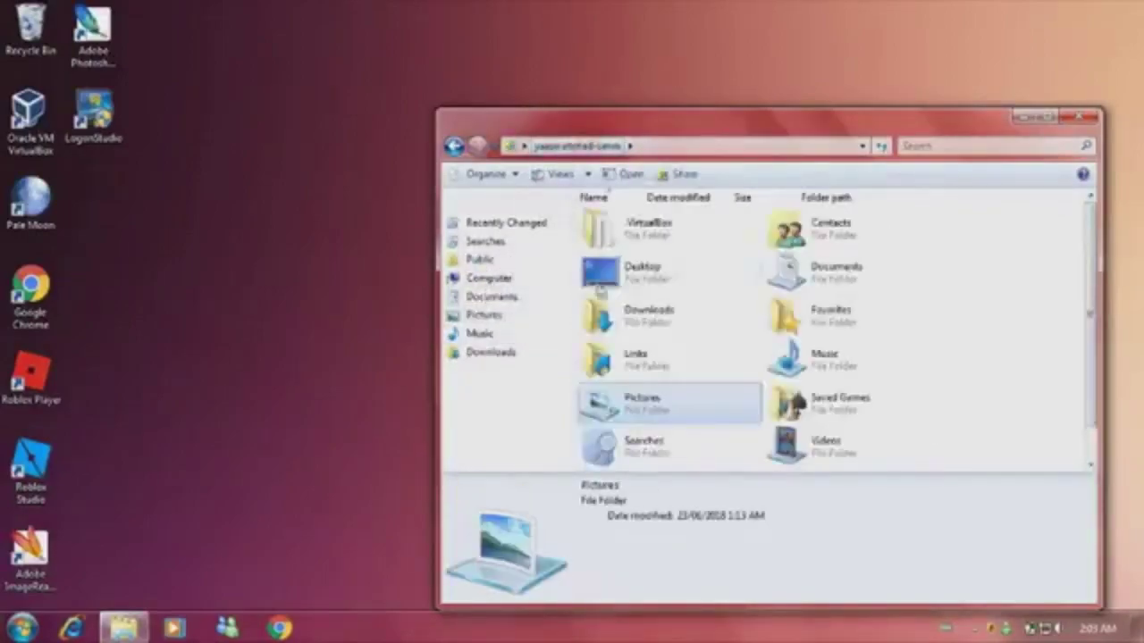
scroll(675, 342, "down", 1)
scroll(677, 342, "up", 1)
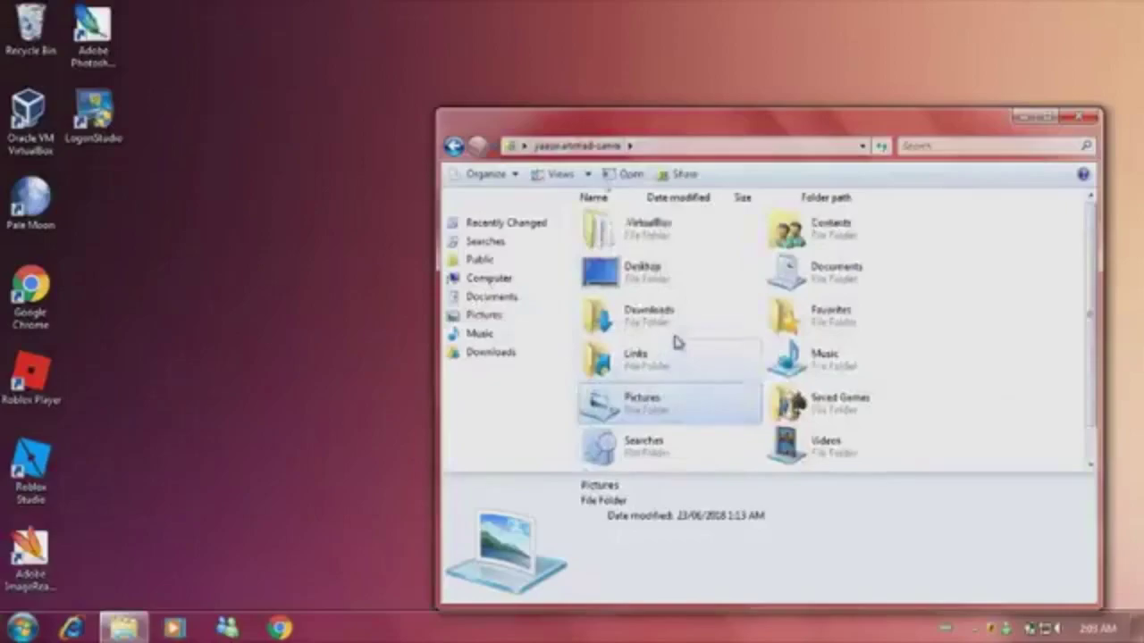
scroll(643, 255, "down", 1)
double_click(629, 447)
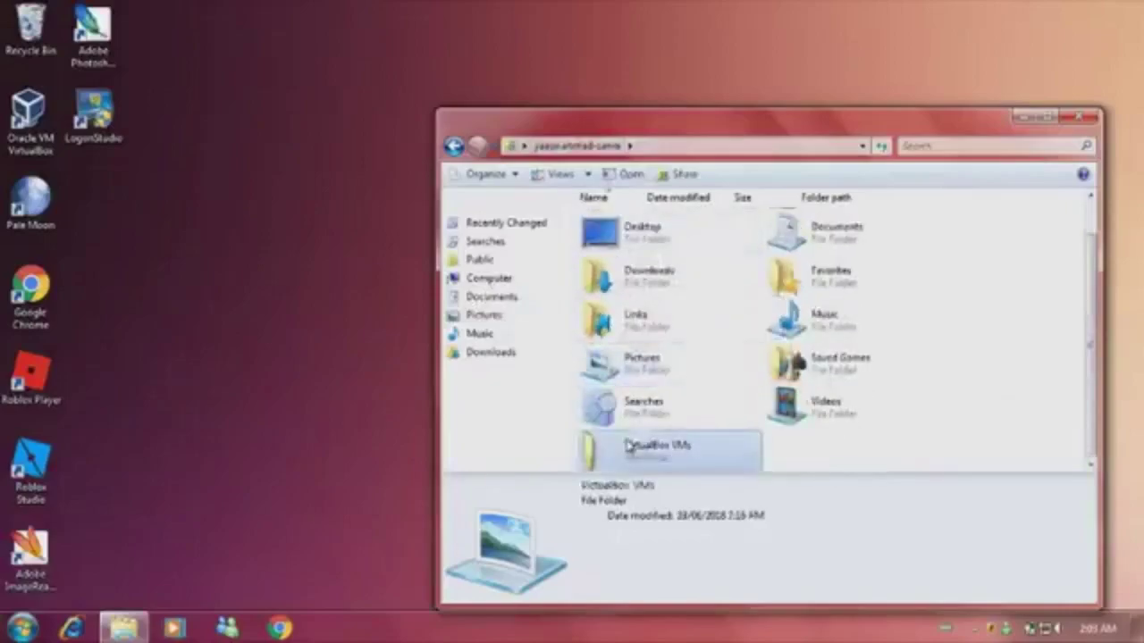
left_click(577, 145)
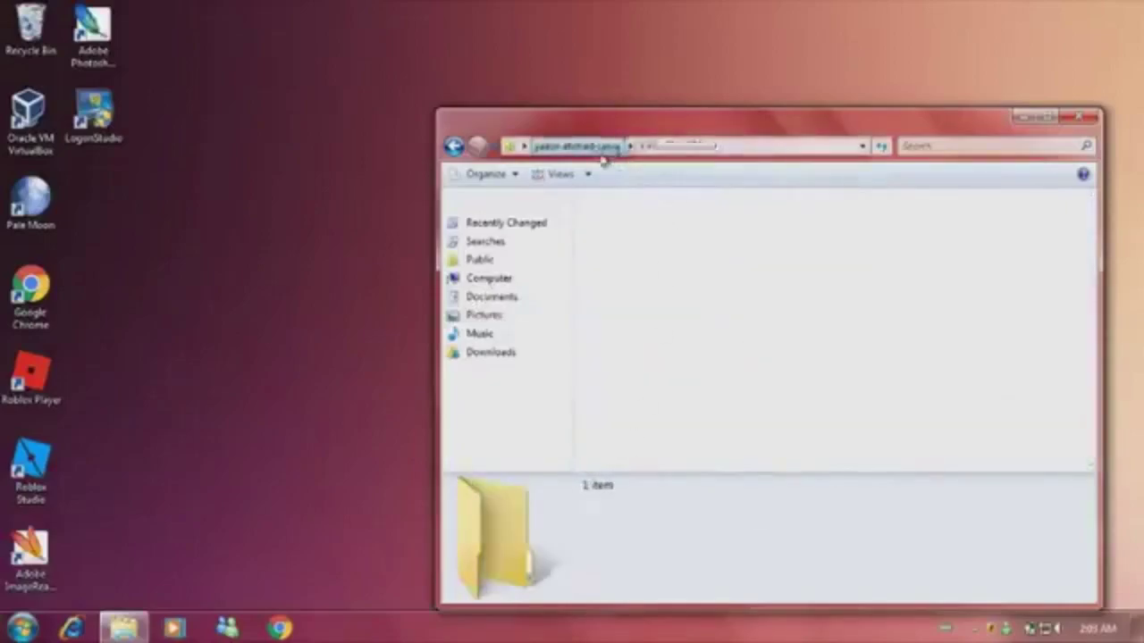
scroll(793, 402, "up", 1)
left_click_drag(829, 446, 464, 329)
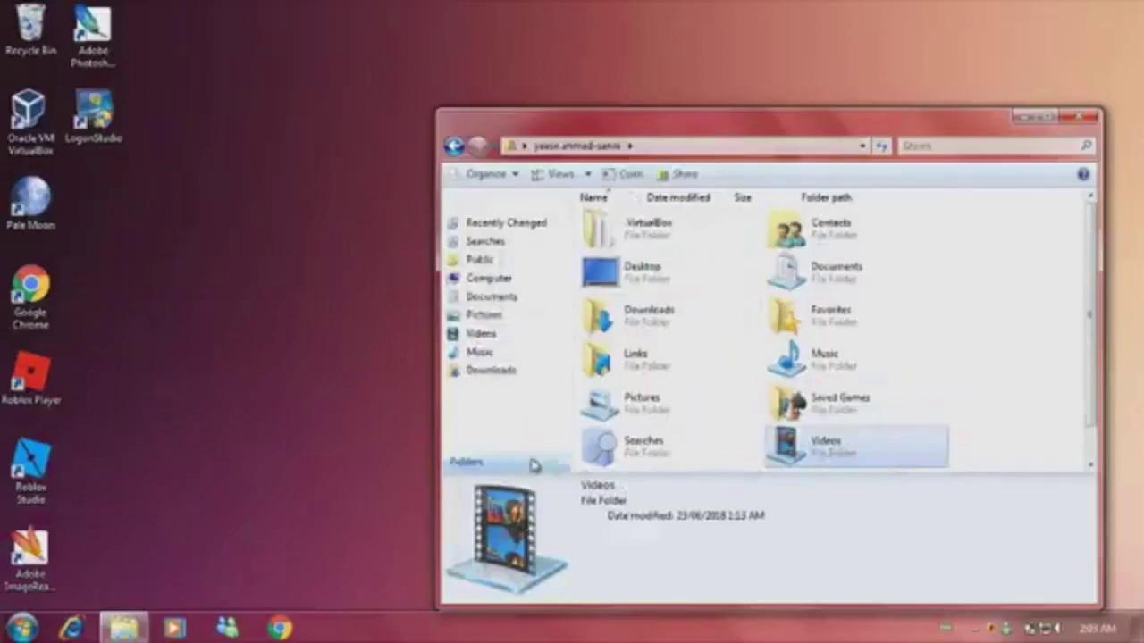
Reposition the Explorer window and look through the files in the Downloads folder
left_click_drag(662, 192, 458, 62)
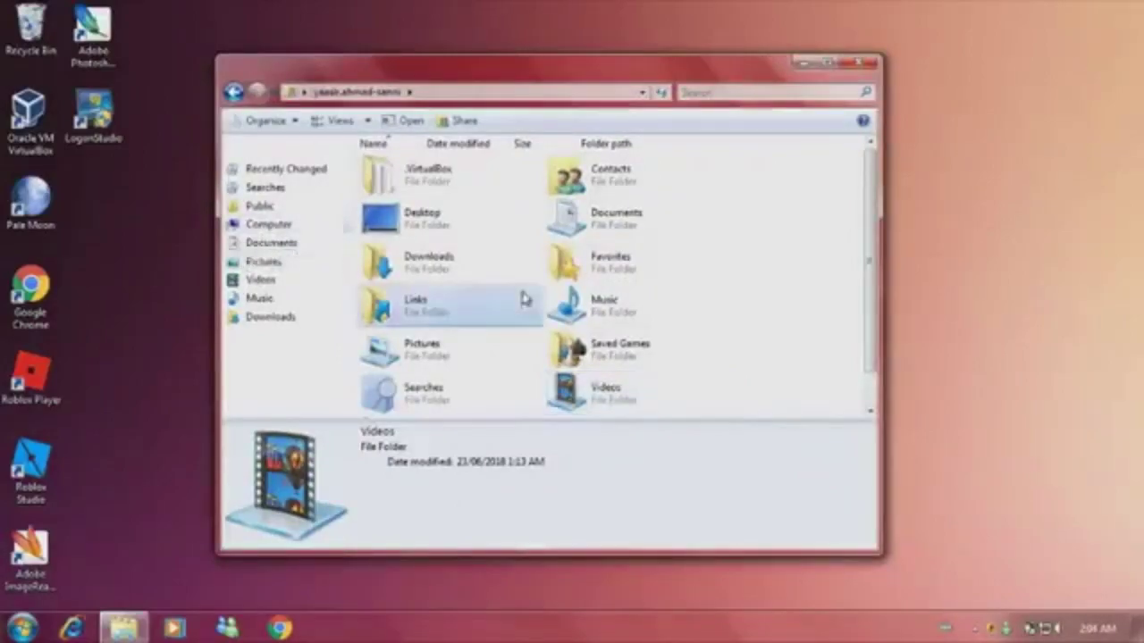
double_click(498, 255)
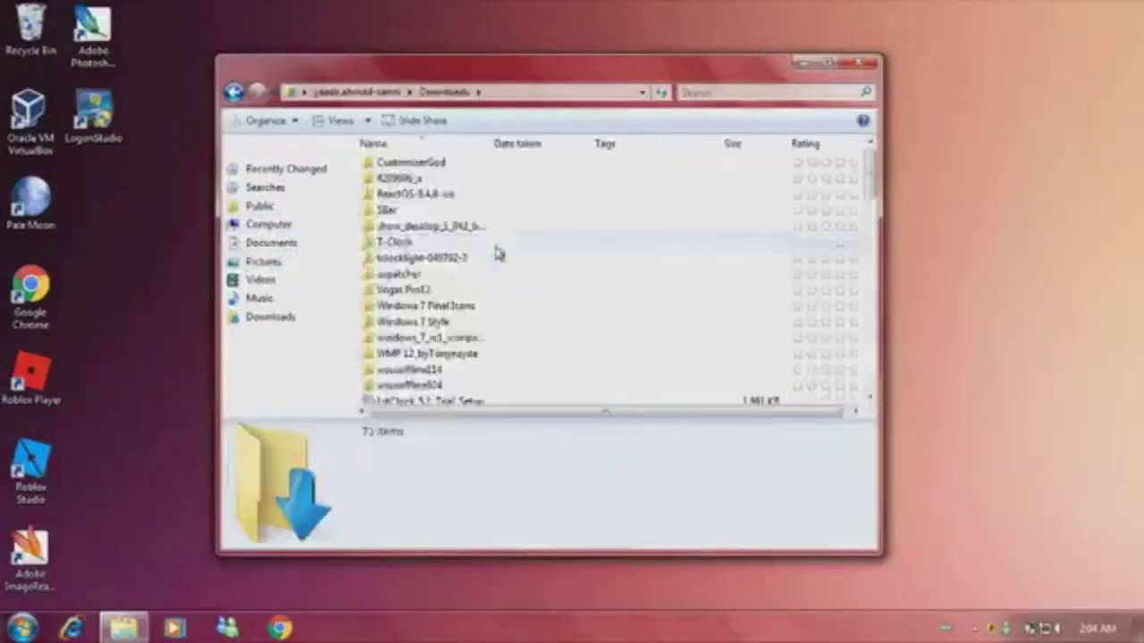
scroll(497, 255, "down", 5)
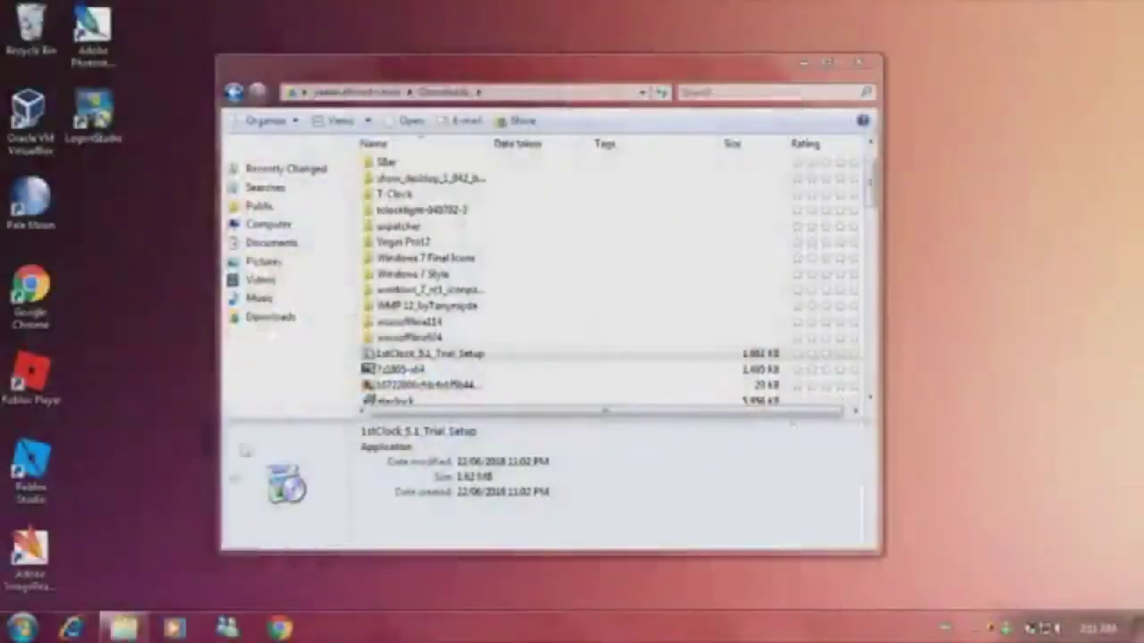
Switch to Chrome, close the Explorer window and search Google for "aero shake"
left_click(280, 627)
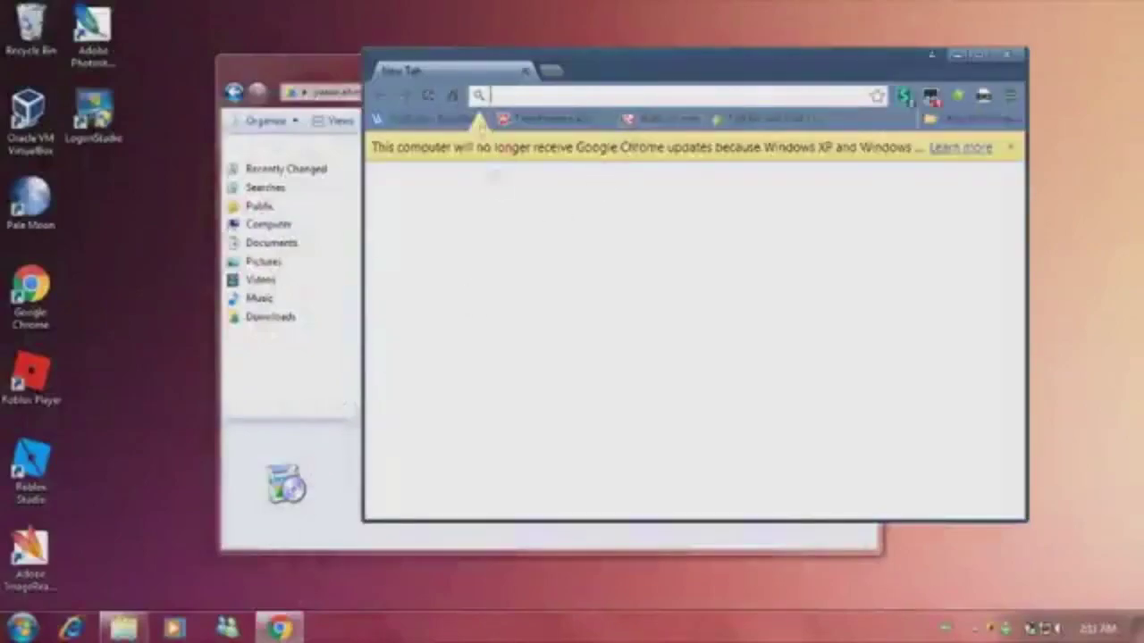
left_click(349, 71)
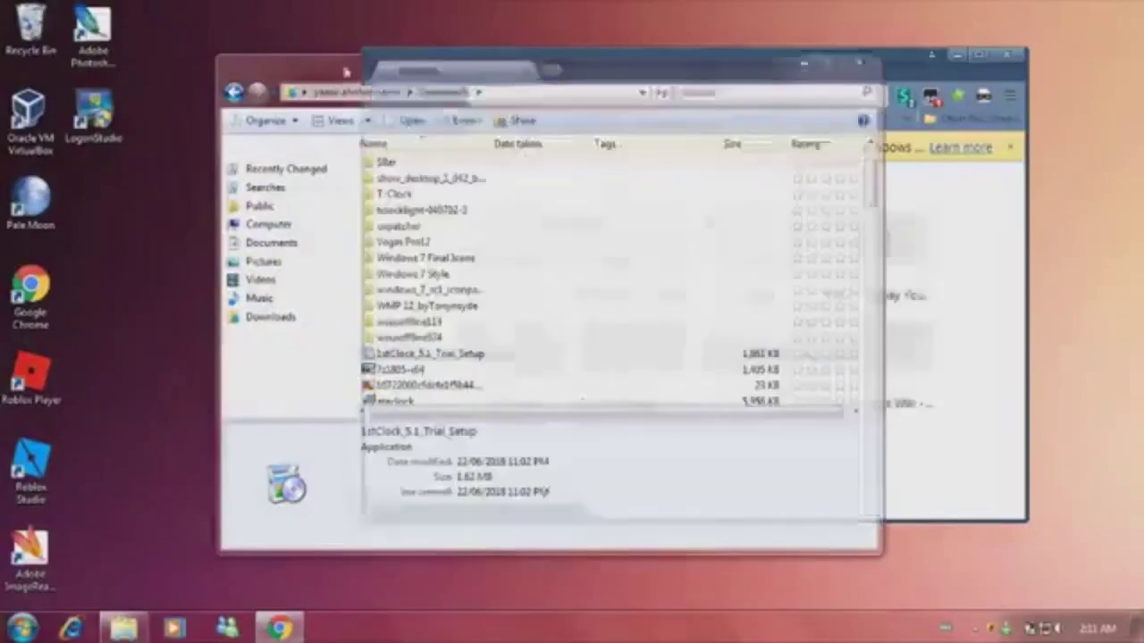
left_click(850, 66)
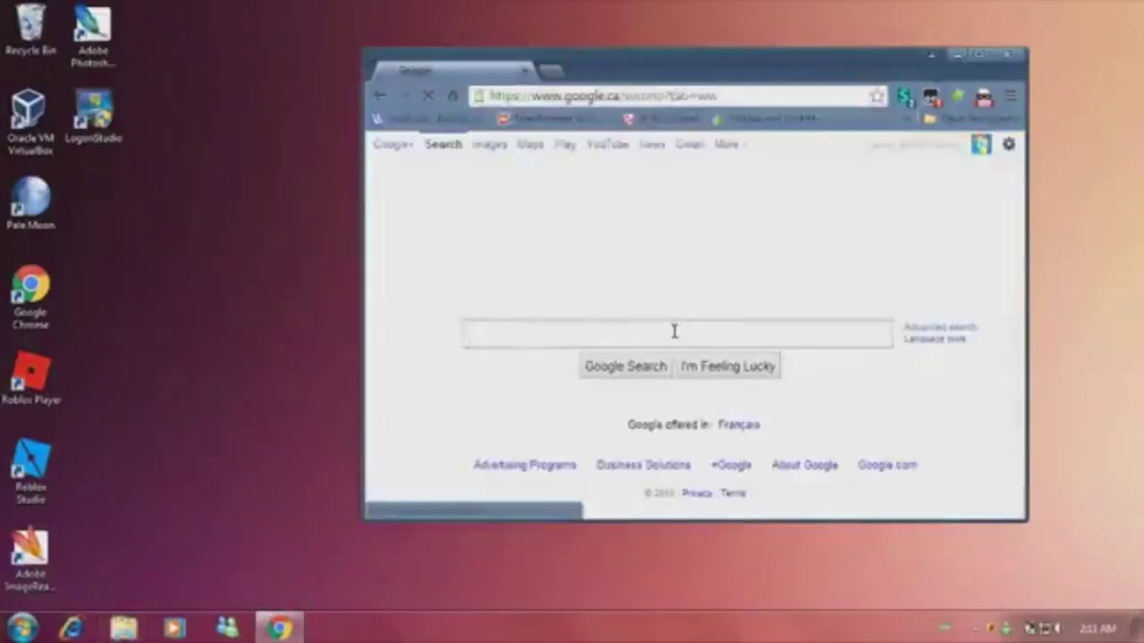
type("aera")
key("BackSpace")
key("BackSpace")
type("o shake")
key("Return")
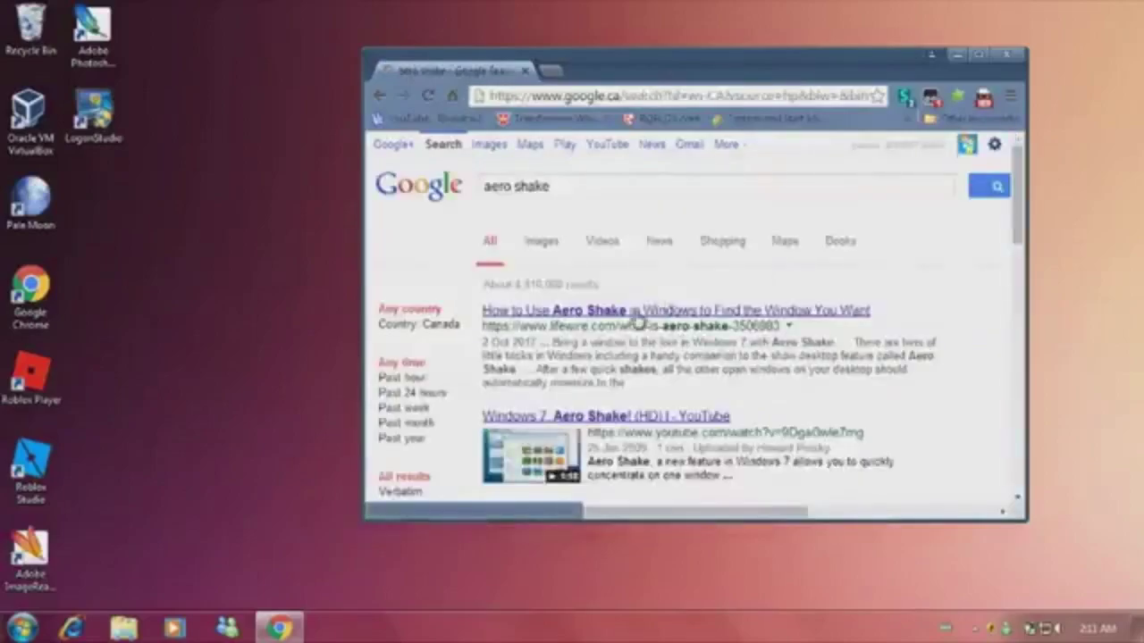
Refine the Google search to "aero shake for xp and vista"
scroll(638, 312, "down", 3)
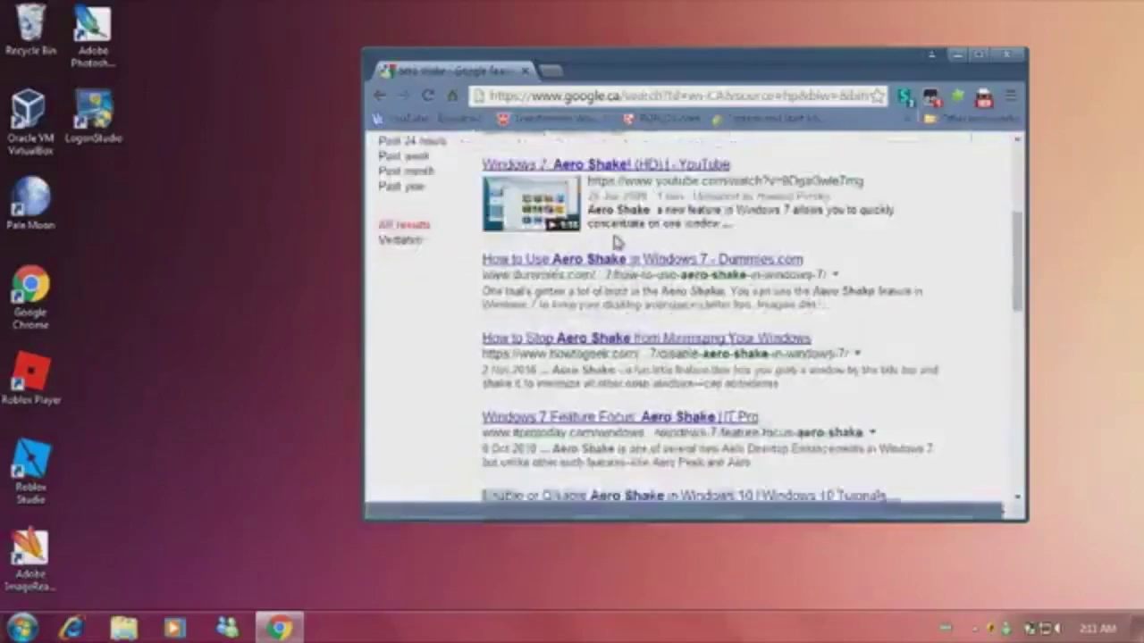
scroll(540, 232, "up", 3)
type("f")
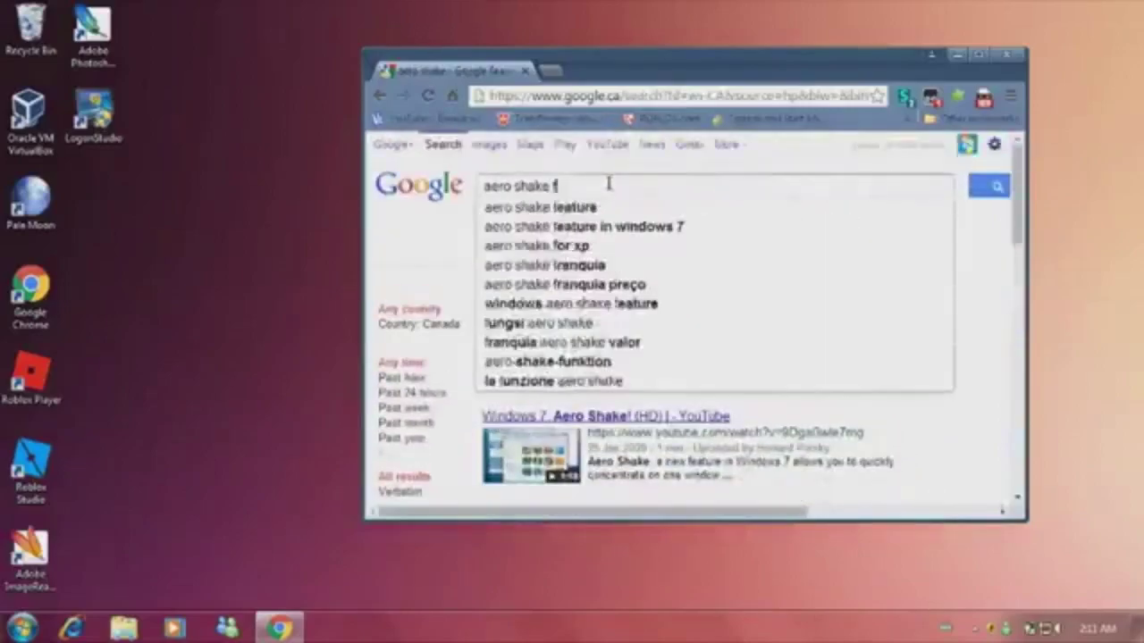
type("or xp and vis")
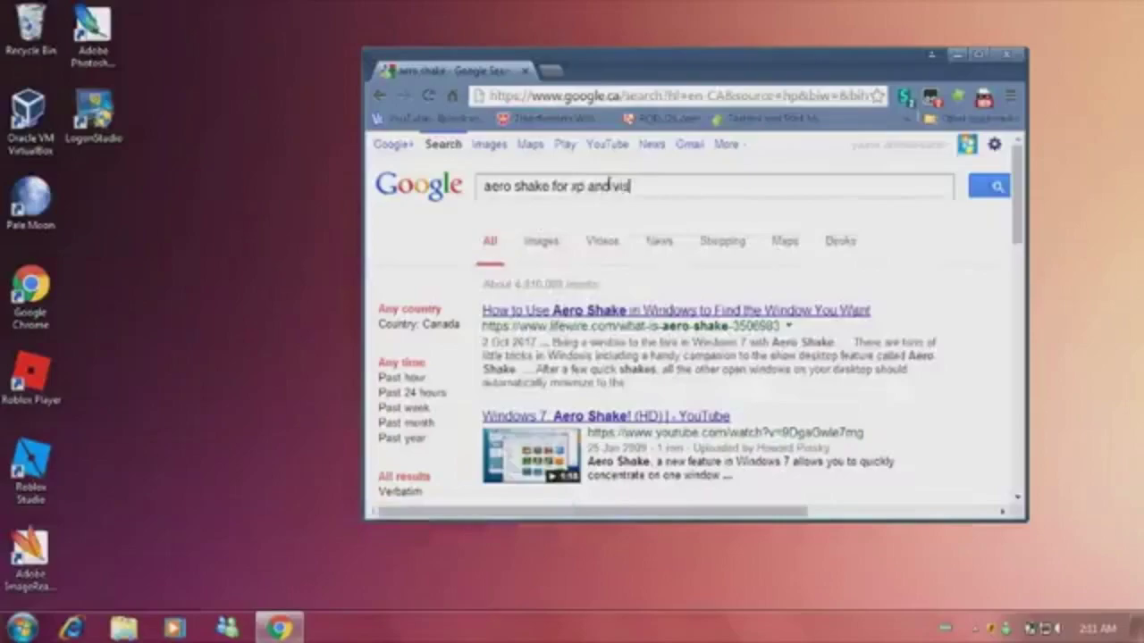
type("ta")
key("Return")
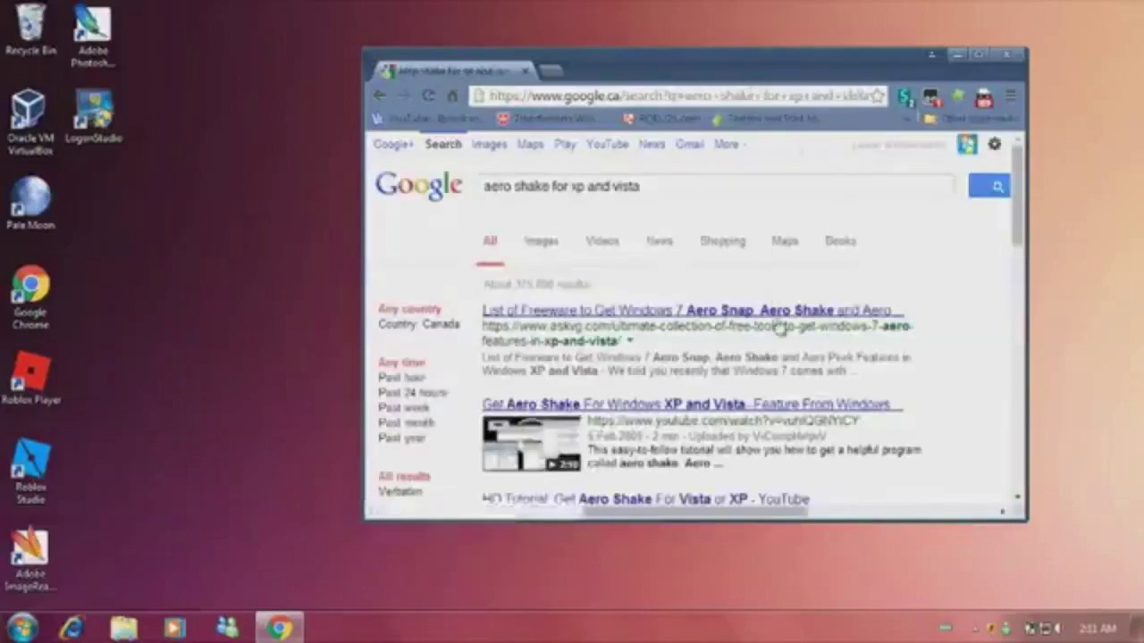
Open the AskVG list of Aero Snap and Aero Shake freeware, maximize the browser, and open AquaSnap's download link in a new tab
left_click(779, 310)
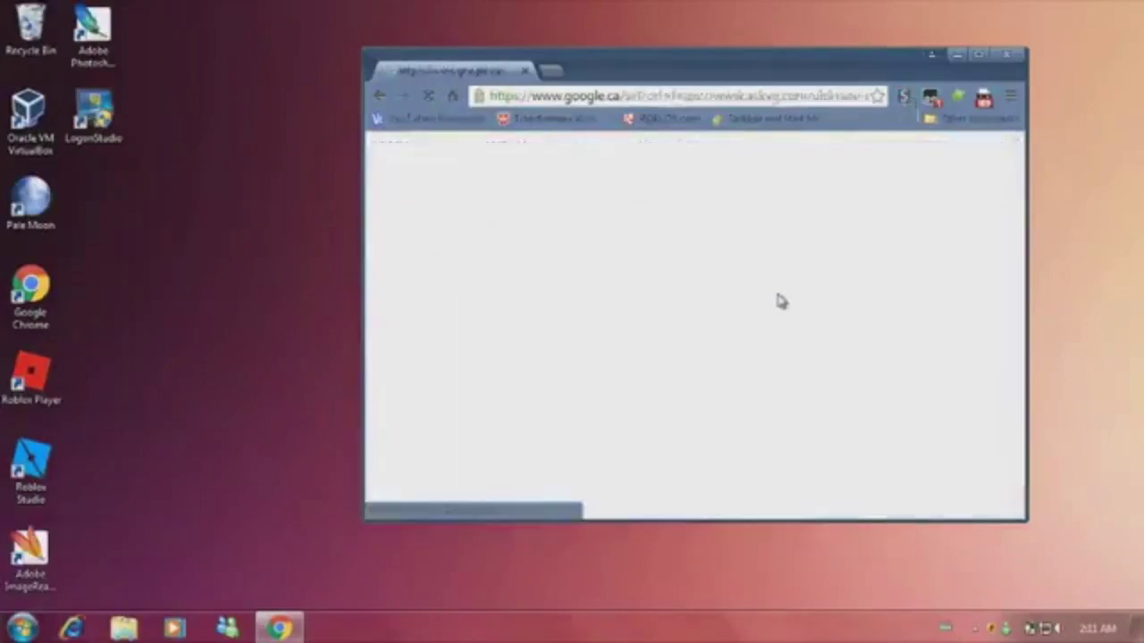
scroll(778, 302, "down", 10)
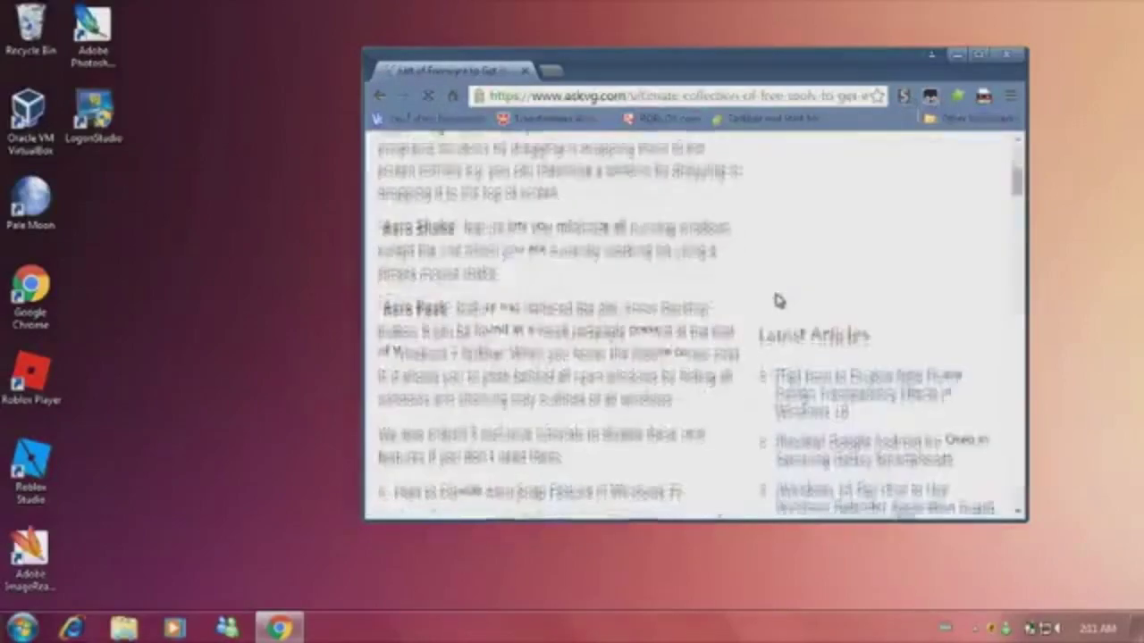
left_click(980, 56)
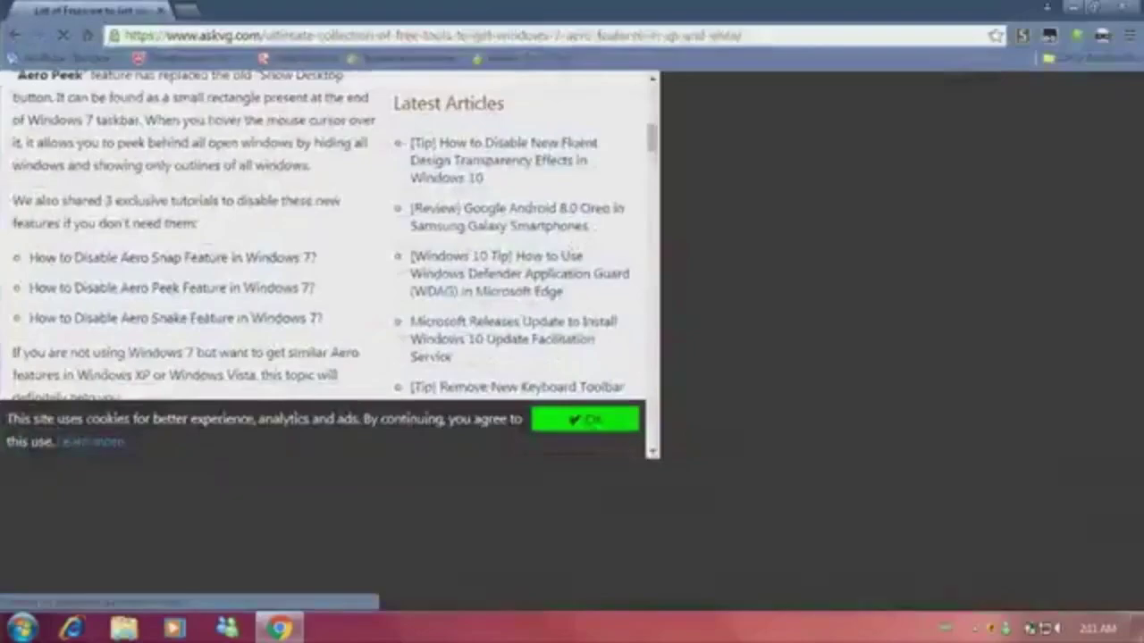
scroll(643, 357, "down", 3)
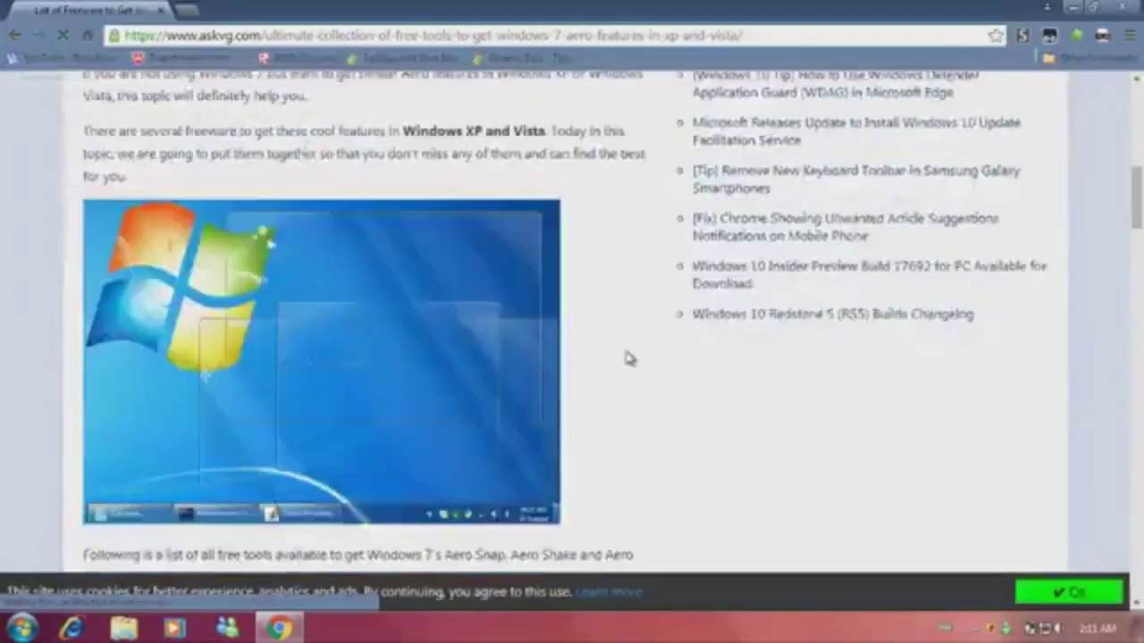
scroll(629, 358, "down", 5)
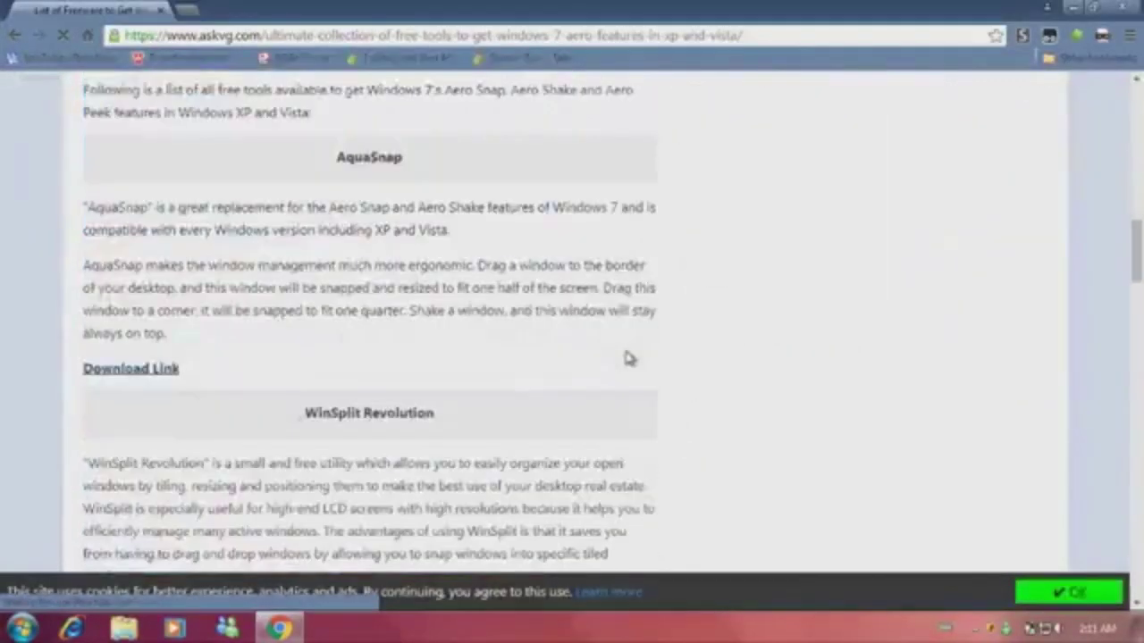
right_click(148, 376)
left_click(176, 382)
Open the WinShake download link from the AskVG freeware list in a new tab
scroll(175, 388, "down", 5)
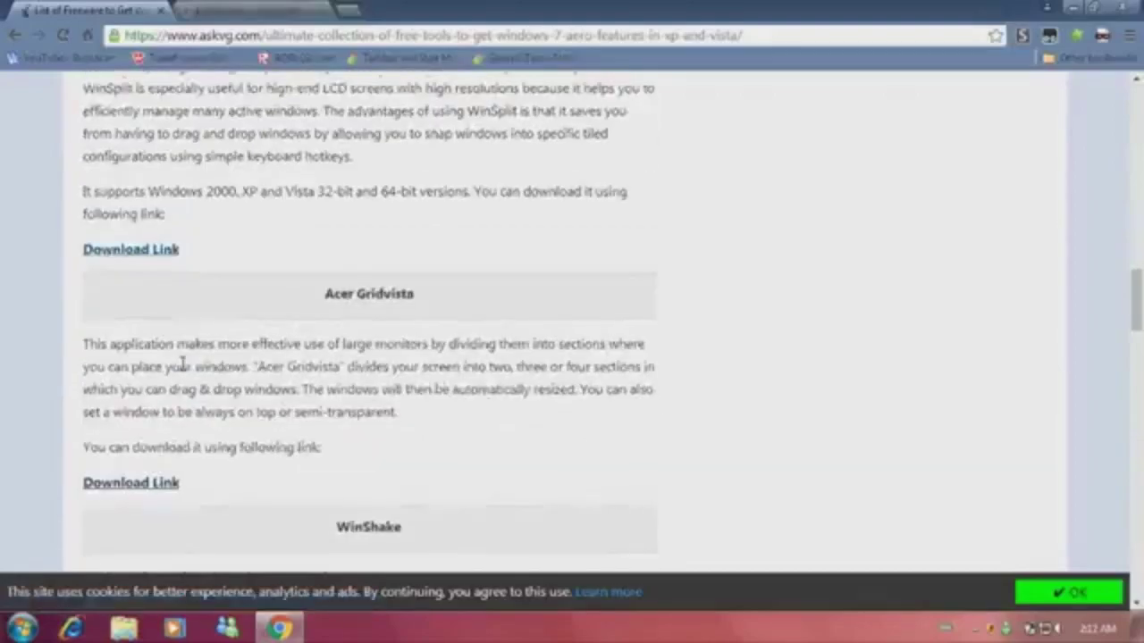
scroll(228, 332, "down", 2)
scroll(230, 330, "down", 2)
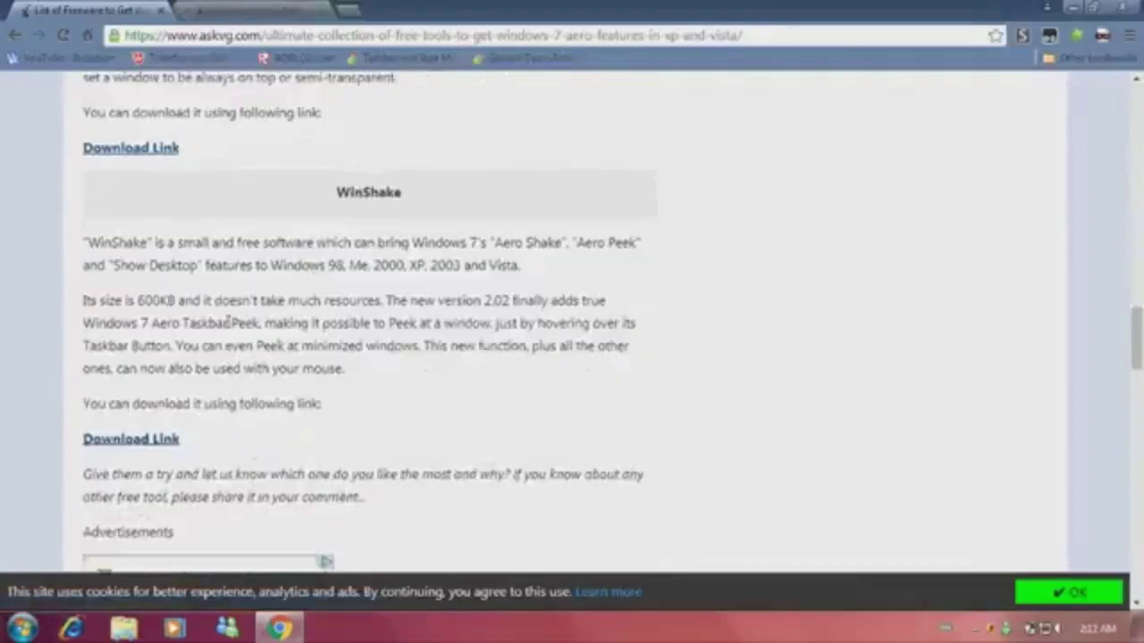
right_click(154, 441)
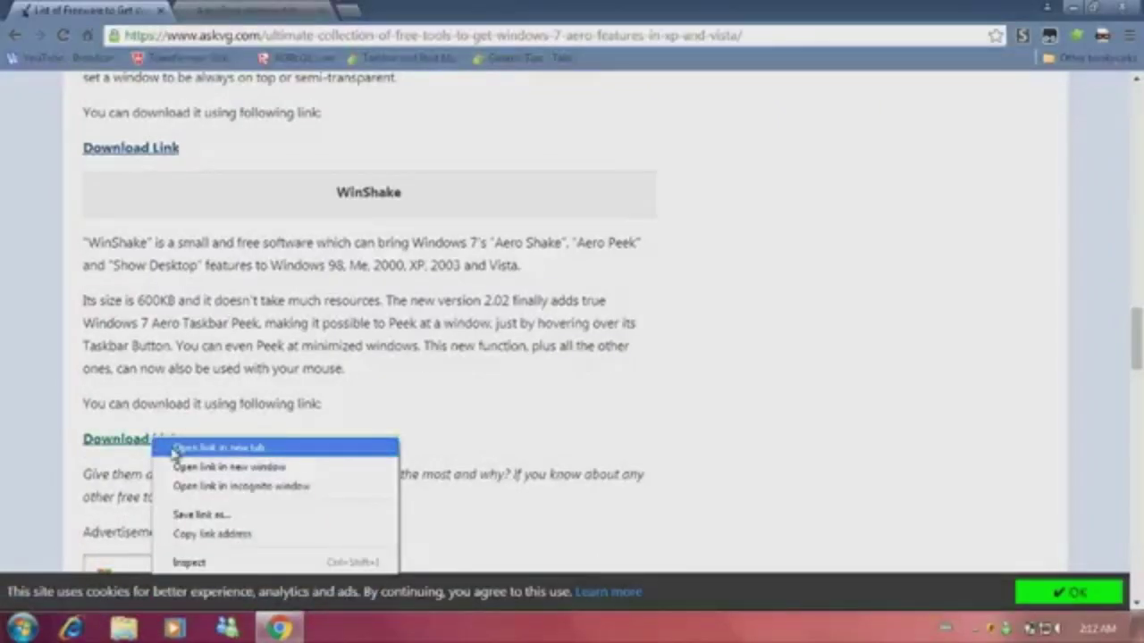
left_click(218, 448)
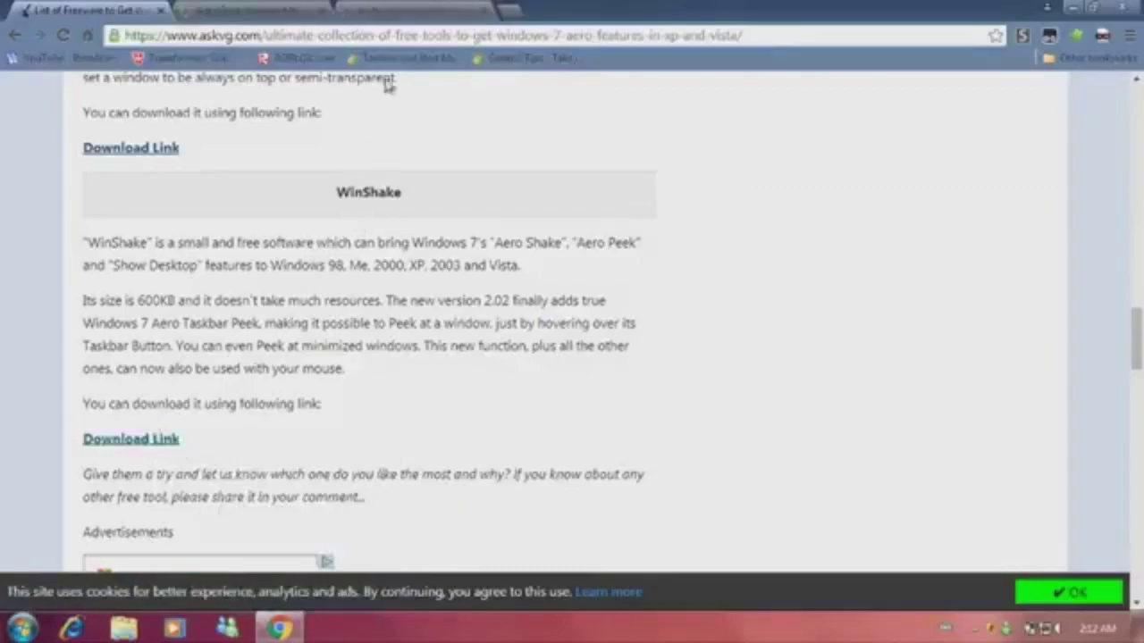
Examine the AquaSnap product page and the WinShake Support & Download page for download options
left_click(250, 10)
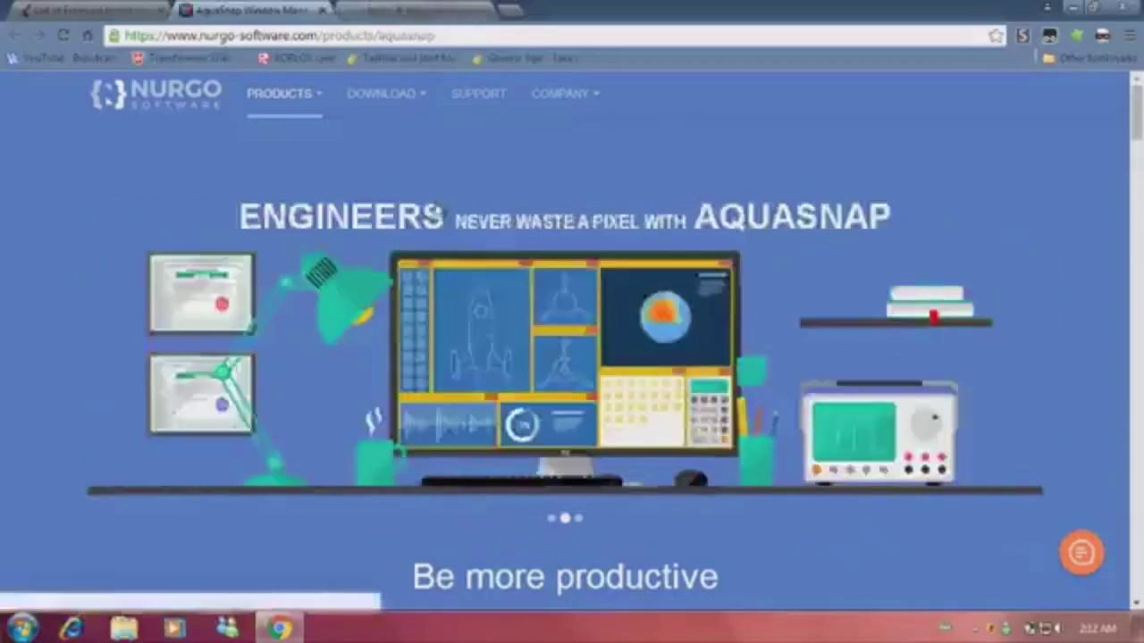
scroll(430, 189, "down", 3)
scroll(429, 184, "down", 3)
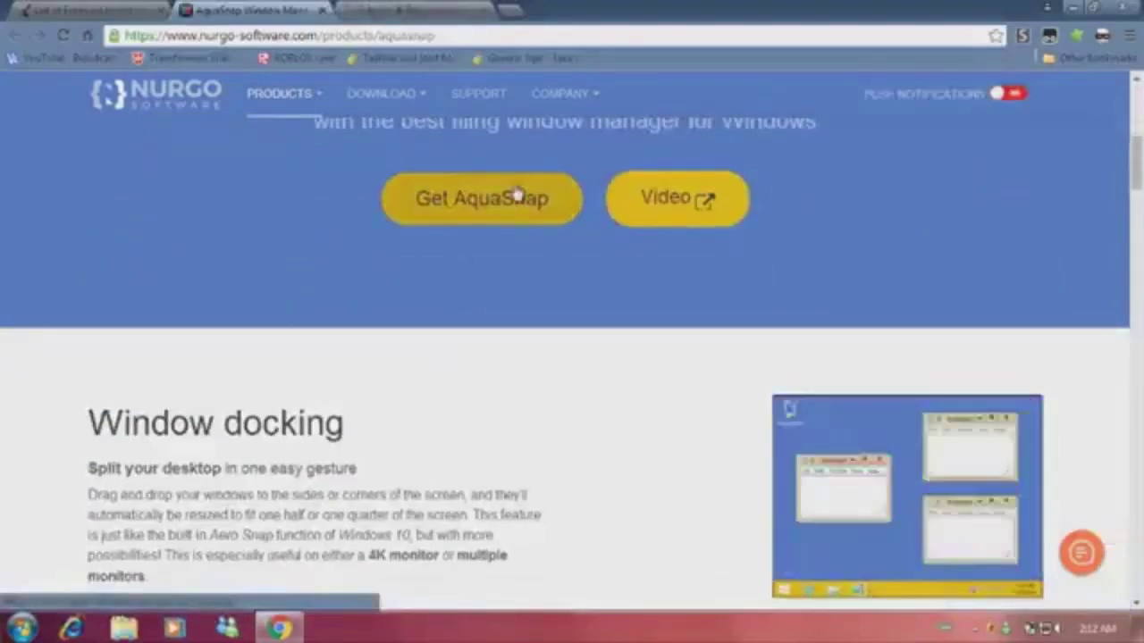
left_click(420, 10)
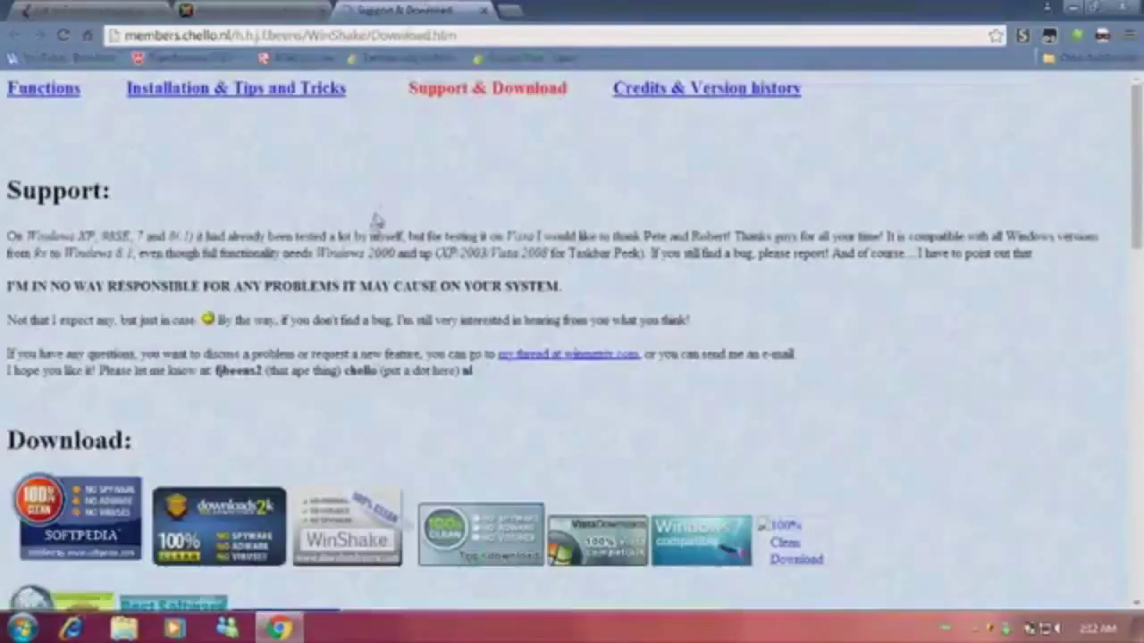
scroll(386, 202, "down", 5)
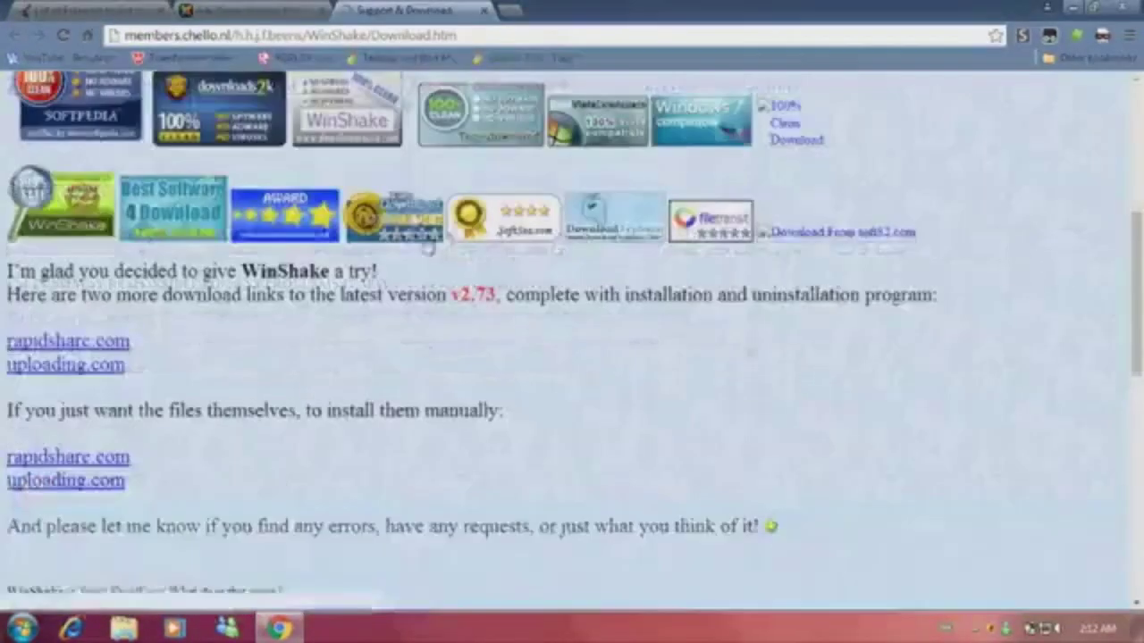
Try the rapidshare.com and uploading.com installer links and the rapidshare.com manual-install link for WinShake v2.73
scroll(415, 308, "down", 2)
left_click(119, 175)
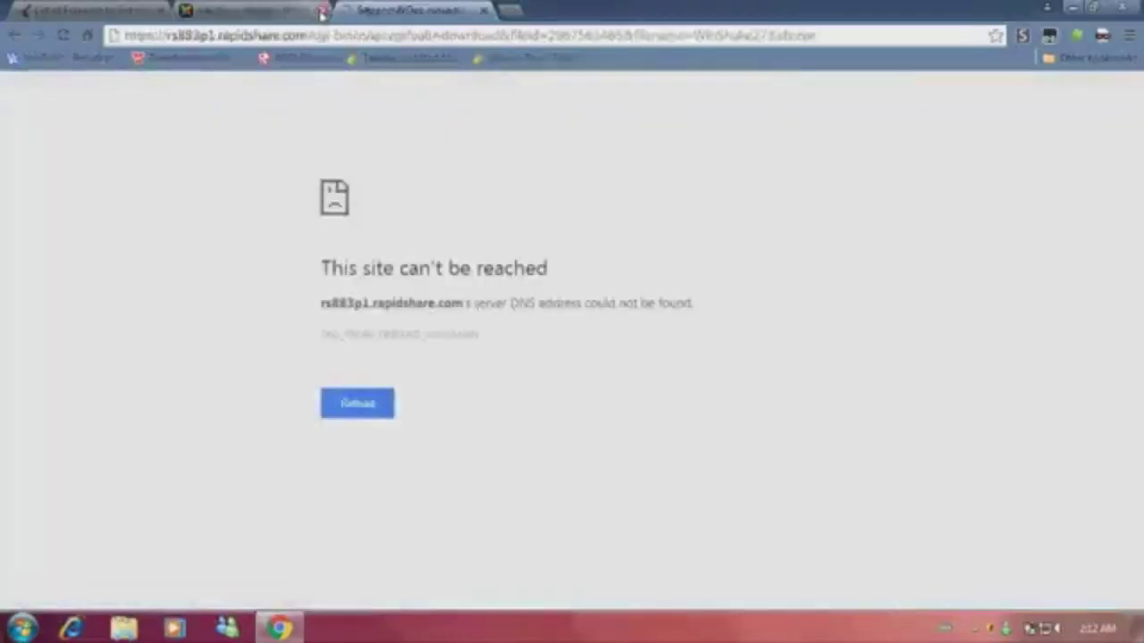
left_click(11, 37)
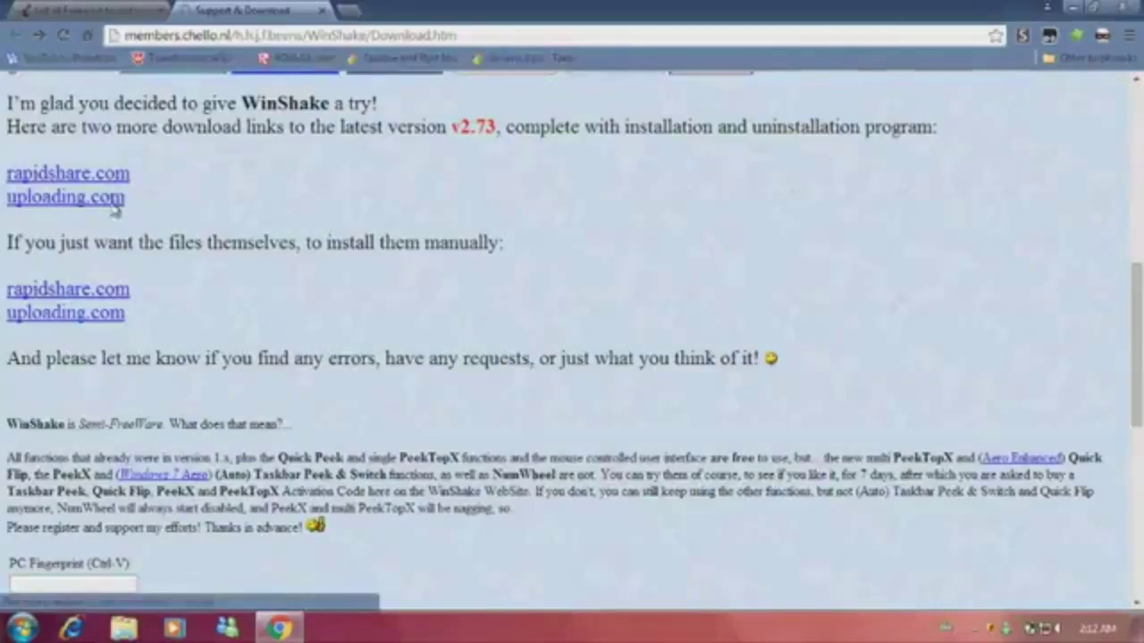
left_click(112, 205)
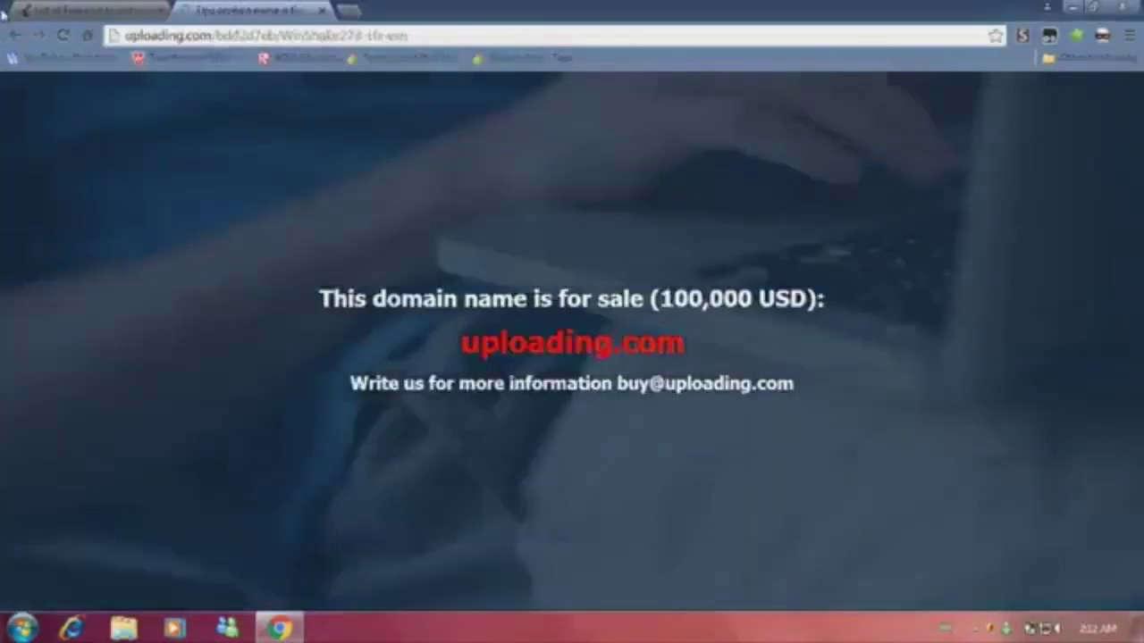
left_click(12, 34)
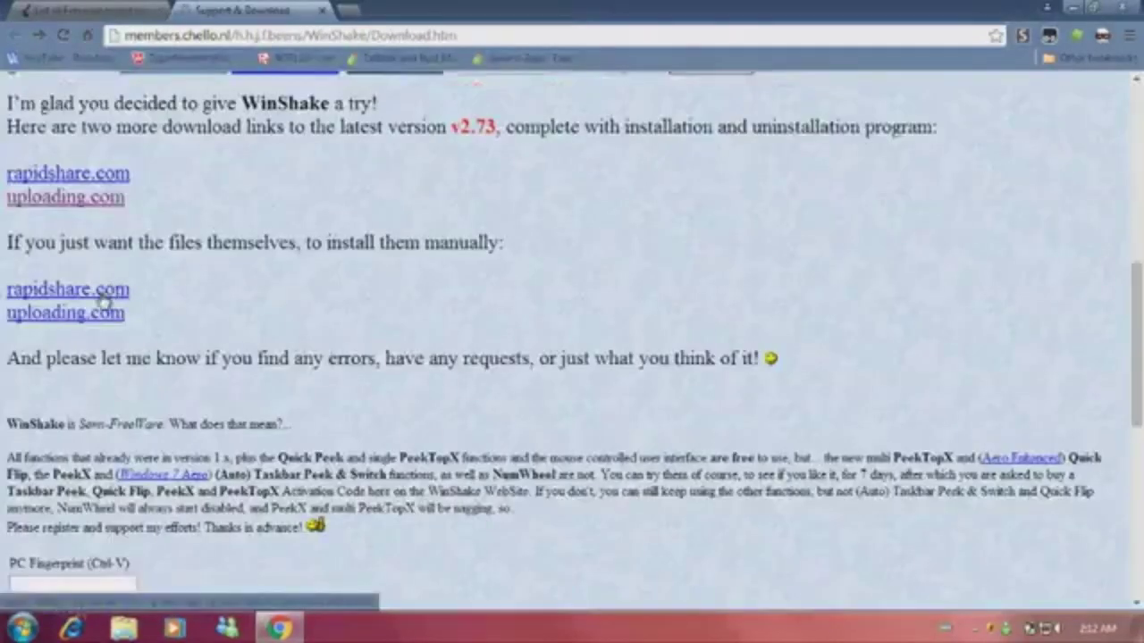
left_click(100, 298)
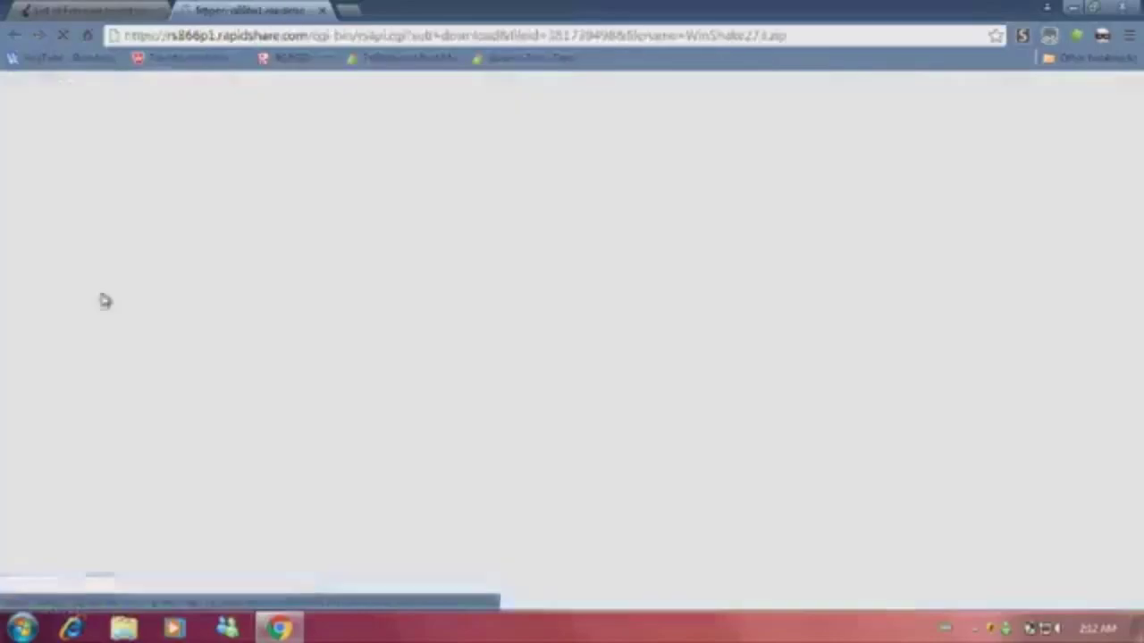
left_click(14, 35)
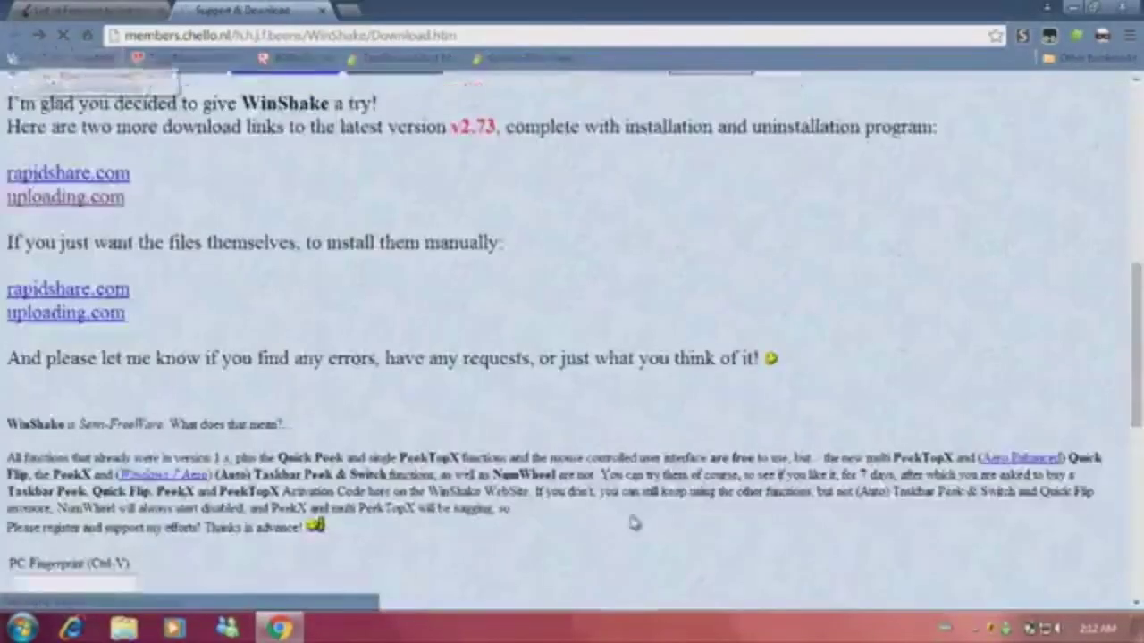
Examine the rest of the WinShake download page and the AskVG article's comments for other download sources
scroll(633, 519, "down", 5)
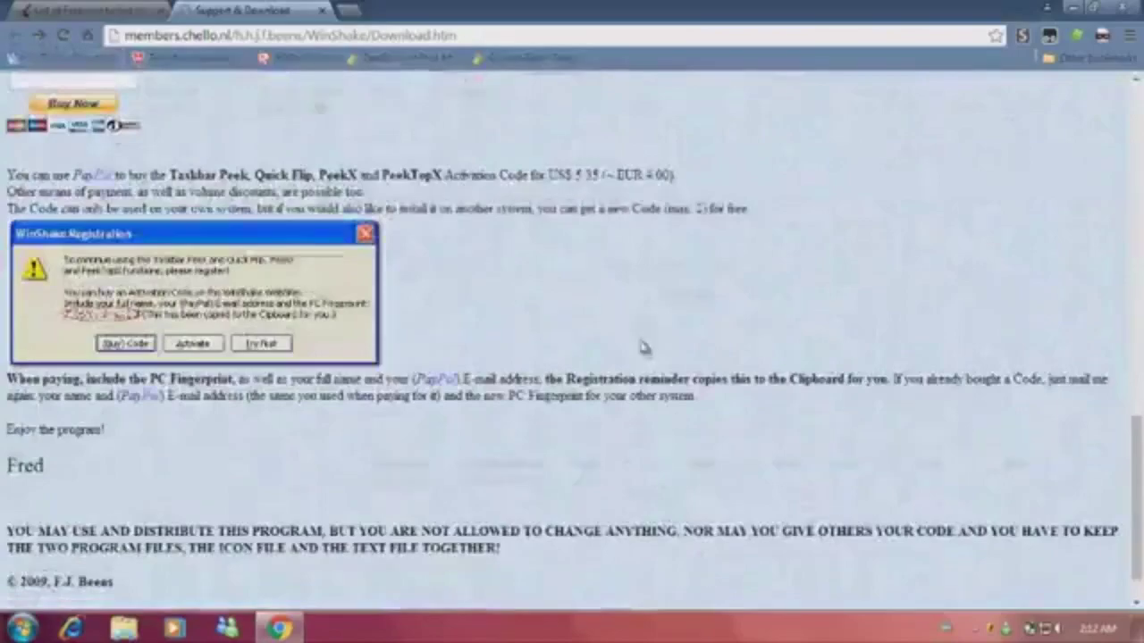
scroll(643, 347, "up", 10)
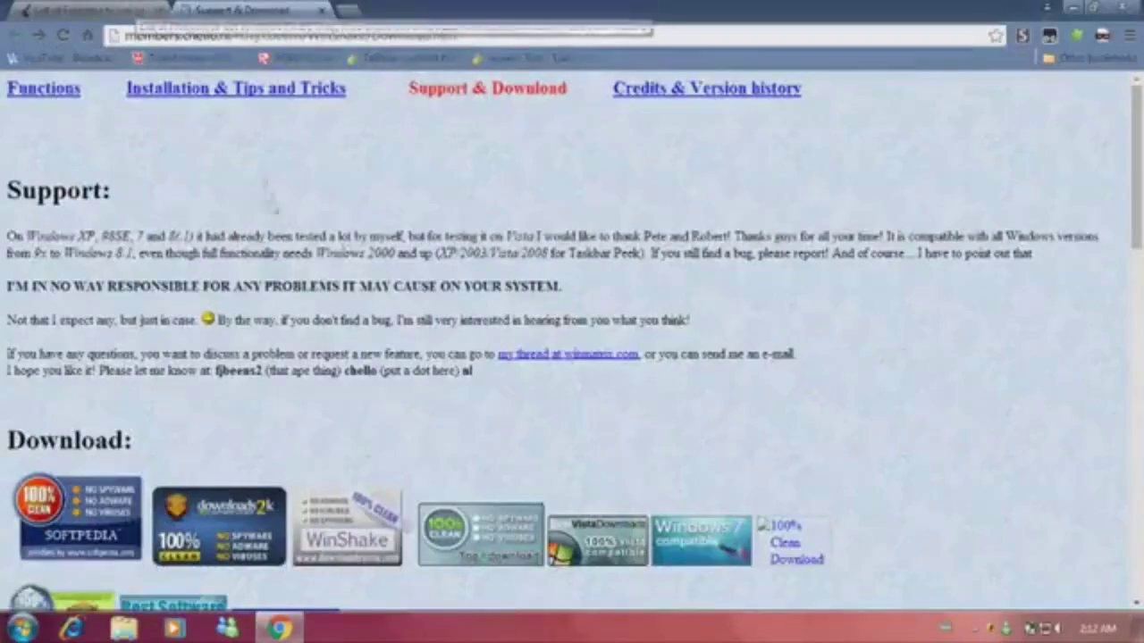
scroll(235, 307, "down", 5)
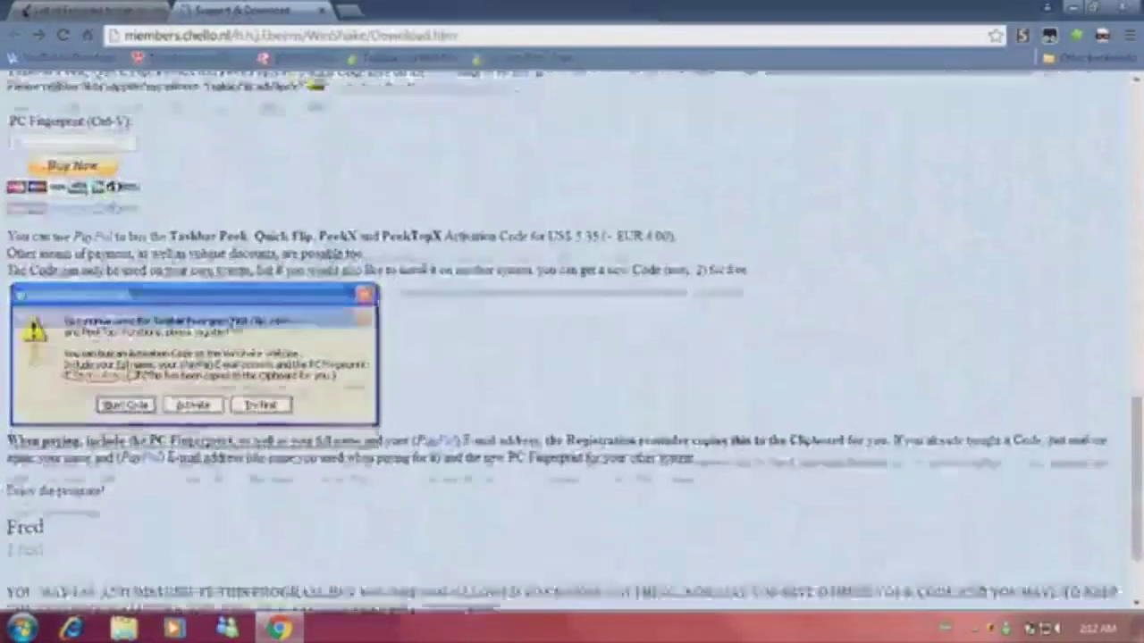
scroll(232, 321, "down", 2)
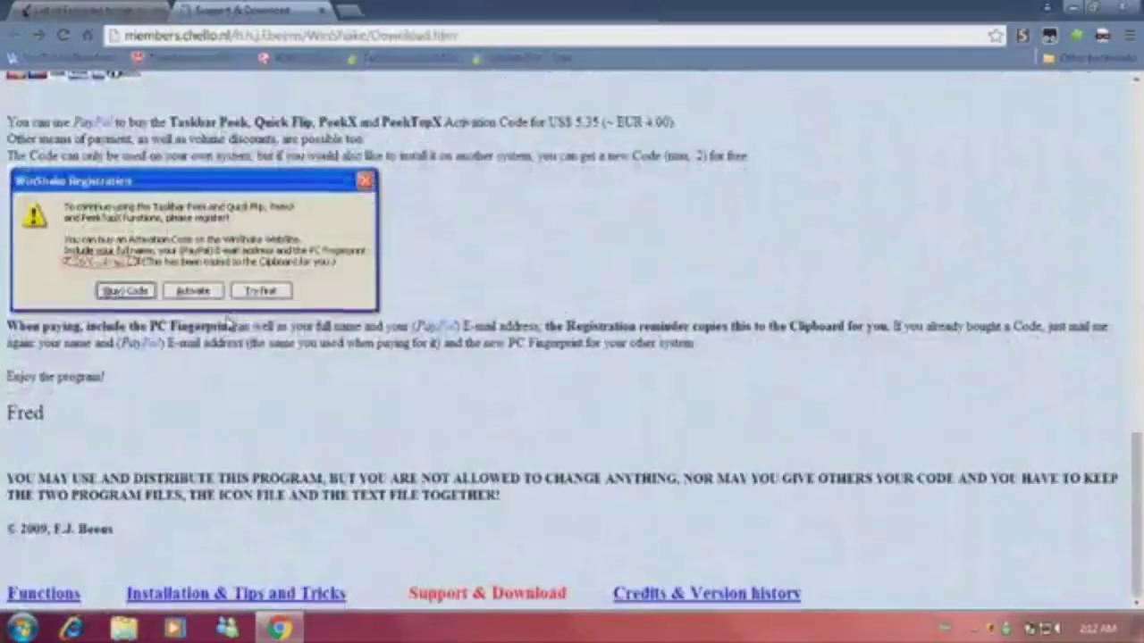
left_click(95, 11)
scroll(283, 492, "down", 8)
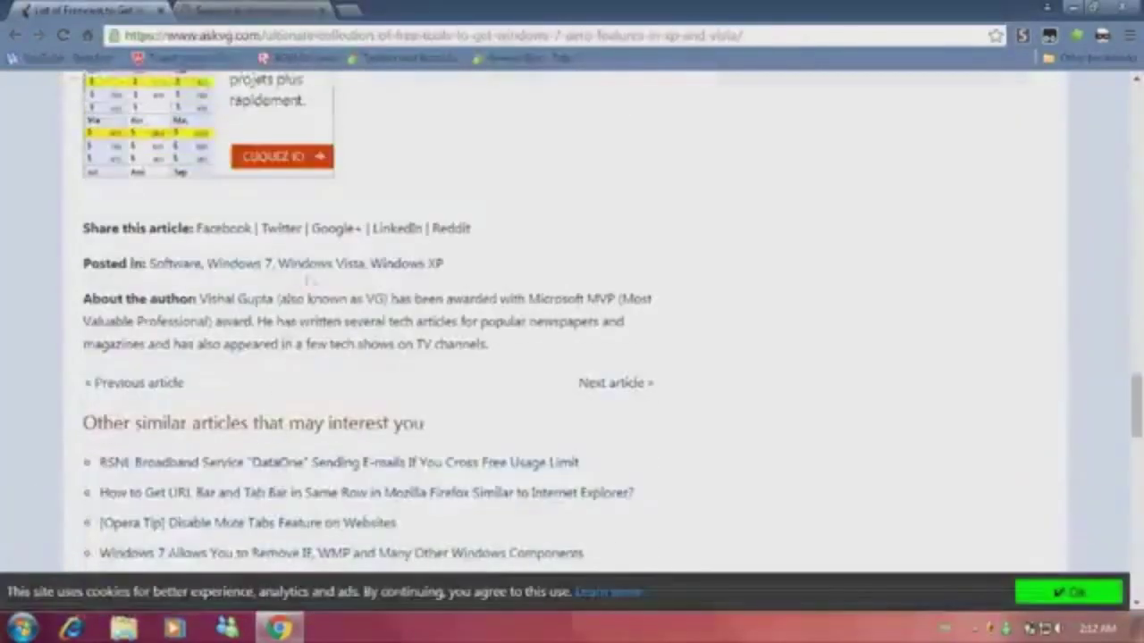
scroll(308, 284, "down", 10)
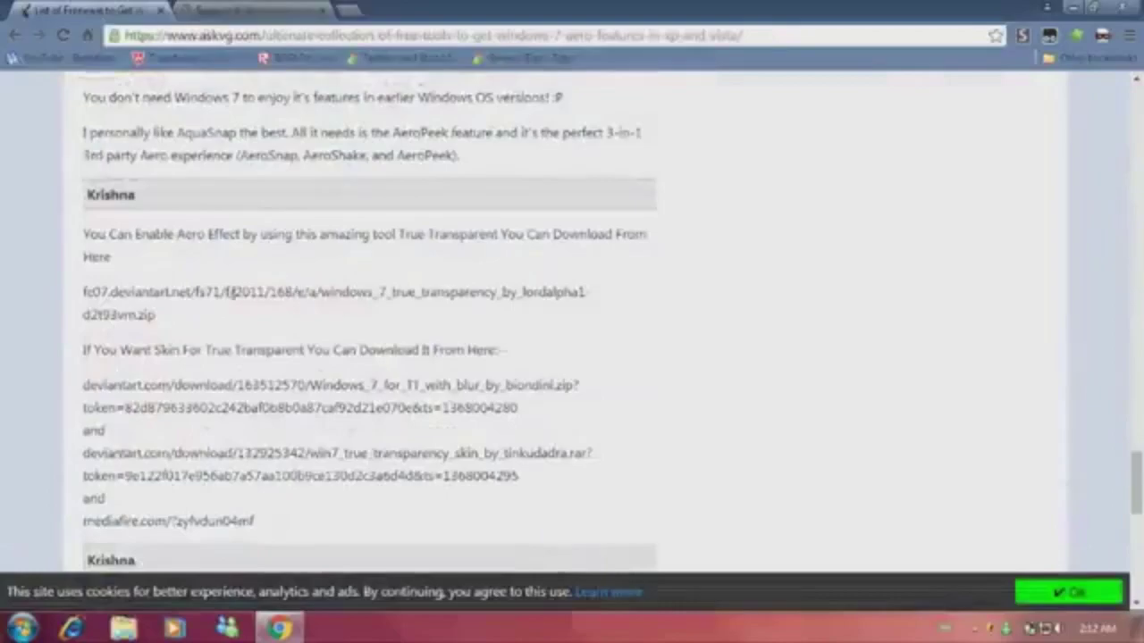
scroll(231, 299, "down", 5)
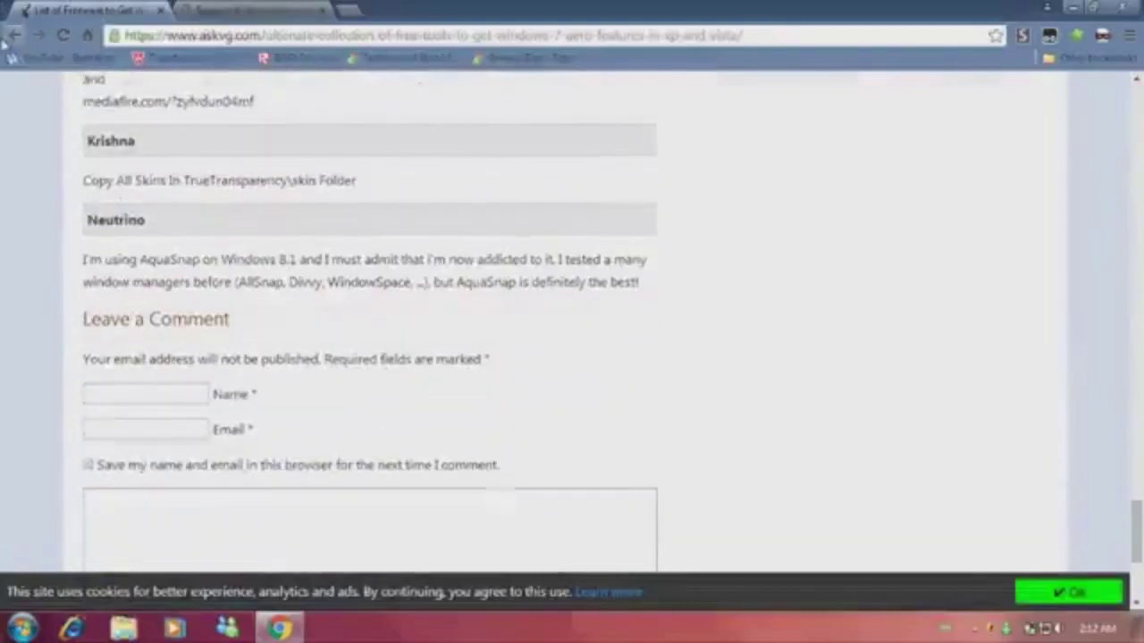
Return to the Google results, close the WinShake tab, and open the dotTech article on getting Aero Shake and Aero Snap
left_click(10, 36)
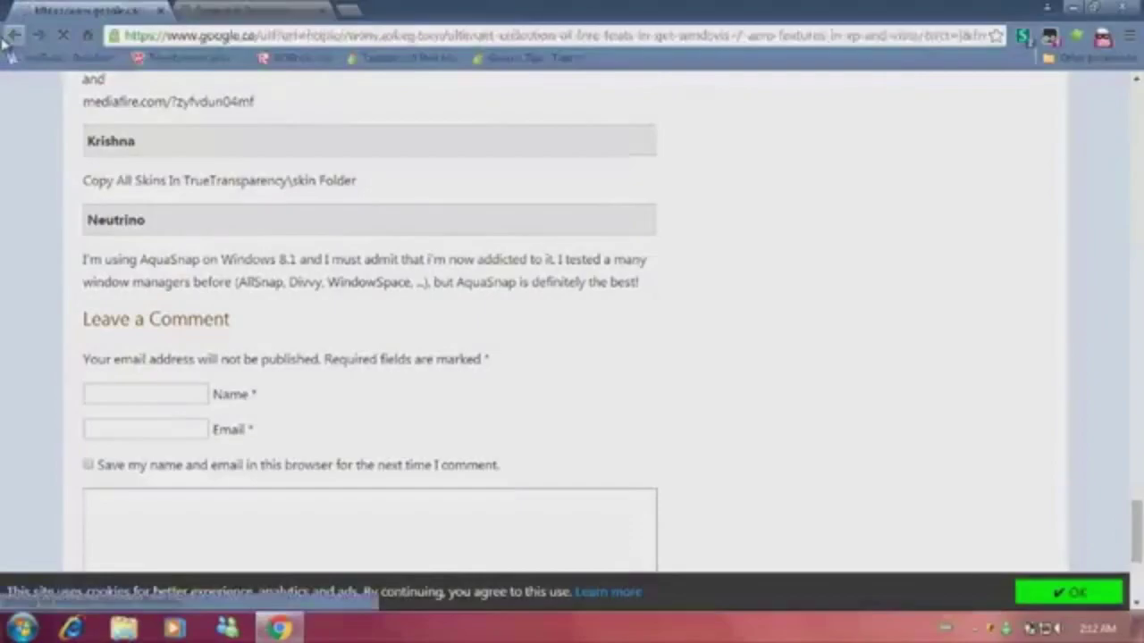
left_click(12, 35)
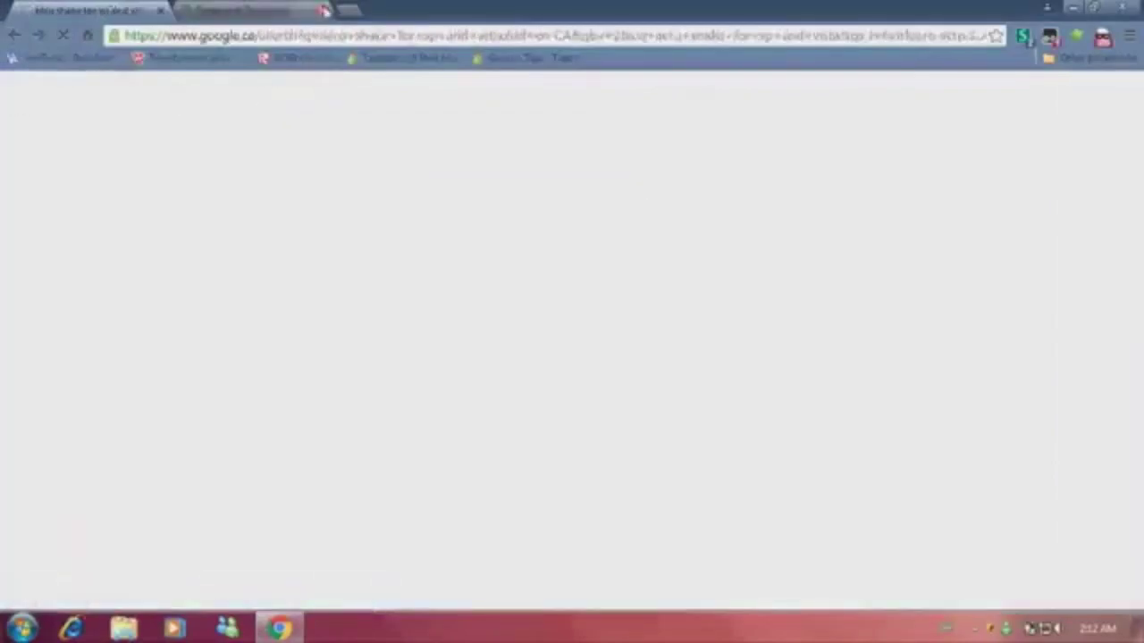
scroll(316, 245, "down", 5)
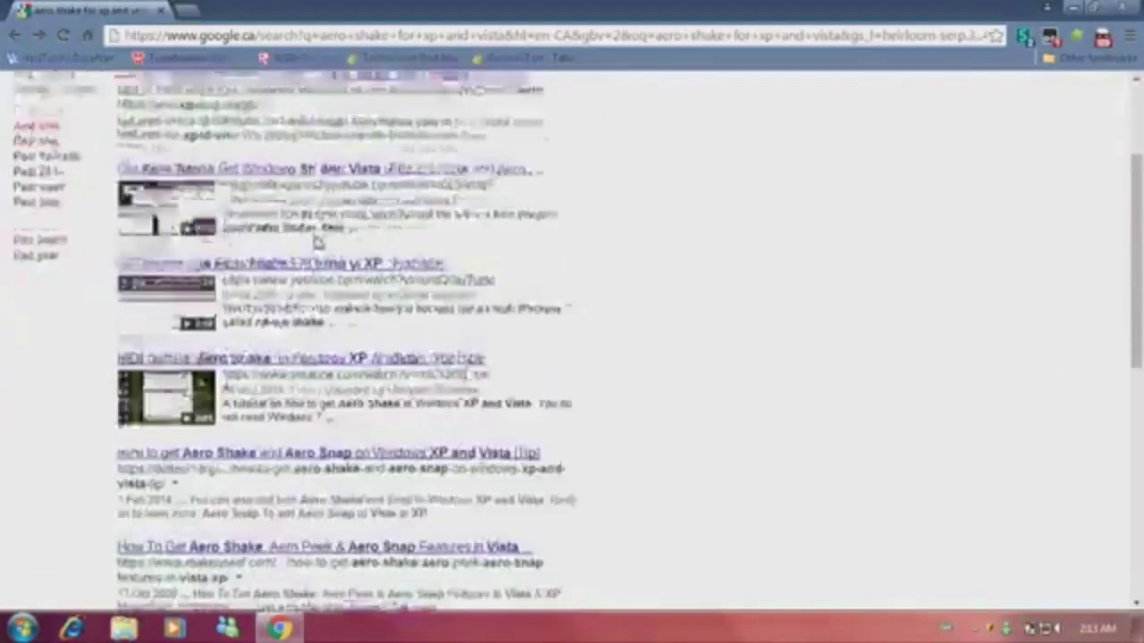
left_click(272, 381)
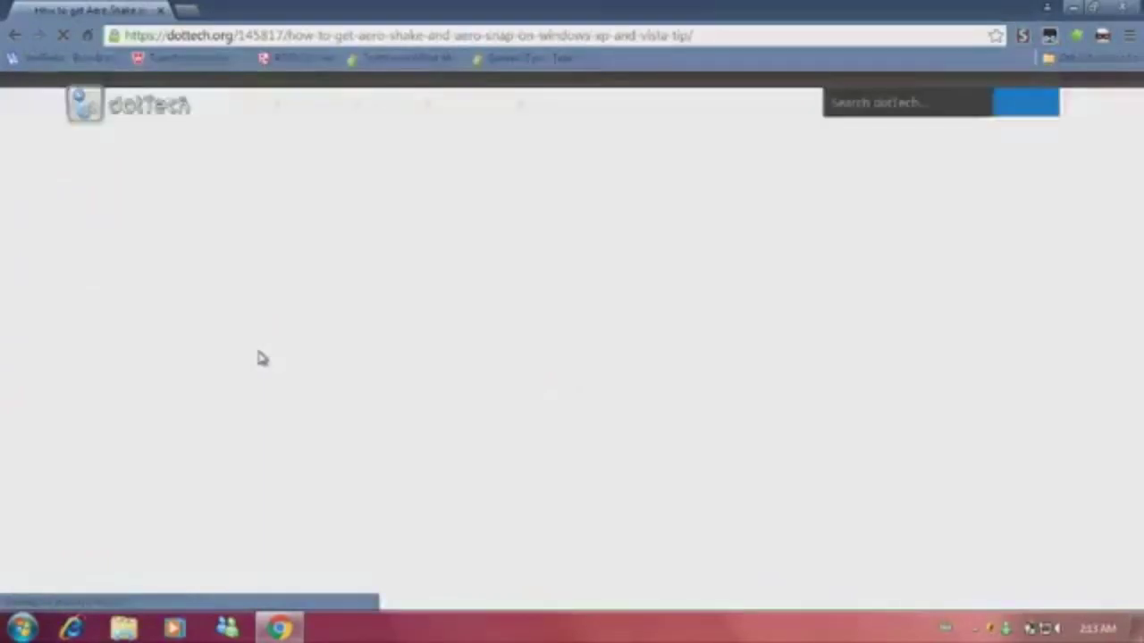
Look through the dotTech article and open the CNET page link from its Aero Snap section in a new tab
scroll(261, 358, "down", 4)
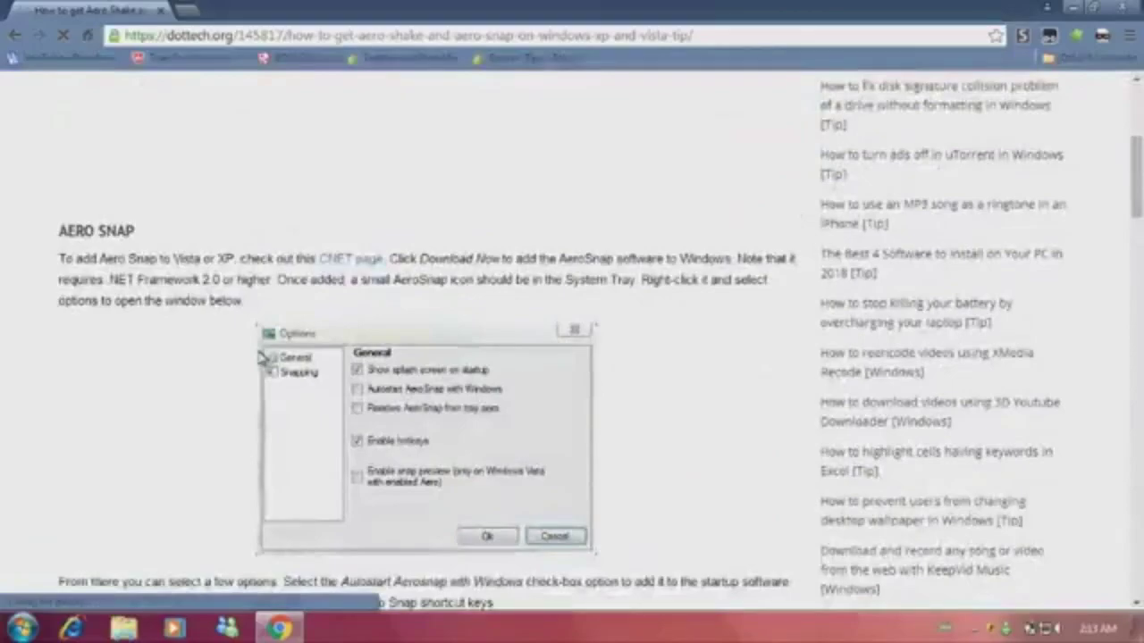
scroll(262, 358, "down", 7)
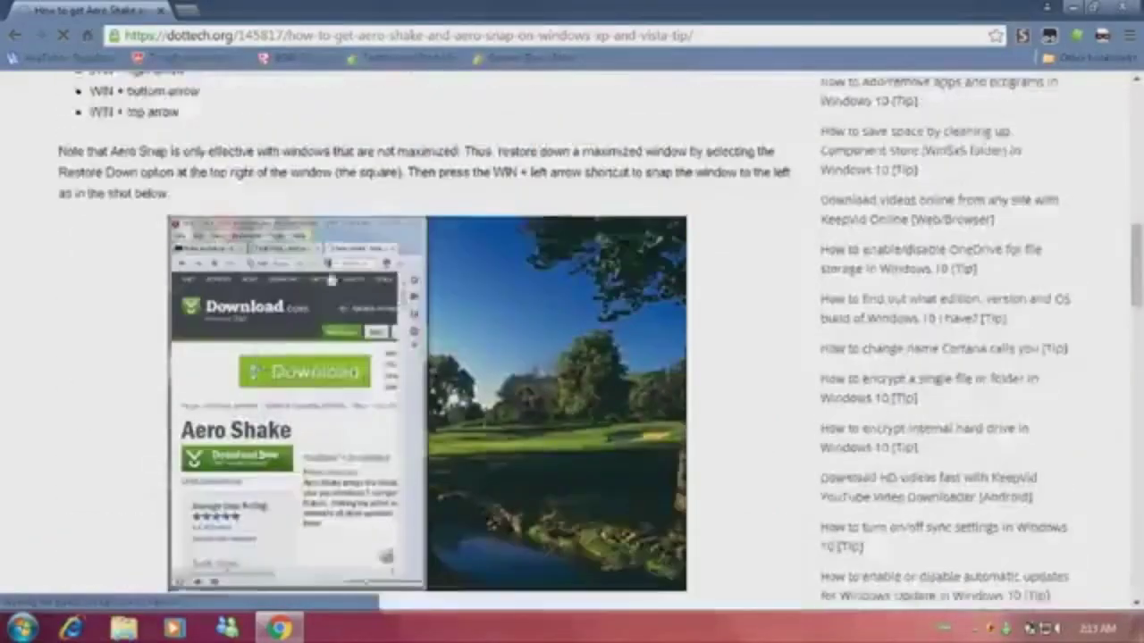
scroll(331, 280, "down", 5)
scroll(327, 276, "up", 10)
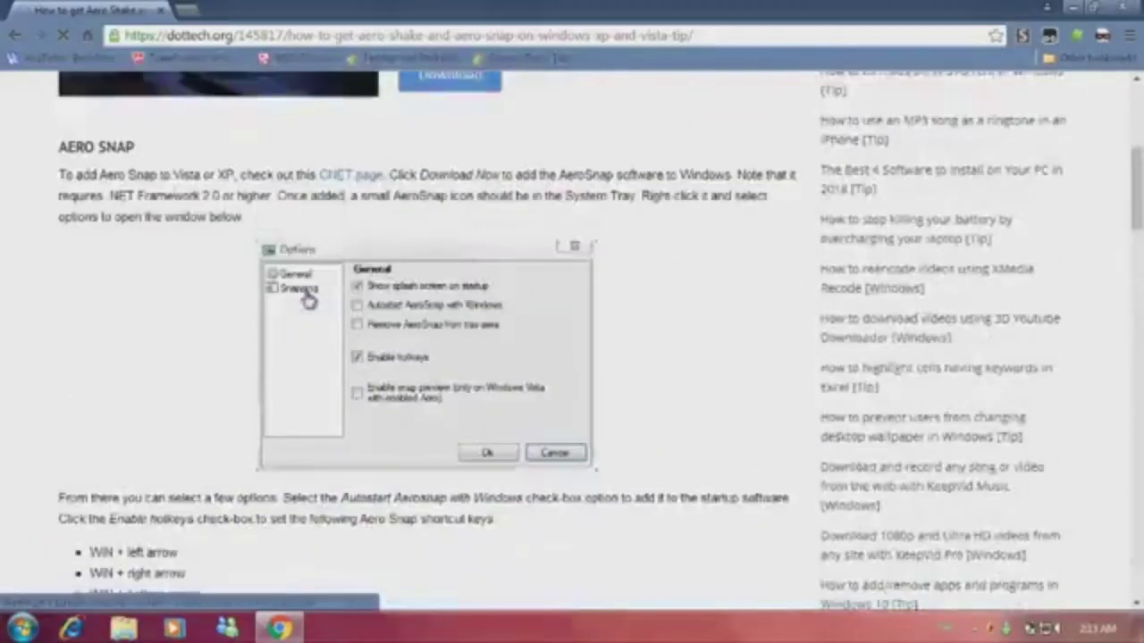
scroll(307, 299, "up", 1)
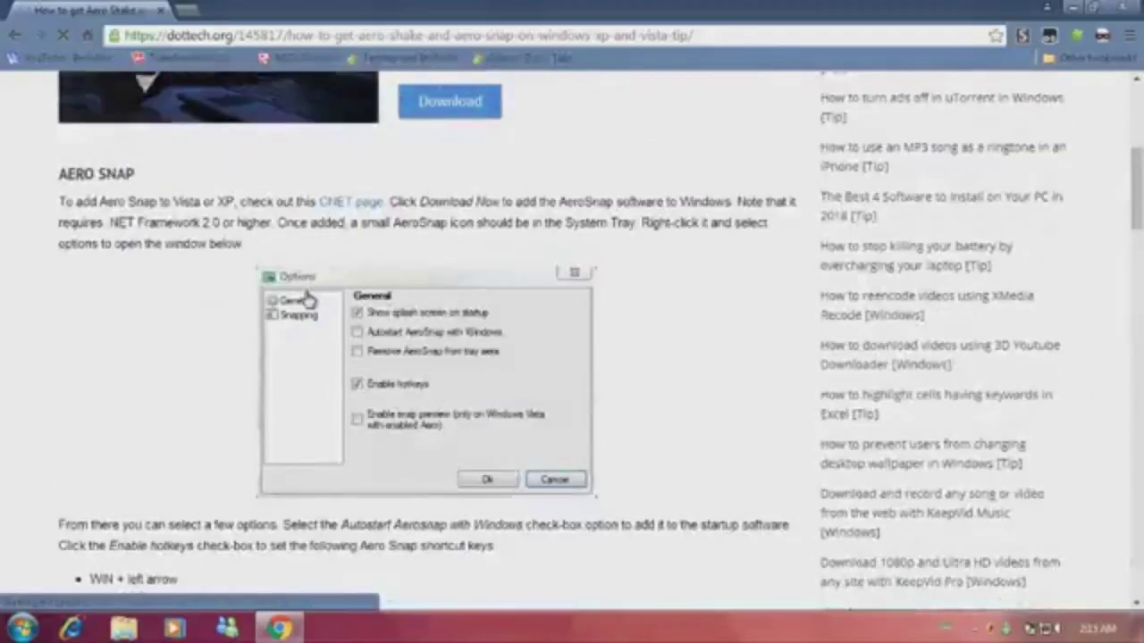
left_click(341, 205)
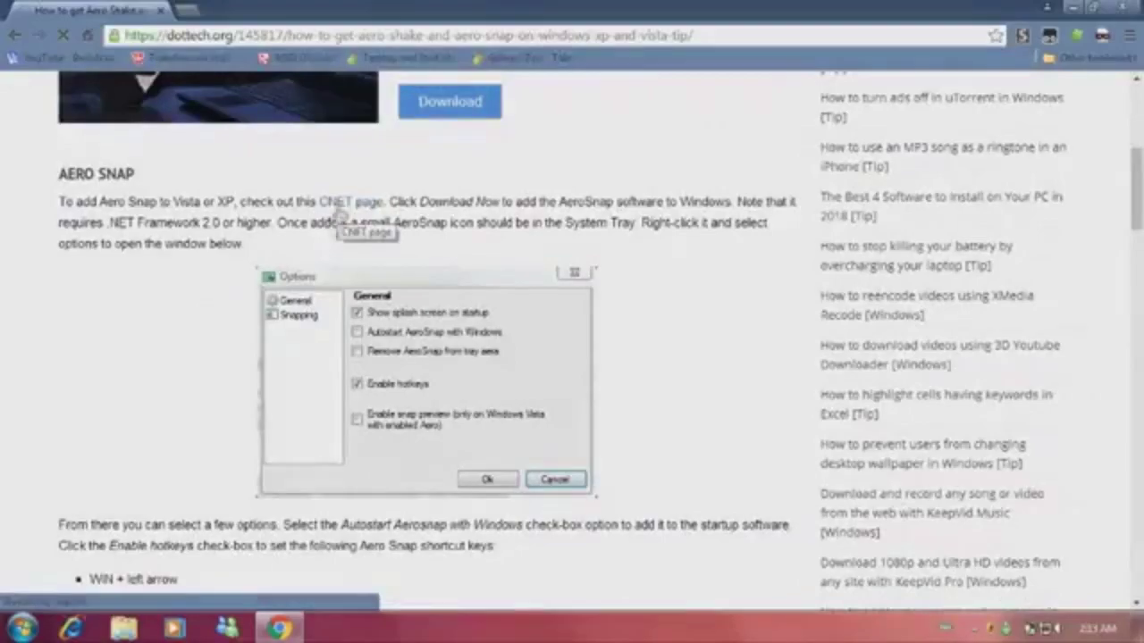
right_click(343, 207)
left_click(375, 218)
Open the CNET page link from the article's Aero Shake section in a new tab and switch to it
scroll(350, 220, "down", 3)
scroll(351, 219, "down", 10)
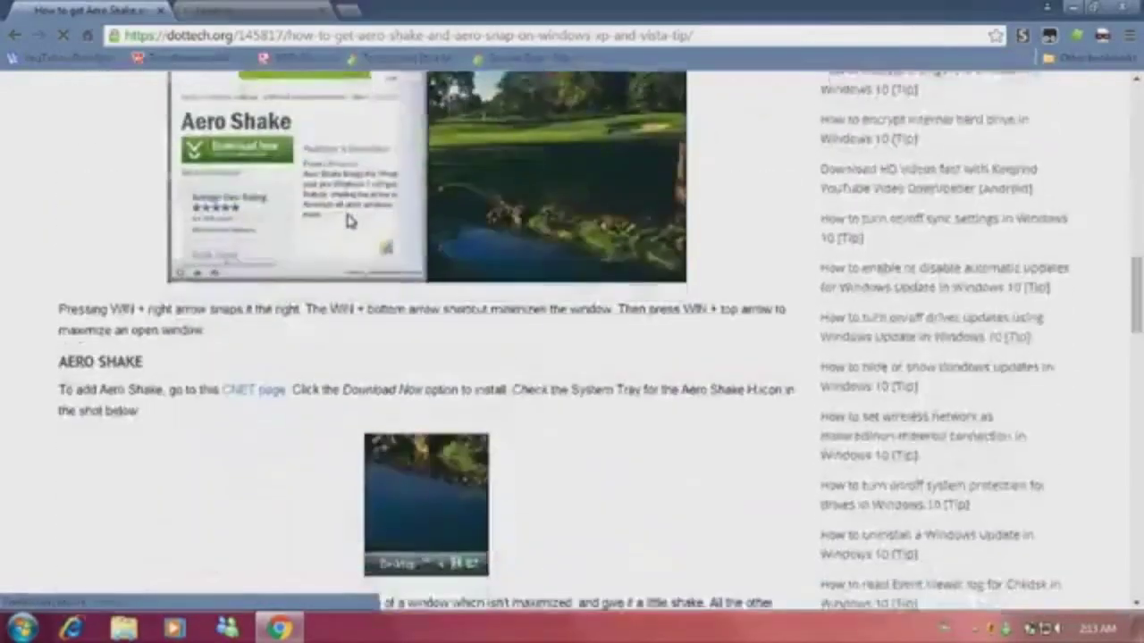
scroll(349, 224, "up", 2)
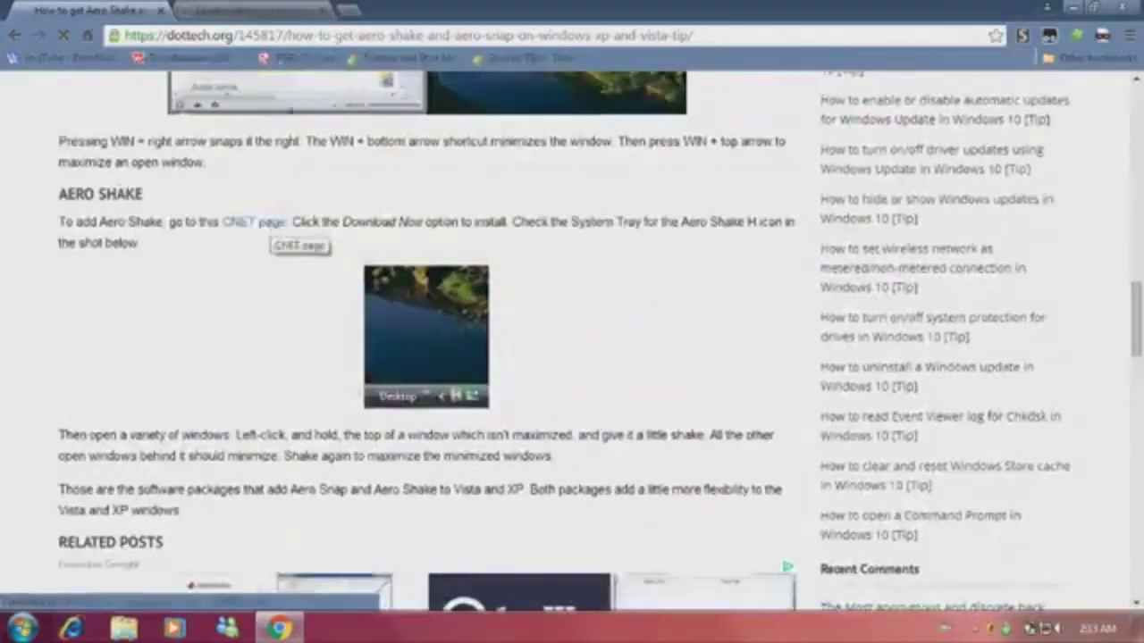
middle_click(272, 227)
left_click(250, 8)
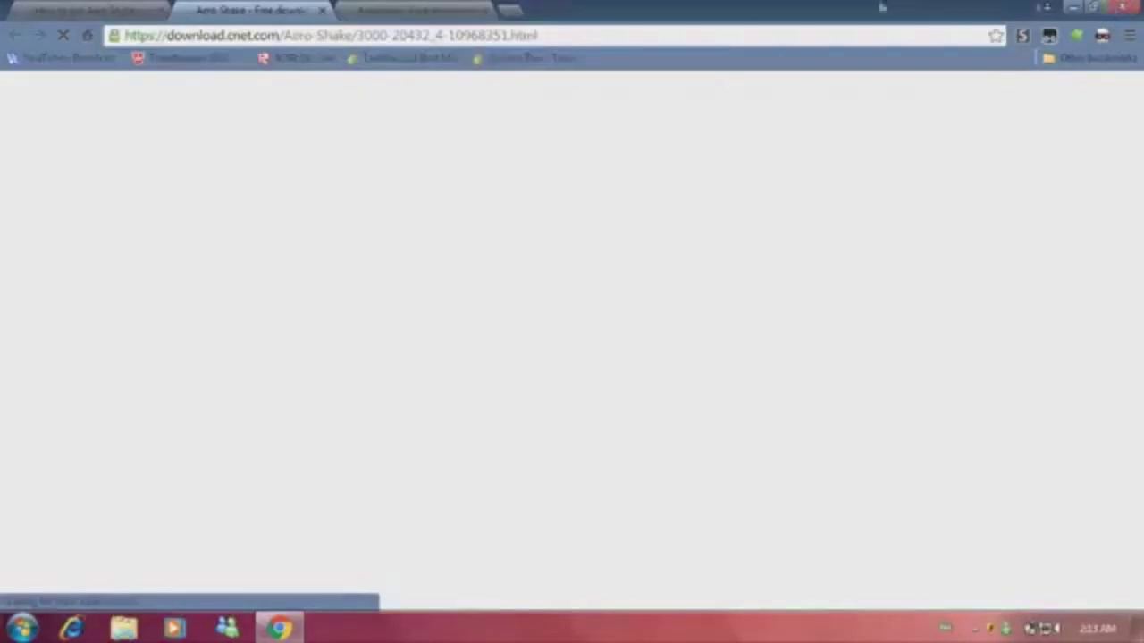
Examine the AeroSnap page on CNET Download, including its publisher's description, user reviews and full specifications
left_click(435, 9)
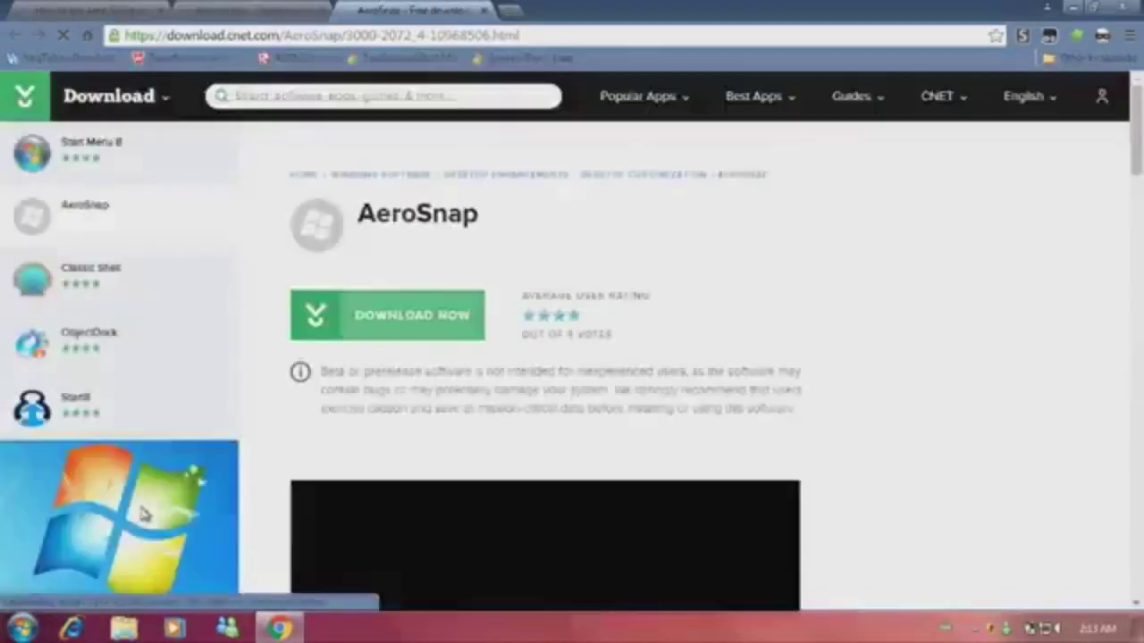
scroll(371, 353, "down", 3)
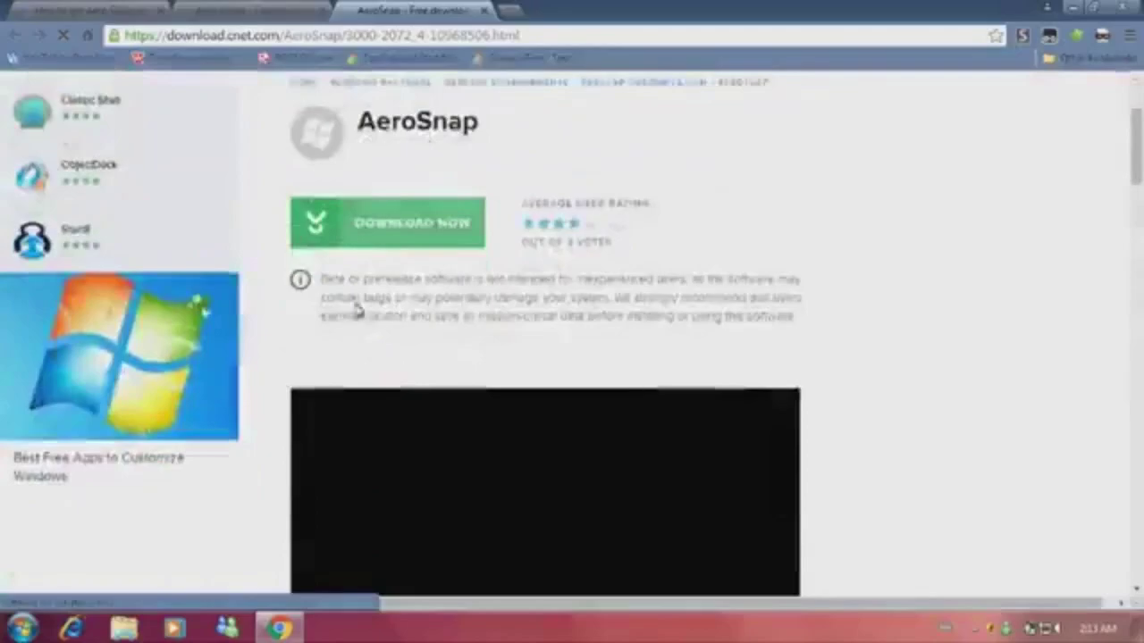
scroll(360, 306, "up", 3)
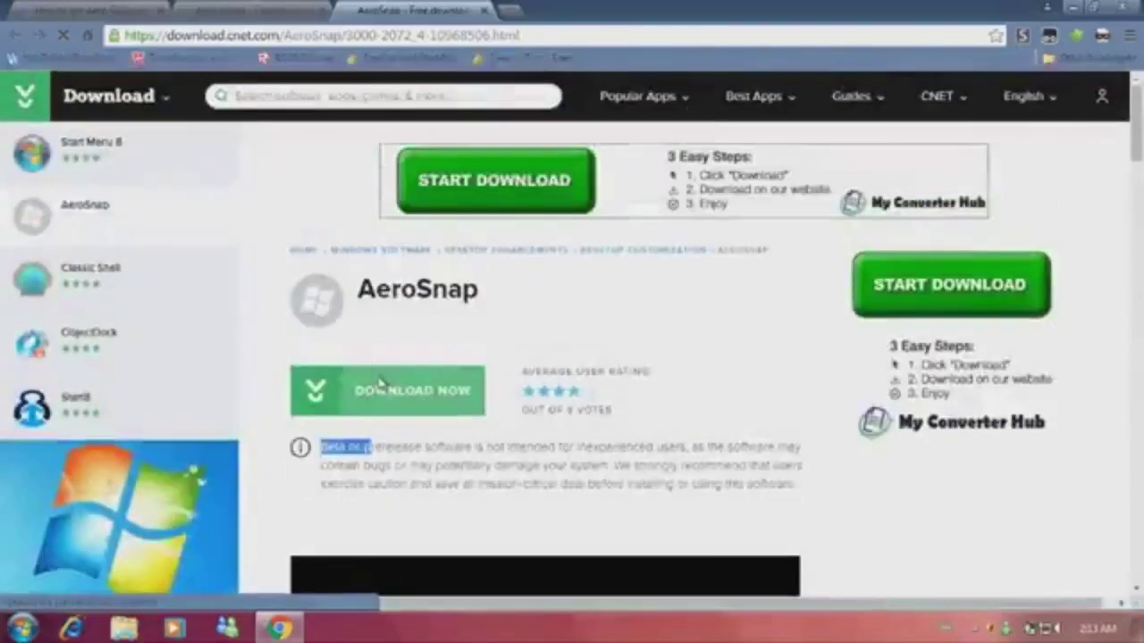
scroll(377, 379, "down", 3)
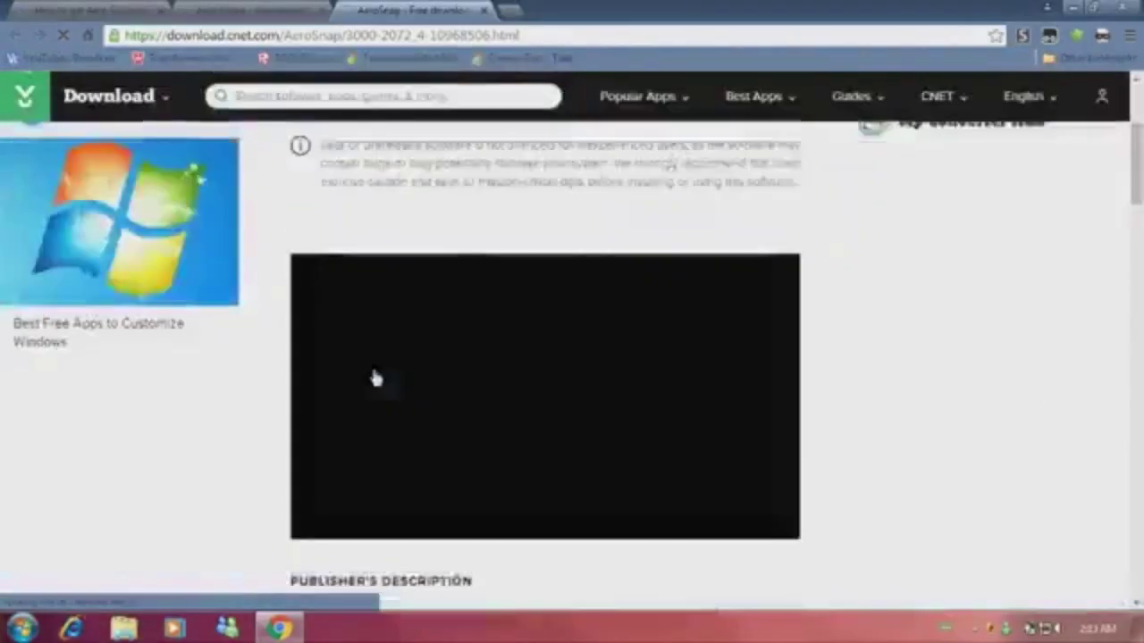
scroll(372, 378, "up", 3)
scroll(416, 319, "down", 5)
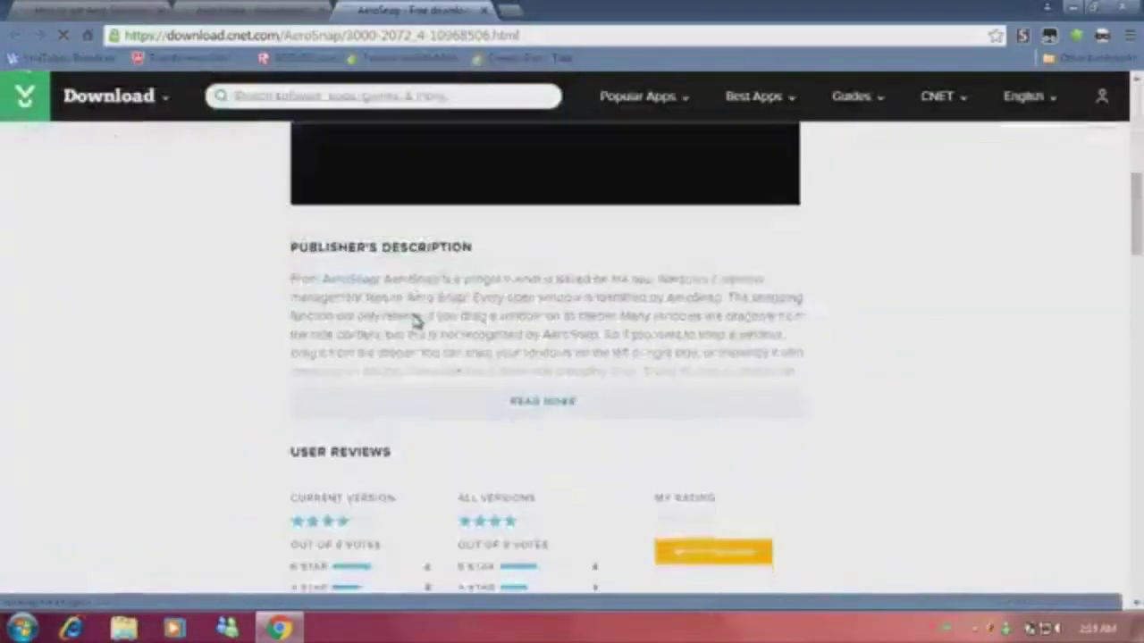
scroll(414, 319, "down", 3)
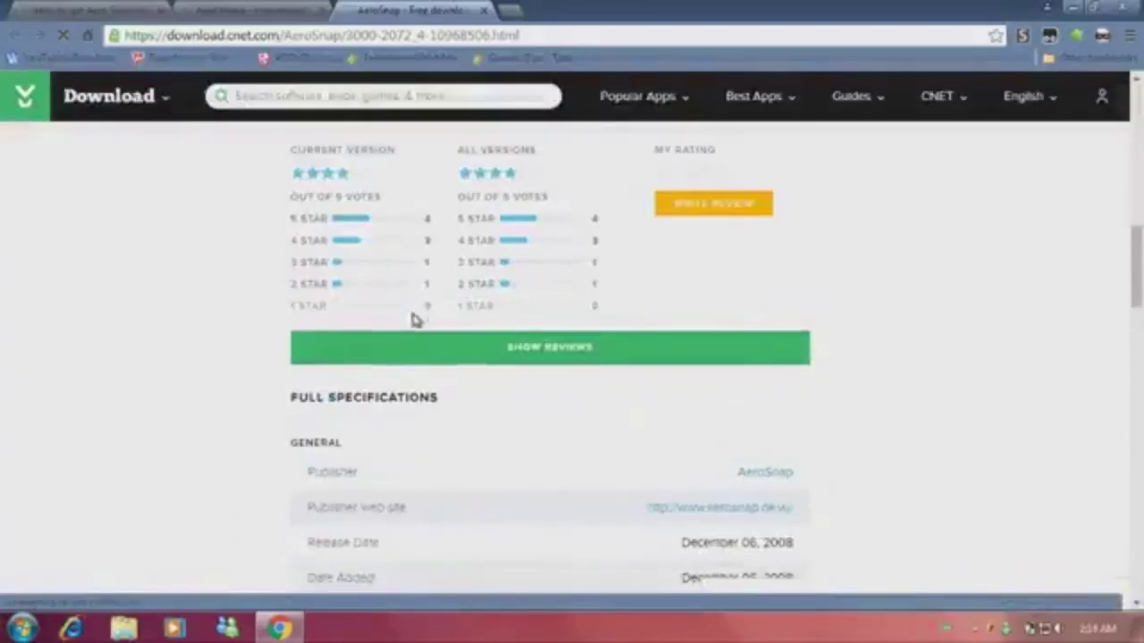
scroll(414, 319, "down", 2)
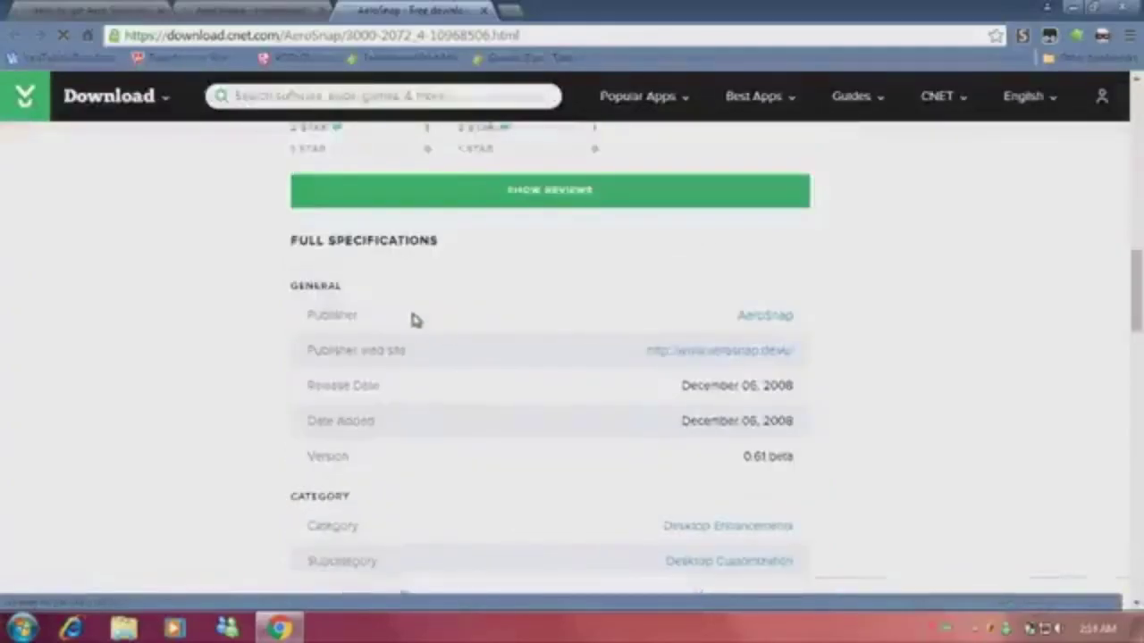
Start the AeroSnap download from its CNET page and close that tab
scroll(414, 319, "up", 6)
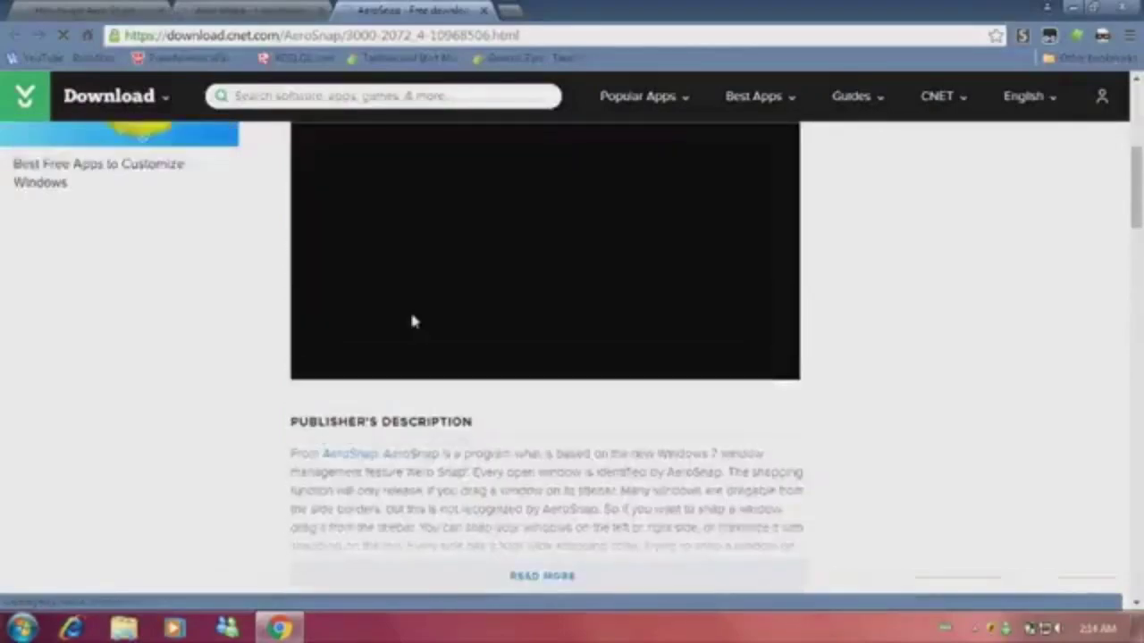
scroll(413, 321, "up", 2)
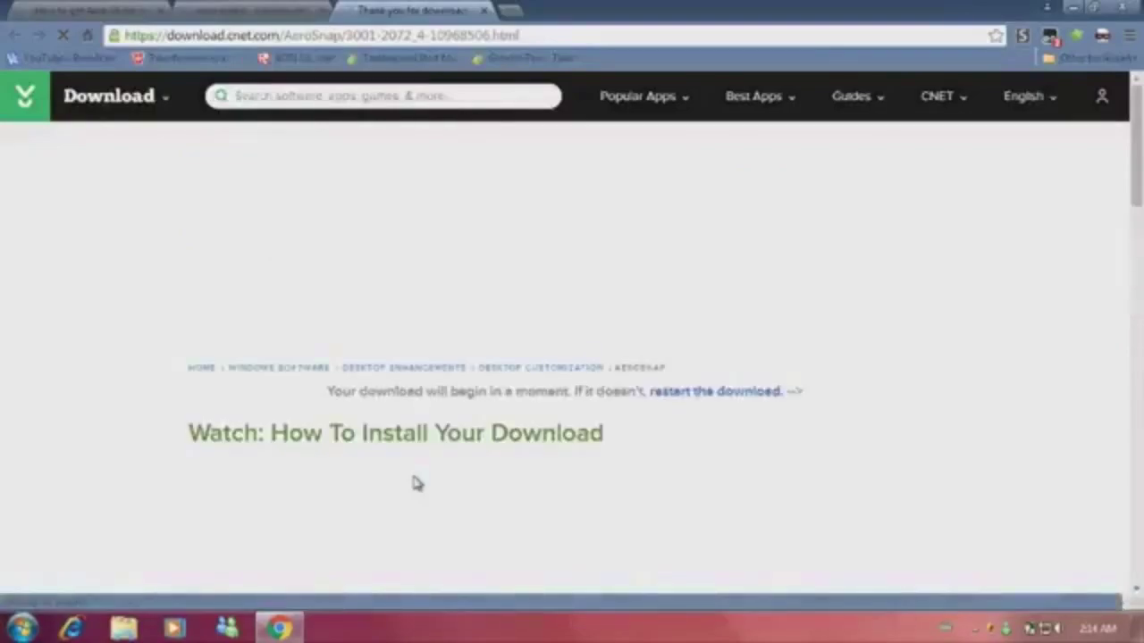
scroll(389, 408, "down", 3)
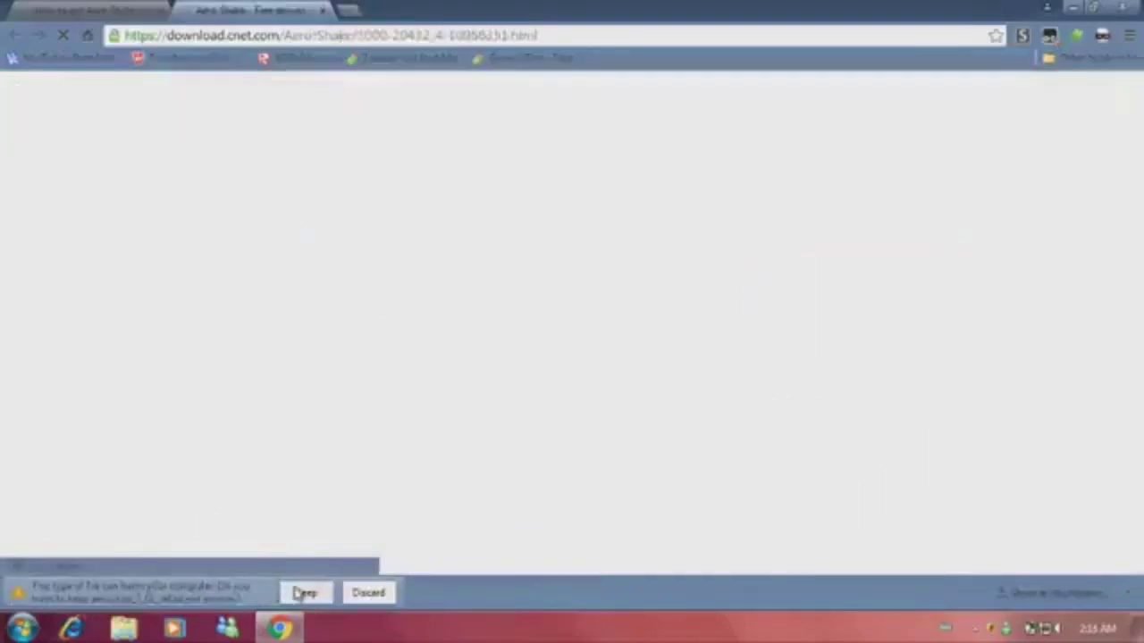
Keep the downloaded AeroSnap setup file, run it and allow it access to the computer
left_click(304, 592)
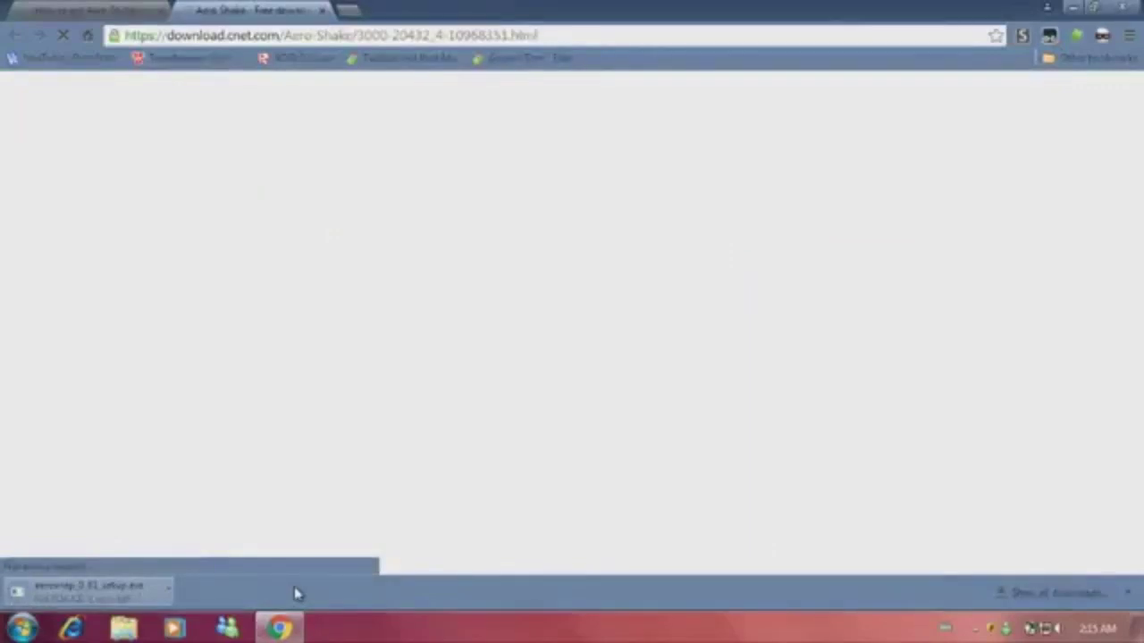
left_click(134, 594)
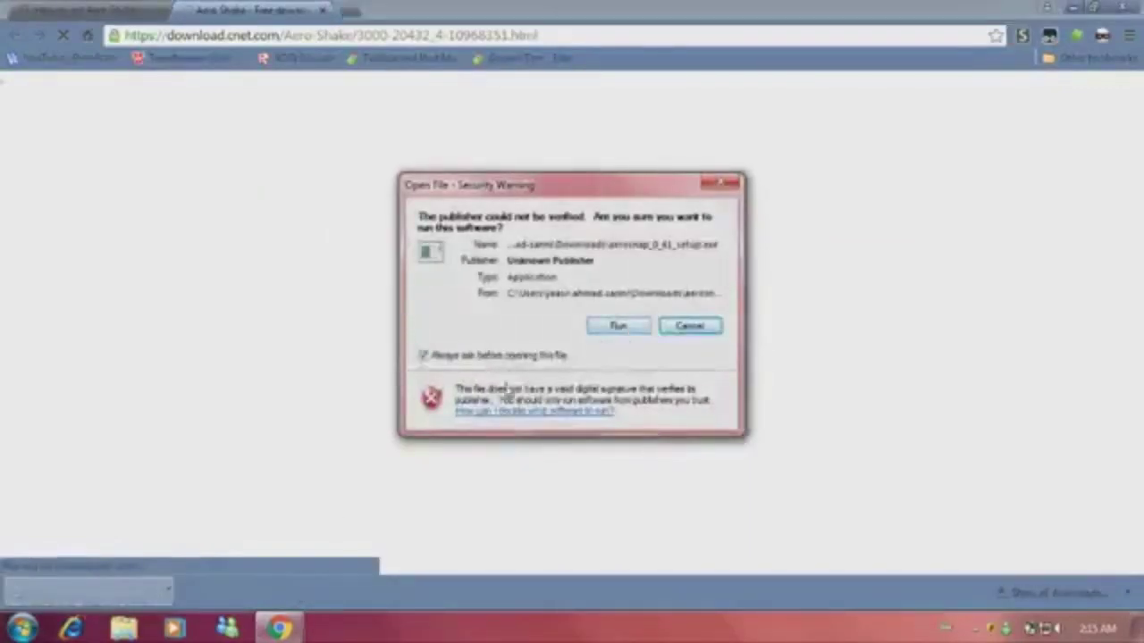
left_click(619, 325)
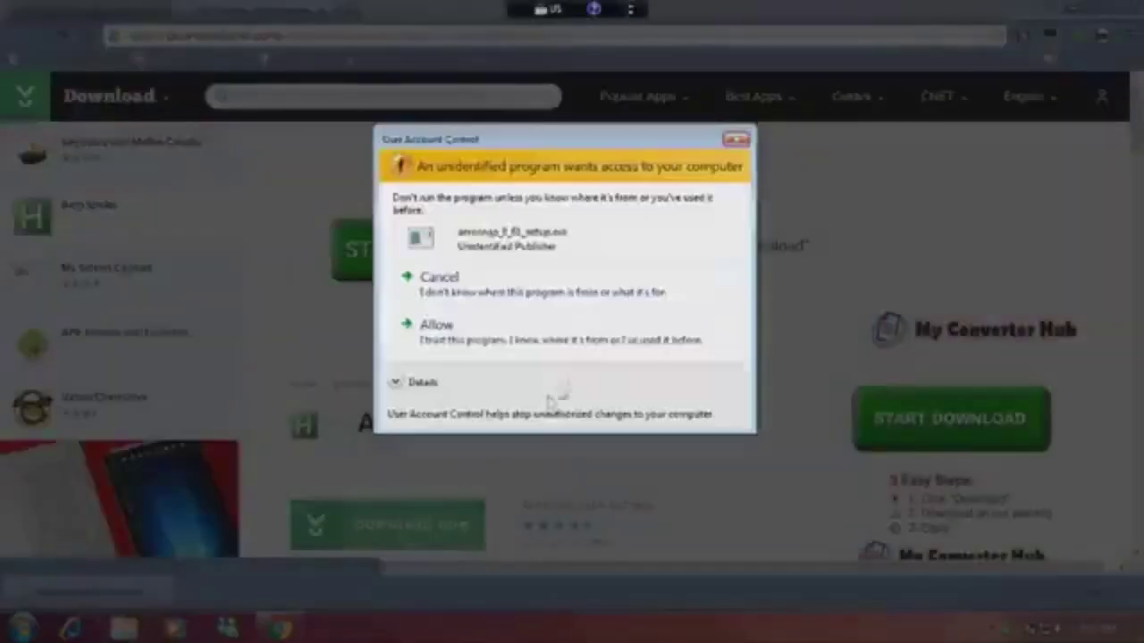
left_click(585, 335)
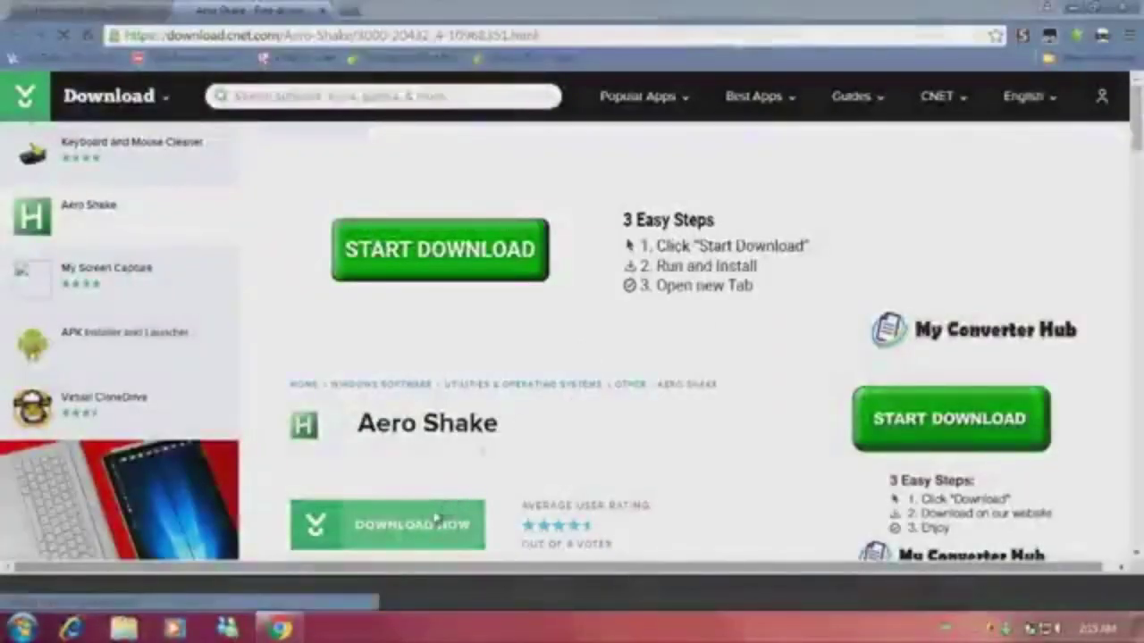
left_click(588, 349)
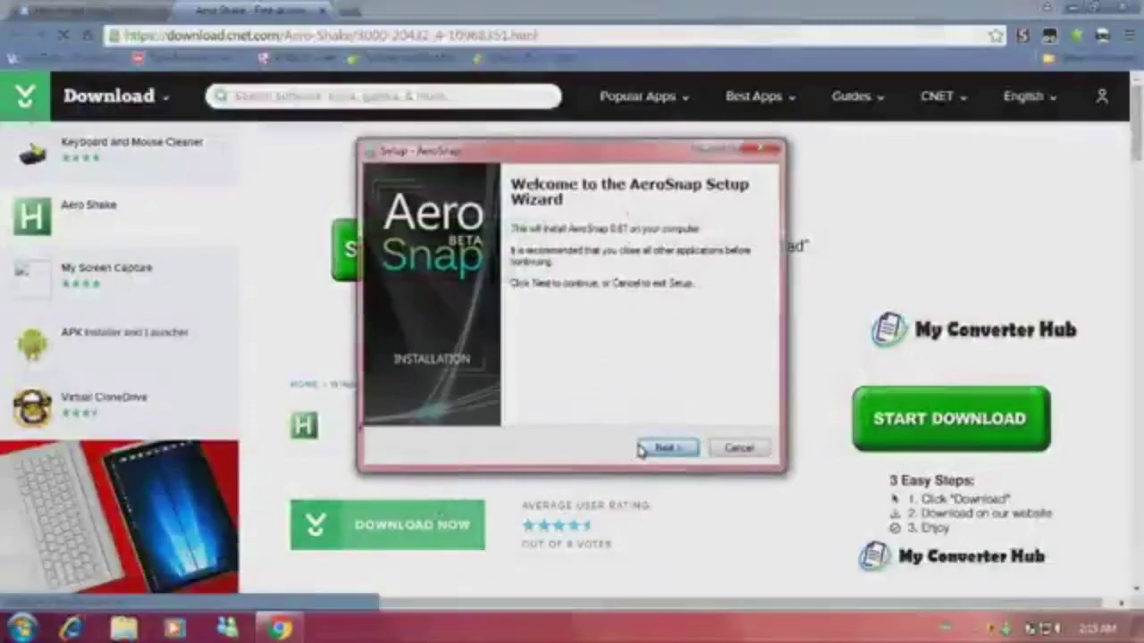
Install AeroSnap with the license accepted and the default folders, and finish the wizard with Launch AeroSnap enabled
left_click(666, 447)
left_click(402, 395)
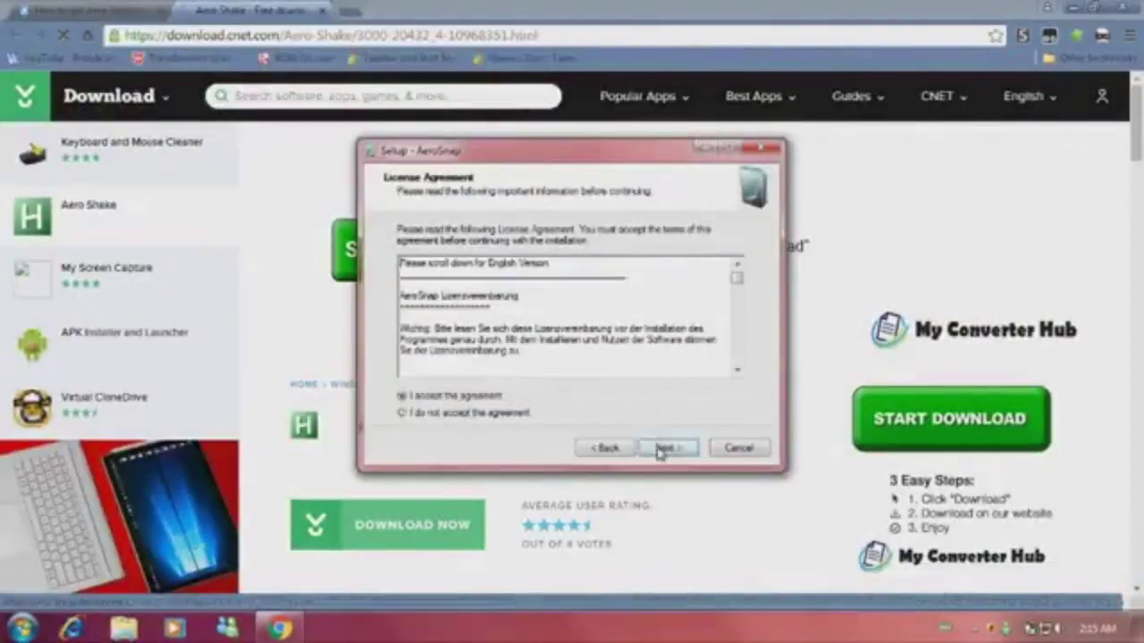
left_click(666, 448)
left_click(665, 447)
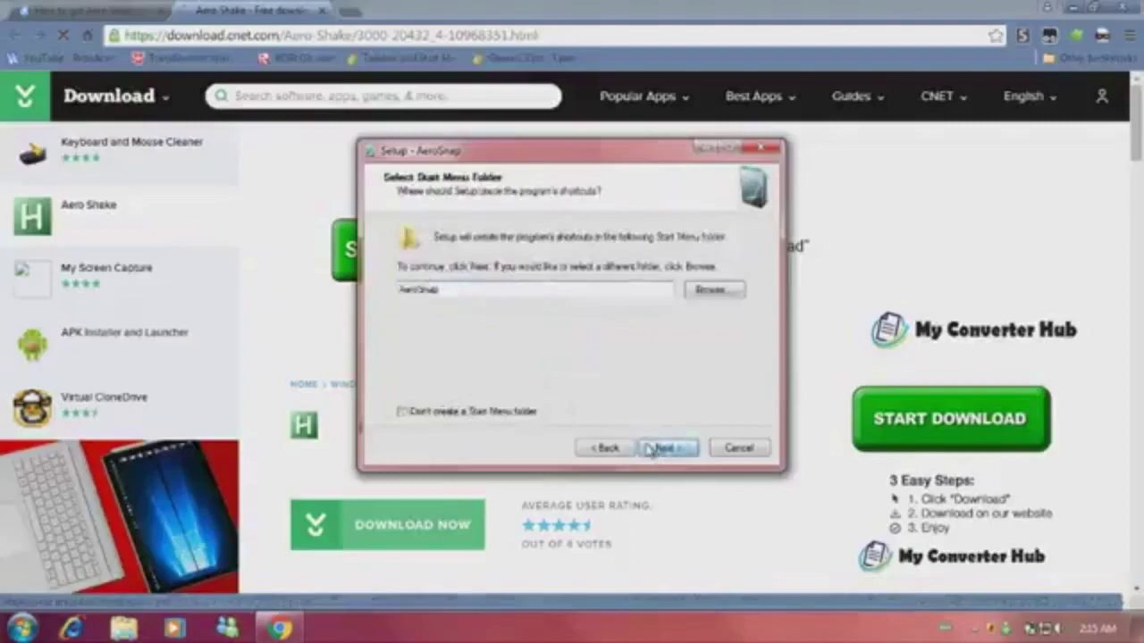
left_click(659, 448)
left_click(657, 449)
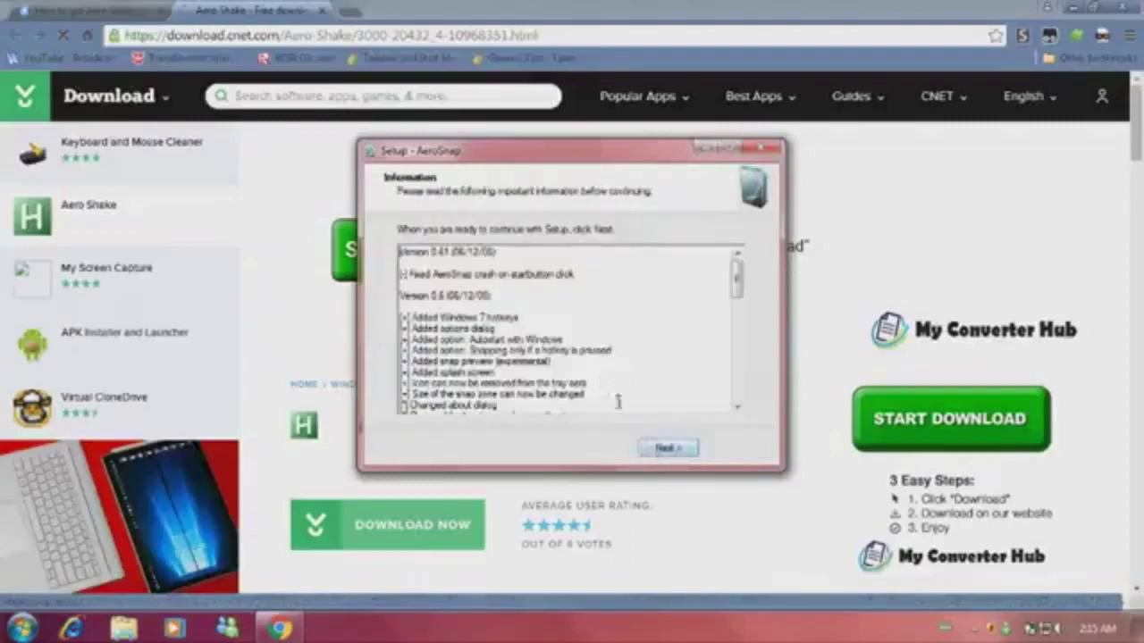
scroll(621, 346, "down", 5)
left_click(669, 448)
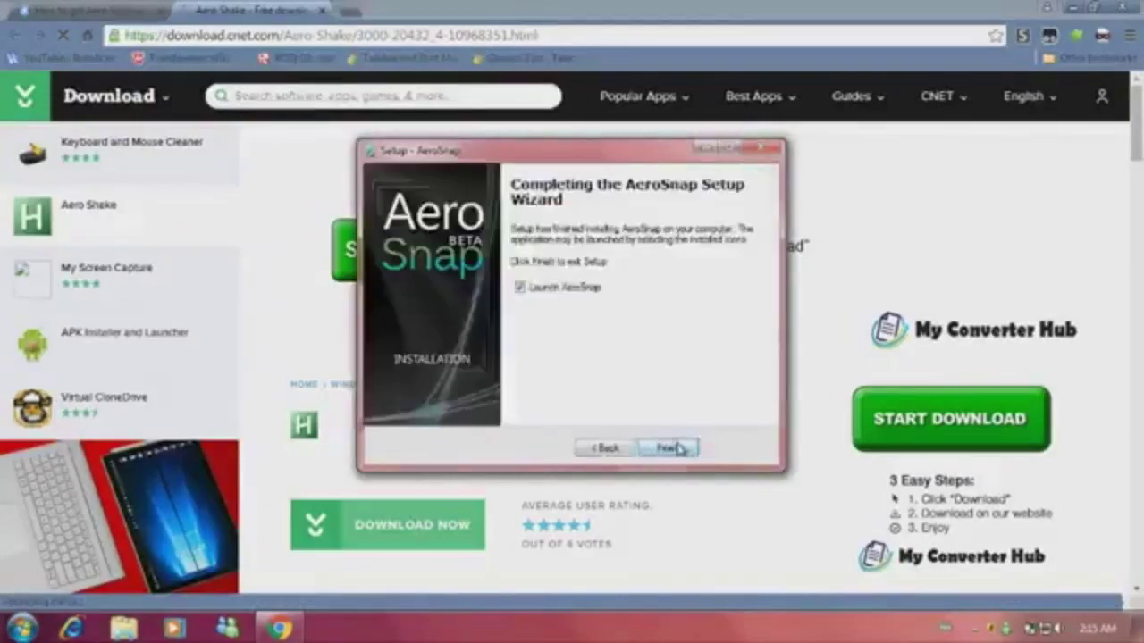
left_click(677, 448)
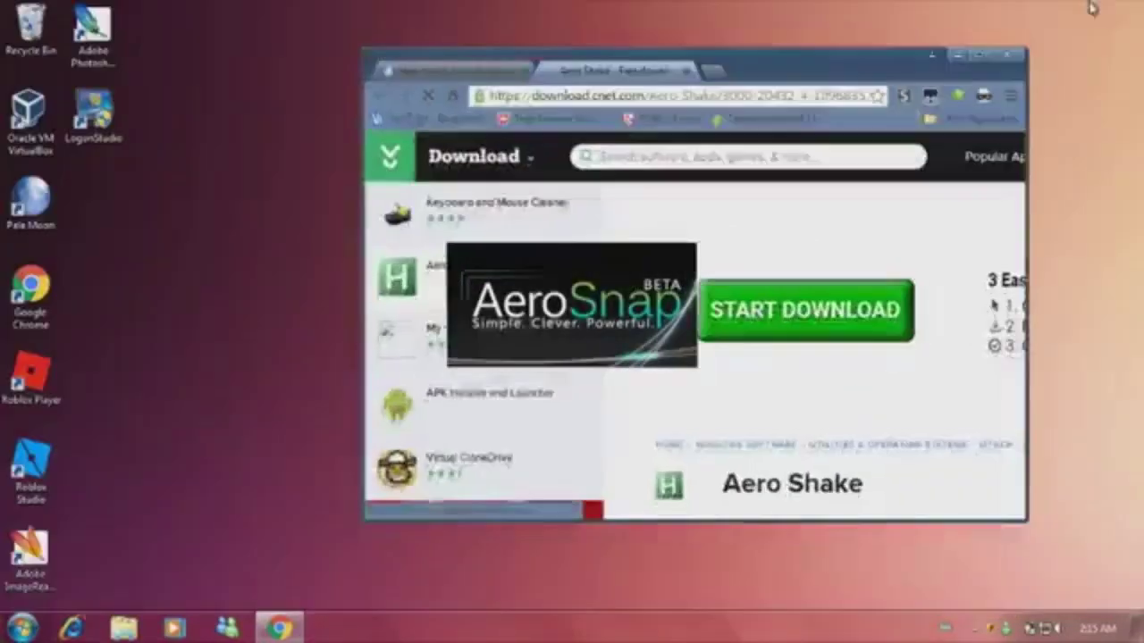
Test AeroSnap by snapping the restored browser window to the right and left screen edges, and return it to floating size
left_click(1092, 7)
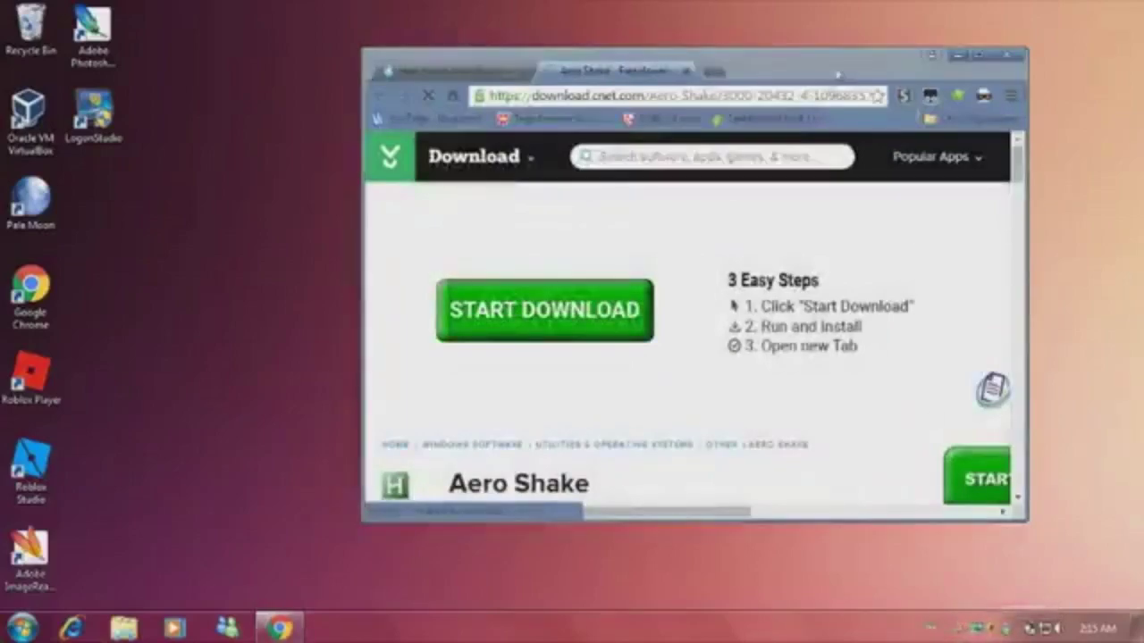
left_click_drag(838, 76, 1142, 89)
left_click_drag(1017, 32, 4, 241)
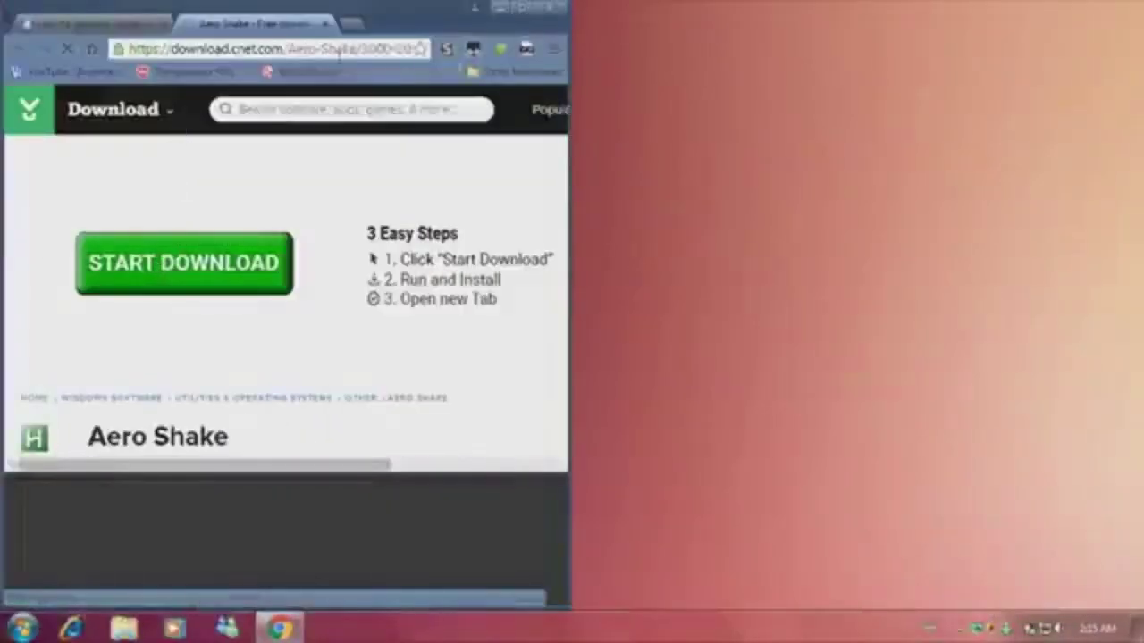
double_click(435, 16)
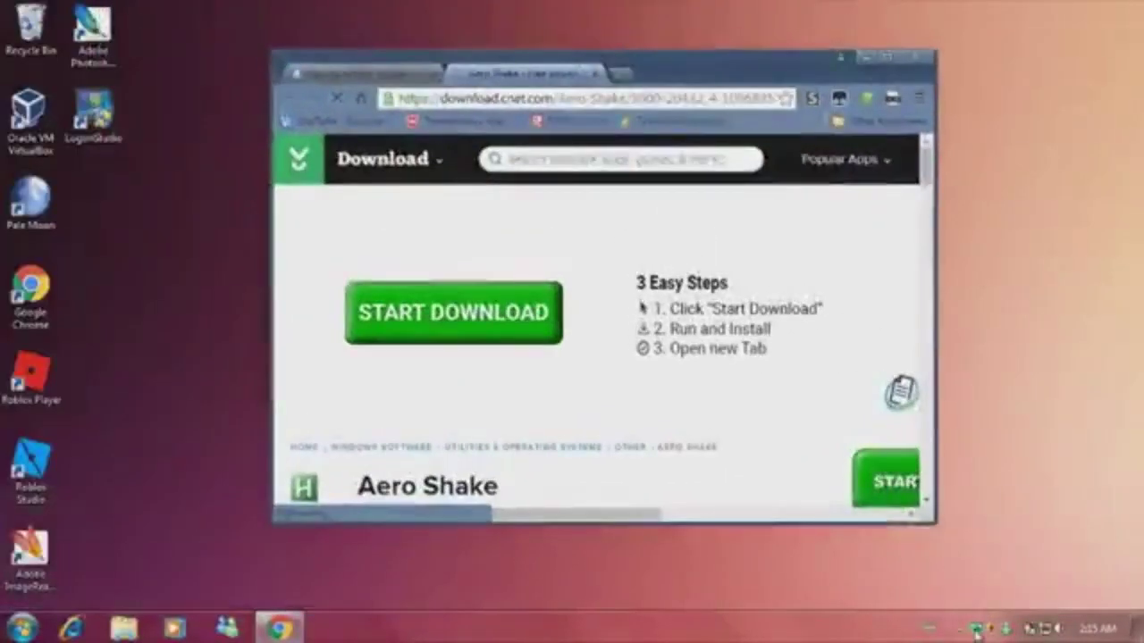
Enable the experimental snap preview in AeroSnap's options, view the snapping settings and apply the options
right_click(976, 630)
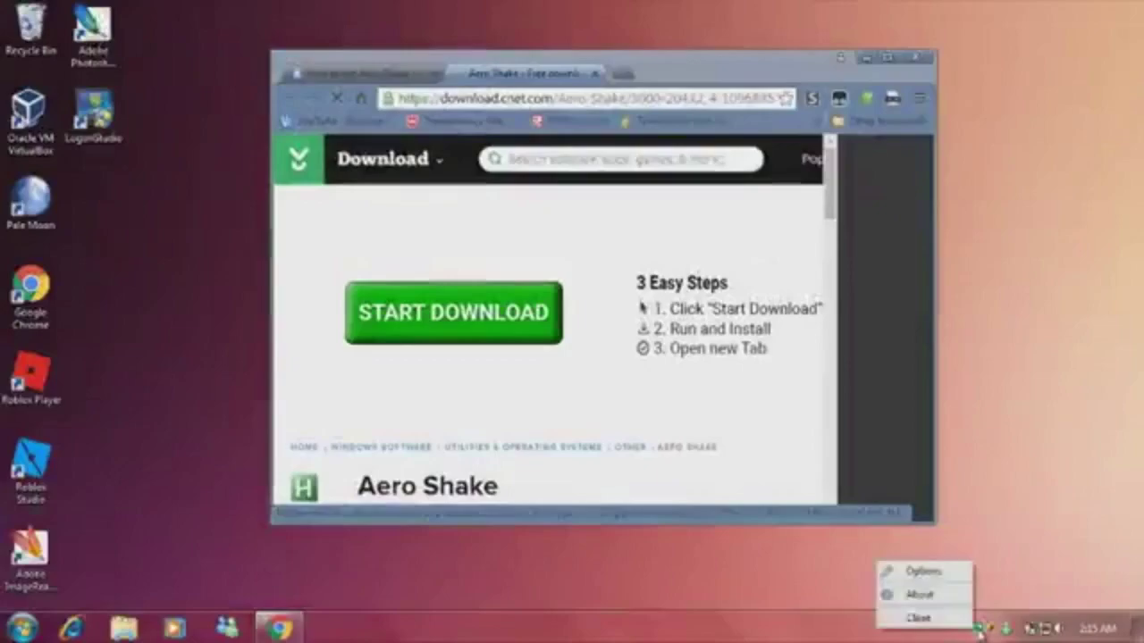
left_click(944, 573)
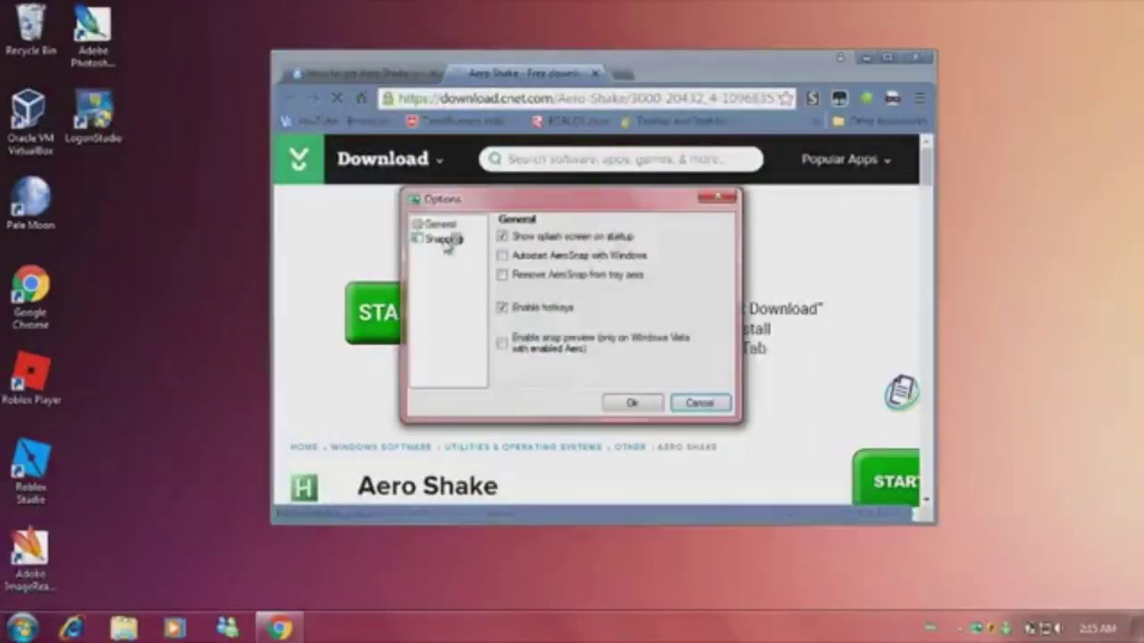
left_click(540, 354)
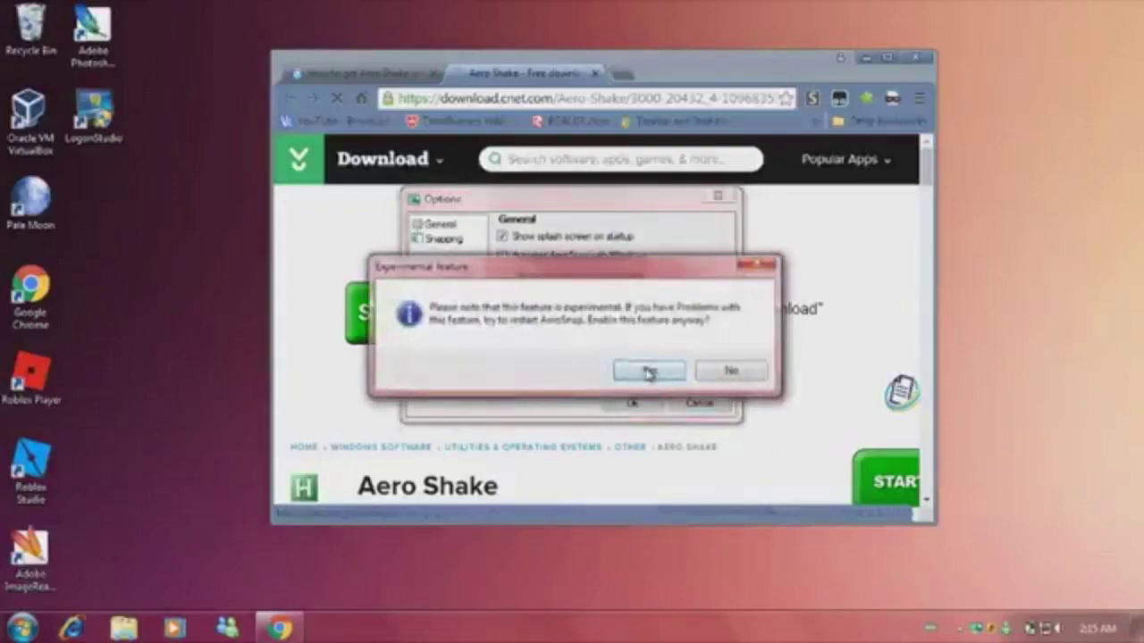
left_click(649, 371)
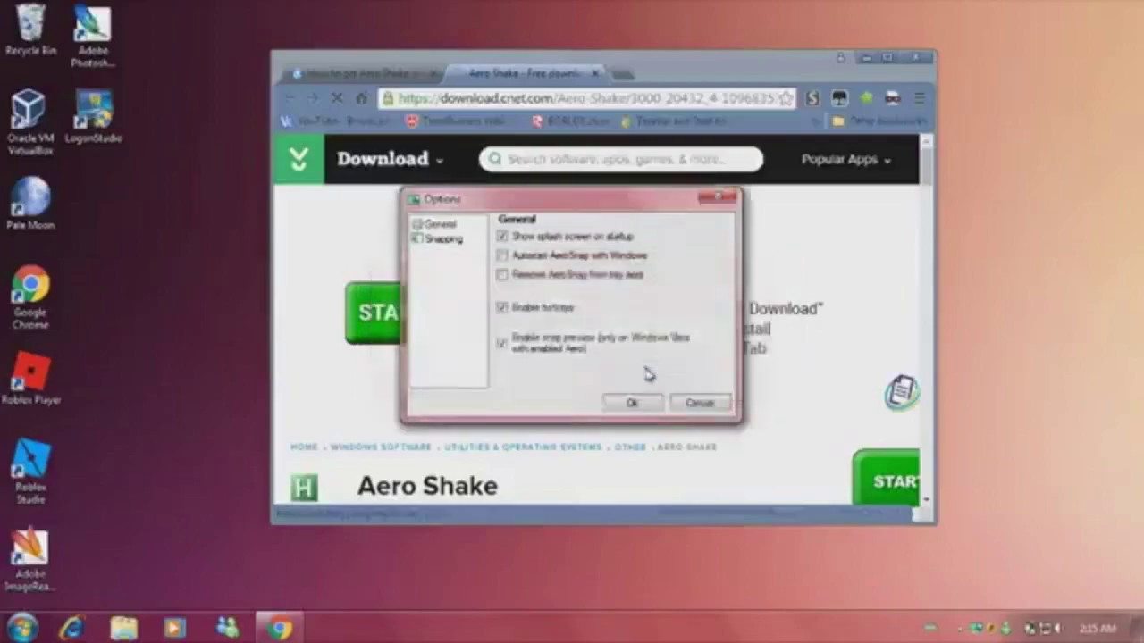
left_click(440, 239)
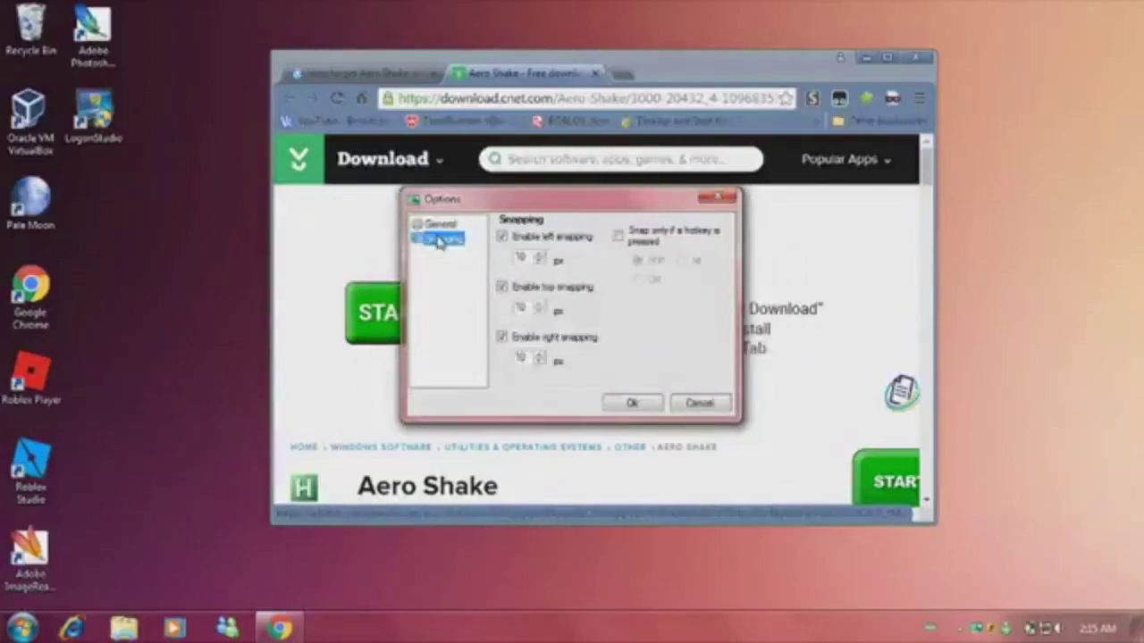
left_click(632, 406)
Test the snap preview by moving the browser window to the right screen edge and back toward the middle
left_click_drag(661, 61, 1143, 20)
left_click_drag(1052, 30, 1143, 101)
mouse_move(874, 93)
left_mouse_down()
mouse_move(446, 116)
mouse_move(874, 111)
left_mouse_up()
left_click_drag(1065, 112, 746, 118)
Start the Aero Shake download from its CNET page
scroll(671, 288, "down", 3)
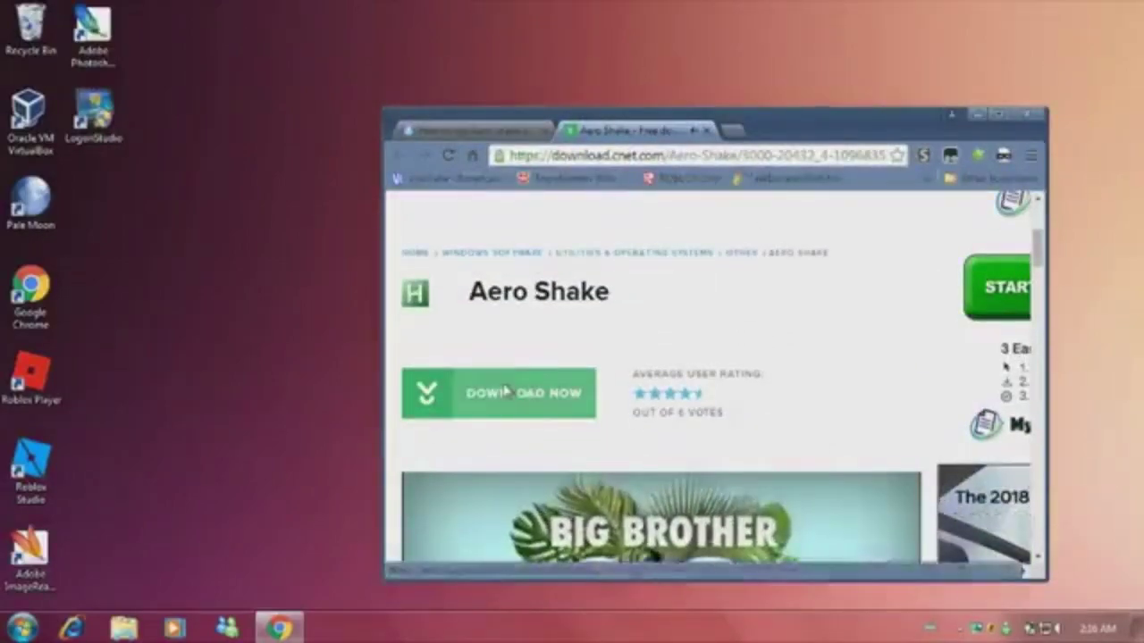
left_click(506, 394)
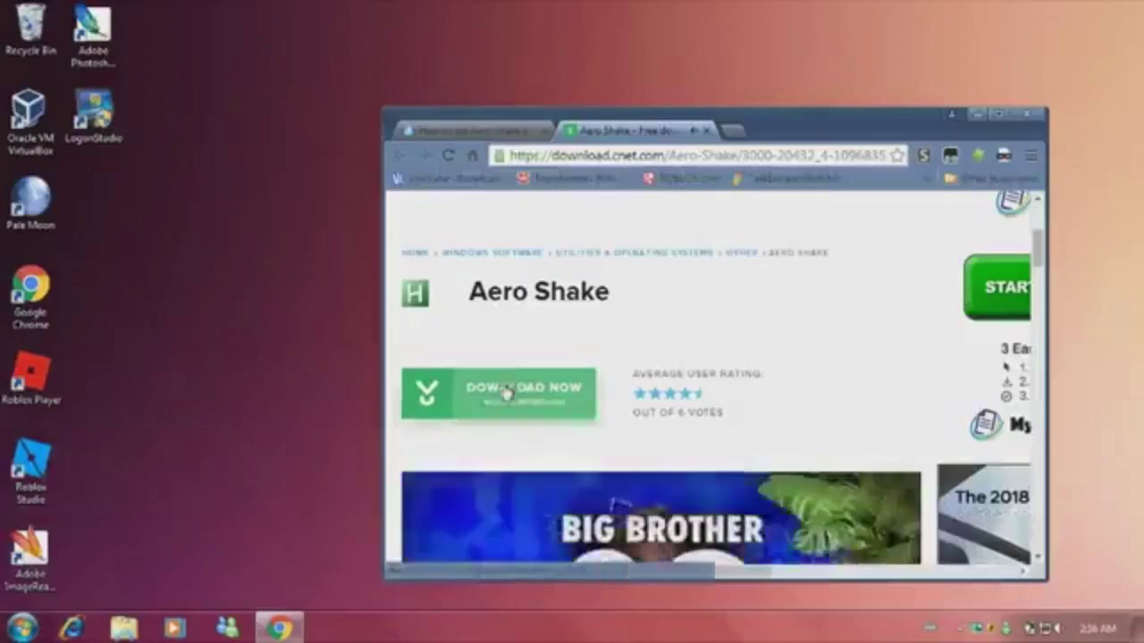
scroll(503, 388, "down", 3)
scroll(536, 364, "up", 1)
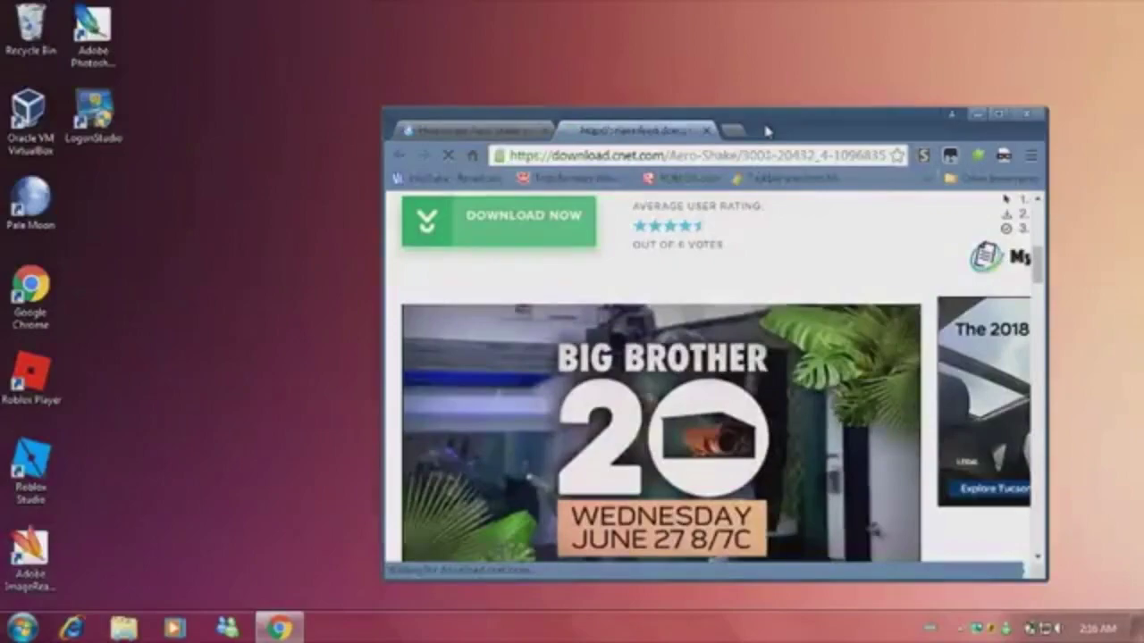
Try snapping the browser window to the right half of the desktop and maximize it
left_click_drag(766, 131, 1142, 126)
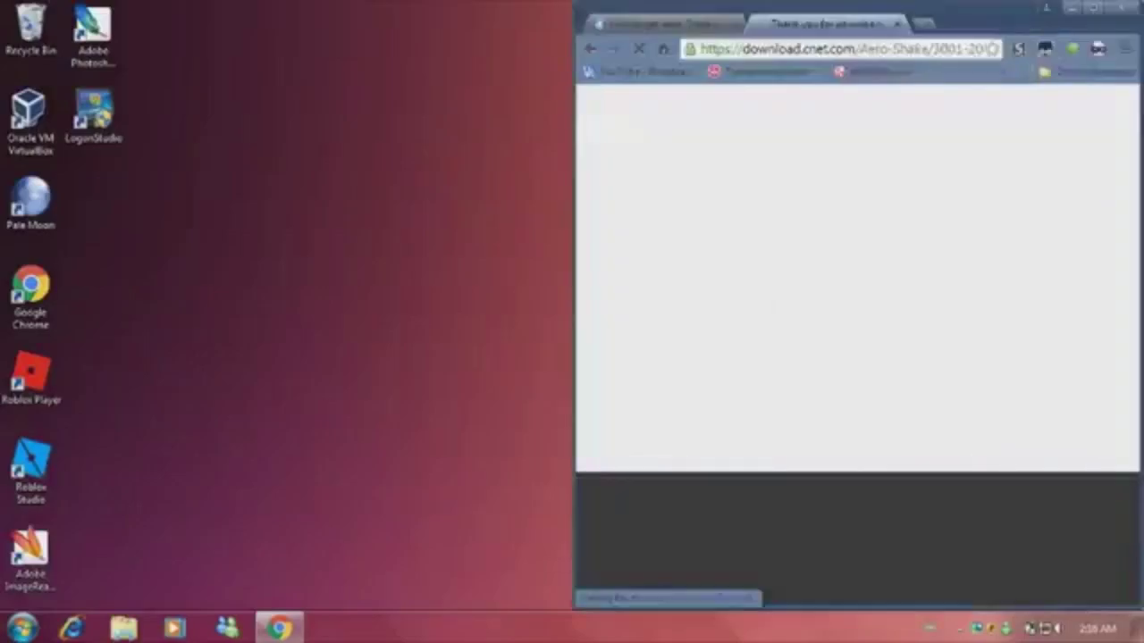
left_click_drag(929, 23, 1142, 101)
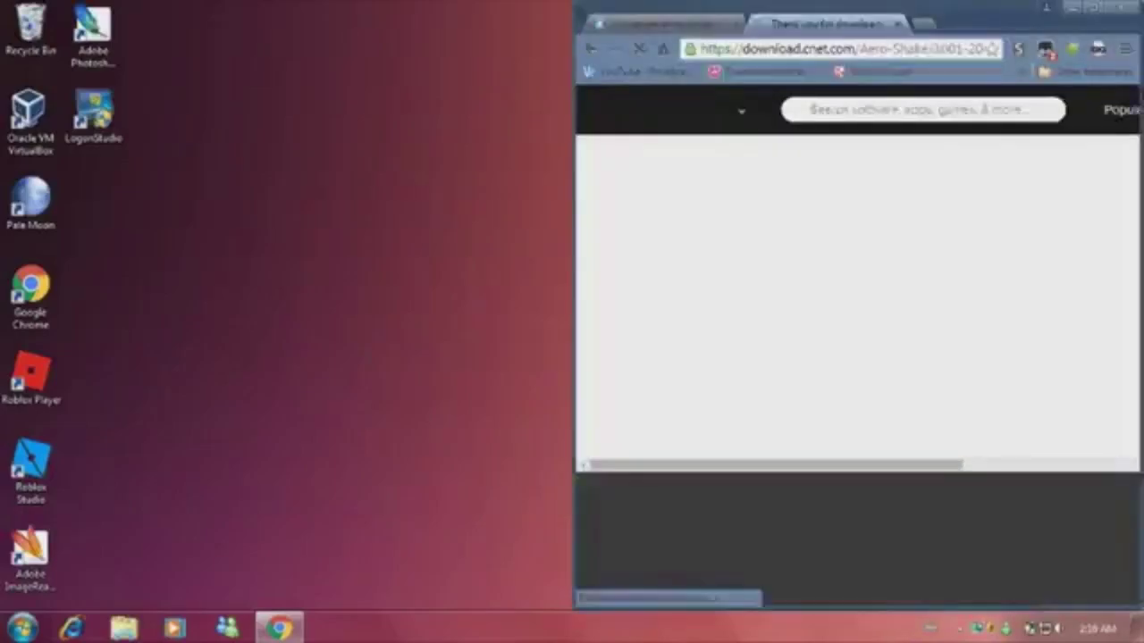
left_click_drag(858, 22, 331, 18)
left_click_drag(783, 7, 778, 5)
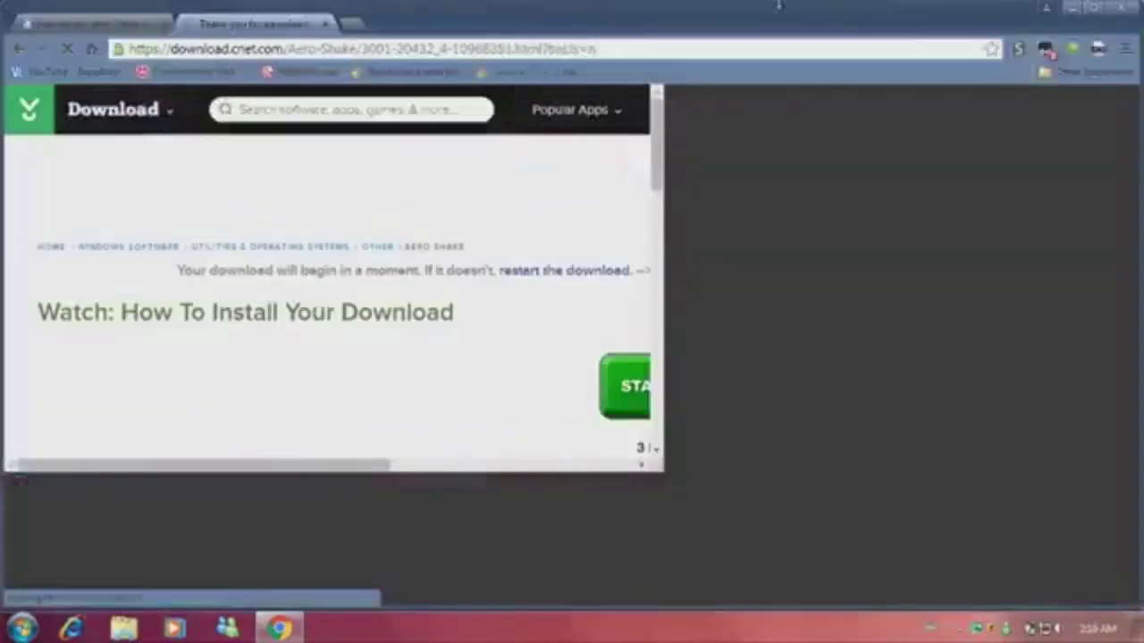
left_click(1091, 7)
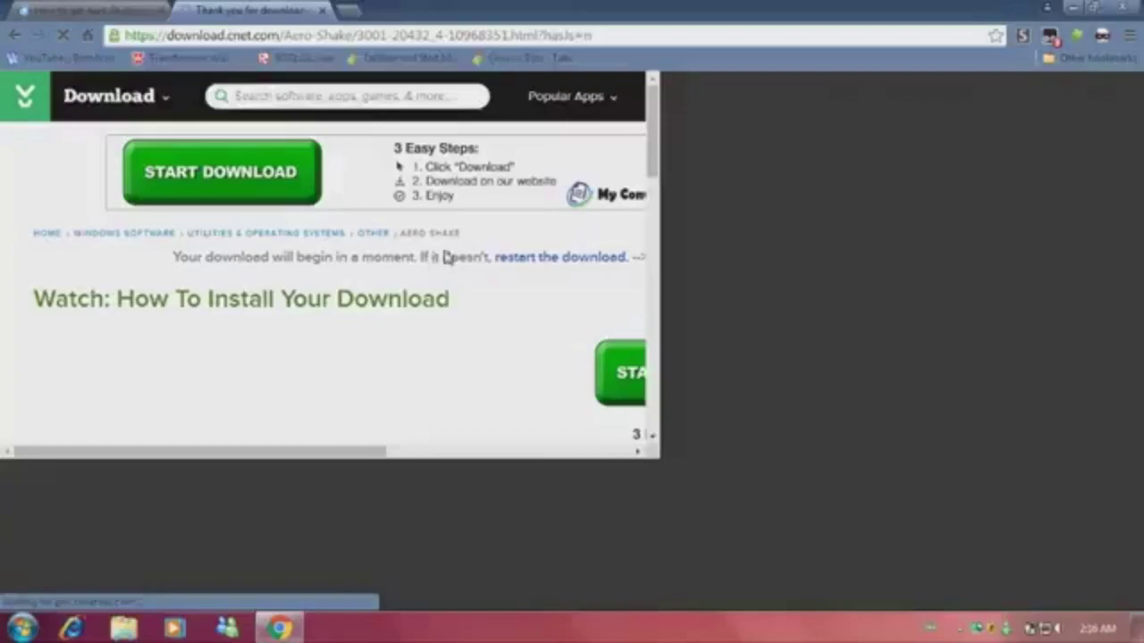
Set AeroSnap to autostart with Windows, hide its splash screen and remove it from the tray area, keeping the snapping settings
scroll(620, 327, "down", 2)
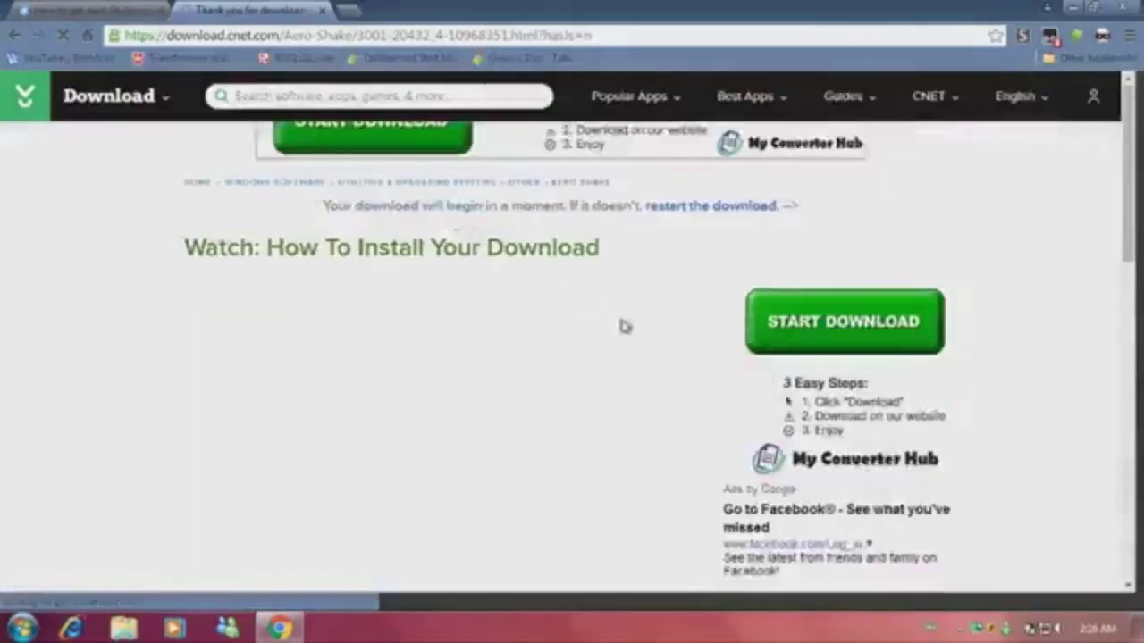
right_click(986, 629)
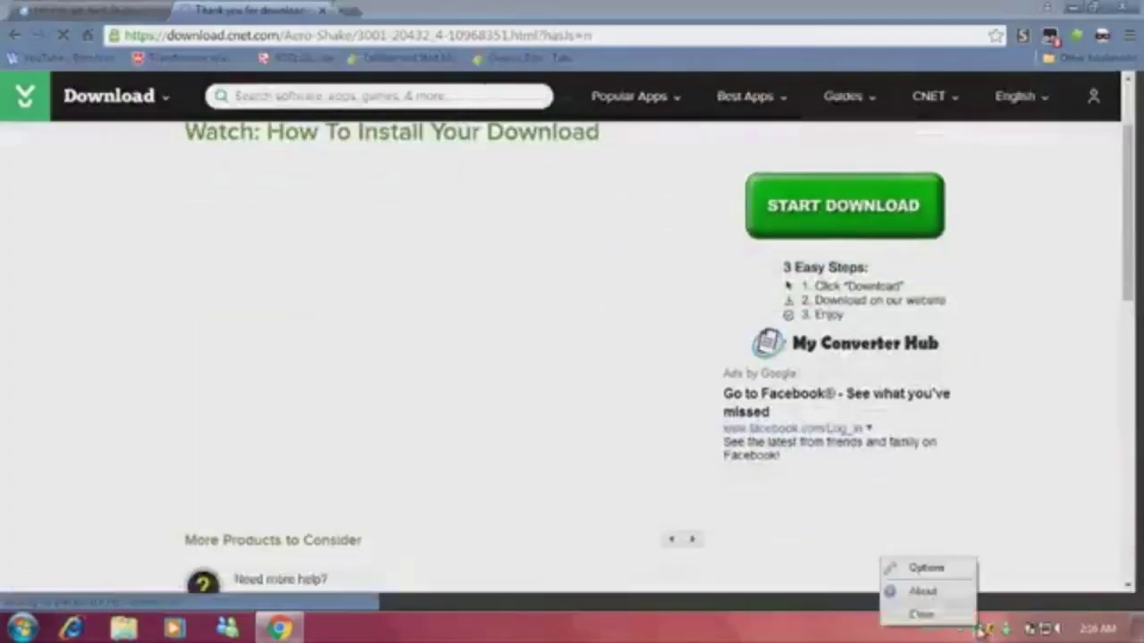
left_click(937, 568)
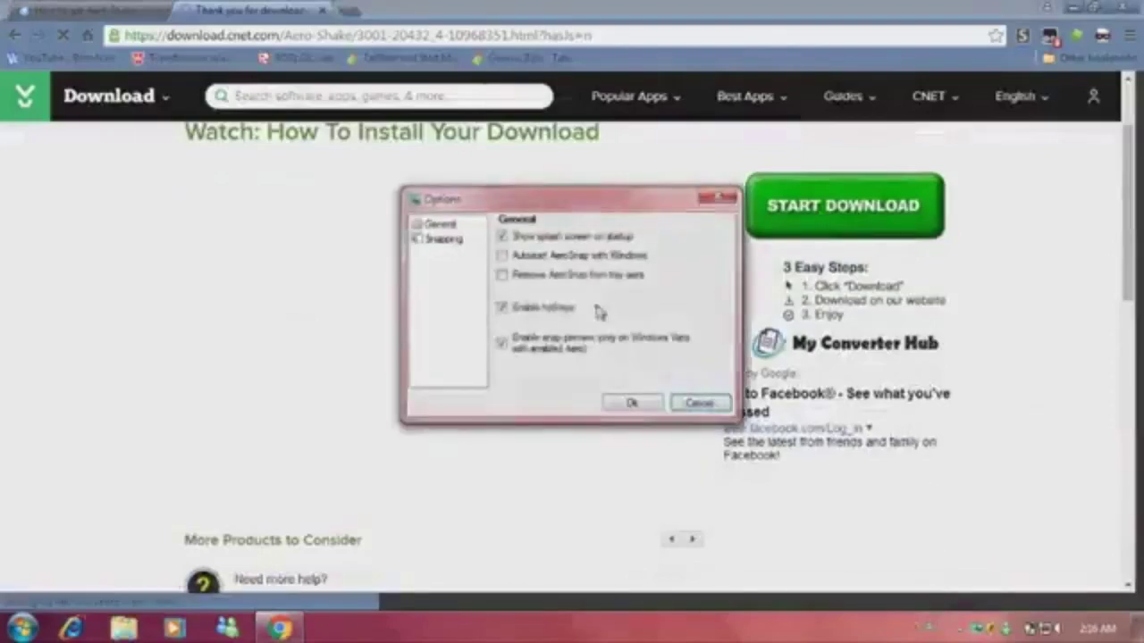
scroll(542, 286, "down", 2)
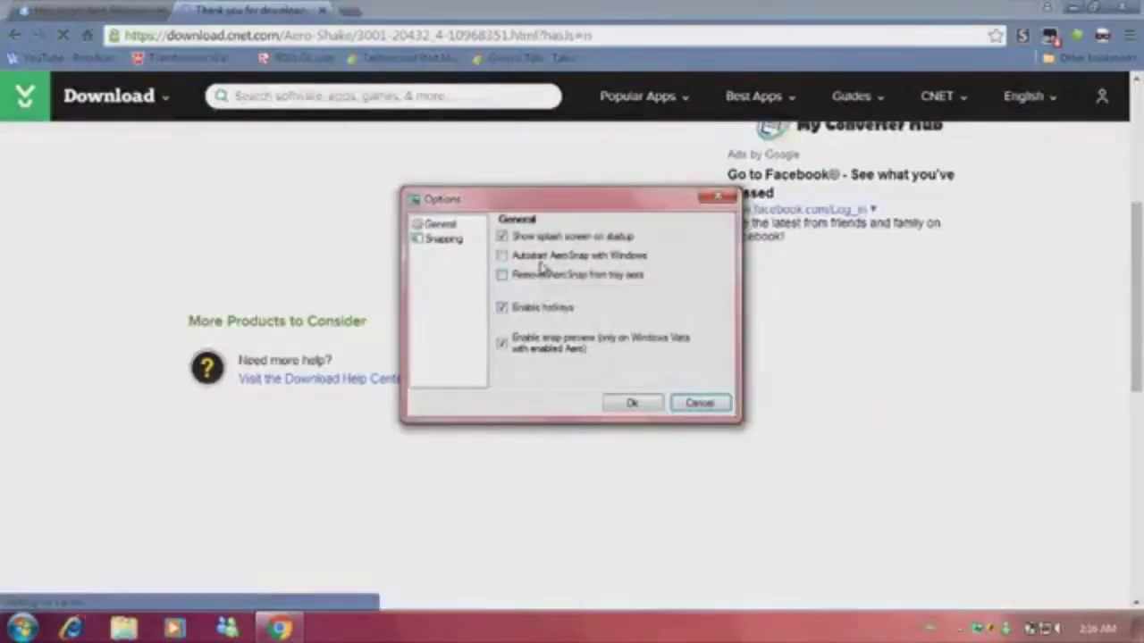
left_click(505, 255)
left_click(542, 237)
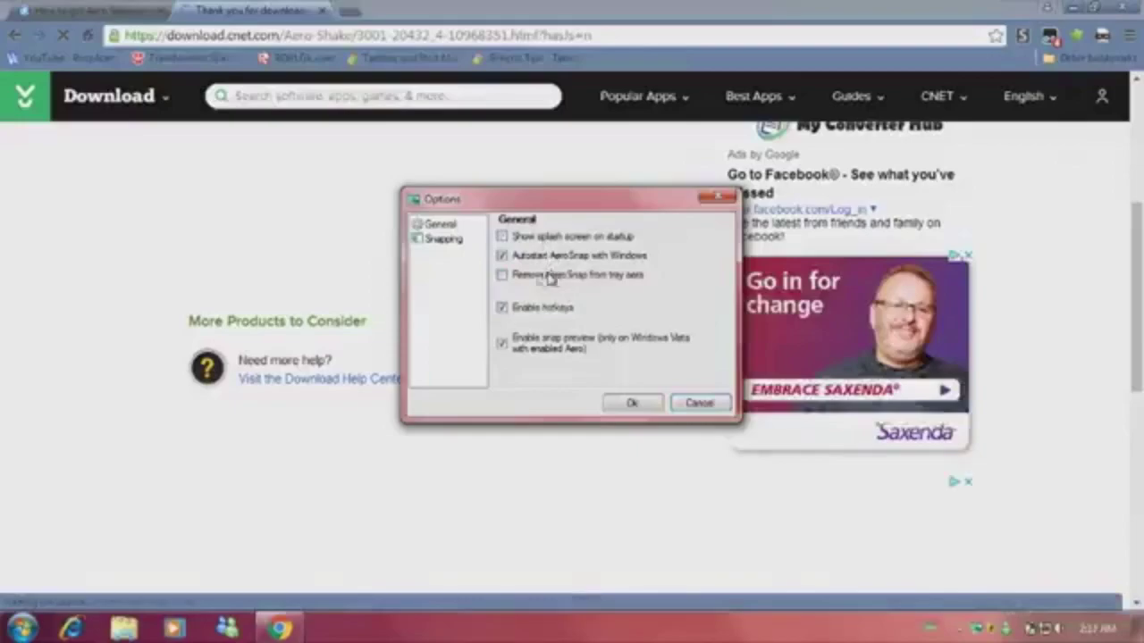
mouse_move(516, 308)
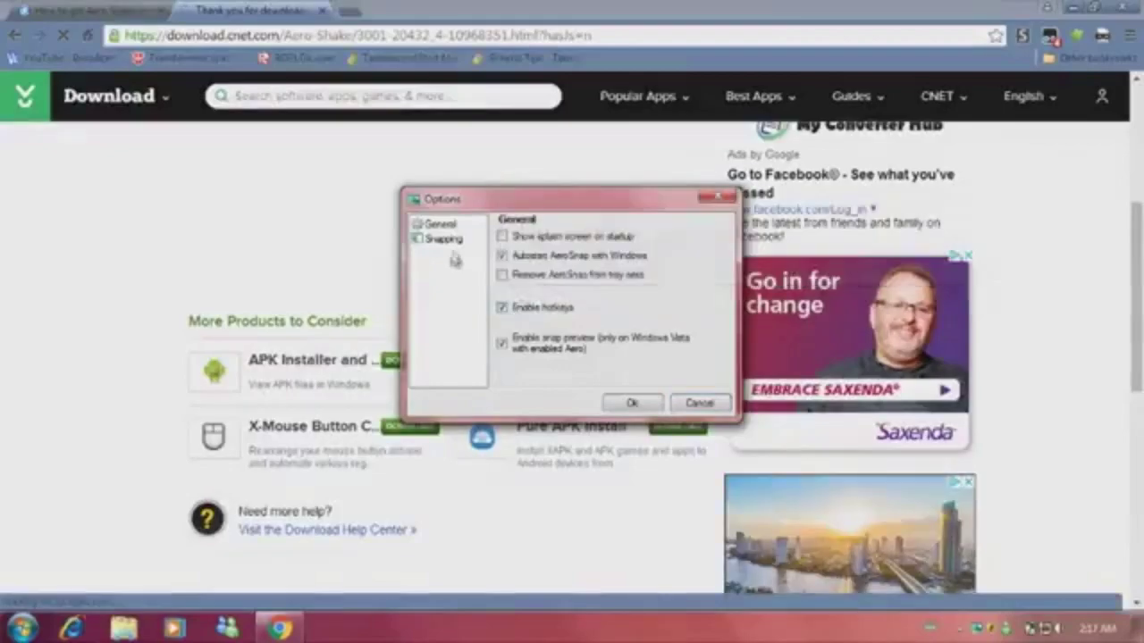
left_click(503, 276)
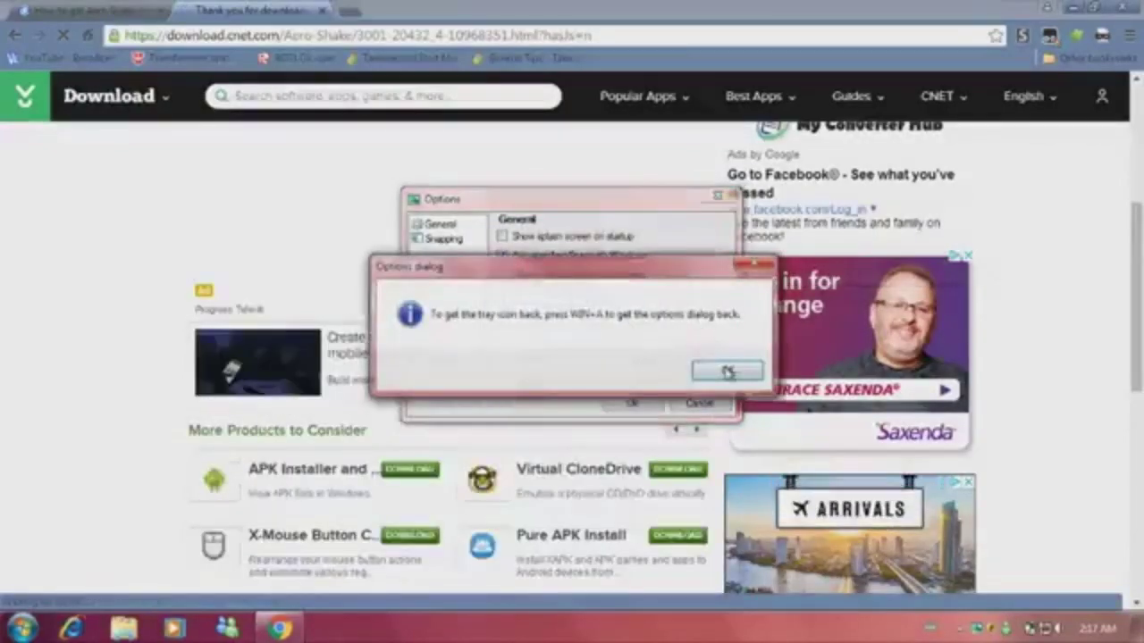
left_click(728, 372)
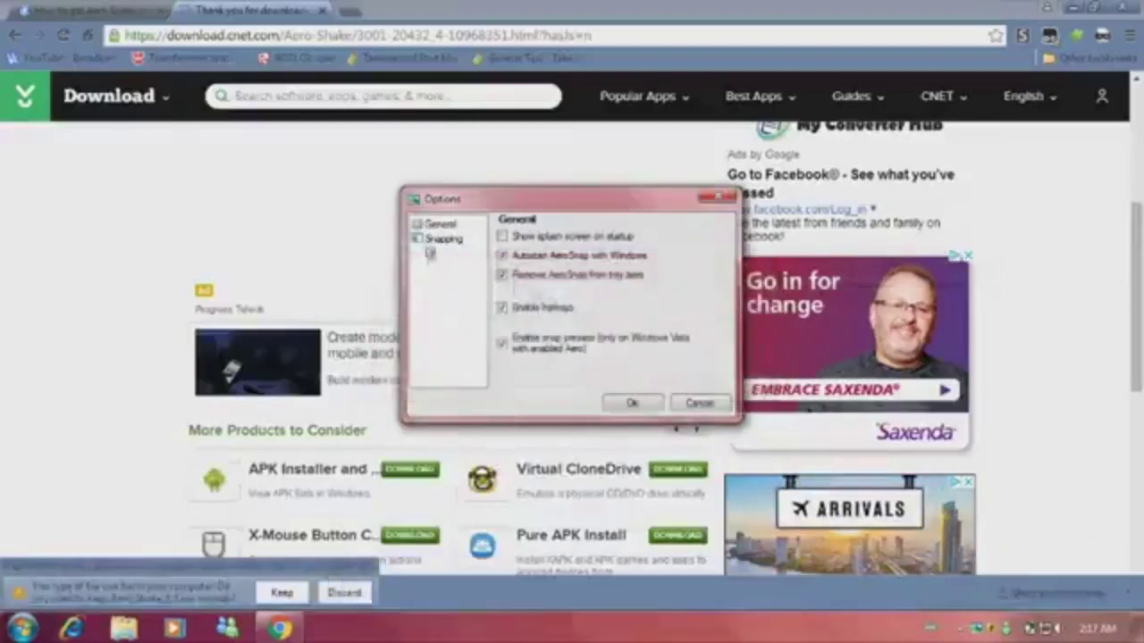
left_click(438, 238)
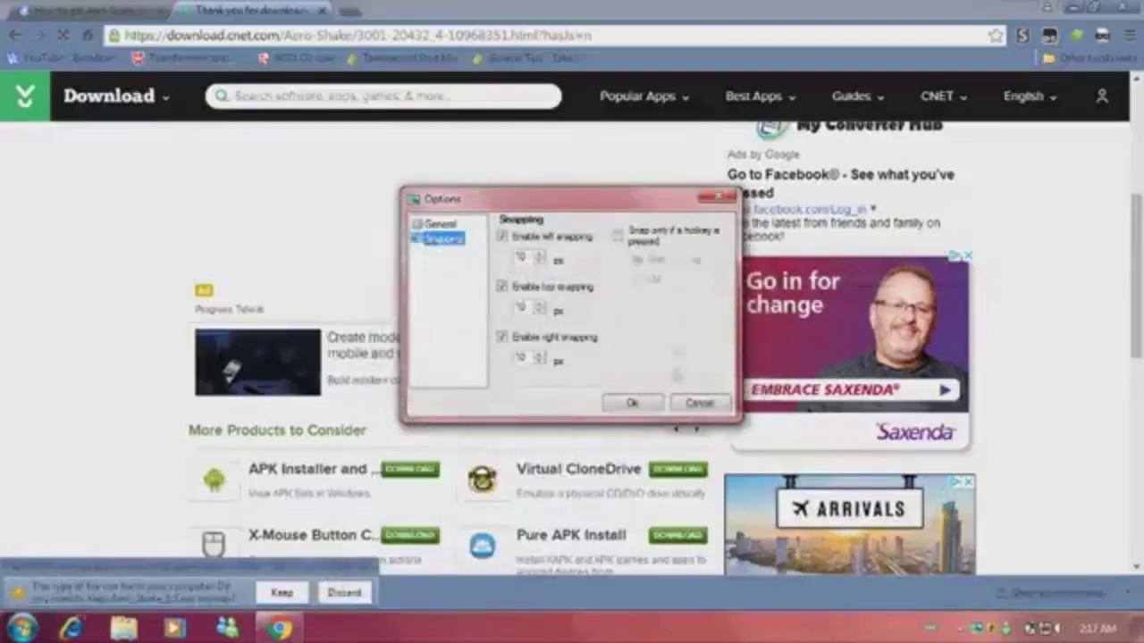
left_click(632, 402)
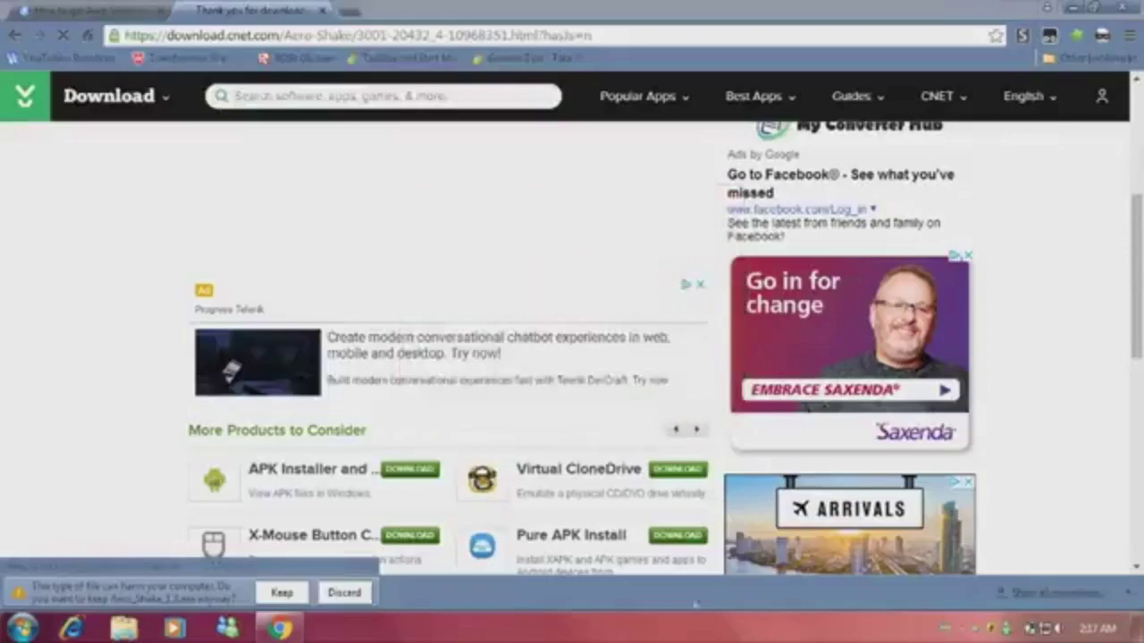
Keep the downloaded Aero_Shake_1.3.exe, close the CNET download page and run the program despite its unverified publisher
left_click(282, 592)
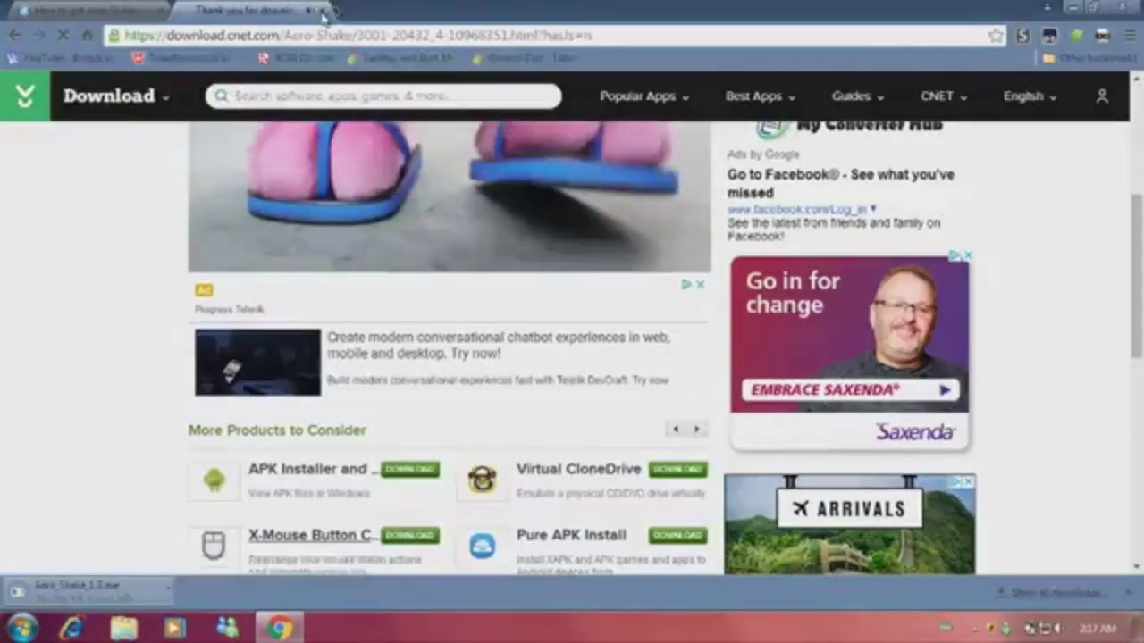
left_click(323, 14)
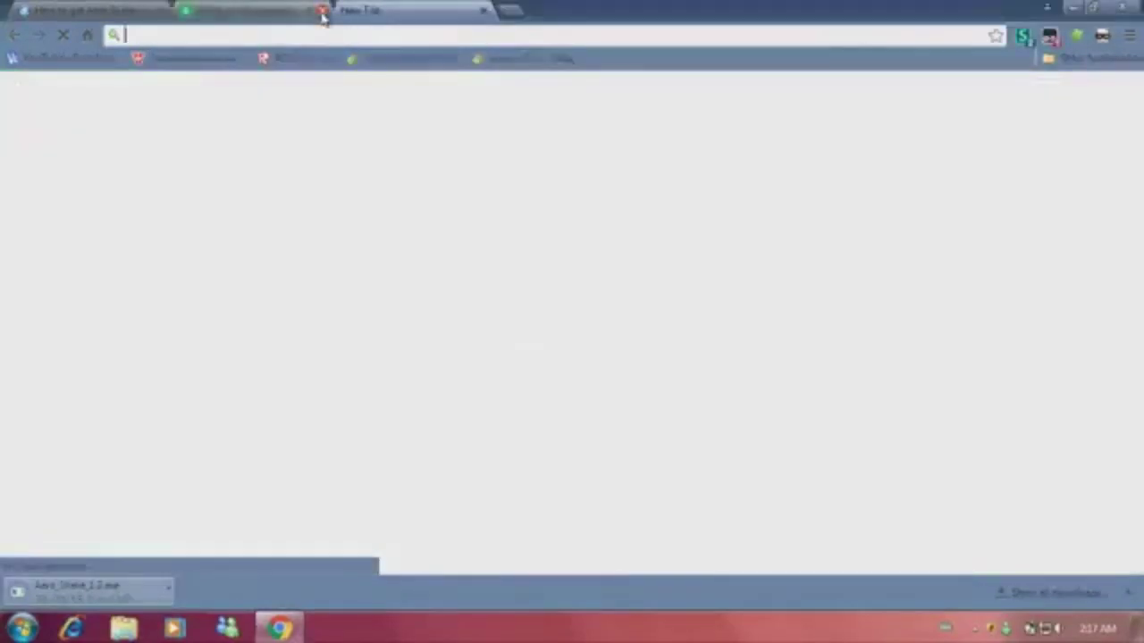
left_click(322, 13)
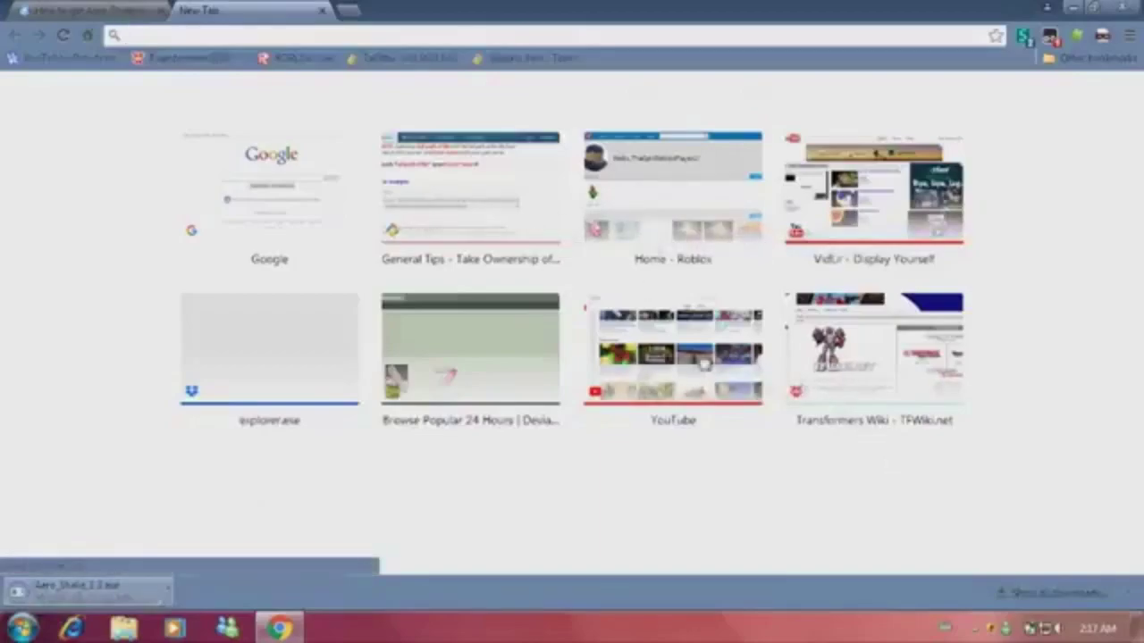
mouse_move(1035, 629)
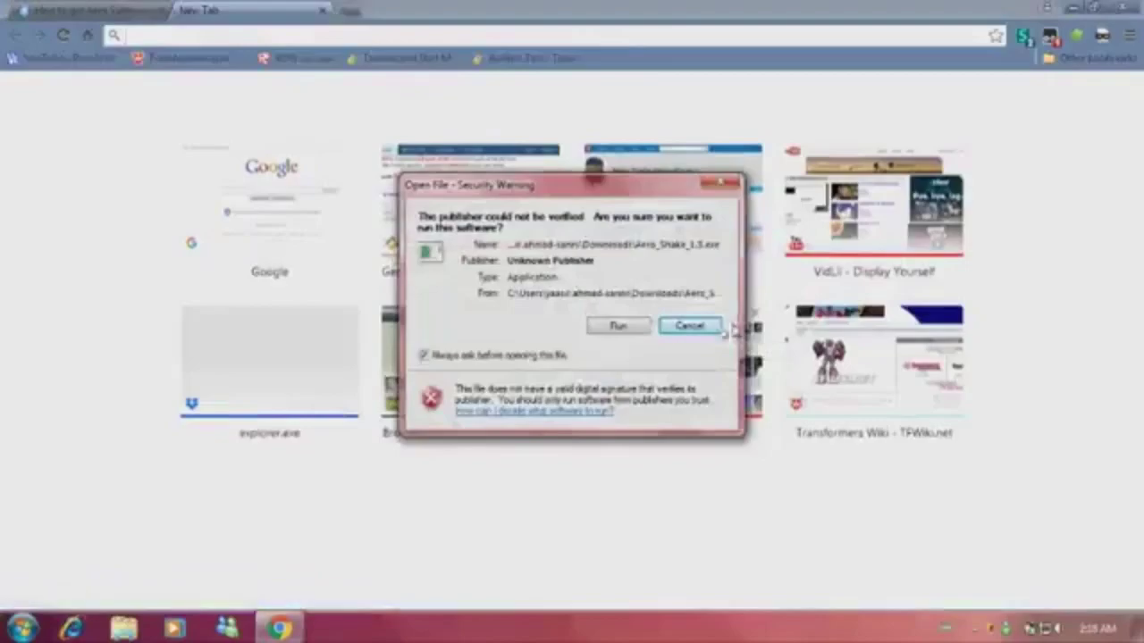
left_click(617, 327)
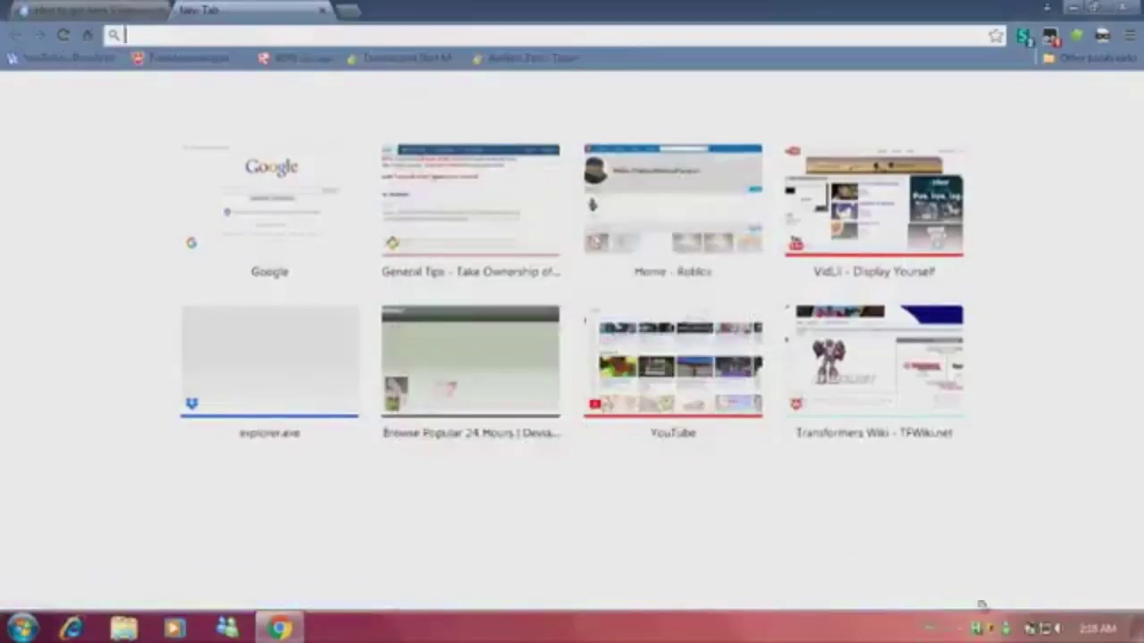
Open the AeroShake settings file to examine its shake detection and action options, and close it without edits
right_click(974, 630)
left_click(1000, 599)
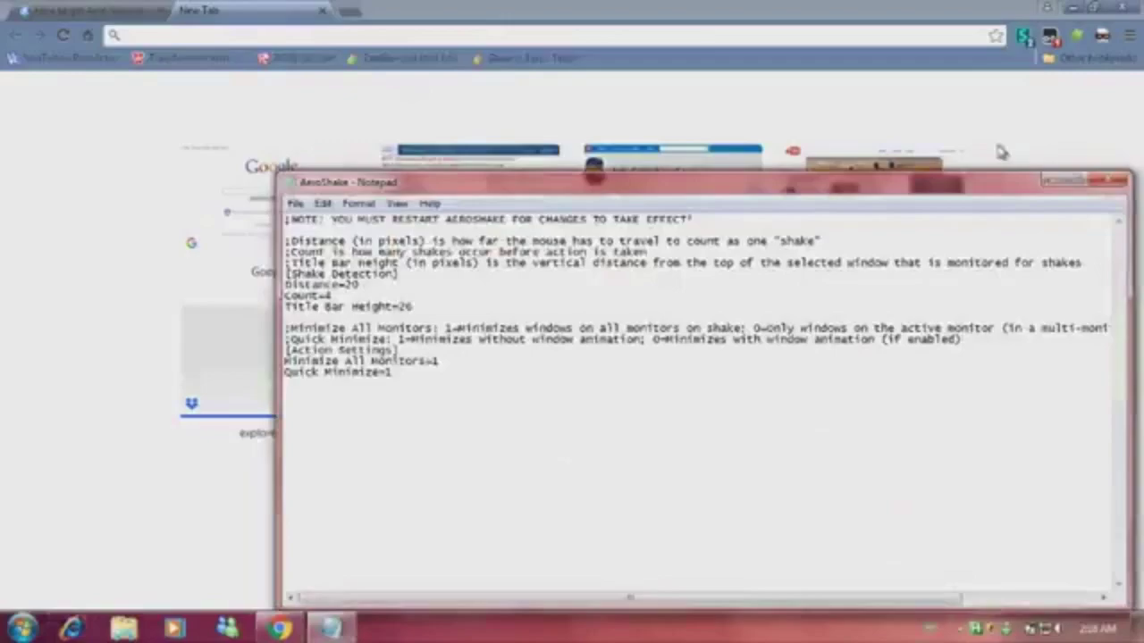
left_click(1115, 183)
right_click(976, 630)
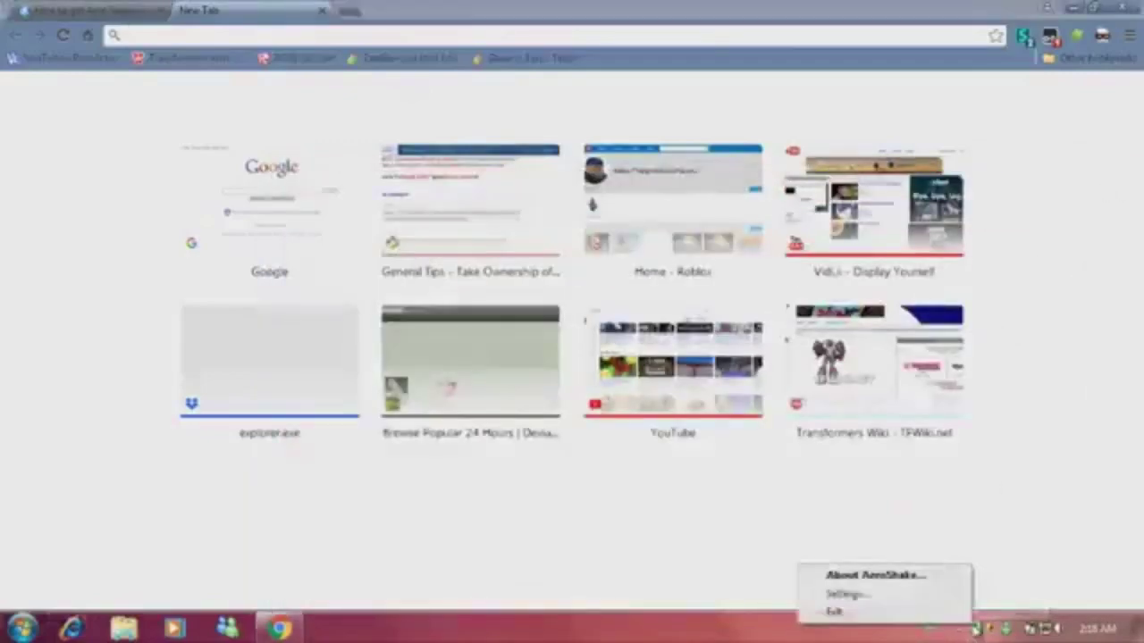
left_click(1012, 550)
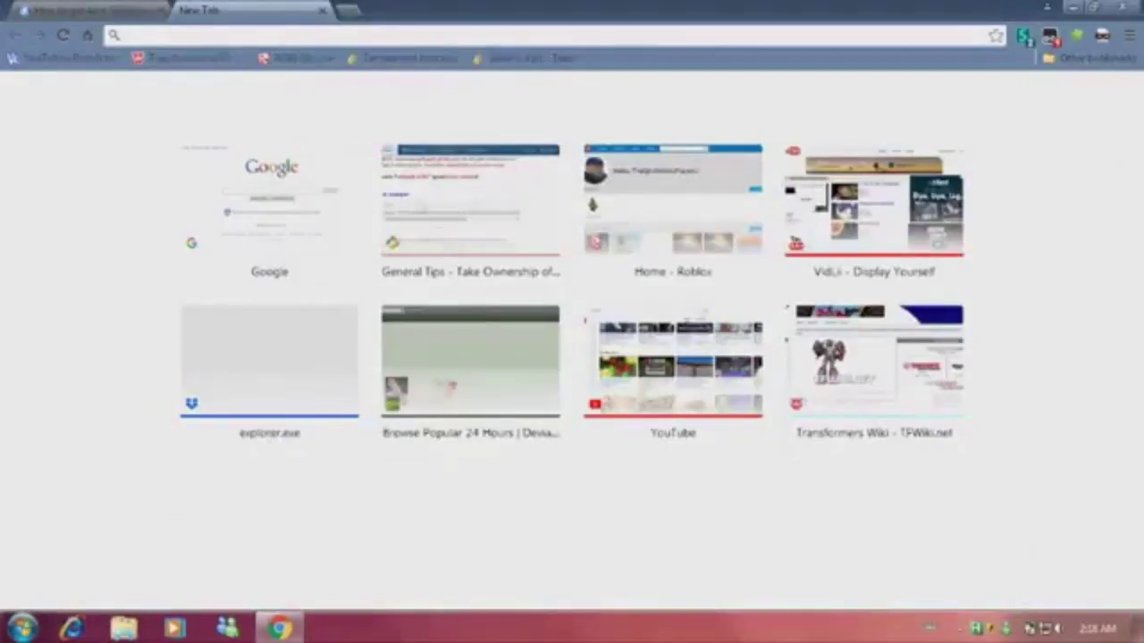
Restore the browser window from full screen and move it around the desktop to try Aero Shake
left_click(1095, 8)
left_click_drag(958, 15, 569, 112)
left_click_drag(710, 115, 672, 44)
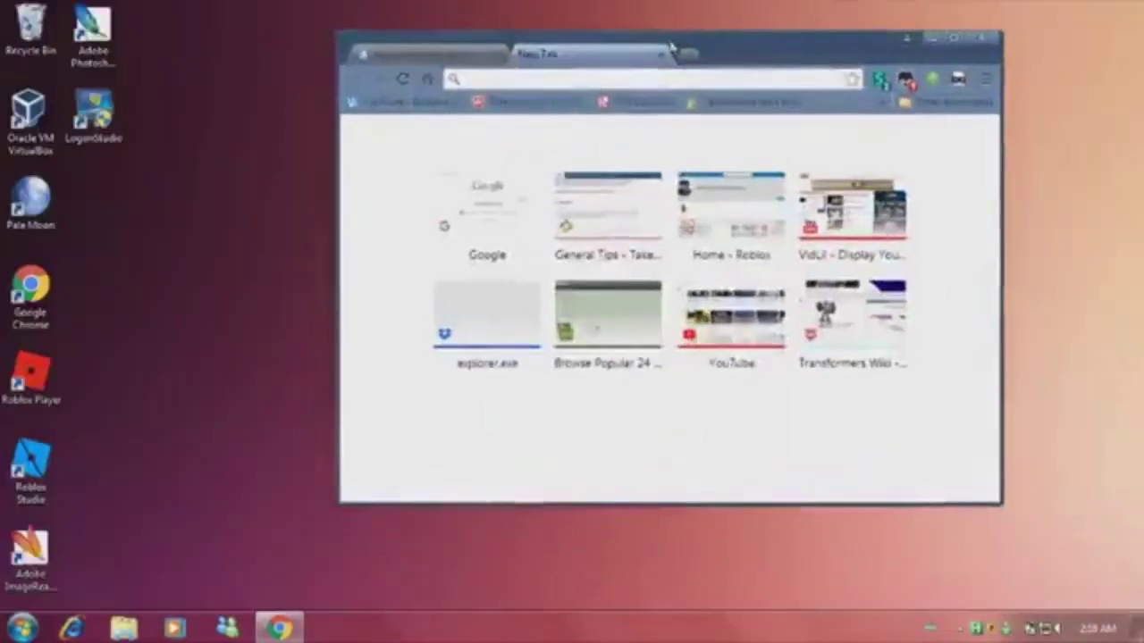
Open the Documents folder, move the browser window around in front of it and minimize the browser
left_click(21, 628)
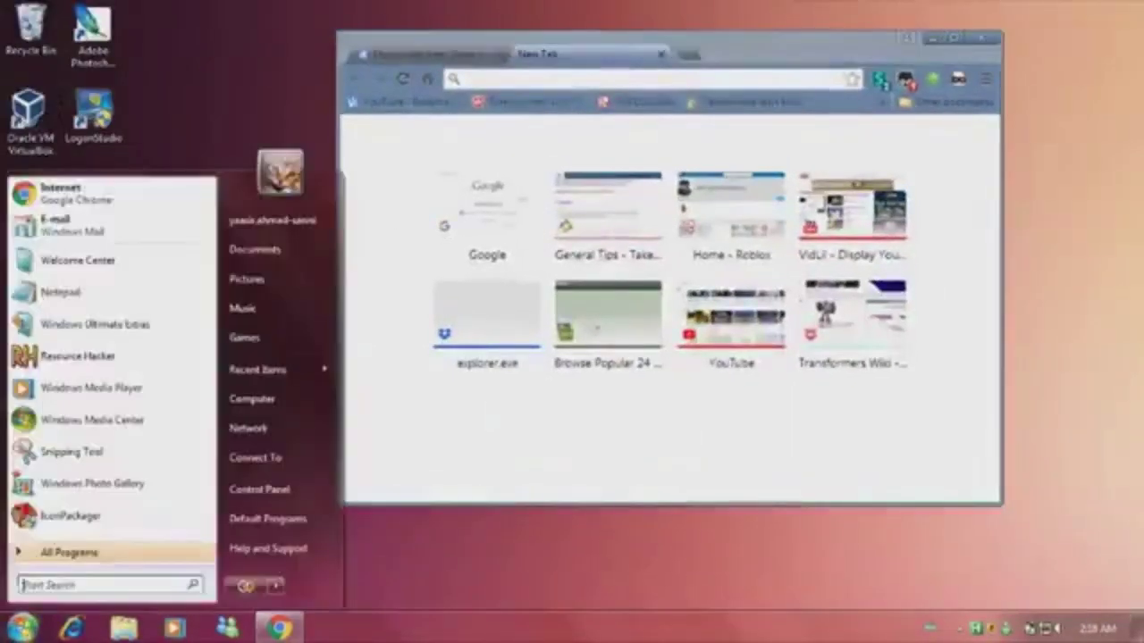
left_click(266, 252)
left_click_drag(640, 132, 533, 88)
left_click_drag(731, 36, 500, 94)
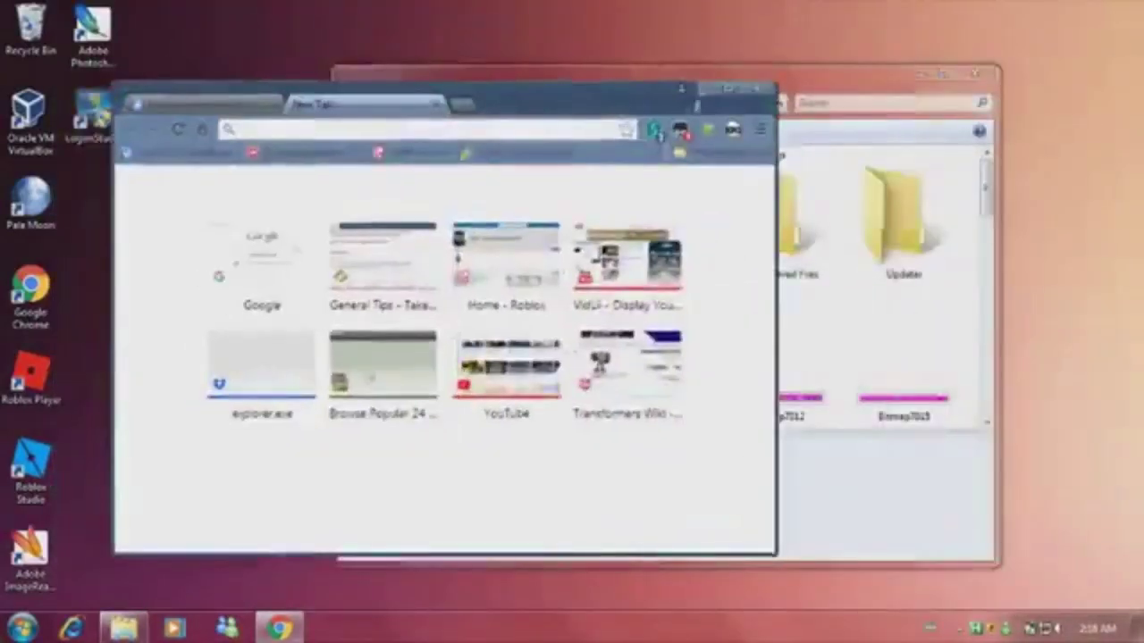
key("super+Down")
Open the Pictures folder and move its window around over the Documents window to test Aero Shake again
left_click(25, 629)
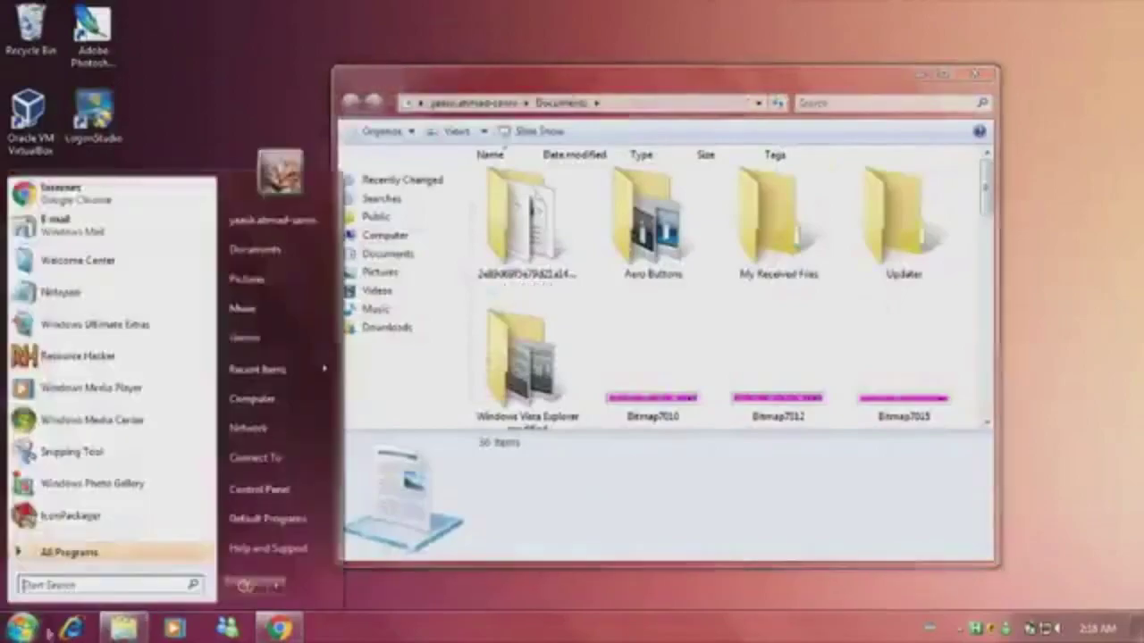
left_click(320, 278)
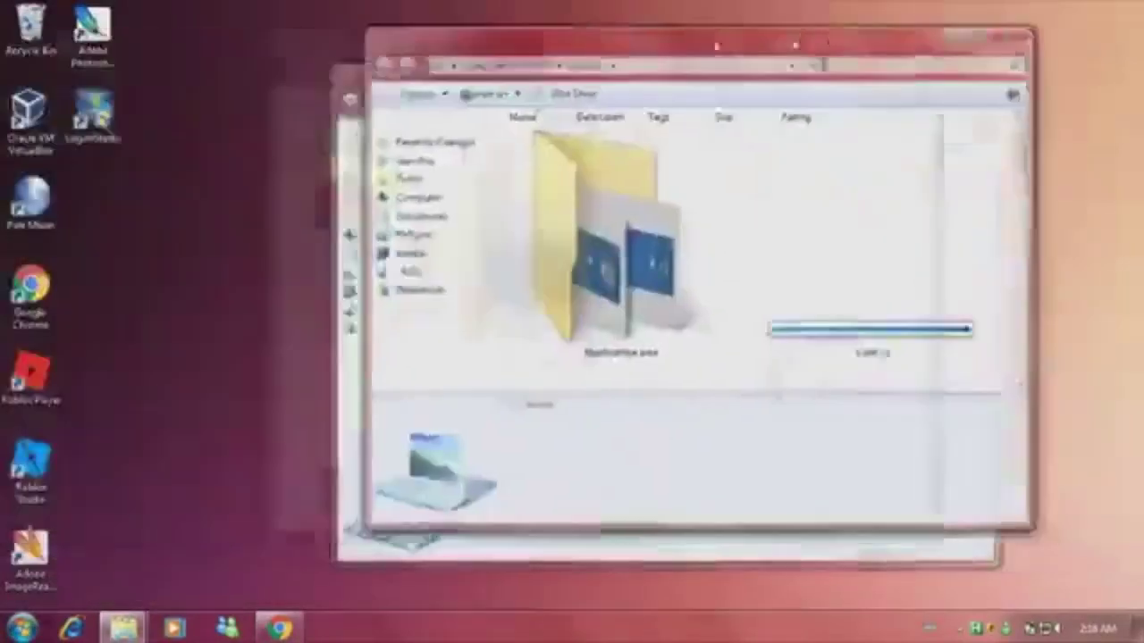
left_click_drag(717, 45, 629, 84)
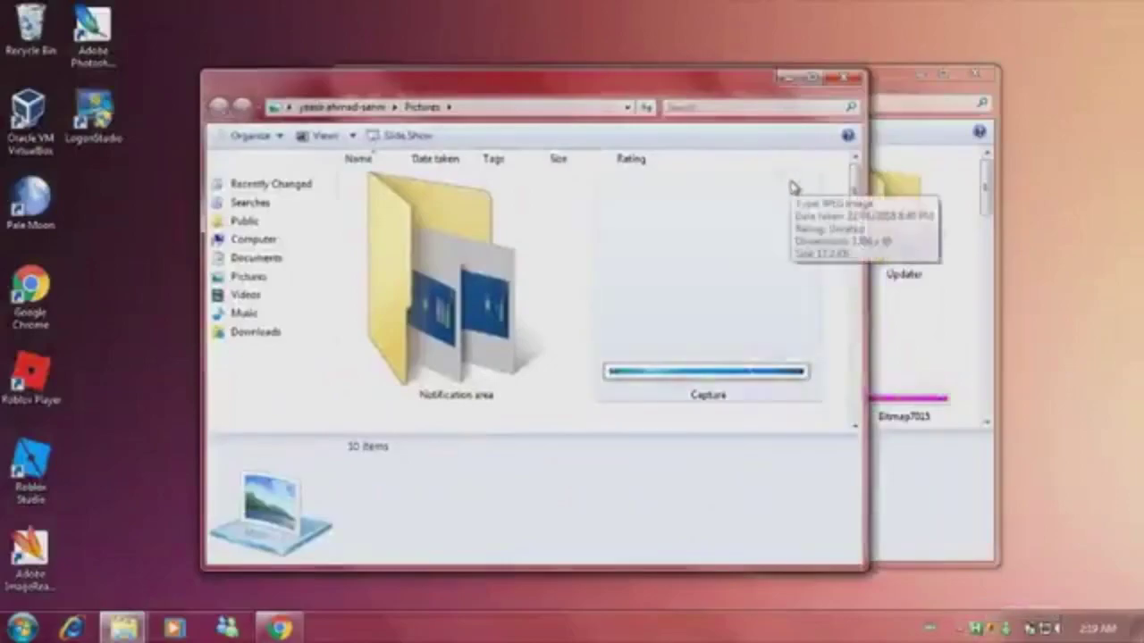
left_click_drag(626, 83, 1056, 147)
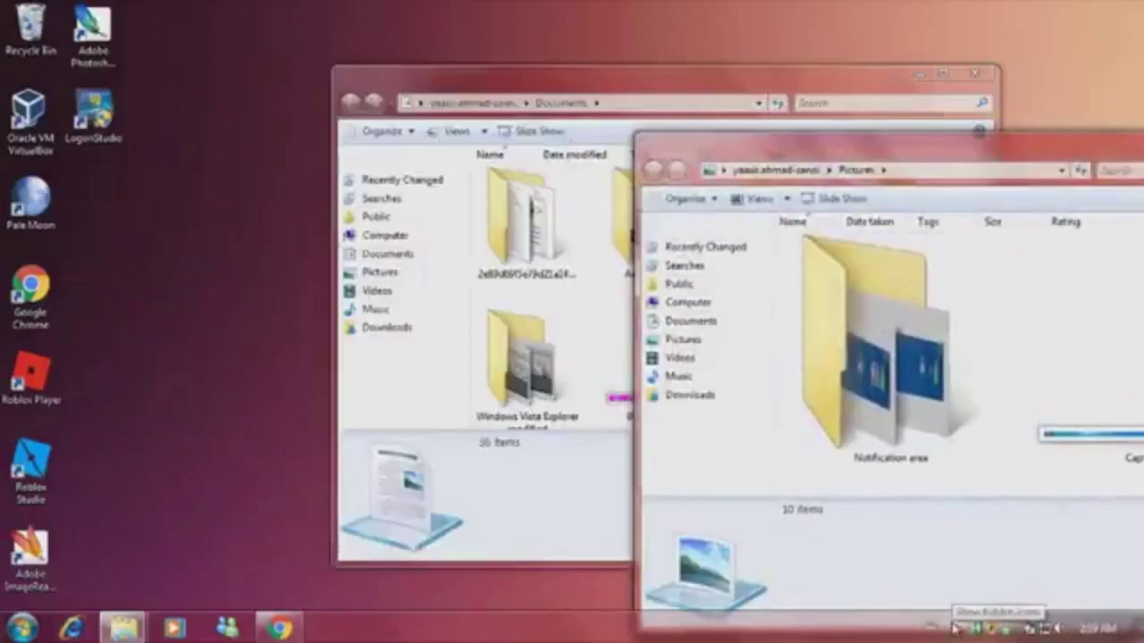
Minimize the Documents window to reach the AeroSnap options, disable hotkeys there and confirm the dialog
key("ctrl+a")
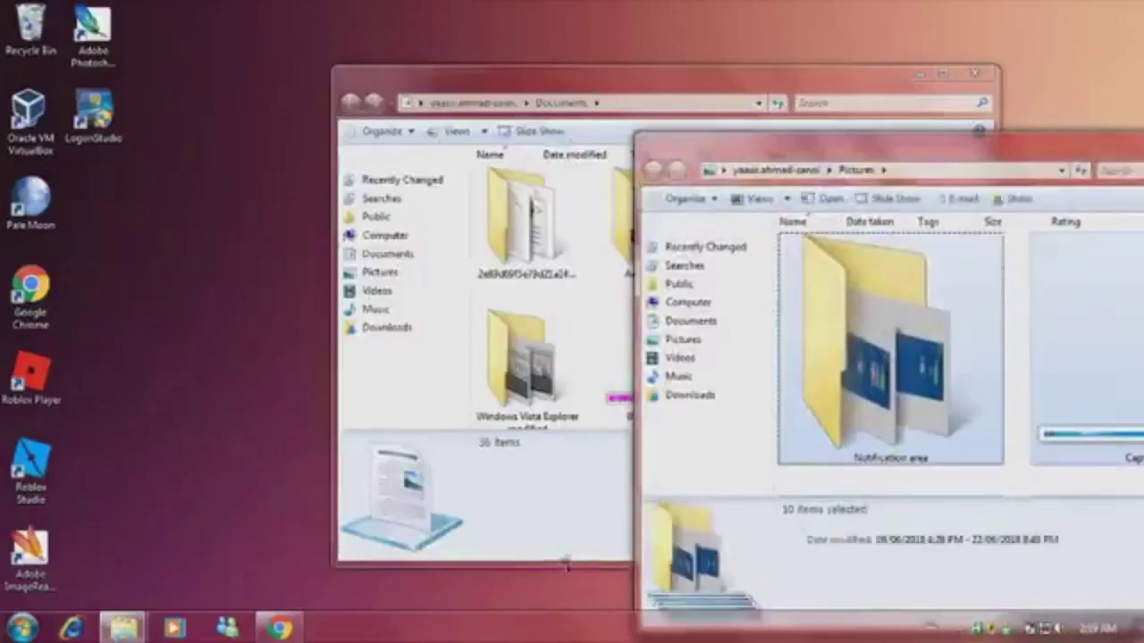
left_click(566, 565)
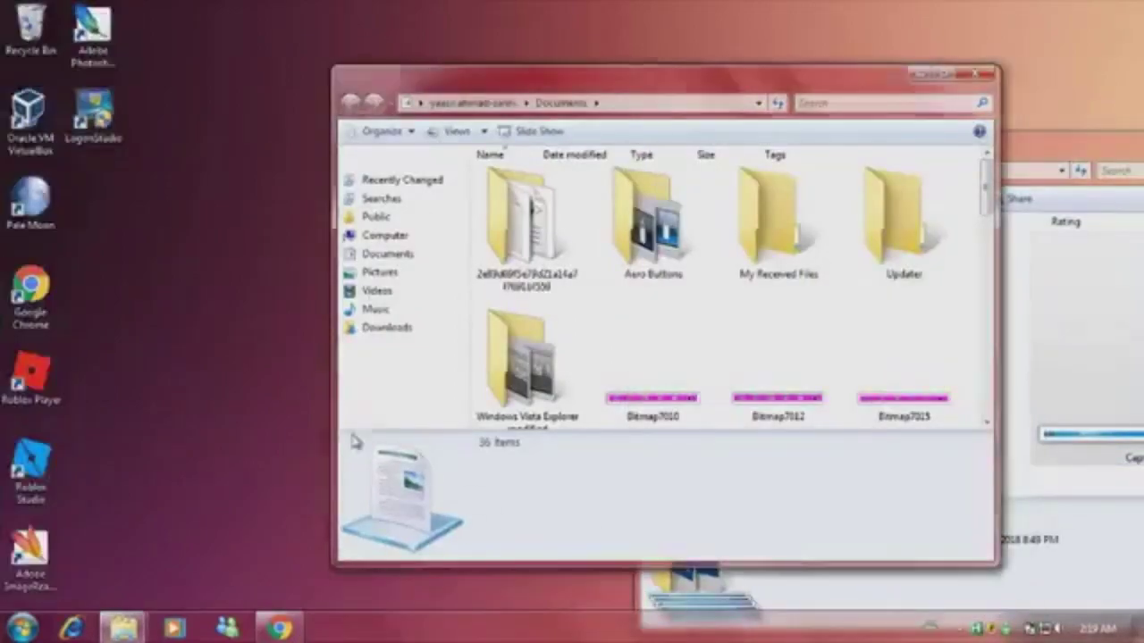
left_click(310, 445)
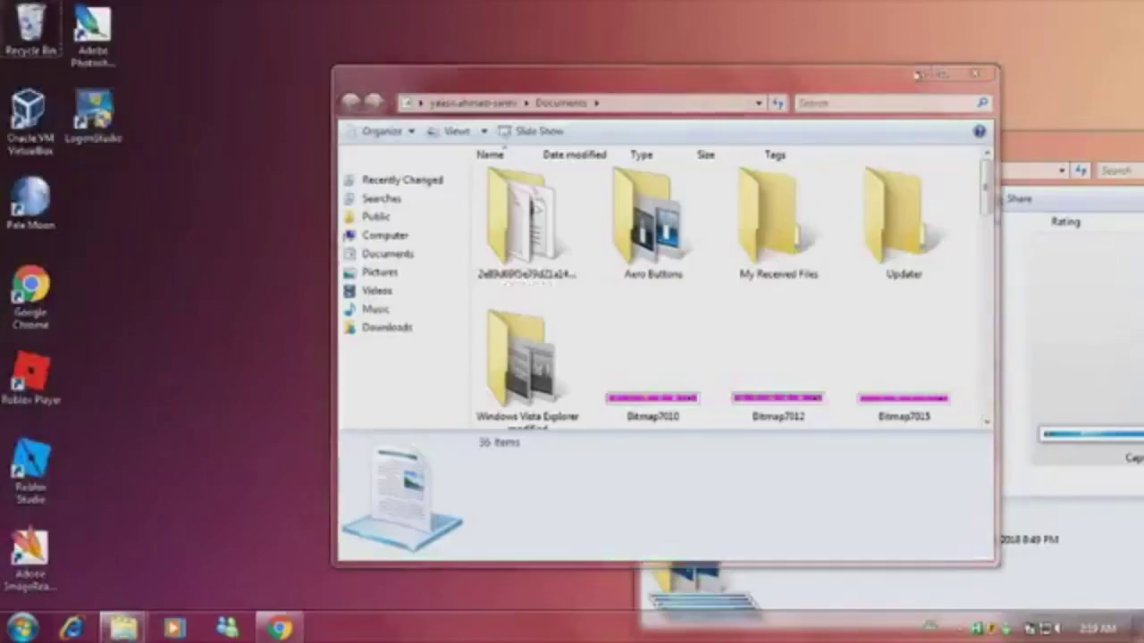
left_click(918, 75)
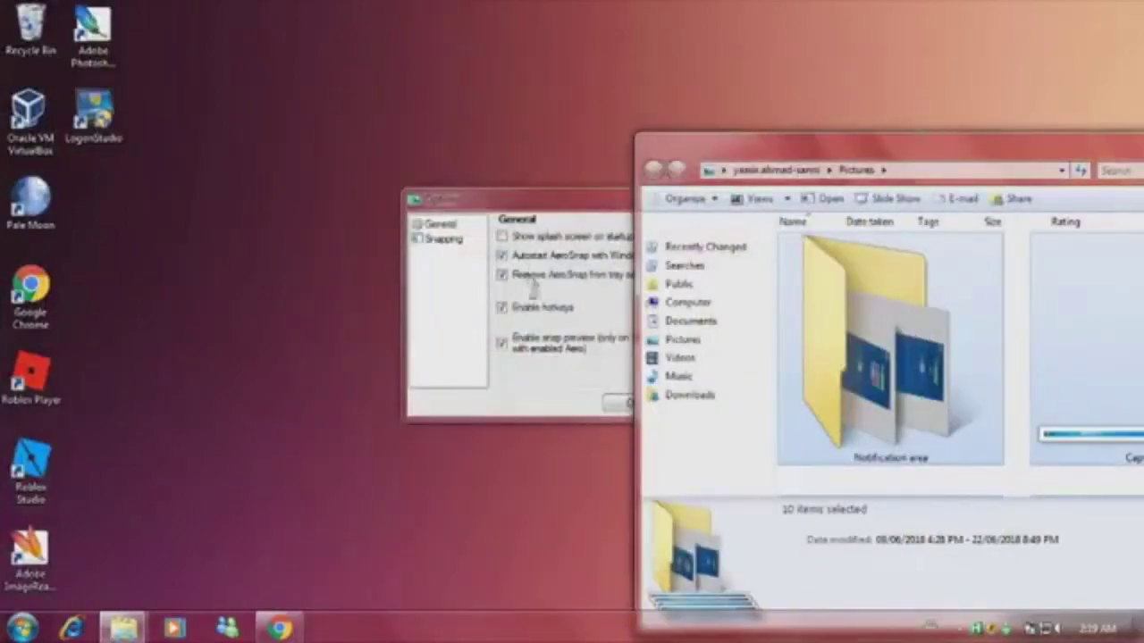
left_click(523, 310)
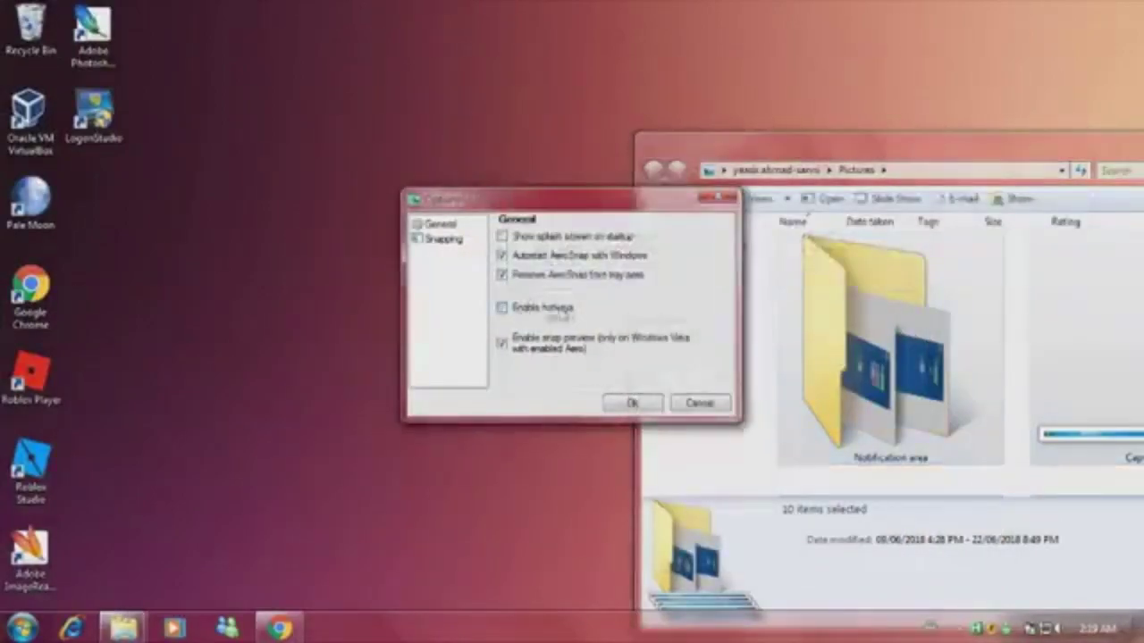
left_click(650, 408)
Snap the Pictures window to the right half of the desktop, pull it back out and minimize it
left_click_drag(935, 155, 1135, 106)
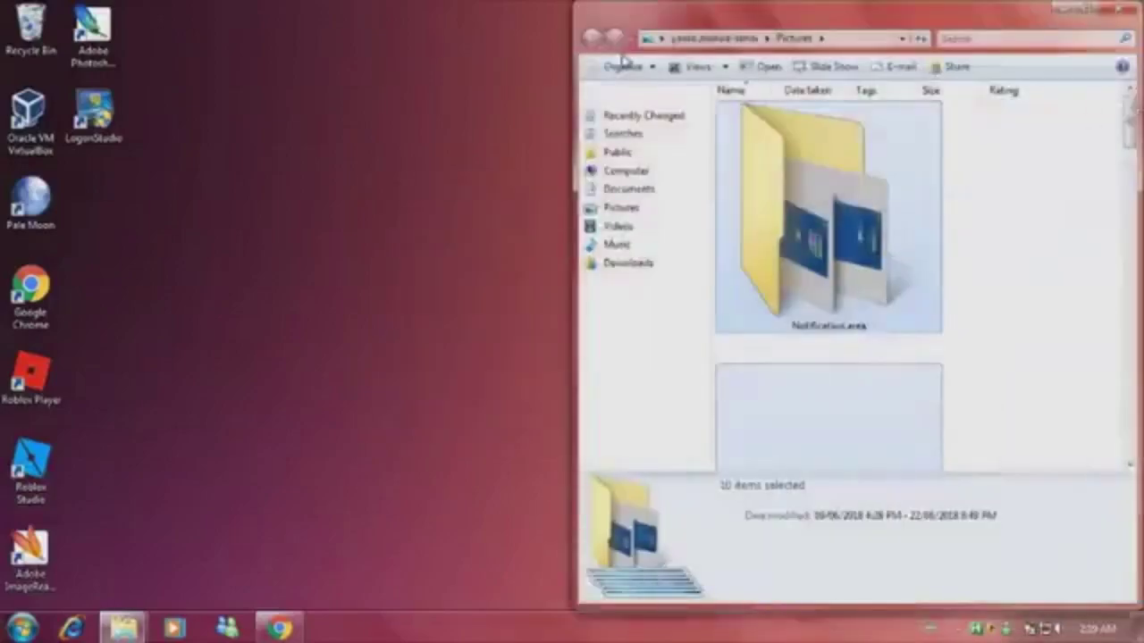
left_click_drag(677, 29, 988, 15)
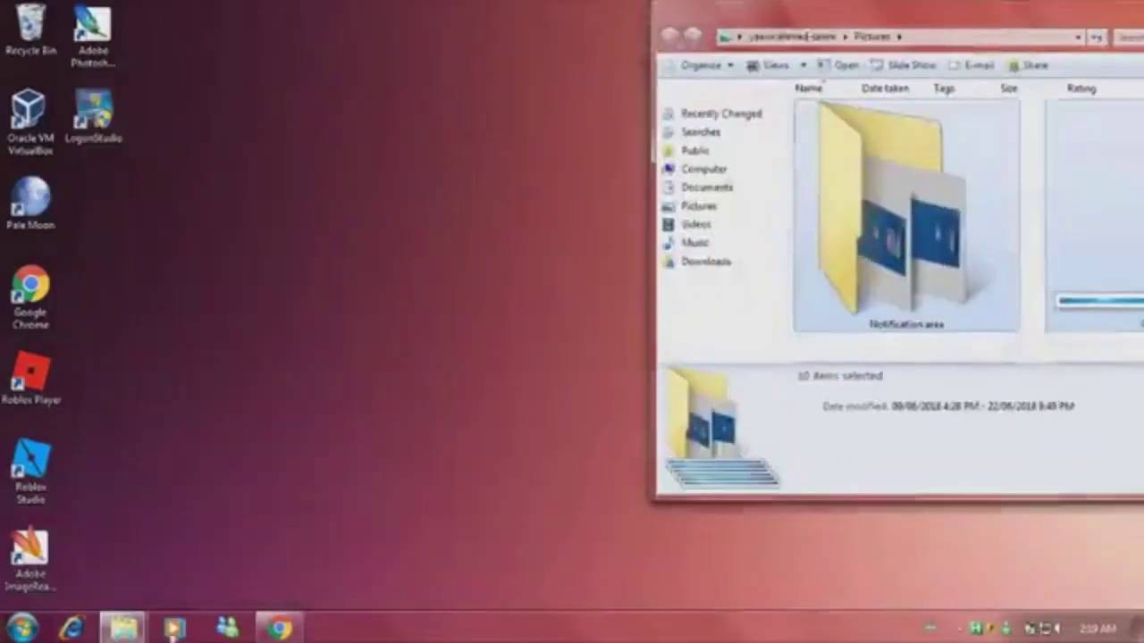
mouse_move(123, 629)
left_click(378, 491)
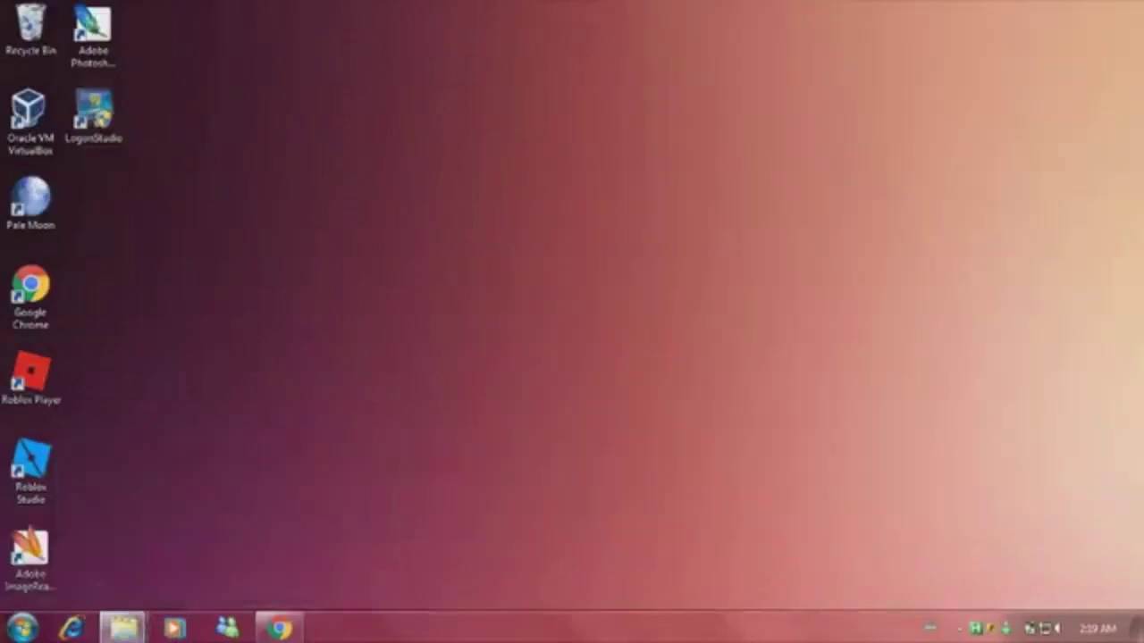
Bring back the Documents and Pictures windows and reposition the browser window in front of them
left_click(167, 523)
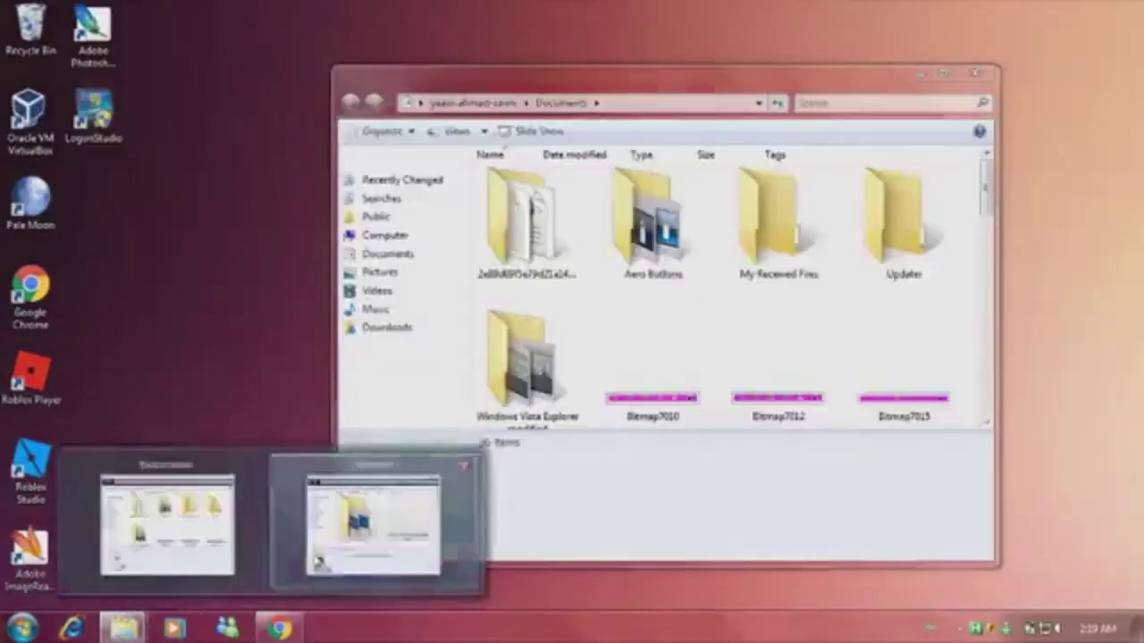
left_click(373, 523)
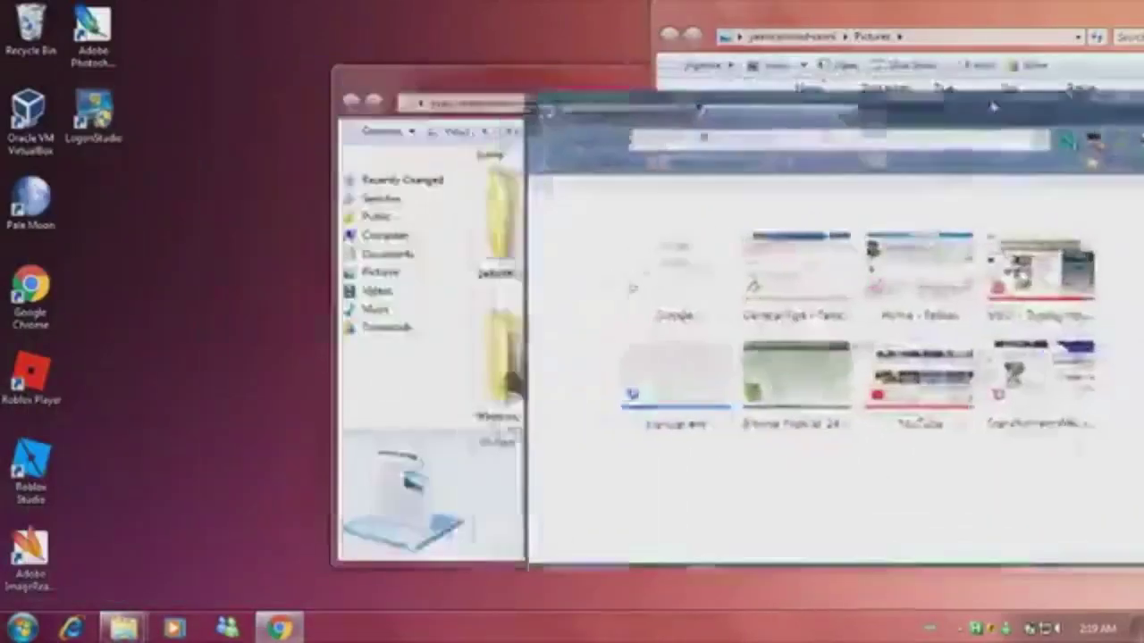
left_click_drag(992, 107, 798, 107)
Maximize the Pictures window by snapping it to the upper screen edge, and snap it to the right half of the desktop
left_click_drag(892, 13, 661, 2)
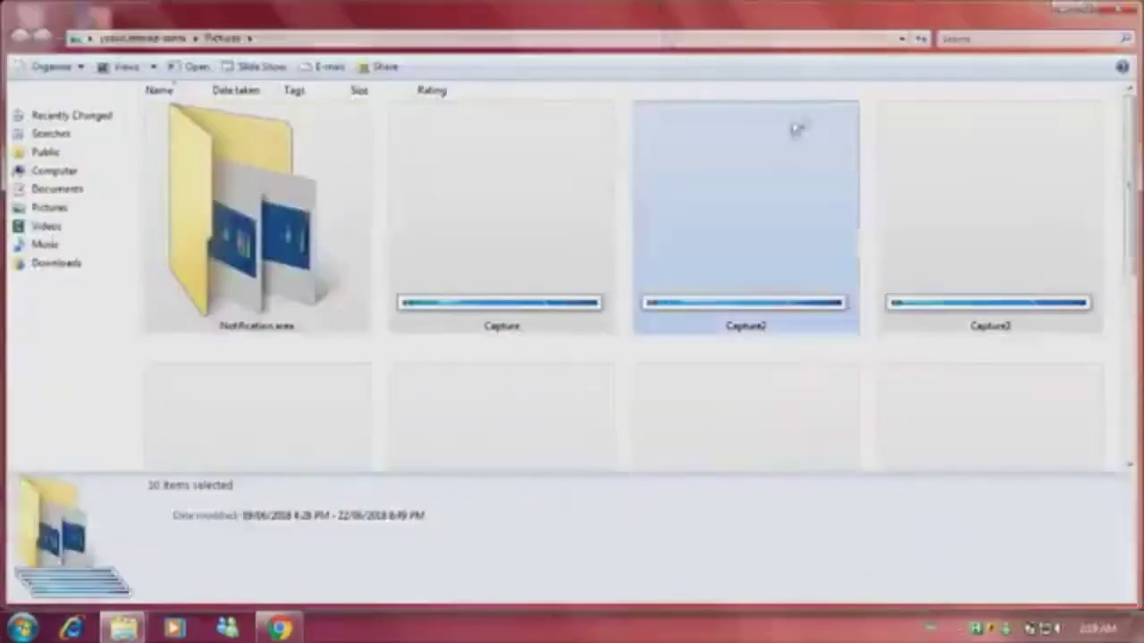
left_click_drag(876, 12, 649, 12)
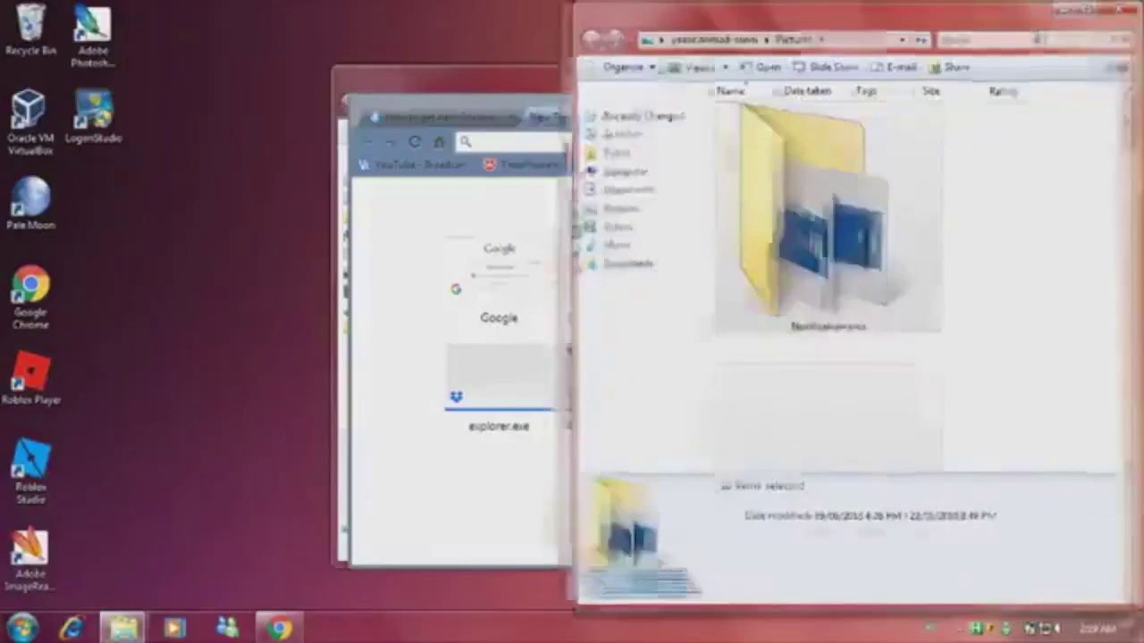
left_click(124, 628)
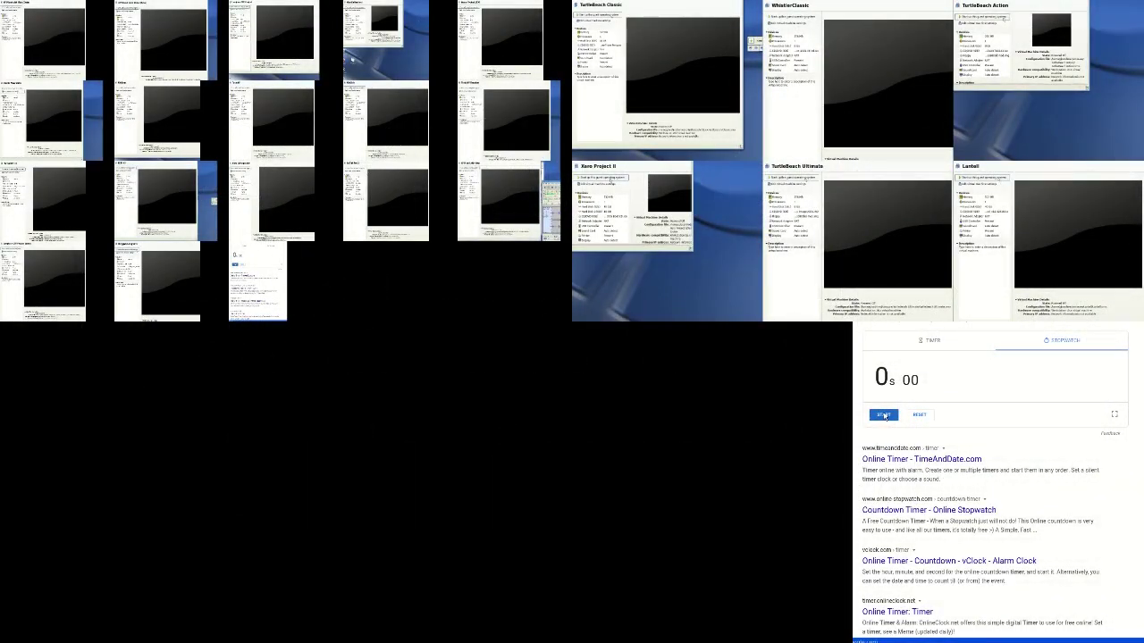
Start the online stopwatch
left_click(884, 415)
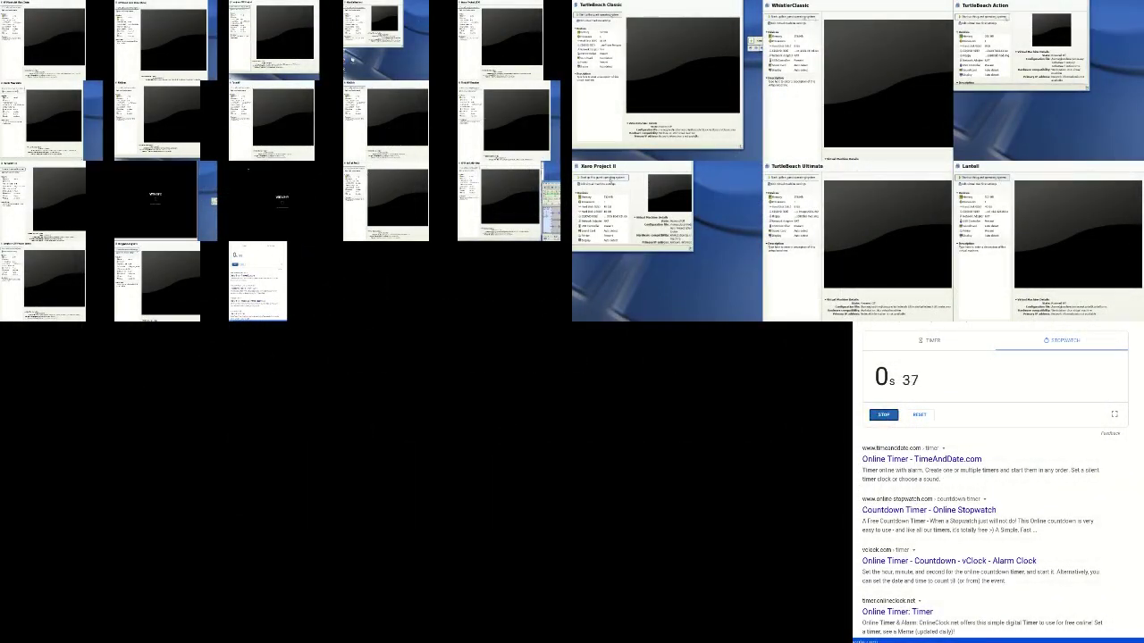